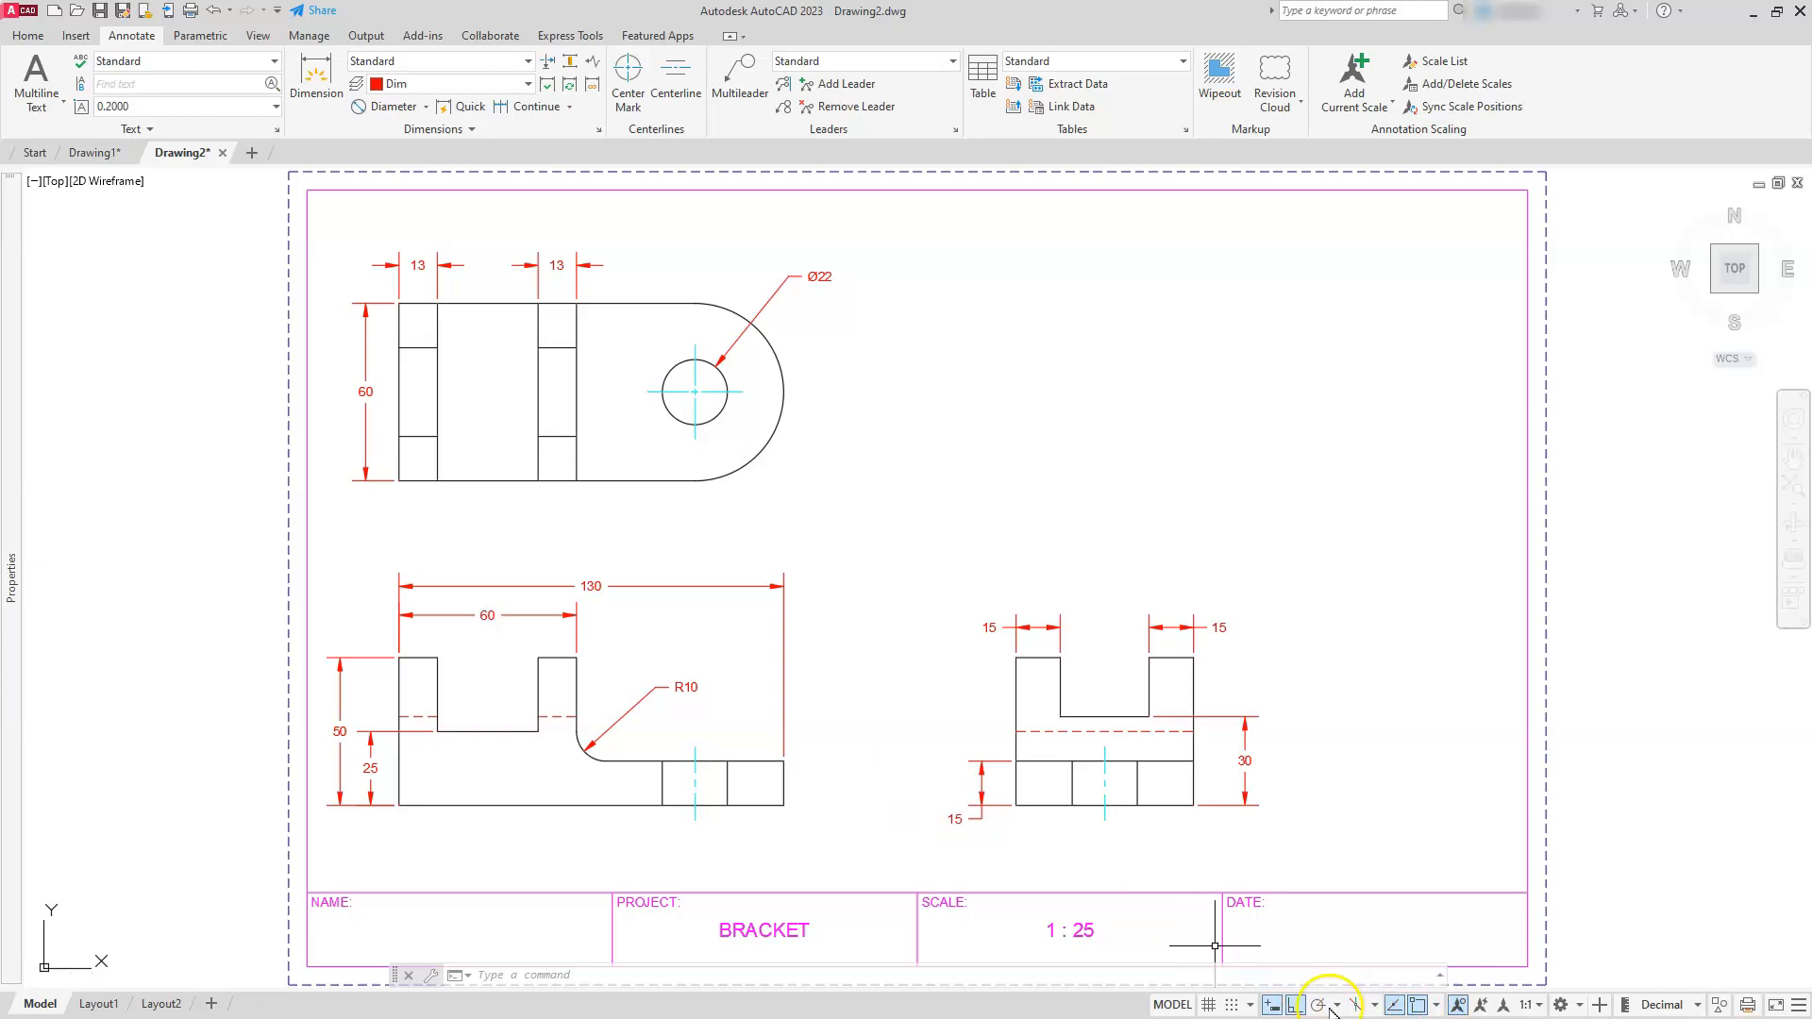
# - Turn on isometric drafting and set the active plane to isoplane Top
pyautogui.click(1356, 1006)
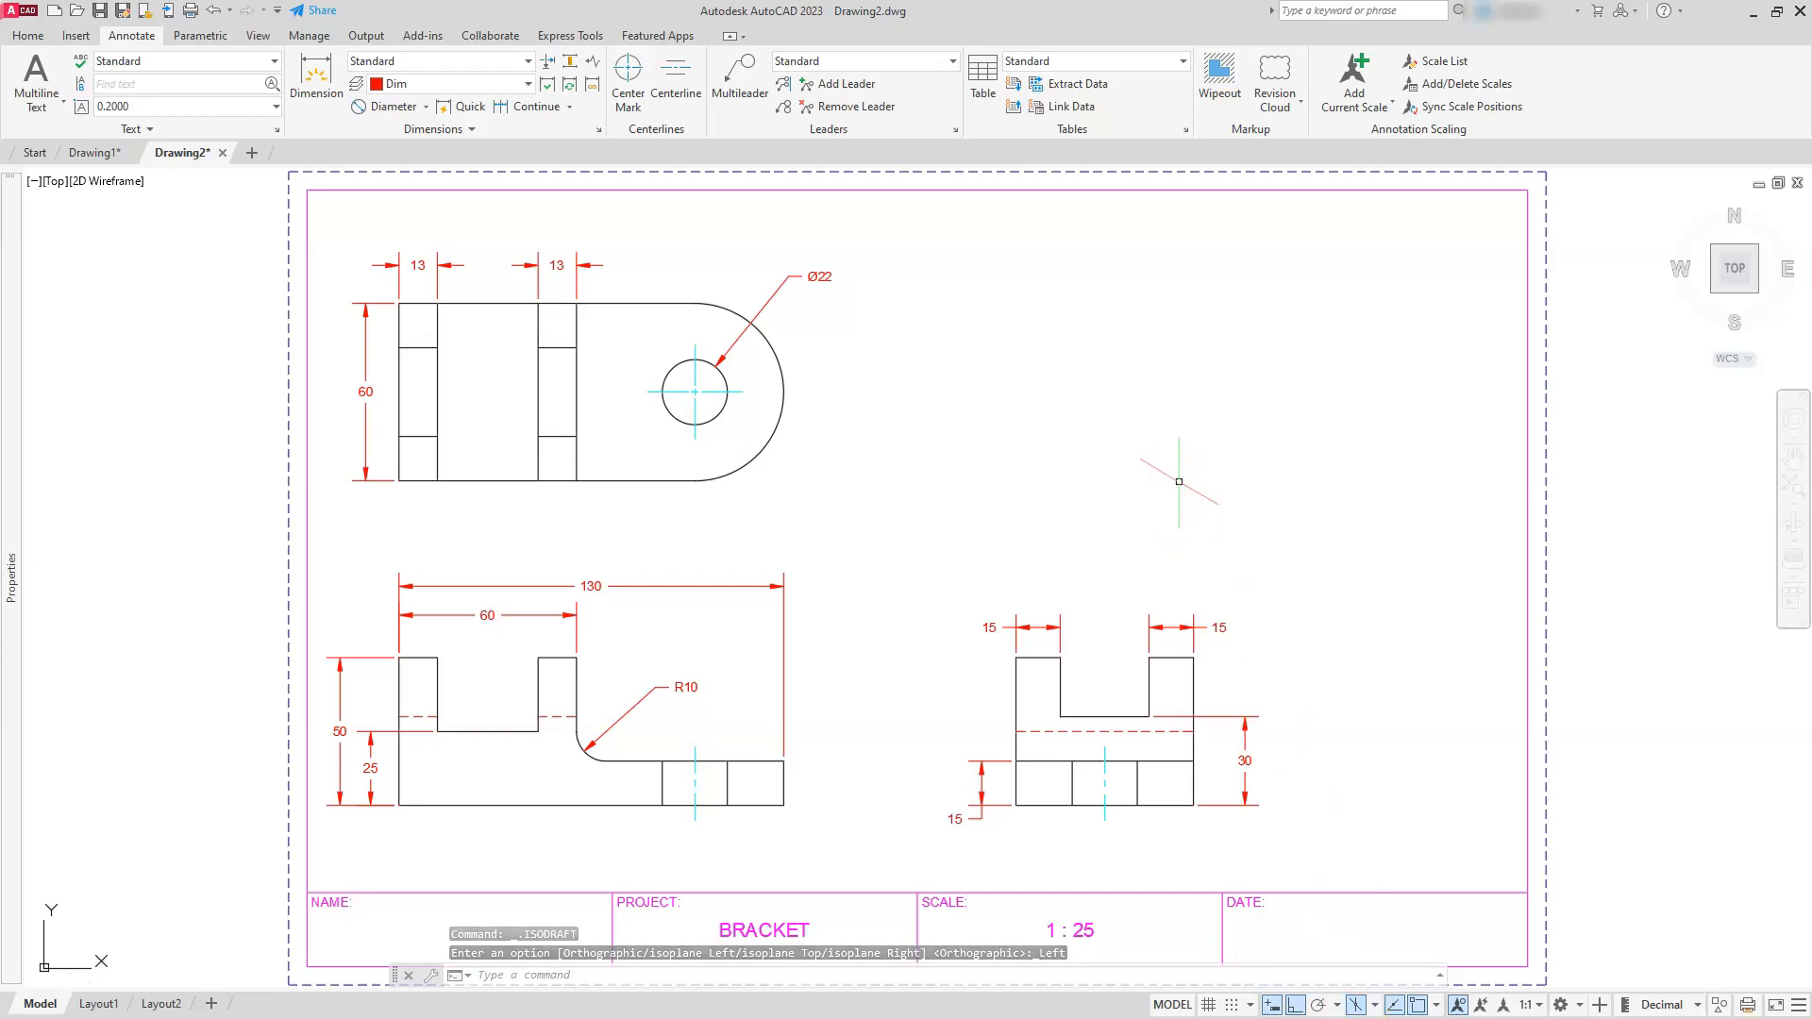
pyautogui.click(1375, 1006)
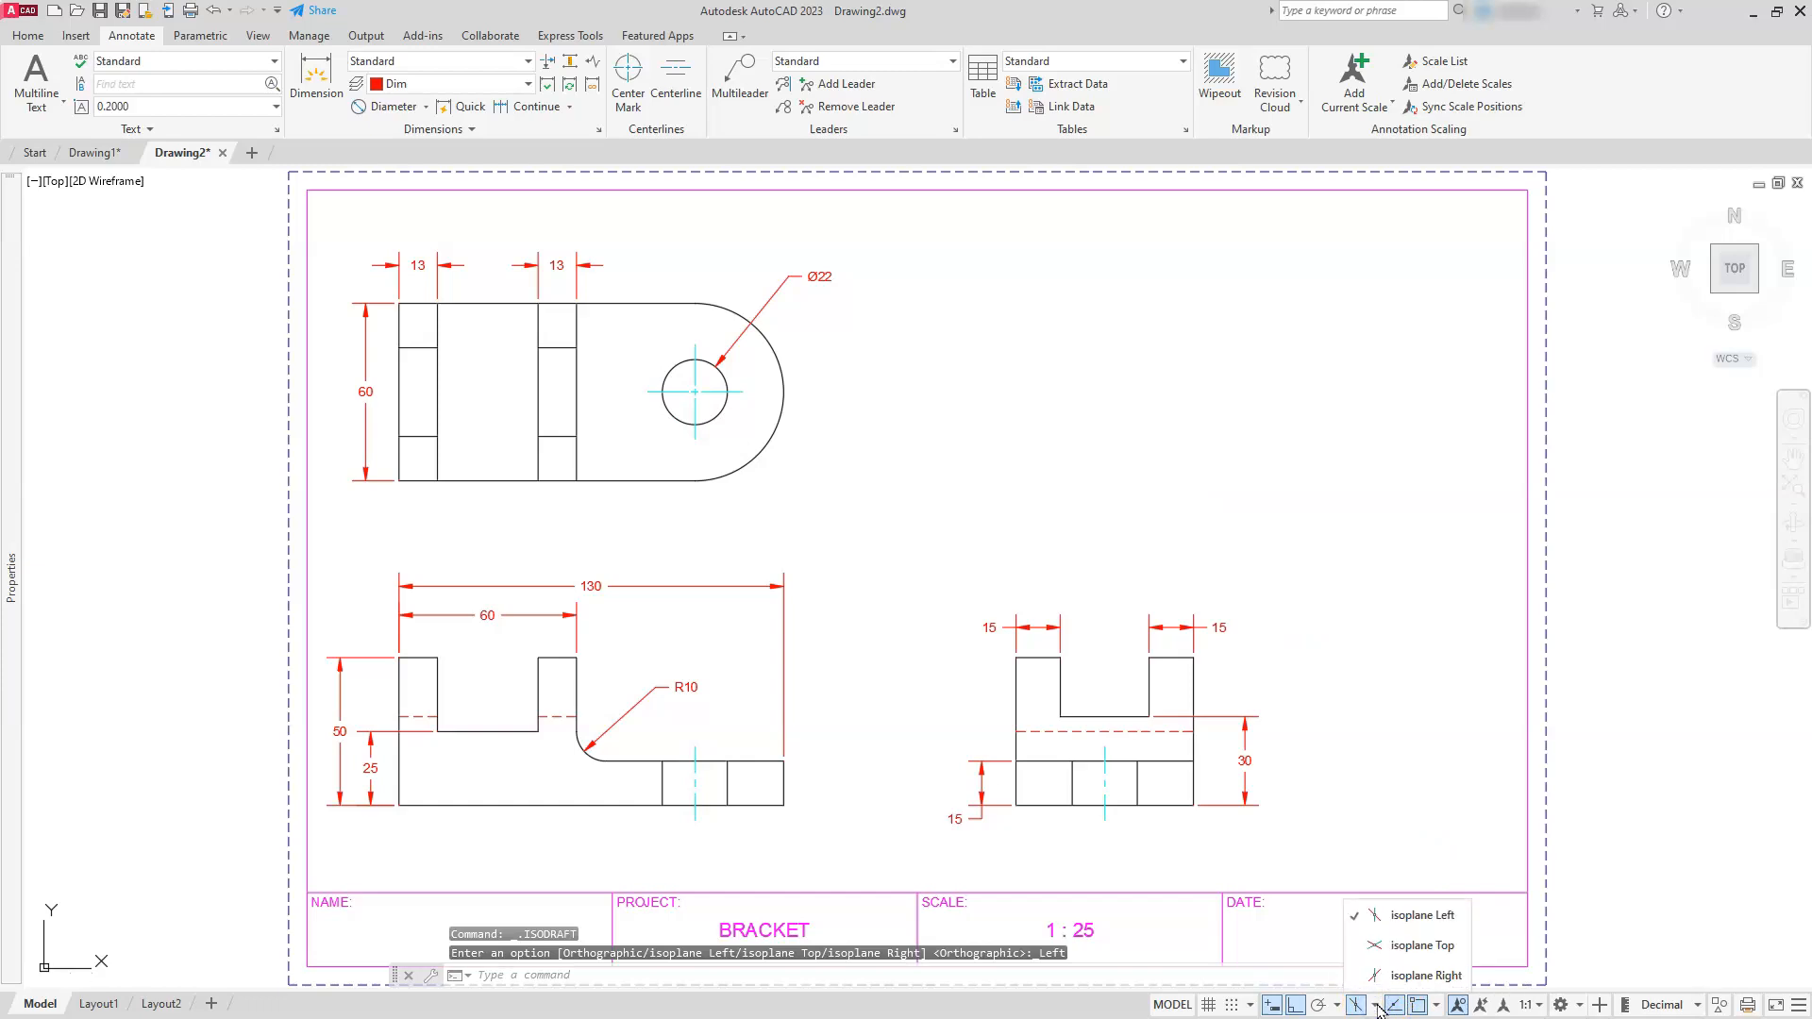
pyautogui.click(1385, 956)
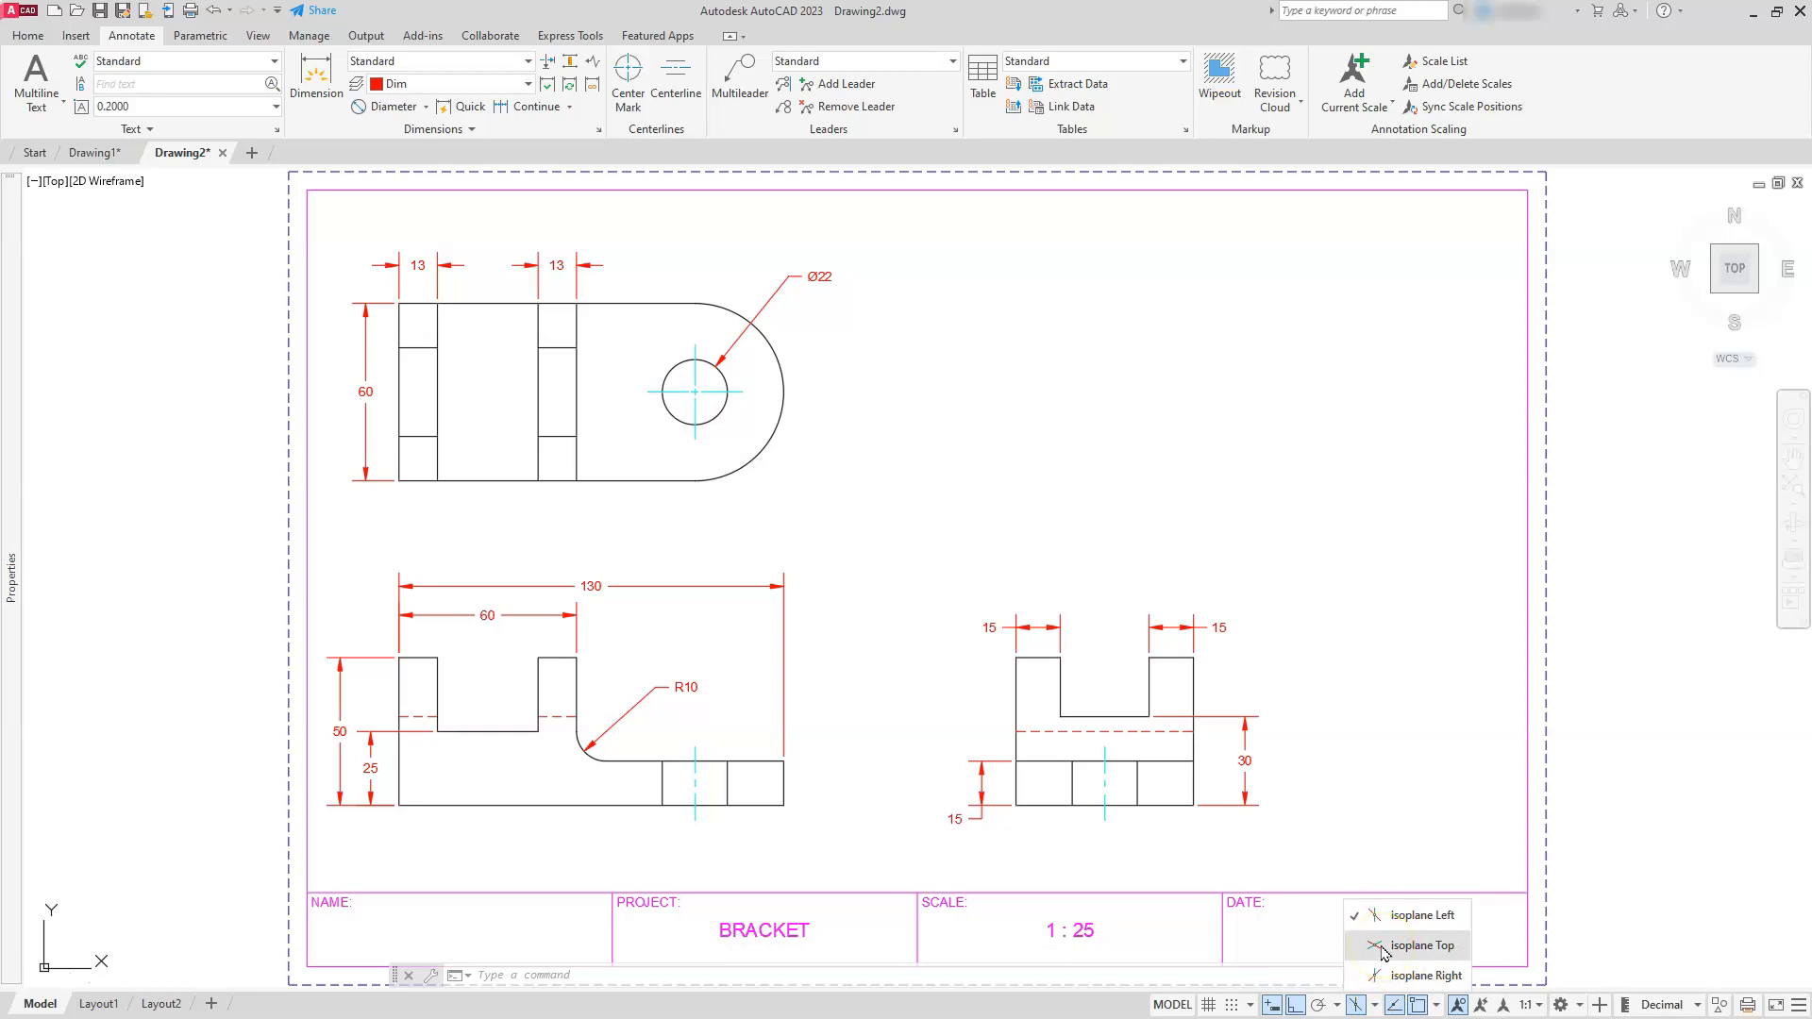
pyautogui.click(1384, 946)
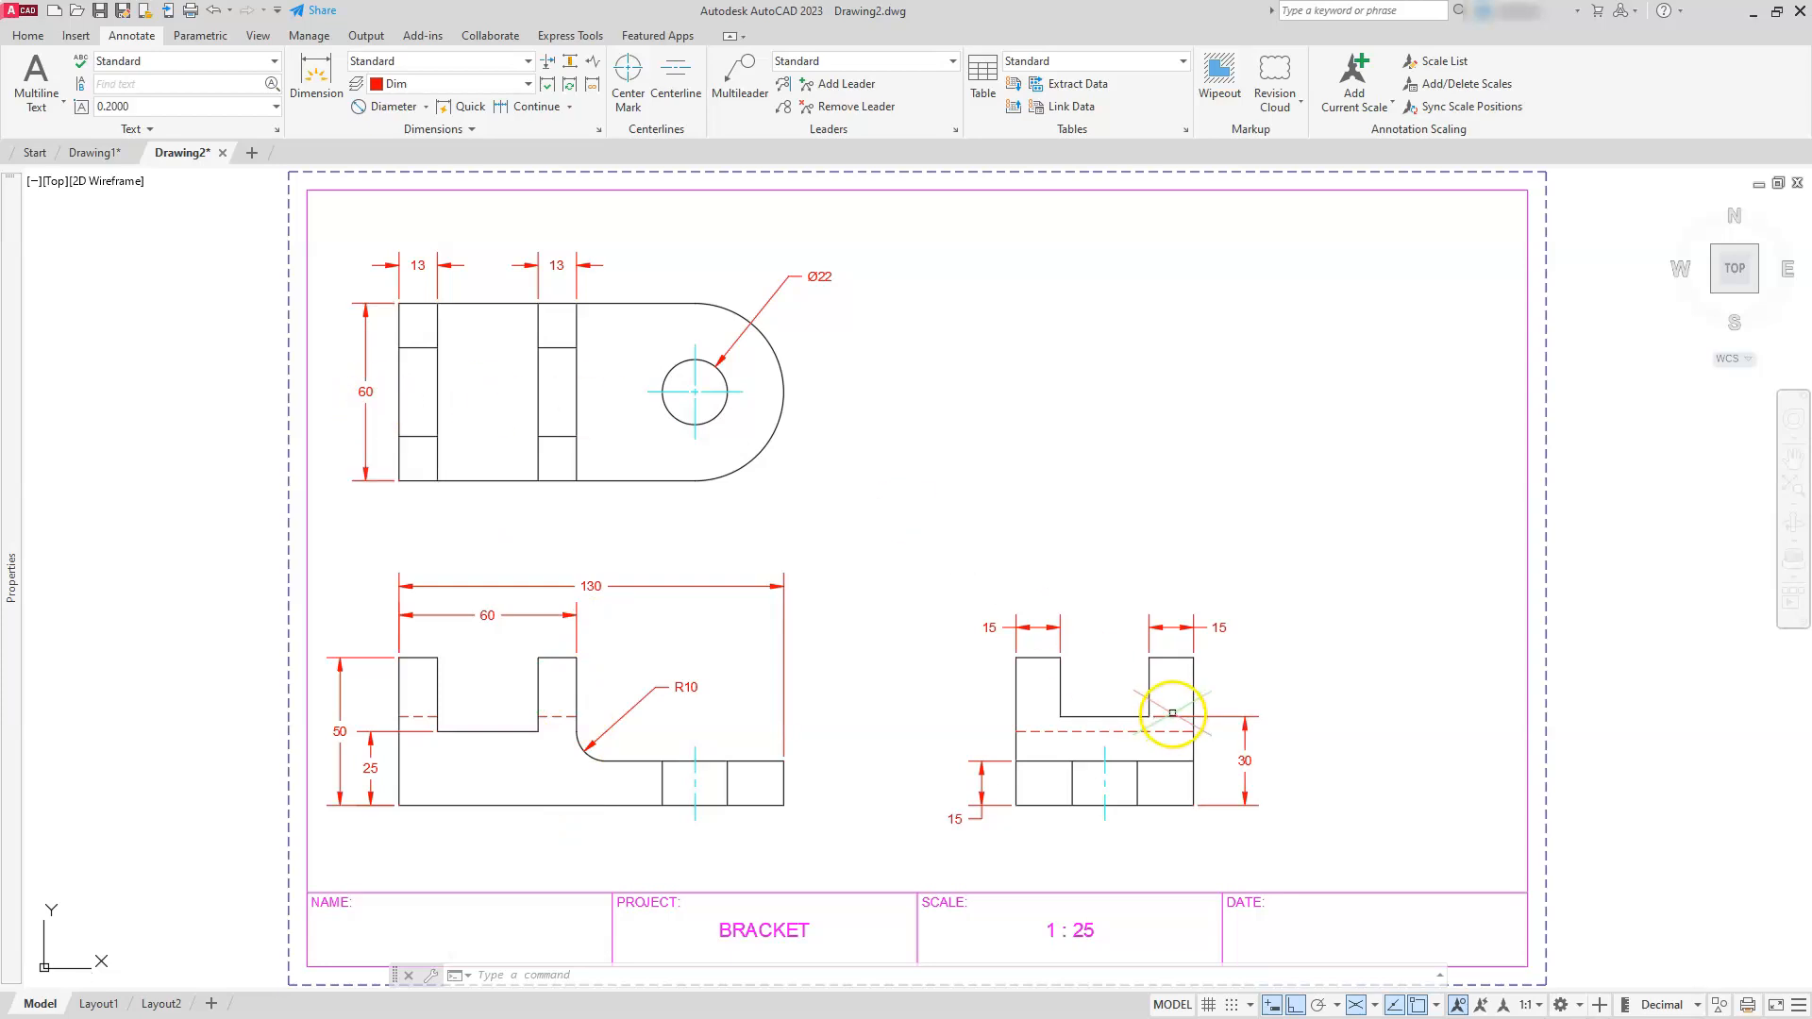
# - Draw a closed isometric rectangle of 130 by 60 with lines in the empty area above the side view
pyautogui.click(28, 36)
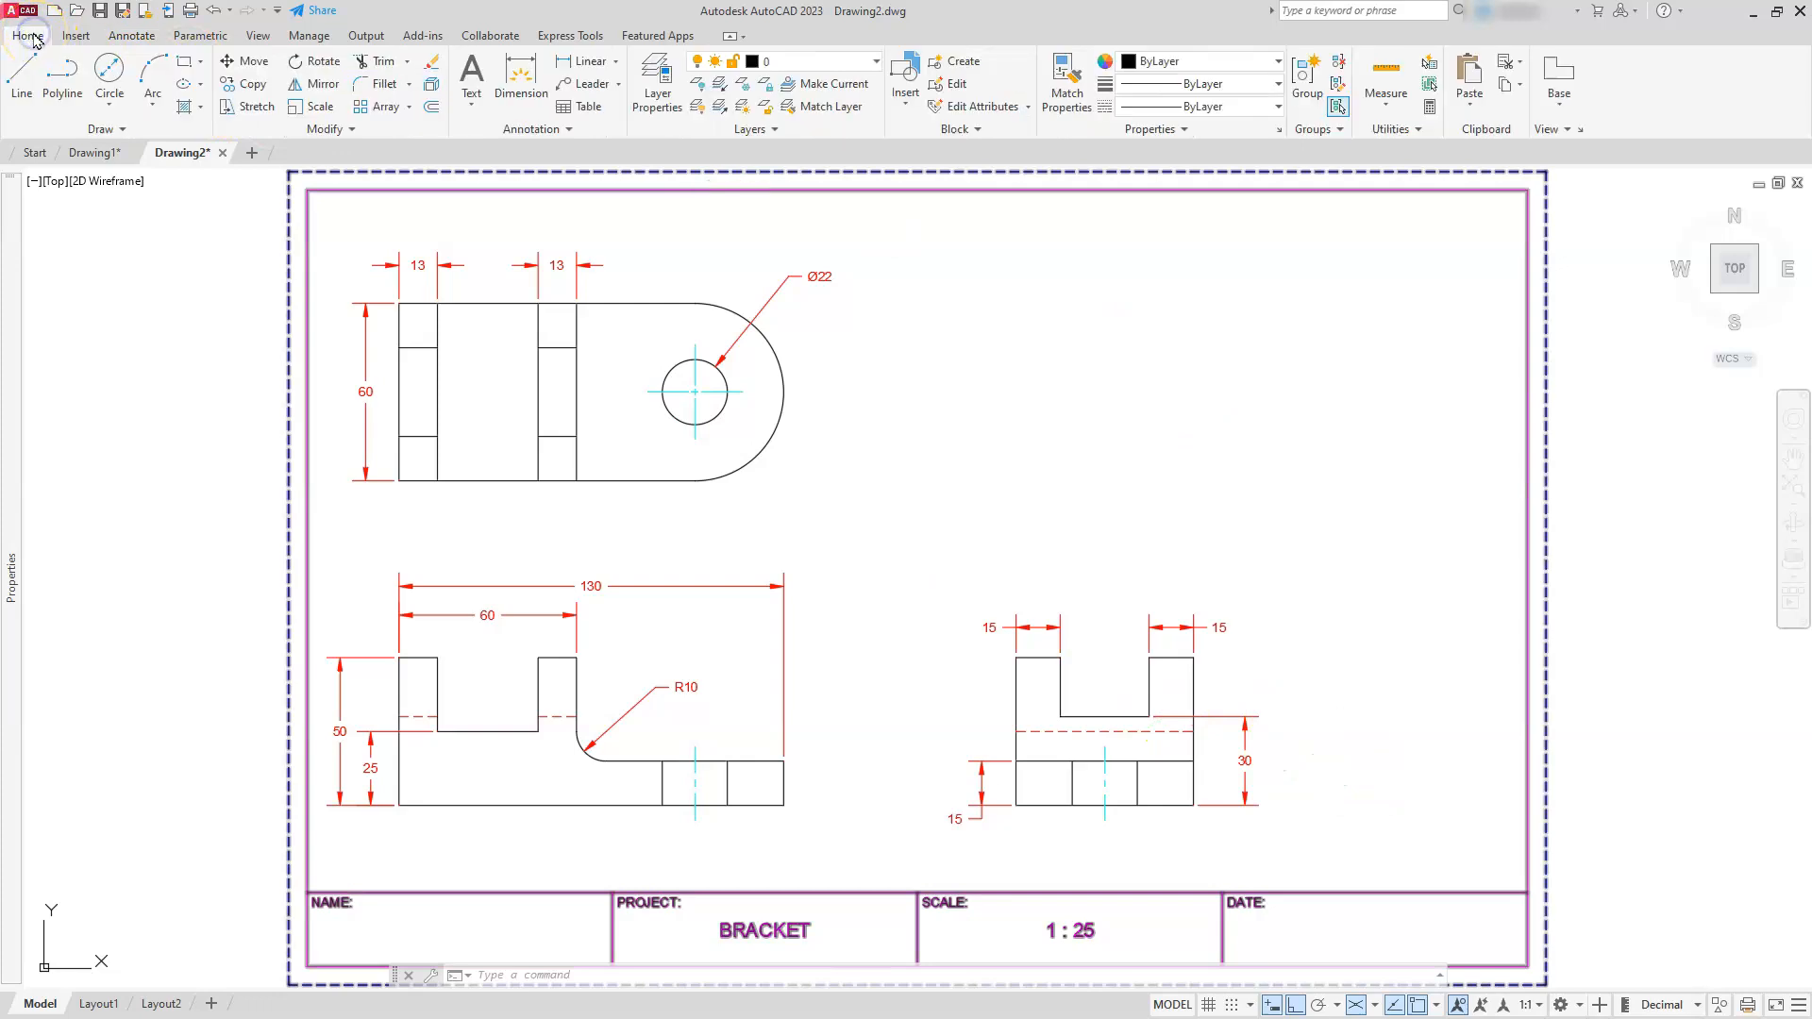
pyautogui.click(18, 68)
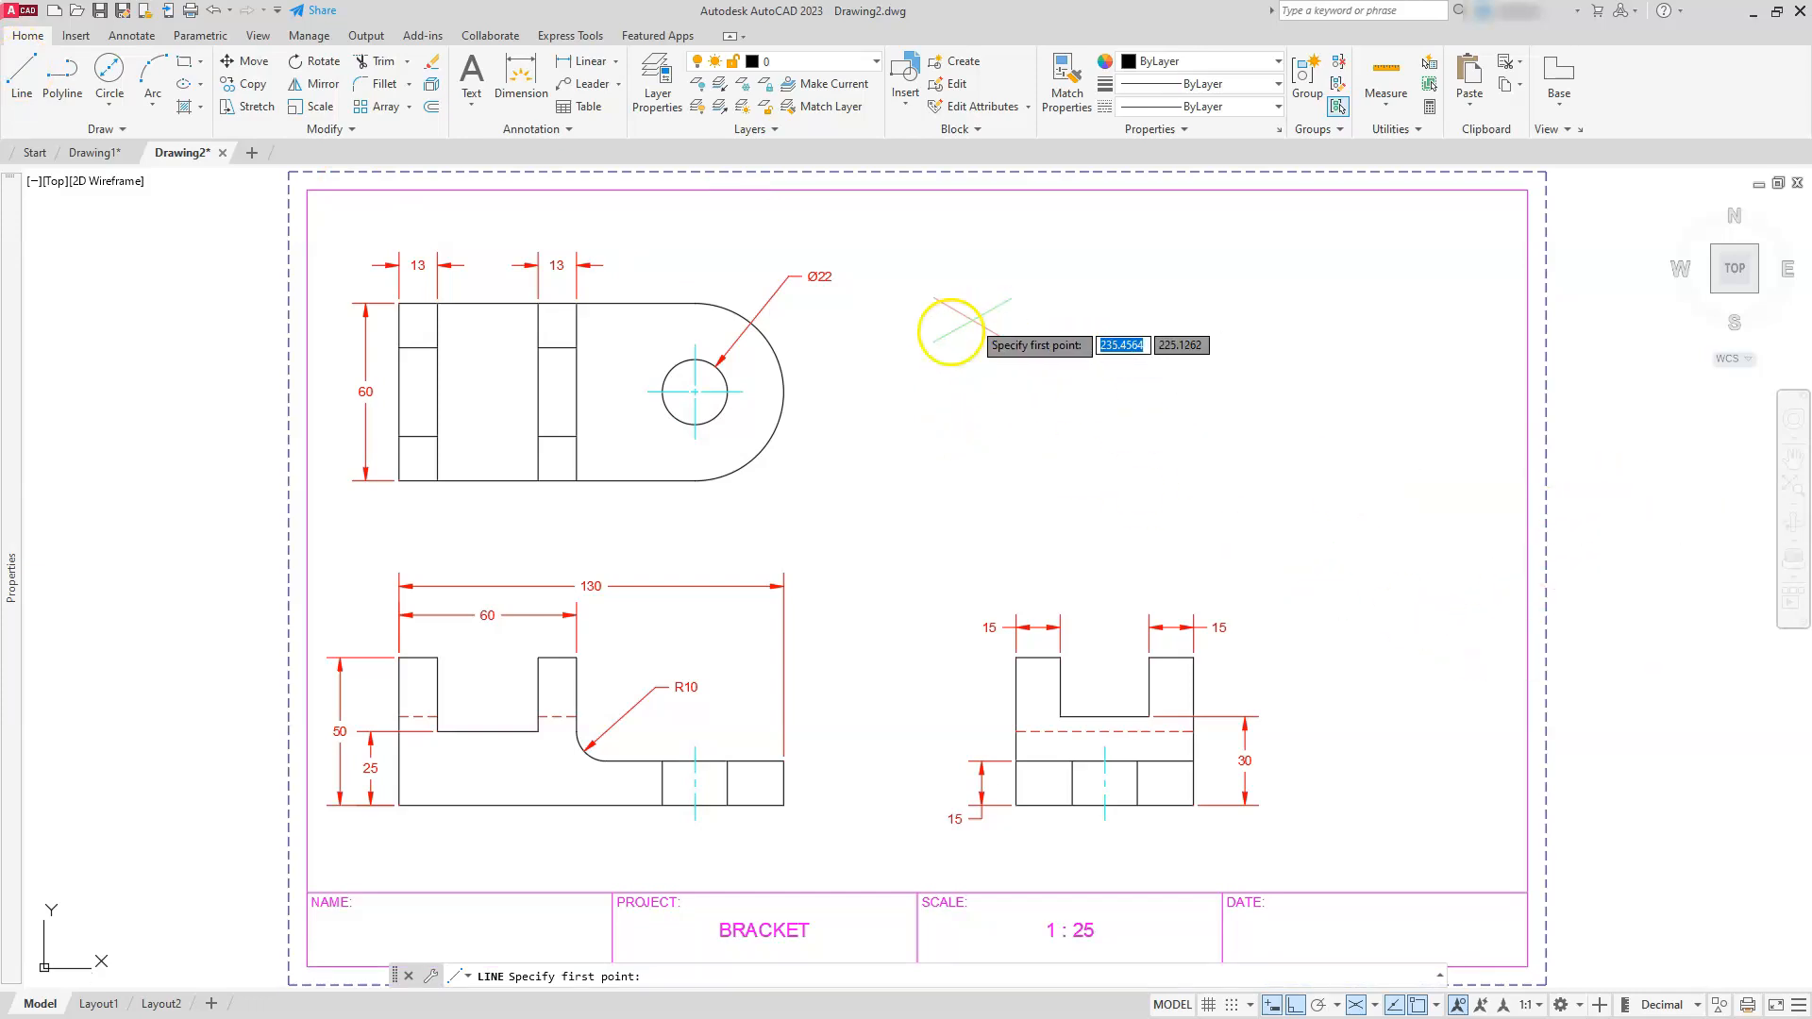
pyautogui.click(920, 348)
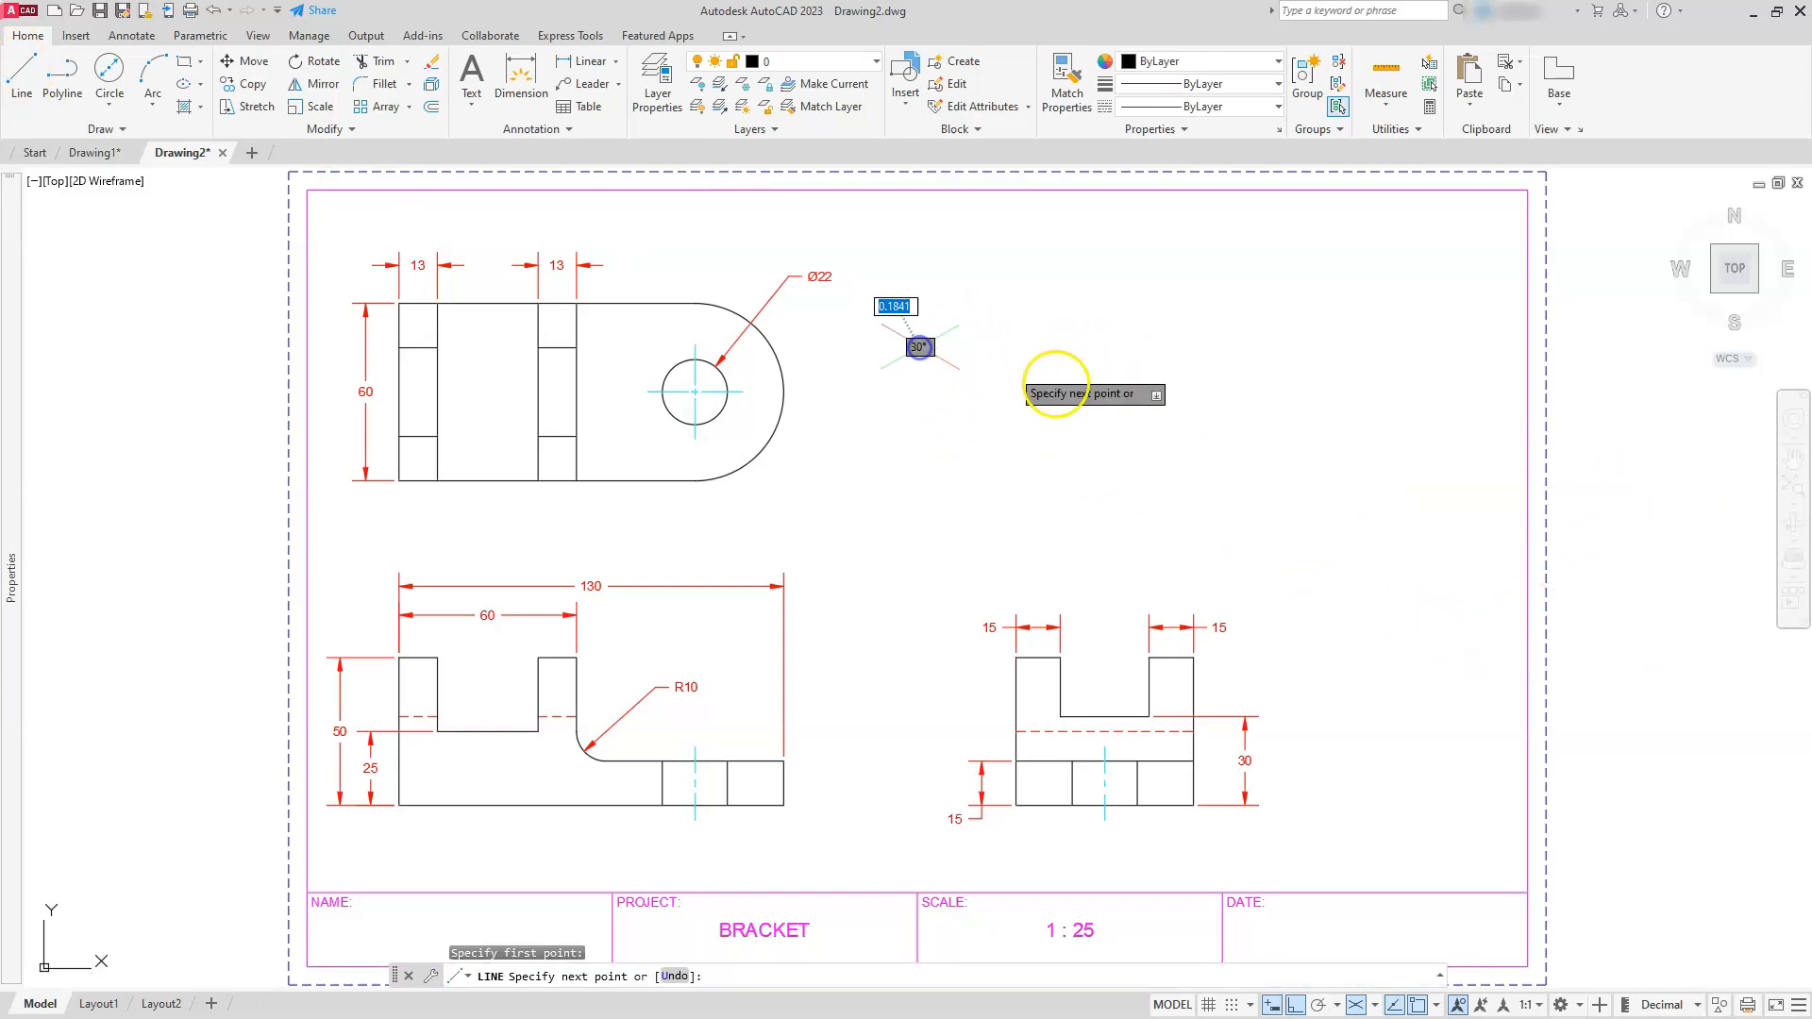
pyautogui.write('130')
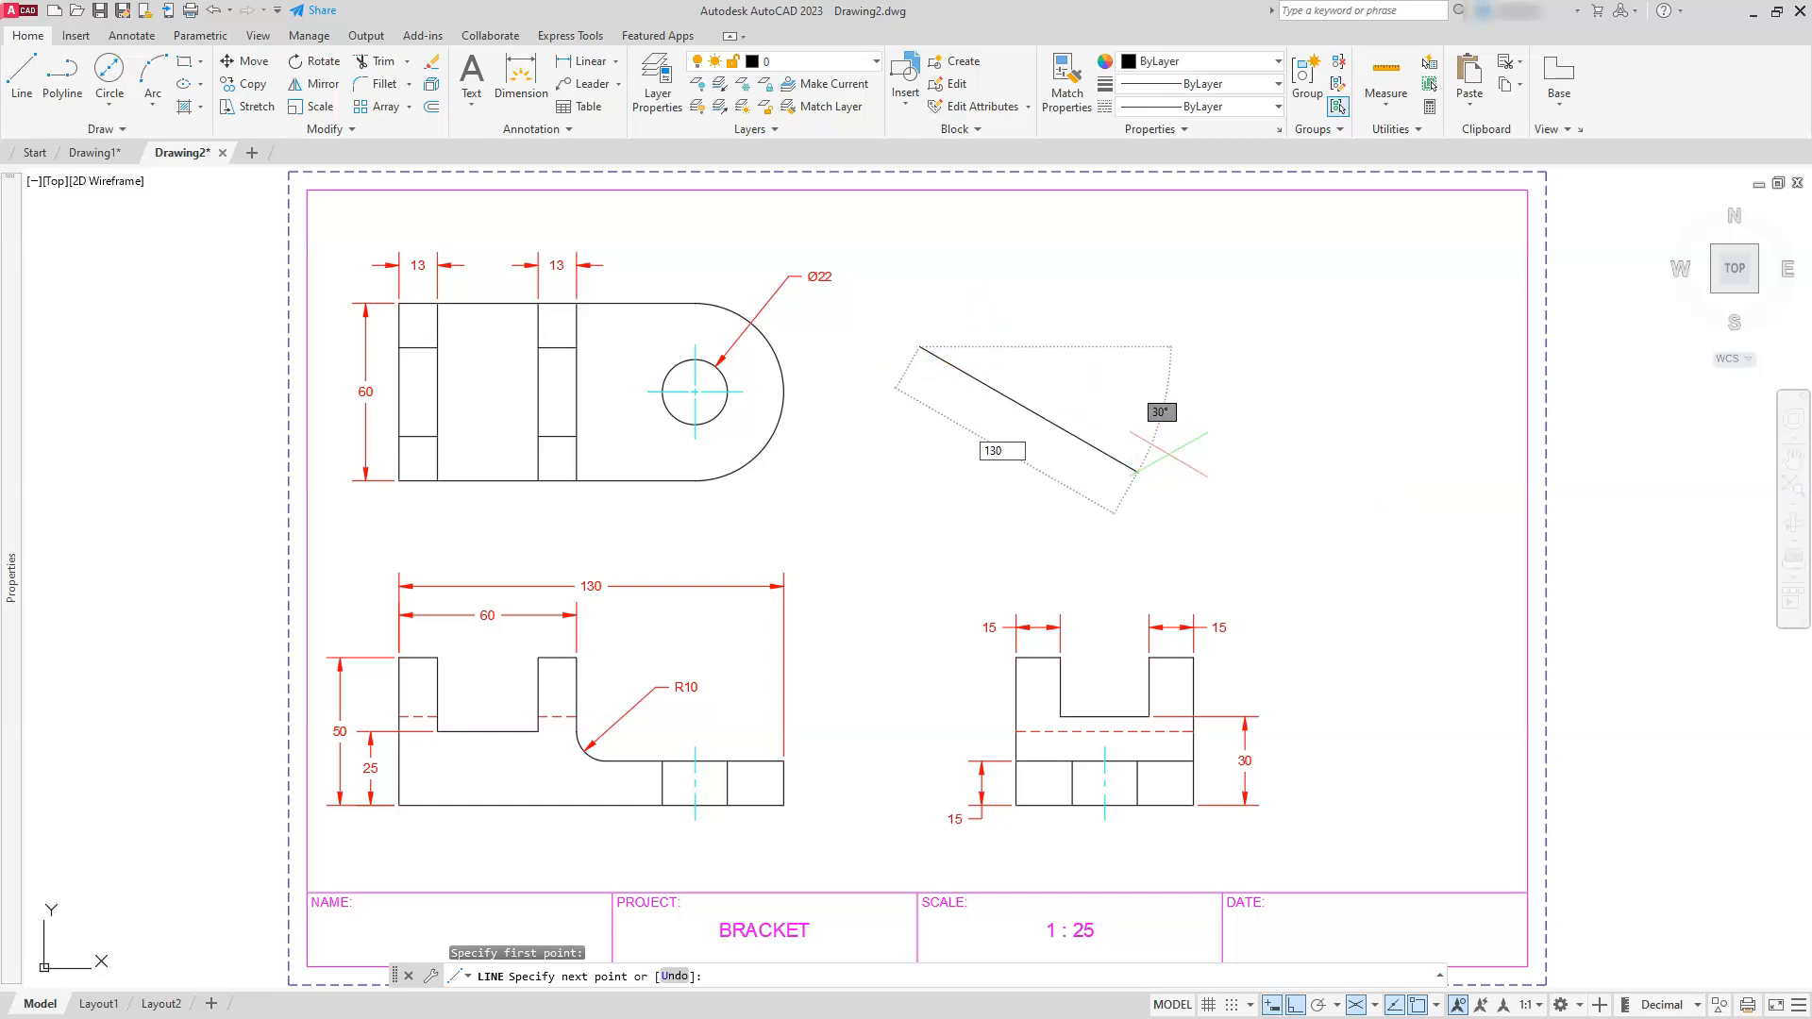
pyautogui.press('Return')
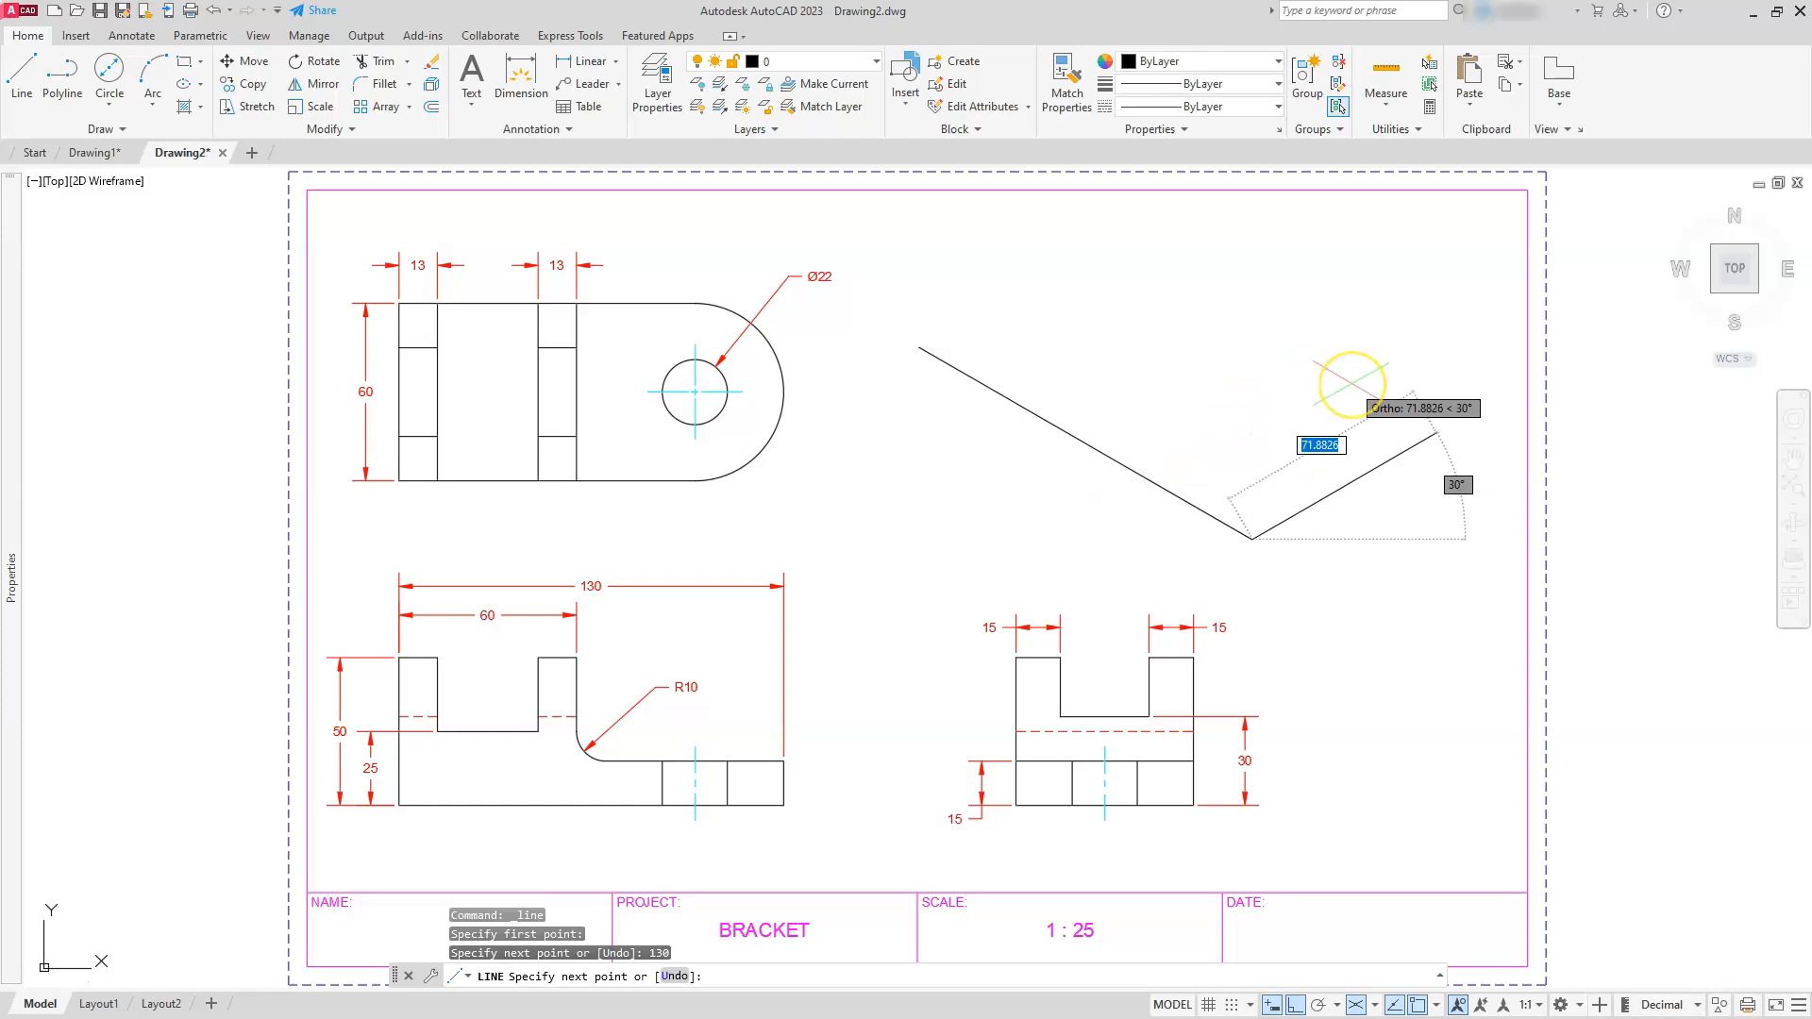
pyautogui.write('60')
pyautogui.press('Return')
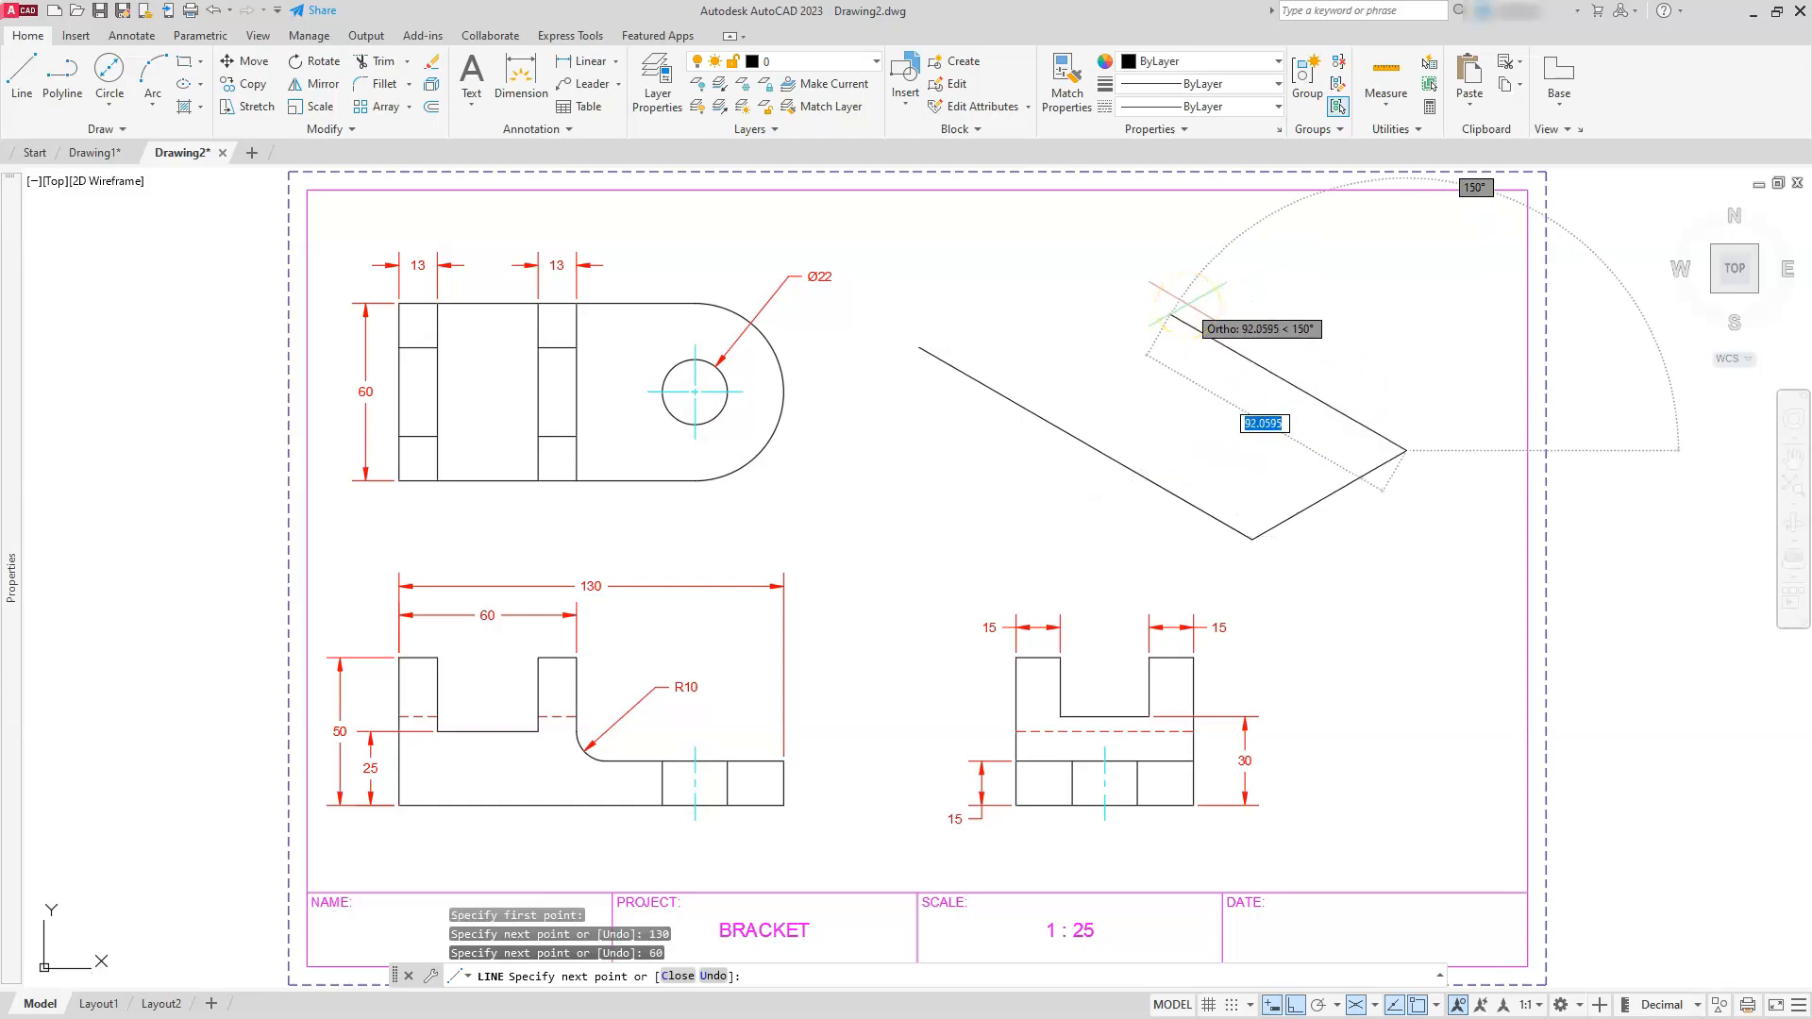
pyautogui.write('130')
pyautogui.press('Return')
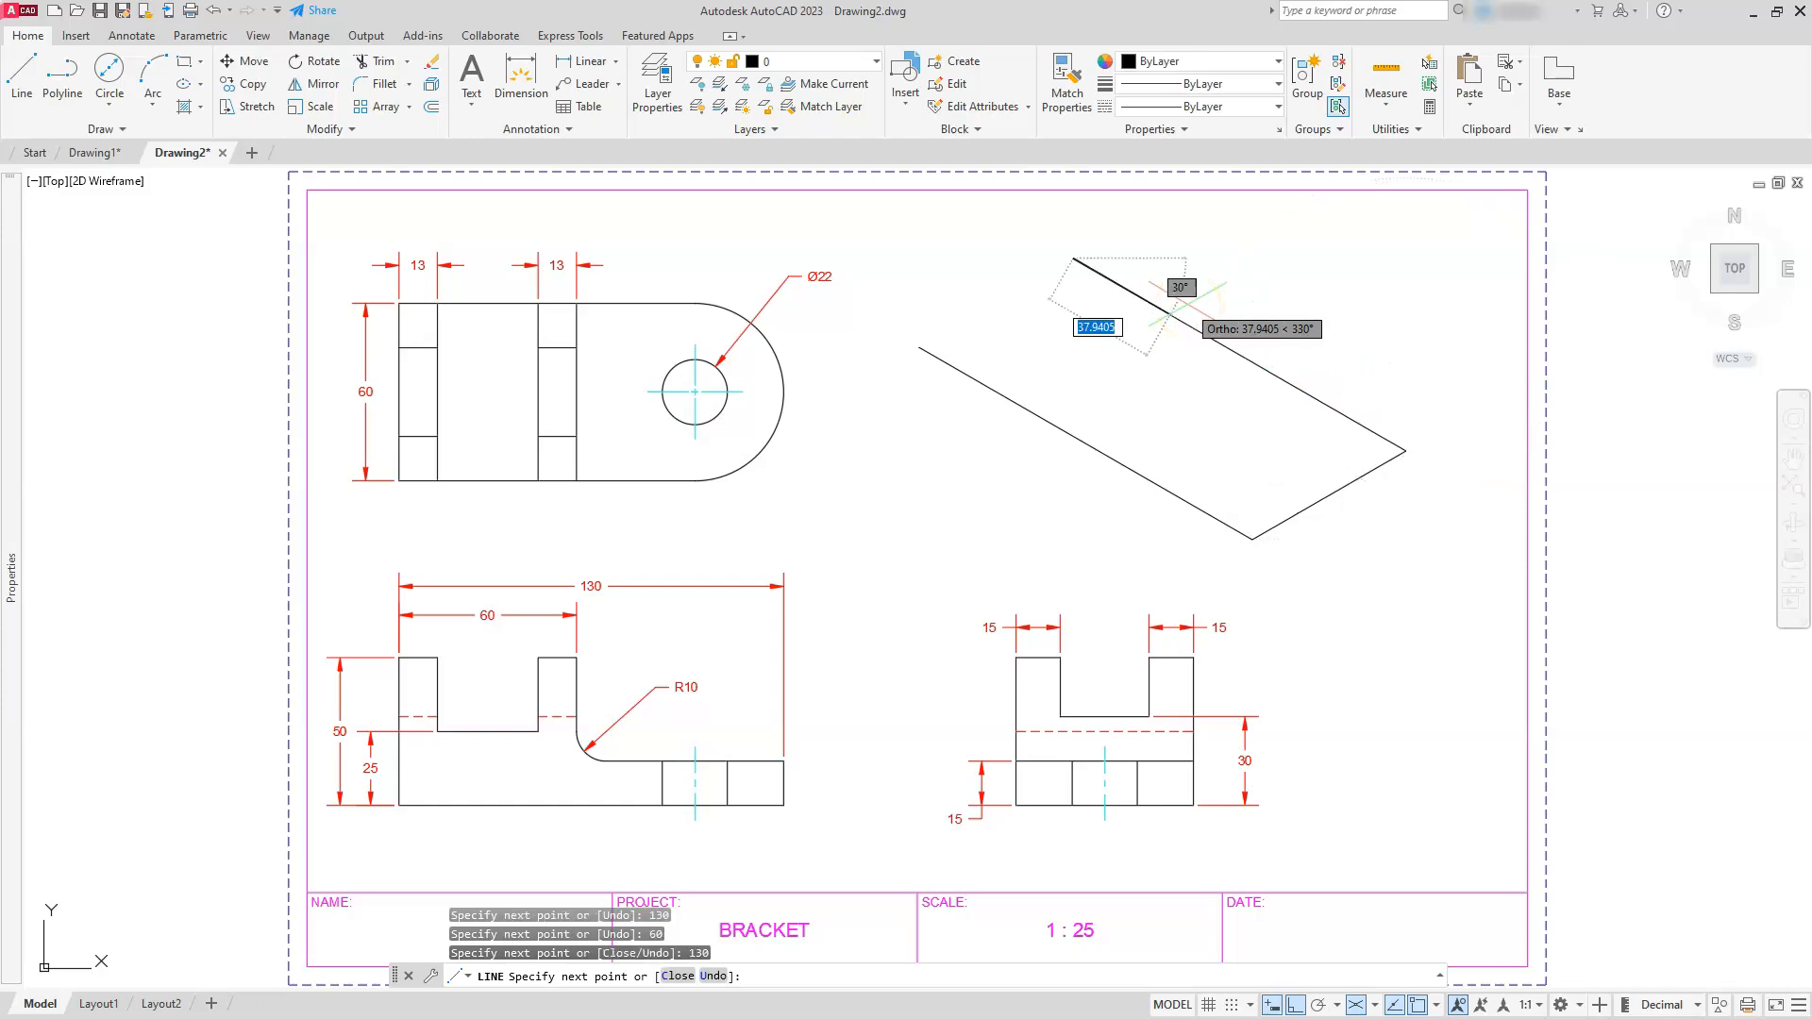
pyautogui.write('c')
pyautogui.press('Return')
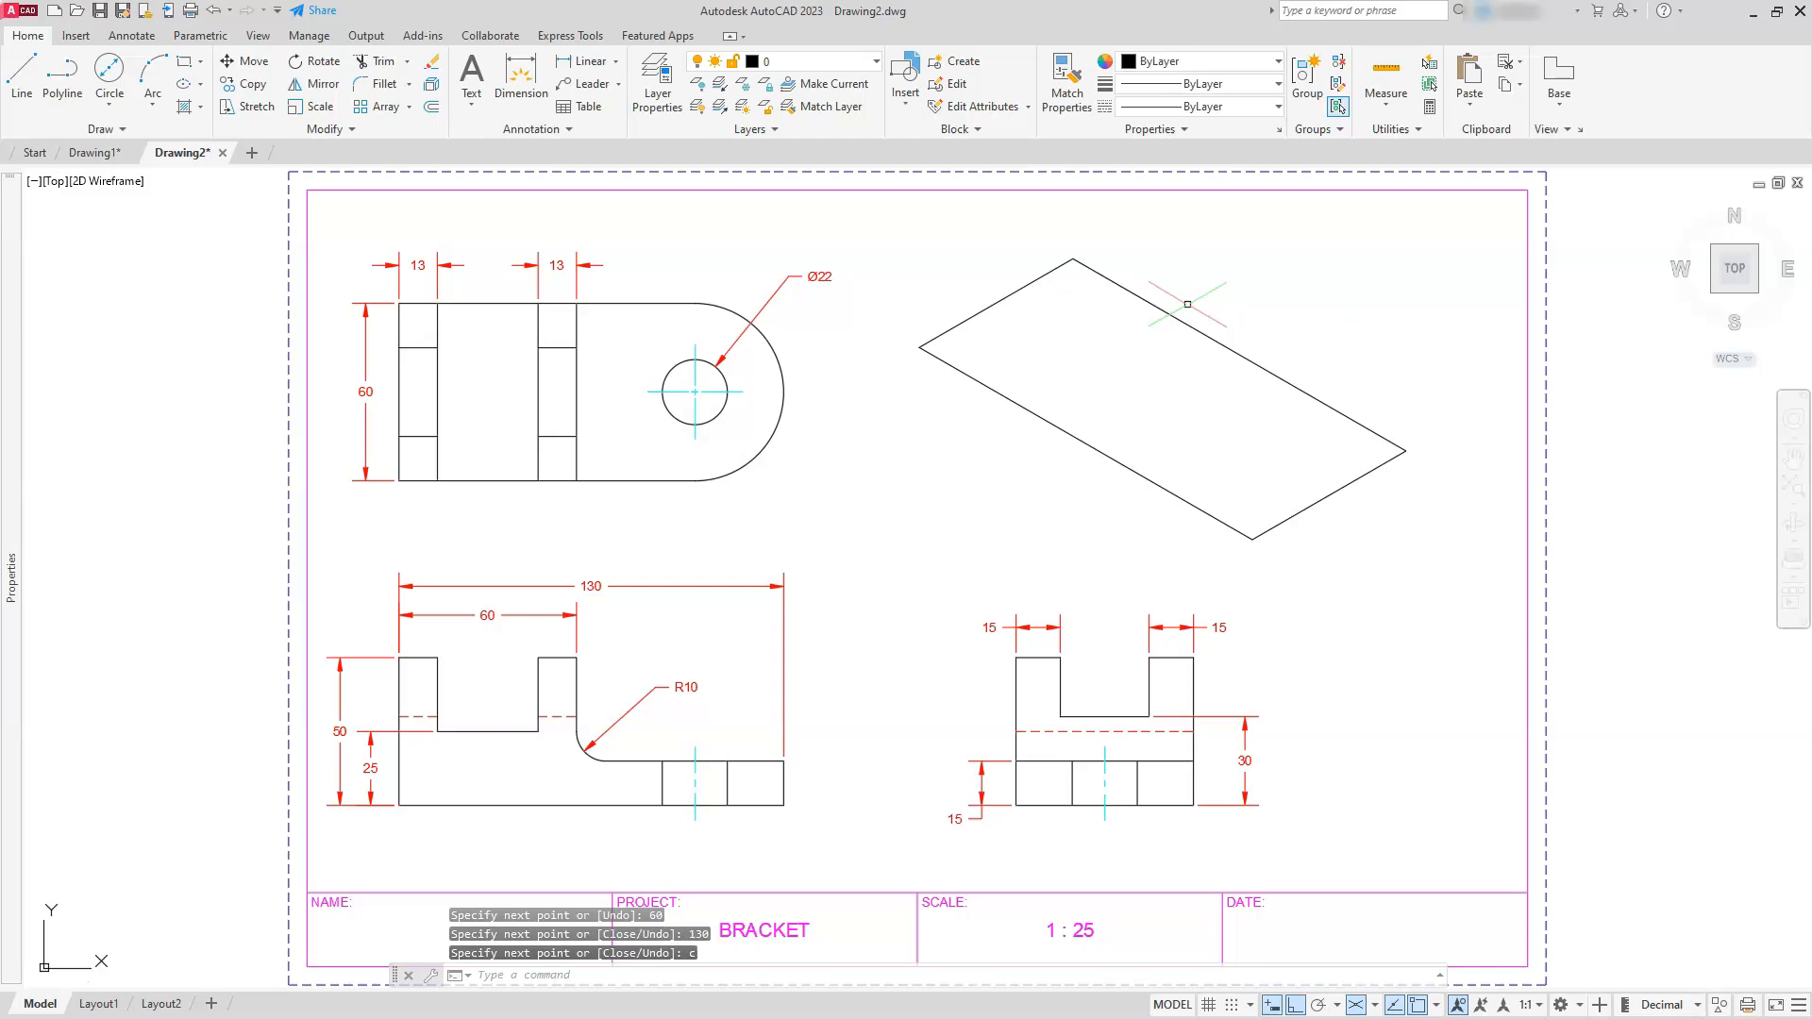
# - Draw an isocircle centred on the midpoint of the isometric rectangle's lower-right short edge, with its radius reaching the edge's end corner
pyautogui.moveTo(1145, 466); pyautogui.dragTo(1063, 556, button='middle')
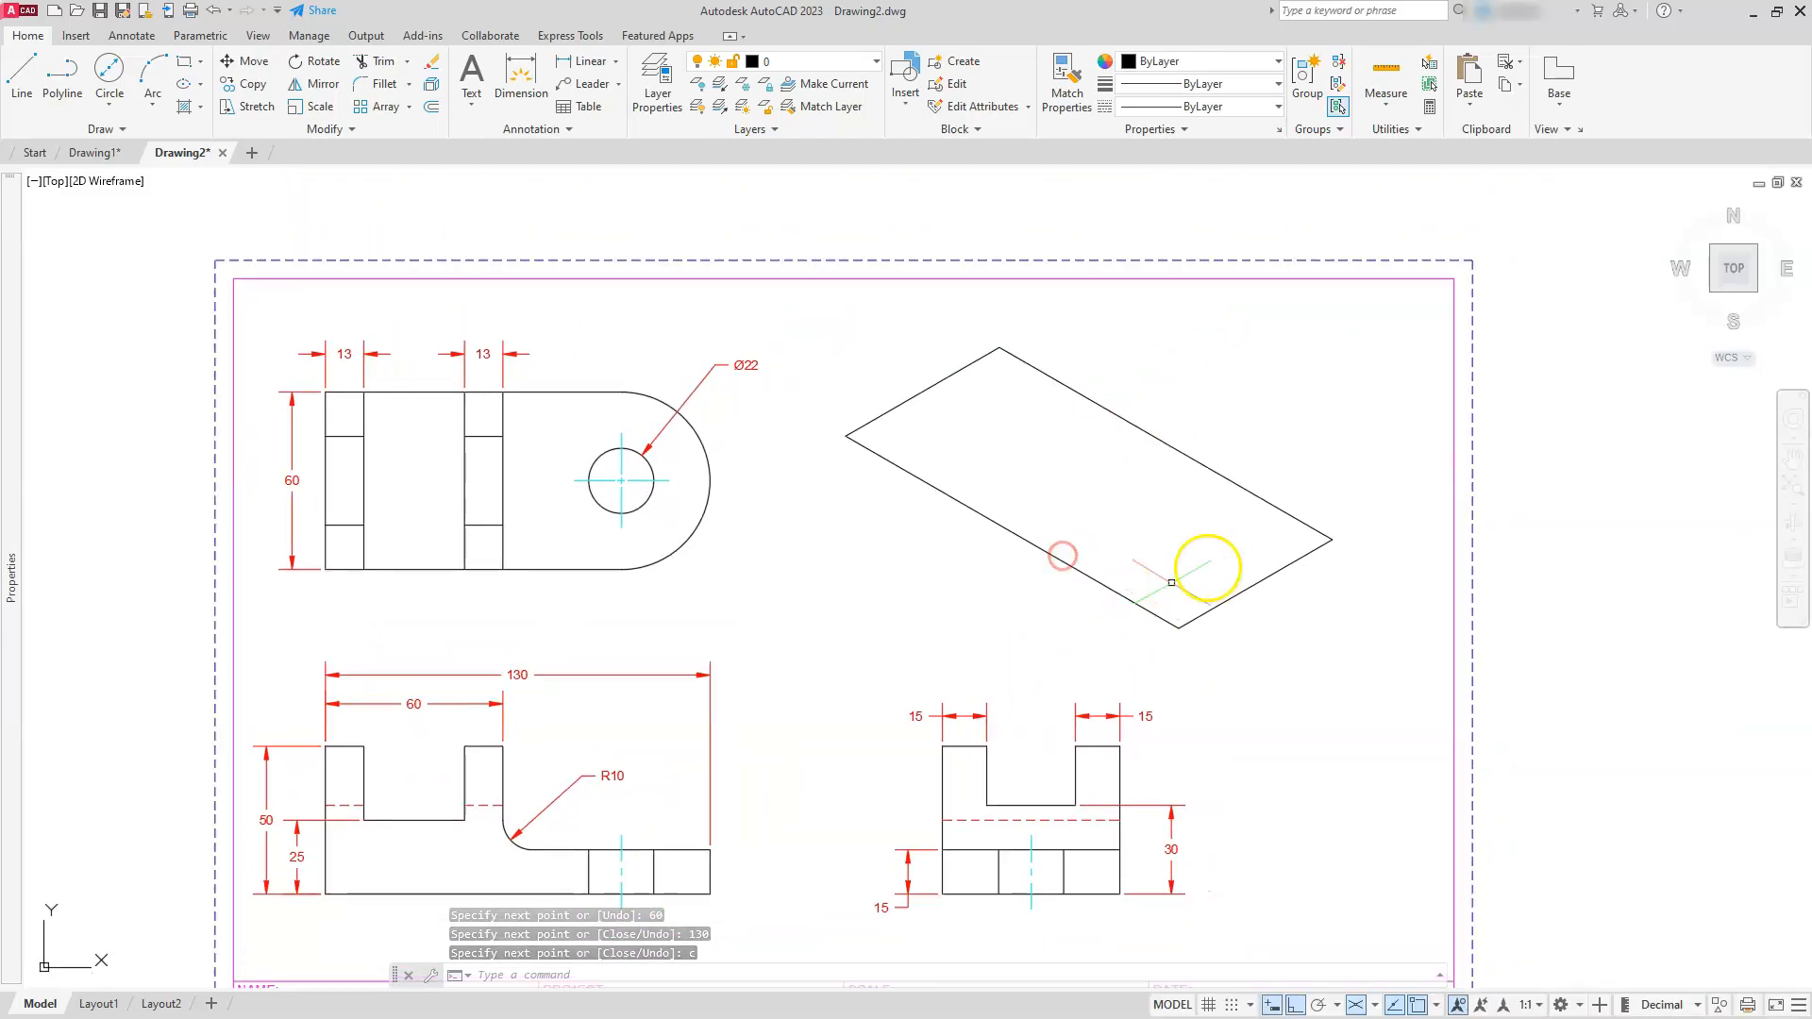
pyautogui.scroll(4, 1226, 570)
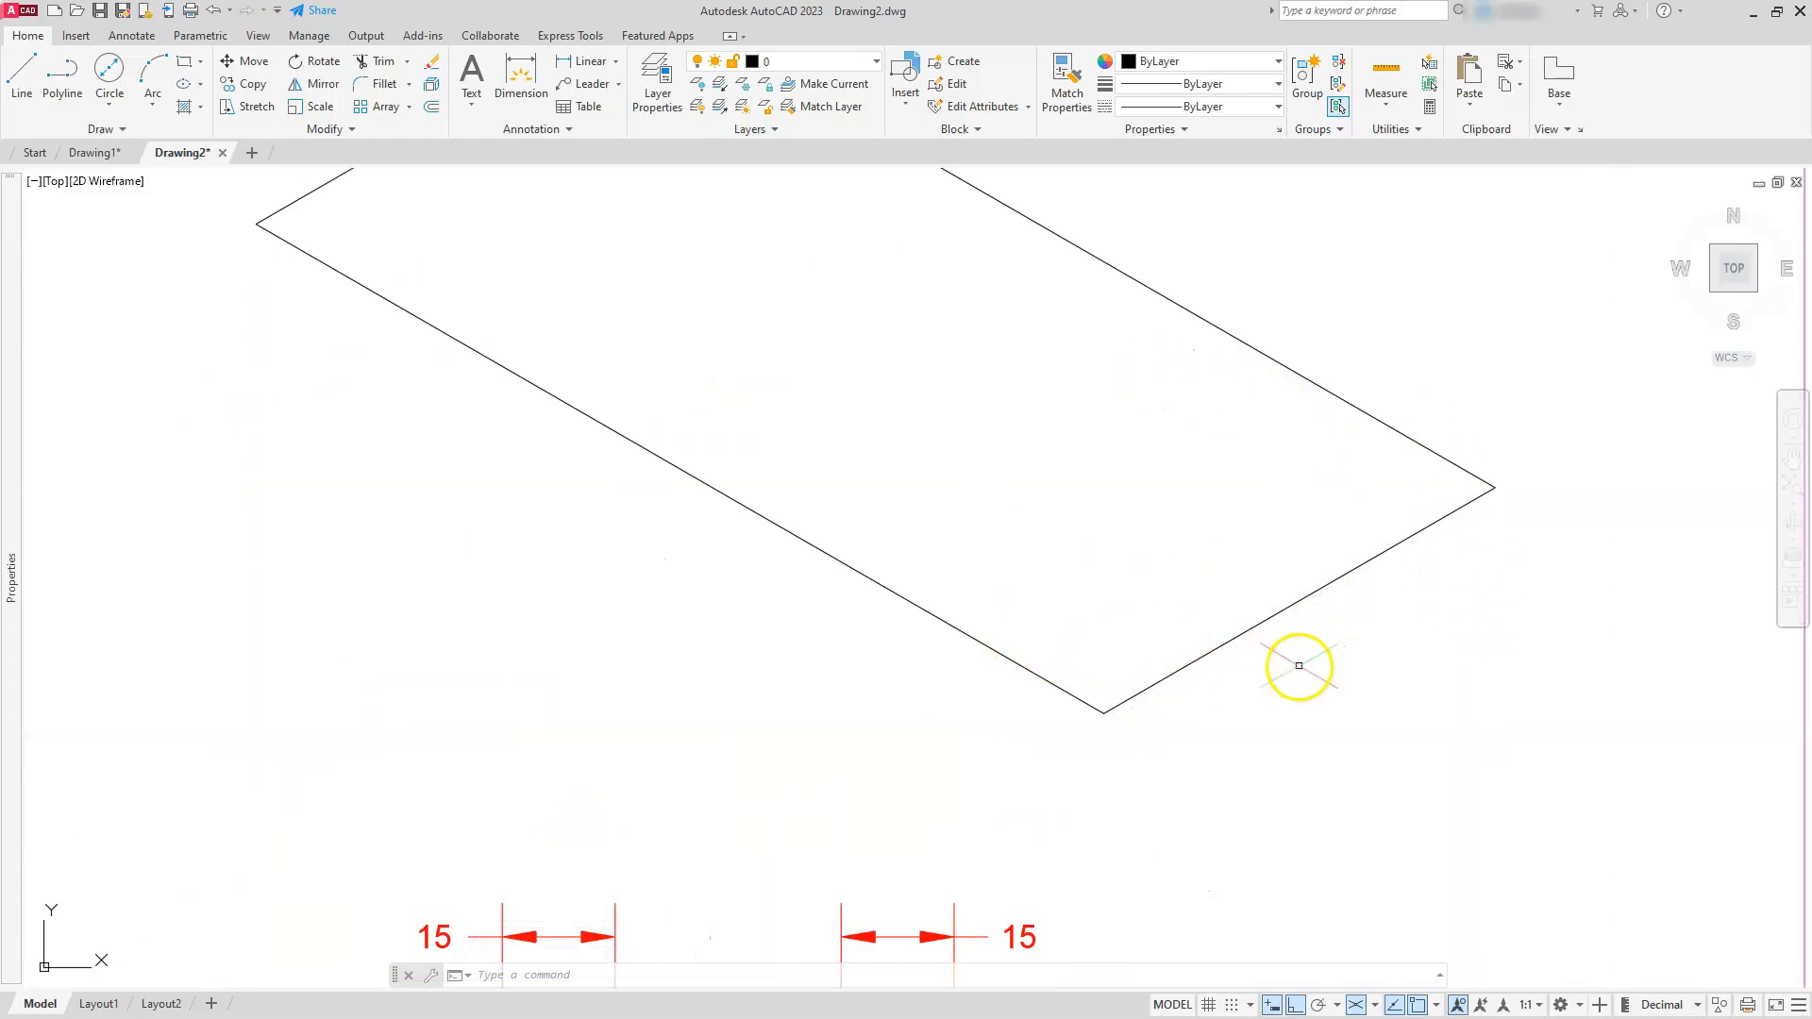
pyautogui.scroll(-2, 1298, 660)
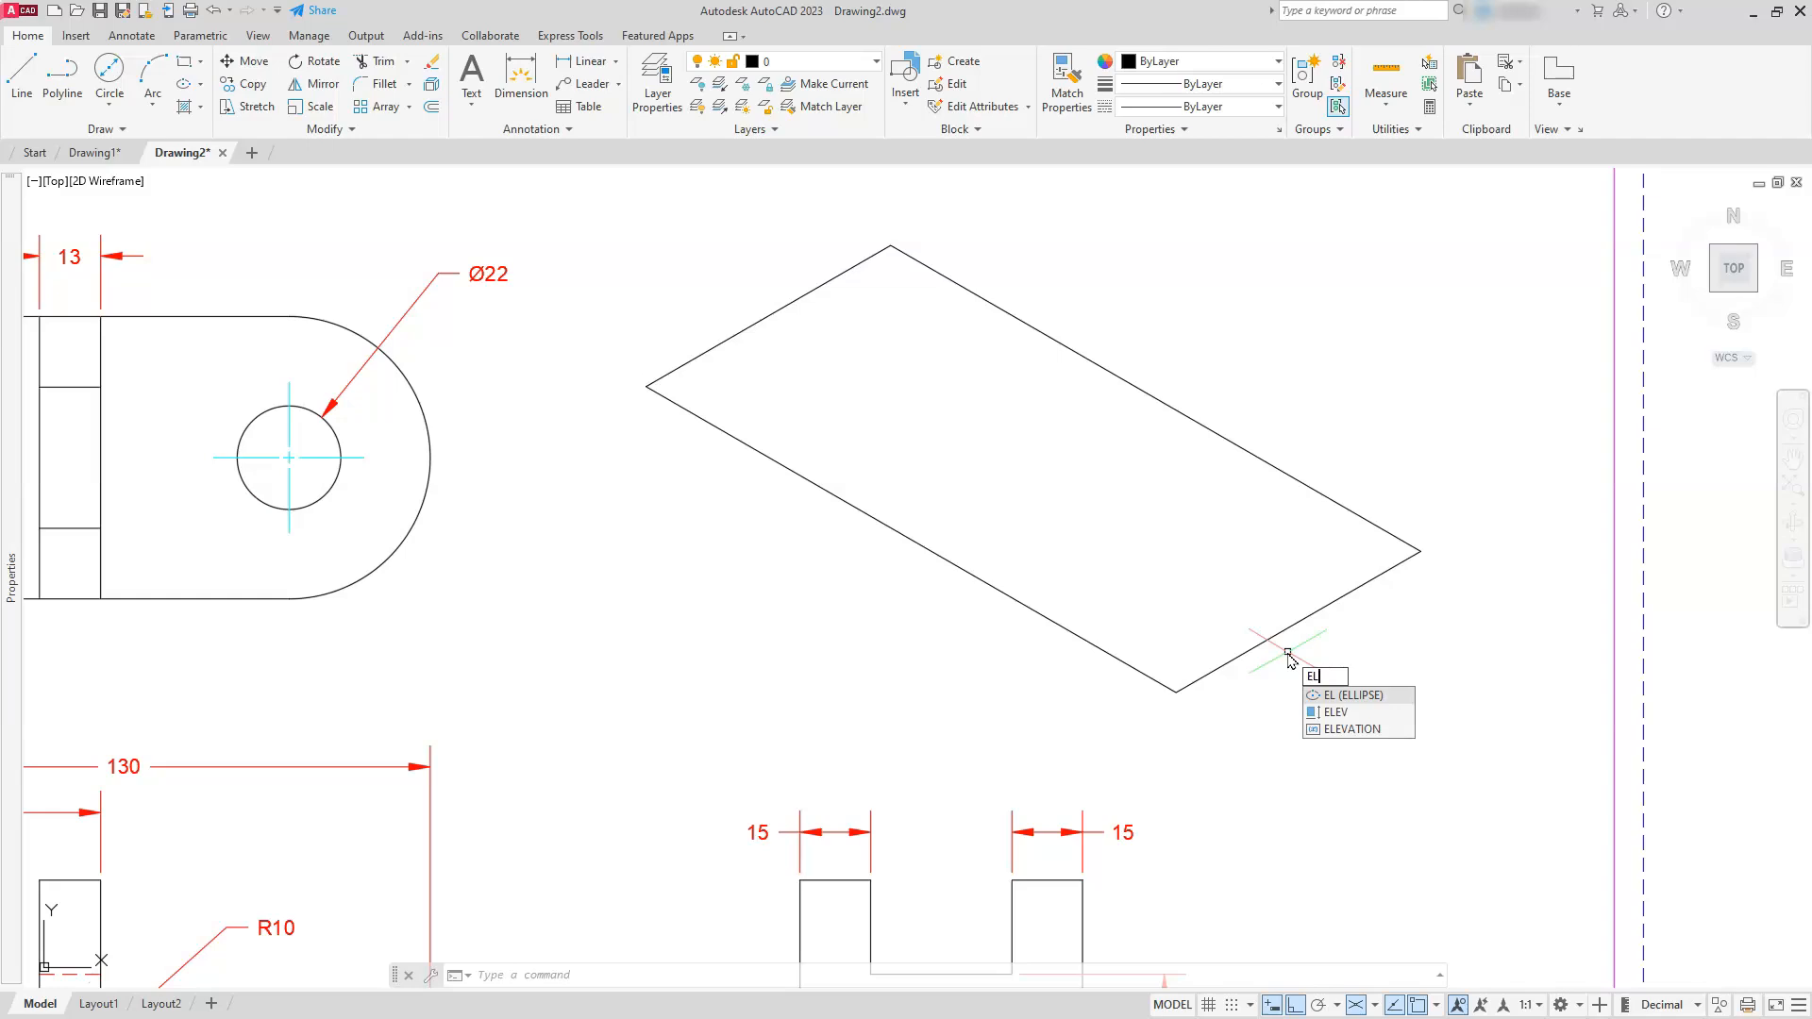
pyautogui.press('Return')
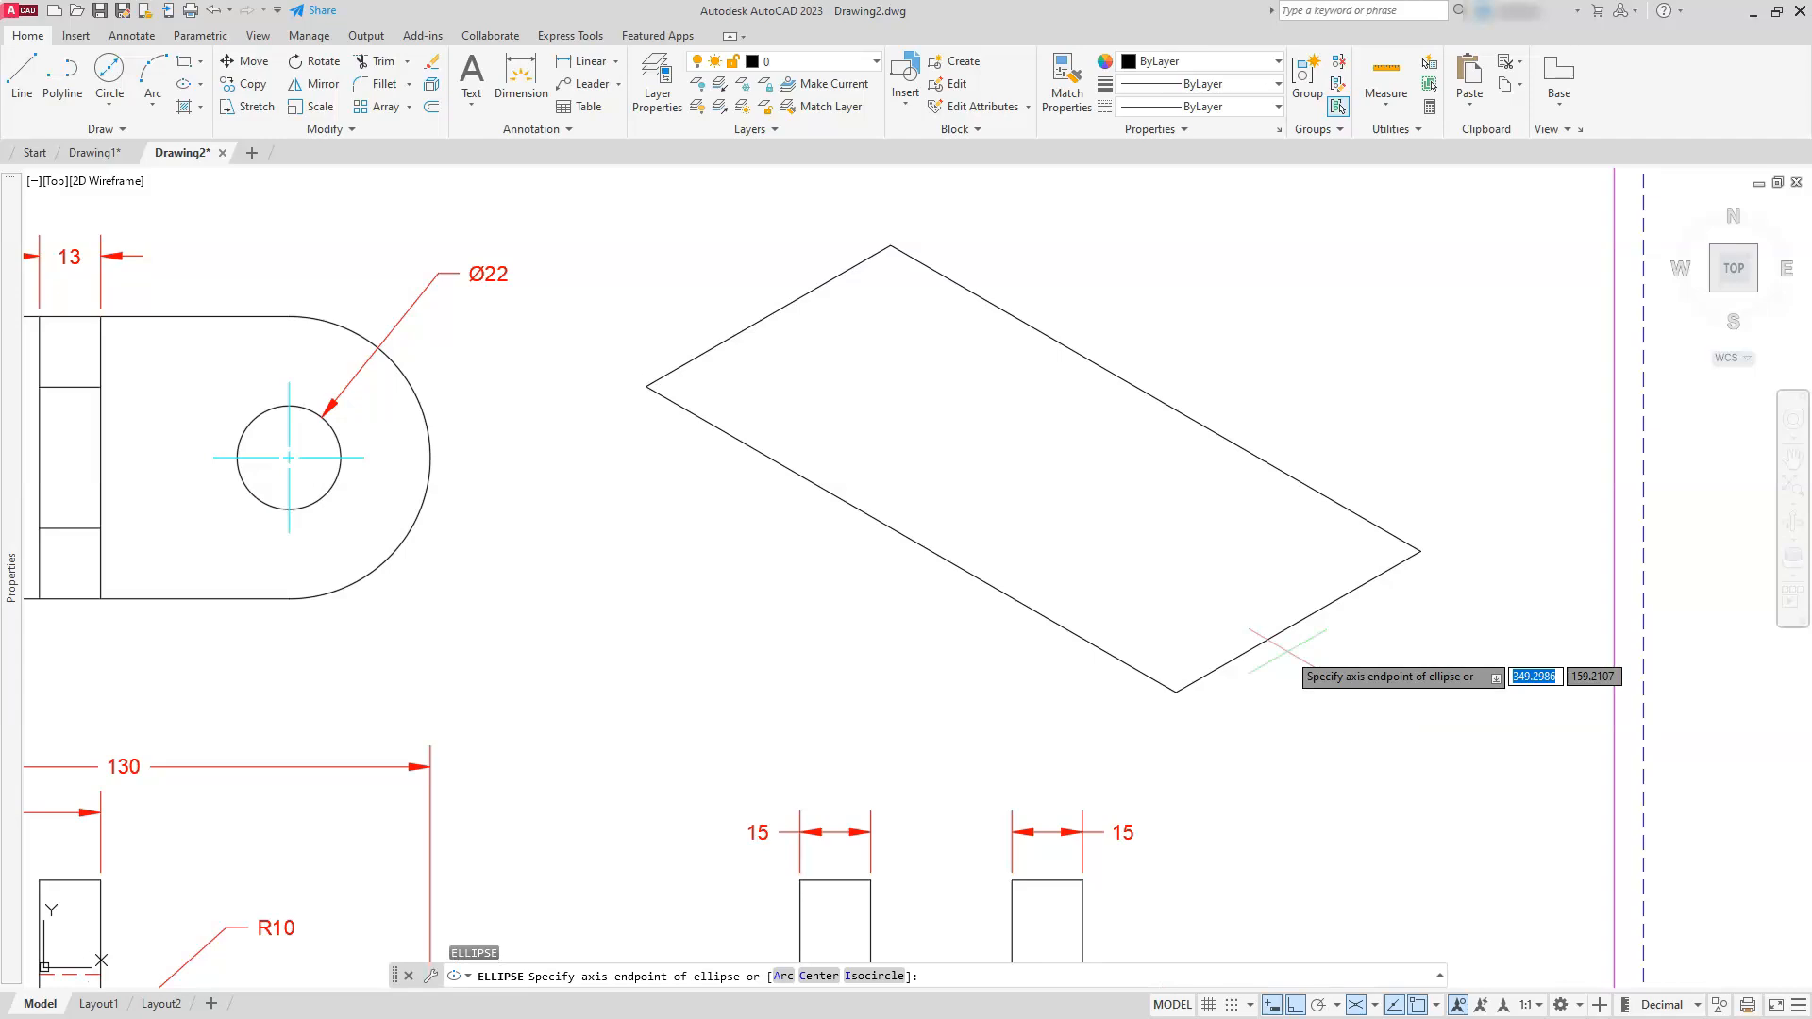
pyautogui.click(872, 977)
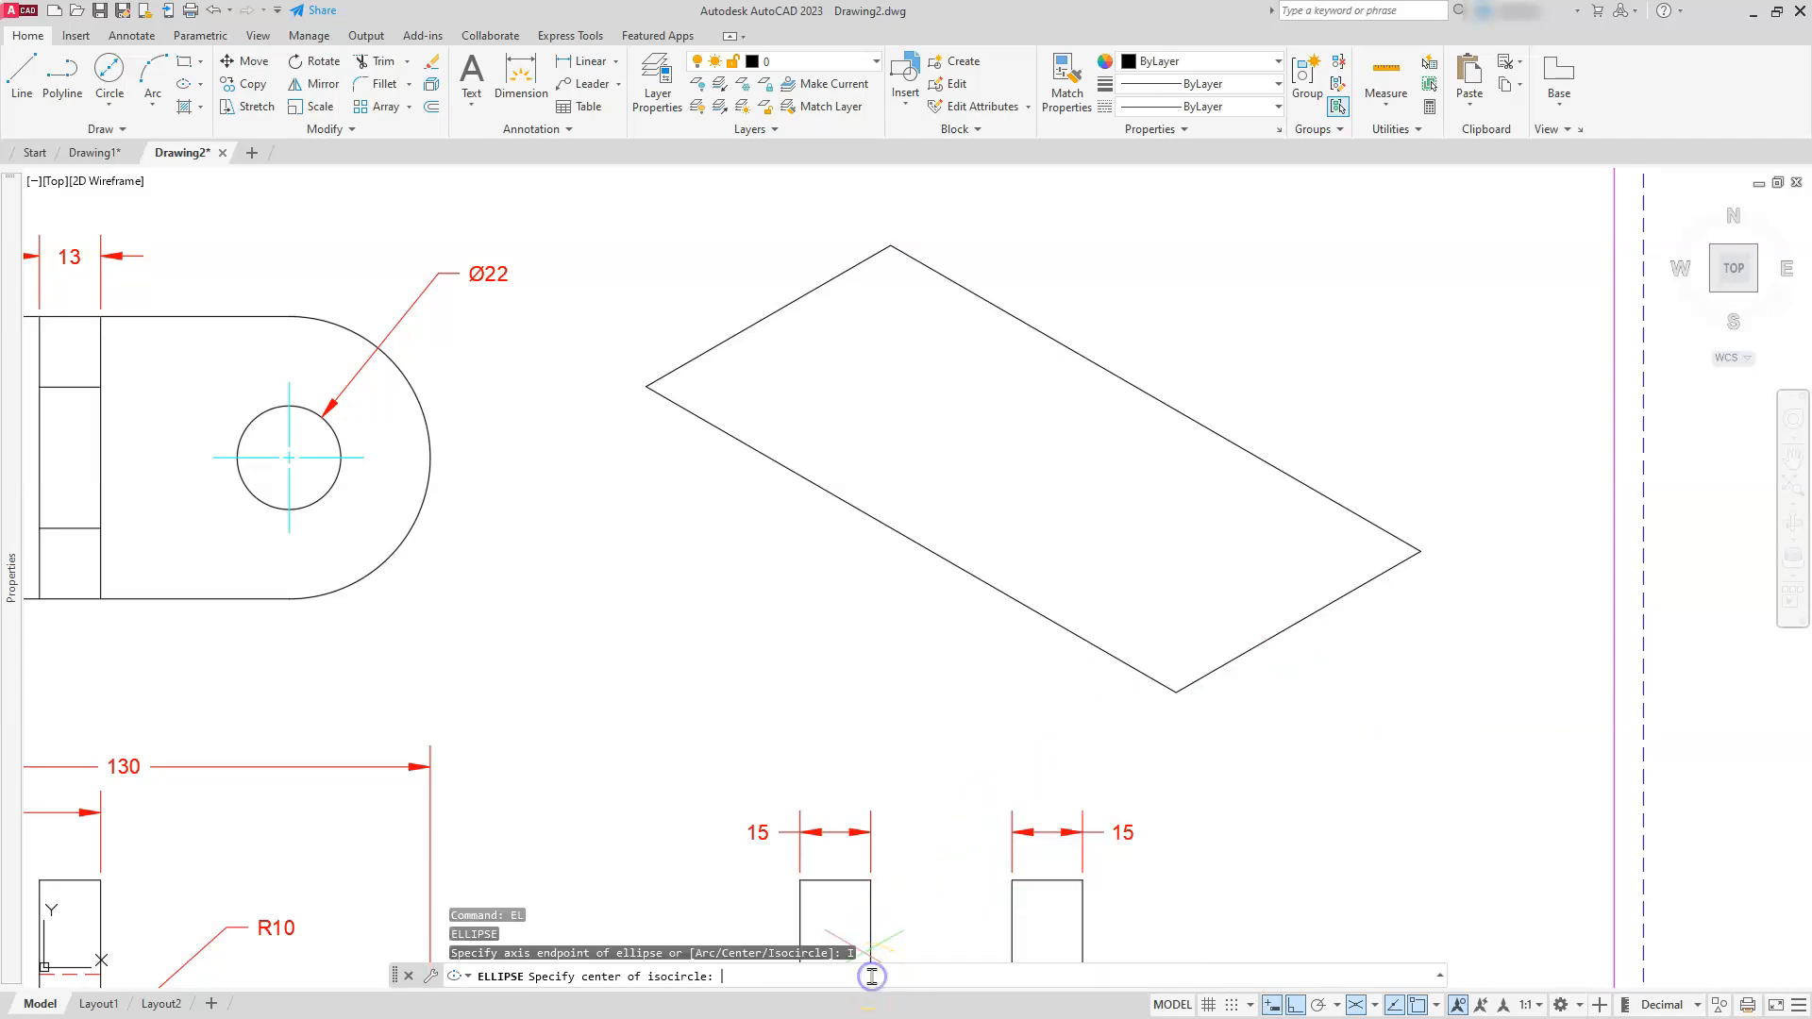
pyautogui.click(1299, 620)
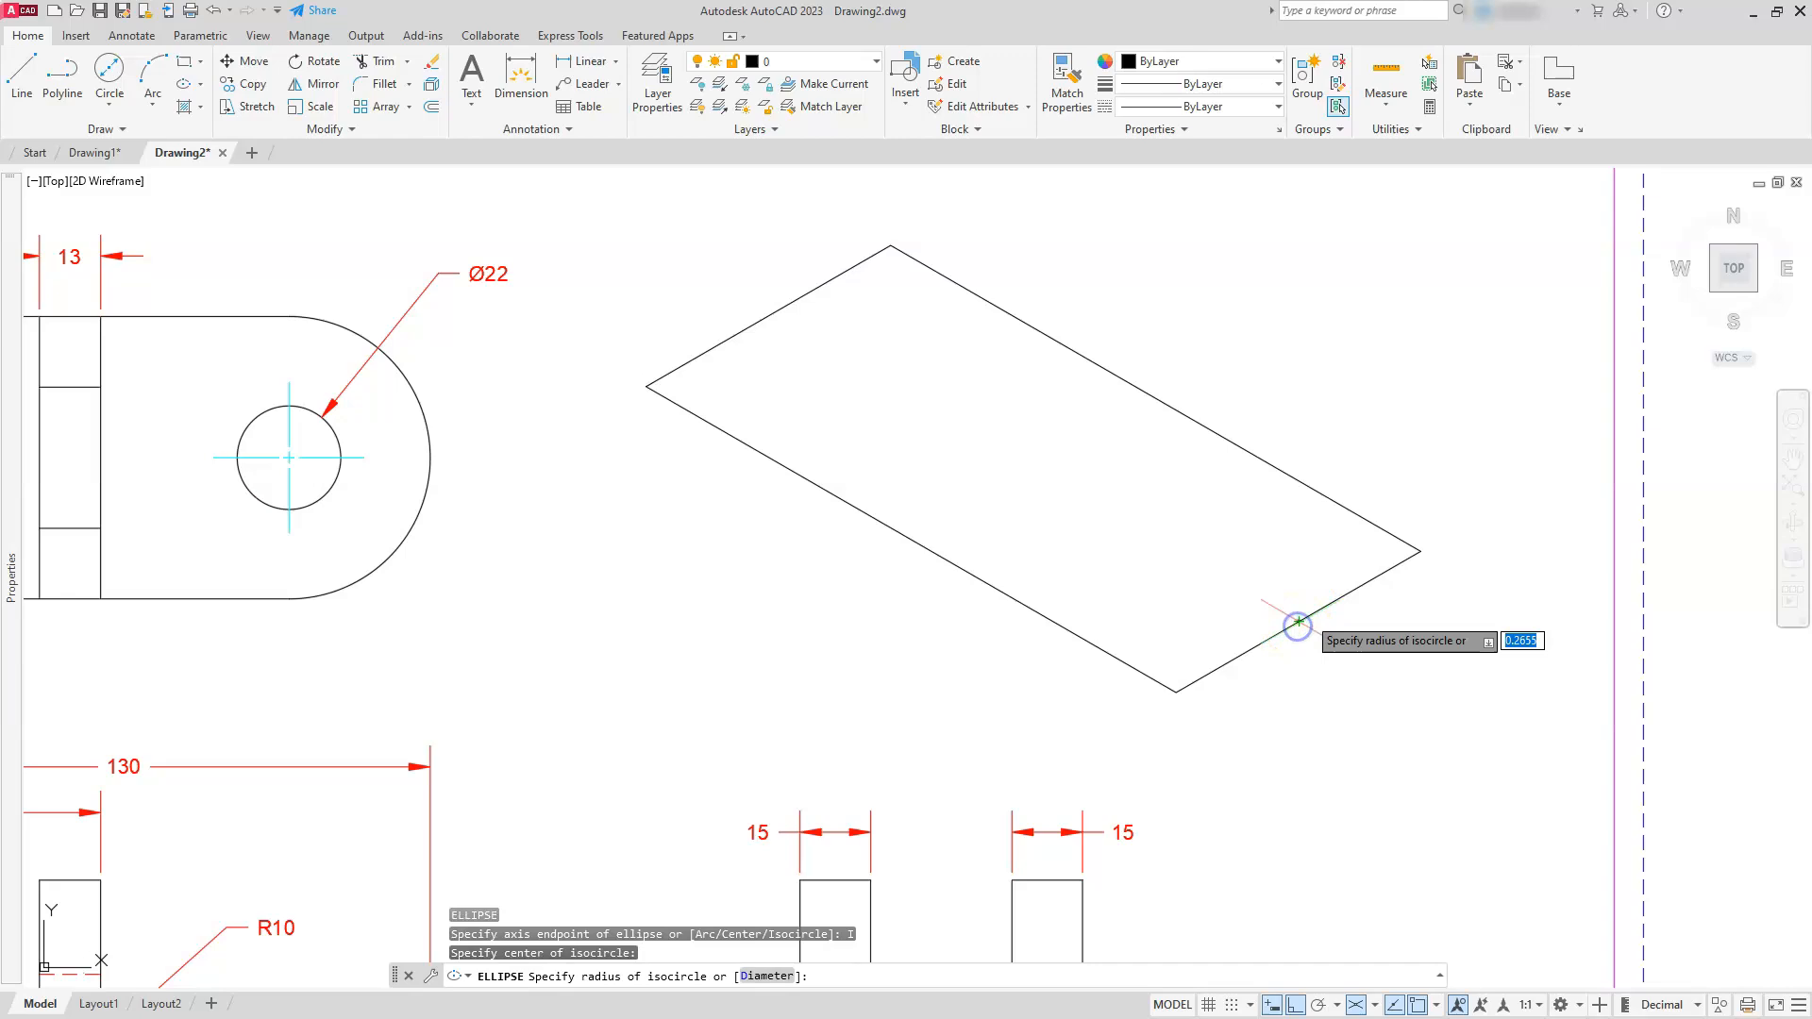
pyautogui.click(1421, 550)
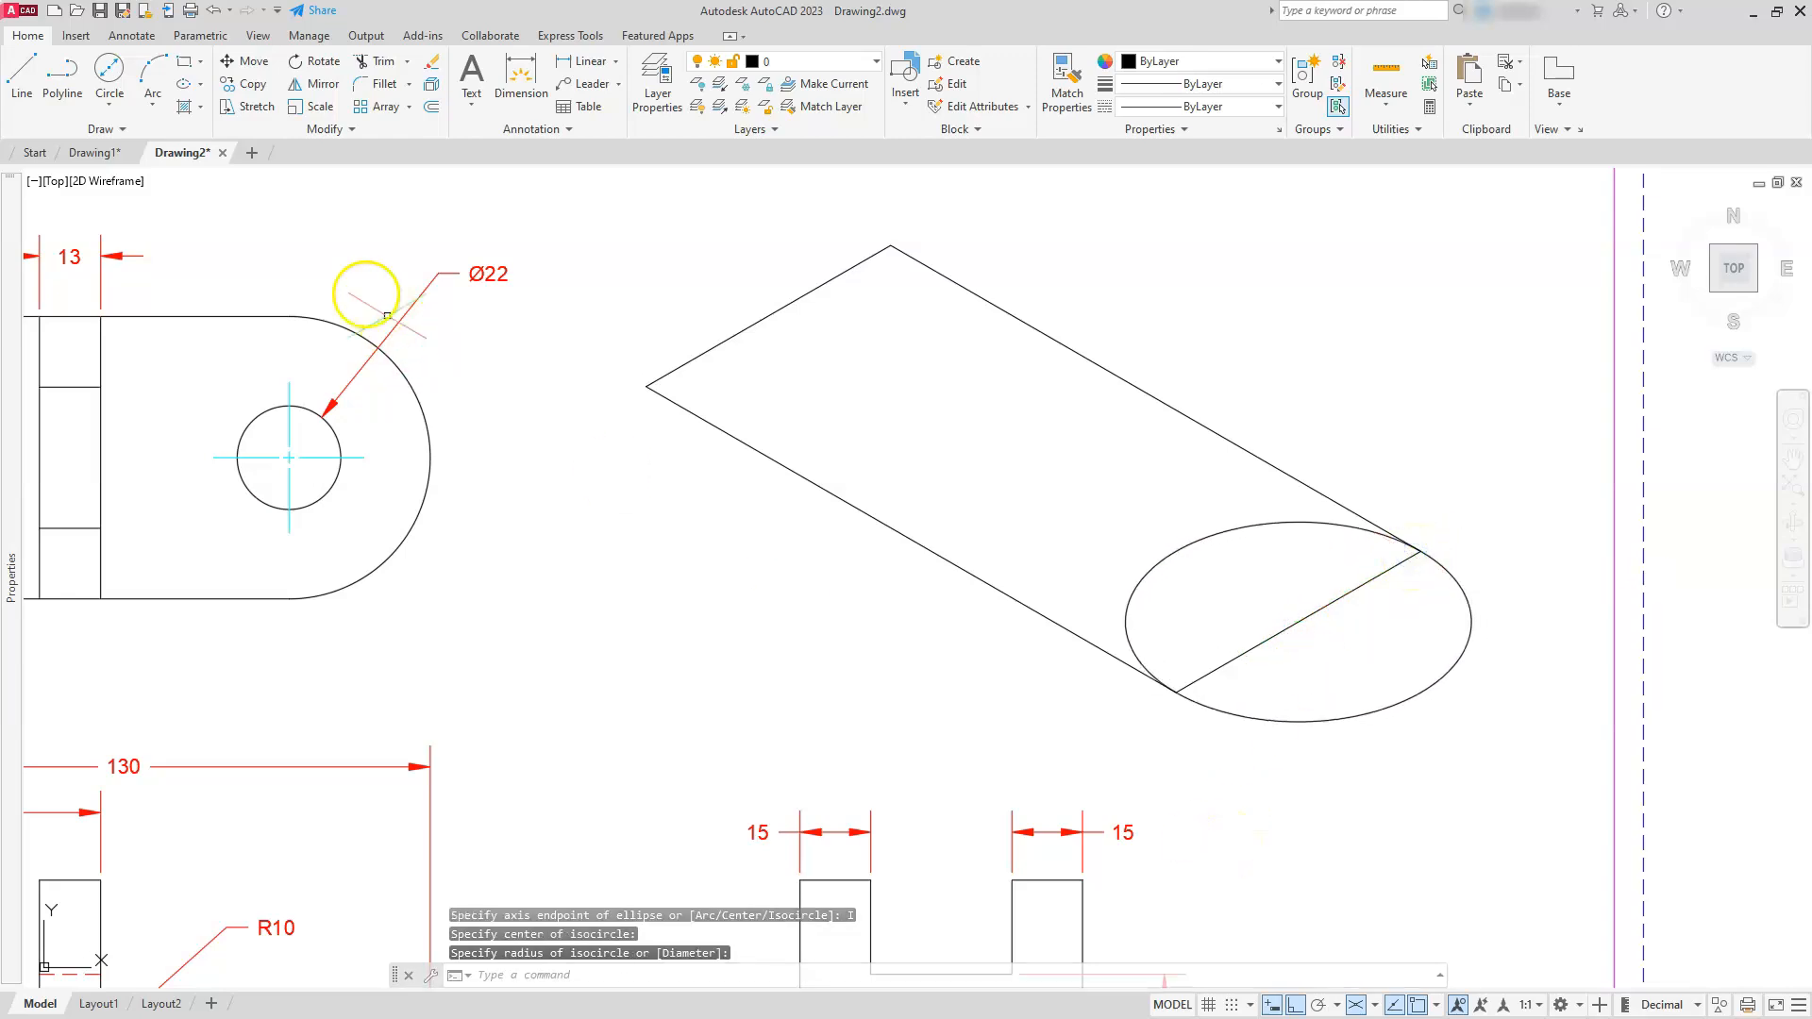
# - Draw a construction line about 52 units long from the isocircle's centre outward past the curve, parallel to the rectangle's long edges
pyautogui.click(29, 64)
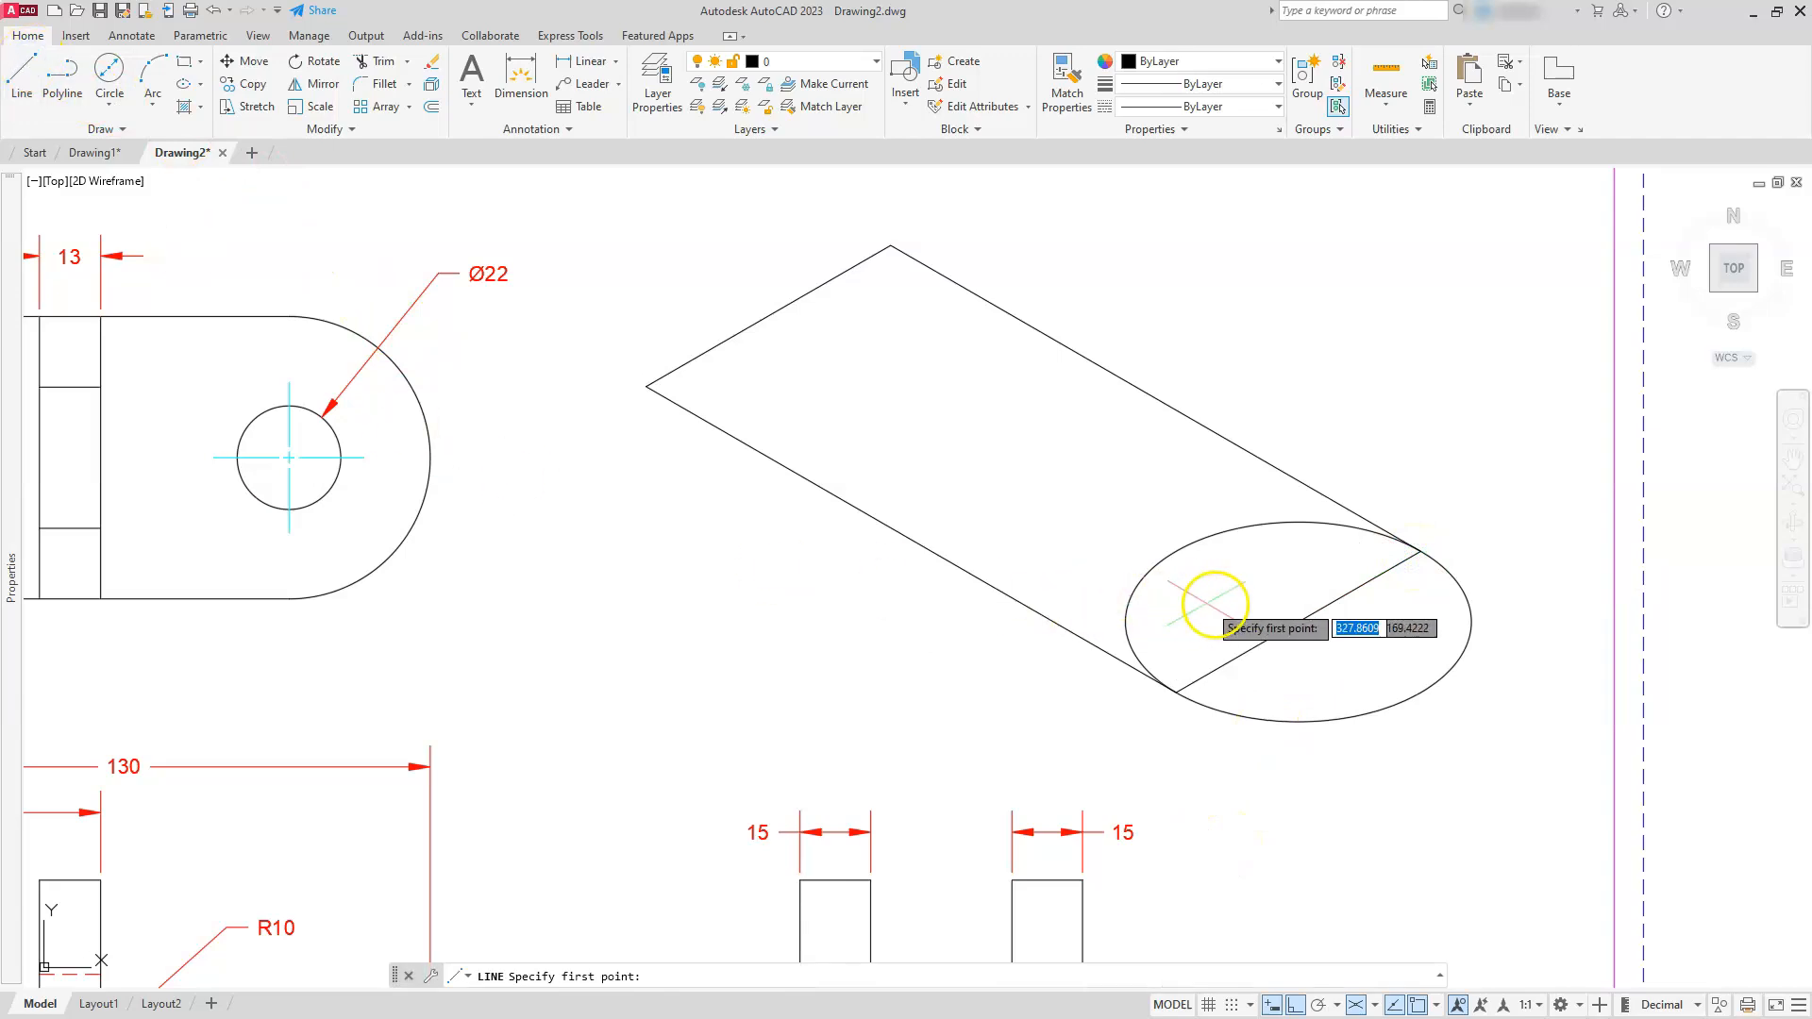
pyautogui.click(1298, 619)
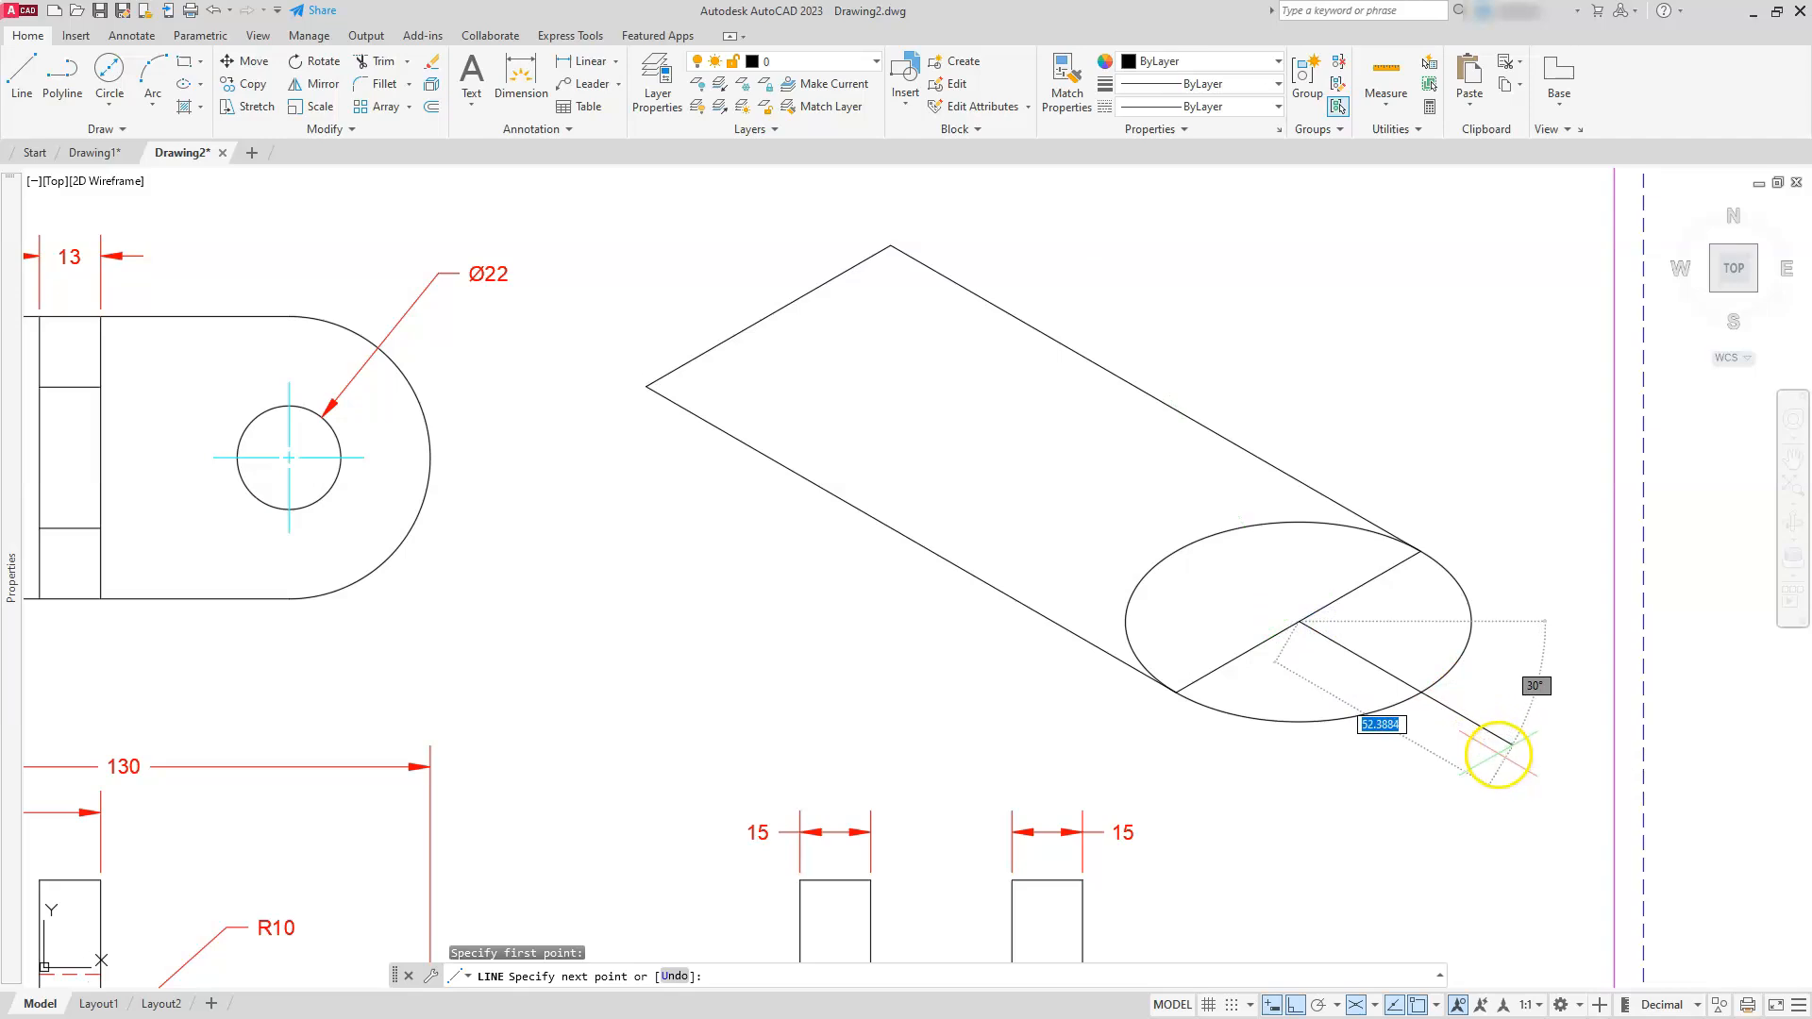
pyautogui.click(1507, 748)
pyautogui.press('Escape')
pyautogui.press('Escape')
pyautogui.press('Escape')
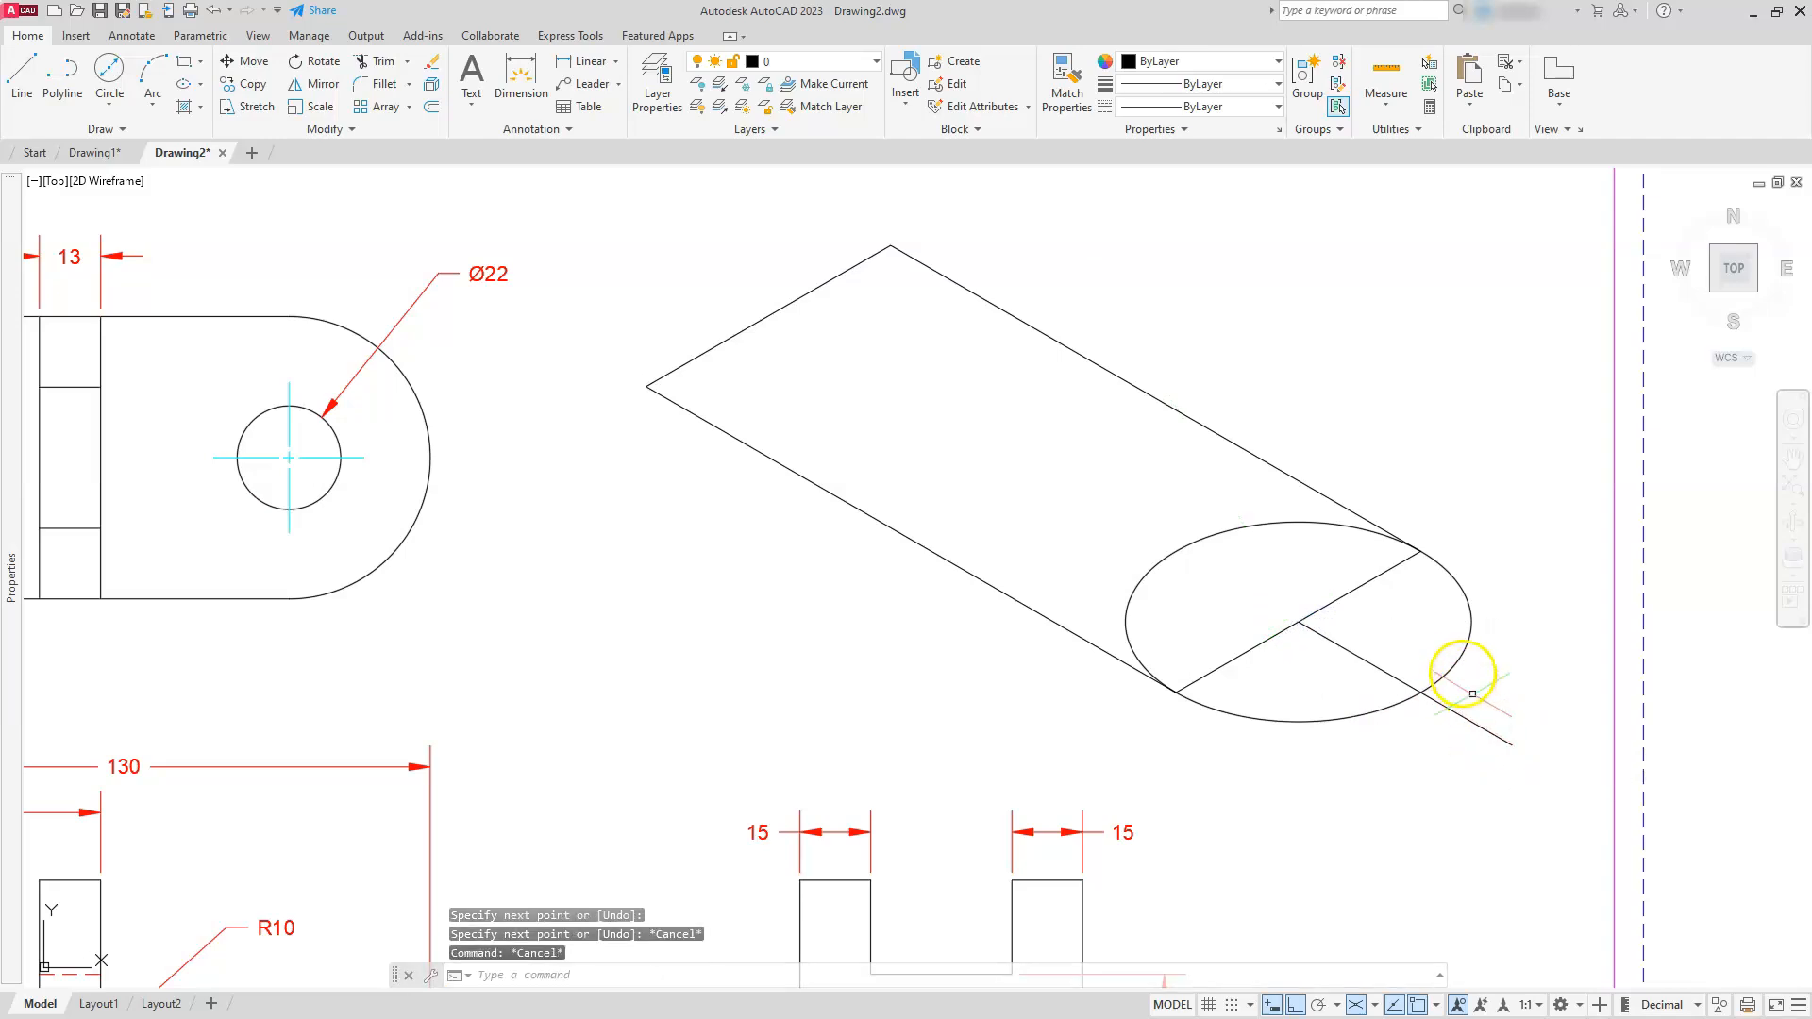
pyautogui.click(1462, 667)
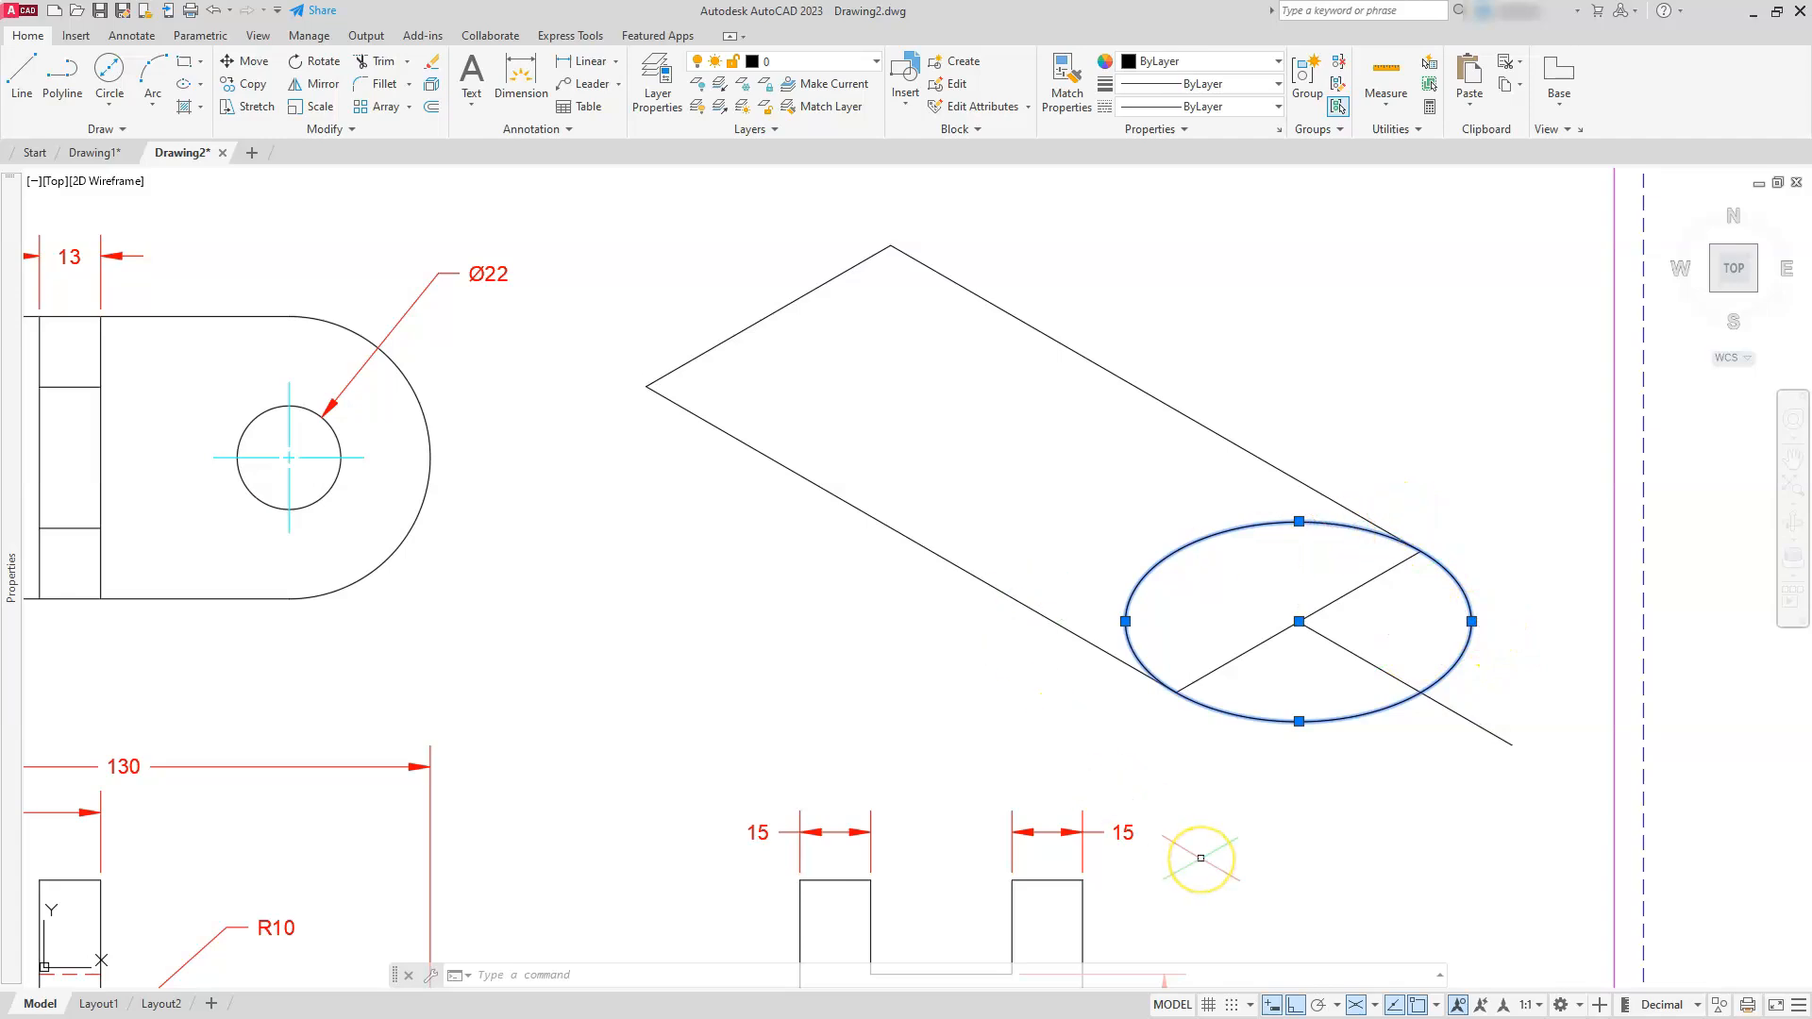
pyautogui.press('Escape')
pyautogui.press('Escape')
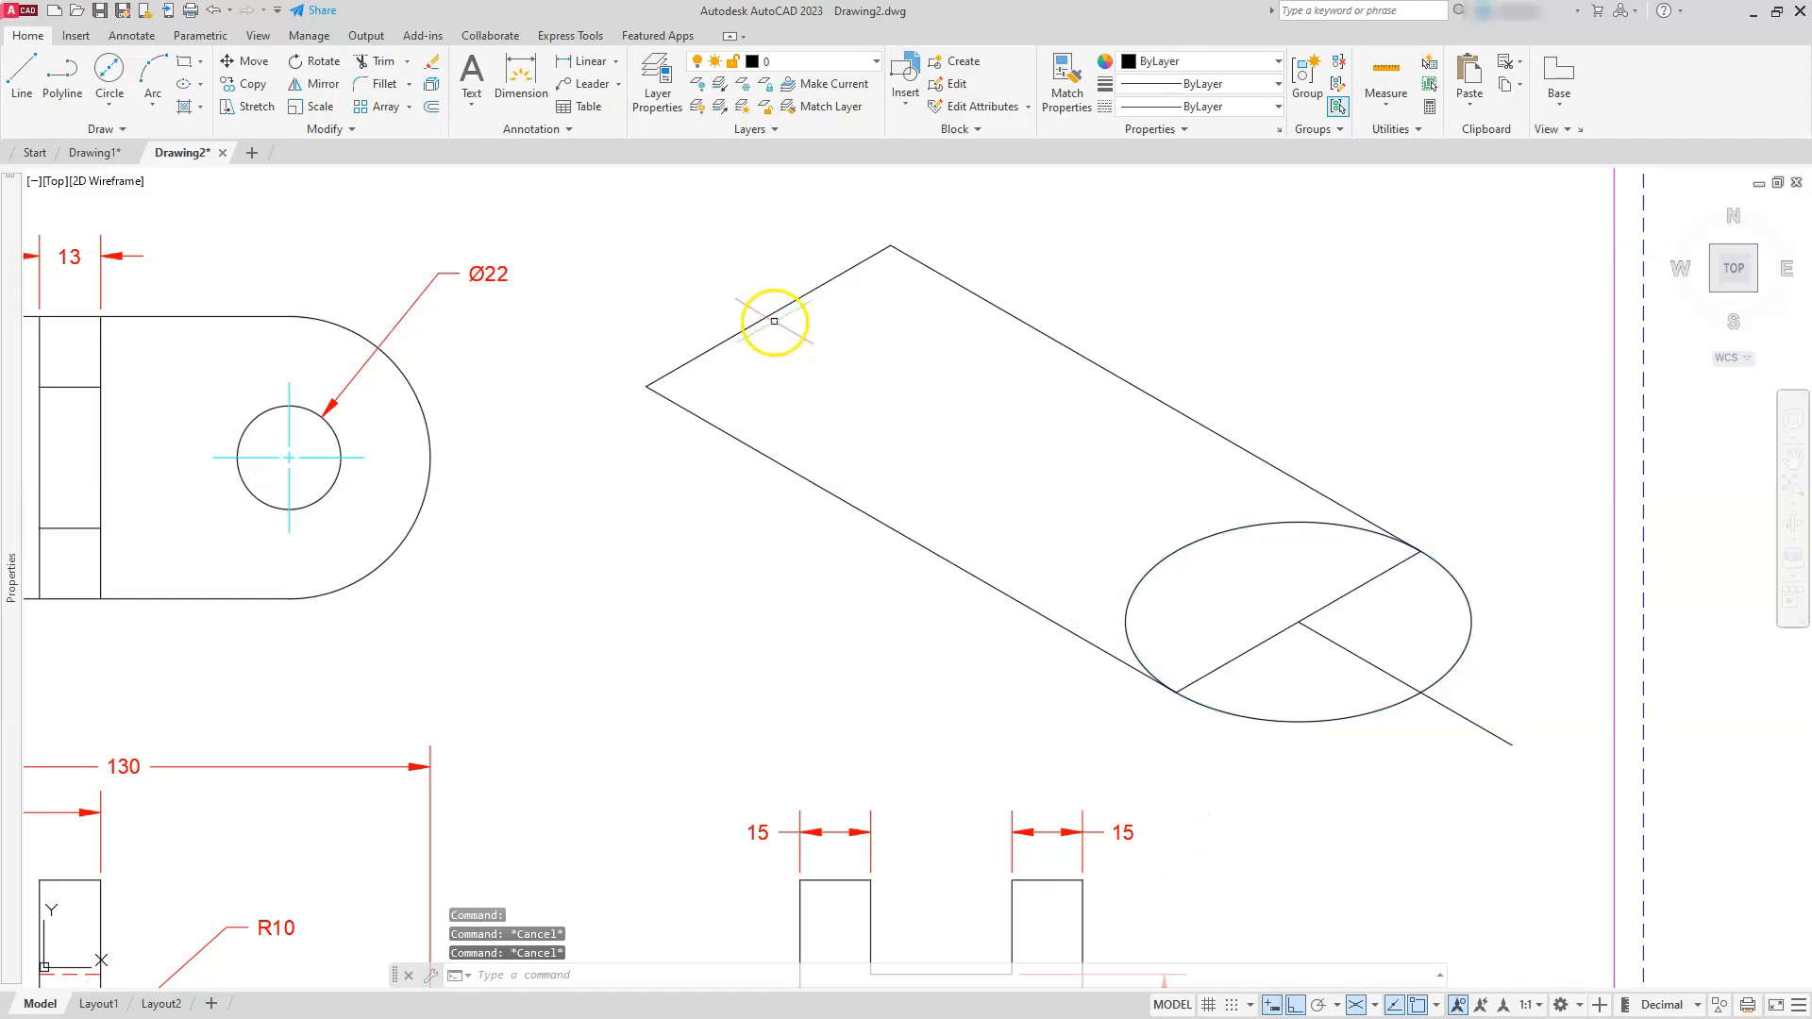
# - Move the isocircle inward from its intersection with the construction line to the short edge's midpoint
pyautogui.click(248, 61)
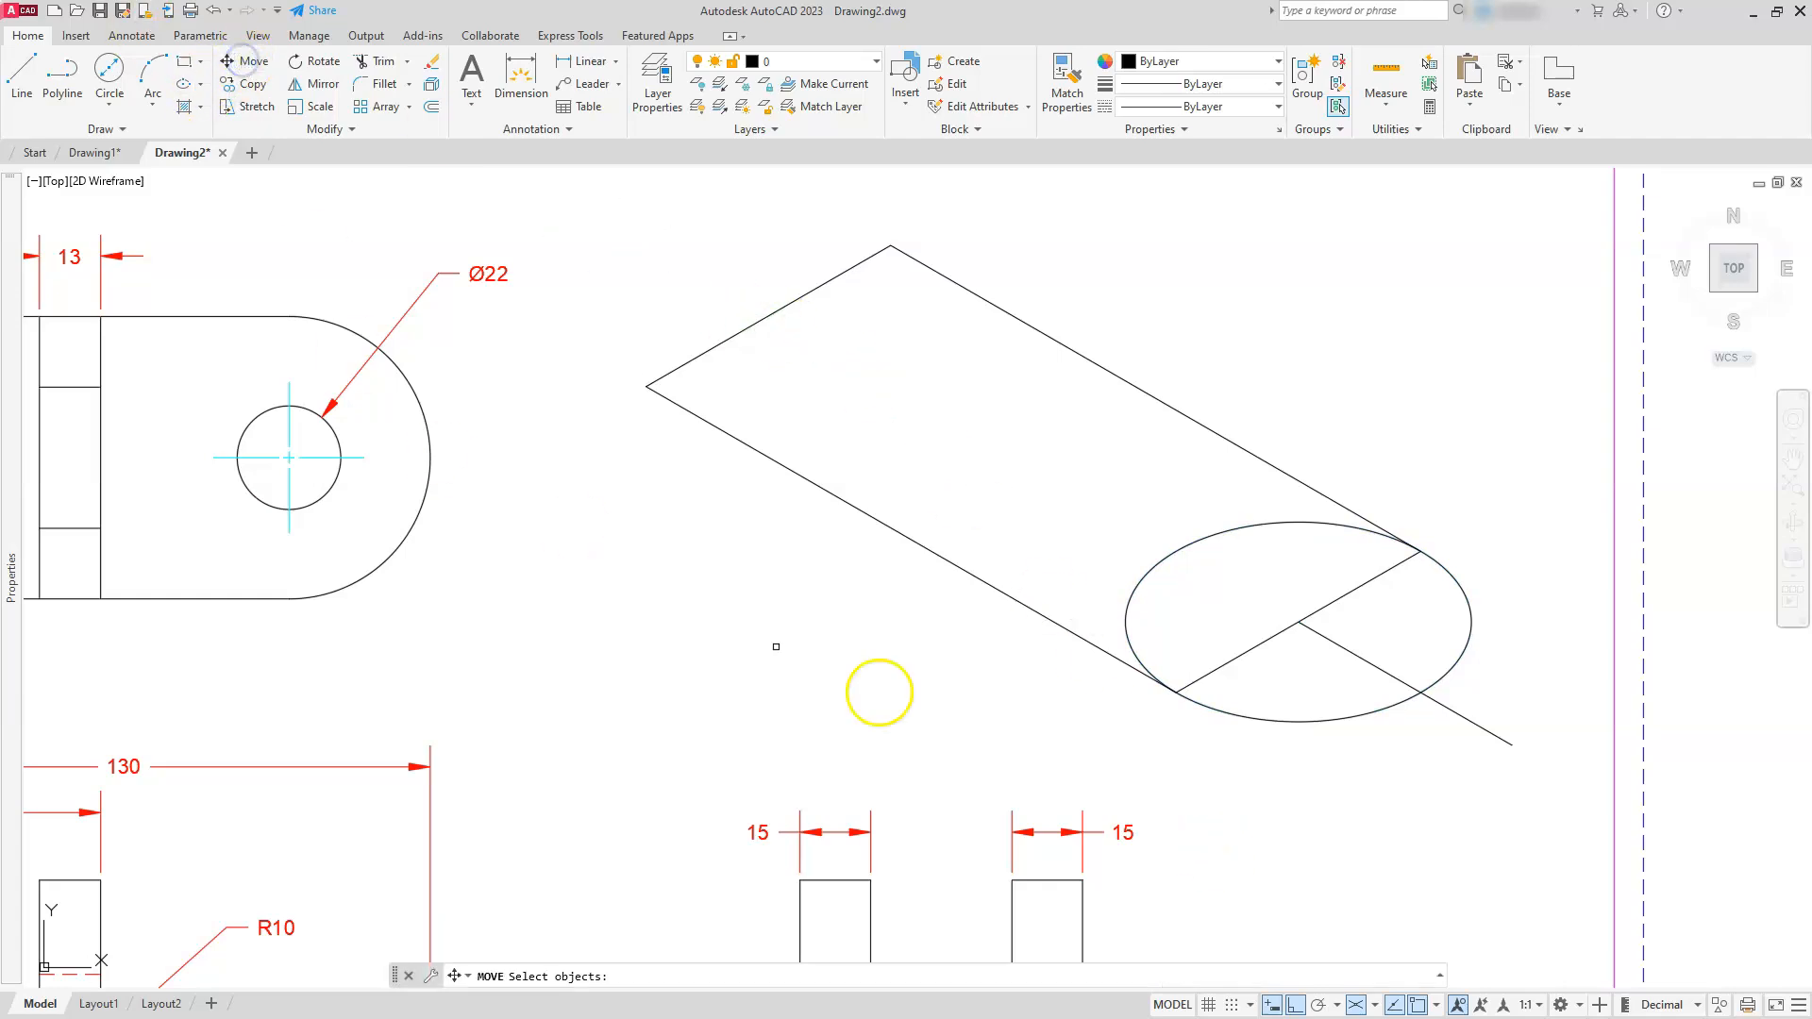
pyautogui.click(1391, 708)
pyautogui.press('Return')
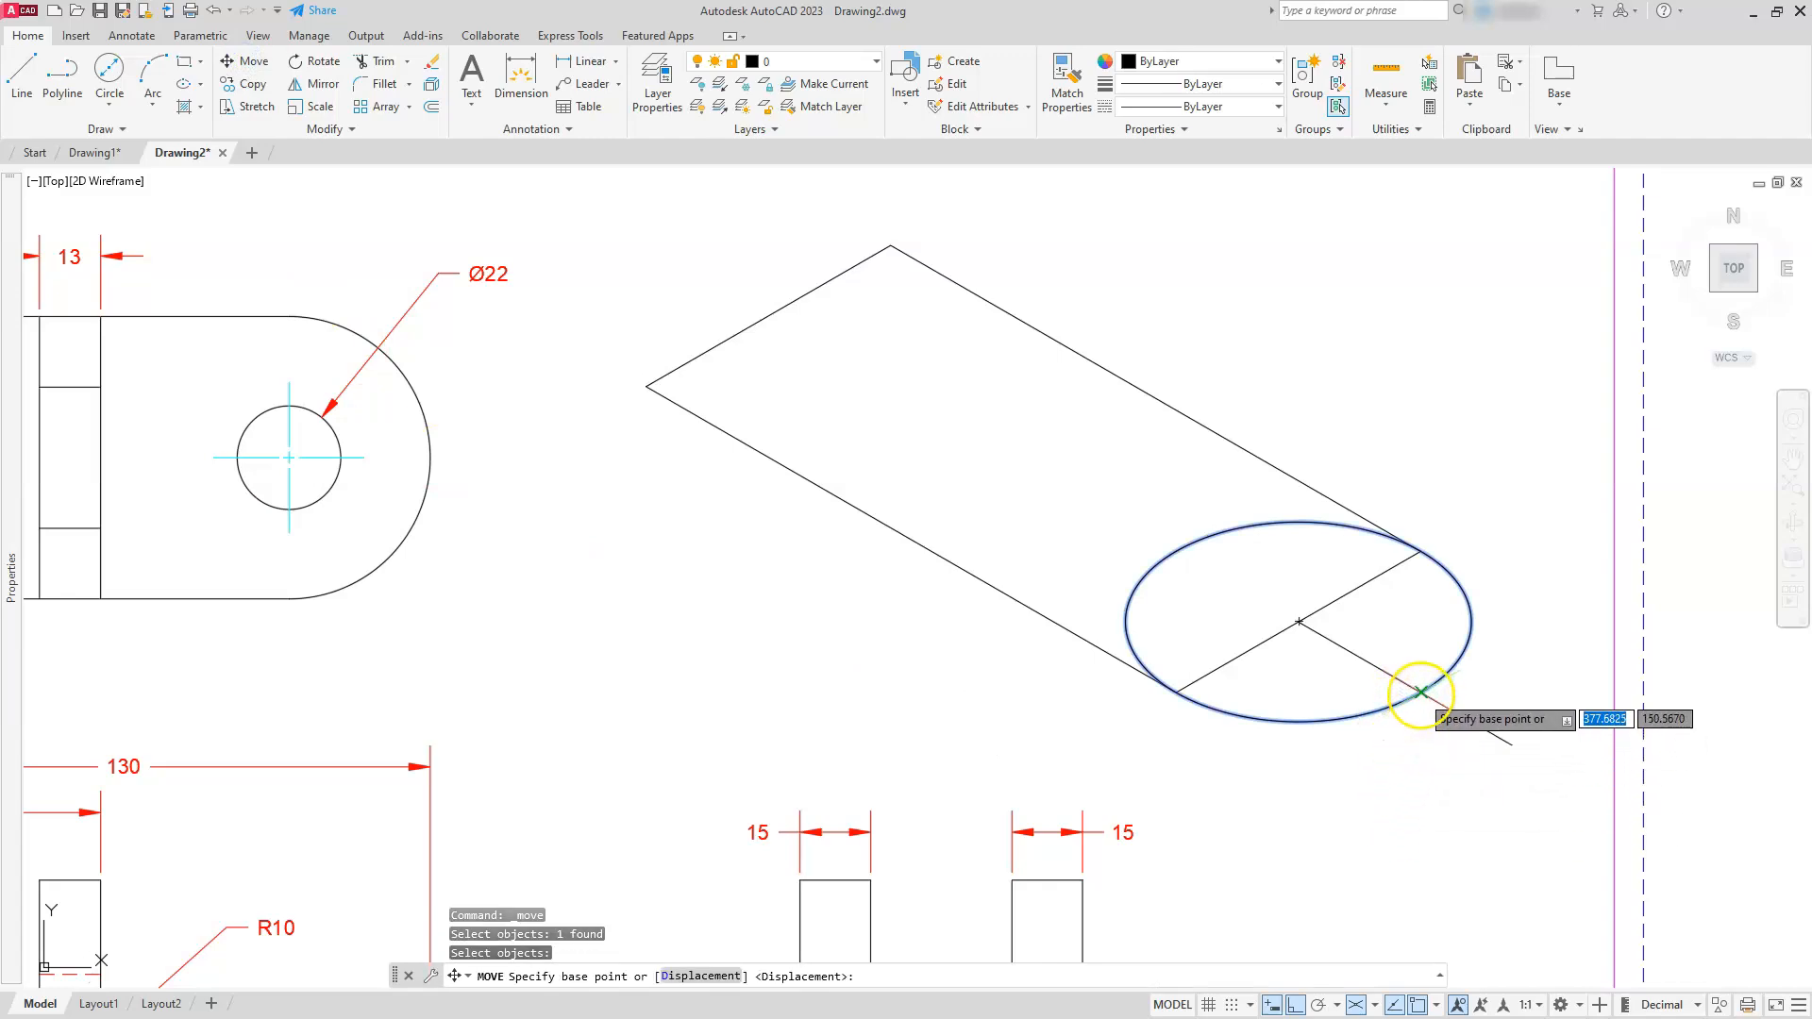
pyautogui.click(1420, 693)
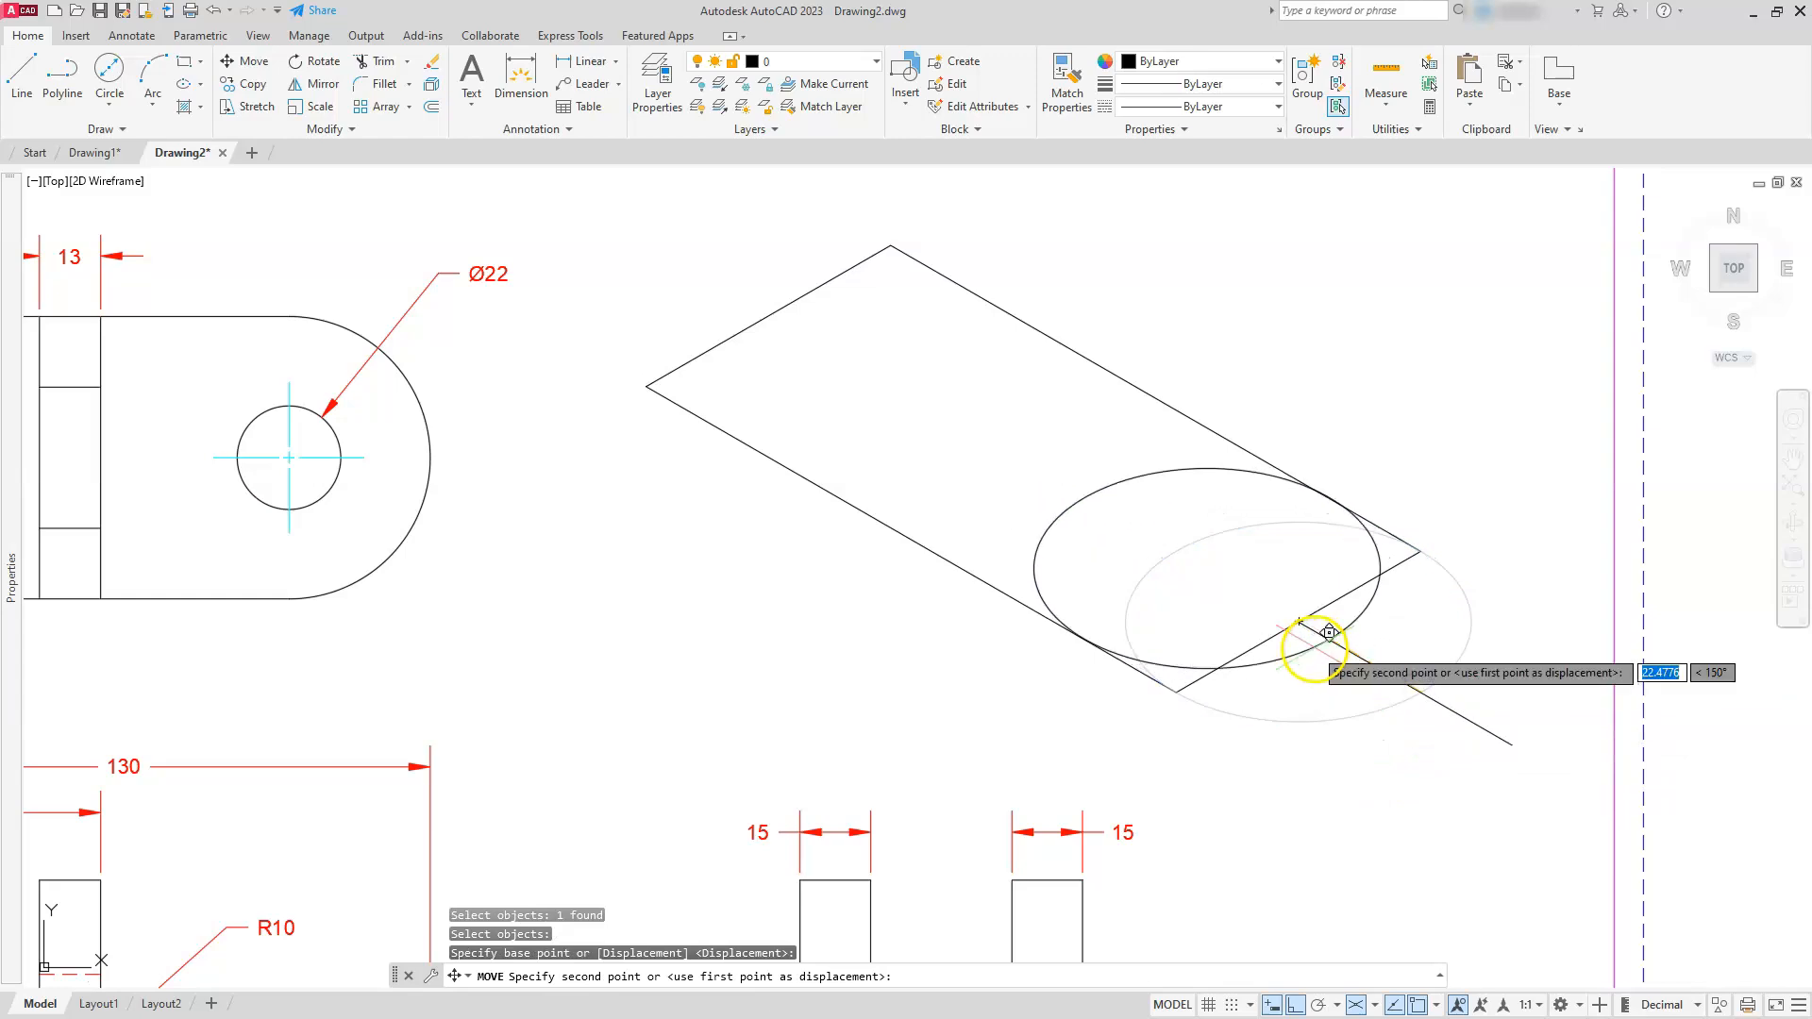
pyautogui.click(1313, 644)
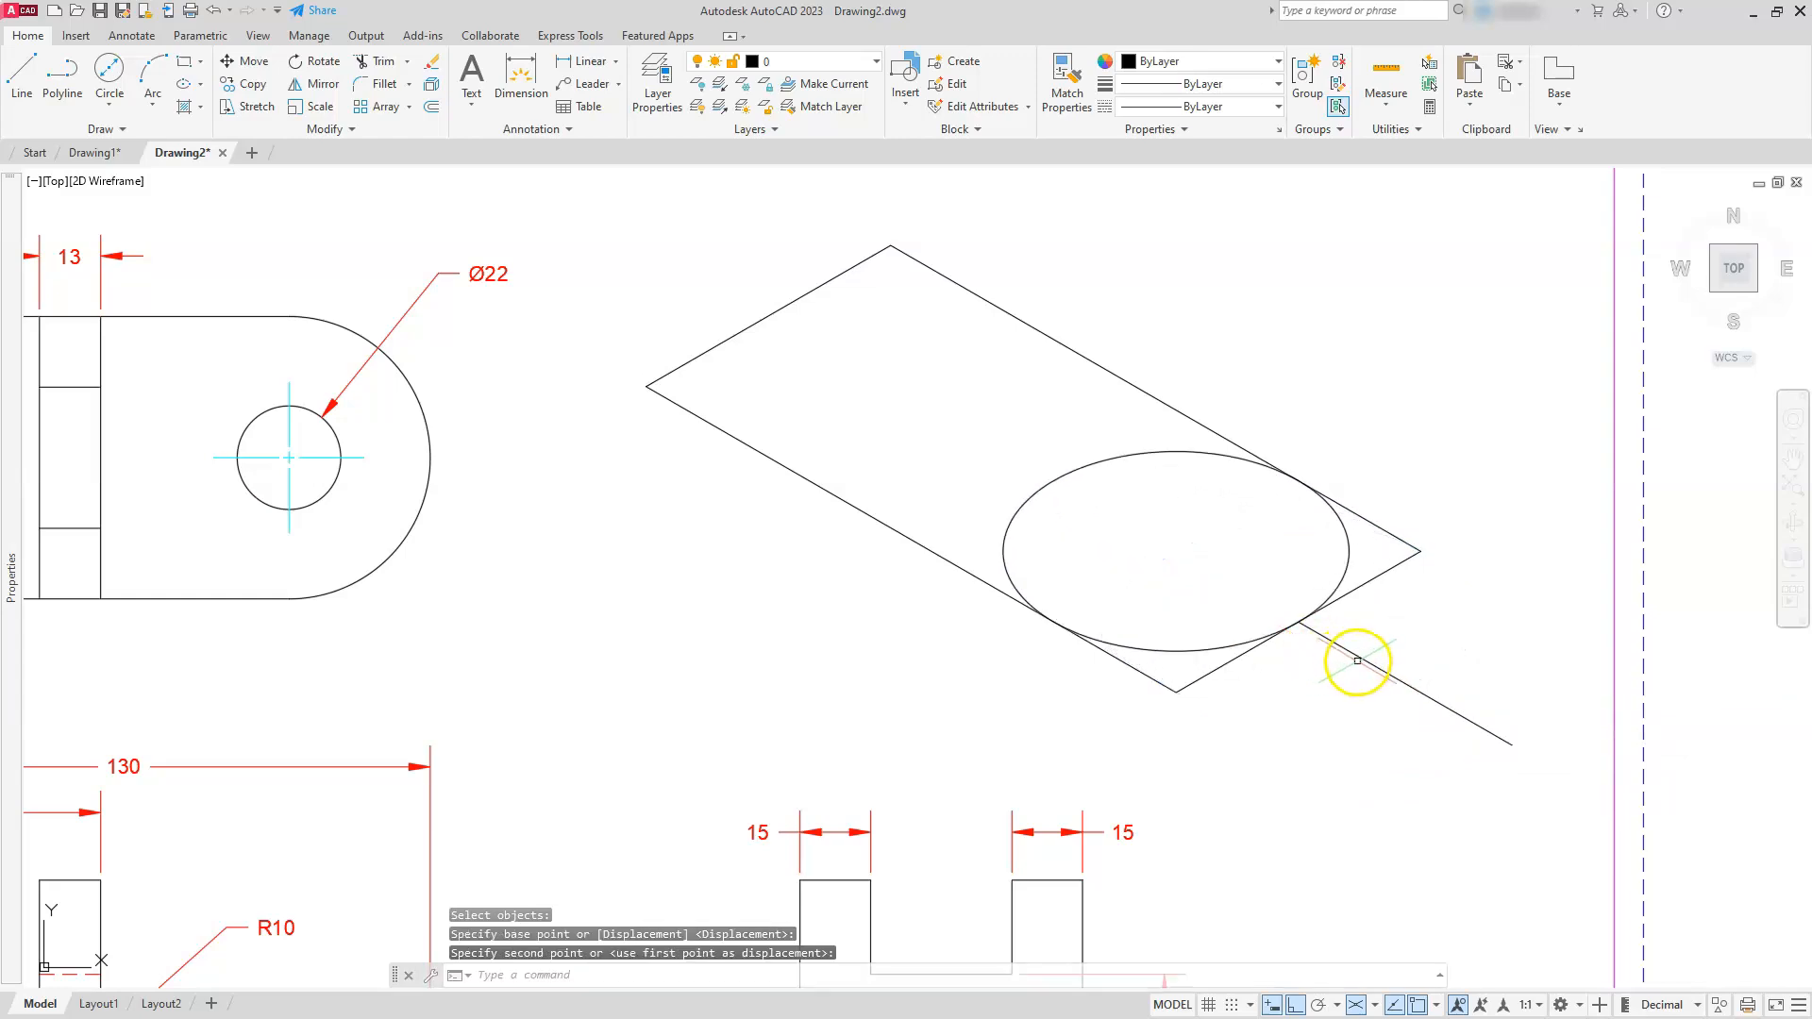
# - Delete the construction line and the isometric rectangle's lower-right short edge
pyautogui.click(1368, 663)
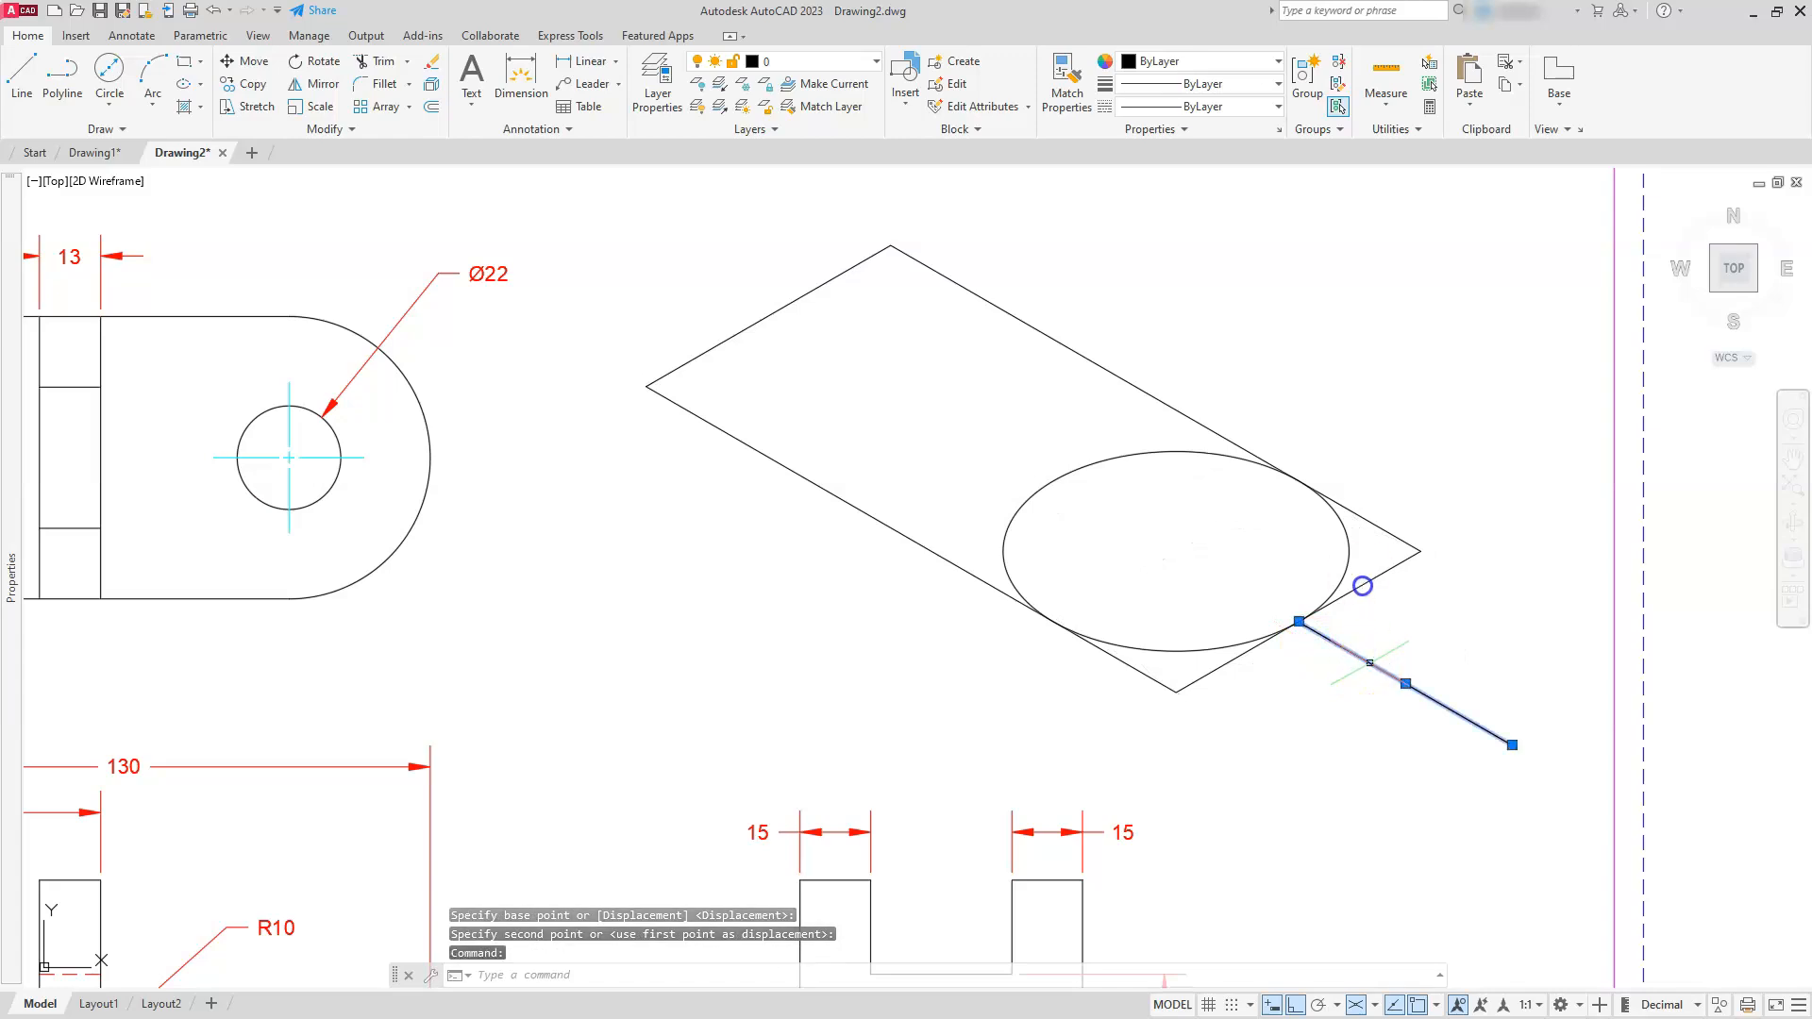
pyautogui.click(1368, 583)
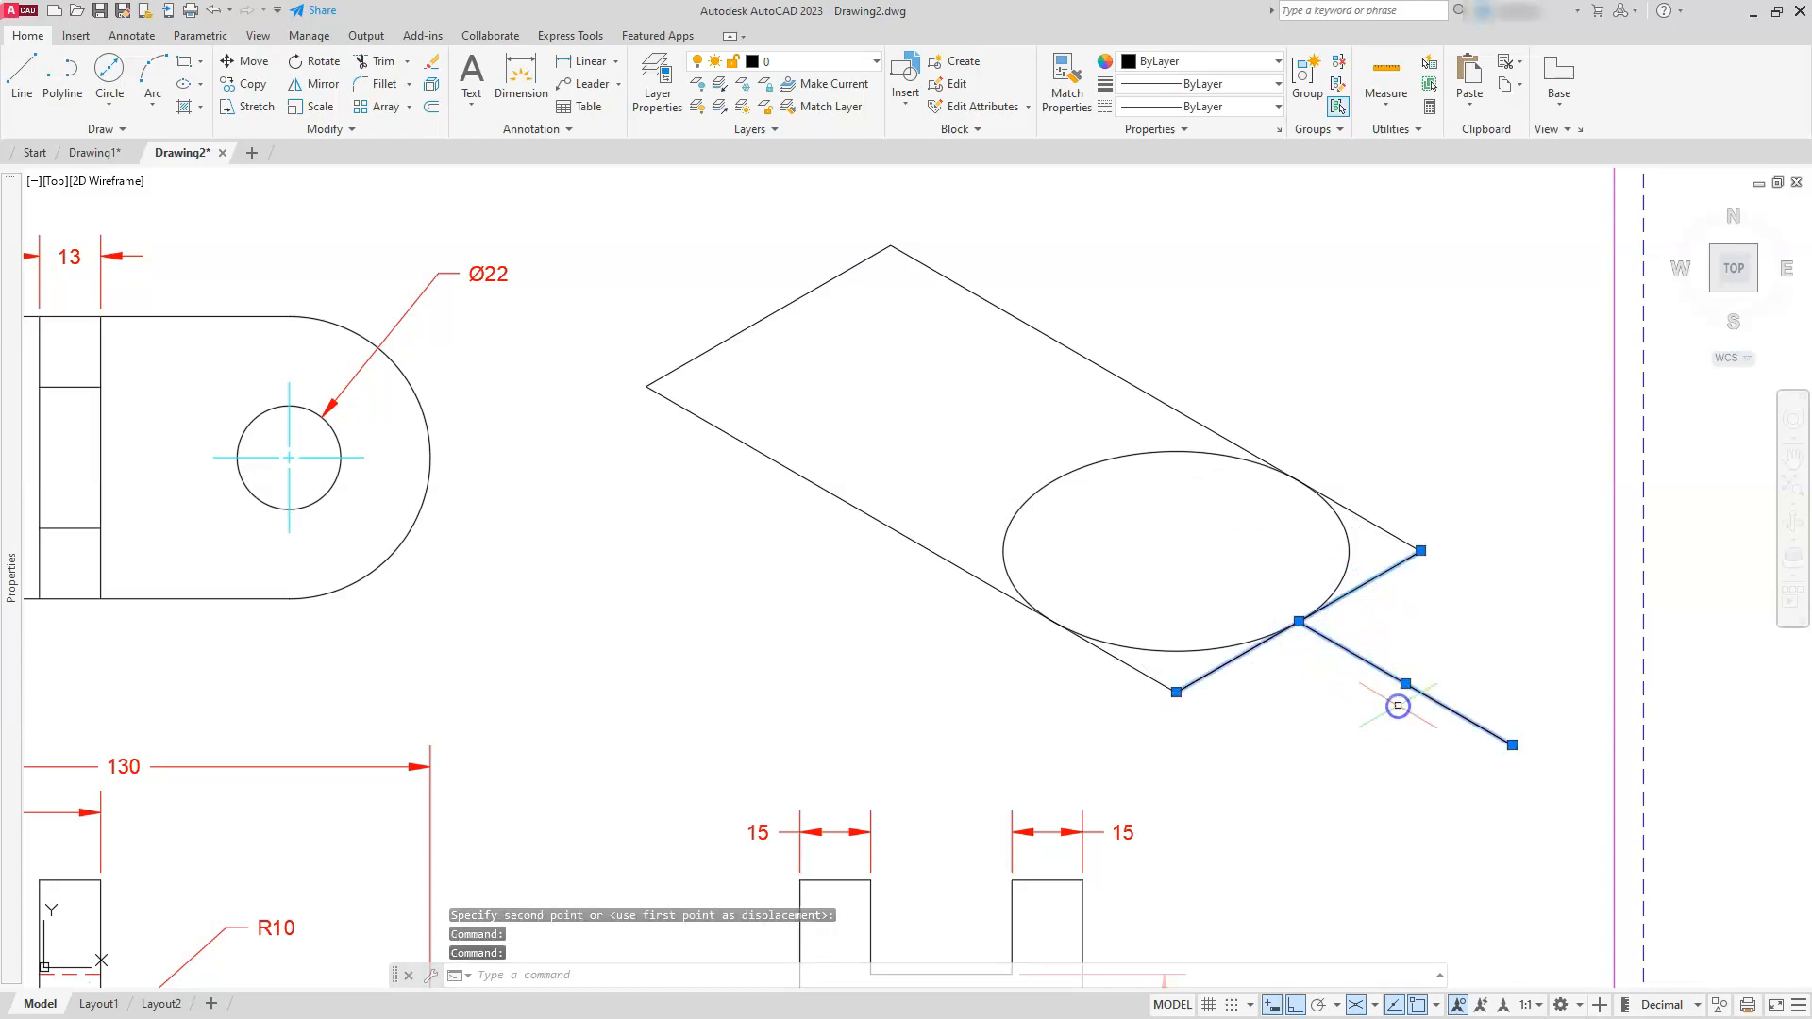
pyautogui.press('Delete')
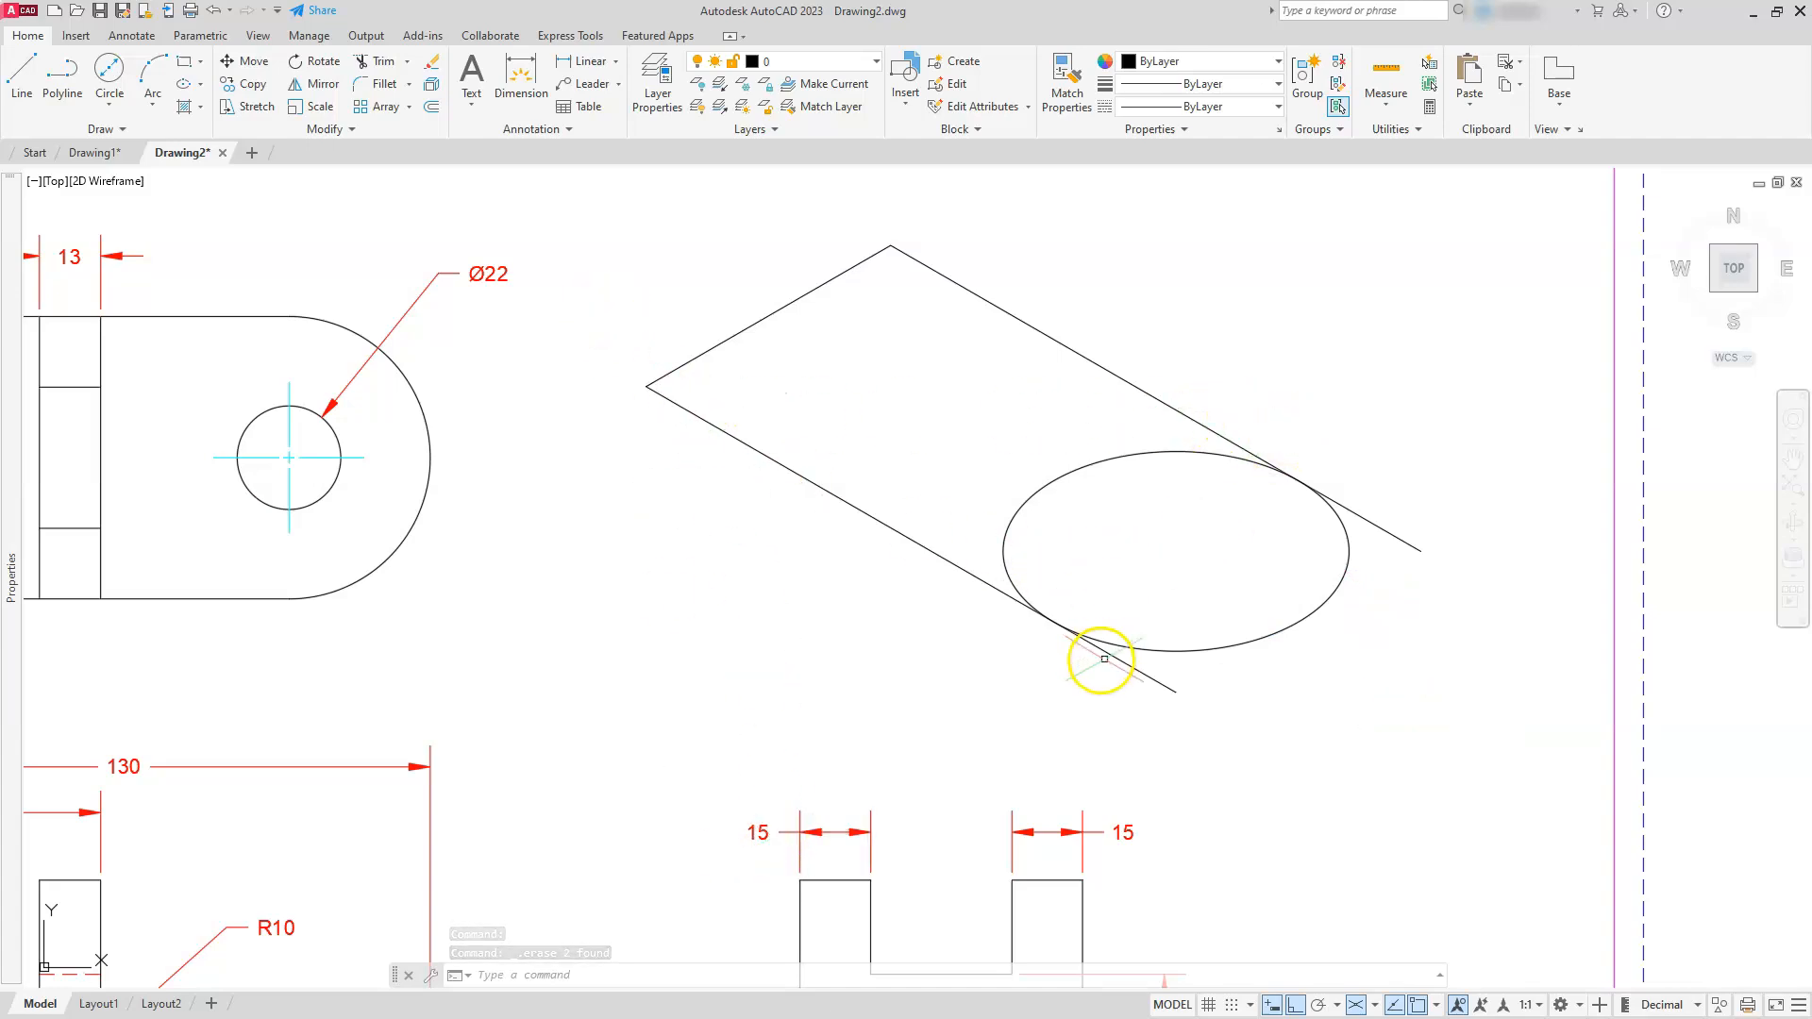
# - Trim both long edges beyond the isocircle and the isocircle's inner arc to leave a rounded base outline
pyautogui.click(378, 64)
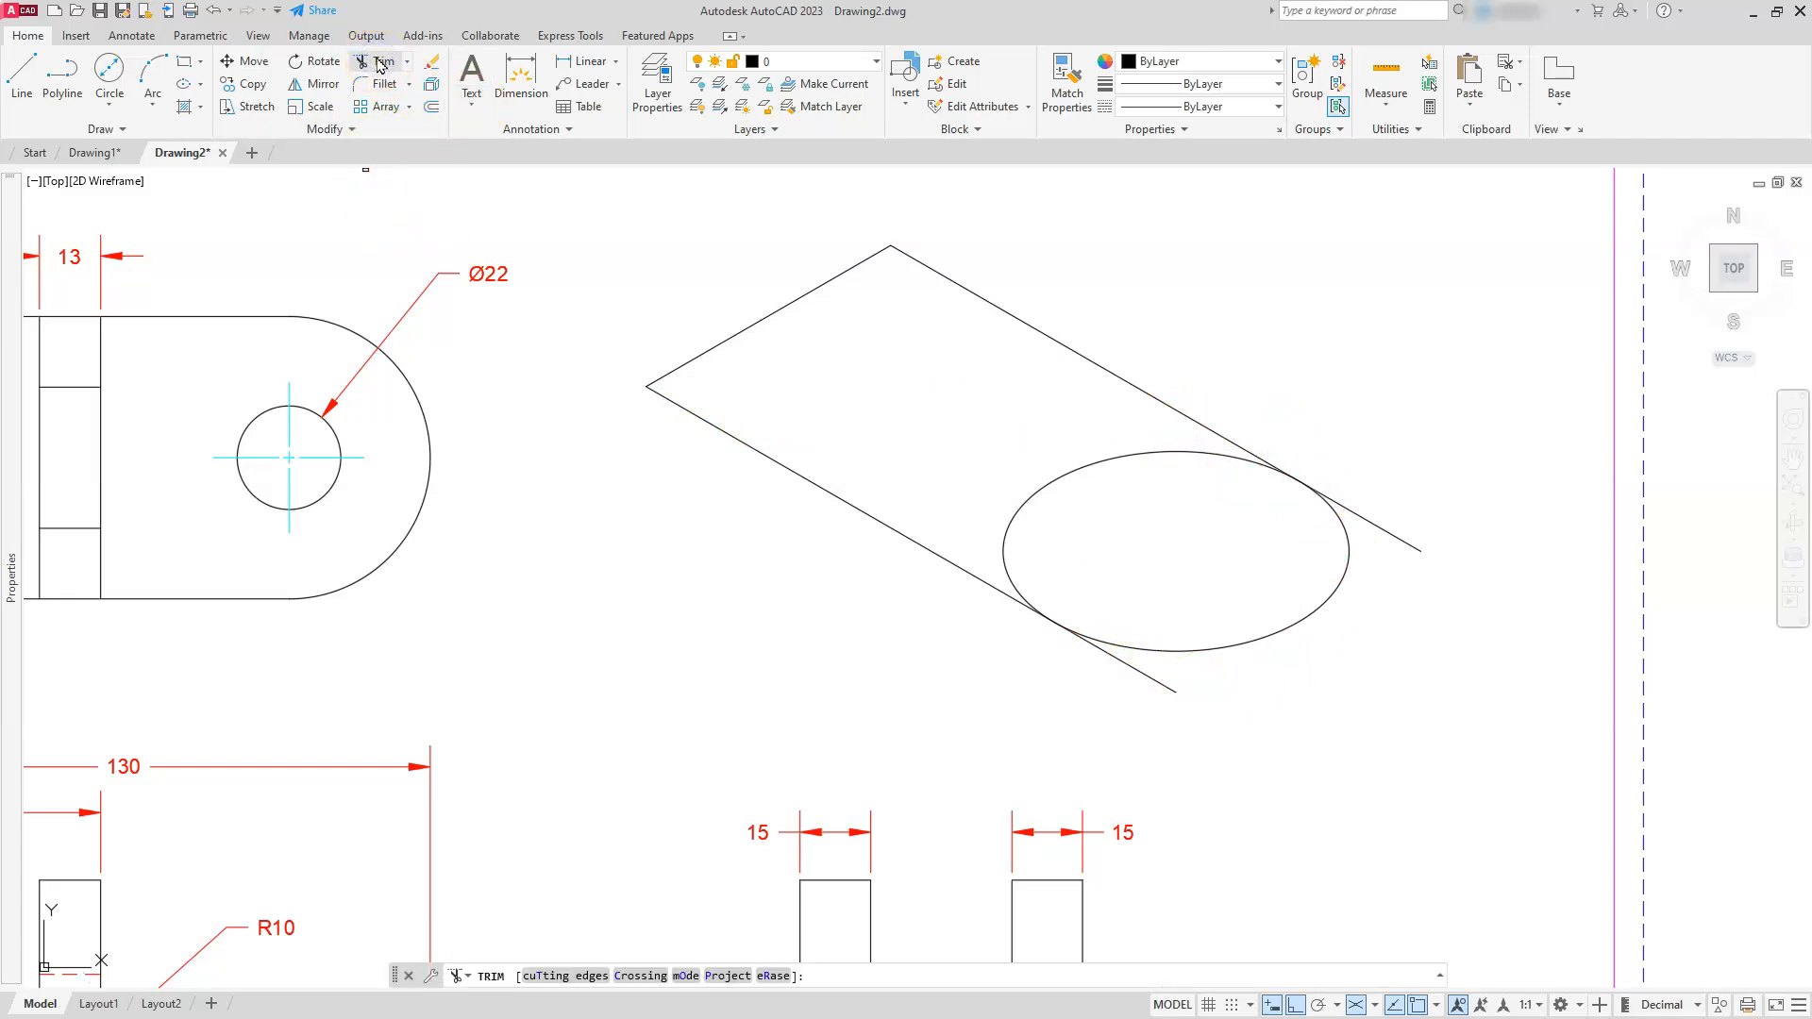
pyautogui.click(1155, 680)
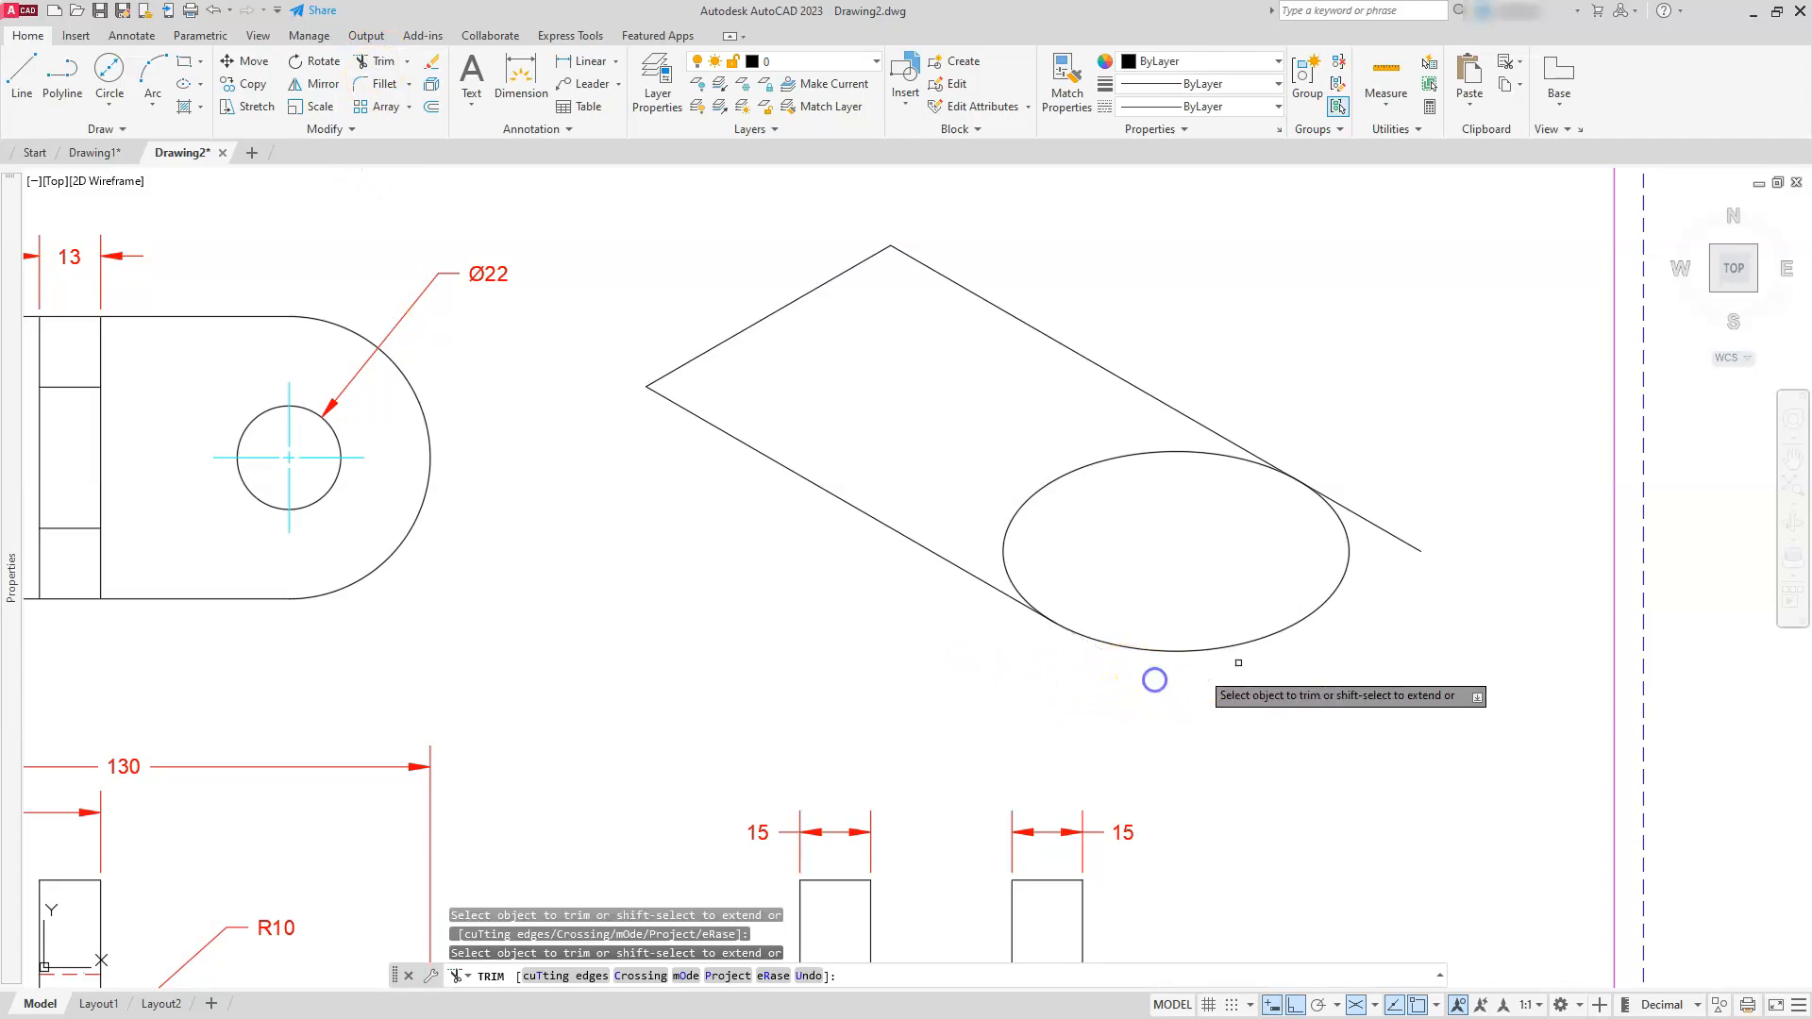
pyautogui.click(1391, 535)
pyautogui.click(1107, 461)
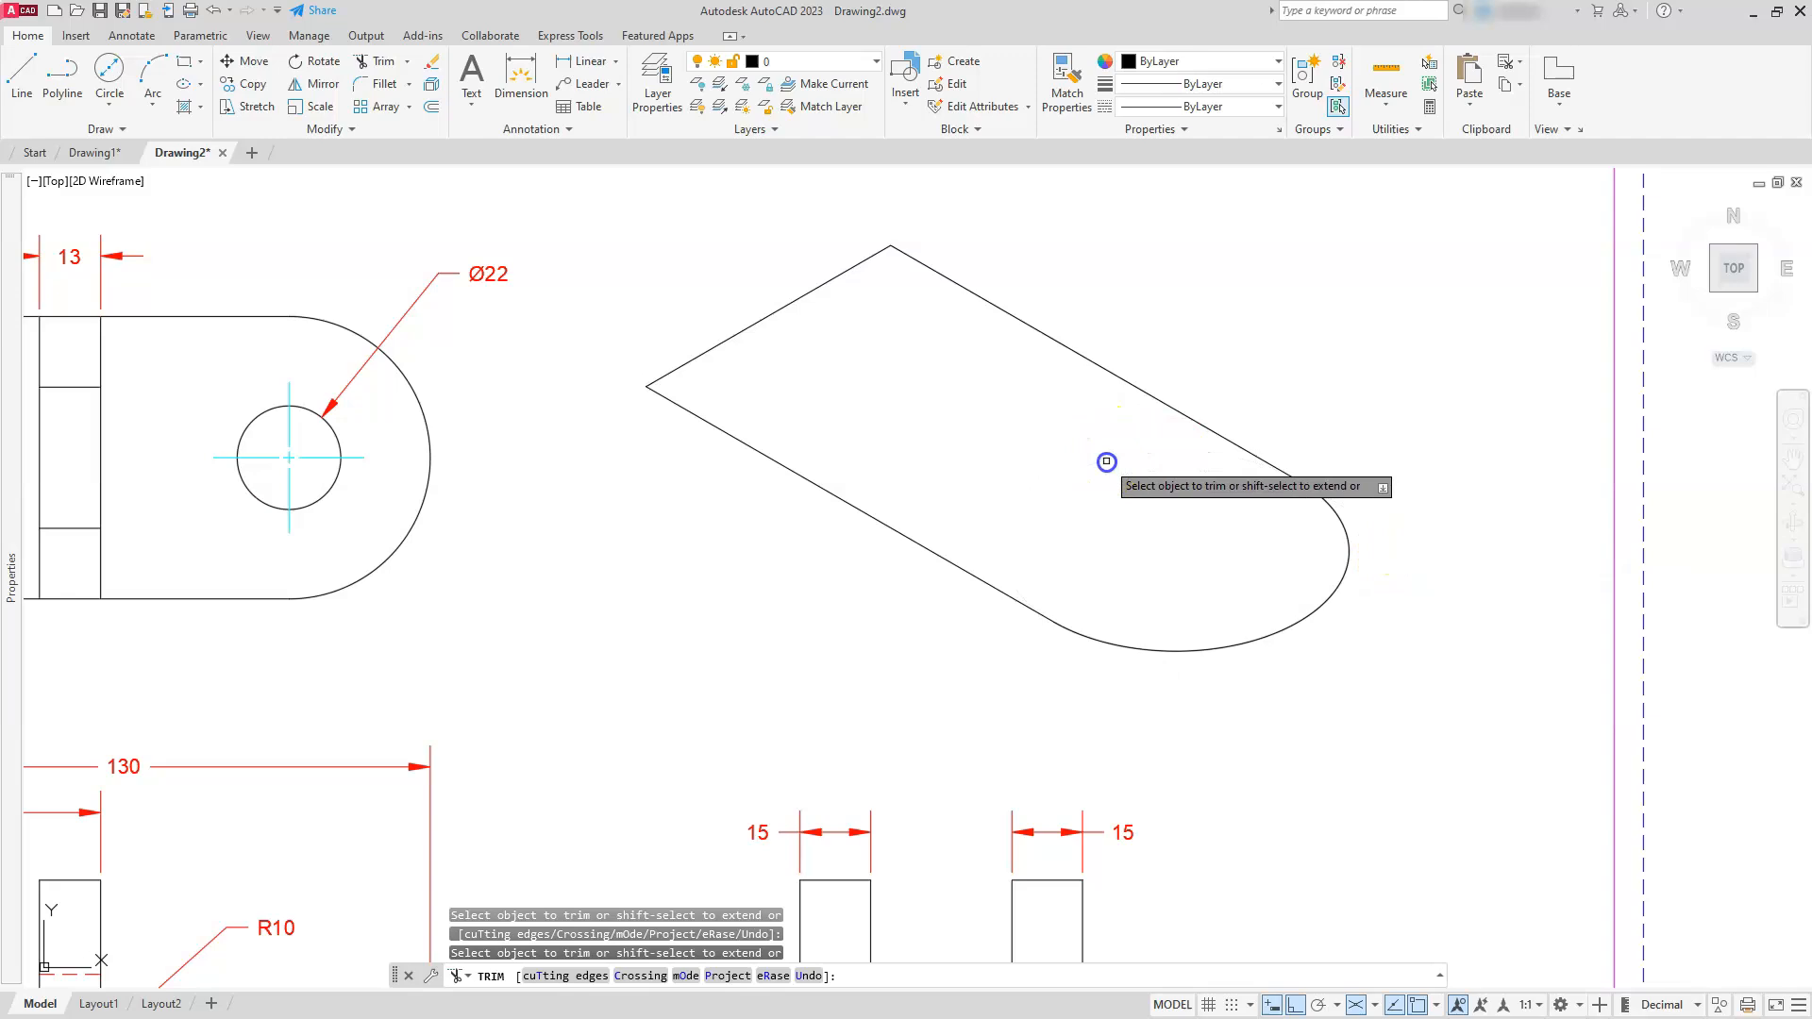
pyautogui.scroll(-2, 1107, 523)
pyautogui.moveTo(1097, 555); pyautogui.dragTo(1183, 712, button='middle')
pyautogui.press('Escape')
pyautogui.press('Escape')
pyautogui.press('Escape')
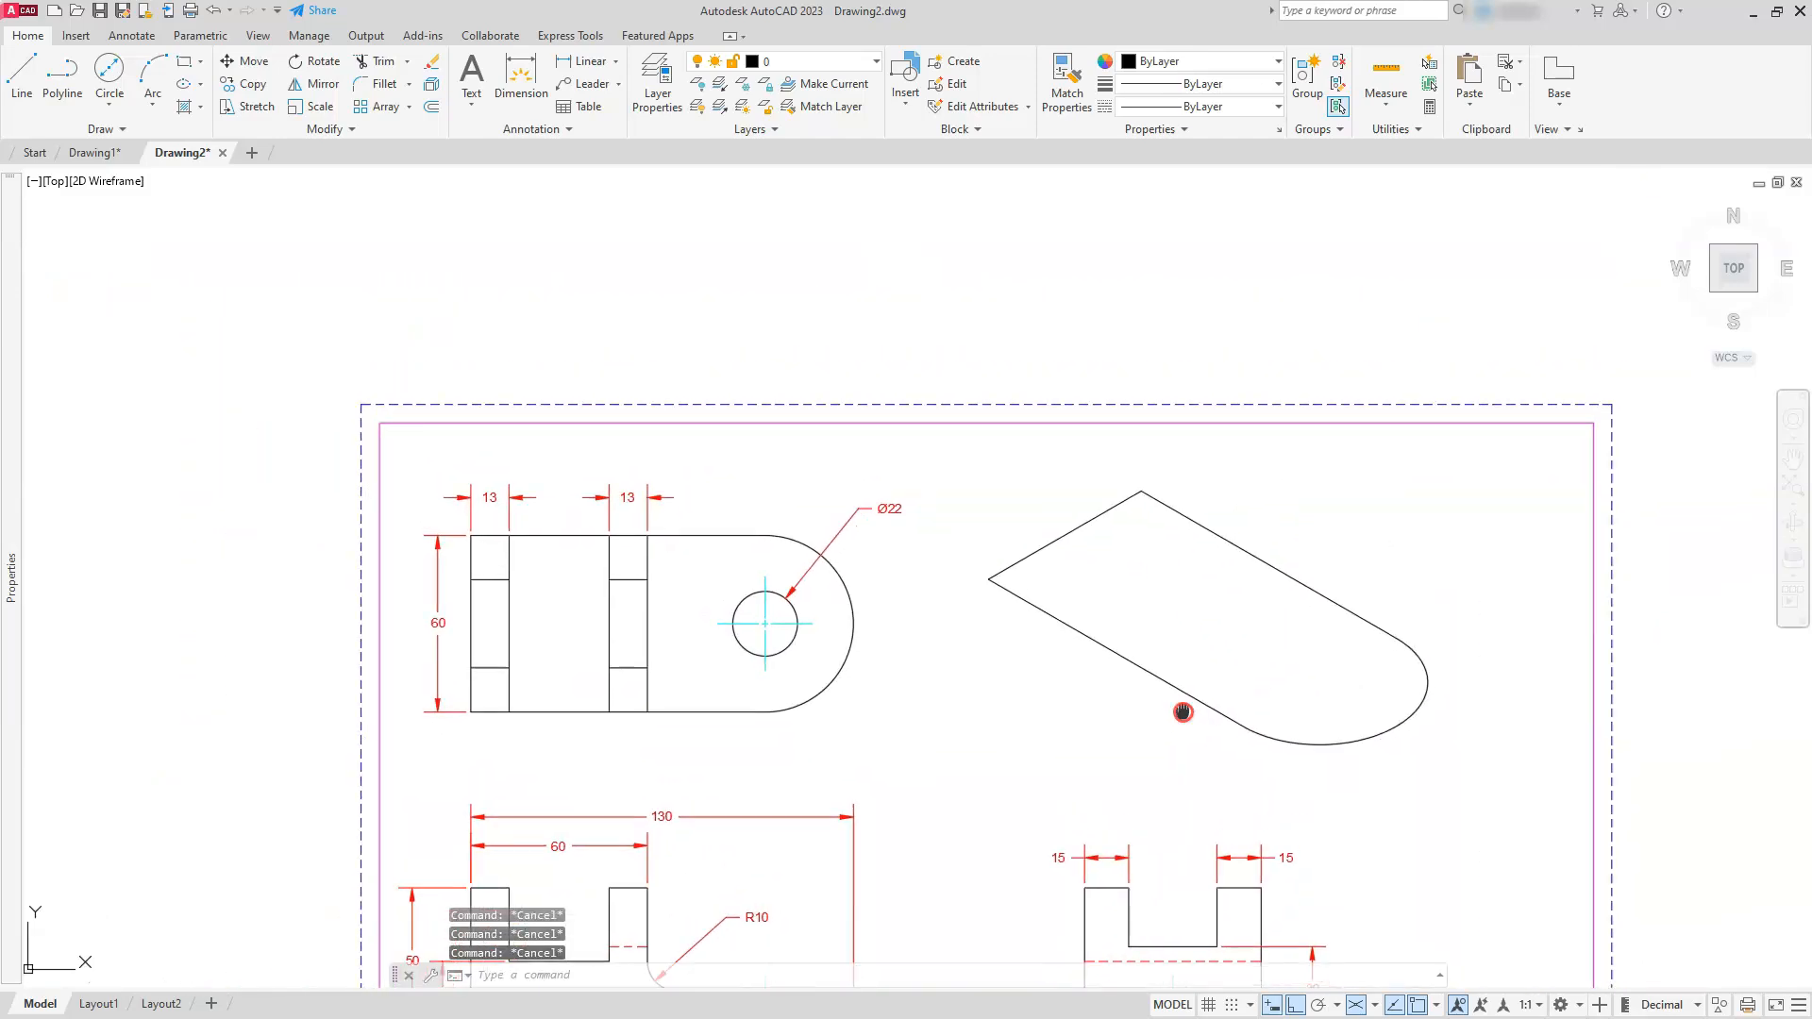
# - Copy the whole rounded base outline 15 units straight up, using Isoplane Left for the vertical direction
pyautogui.moveTo(1012, 815); pyautogui.dragTo(988, 591, button='middle')
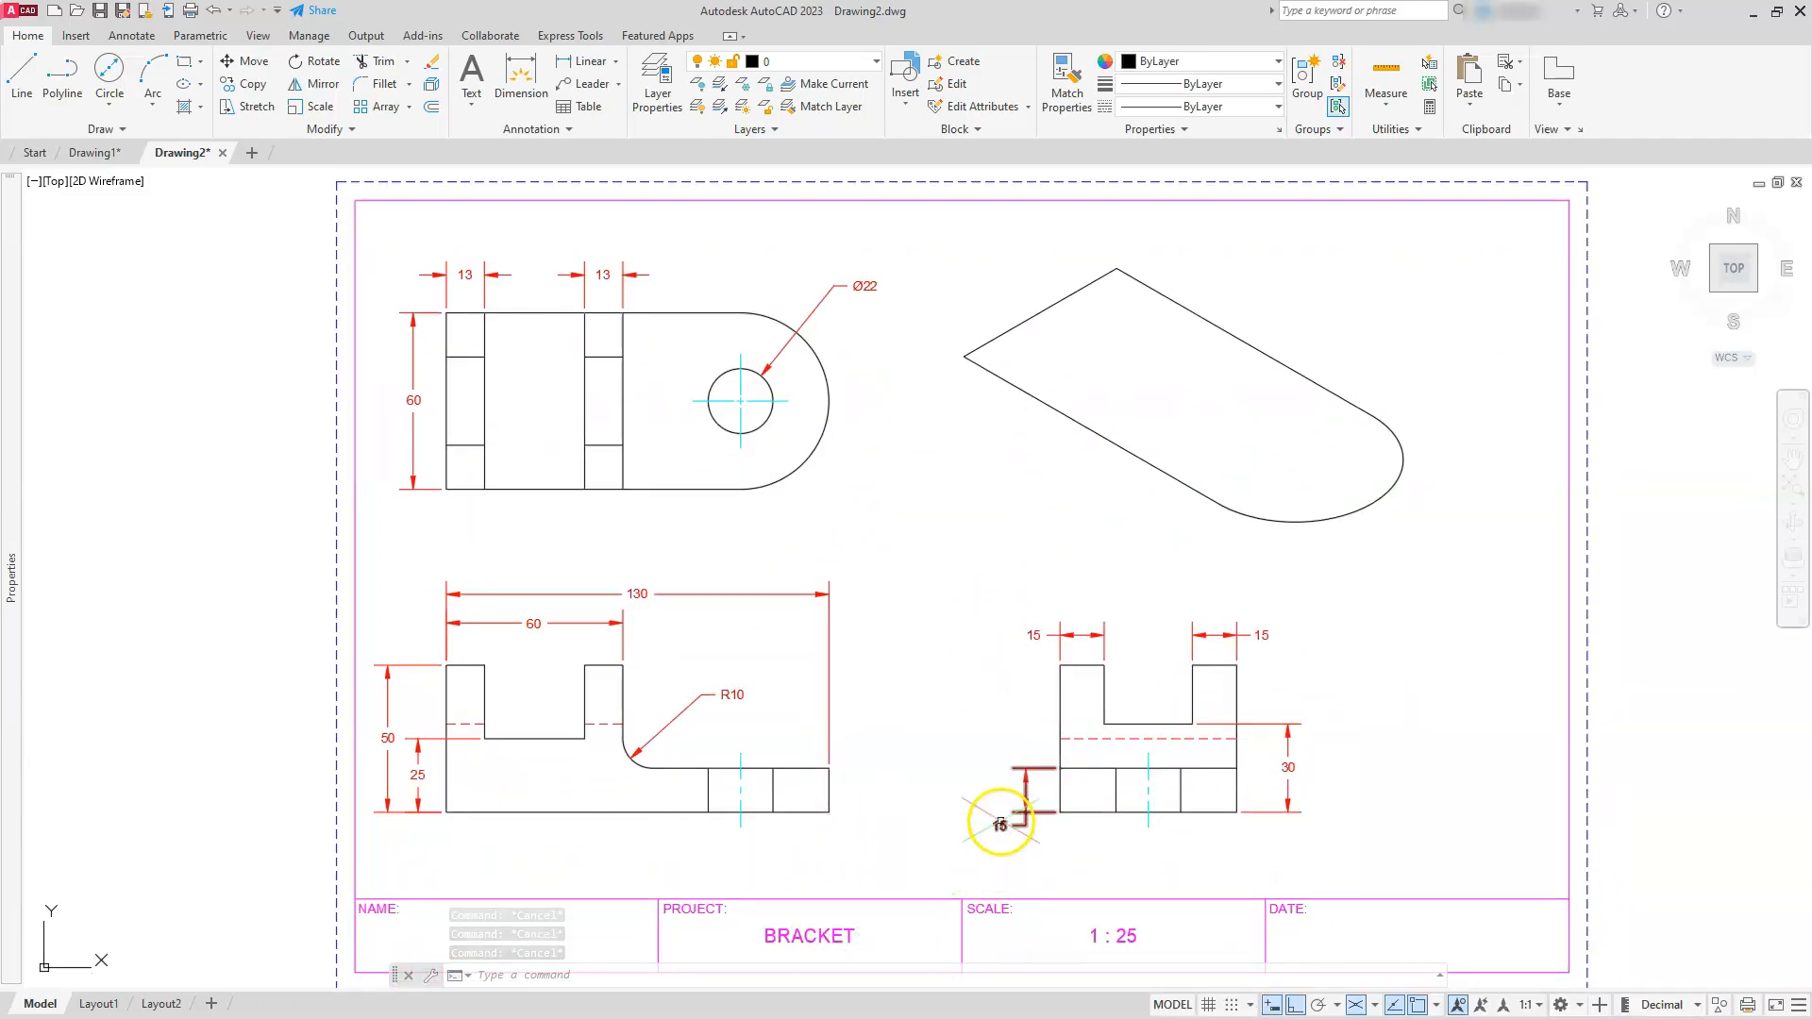
pyautogui.moveTo(990, 680); pyautogui.dragTo(943, 843, button='middle')
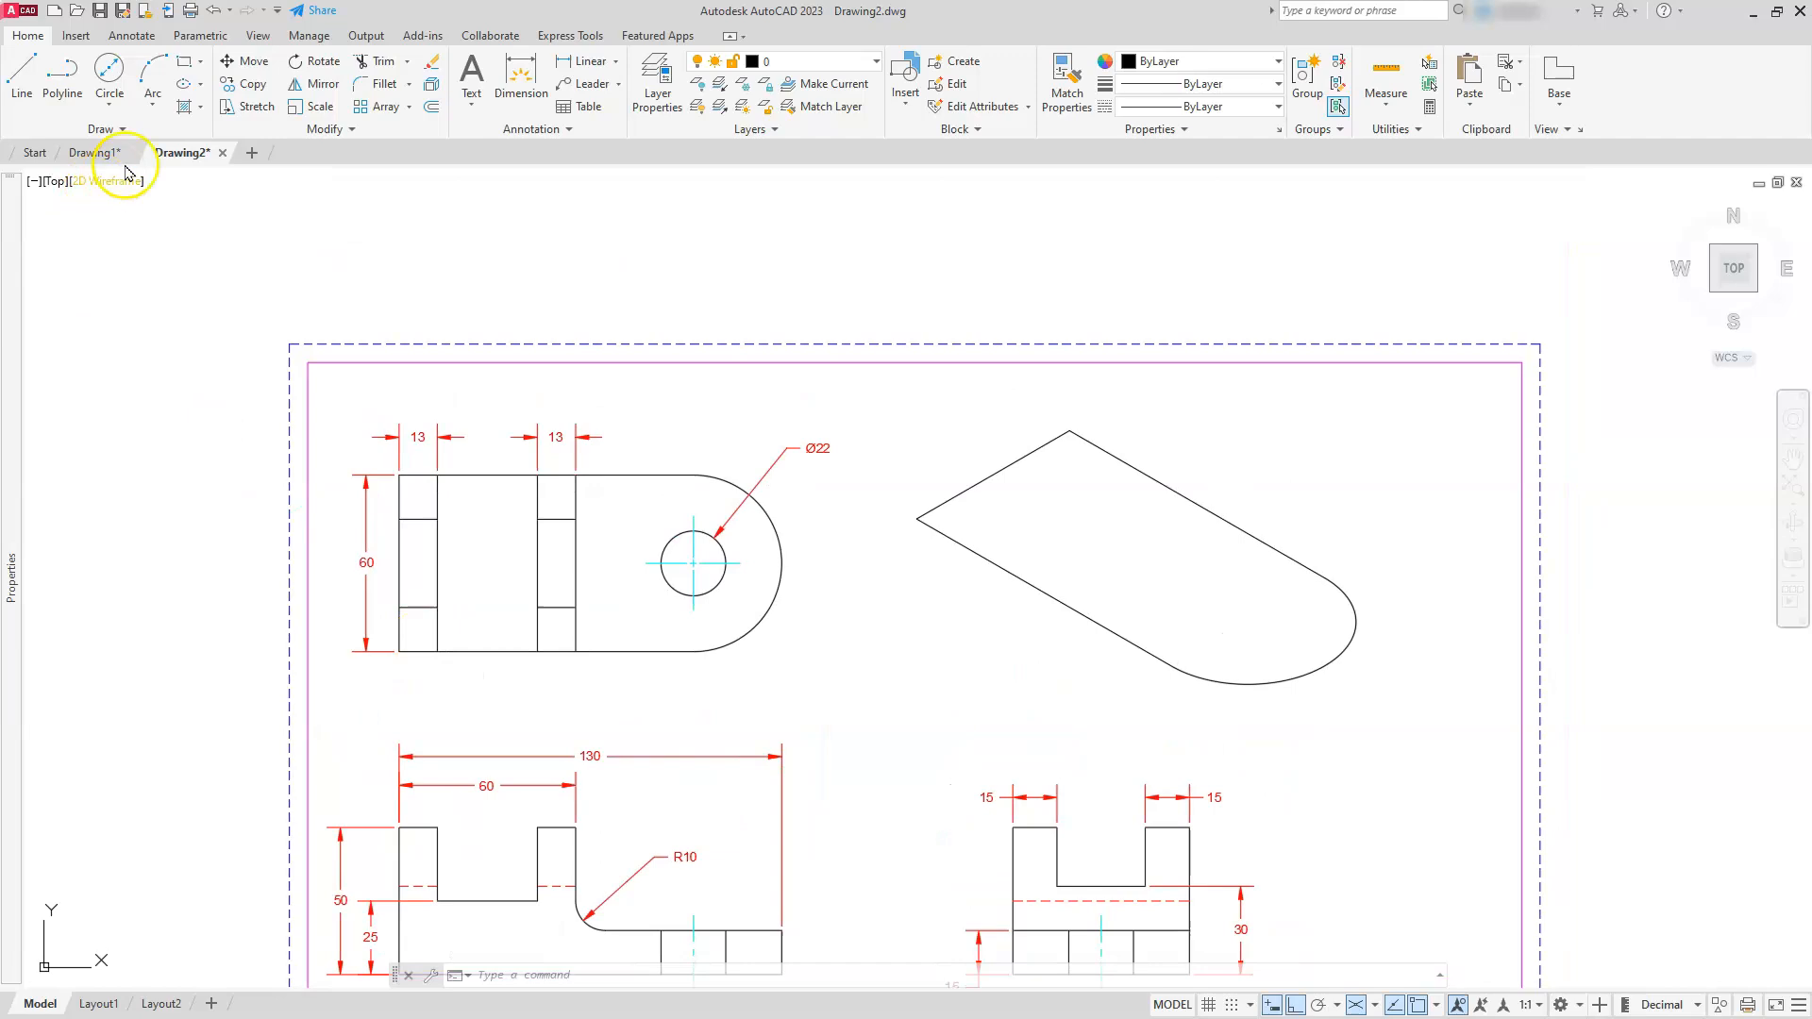
pyautogui.click(240, 88)
pyautogui.click(1368, 506)
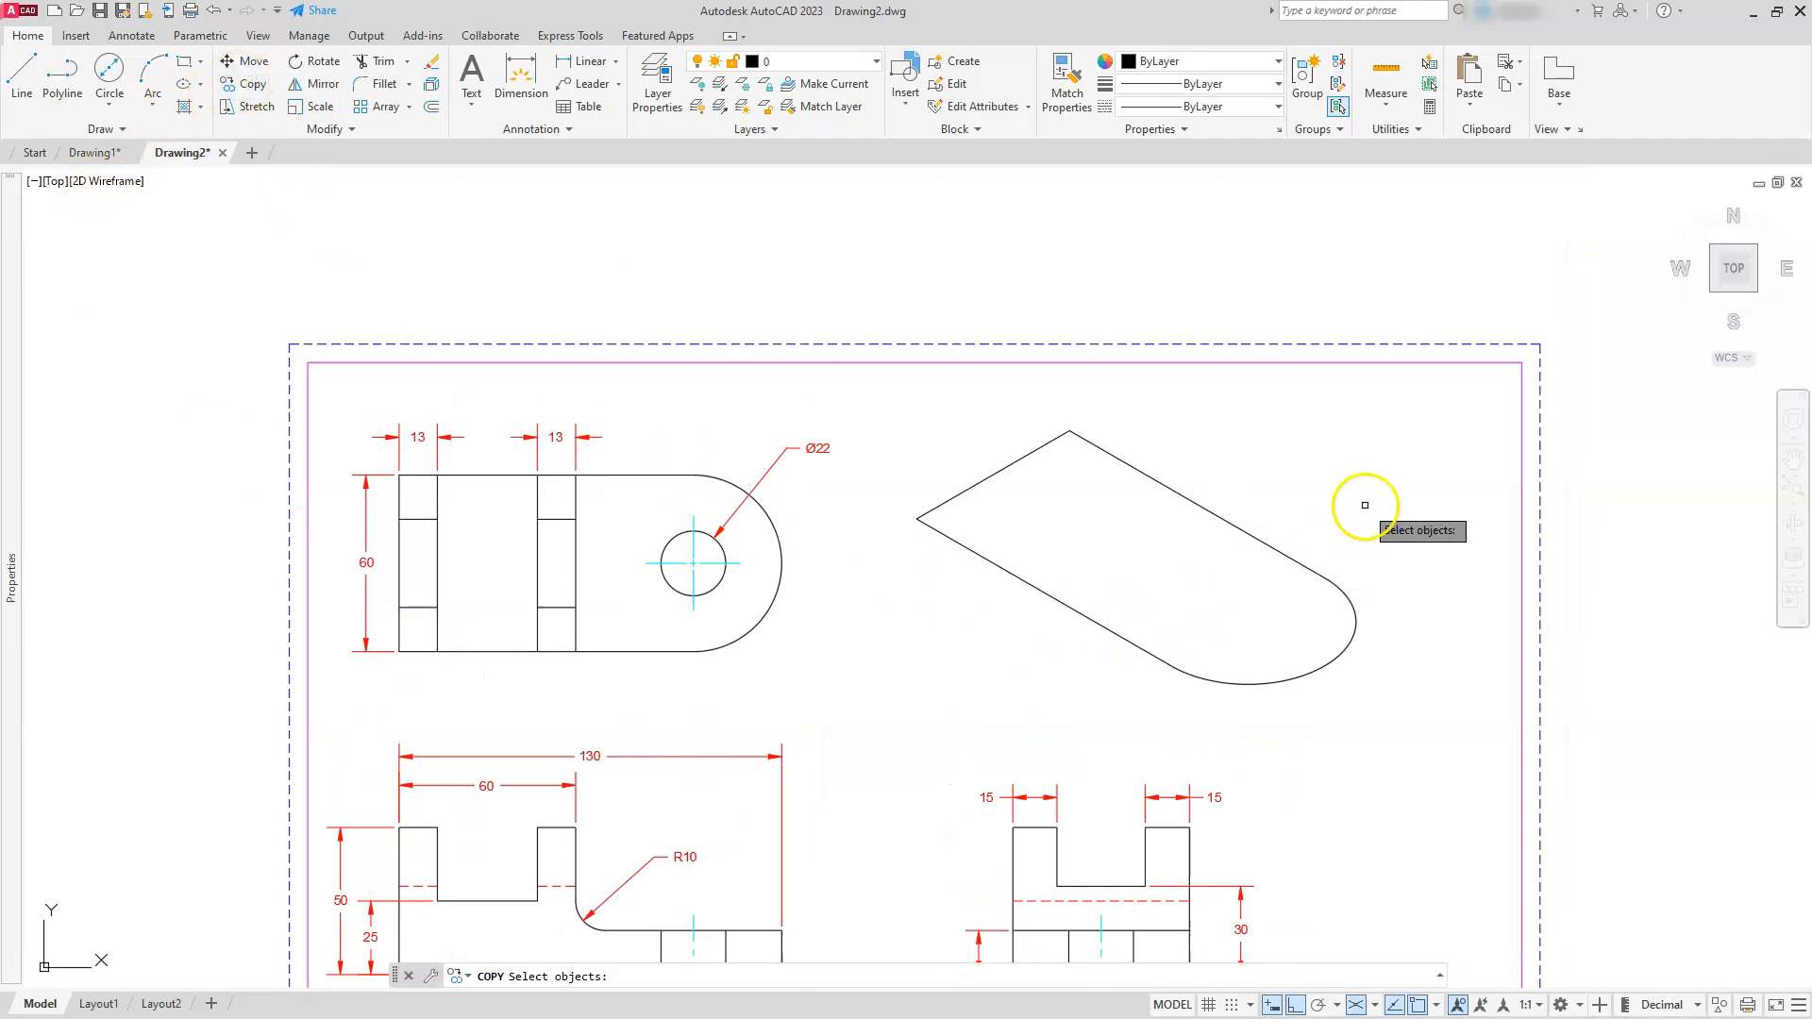
pyautogui.click(1078, 718)
pyautogui.click(1011, 469)
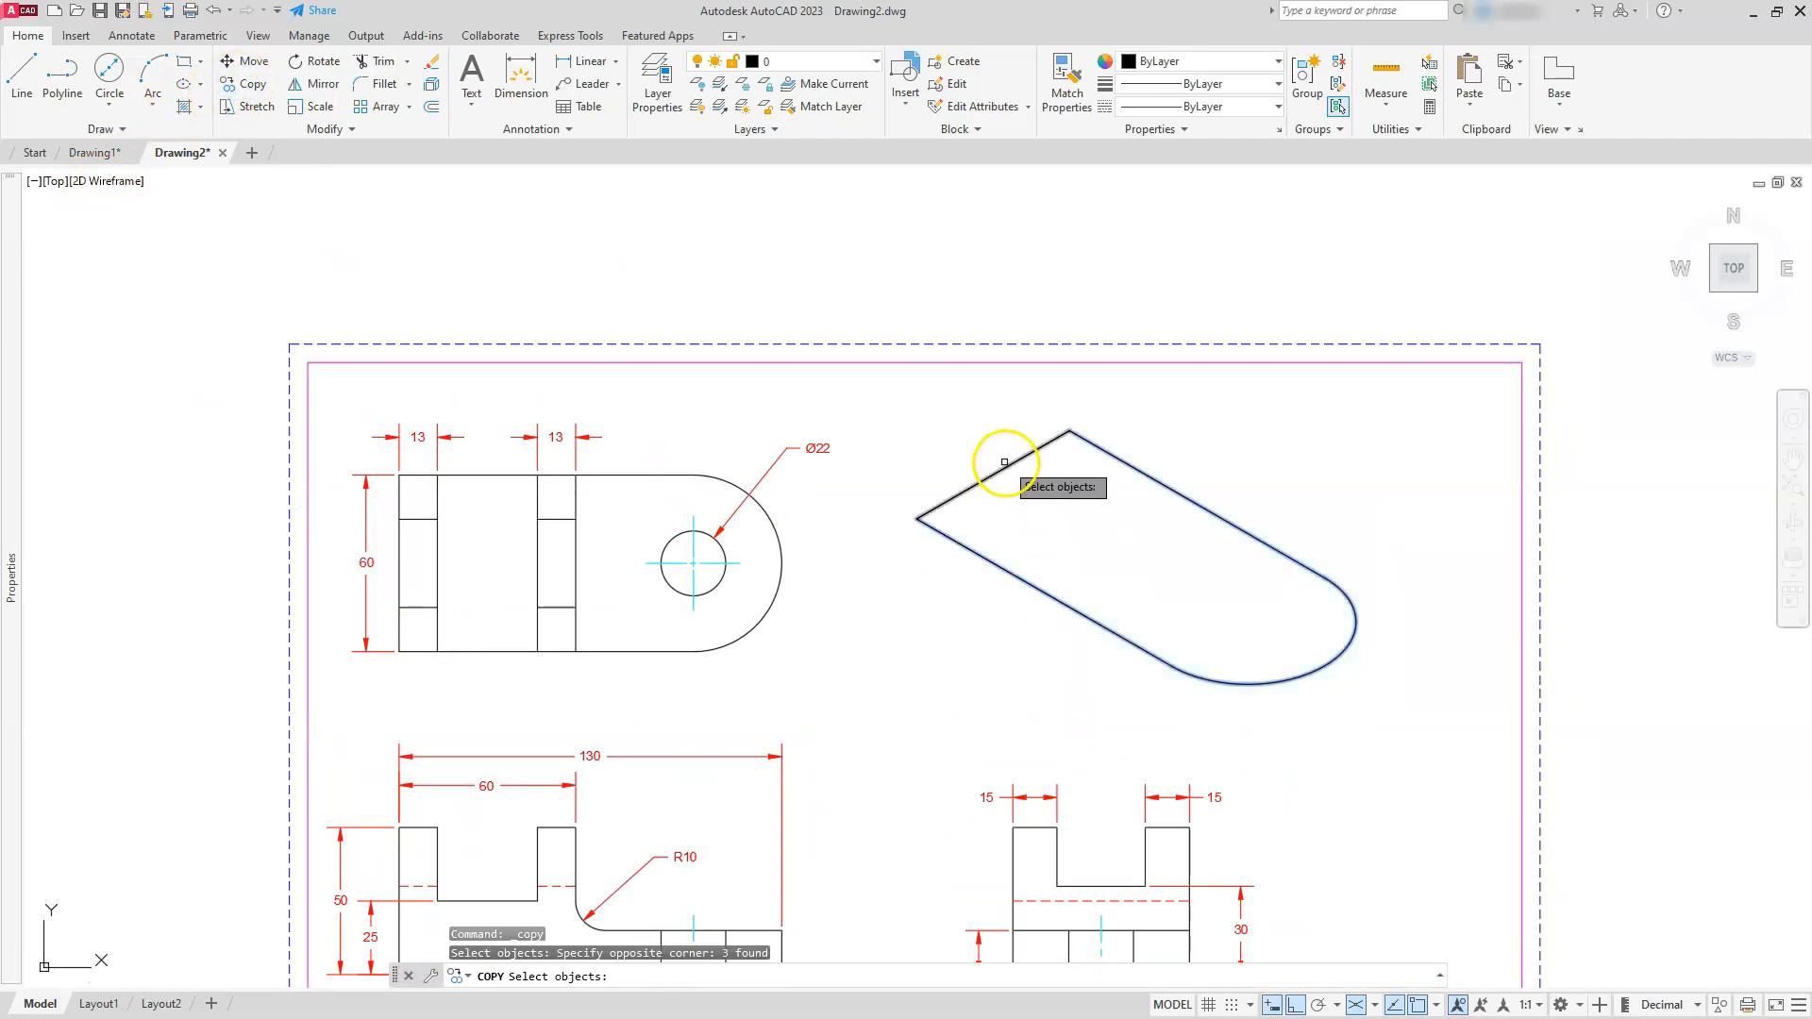
pyautogui.click(965, 513)
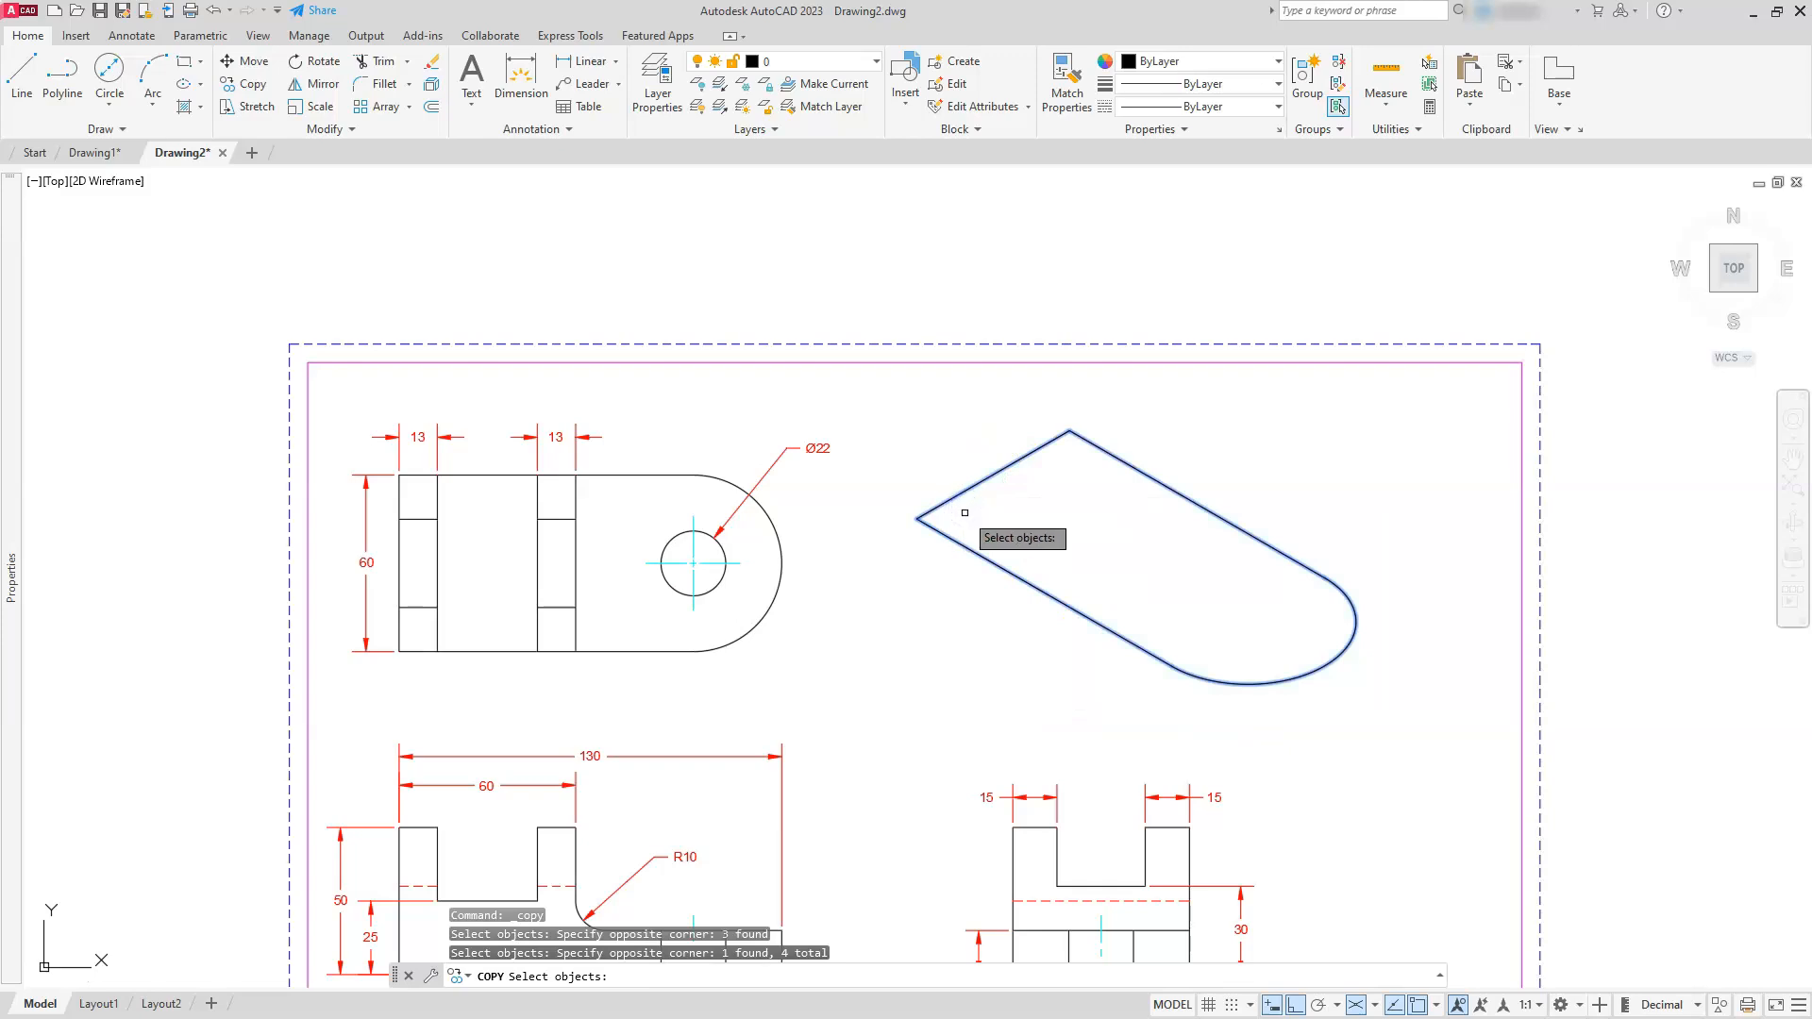
pyautogui.press('Return')
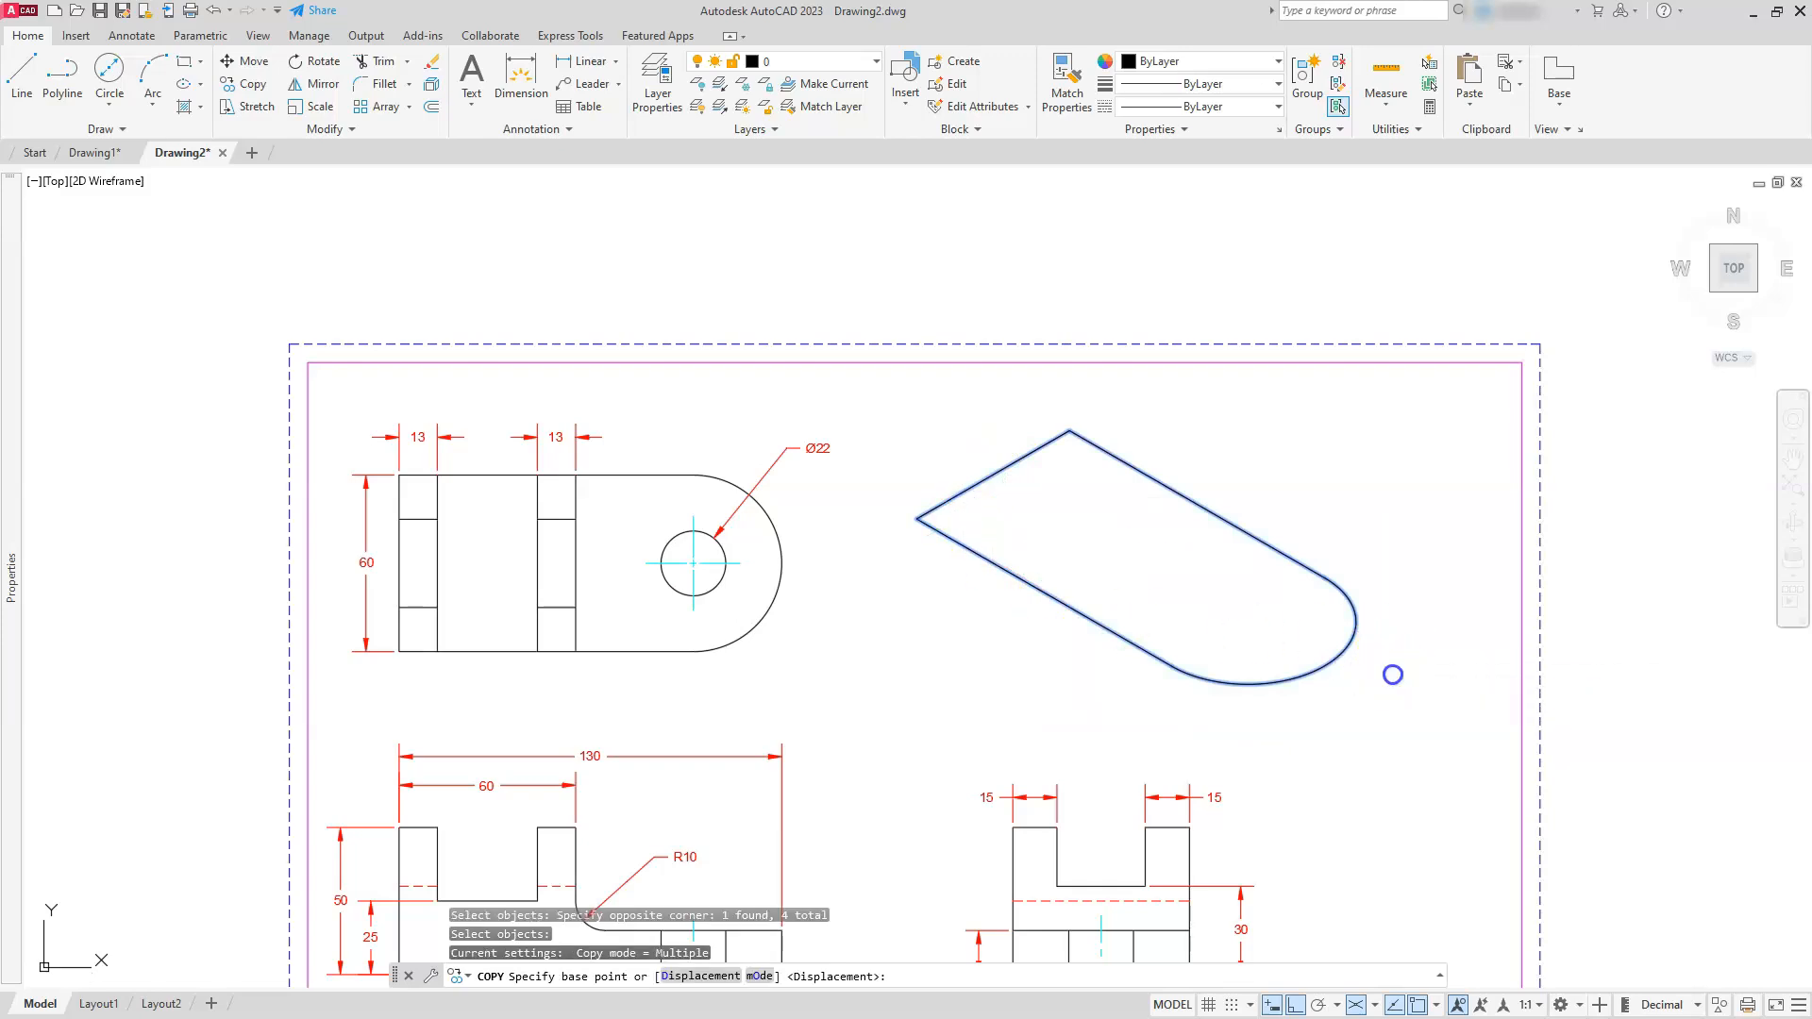
pyautogui.click(1393, 675)
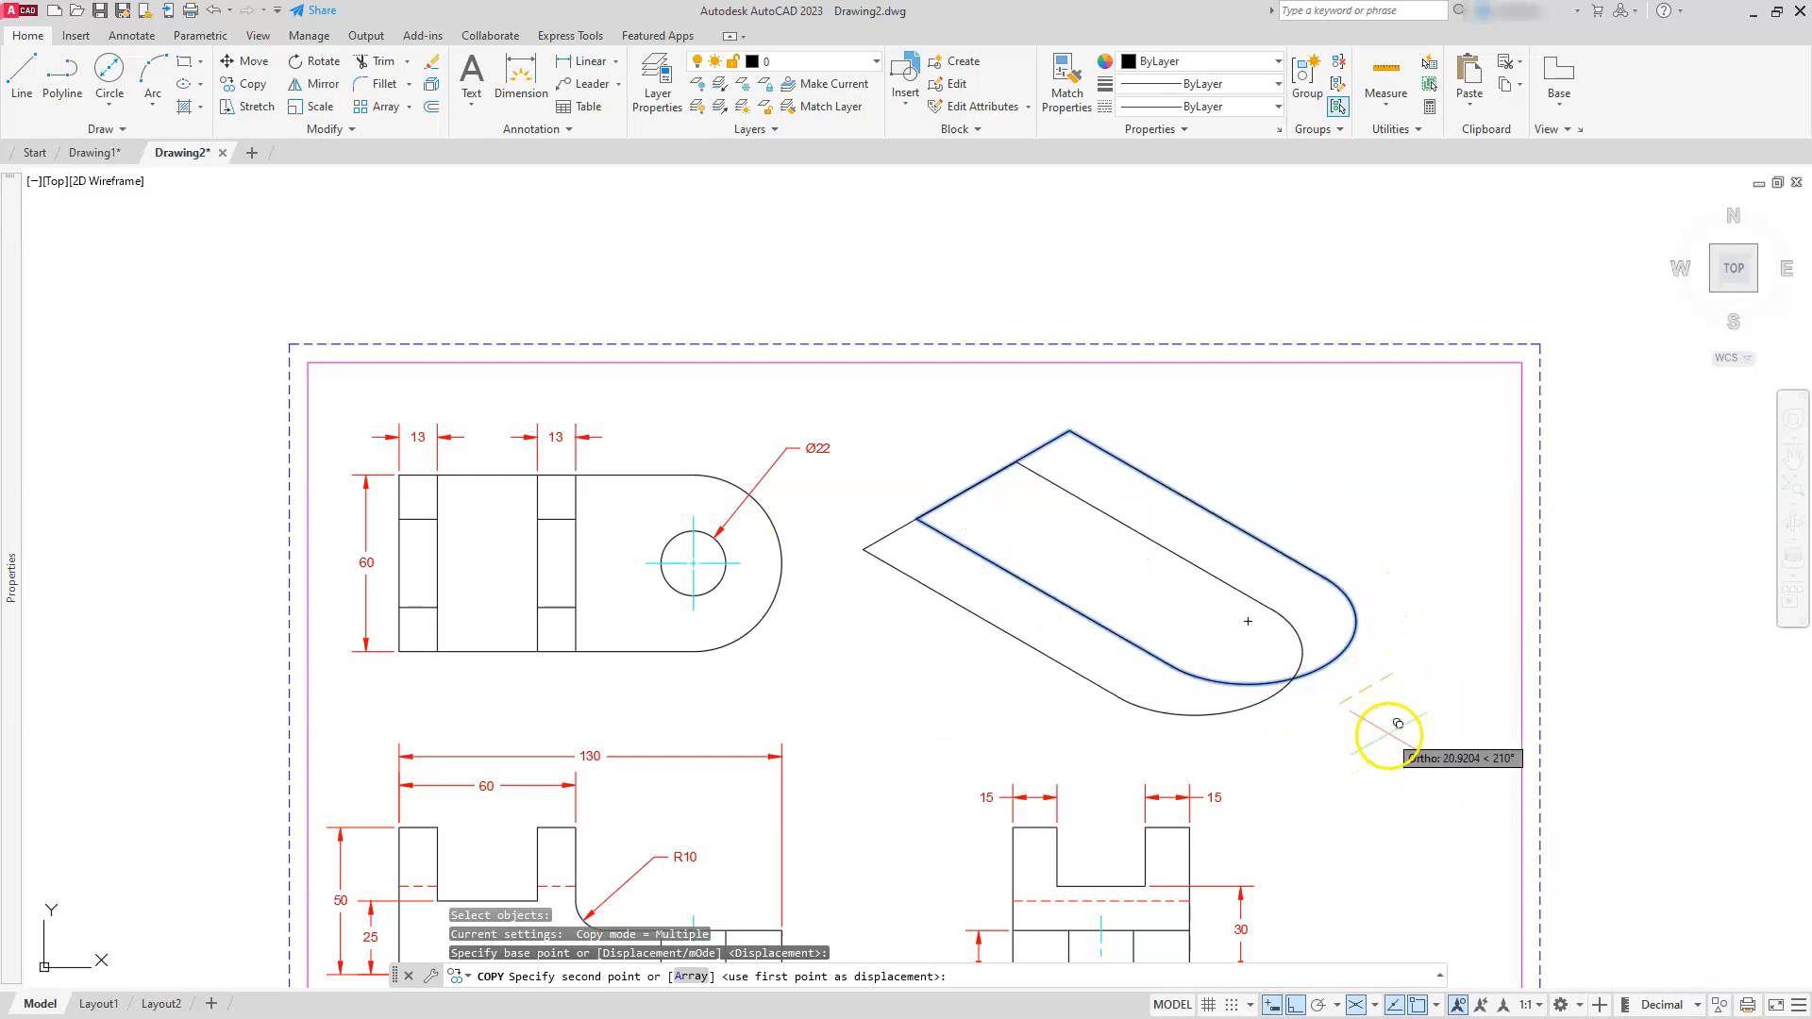
pyautogui.click(1375, 1006)
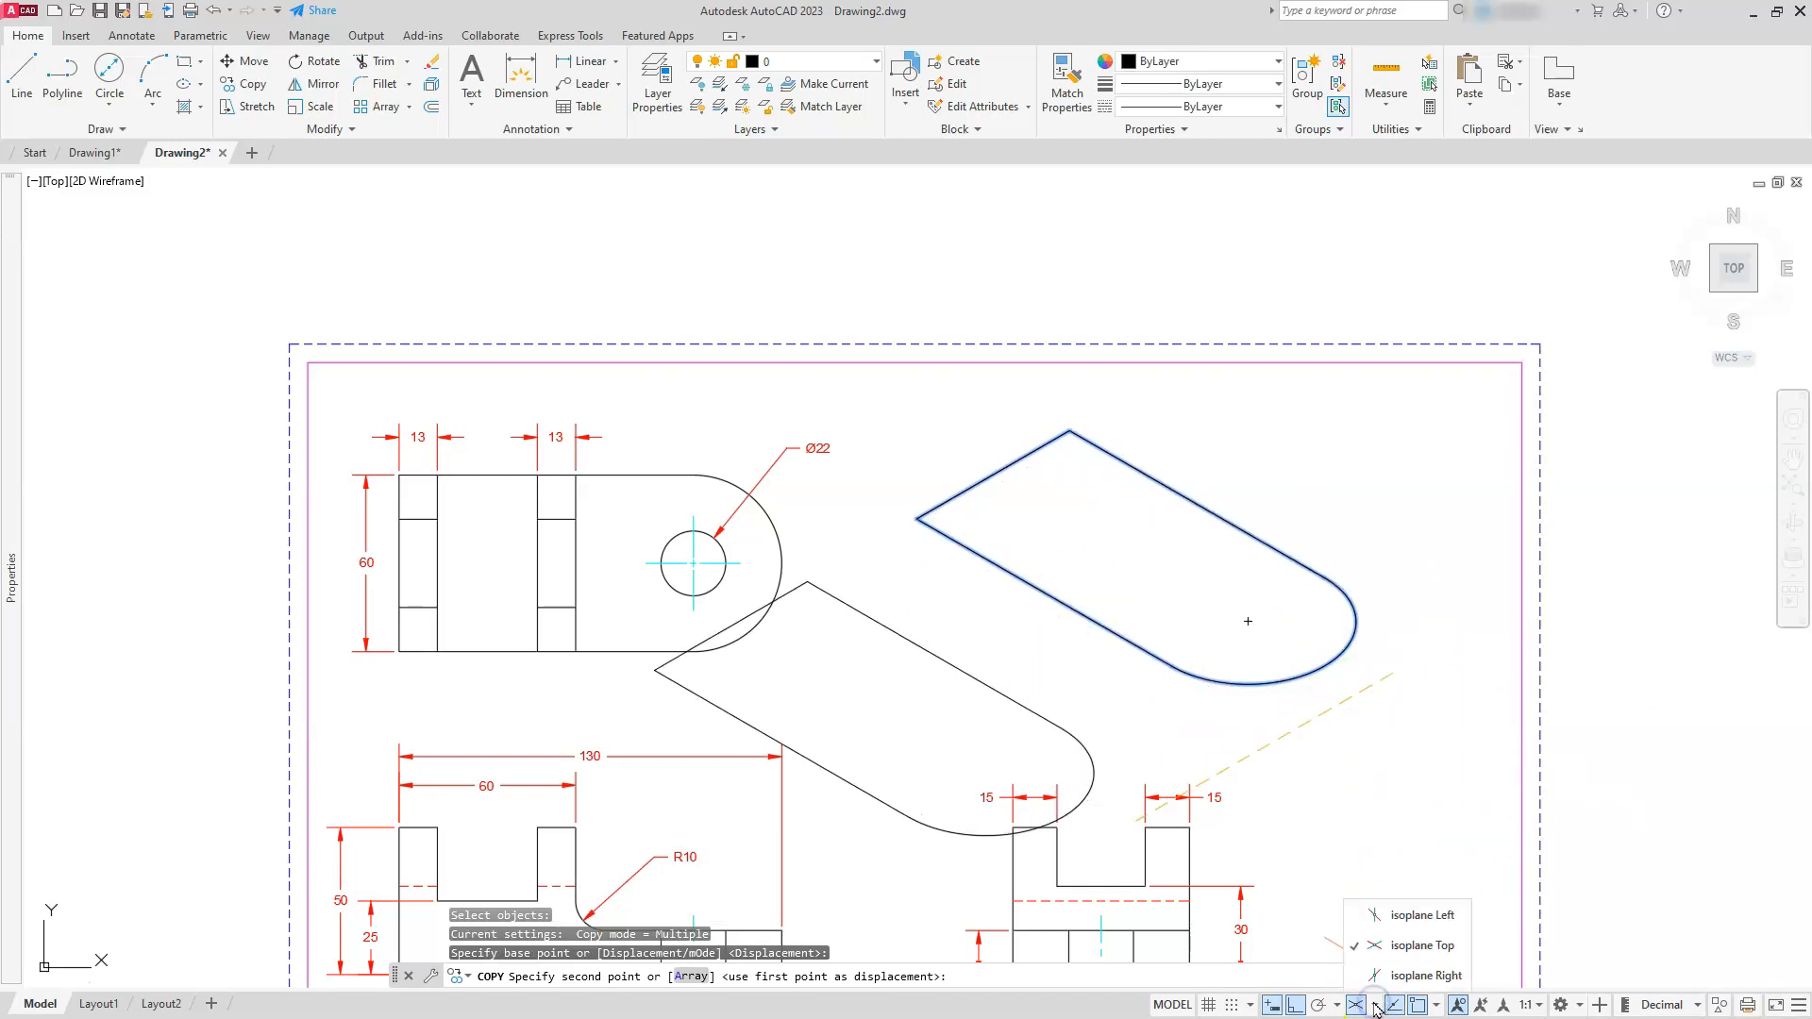
pyautogui.click(1402, 916)
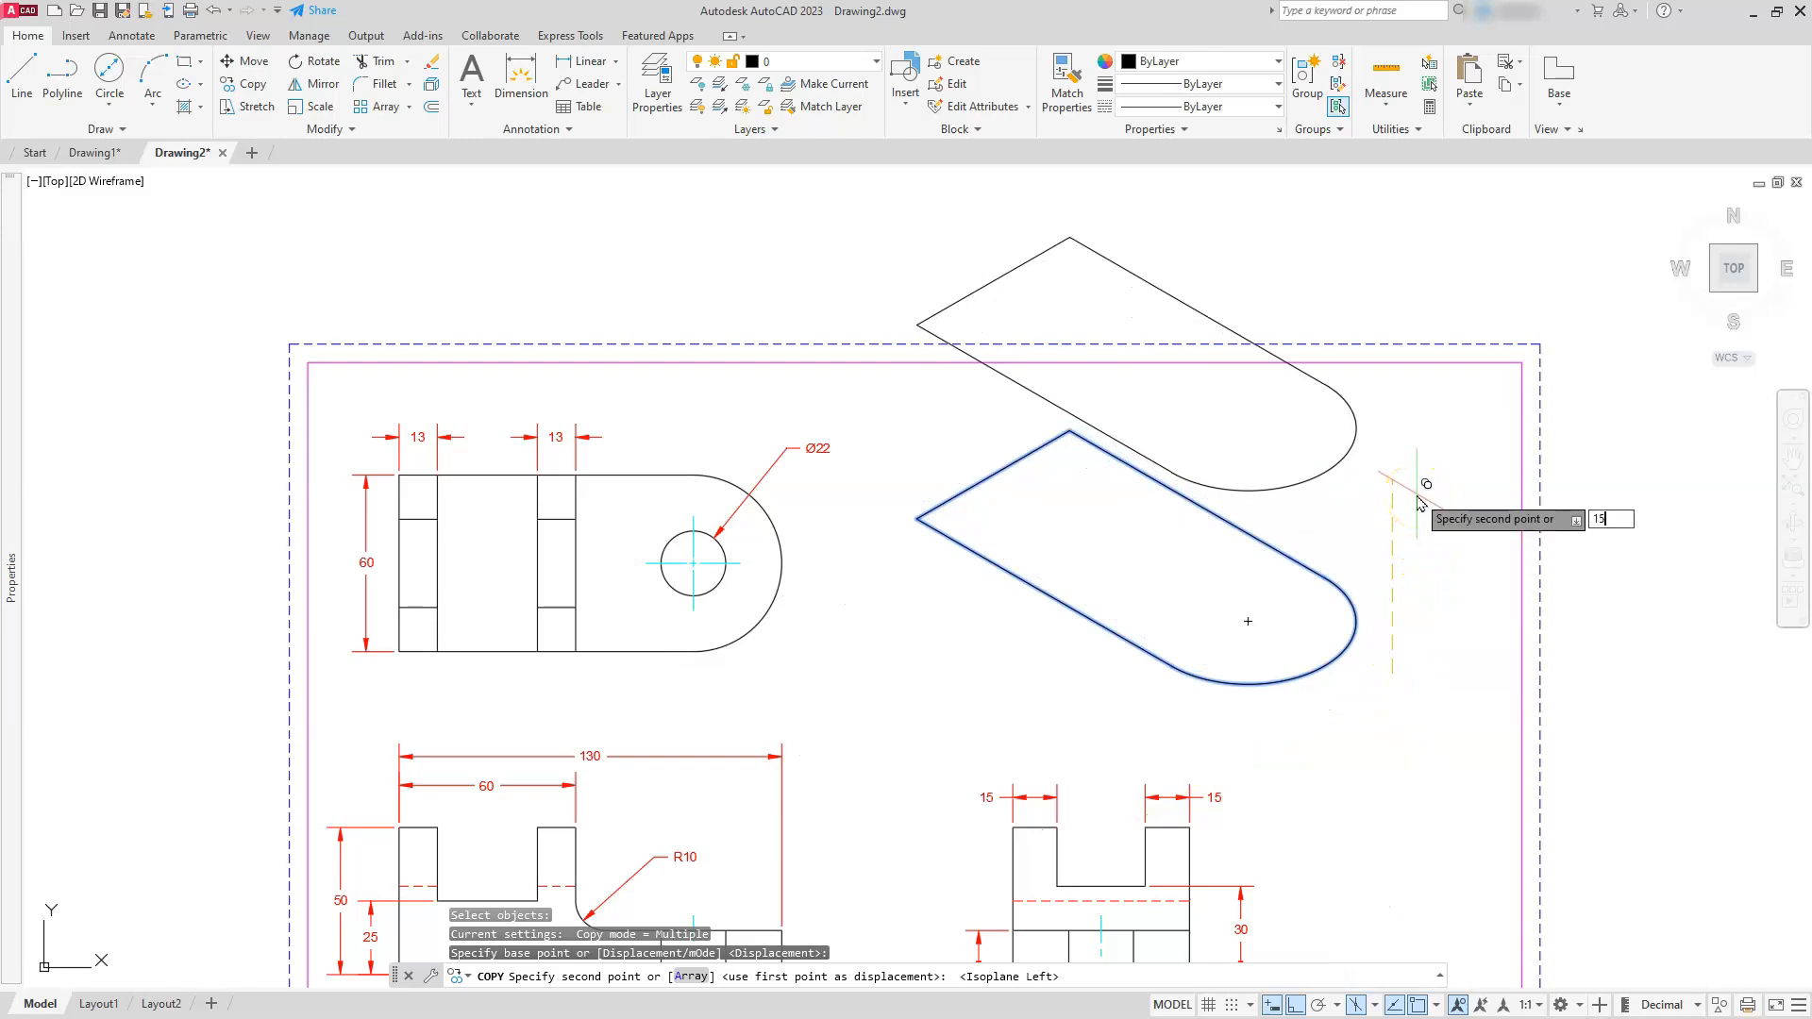
pyautogui.write('15')
pyautogui.press('Return')
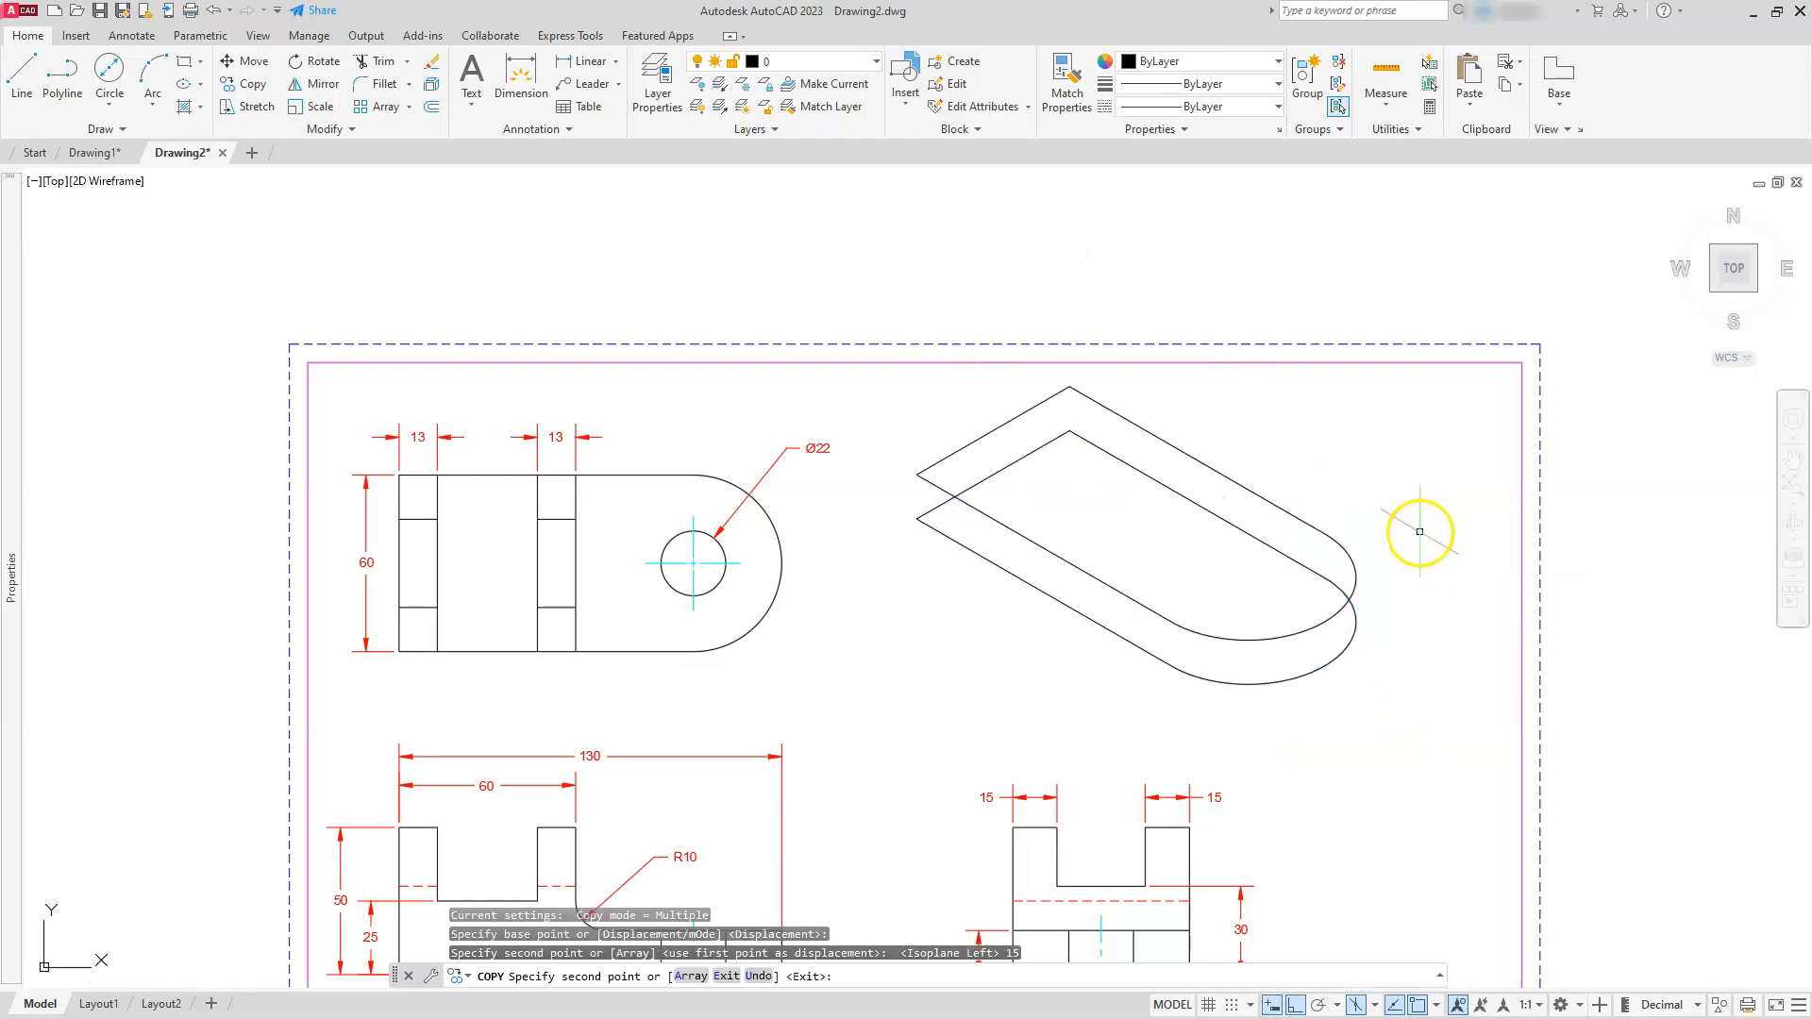
pyautogui.press('Escape')
pyautogui.press('Escape')
pyautogui.press('Escape')
# - Switch to Isoplane Top and draw an isocircle of diameter 22 at the centre of the lower outline's rounded end
pyautogui.moveTo(1261, 658); pyautogui.dragTo(1252, 760, button='middle')
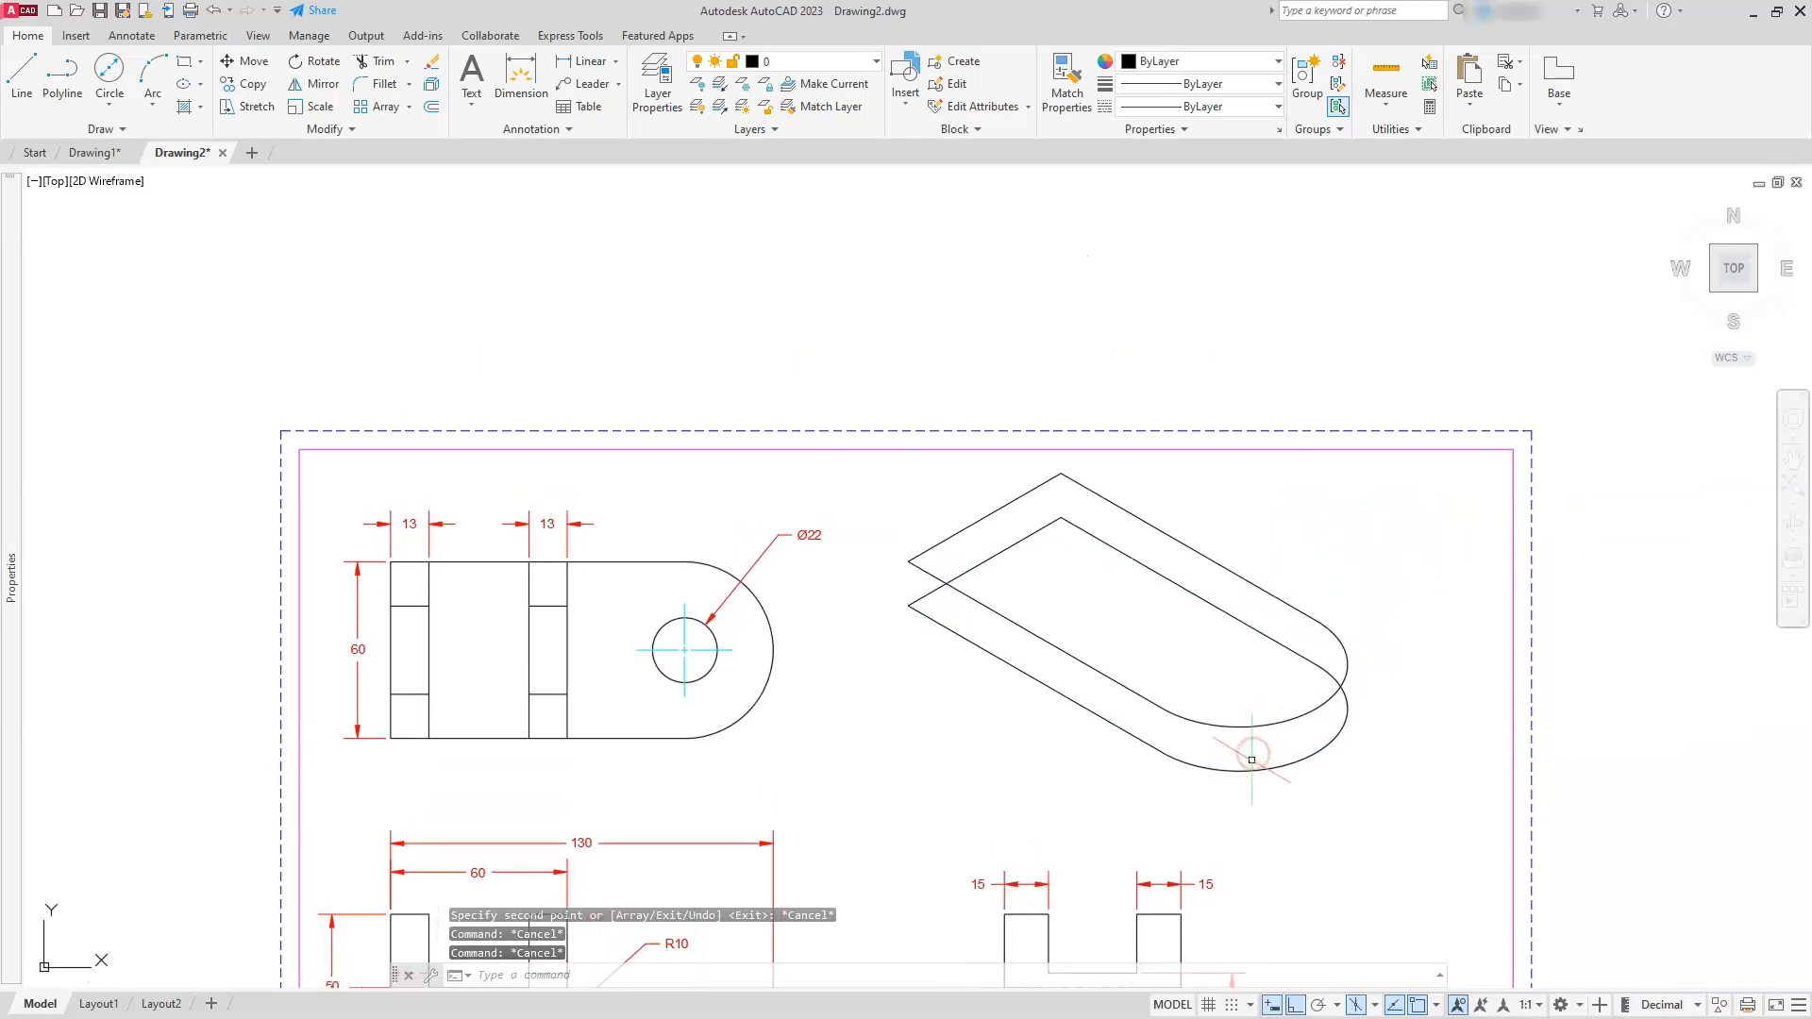
pyautogui.moveTo(1249, 760); pyautogui.dragTo(1266, 829, button='middle')
pyautogui.scroll(4, 1260, 829)
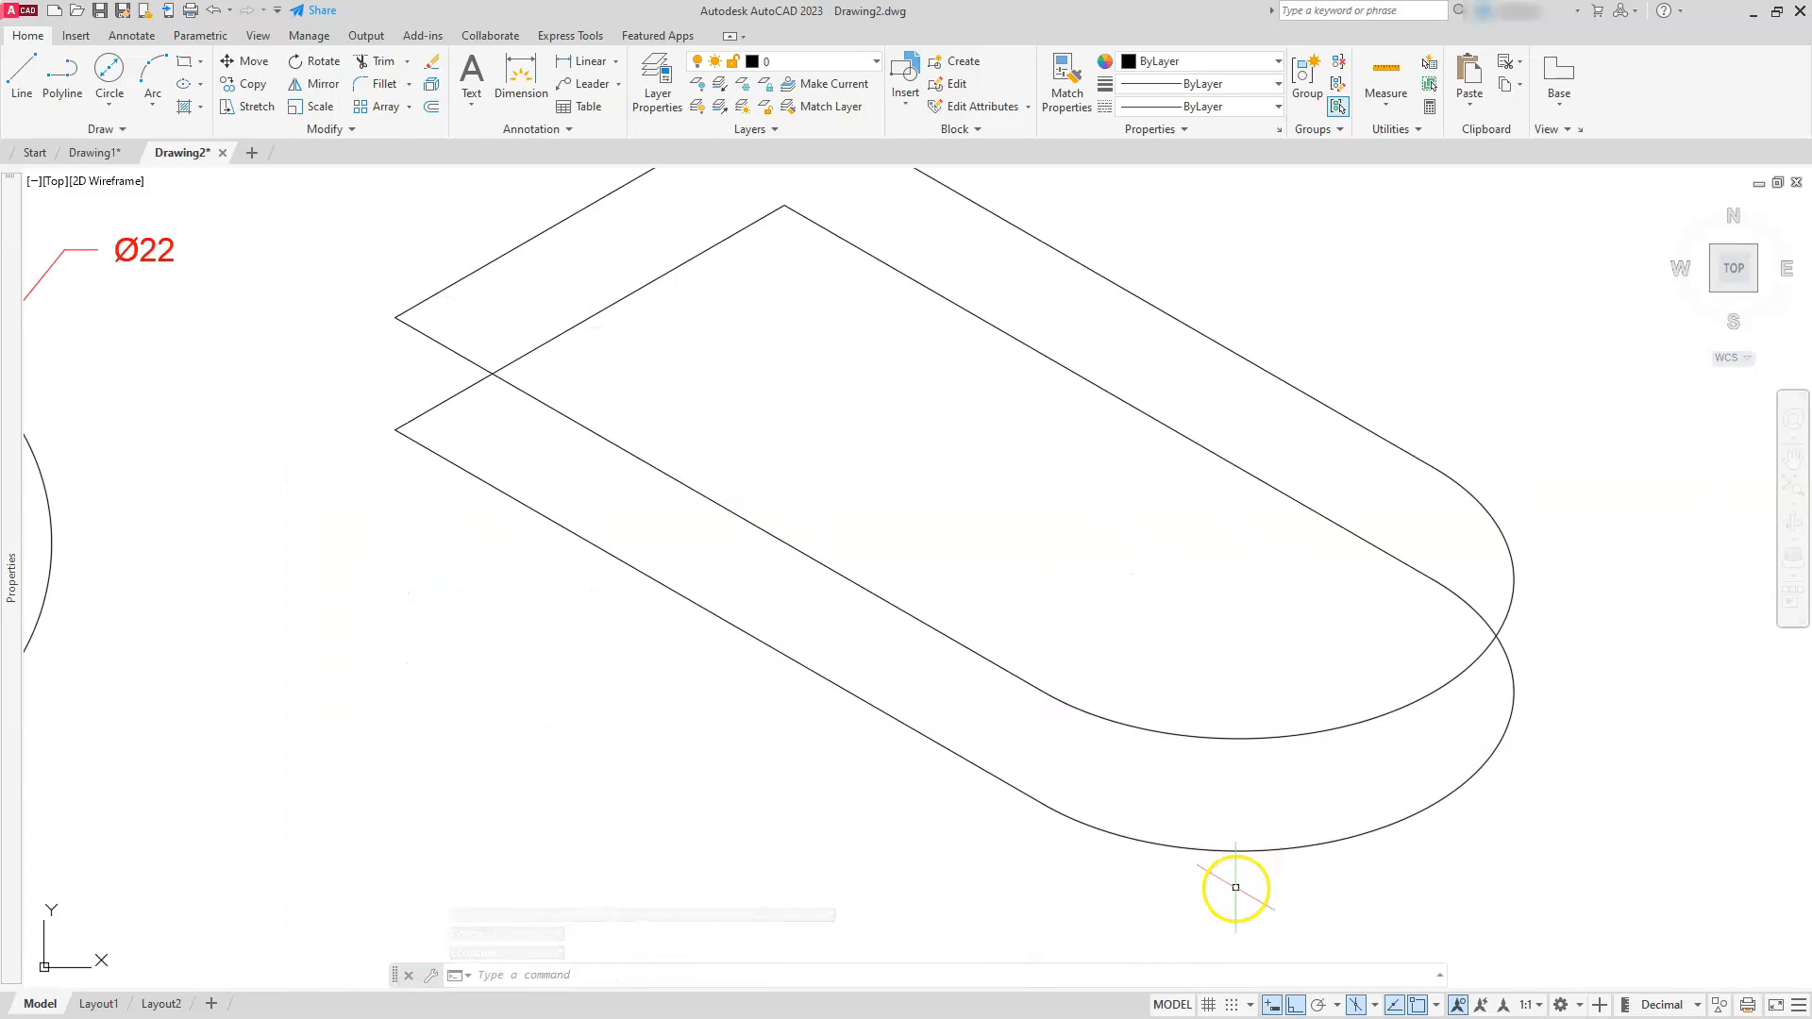
pyautogui.click(1374, 1006)
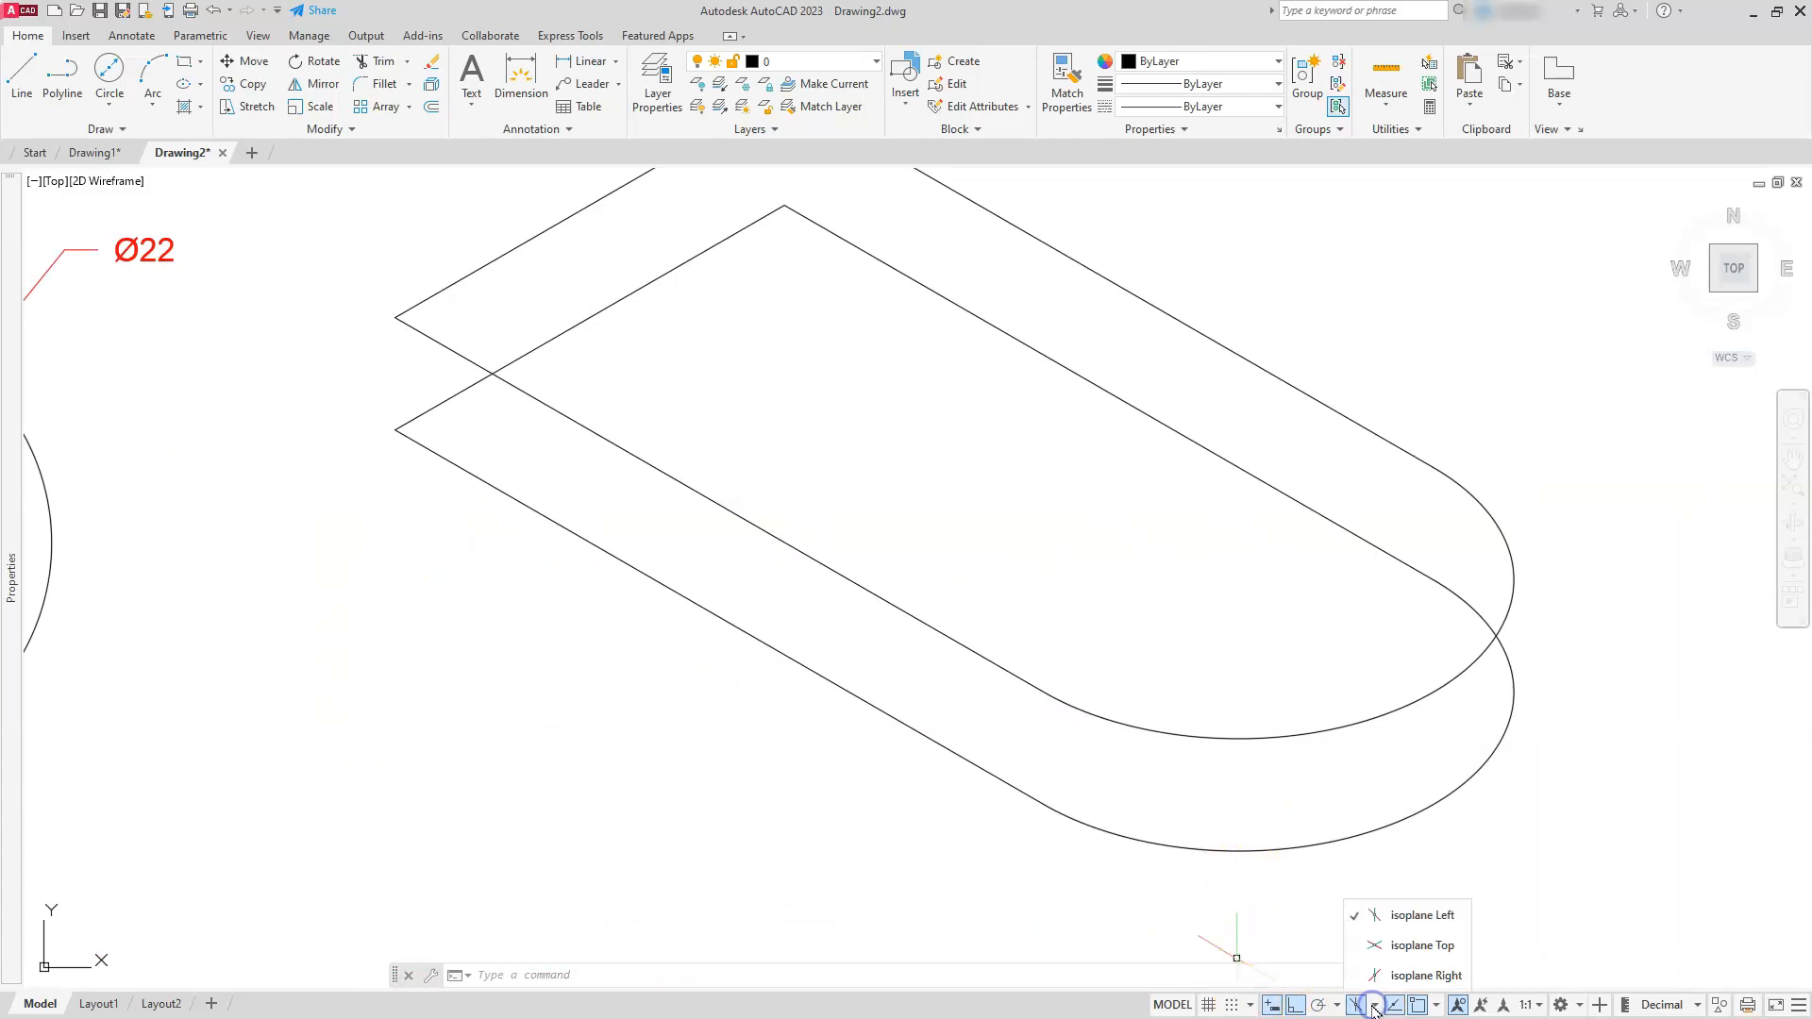
pyautogui.click(1403, 946)
pyautogui.scroll(-6, 1283, 740)
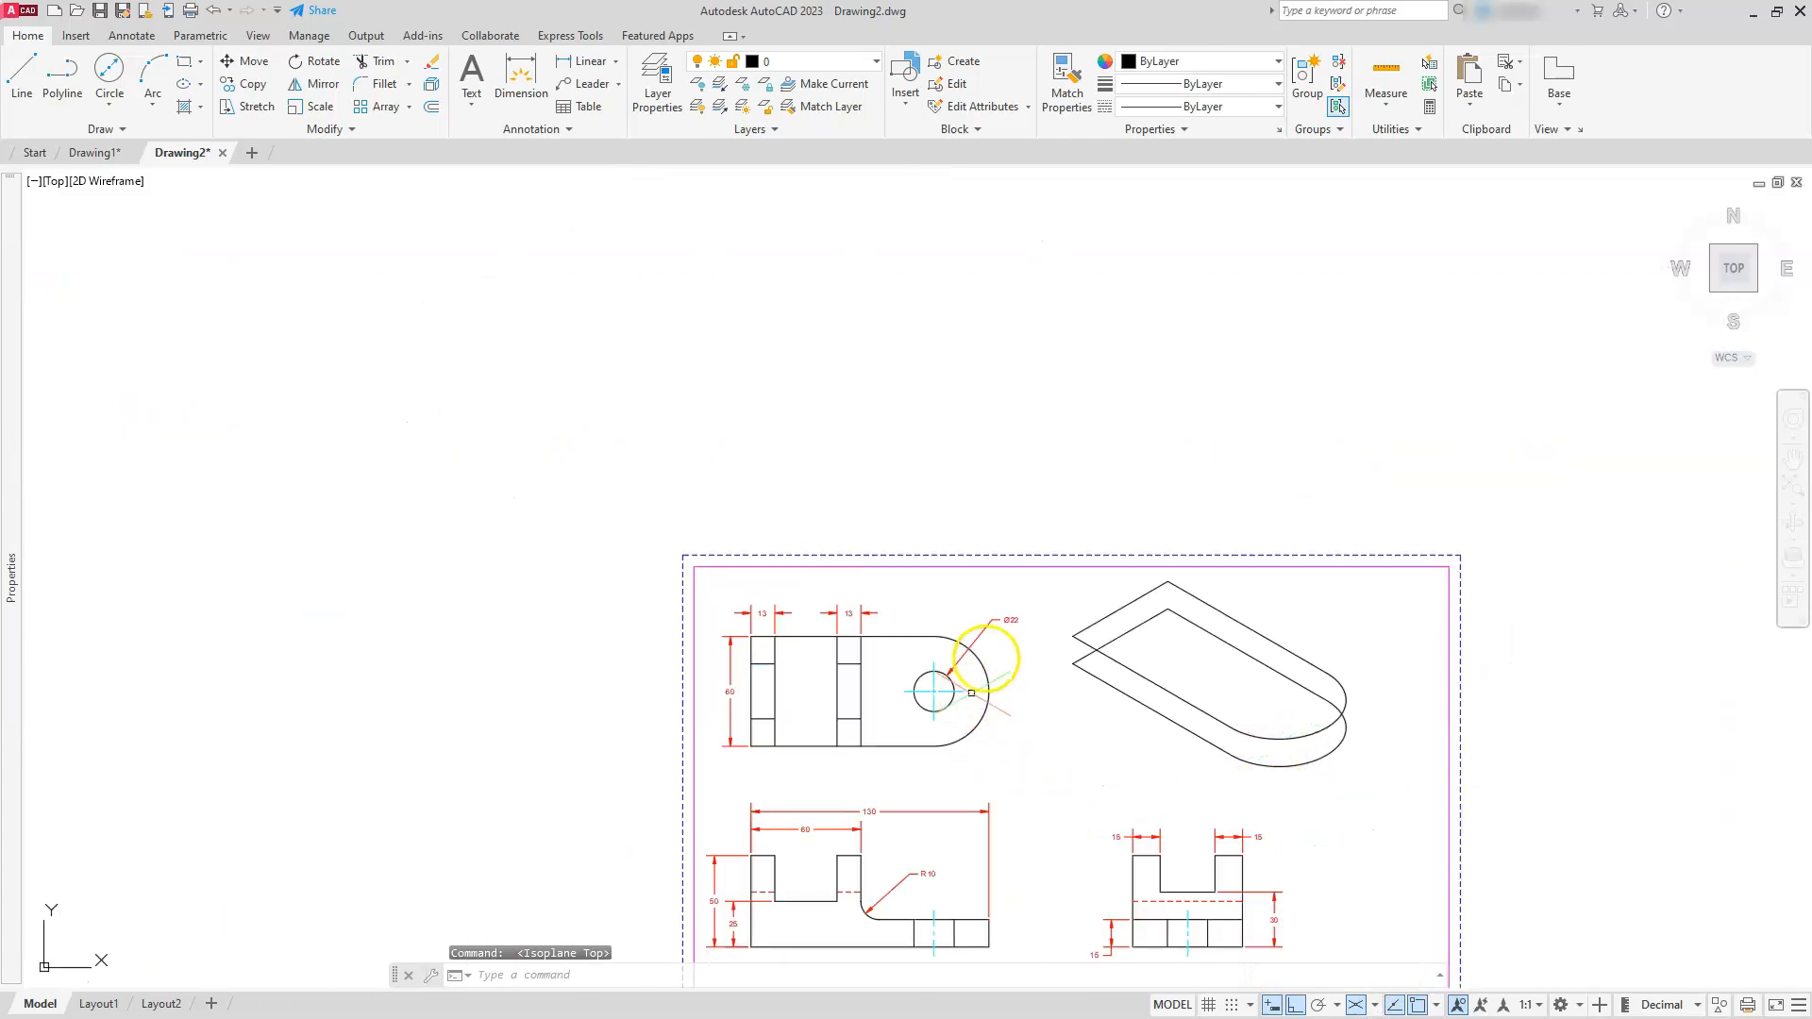
pyautogui.scroll(6, 971, 693)
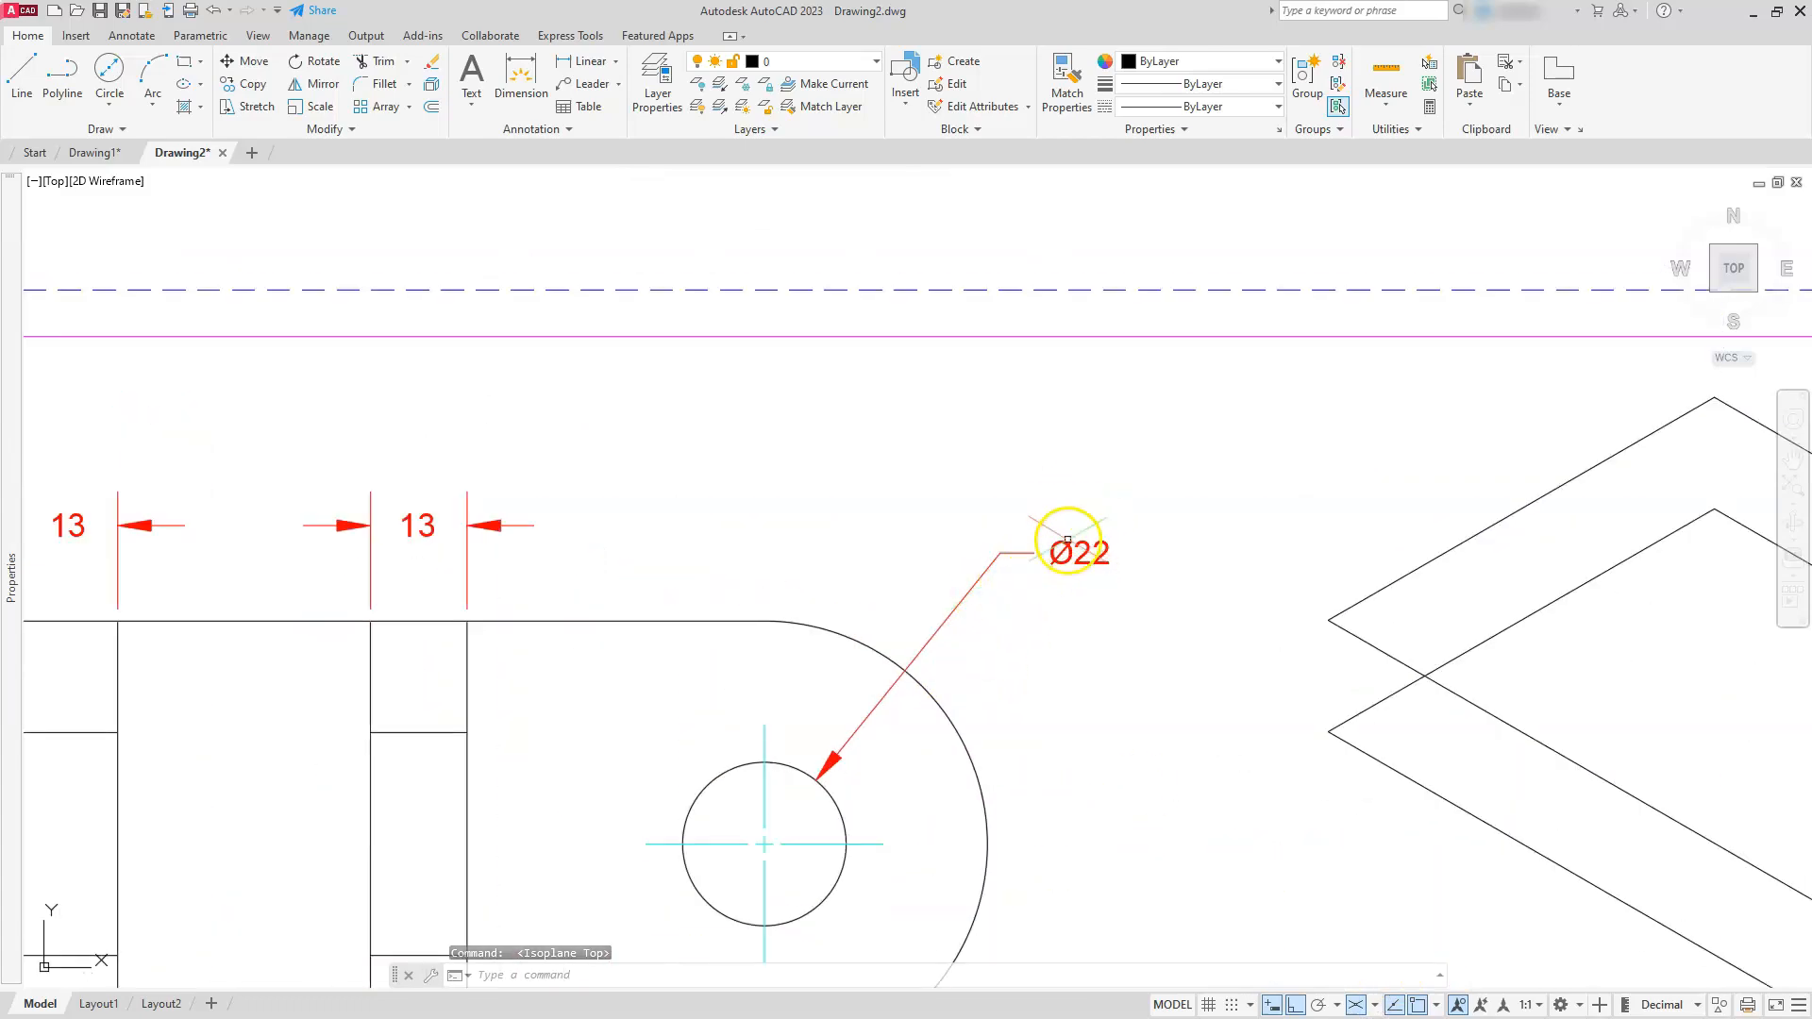
pyautogui.scroll(-3, 1085, 557)
pyautogui.scroll(2, 1701, 678)
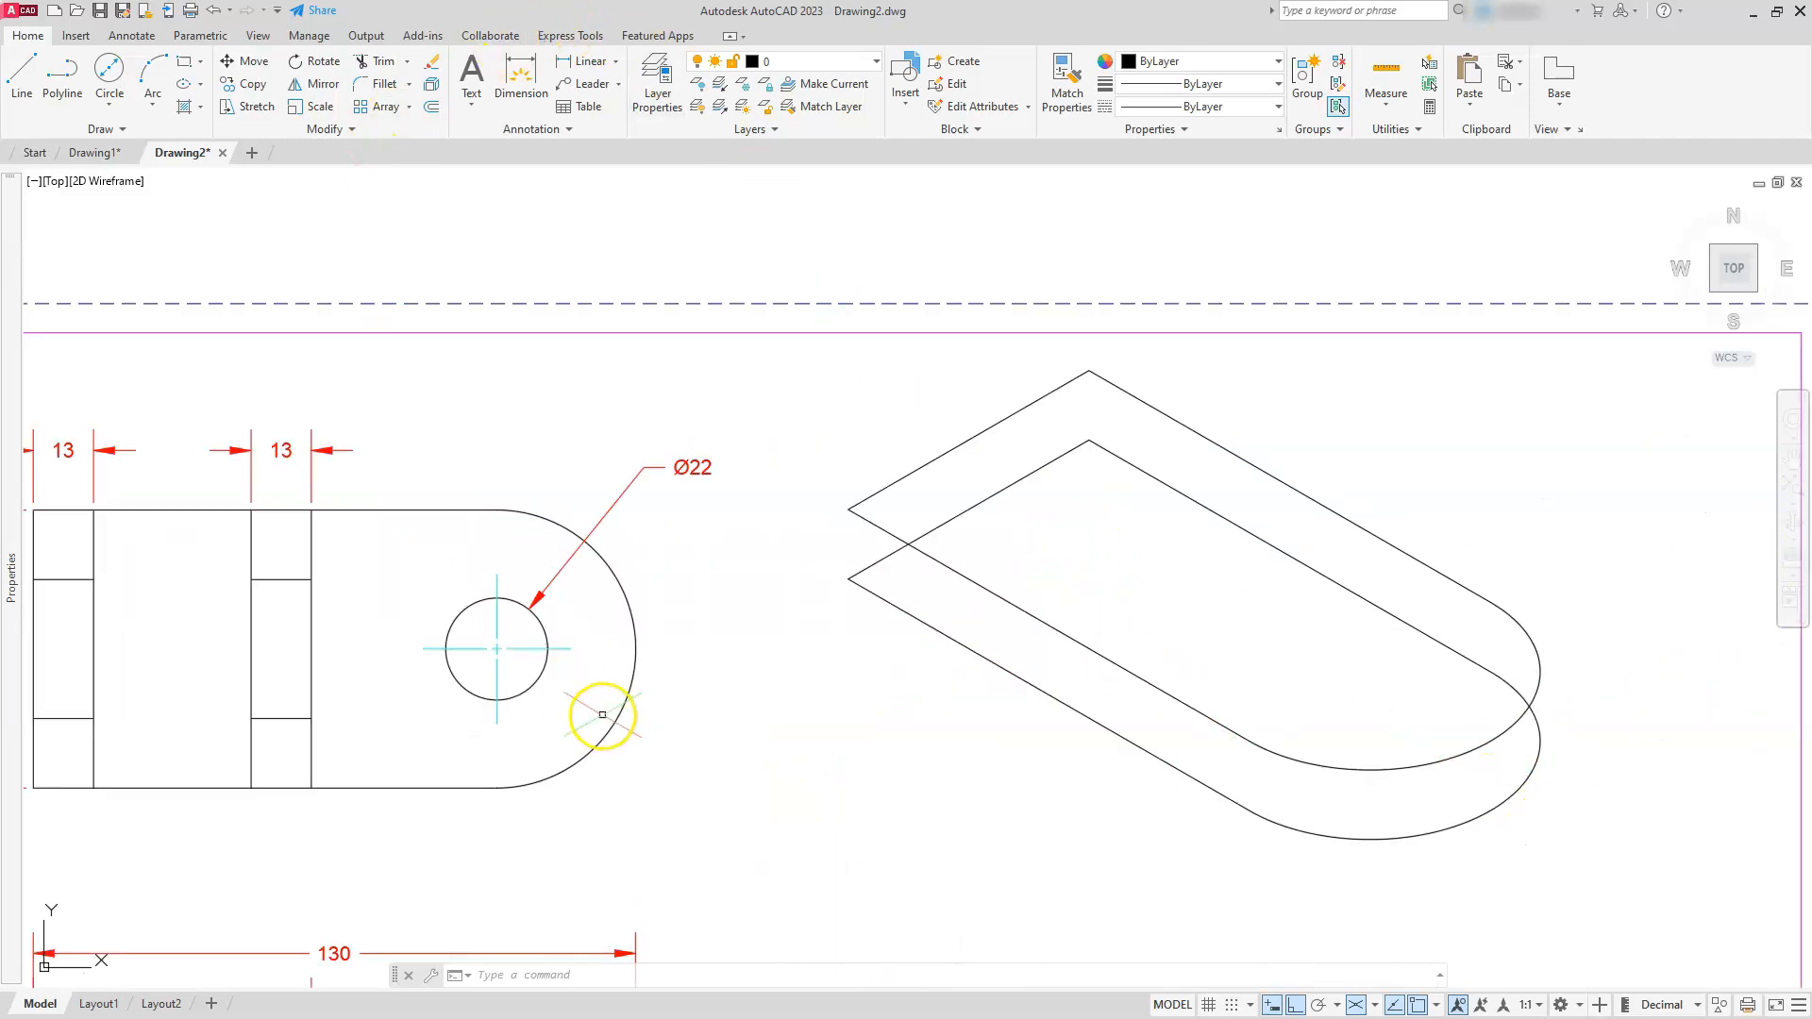
pyautogui.write('l')
pyautogui.press('Return')
pyautogui.write('i')
pyautogui.press('Return')
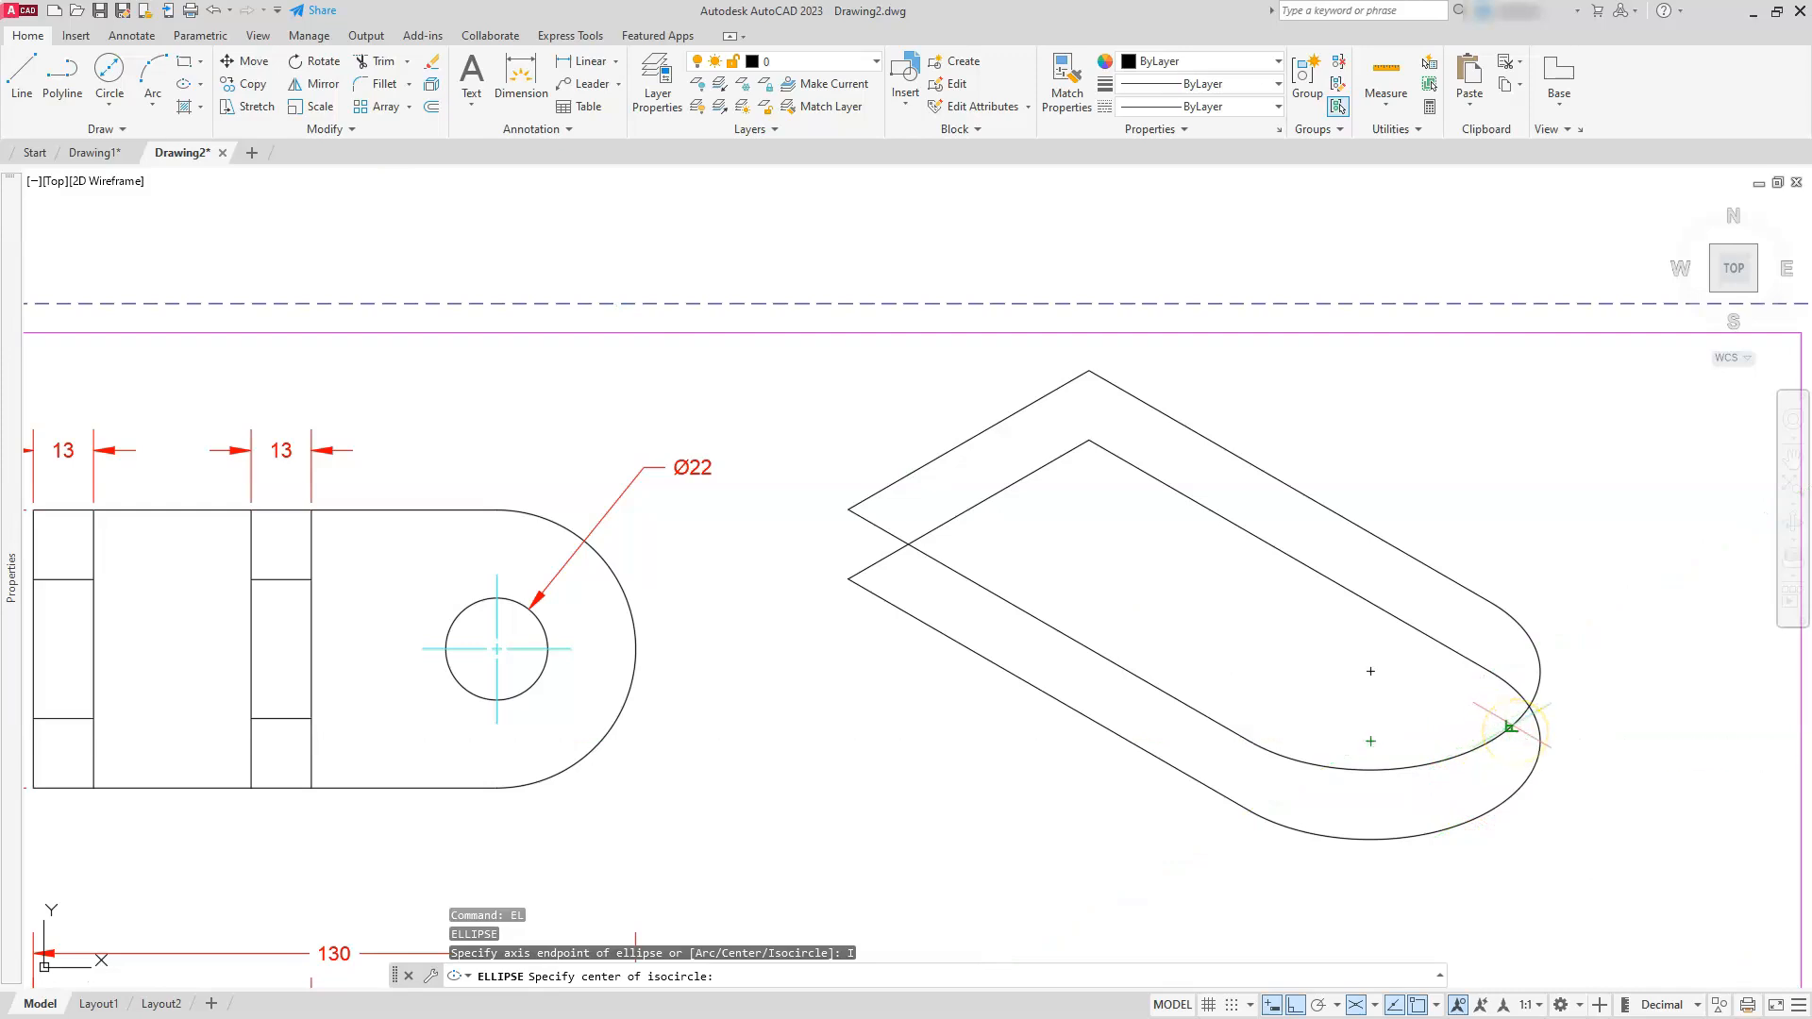
pyautogui.click(1371, 741)
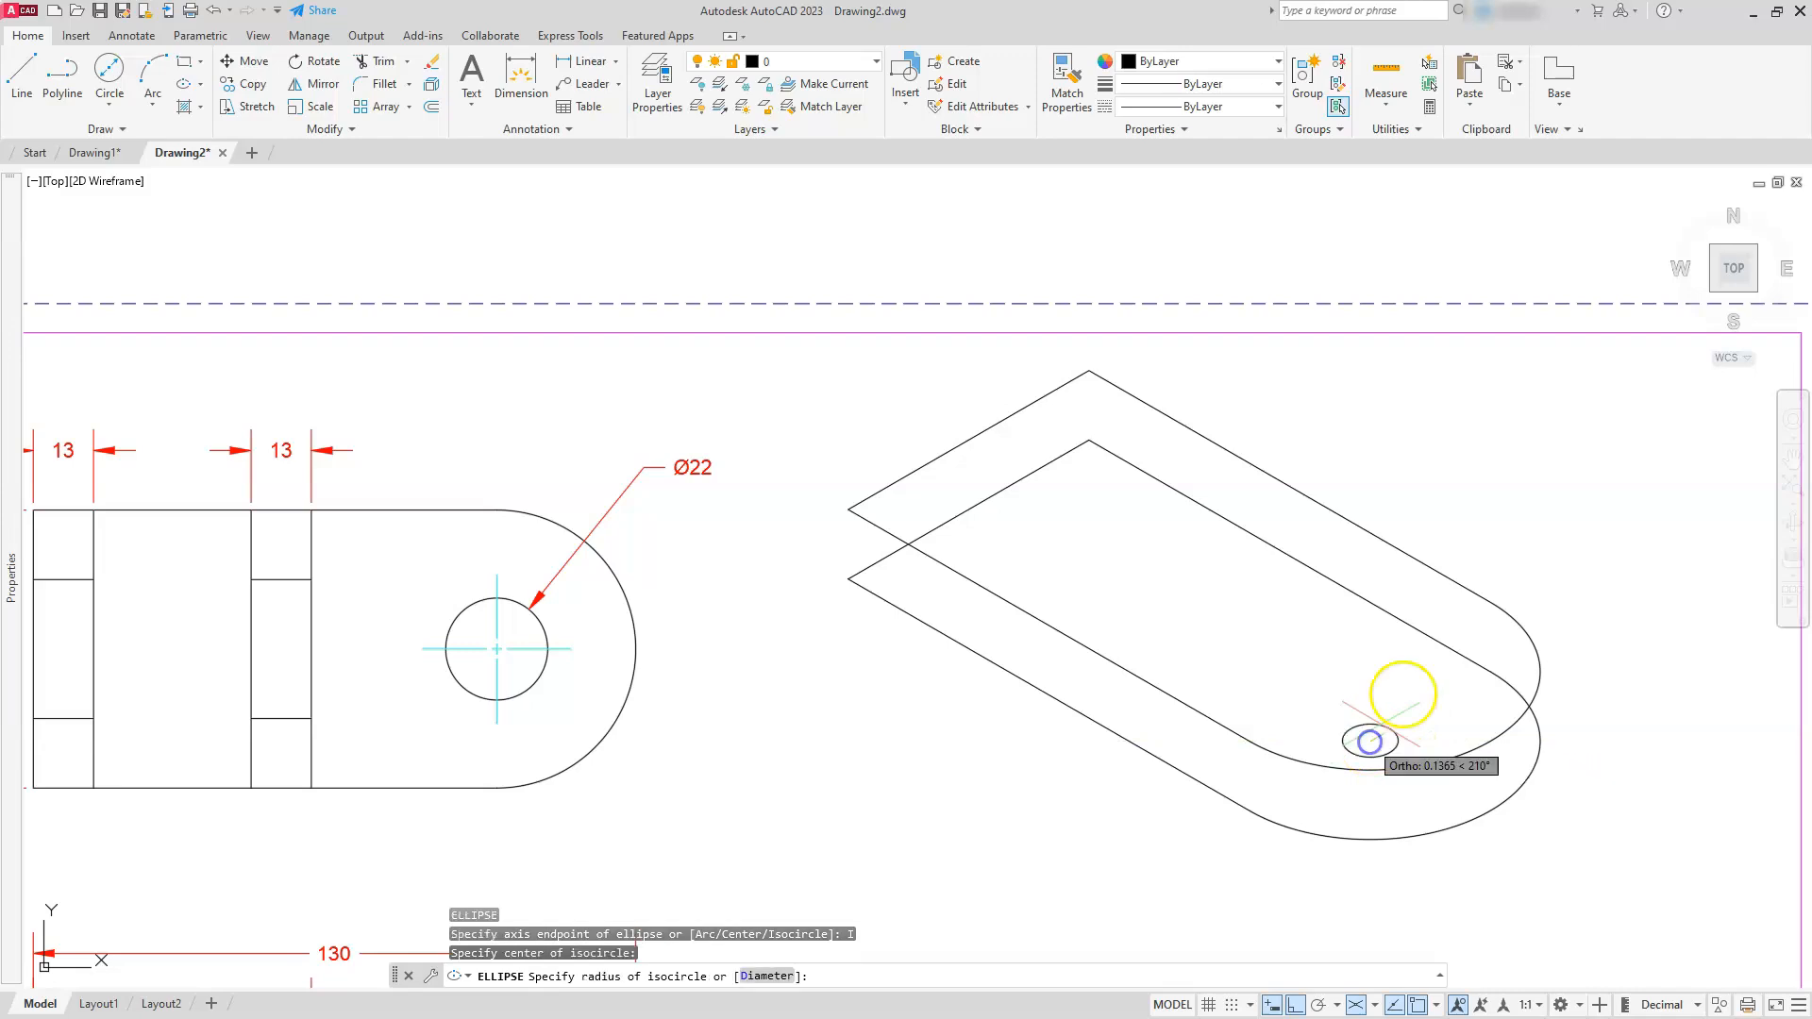
pyautogui.click(949, 1000)
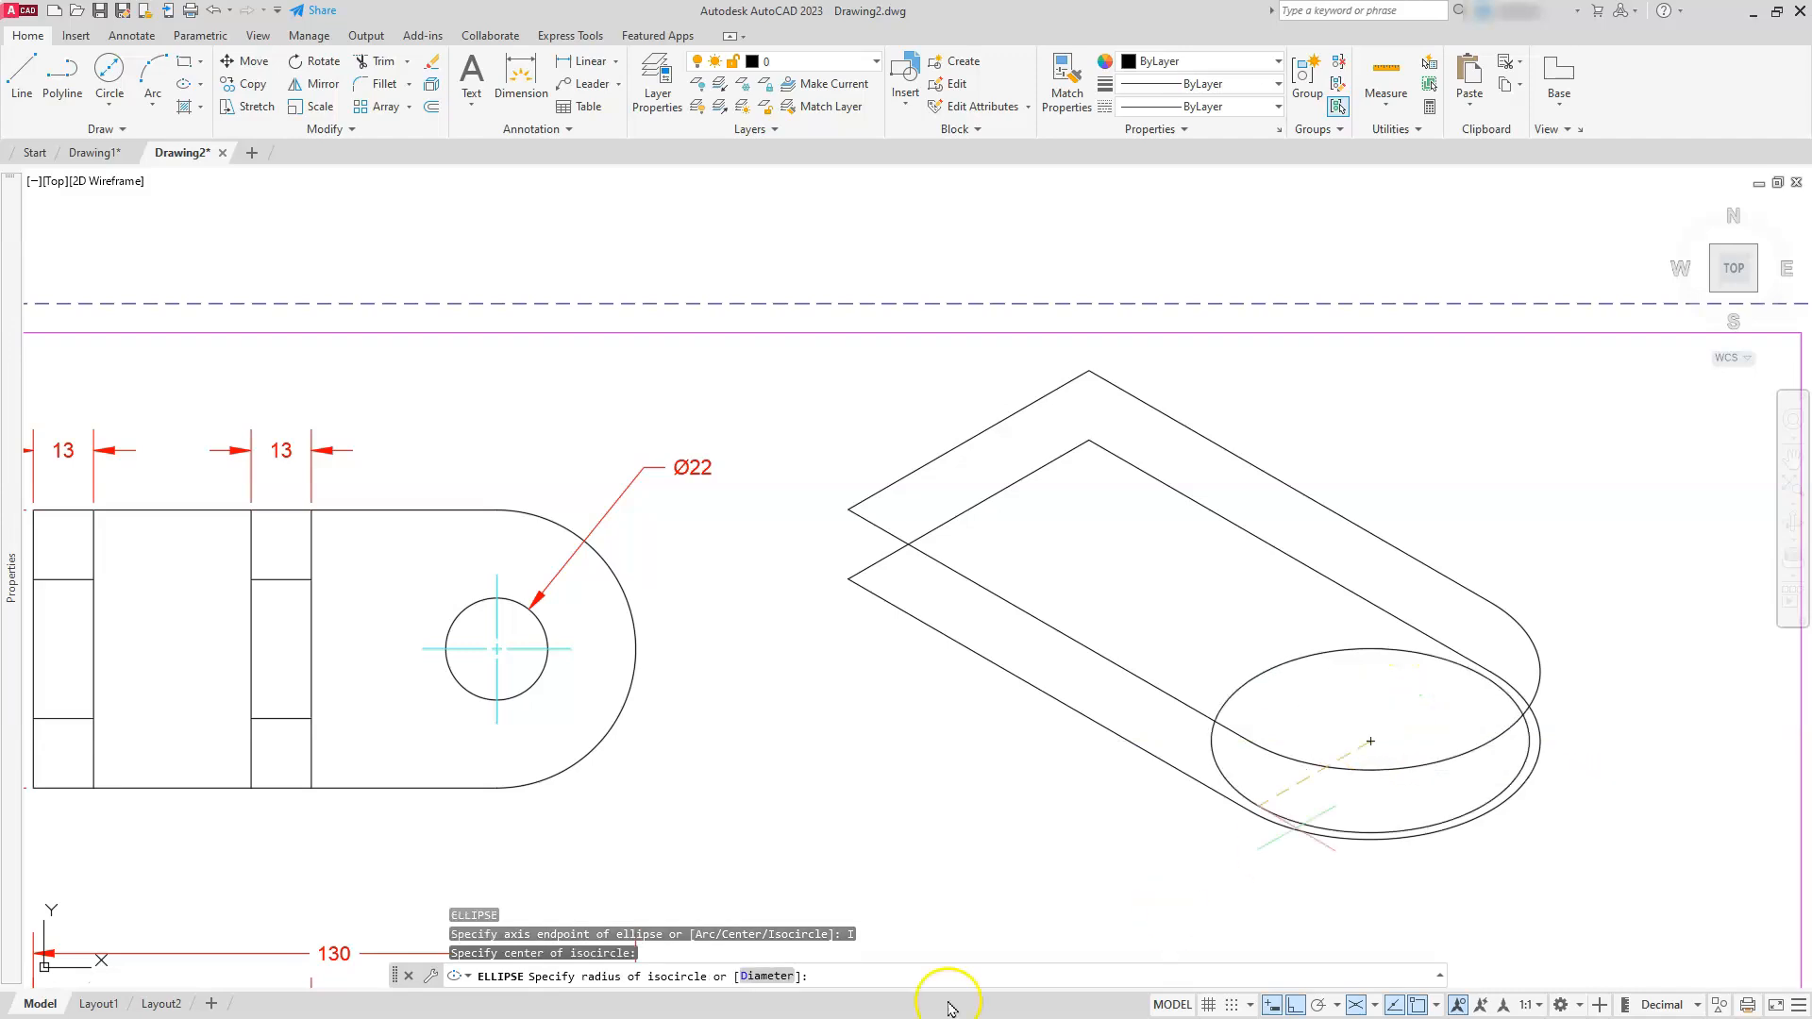
pyautogui.click(763, 972)
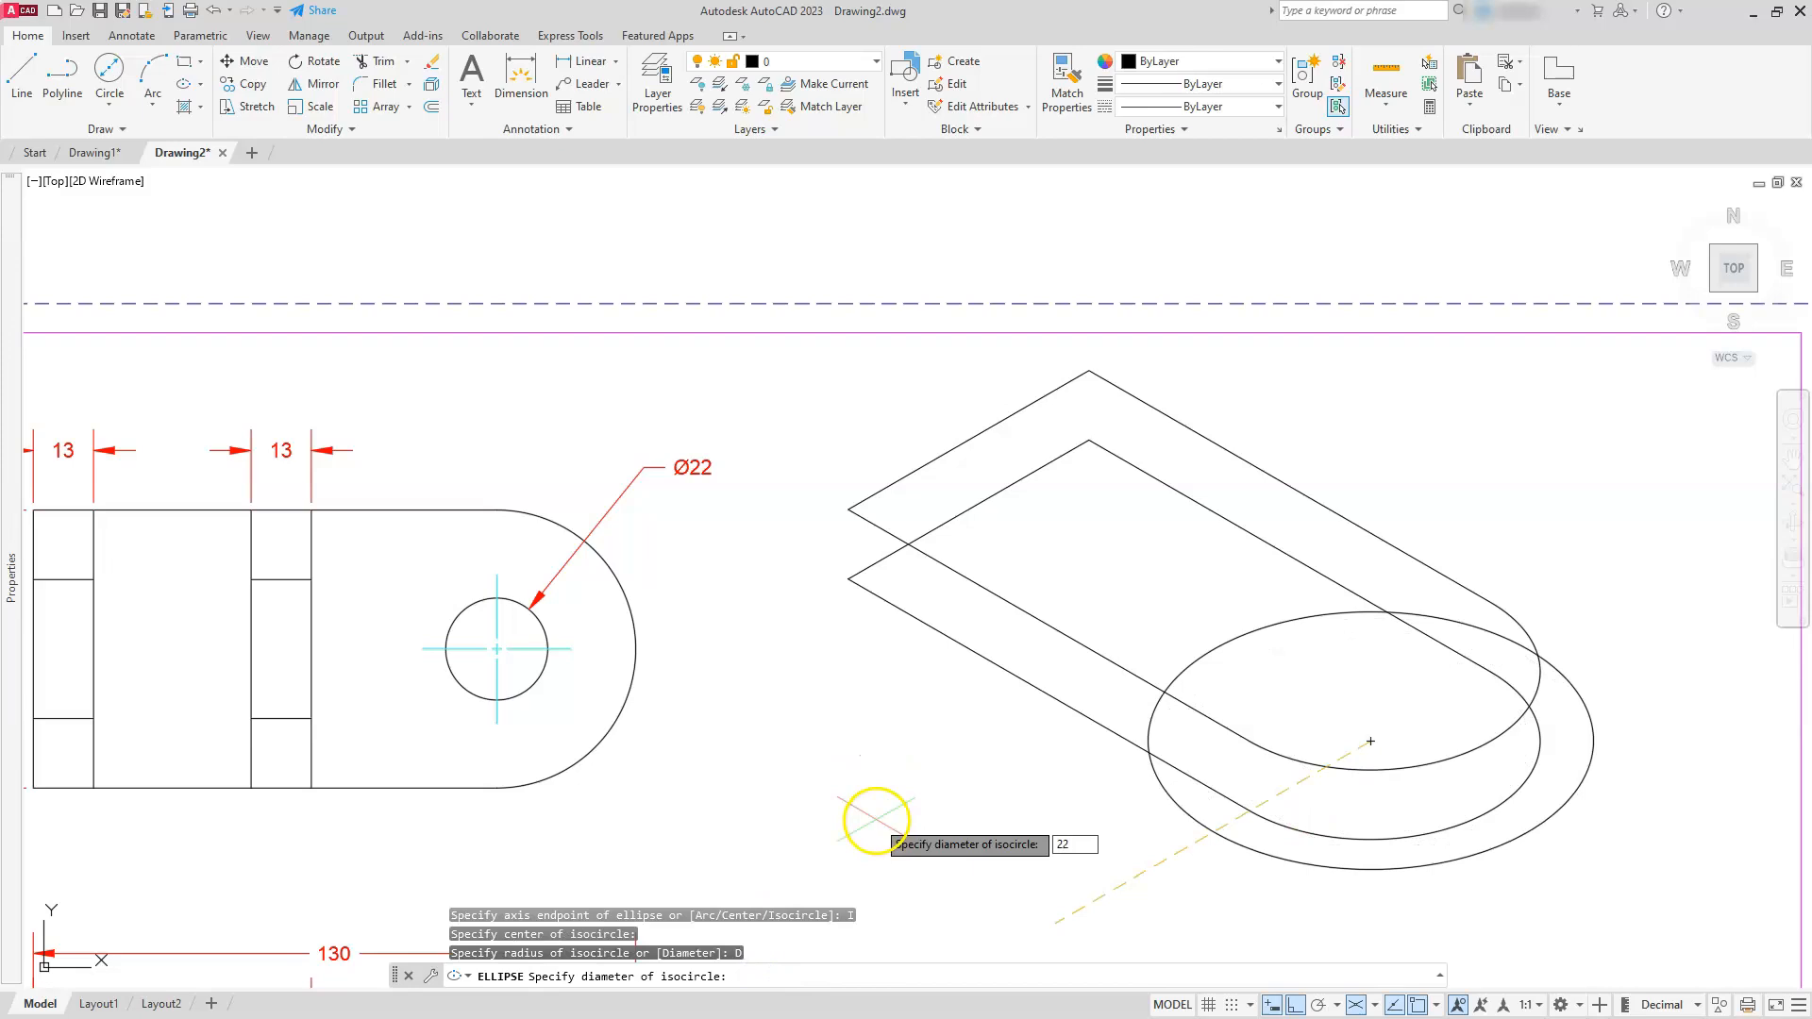
pyautogui.press('Return')
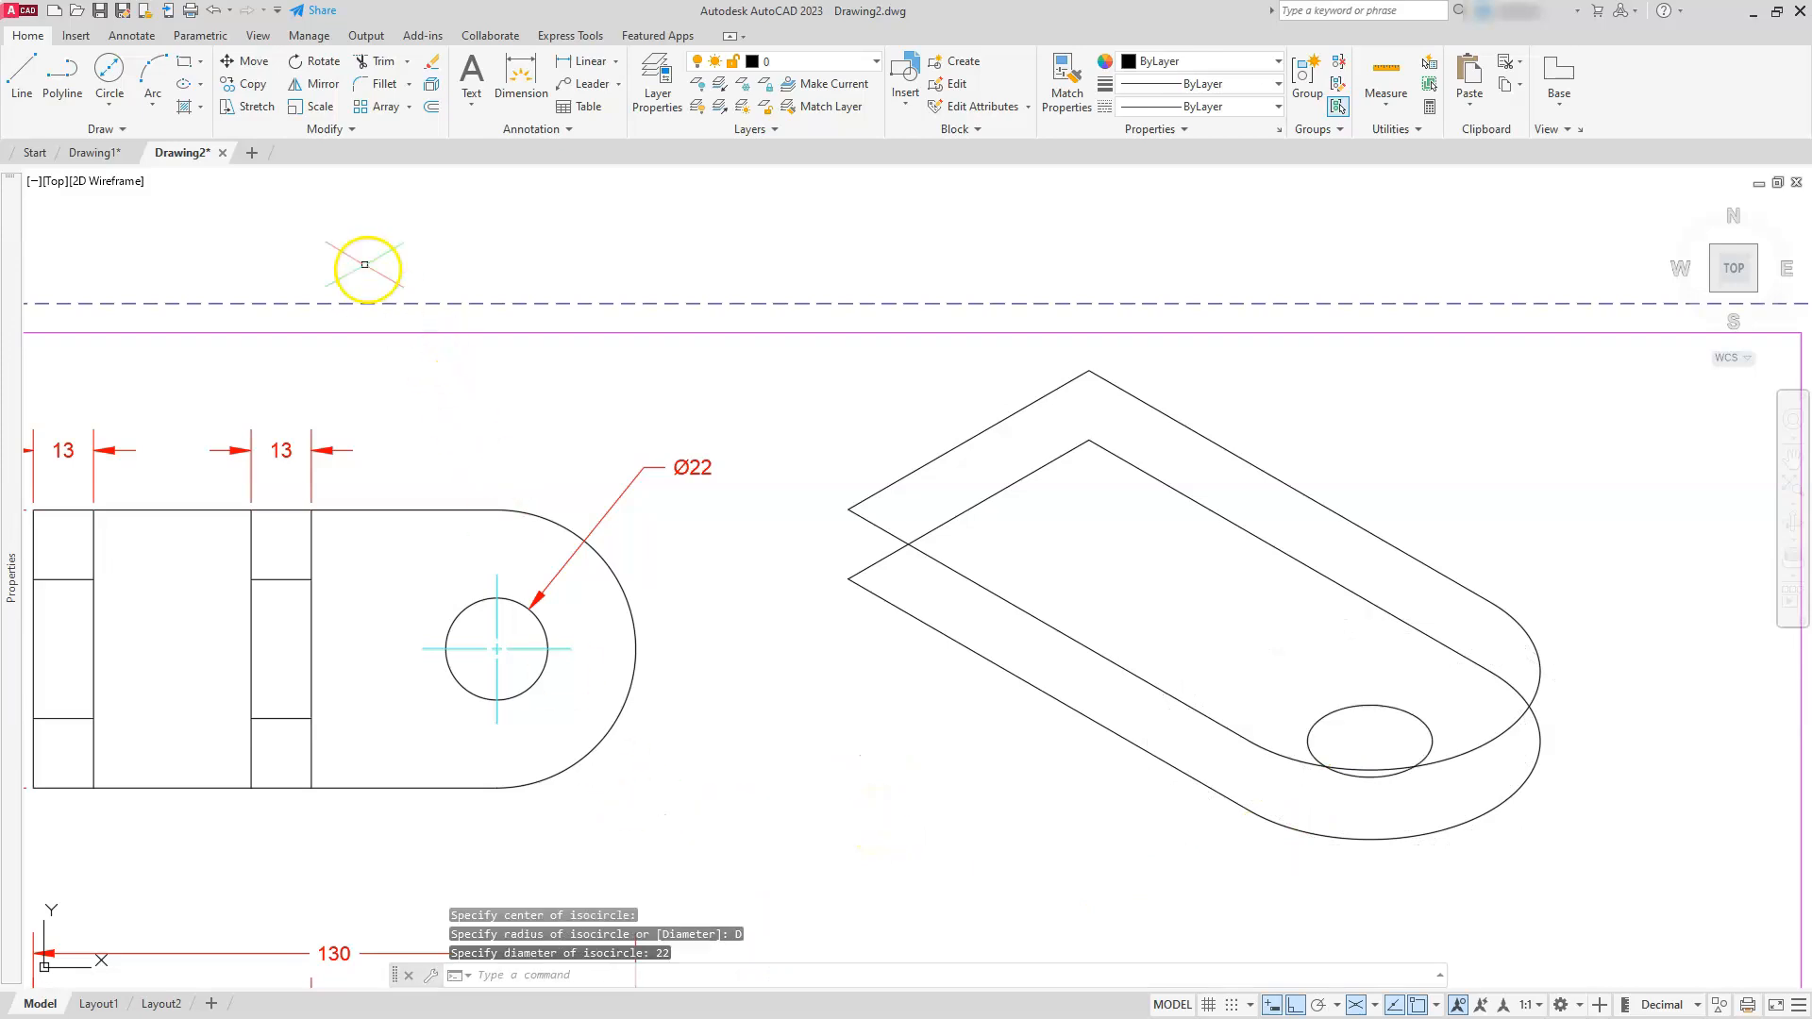
# - Copy the hole's isocircle from the lower outline's leftmost corner to the matching corner of the upper outline
pyautogui.click(250, 90)
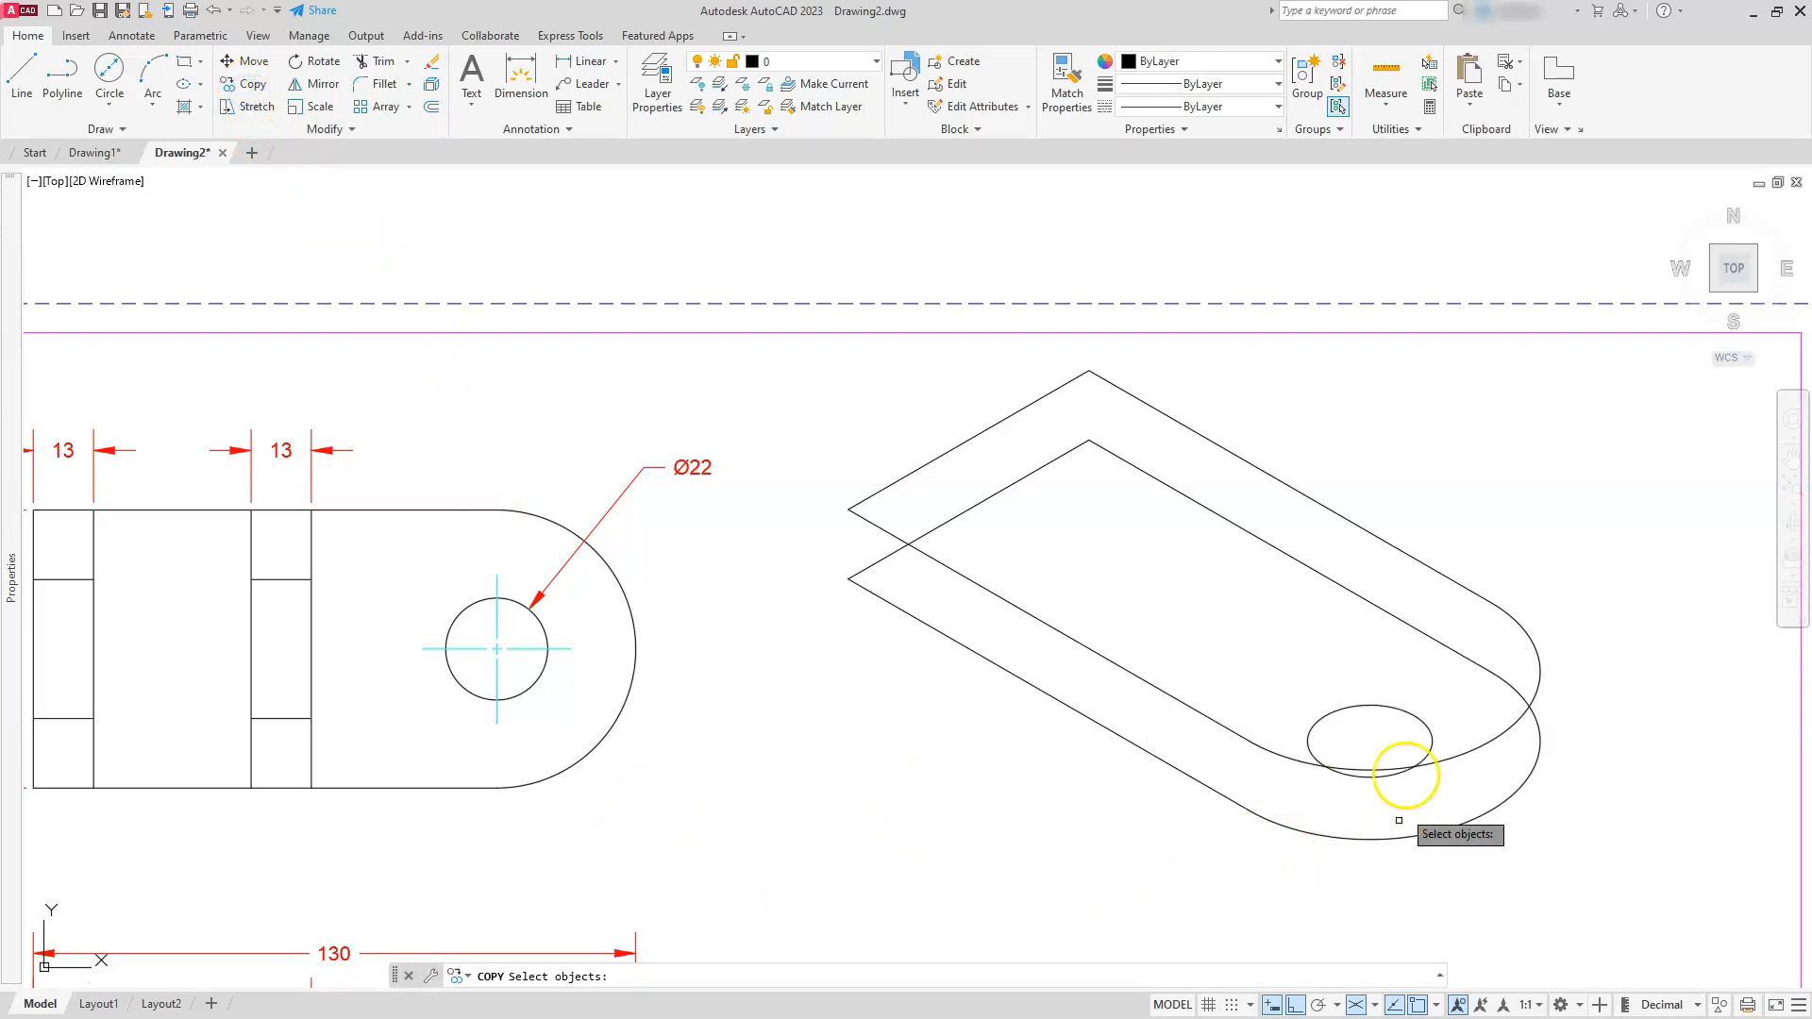
pyautogui.click(1376, 705)
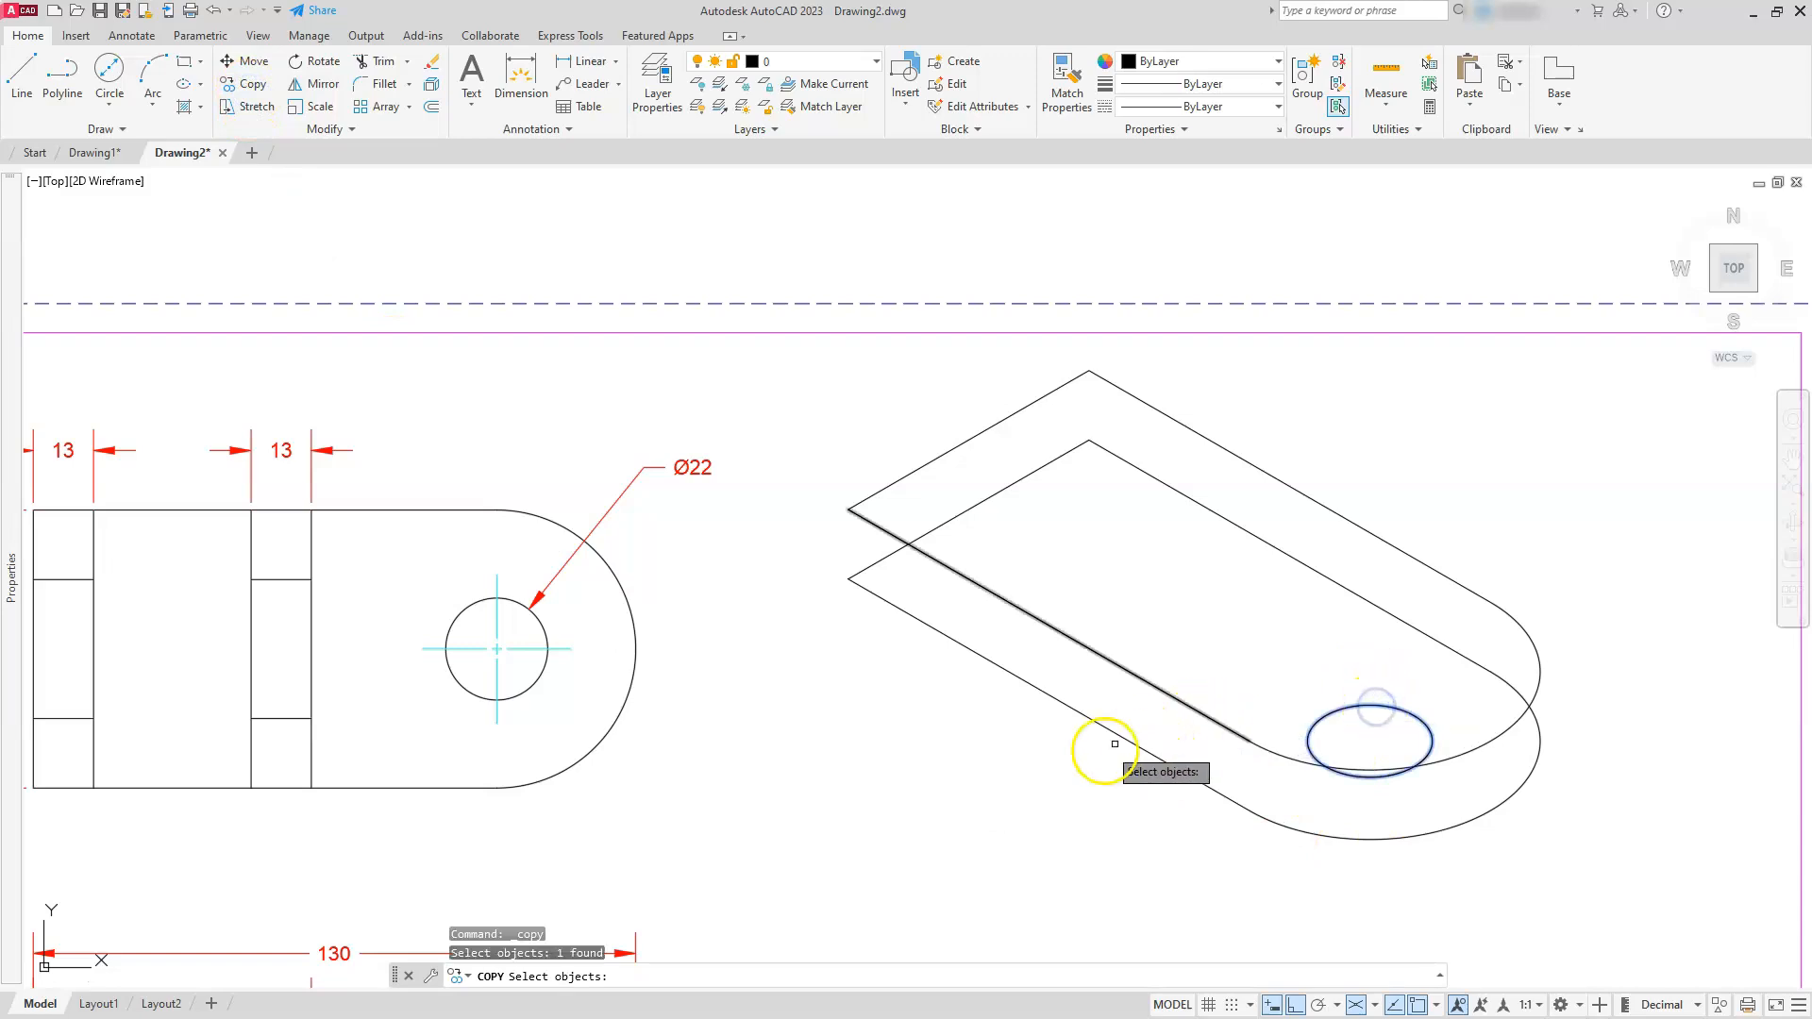
pyautogui.press('Return')
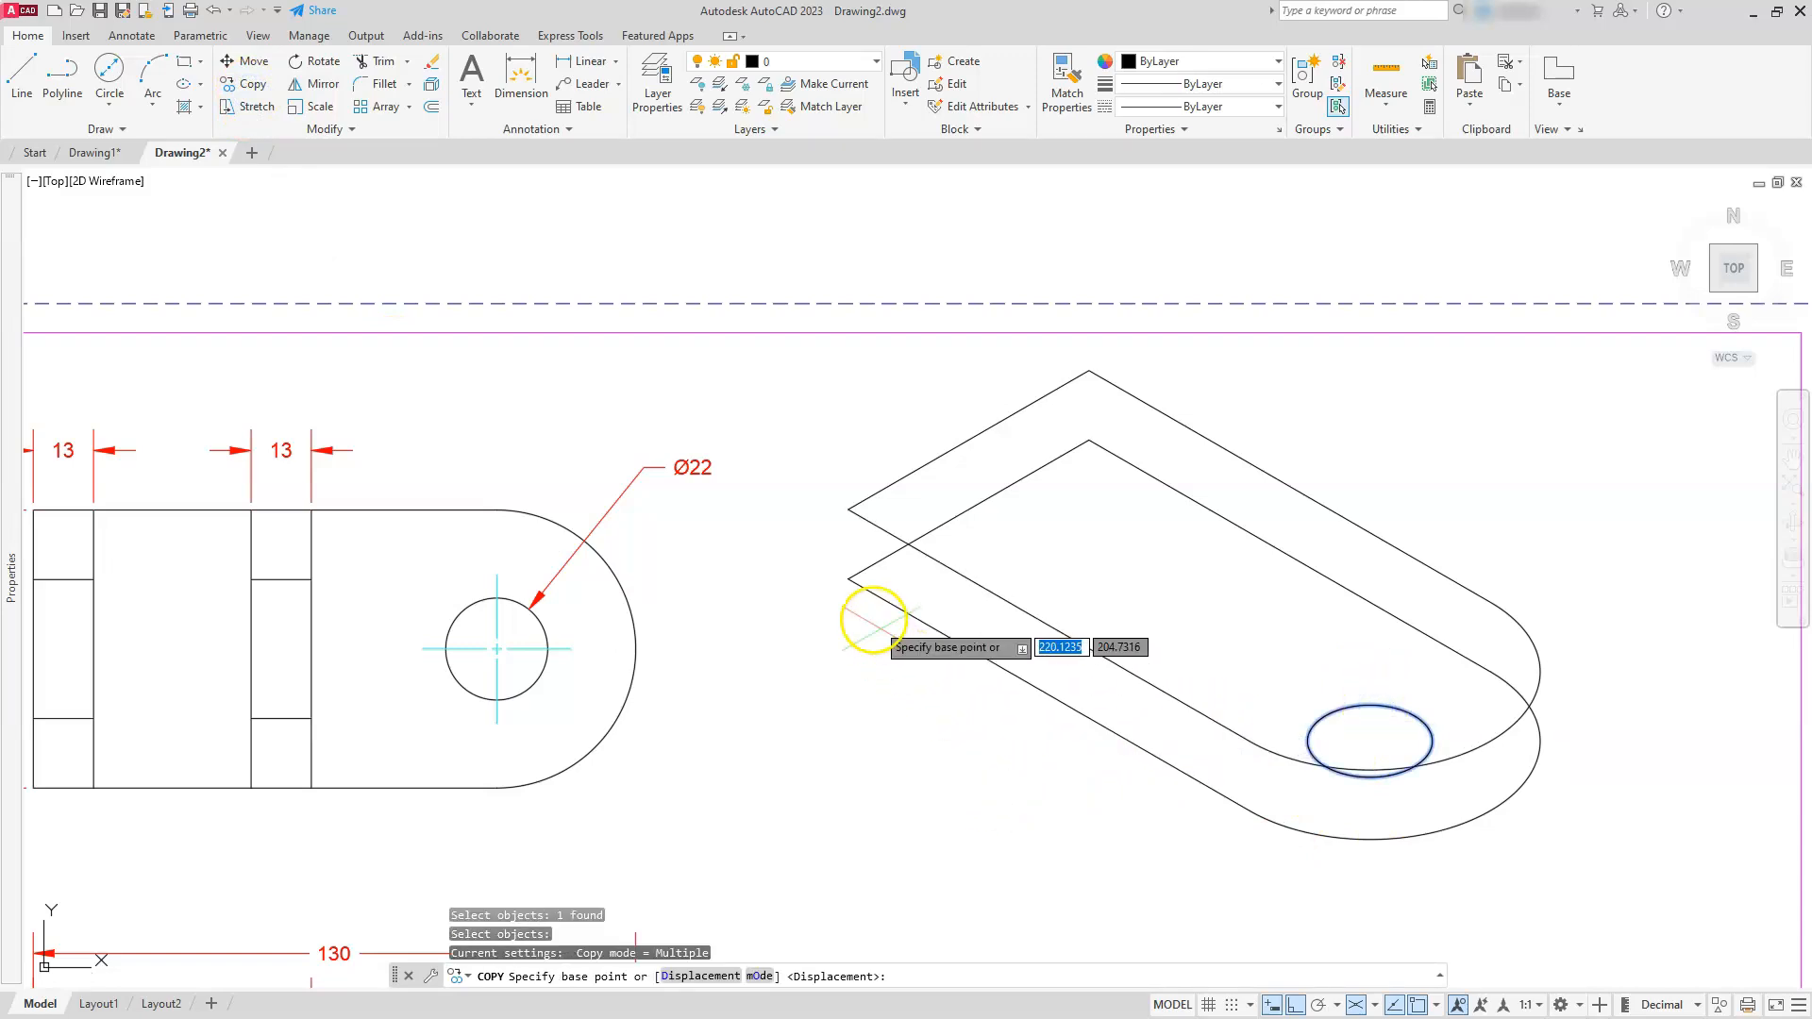
pyautogui.click(850, 579)
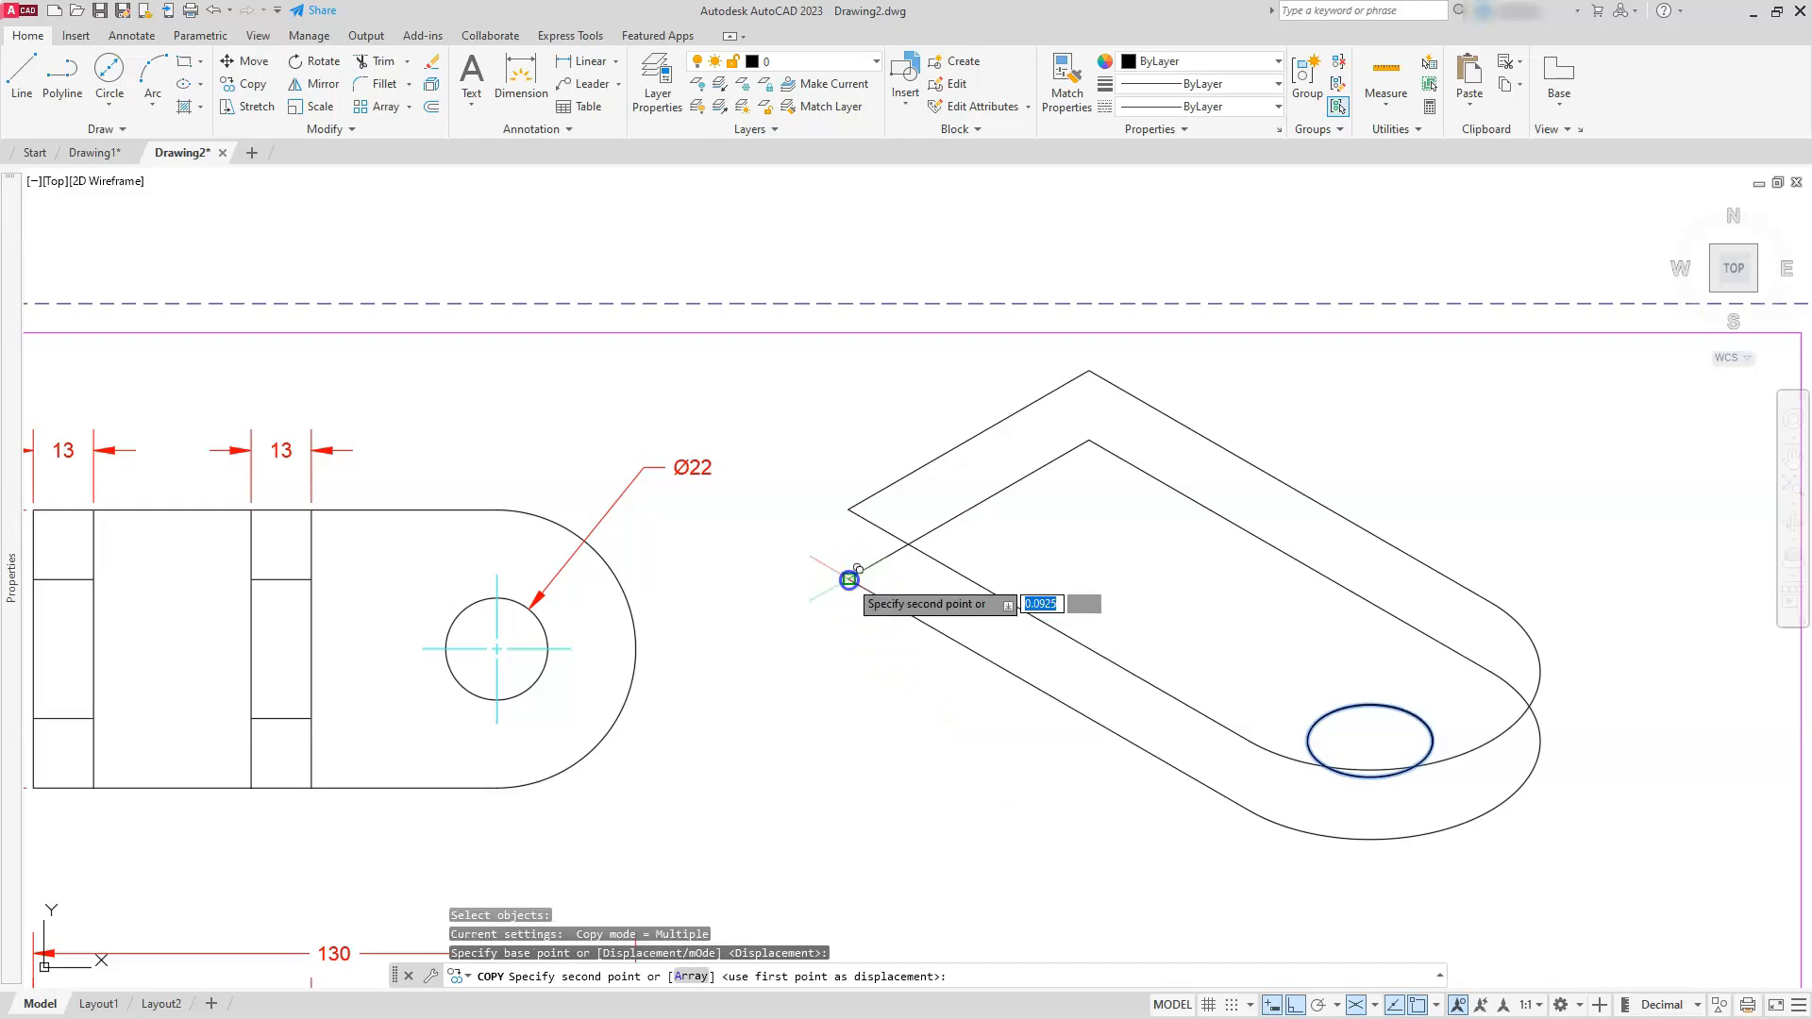
pyautogui.click(849, 510)
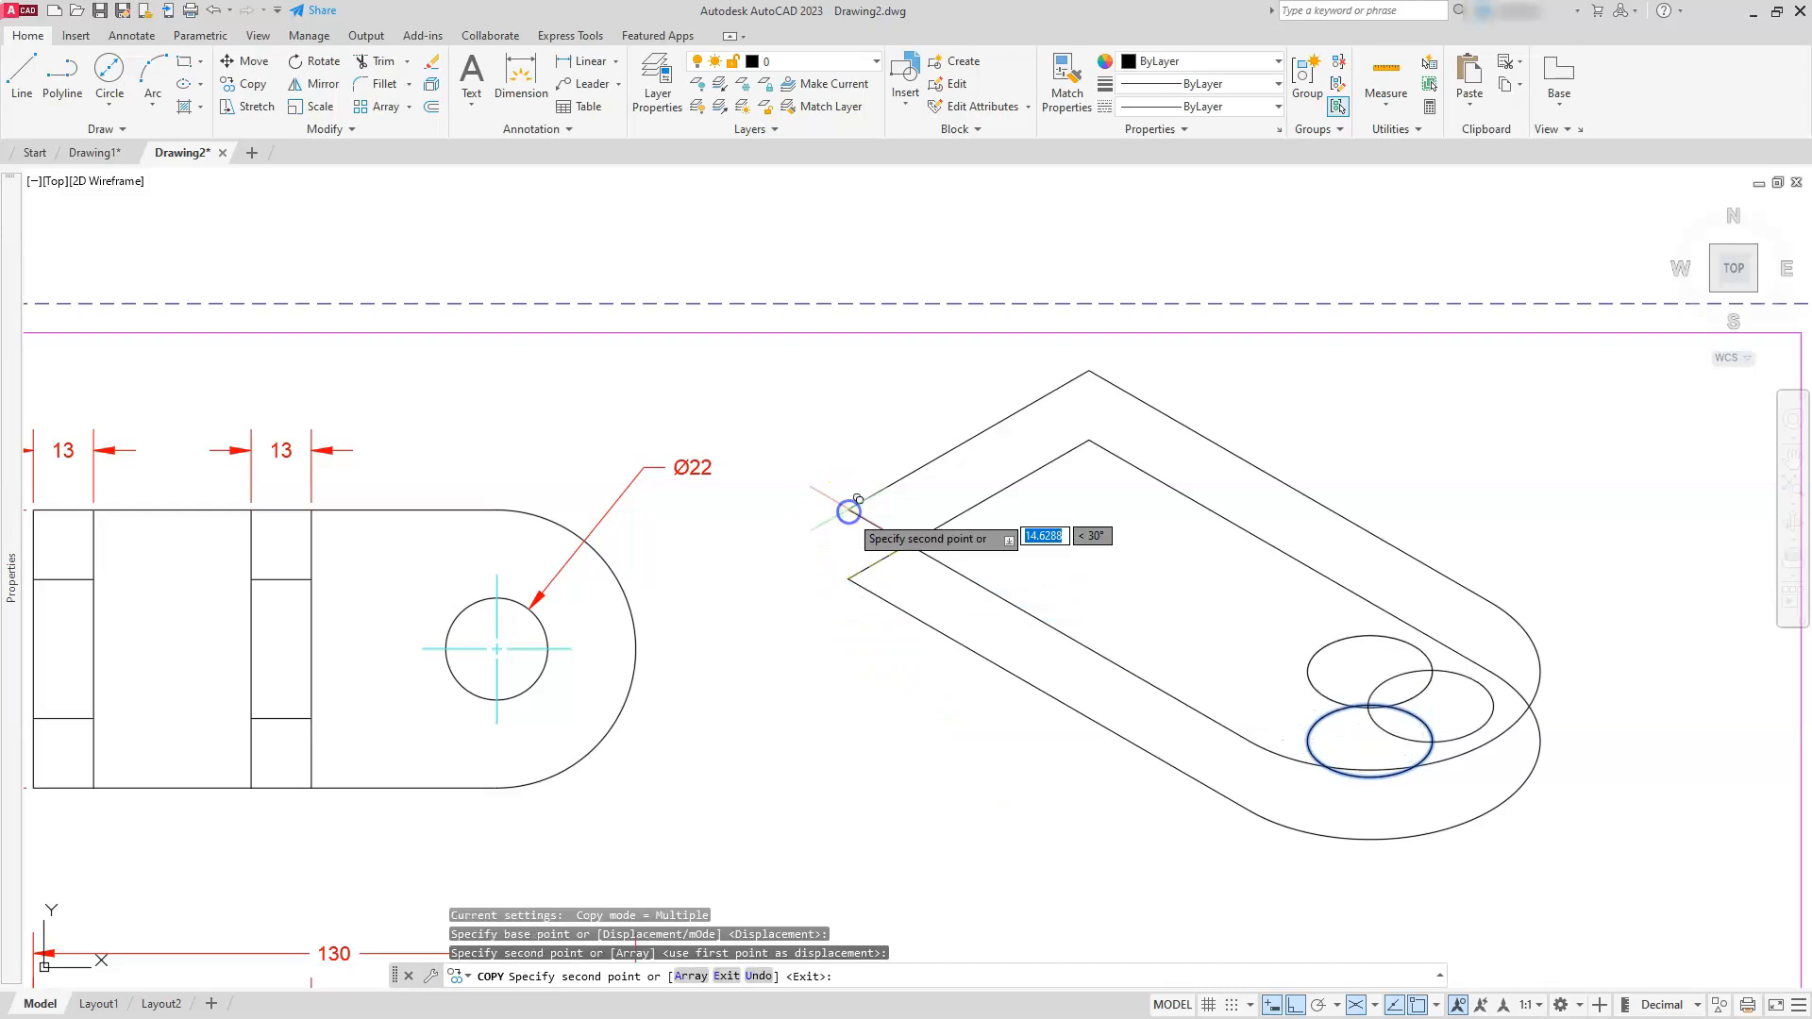
pyautogui.press('Escape')
pyautogui.press('Escape')
pyautogui.press('Escape')
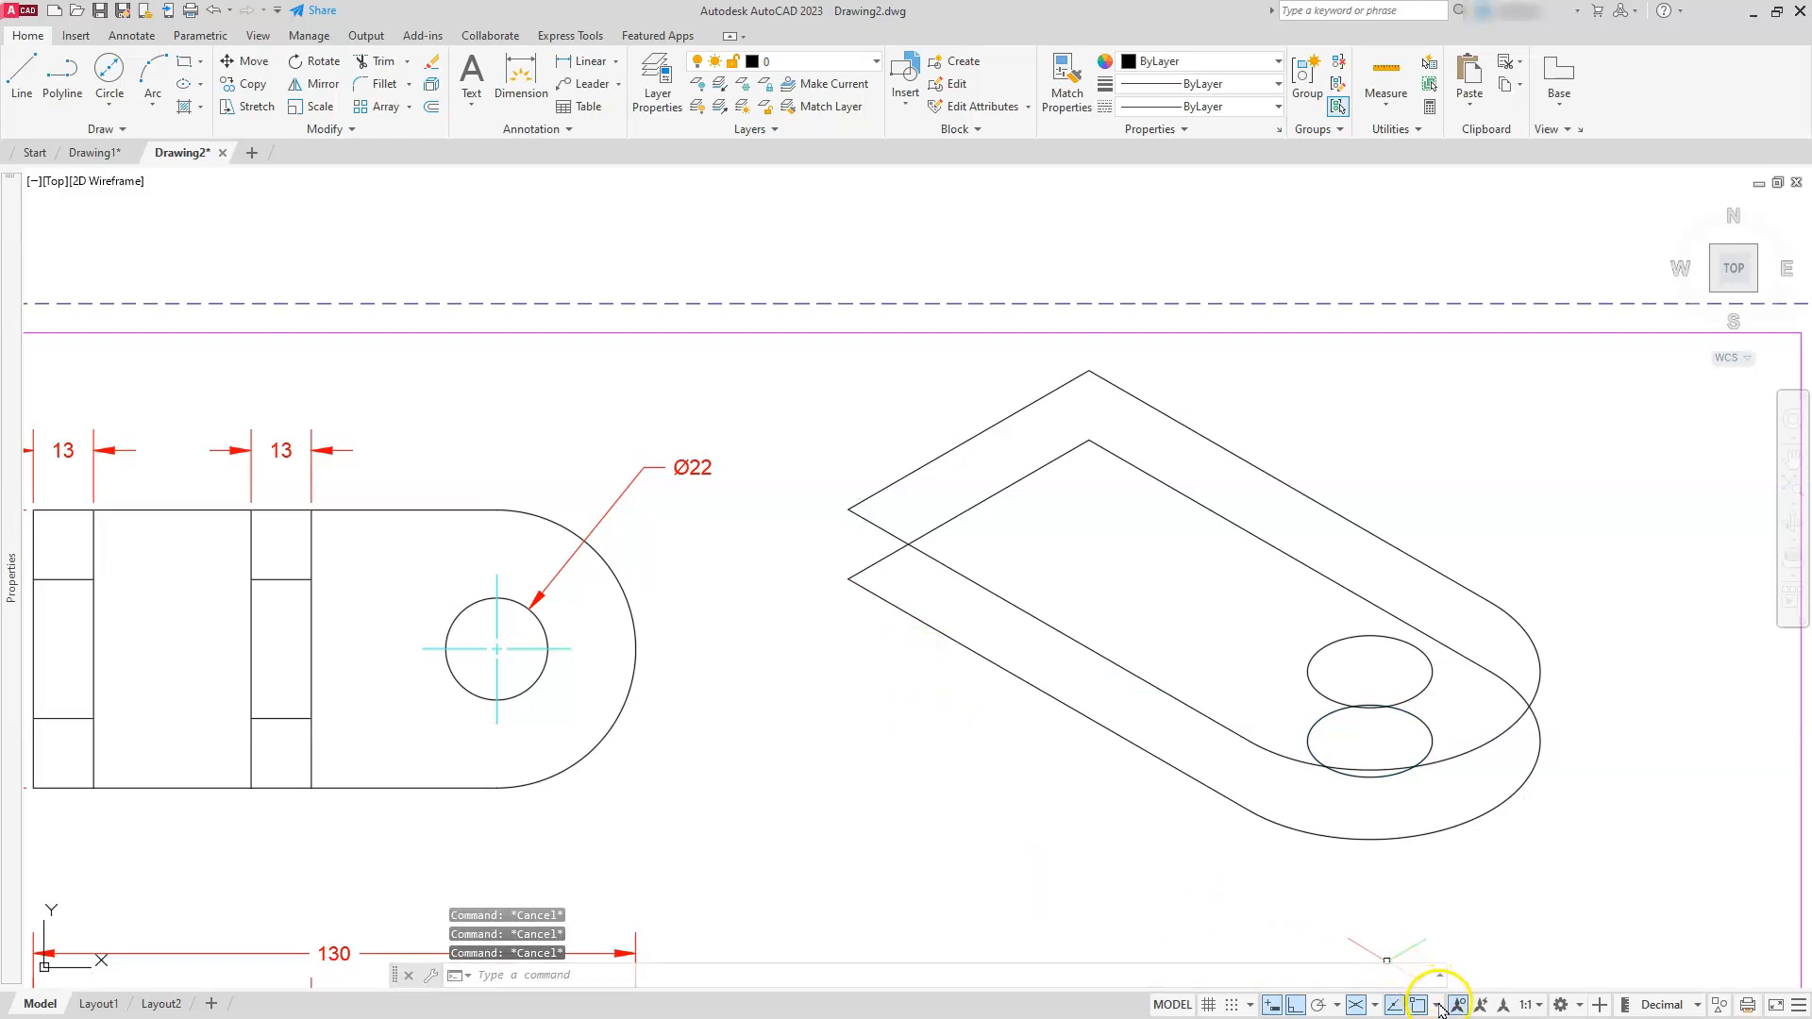
# - Switch to Isoplane Left and draw vertical lines joining the lower and upper outlines at their leftmost and rear corners
pyautogui.click(1374, 1005)
pyautogui.click(1403, 916)
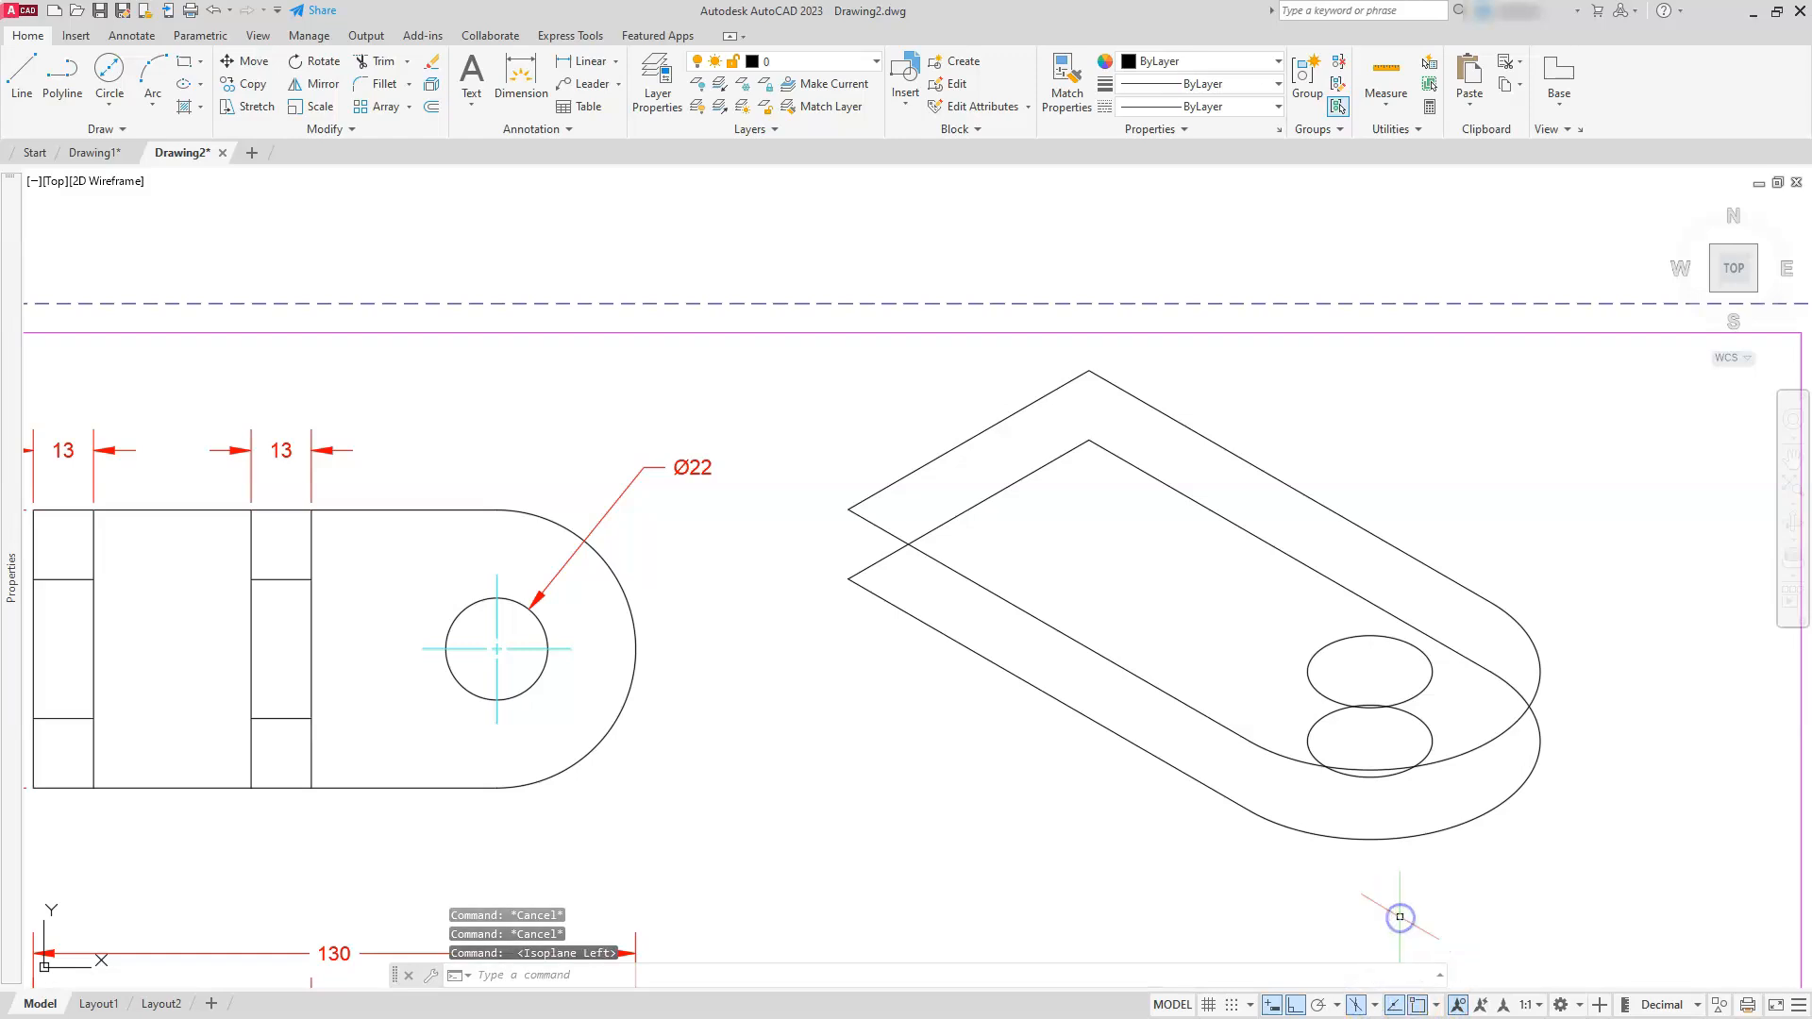
pyautogui.click(19, 82)
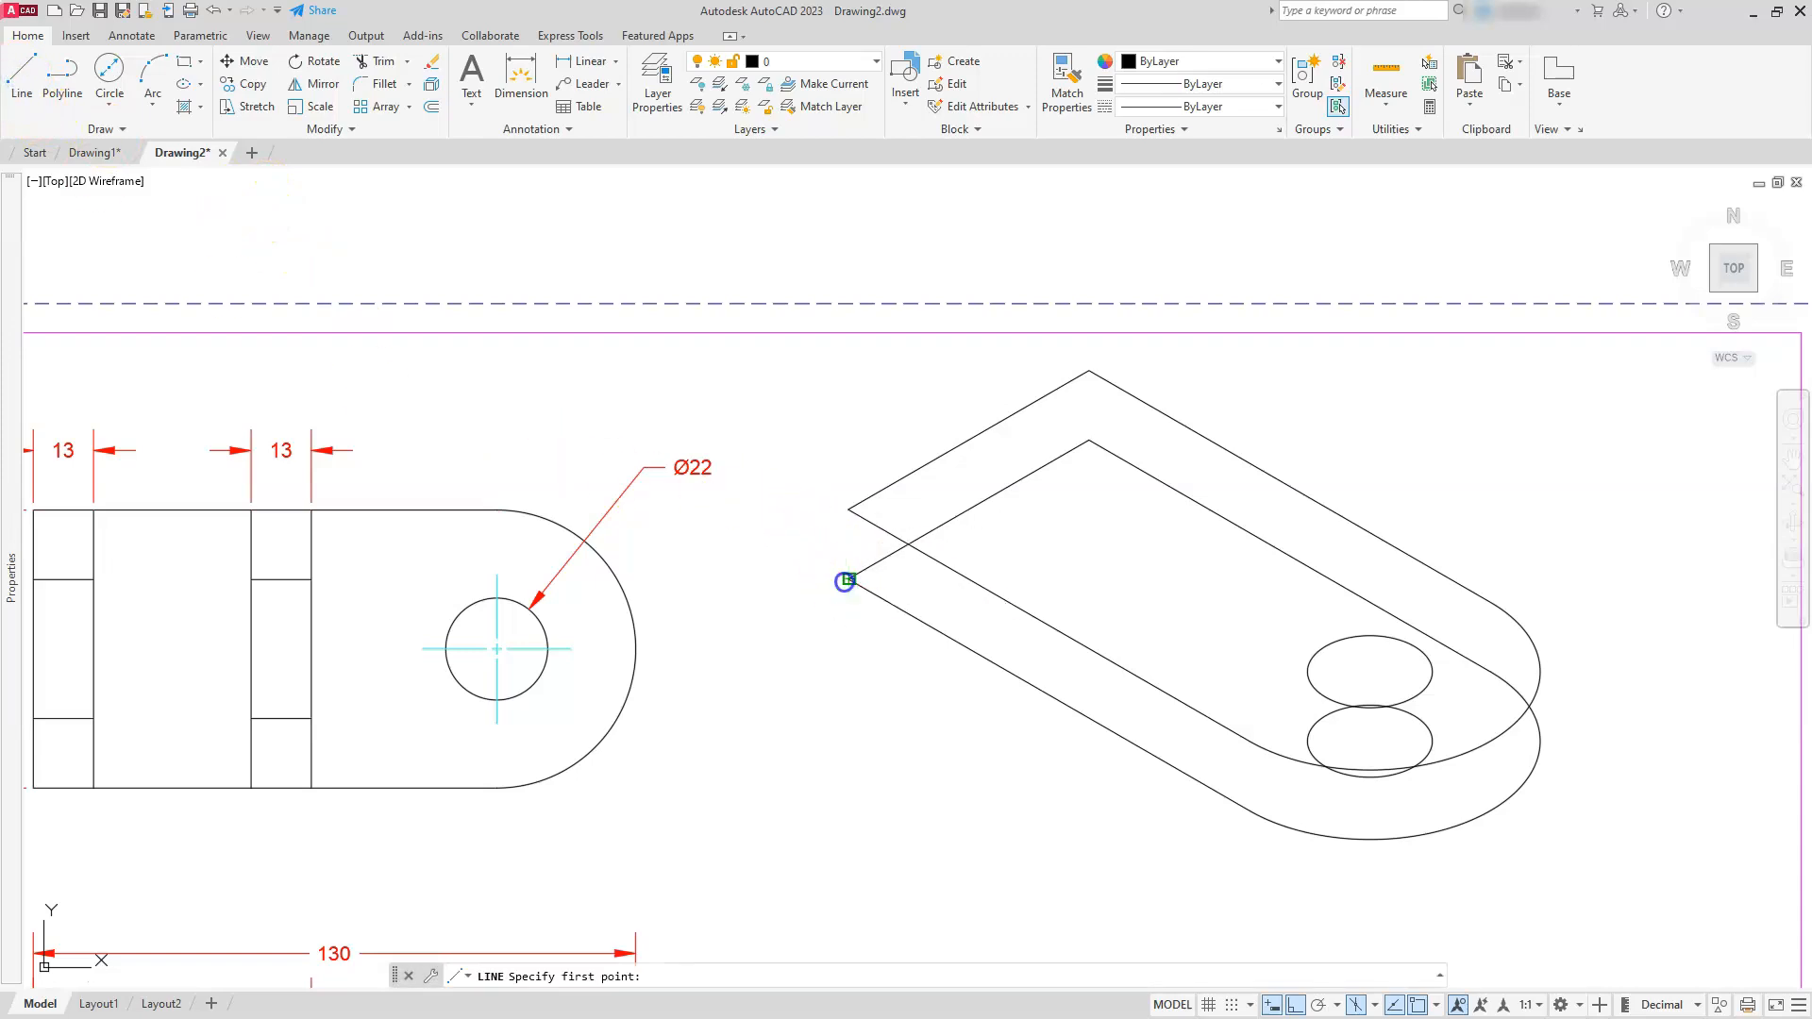
pyautogui.click(848, 579)
pyautogui.click(846, 519)
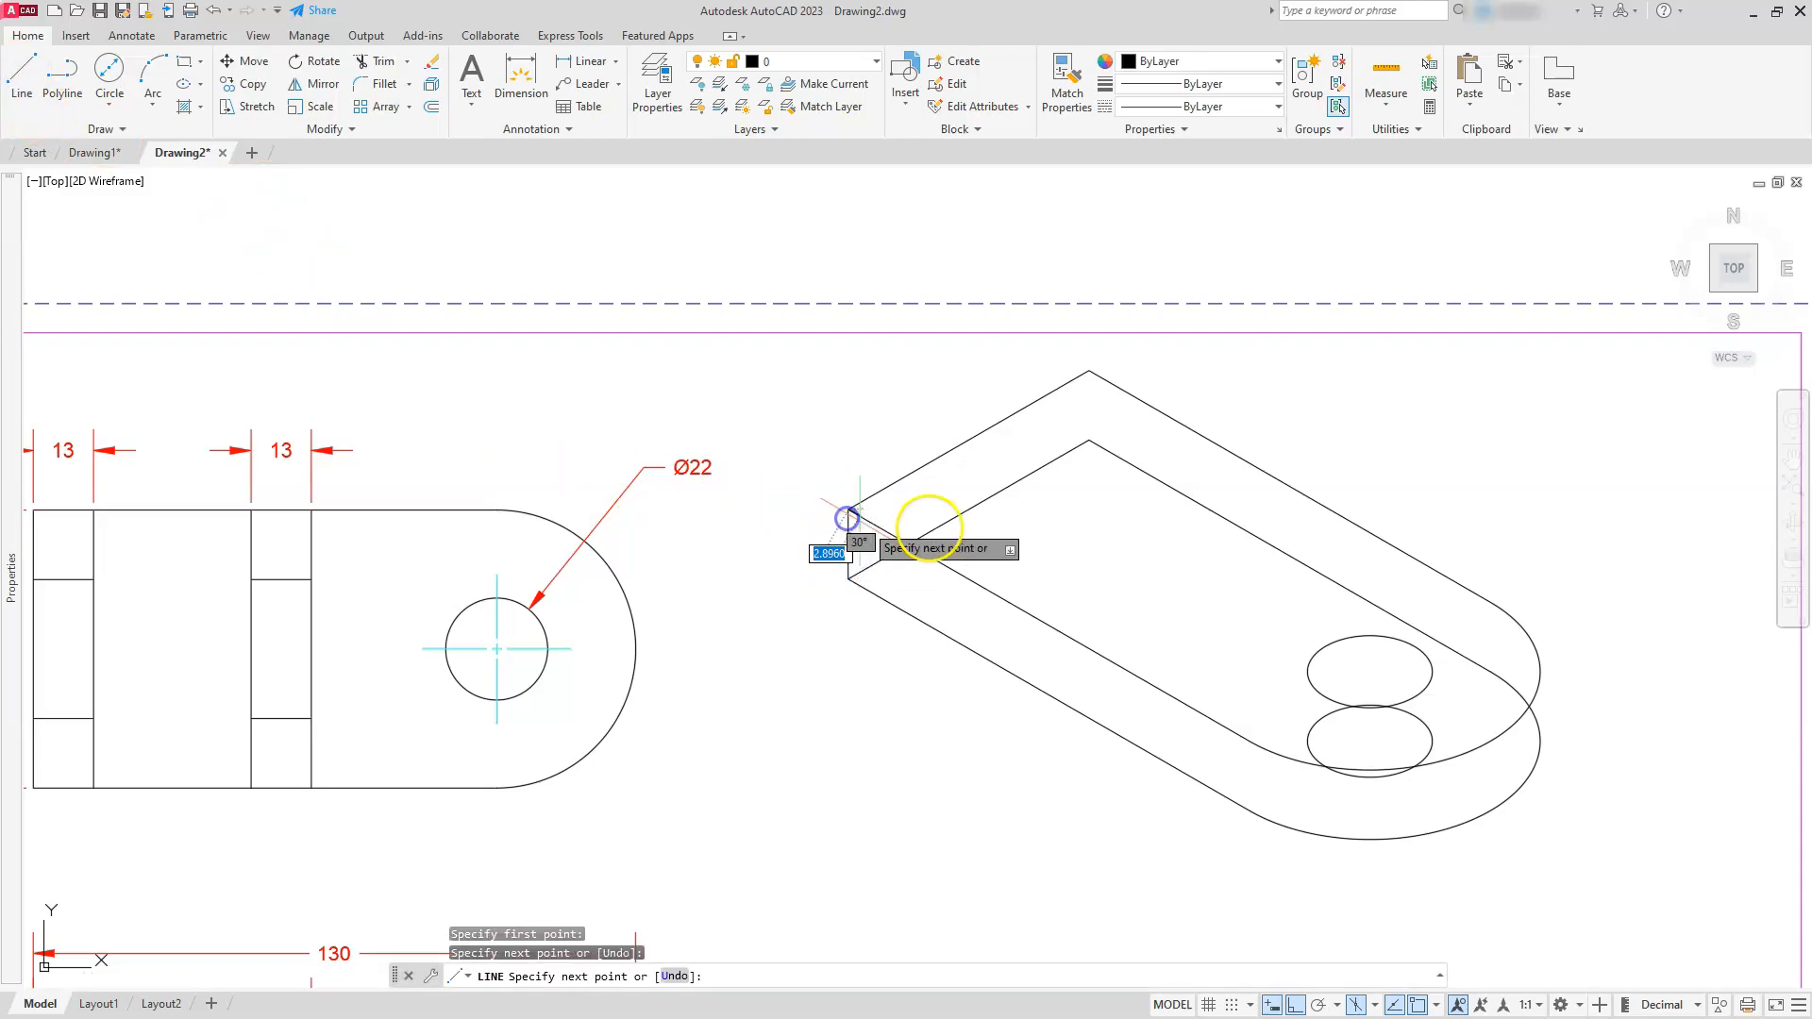
pyautogui.press('Return')
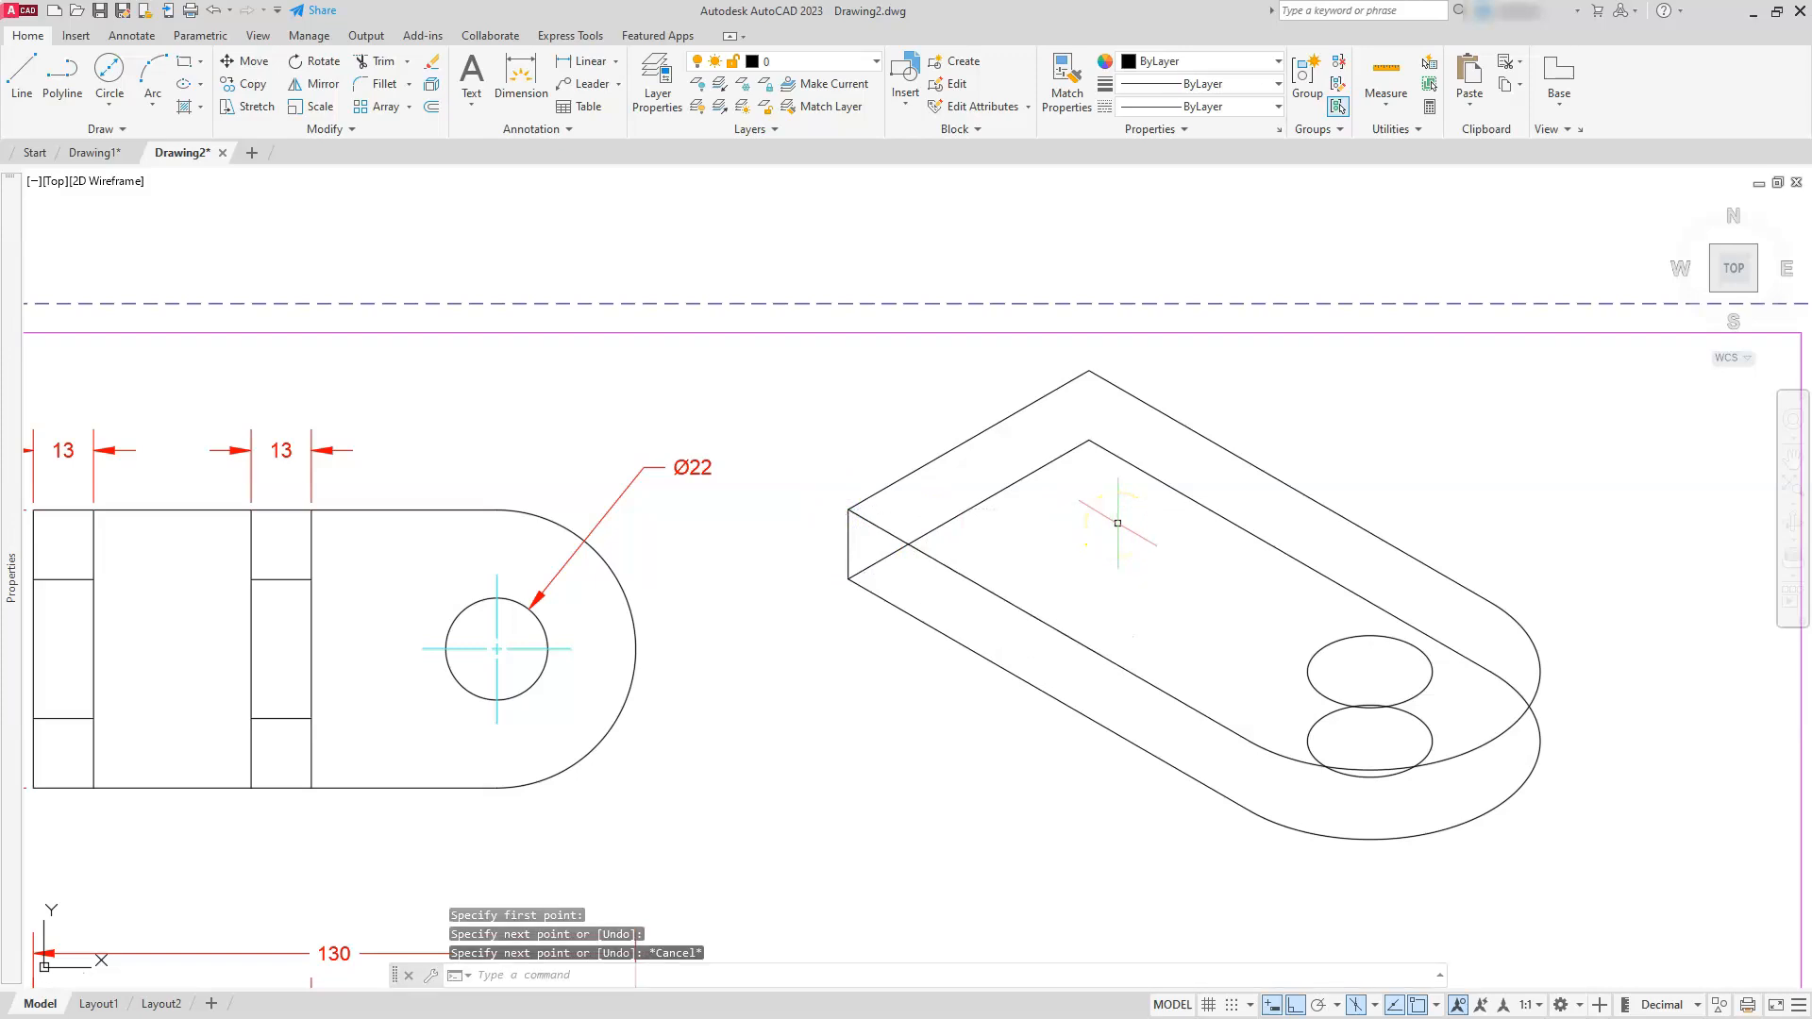
pyautogui.press('Return')
pyautogui.click(1089, 439)
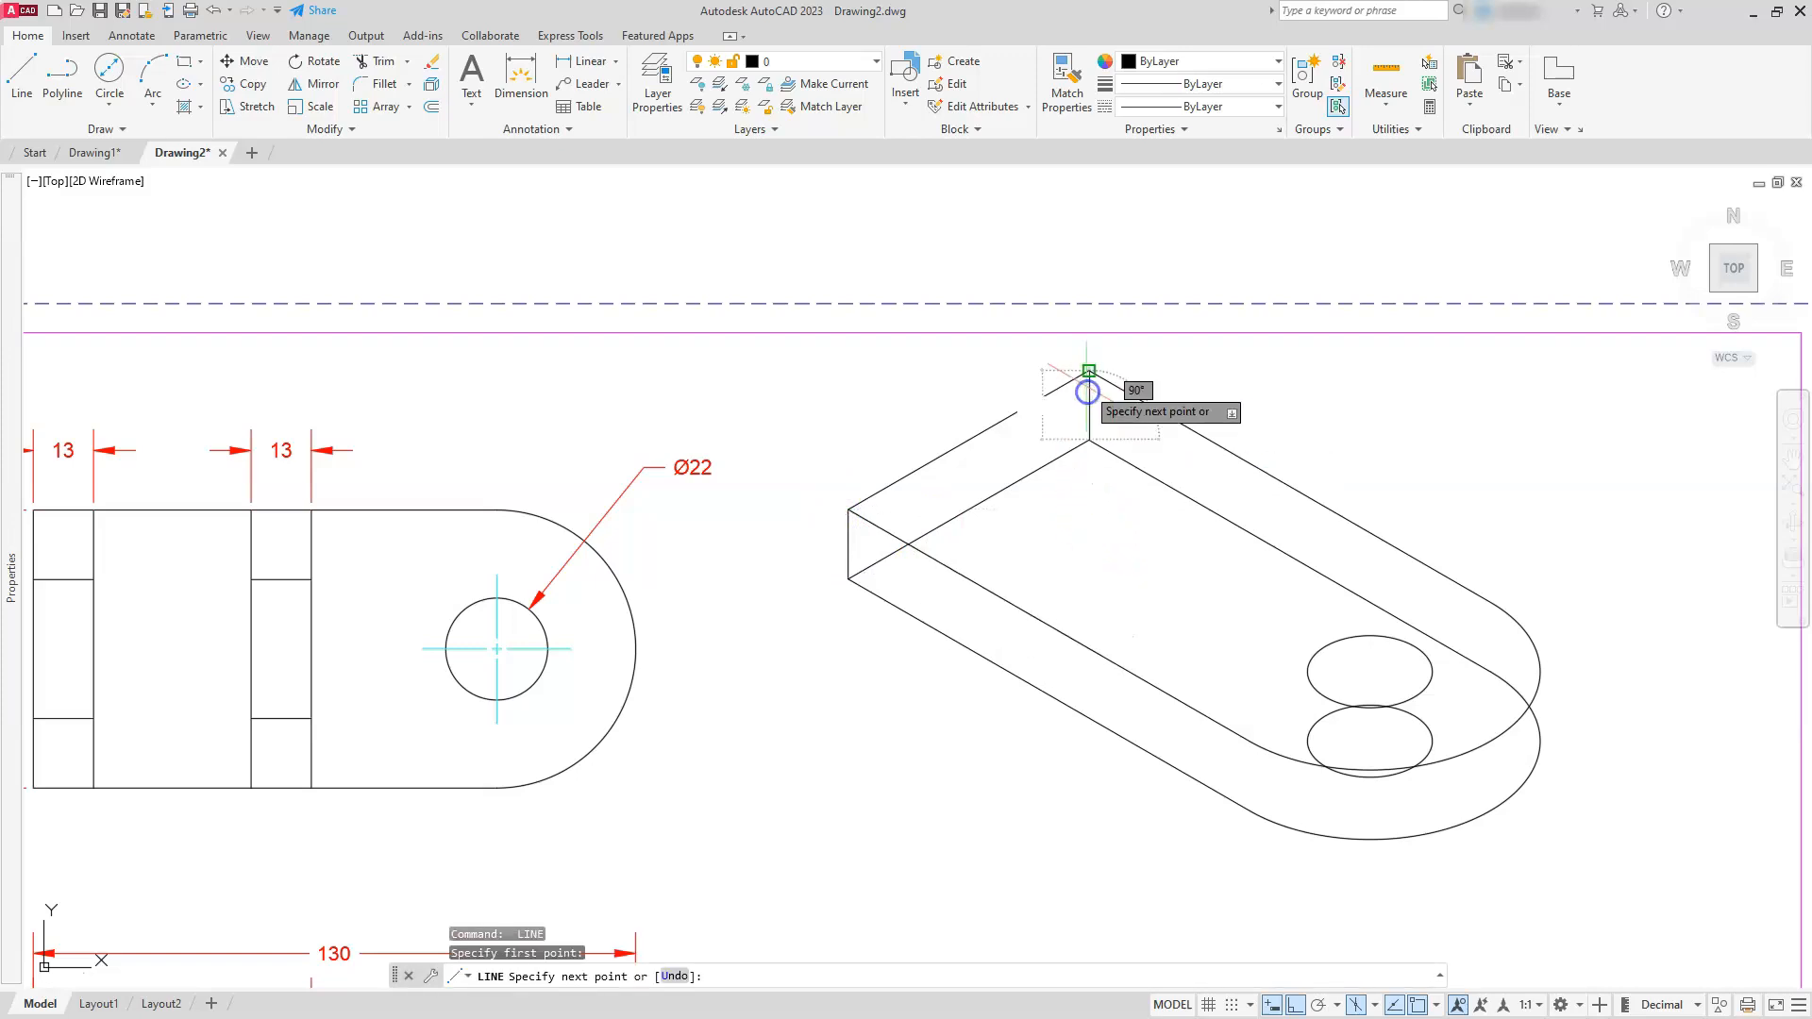
pyautogui.click(1089, 371)
pyautogui.press('Escape')
# - Draw a vertical line joining the outermost points of the lower and upper outlines' rounded ends
pyautogui.press('Return')
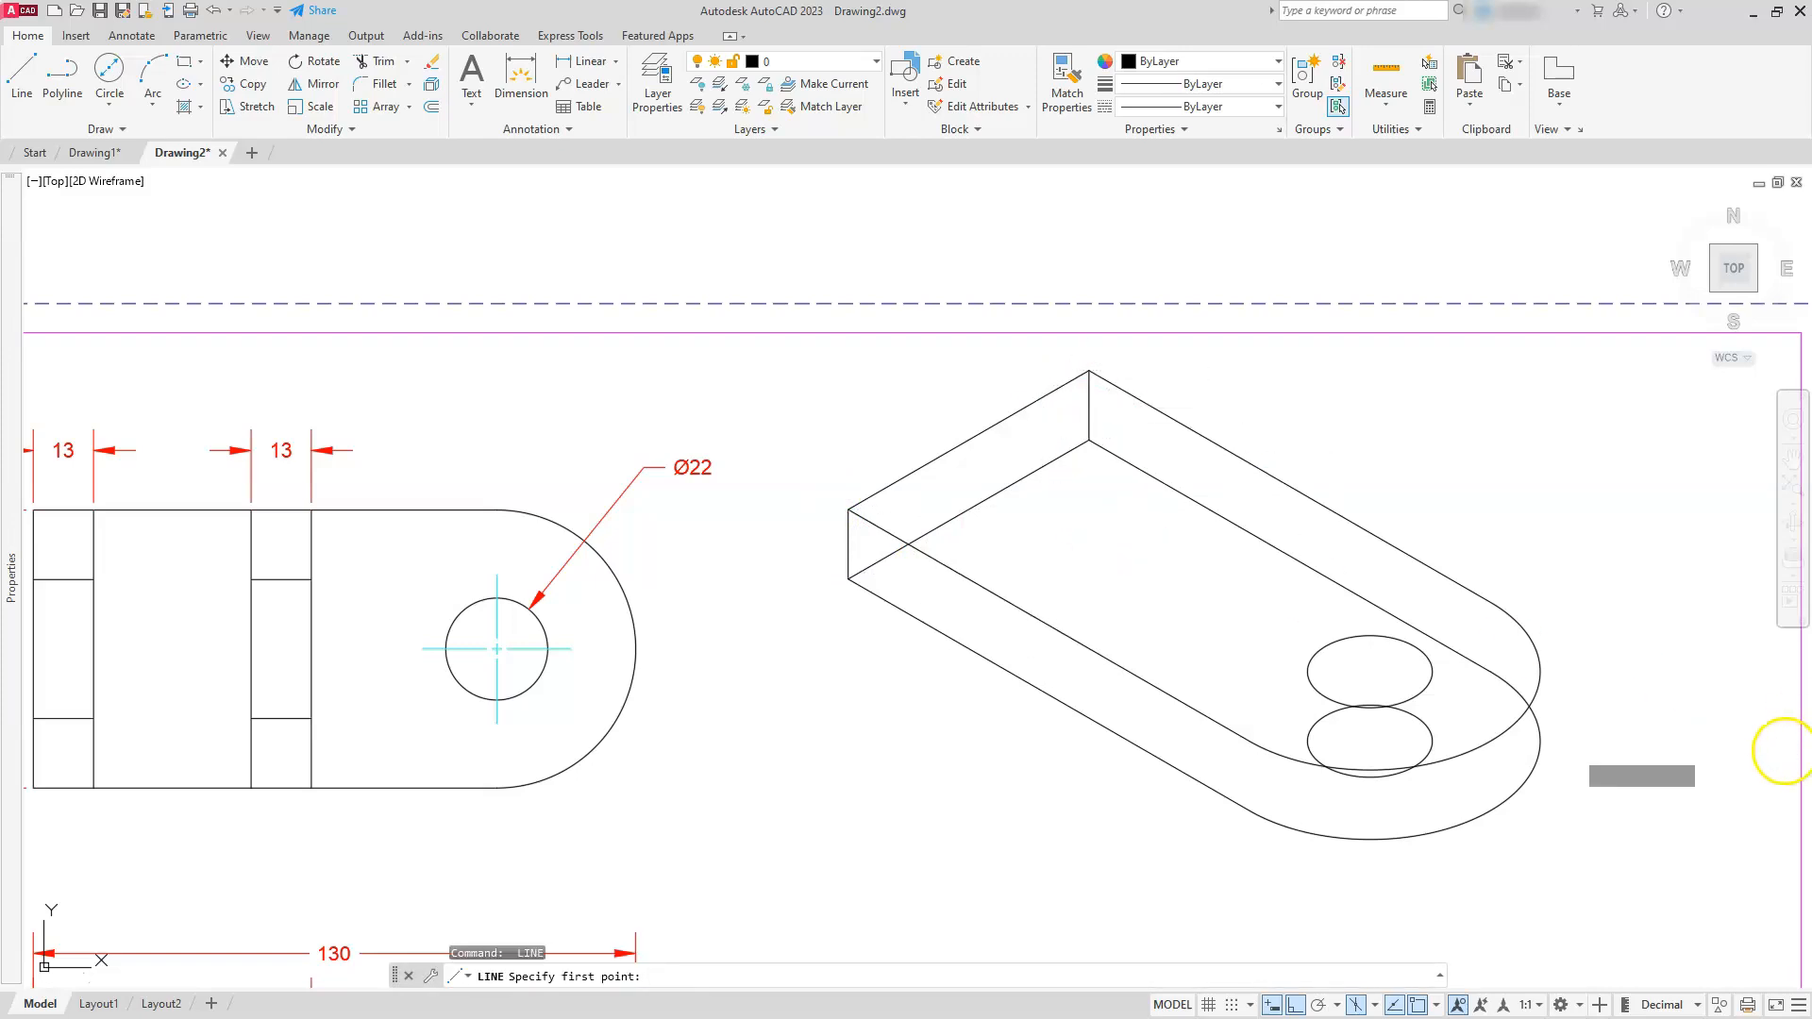
pyautogui.click(1538, 741)
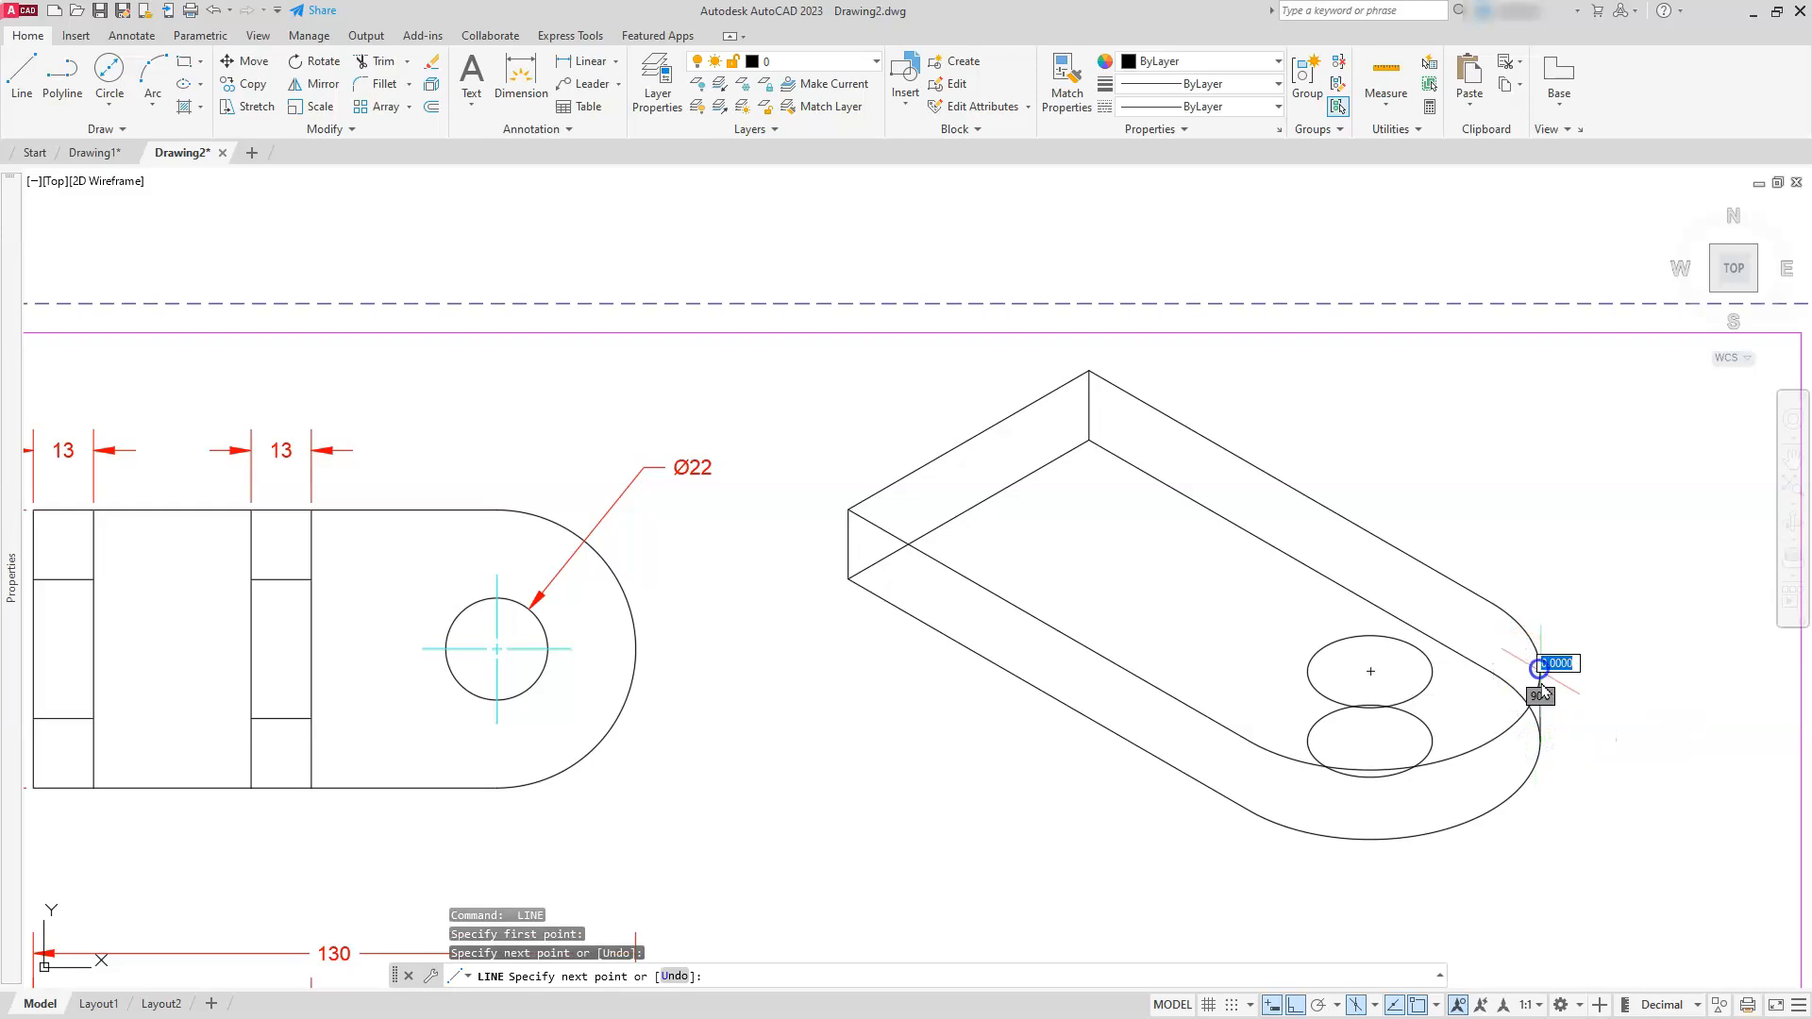
pyautogui.press('Escape')
pyautogui.press('Escape')
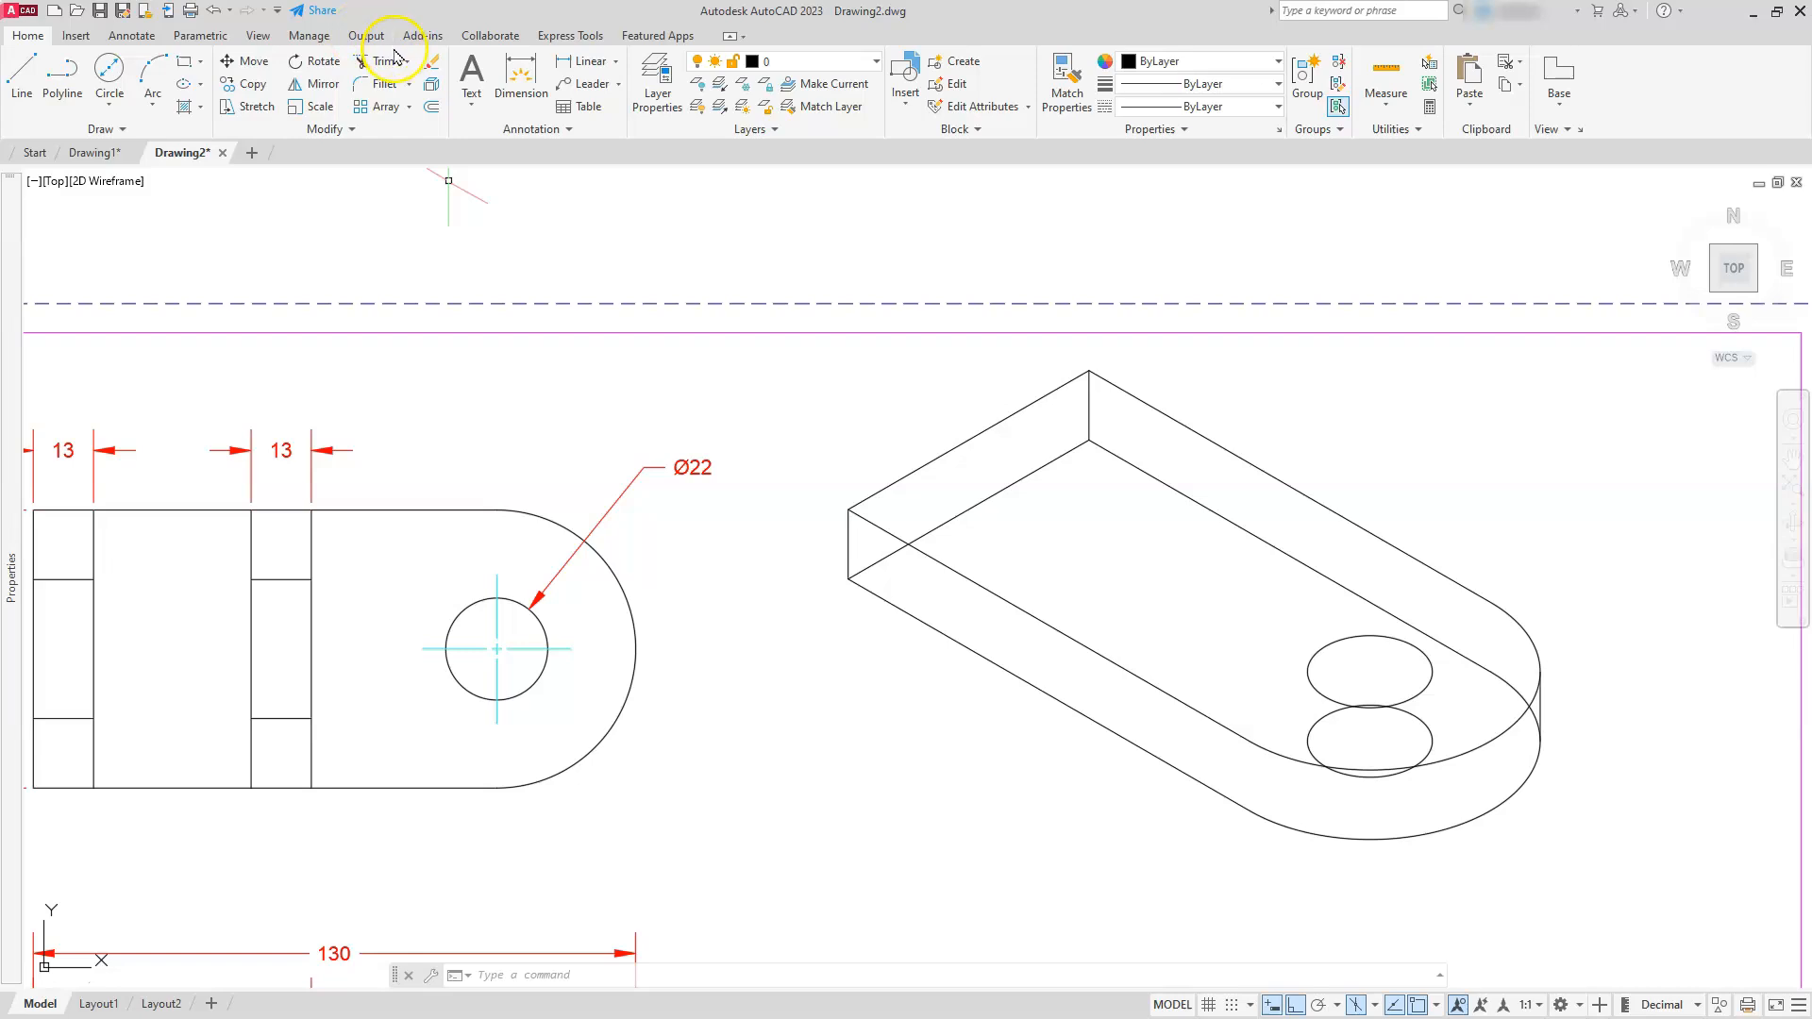
# - Trim the hidden portions of the lower hole ellipse and of the lower outline's arc at the rounded end
pyautogui.click(369, 64)
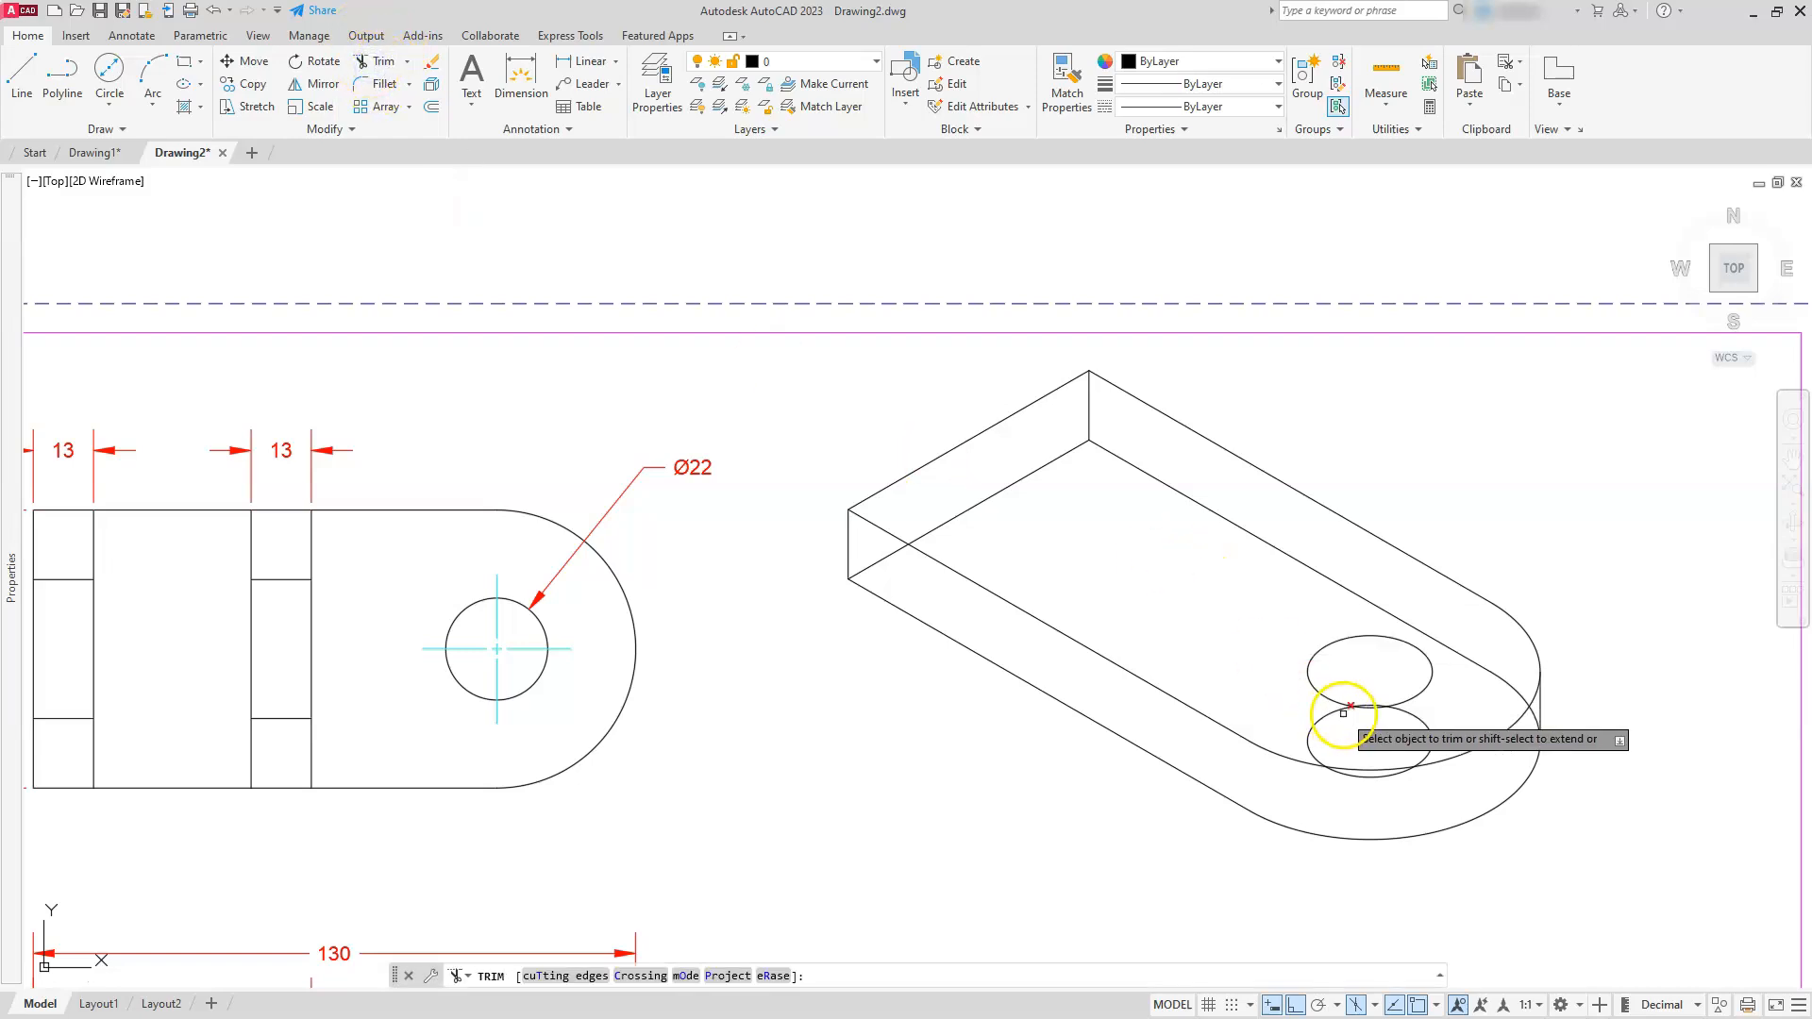
pyautogui.click(1361, 777)
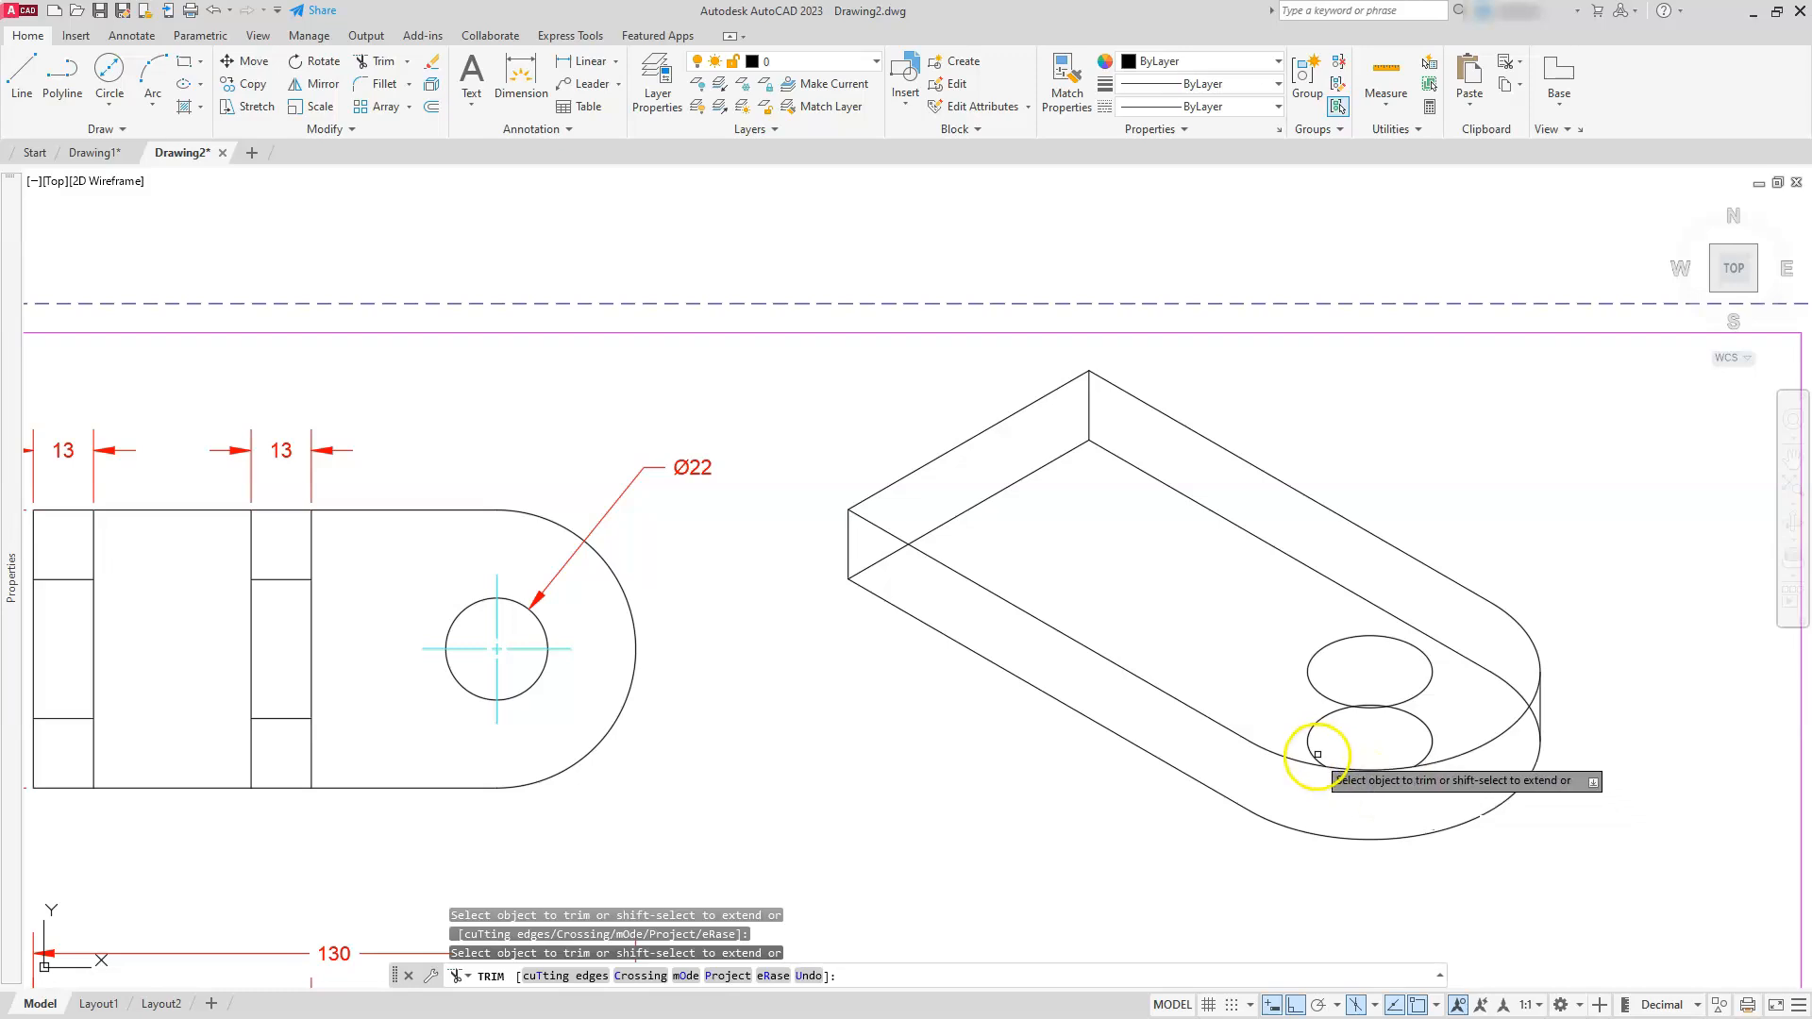
pyautogui.click(1431, 747)
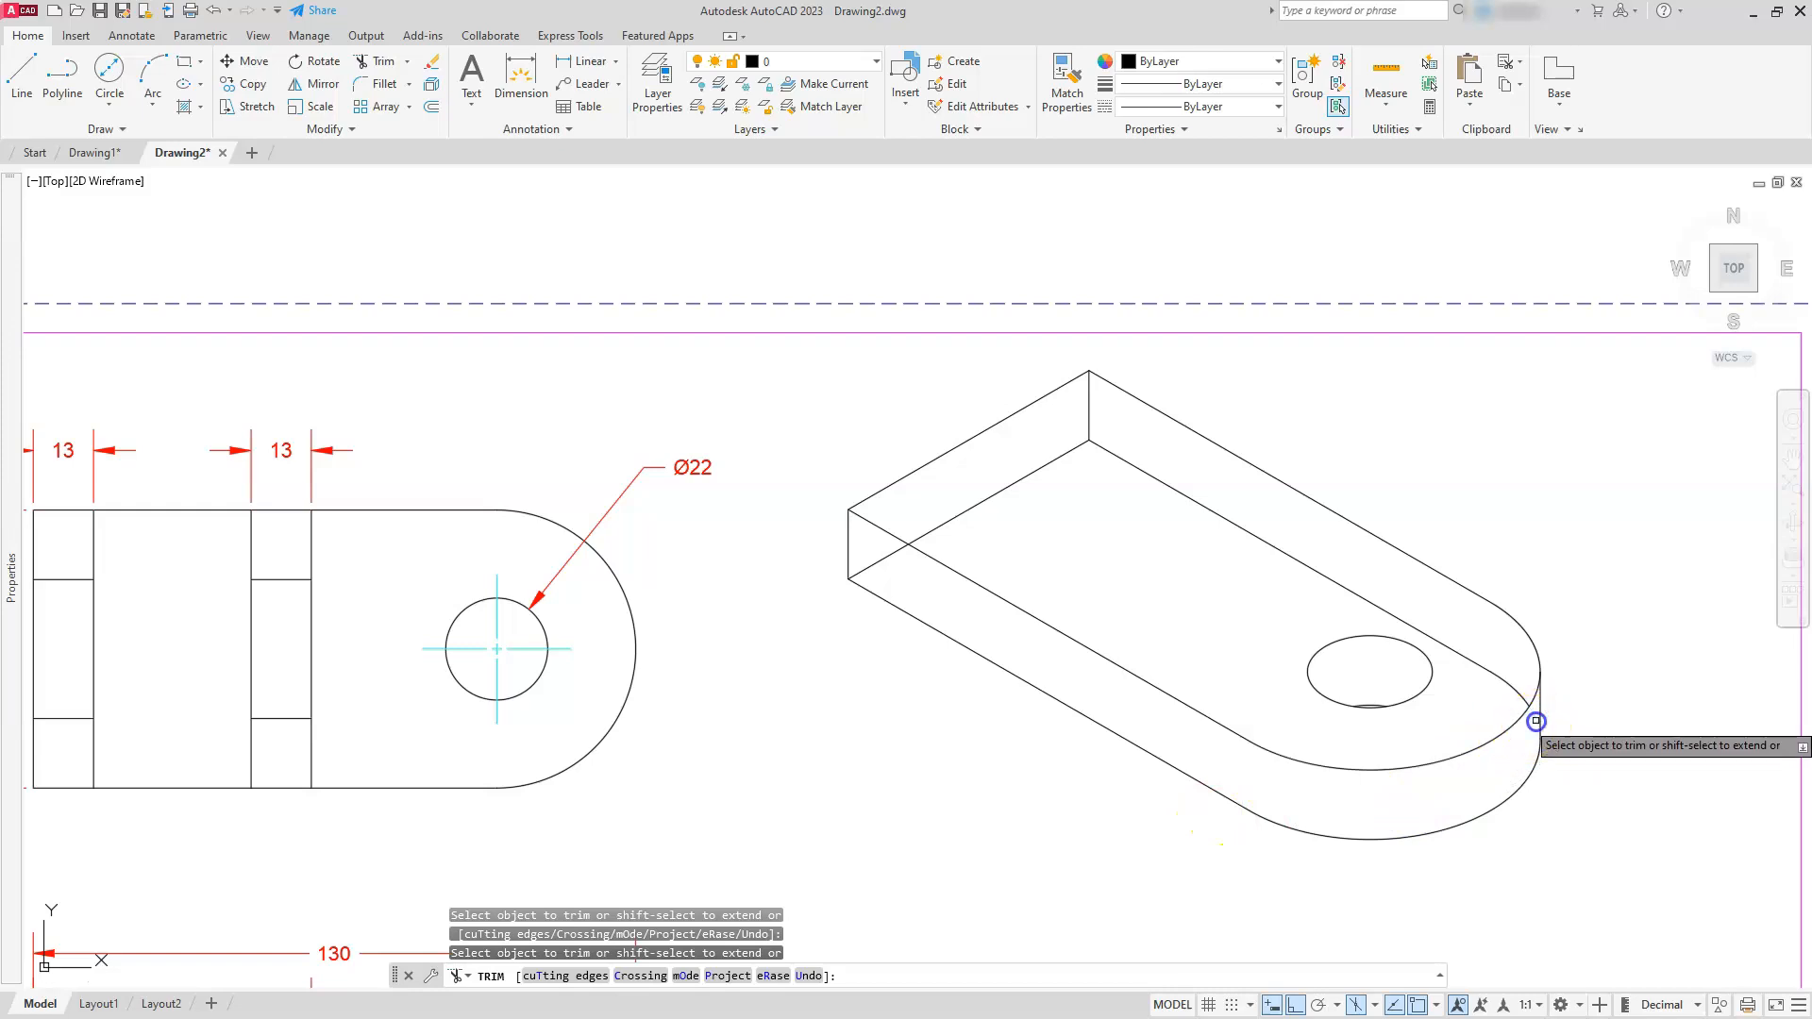
pyautogui.click(1535, 721)
pyautogui.click(1519, 696)
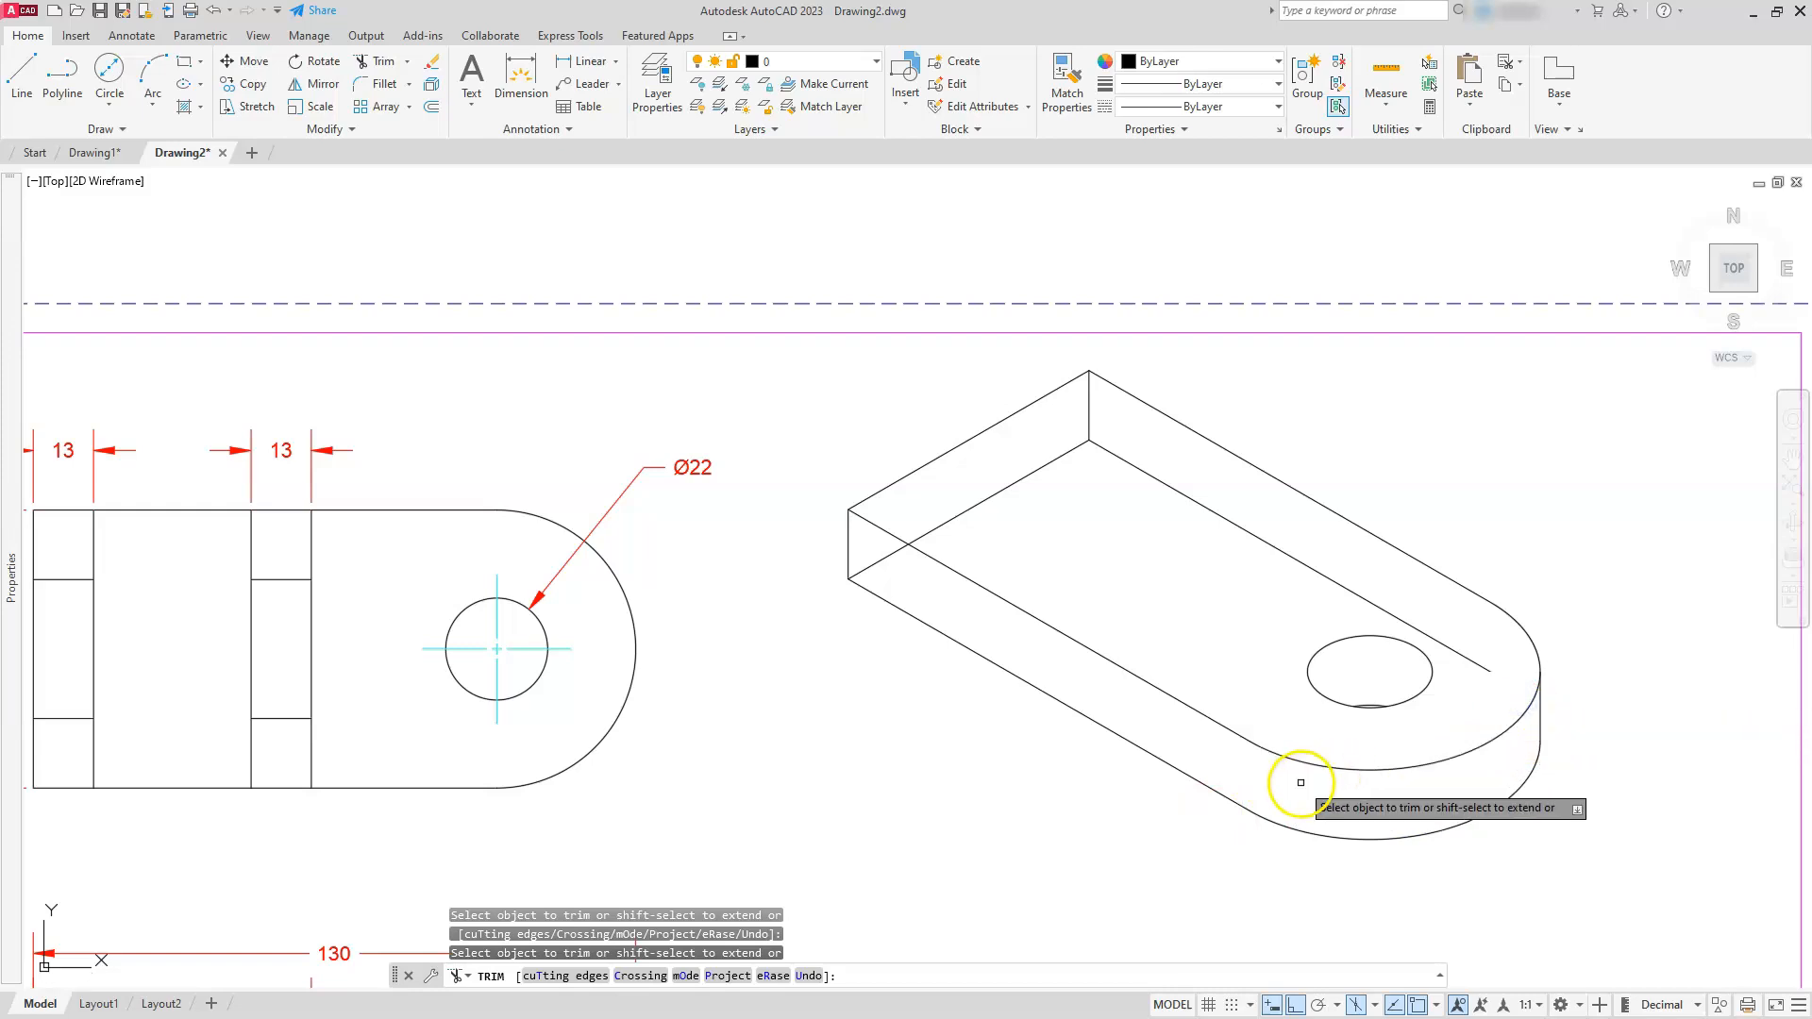
# - Trim away the base's hidden lower rear edges and the vertical line at its rear corner
pyautogui.click(1287, 556)
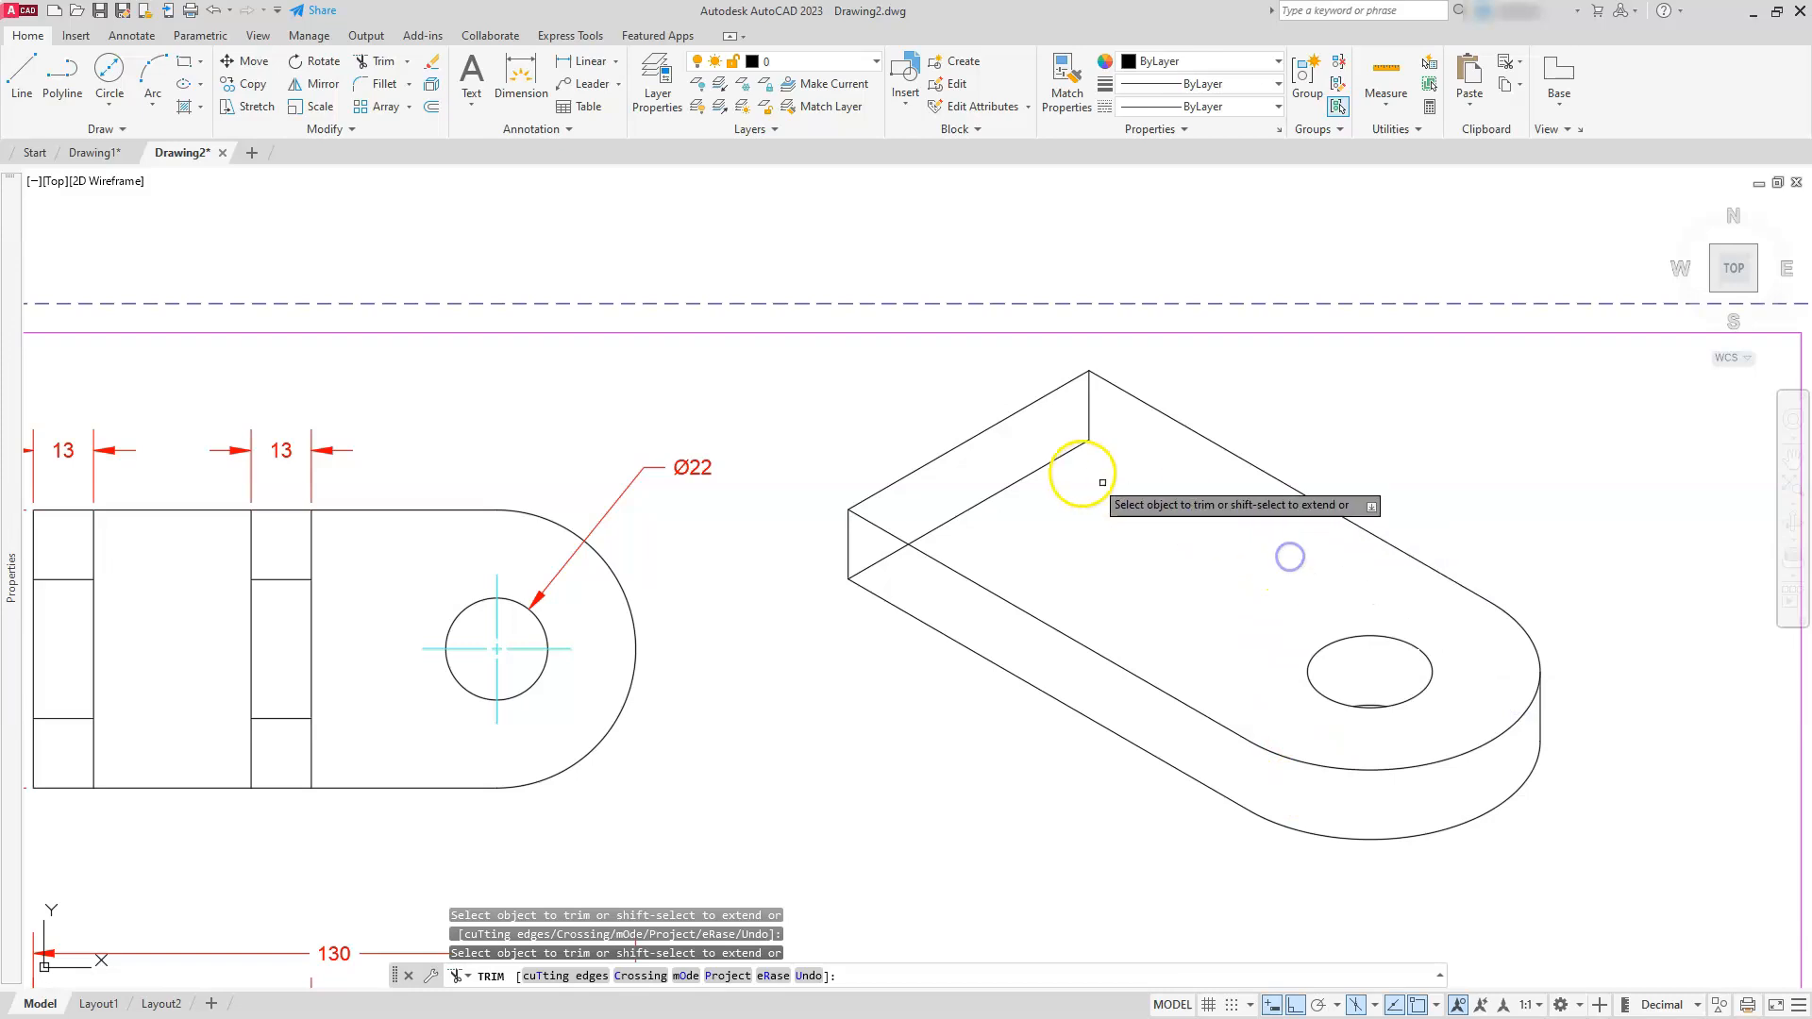
pyautogui.click(1064, 454)
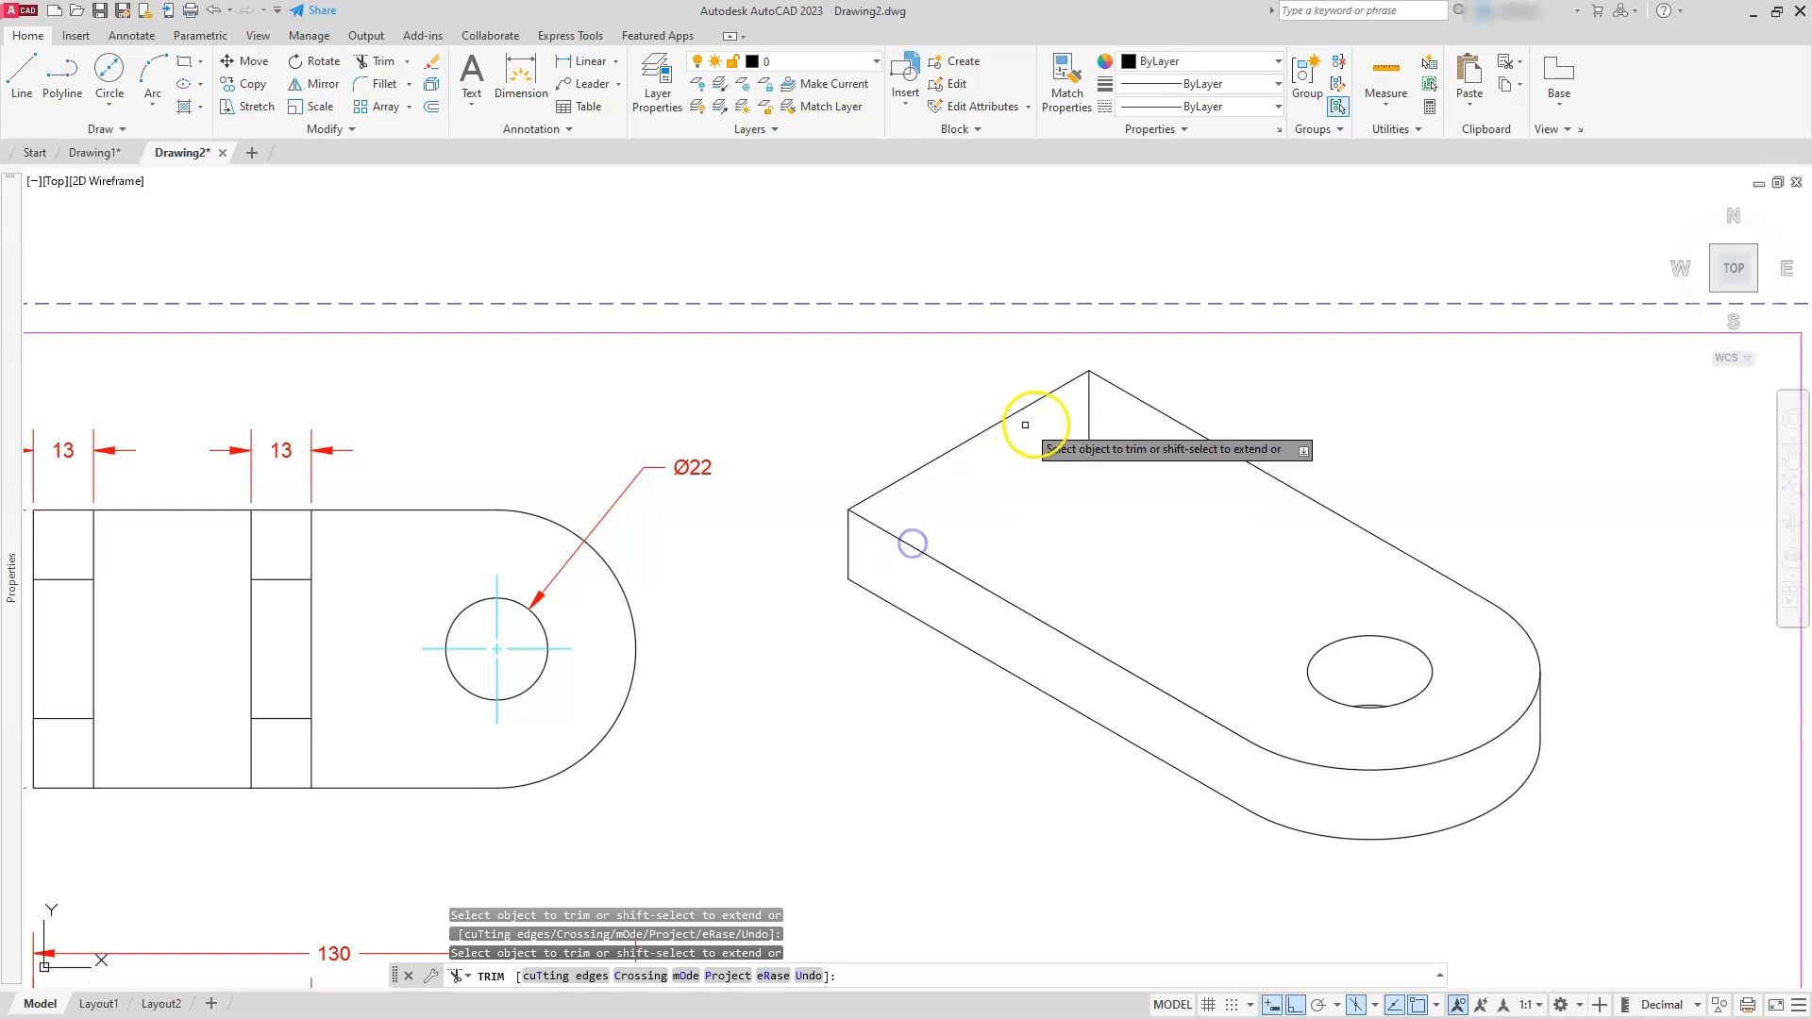
pyautogui.click(1088, 424)
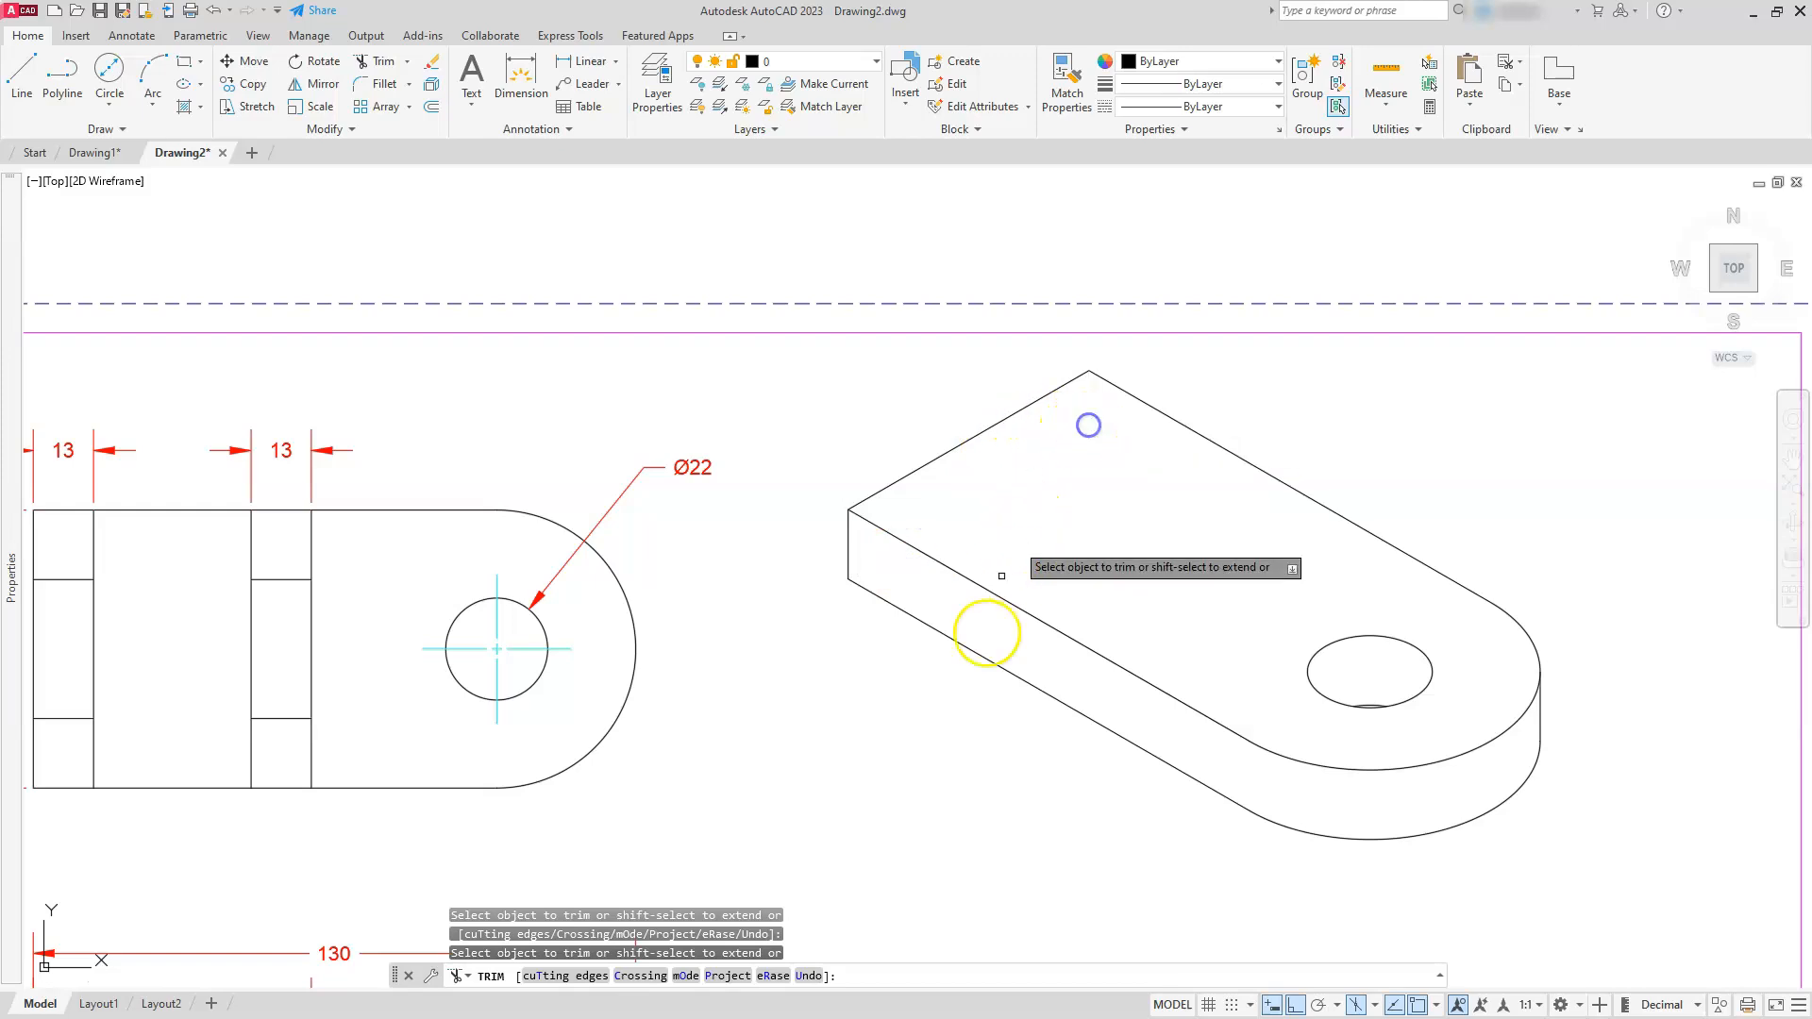
pyautogui.press('Escape')
pyautogui.press('Escape')
pyautogui.press('Escape')
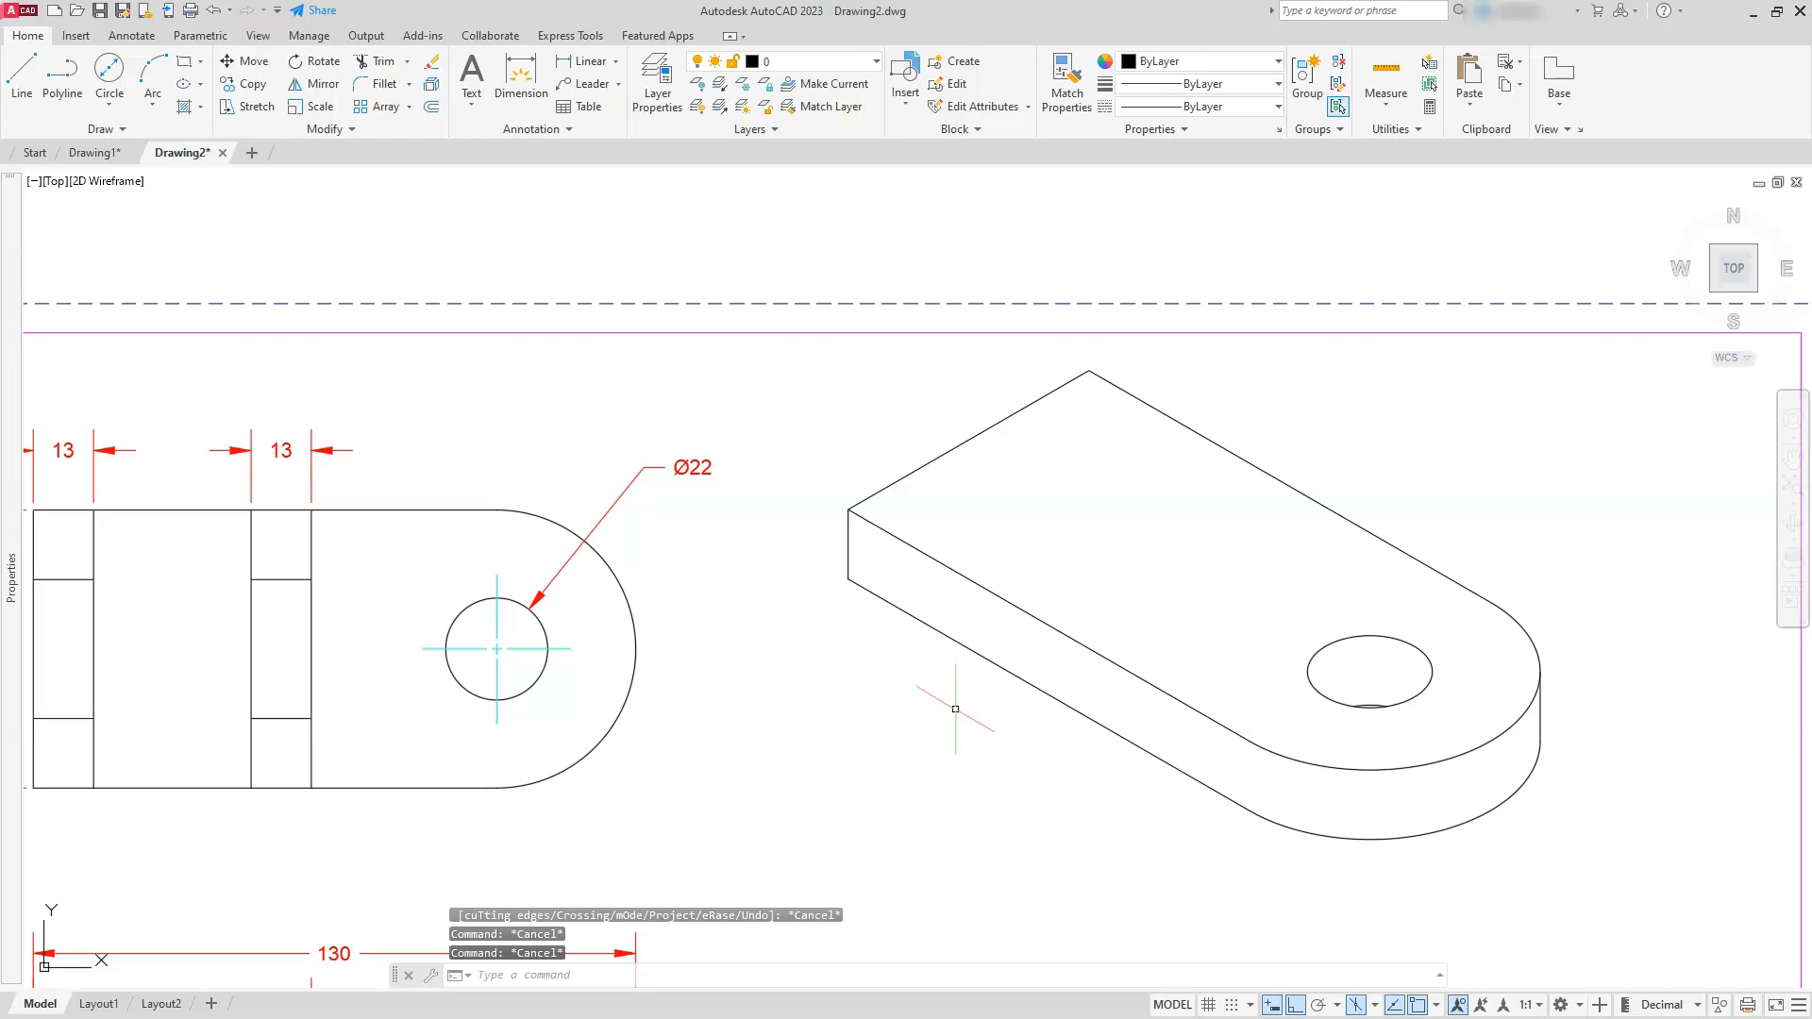
# - Copy the straight end edge of the base's top face 60 units along its length toward the rounded end
pyautogui.scroll(-5, 955, 709)
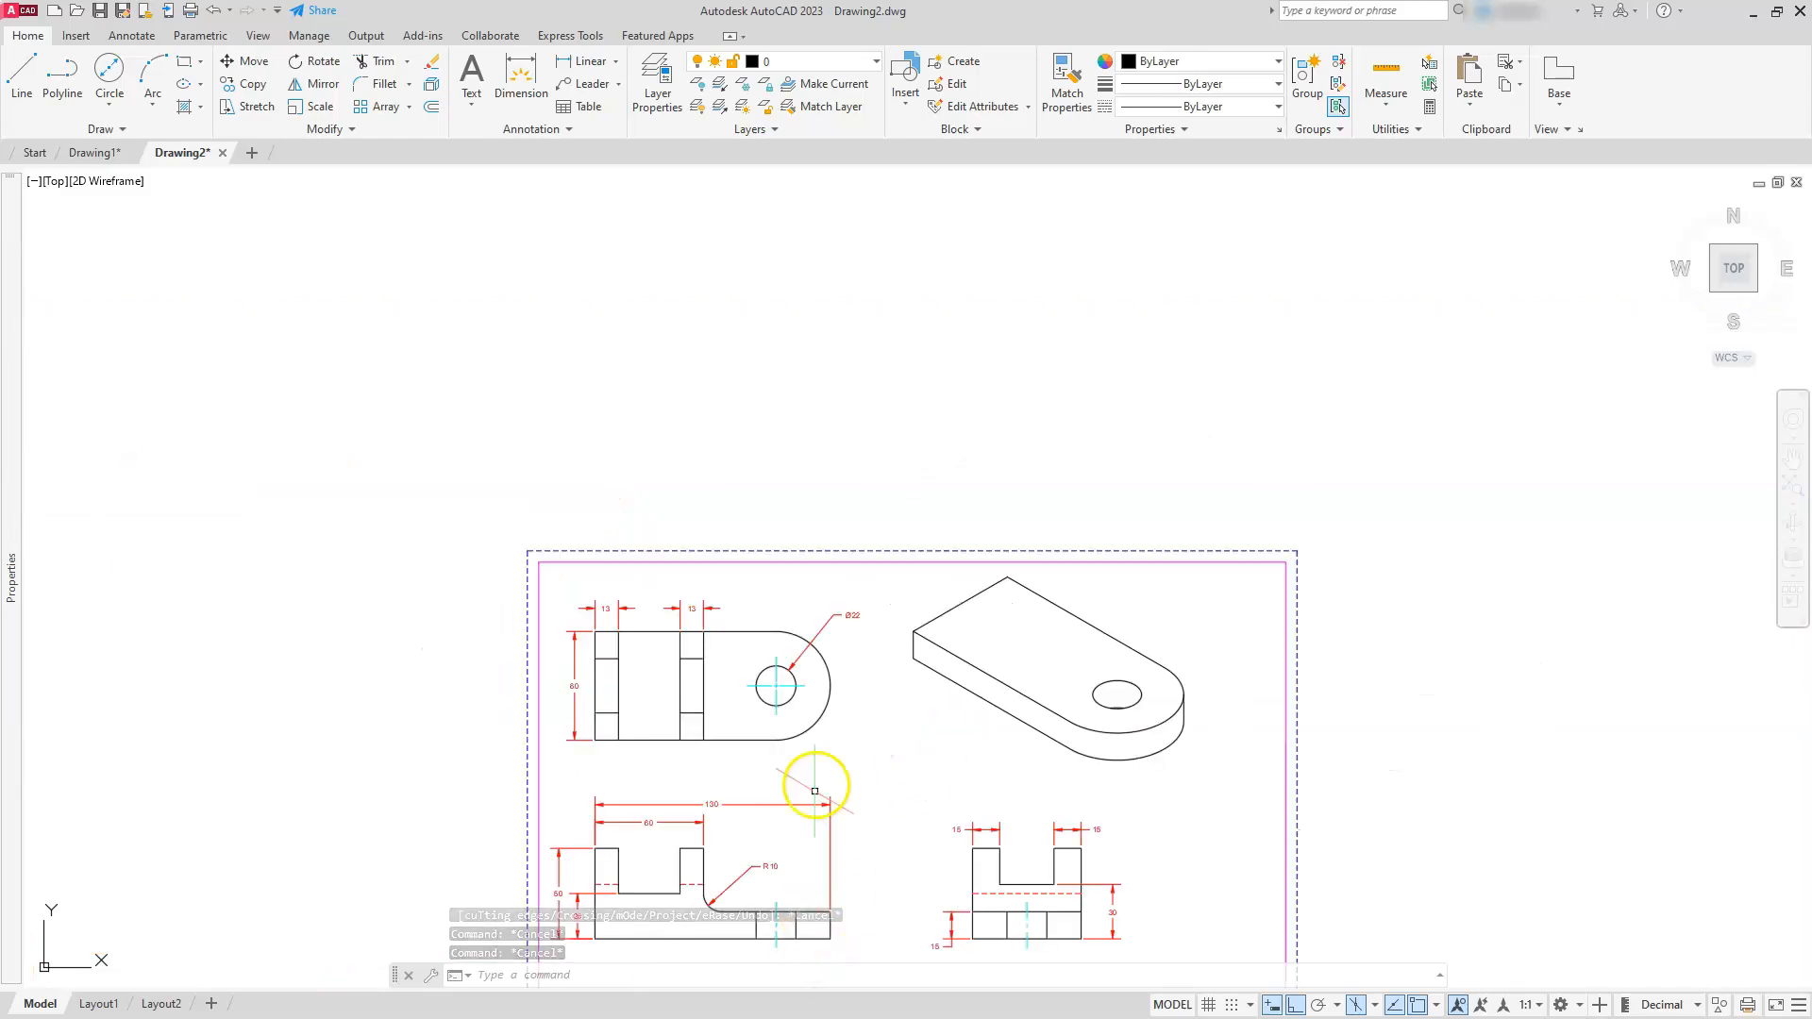
pyautogui.scroll(3, 850, 641)
pyautogui.scroll(3, 717, 746)
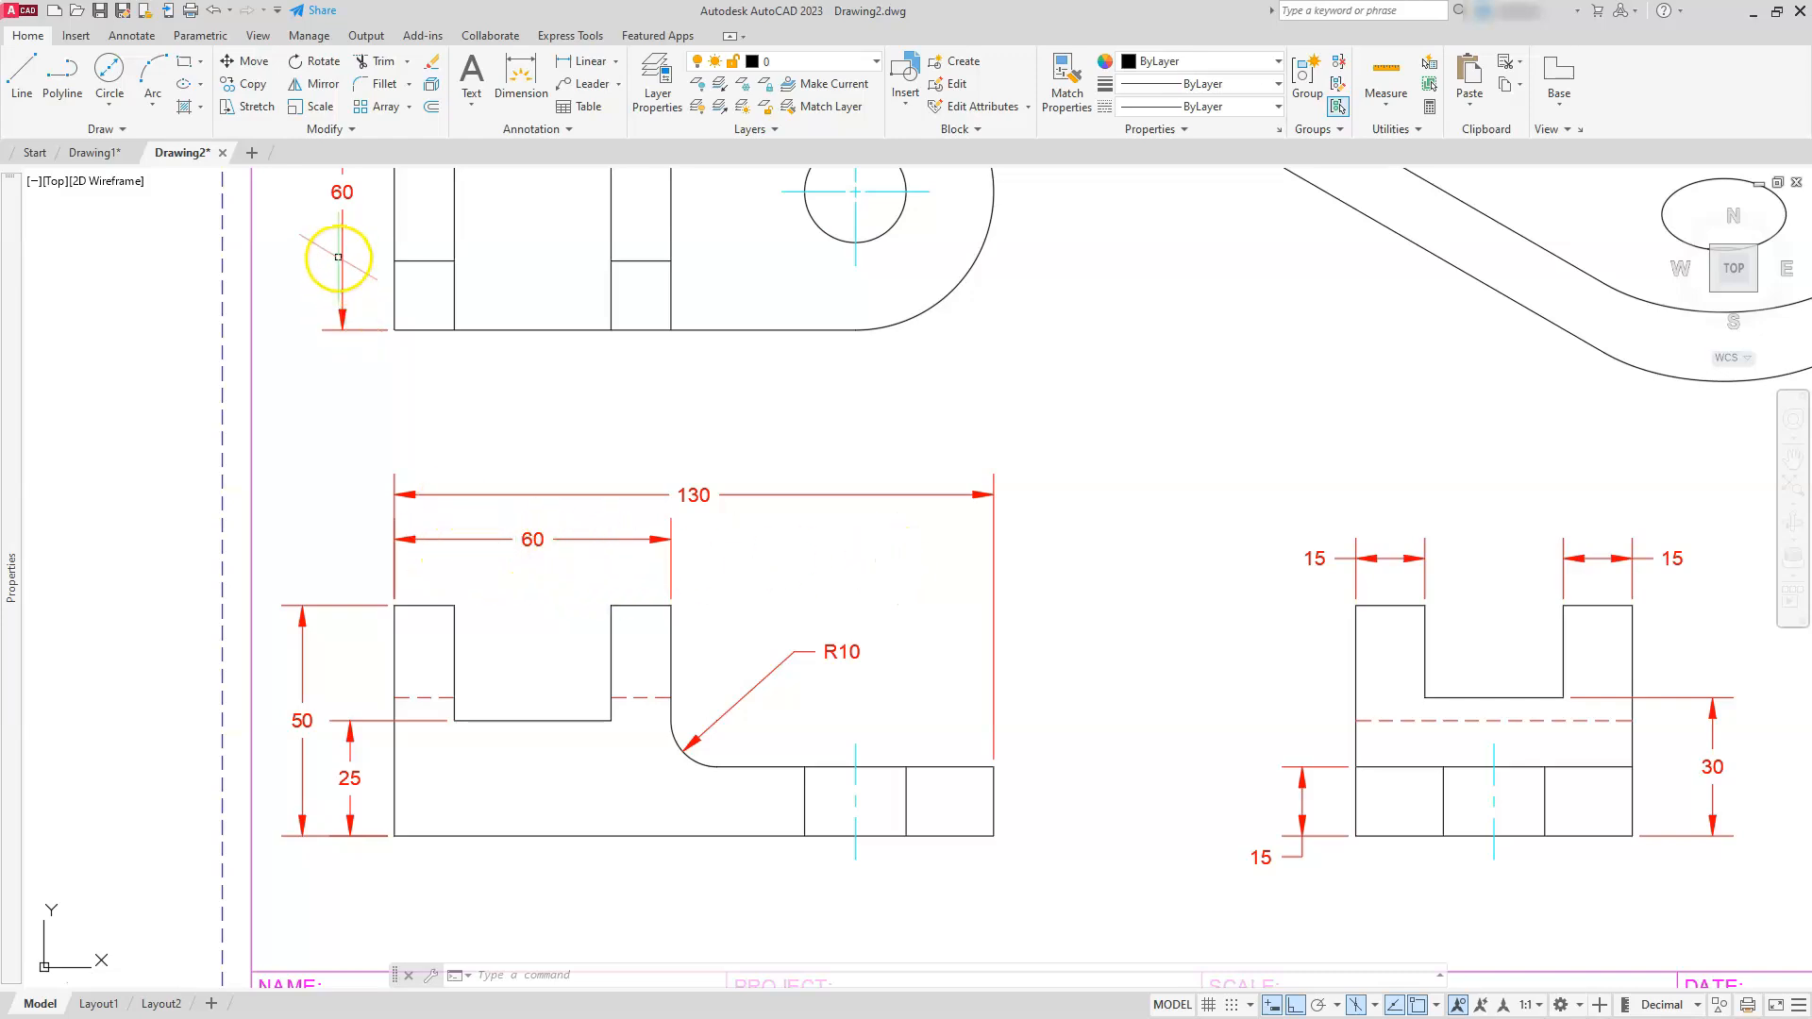
pyautogui.scroll(-6, 473, 433)
pyautogui.scroll(6, 740, 352)
pyautogui.moveTo(761, 481); pyautogui.dragTo(760, 568, button='middle')
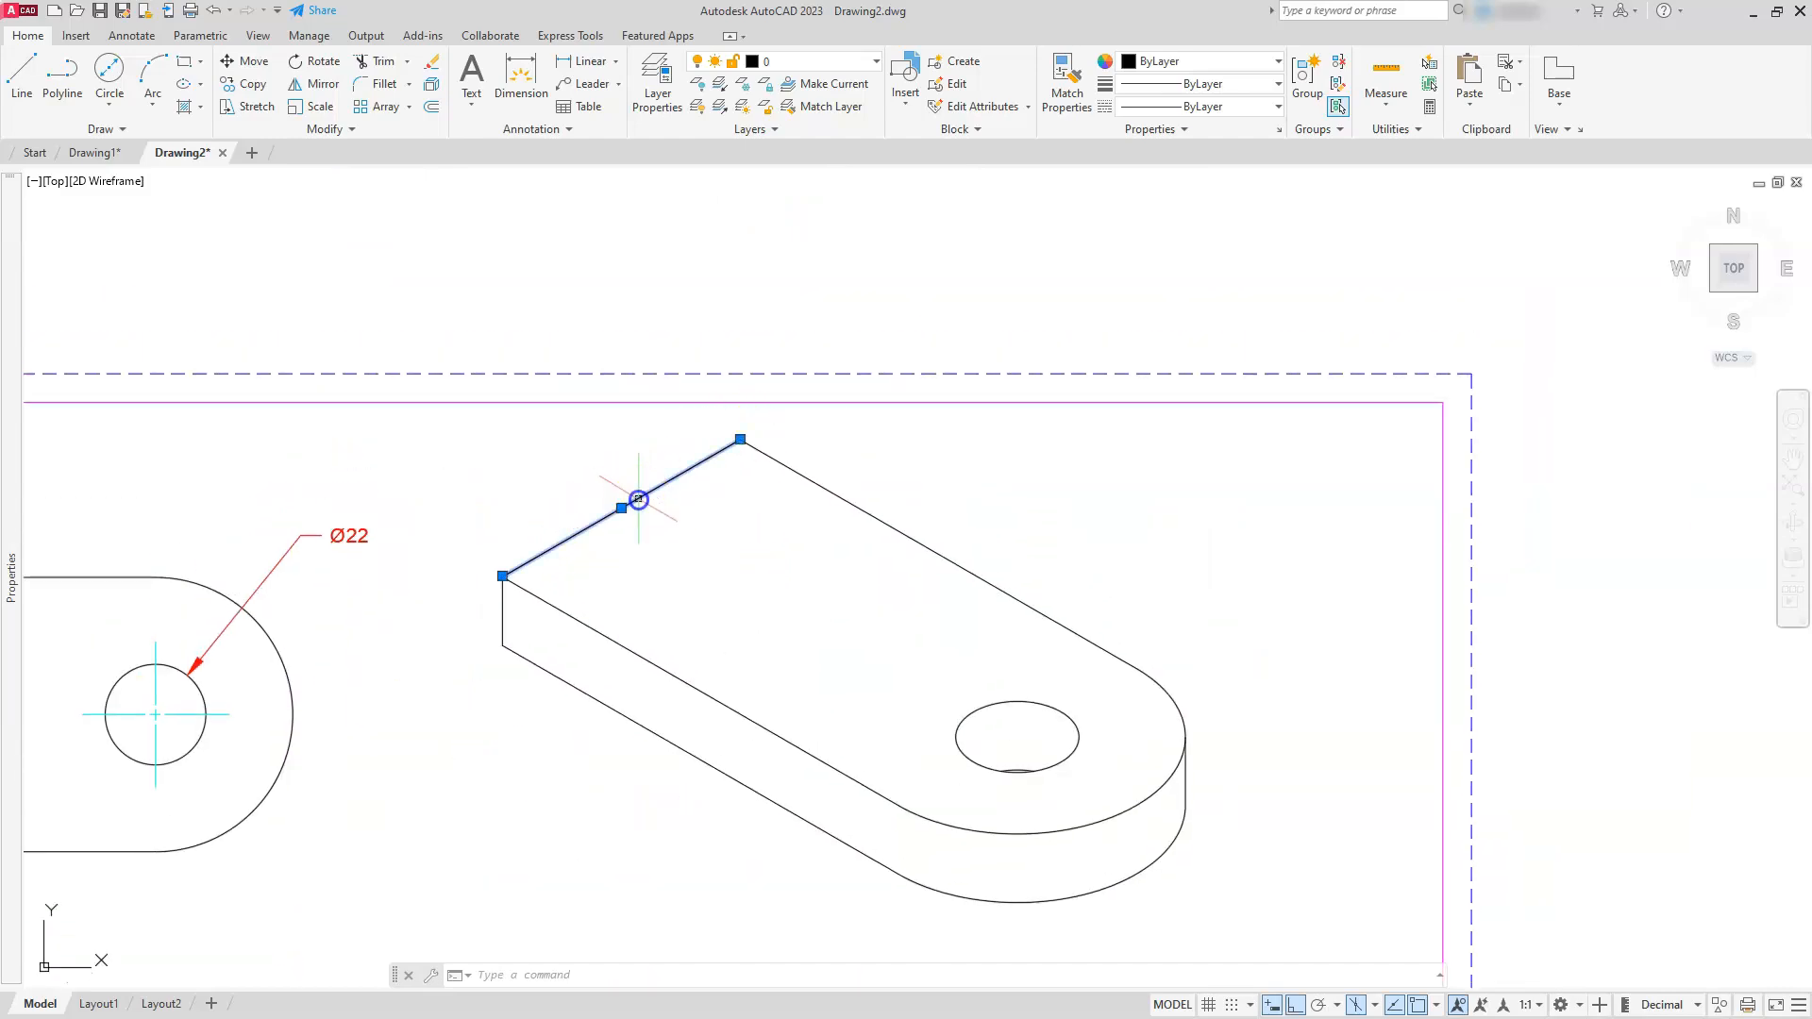
pyautogui.click(262, 90)
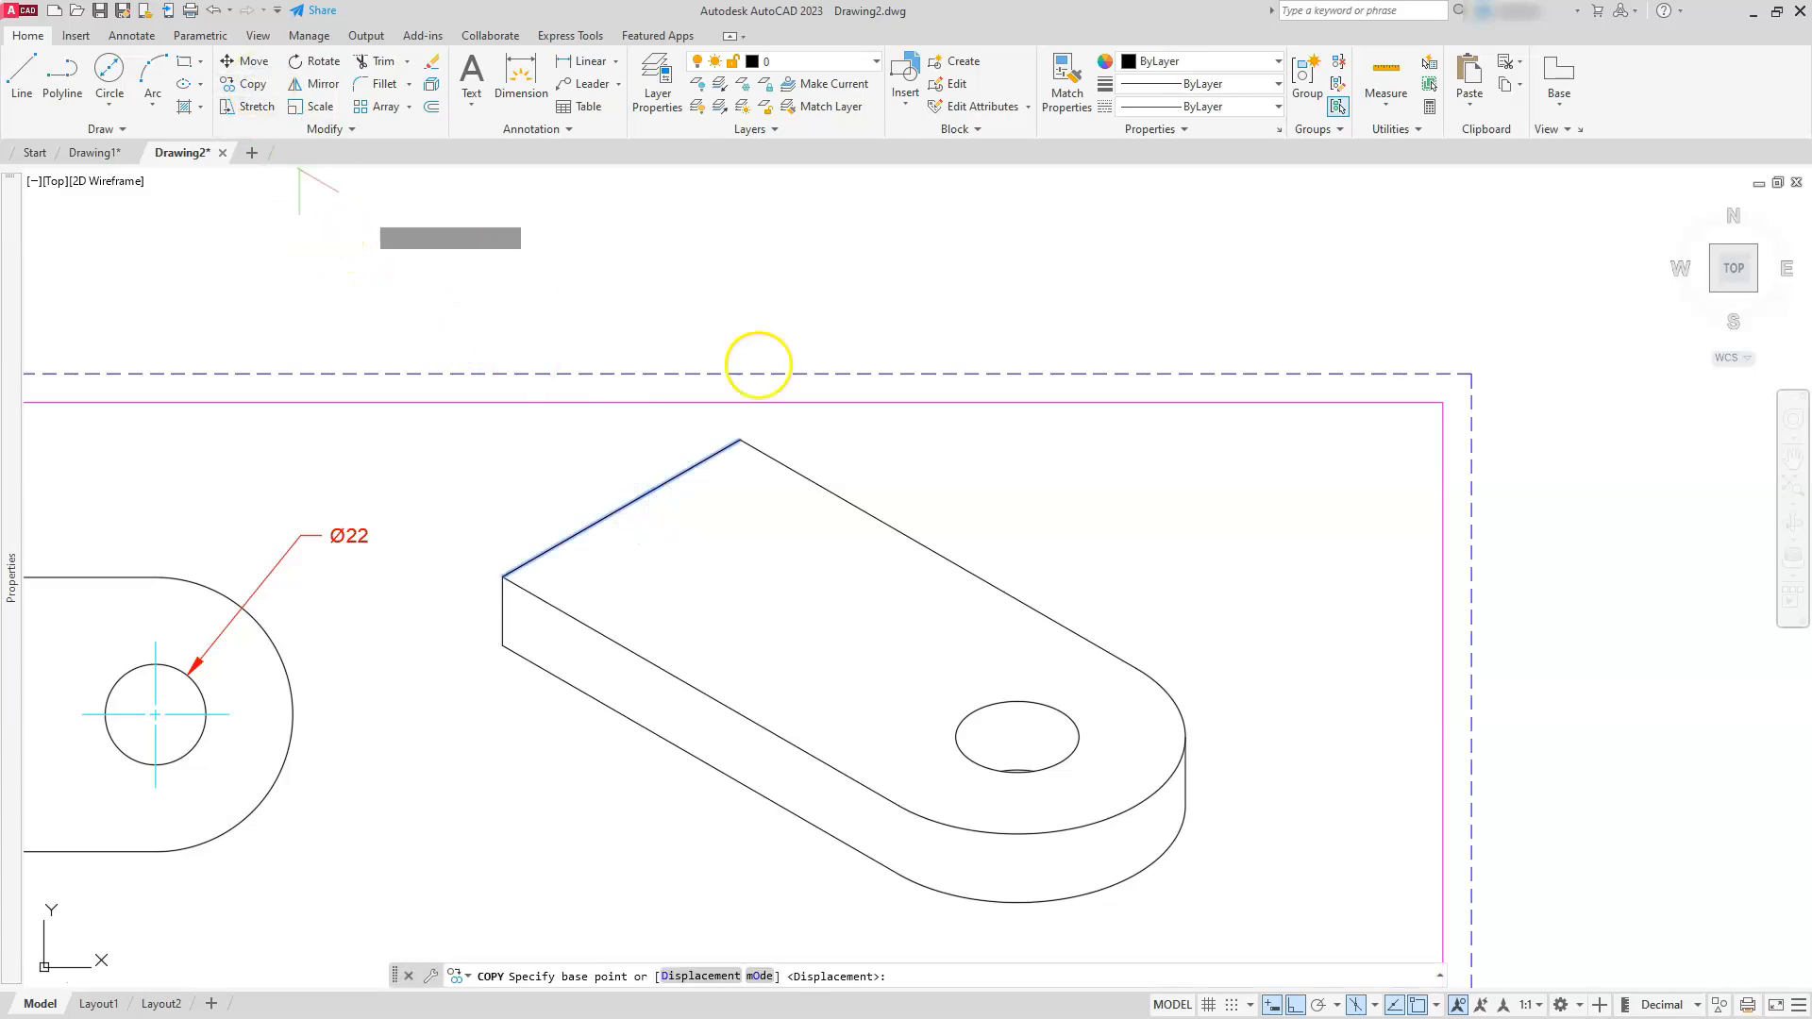
pyautogui.click(1134, 515)
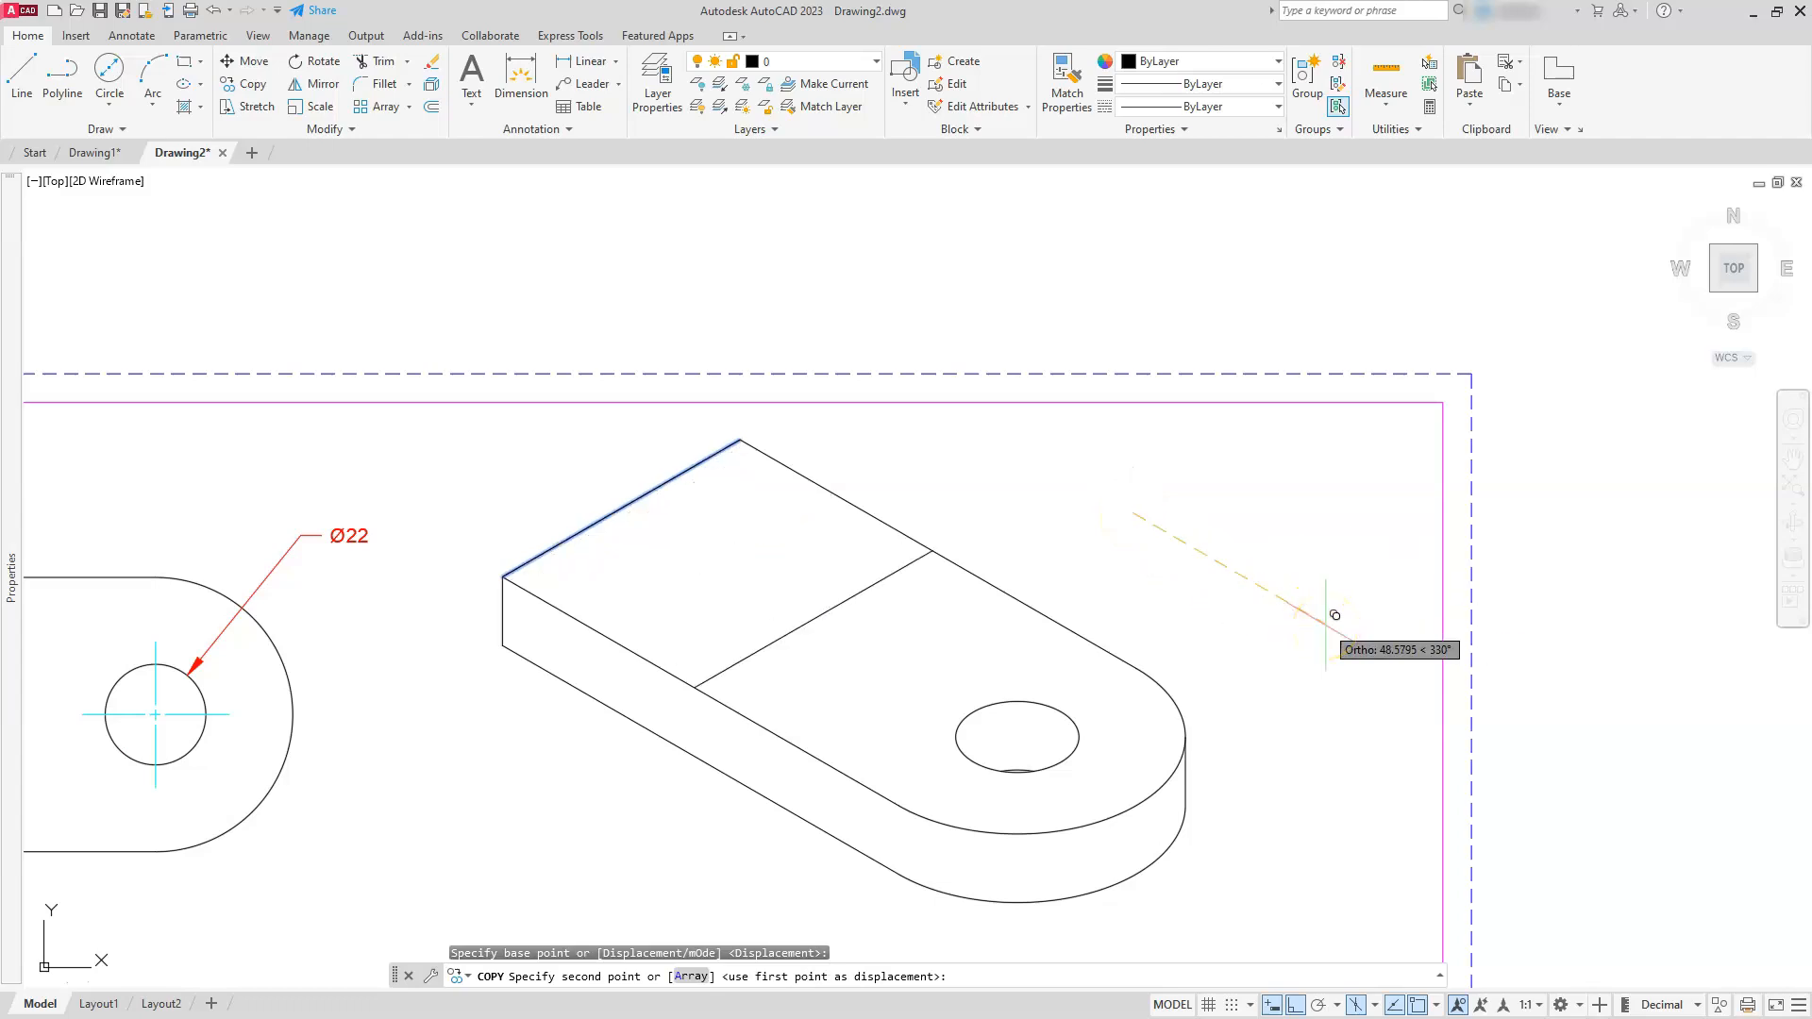
pyautogui.write('60')
pyautogui.press('Return')
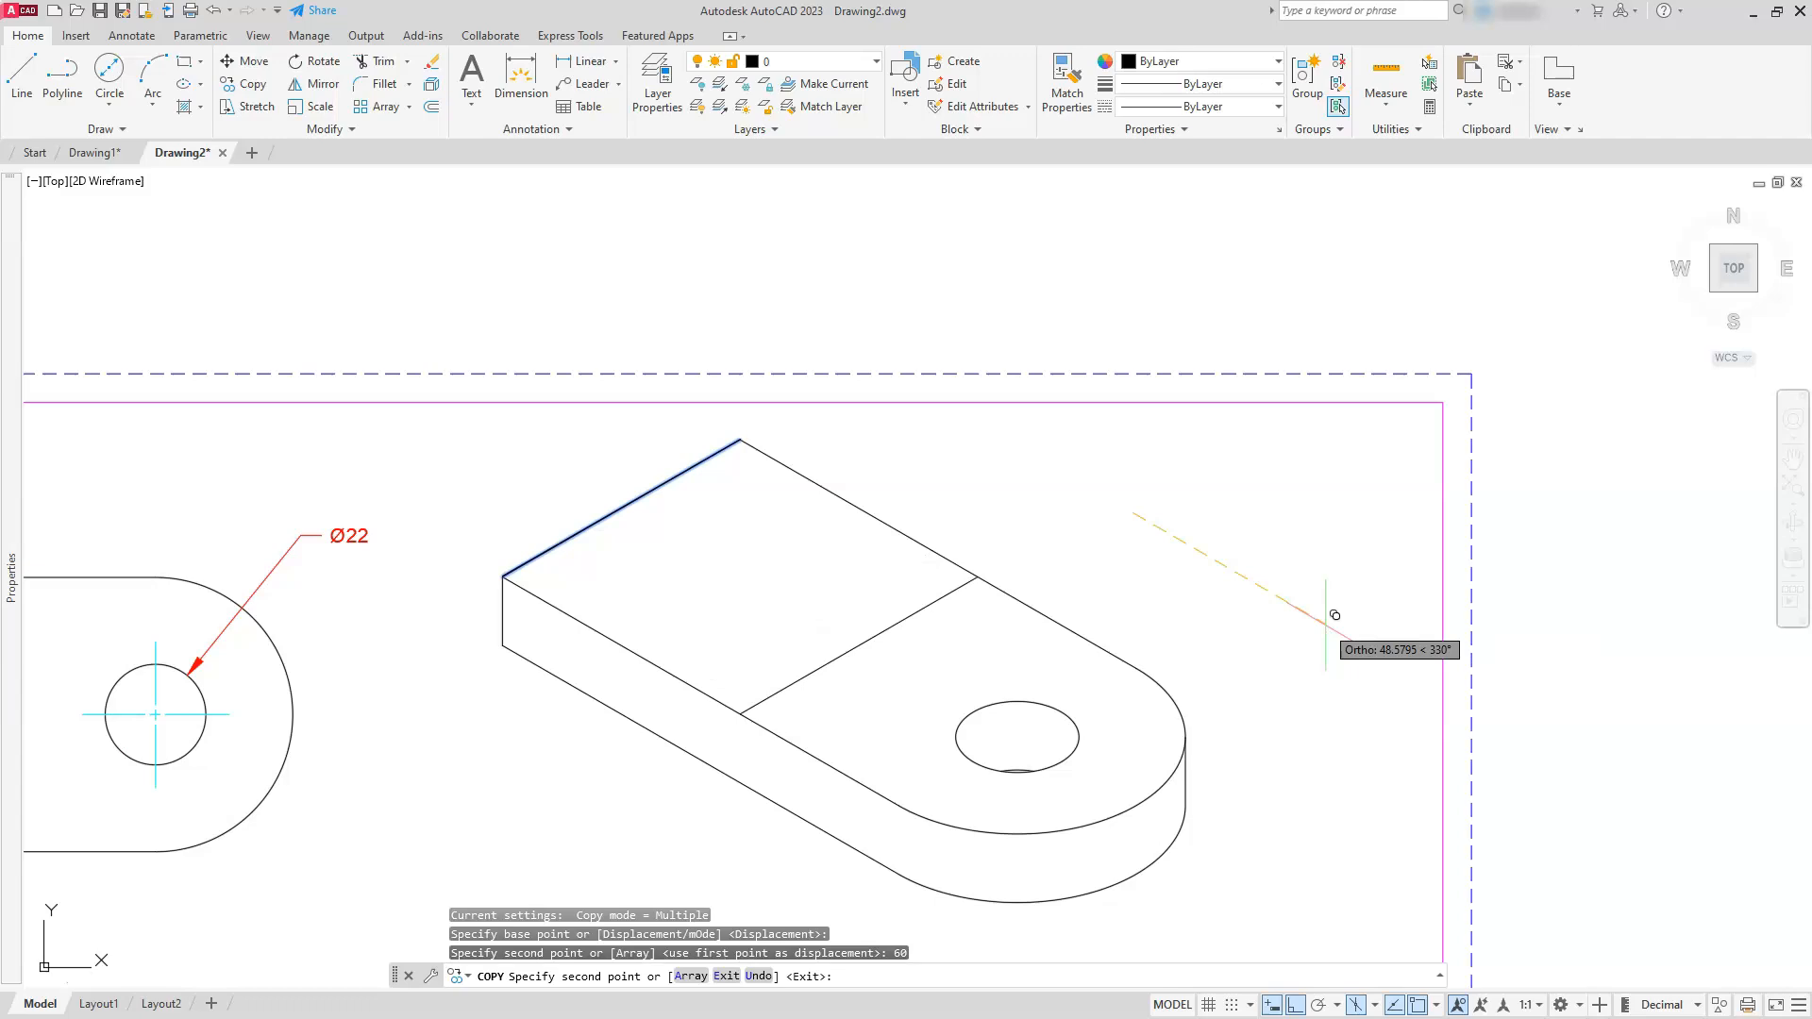
pyautogui.press('Escape')
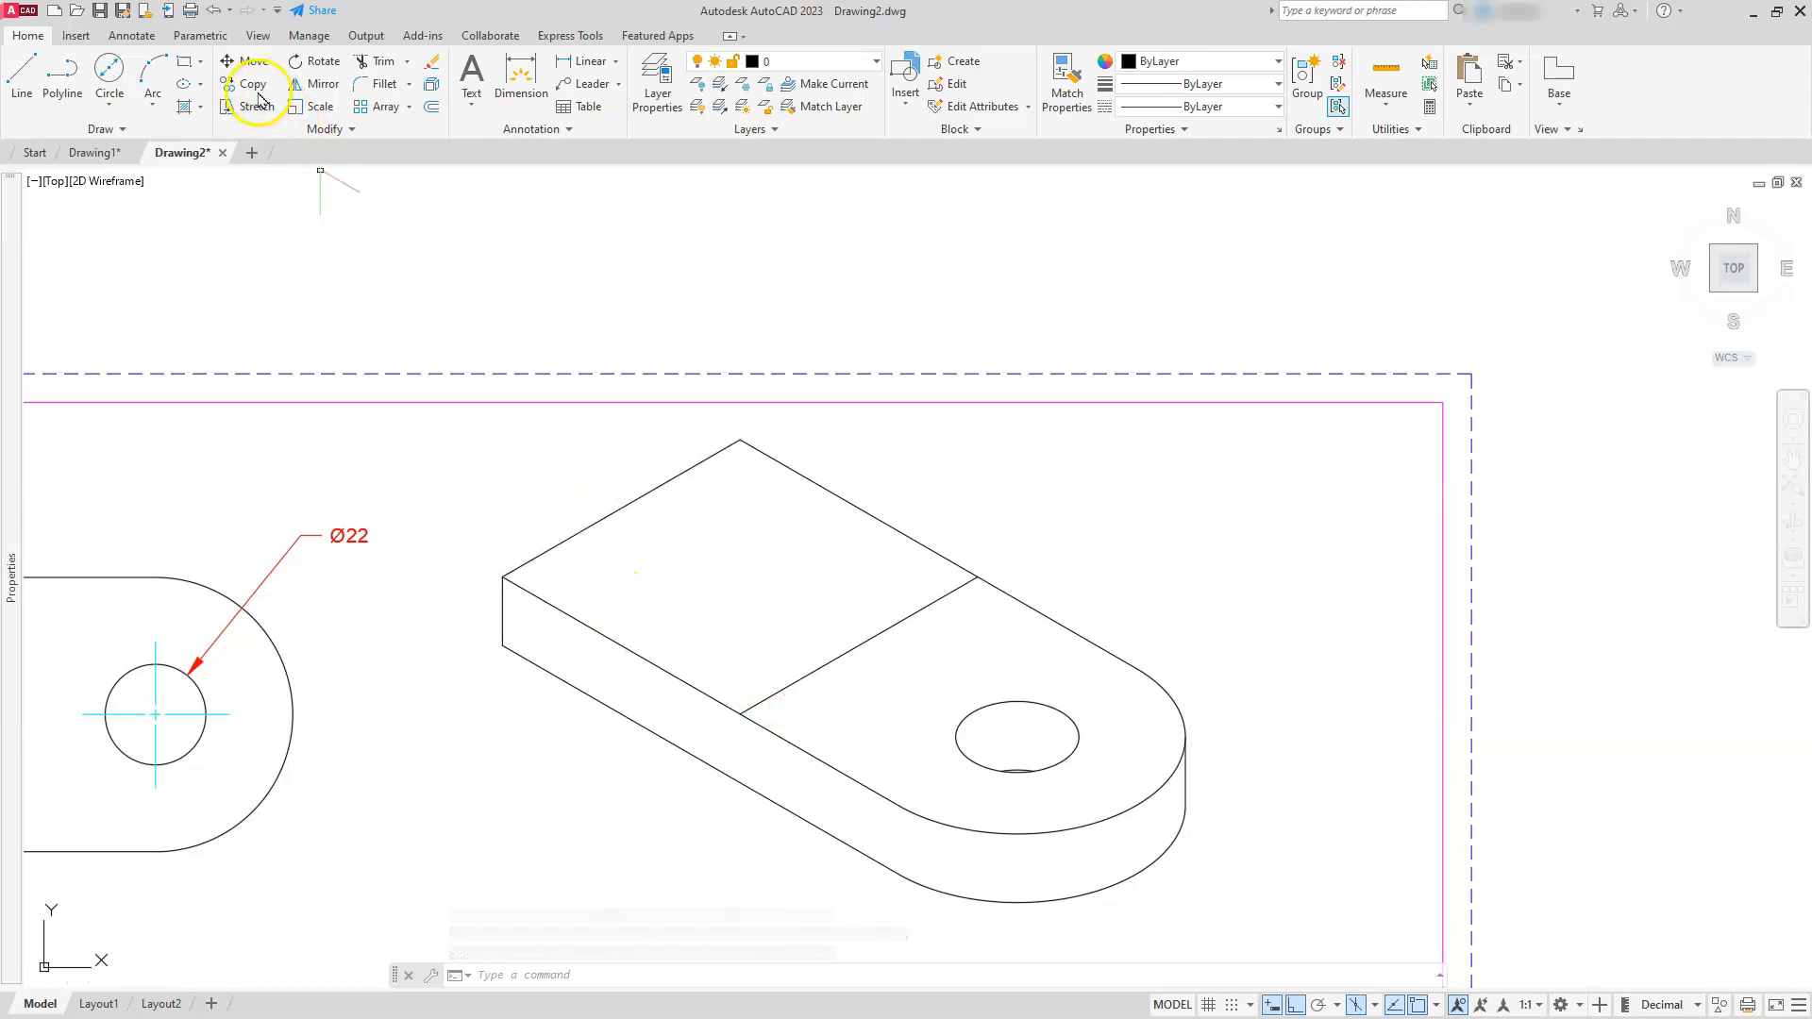
# - Copy the top face's end edge, dividing line and two long side edges 35 units vertically upward
pyautogui.click(592, 525)
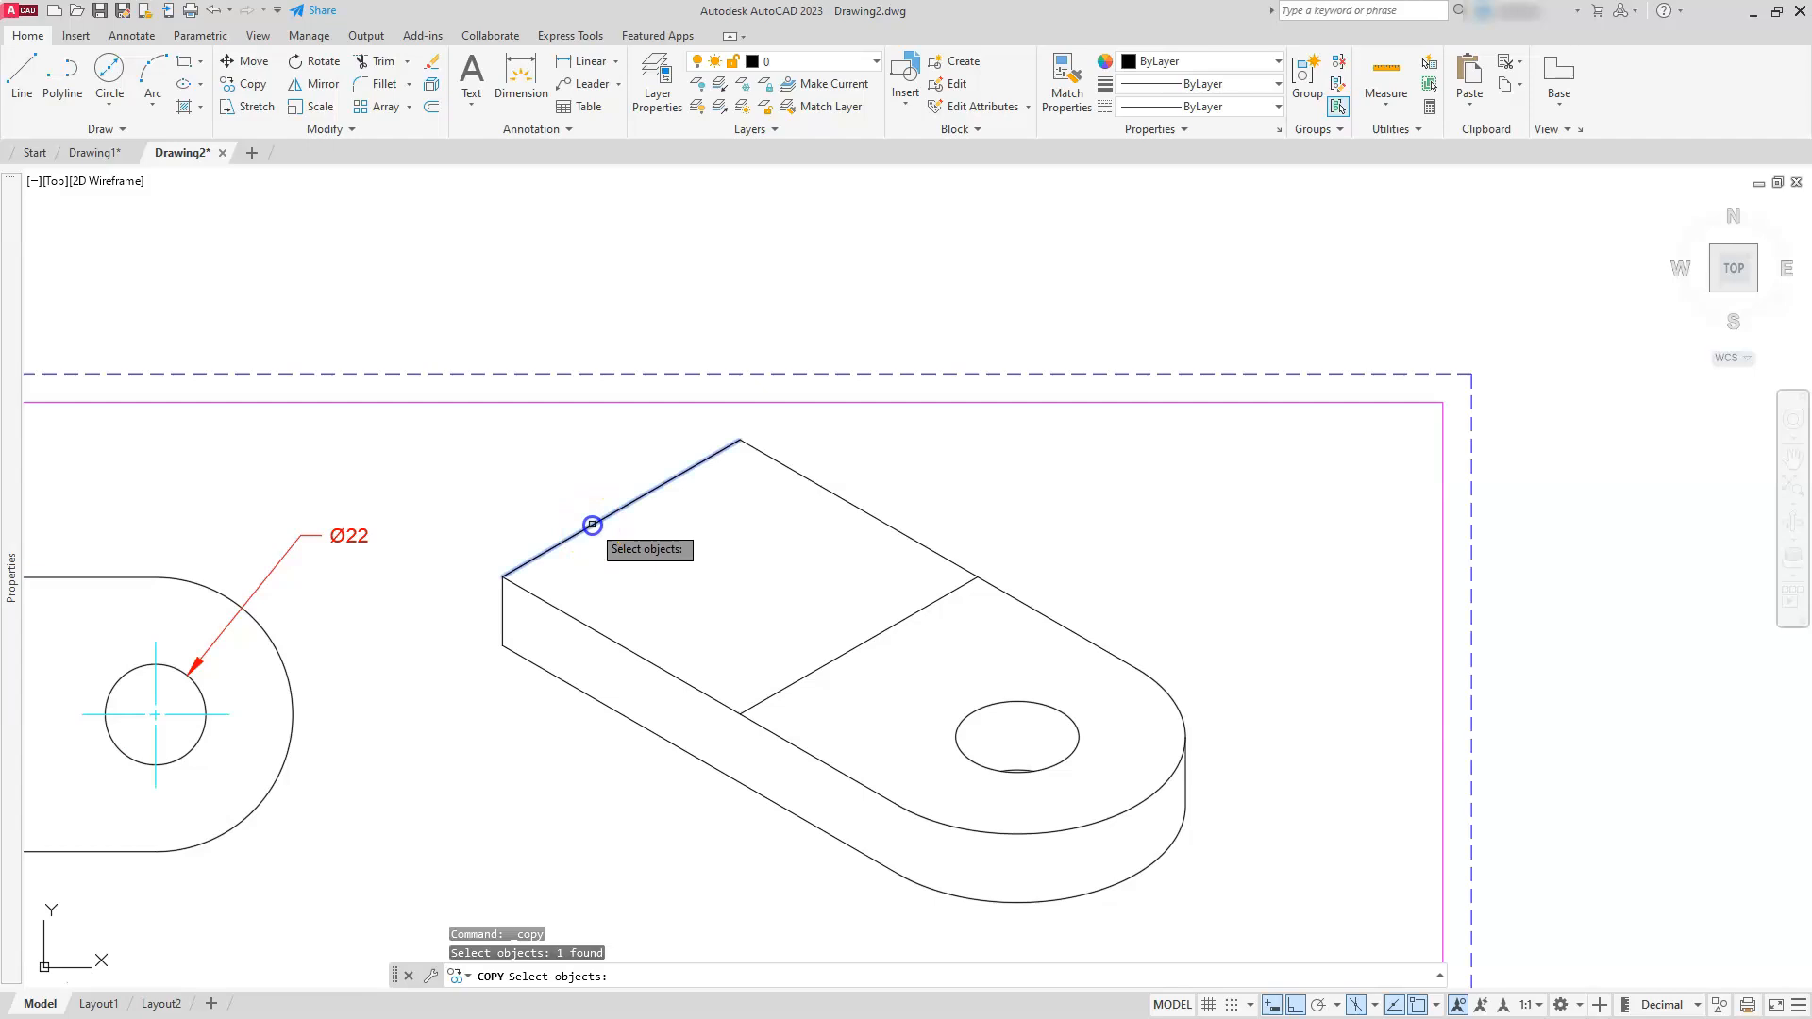
pyautogui.click(901, 621)
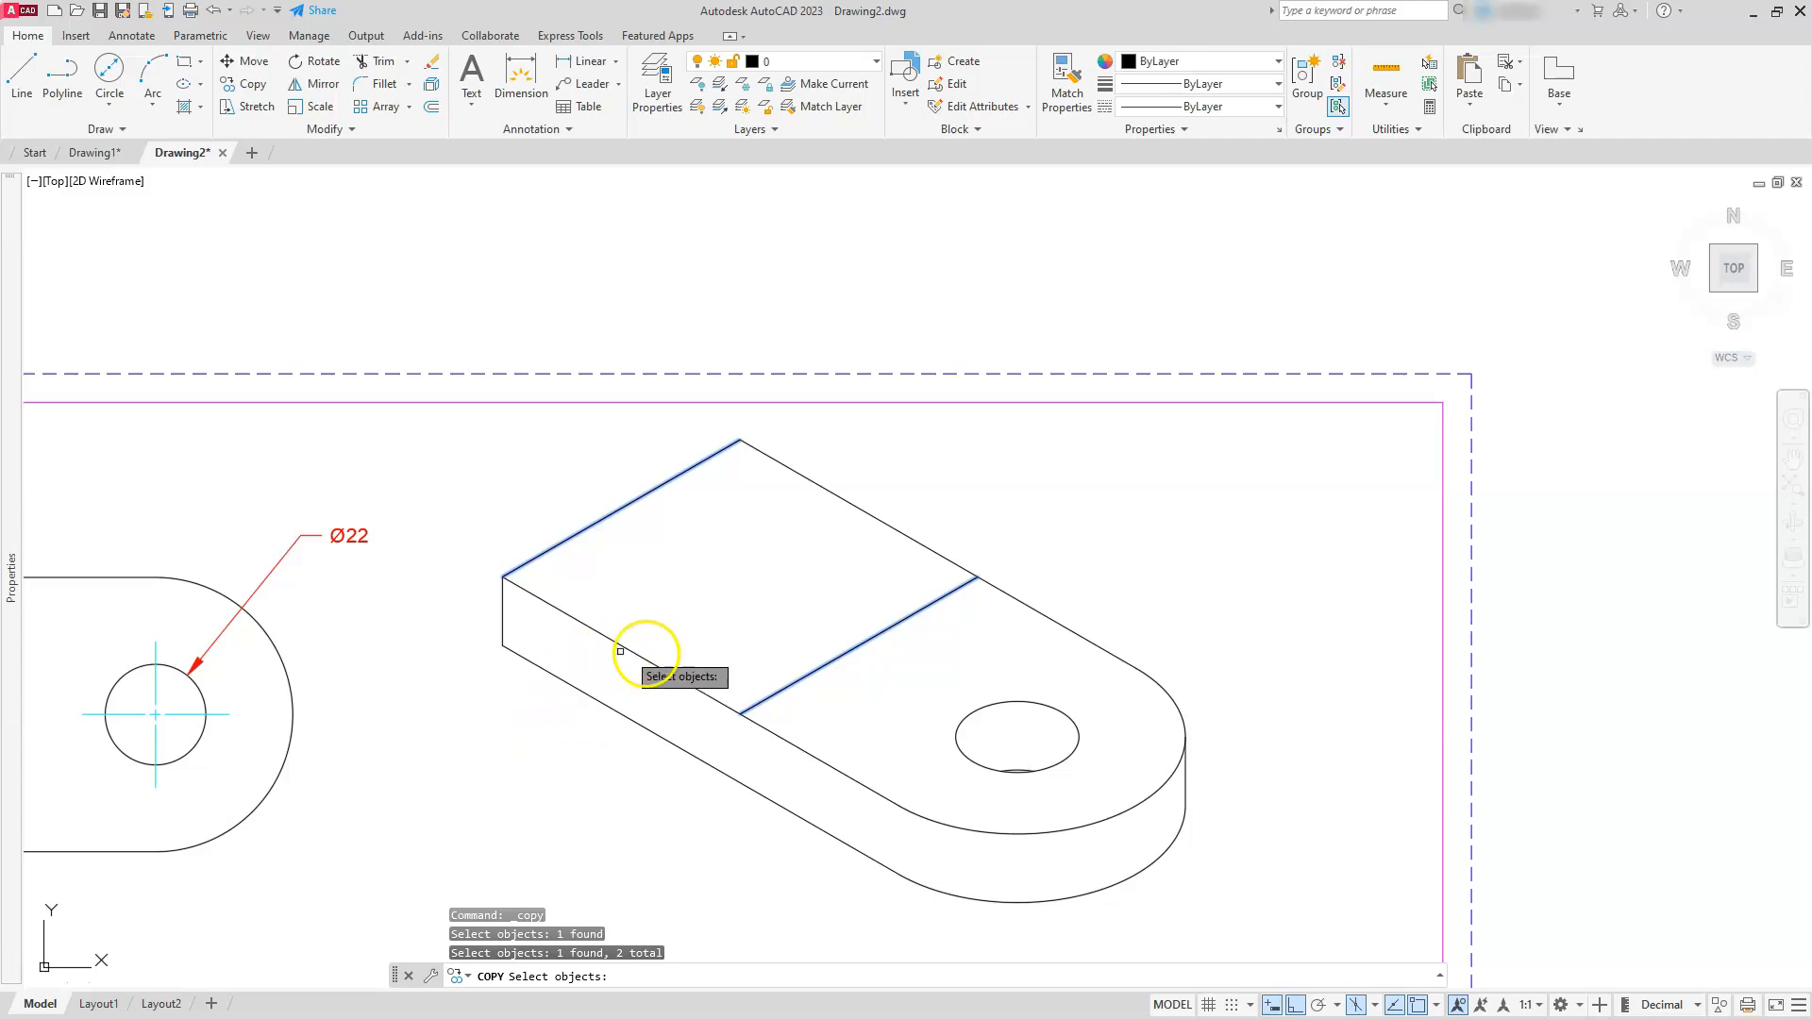
pyautogui.click(648, 664)
pyautogui.click(864, 513)
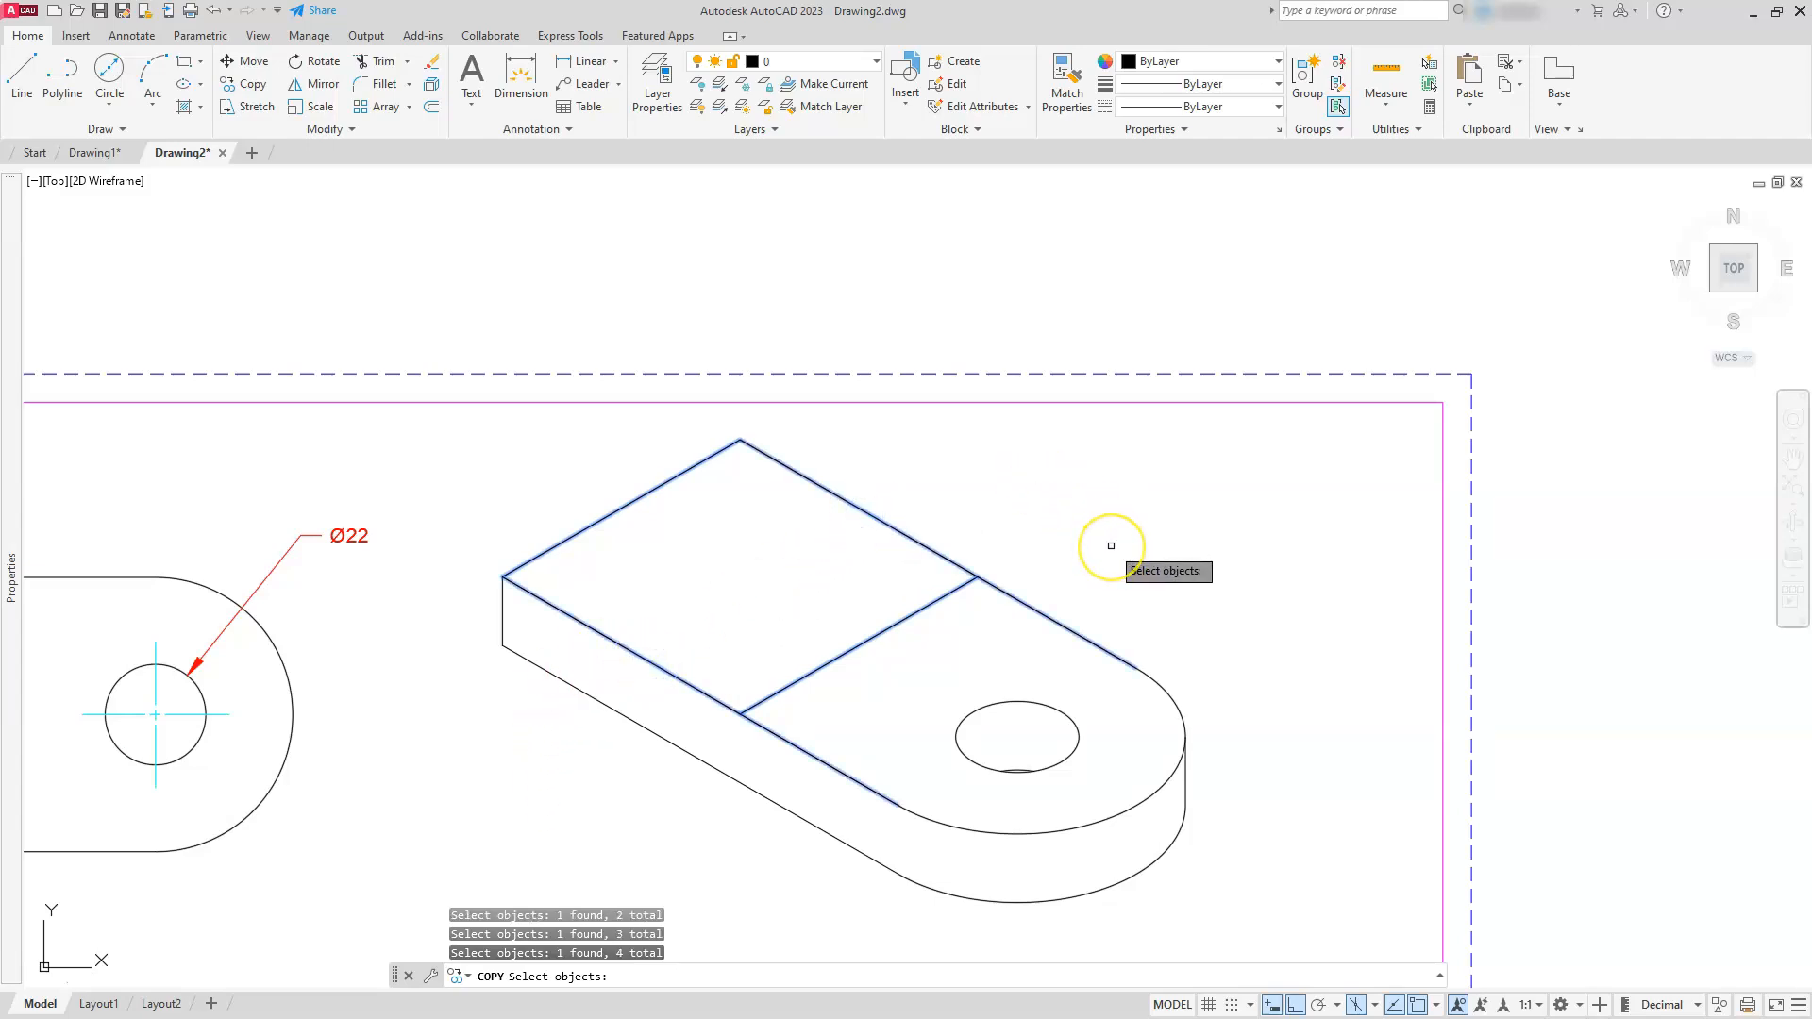
pyautogui.press('Return')
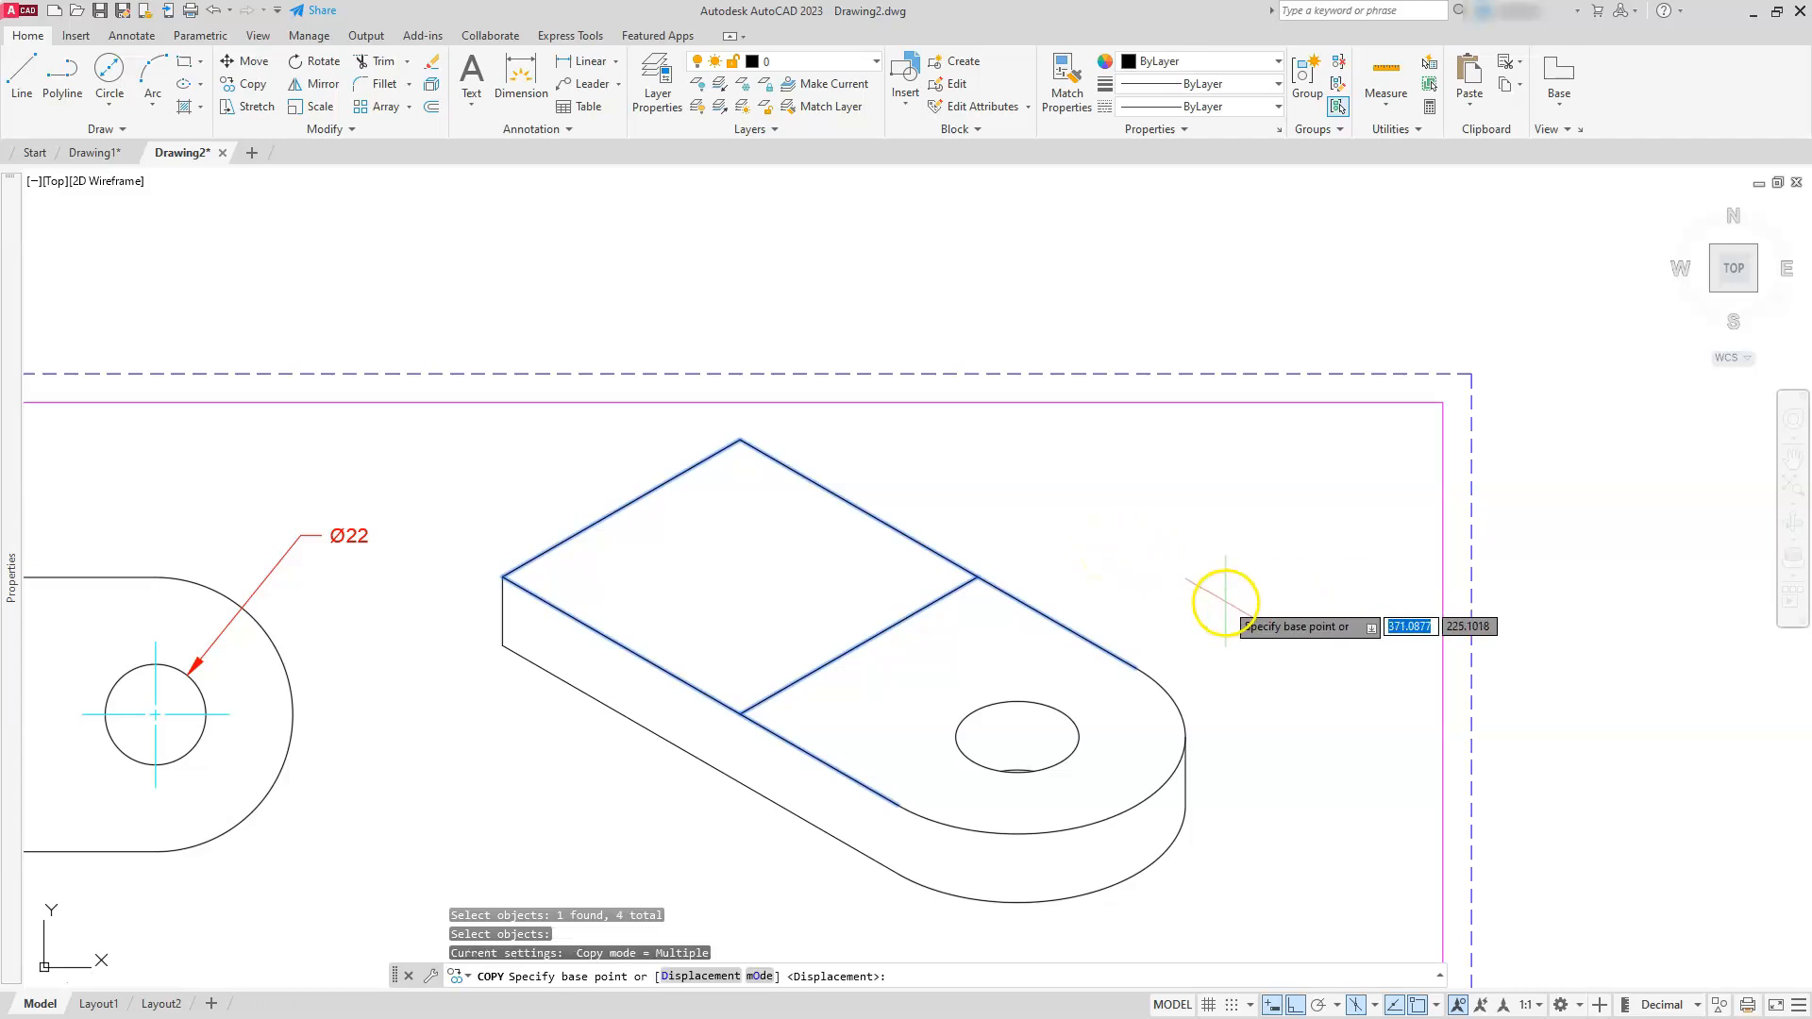
pyautogui.click(1251, 699)
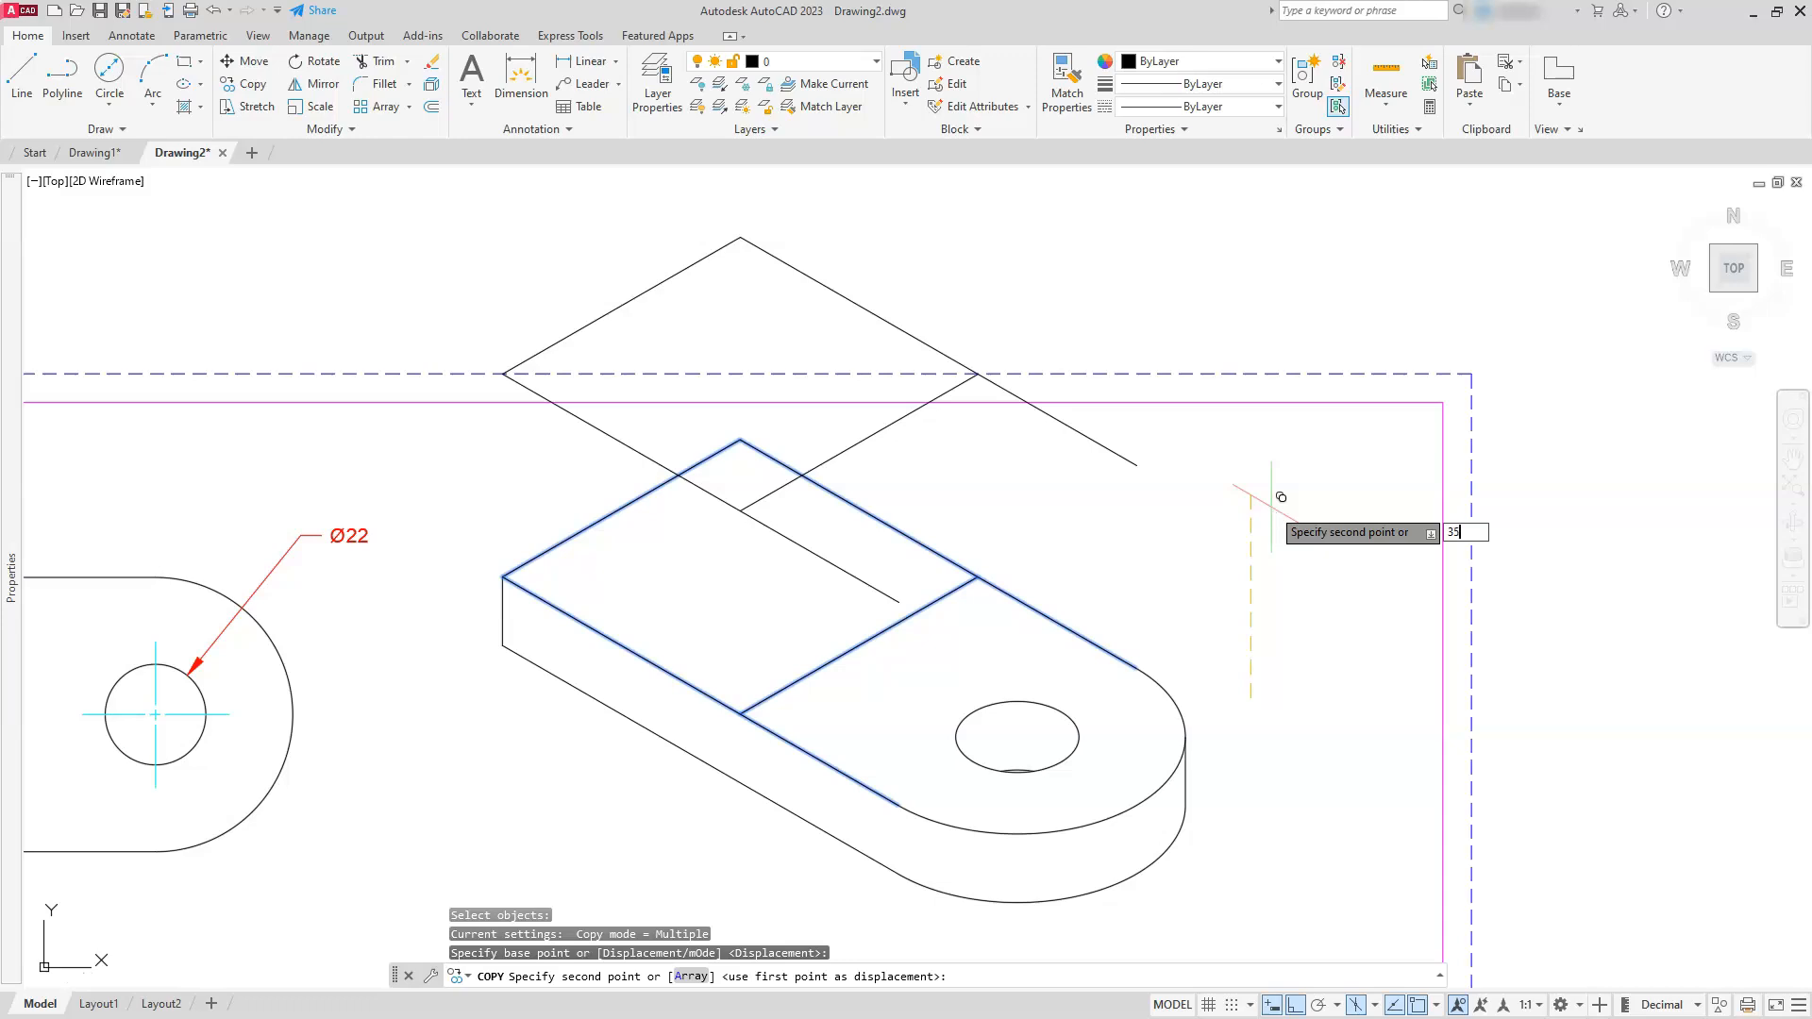
pyautogui.press('Return')
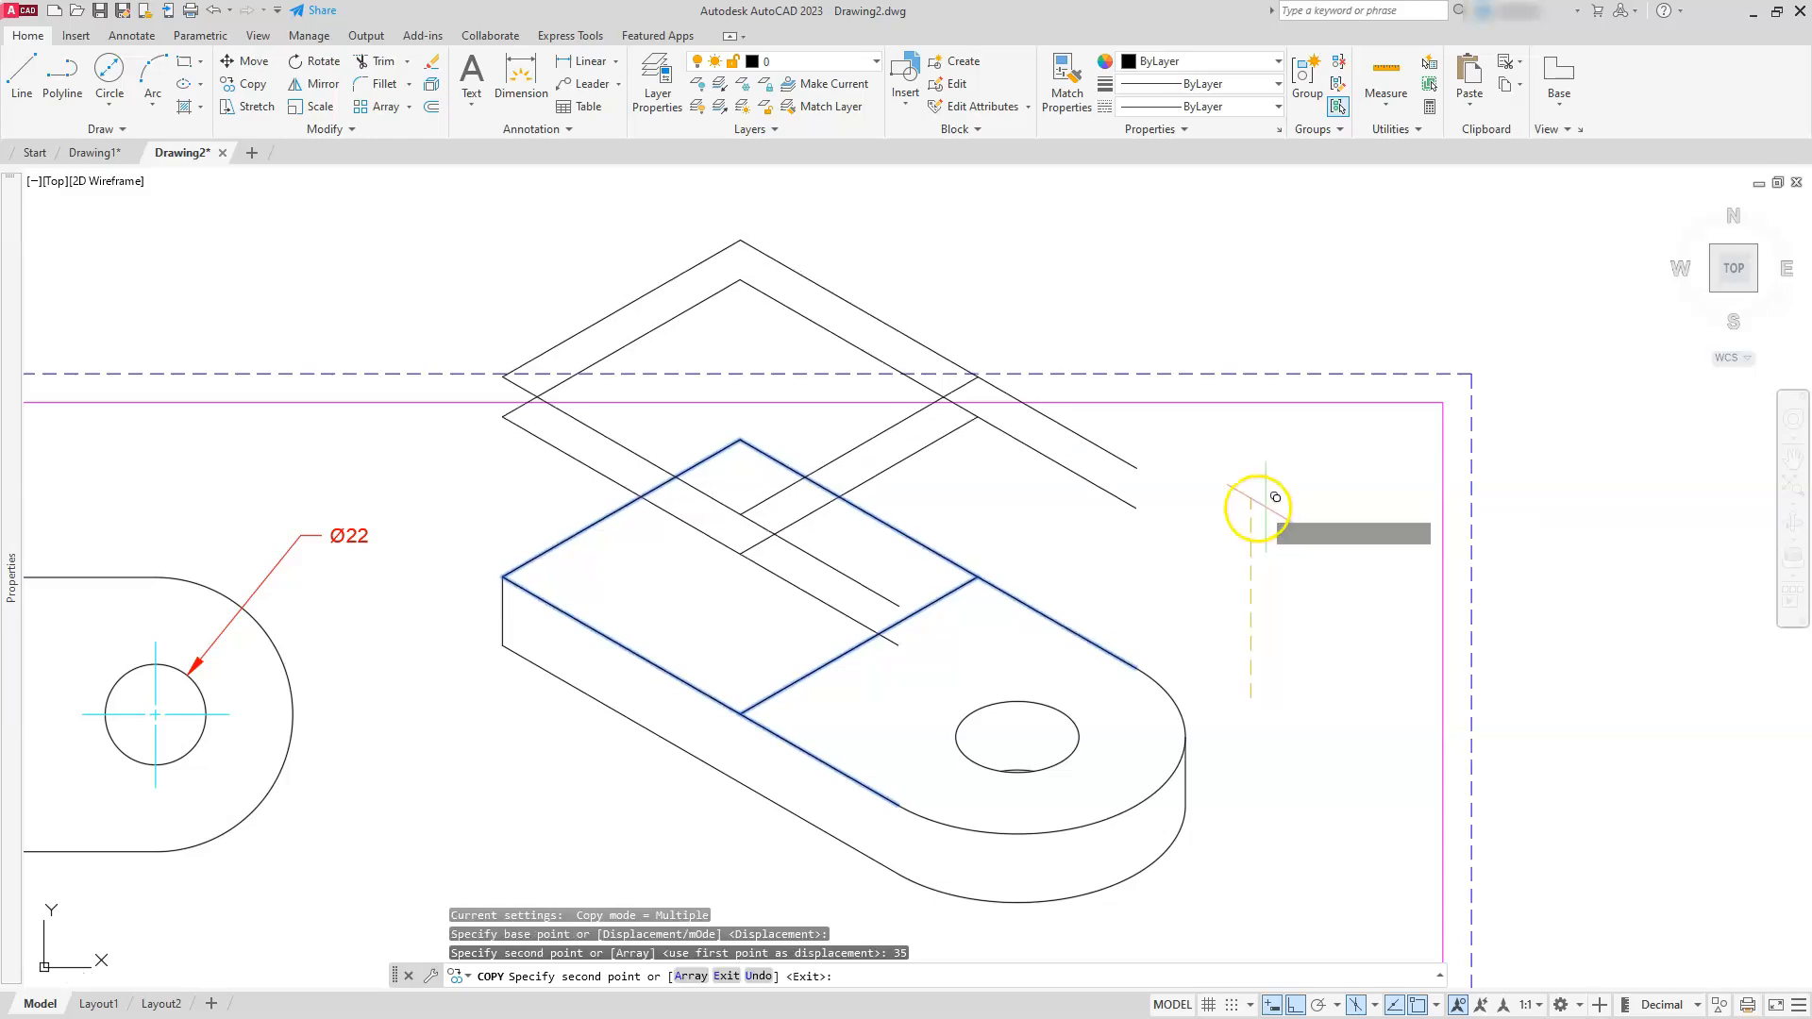
pyautogui.press('Escape')
pyautogui.press('Escape')
pyautogui.press('Escape')
# - Draw vertical lines from the base's top face to the raised outline at the rear corner and the dividing line's rear end
pyautogui.moveTo(654, 546); pyautogui.dragTo(785, 641, button='middle')
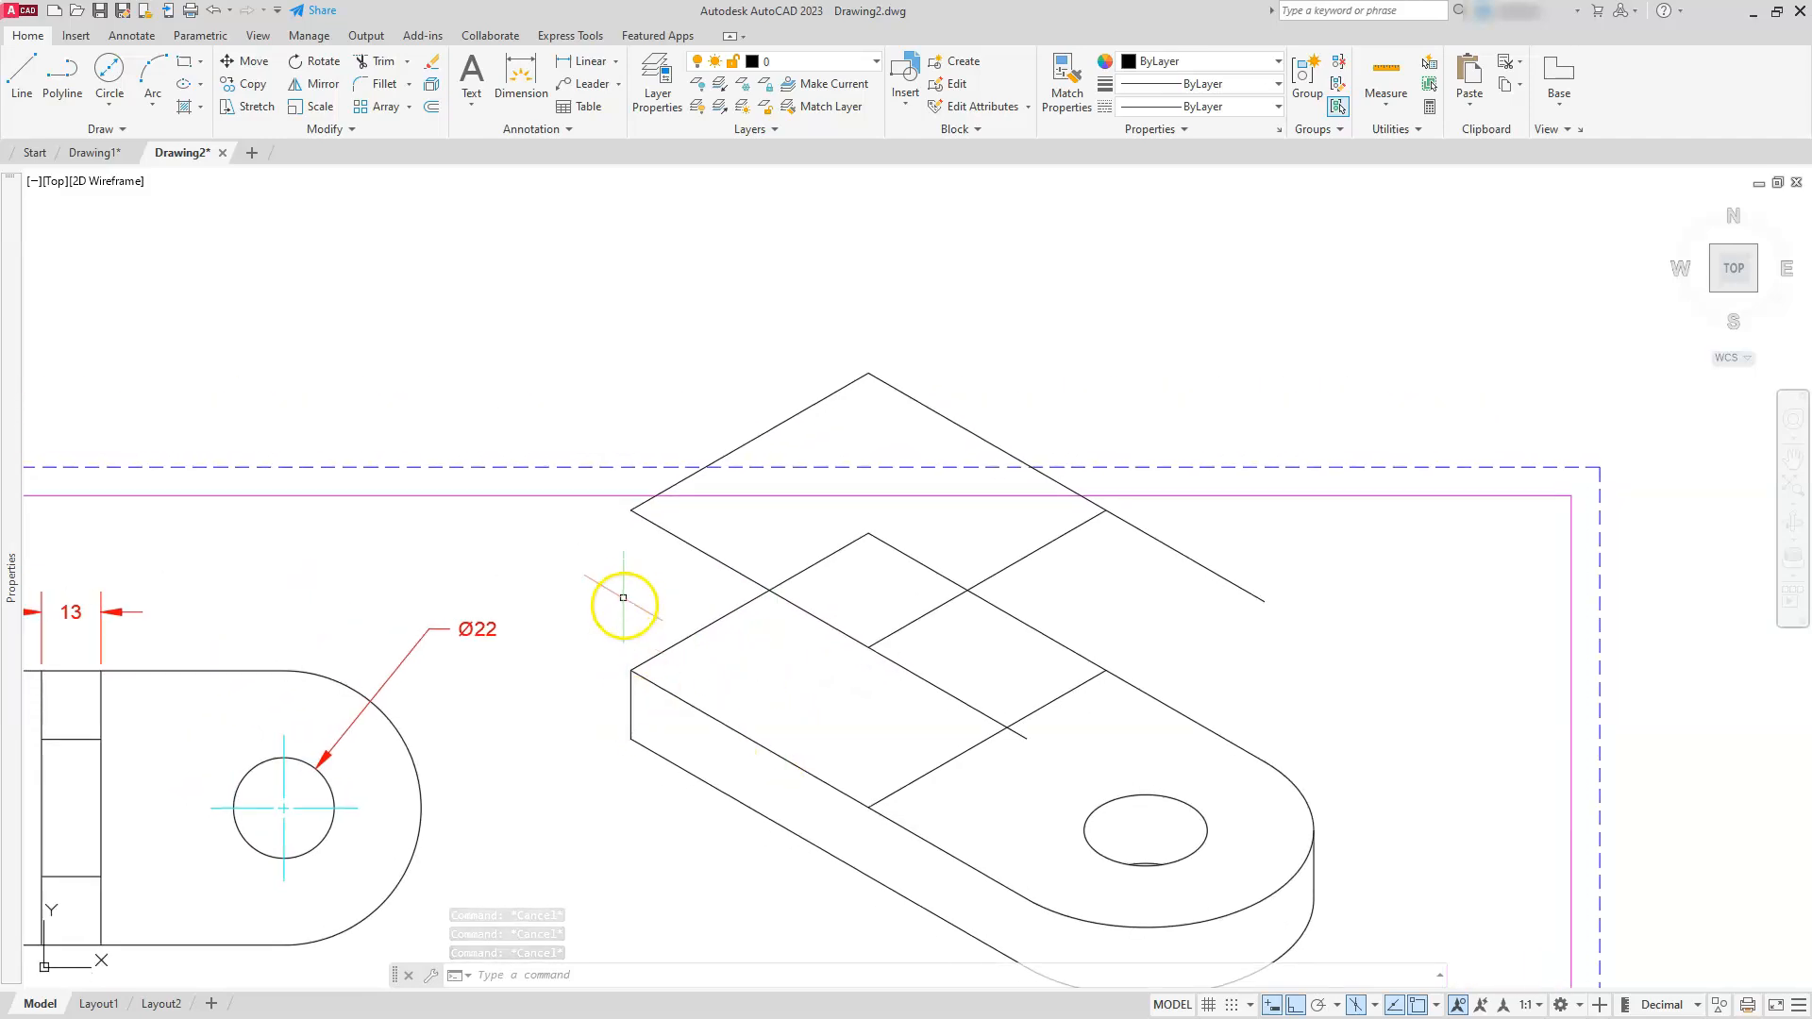
pyautogui.click(15, 80)
pyautogui.click(868, 533)
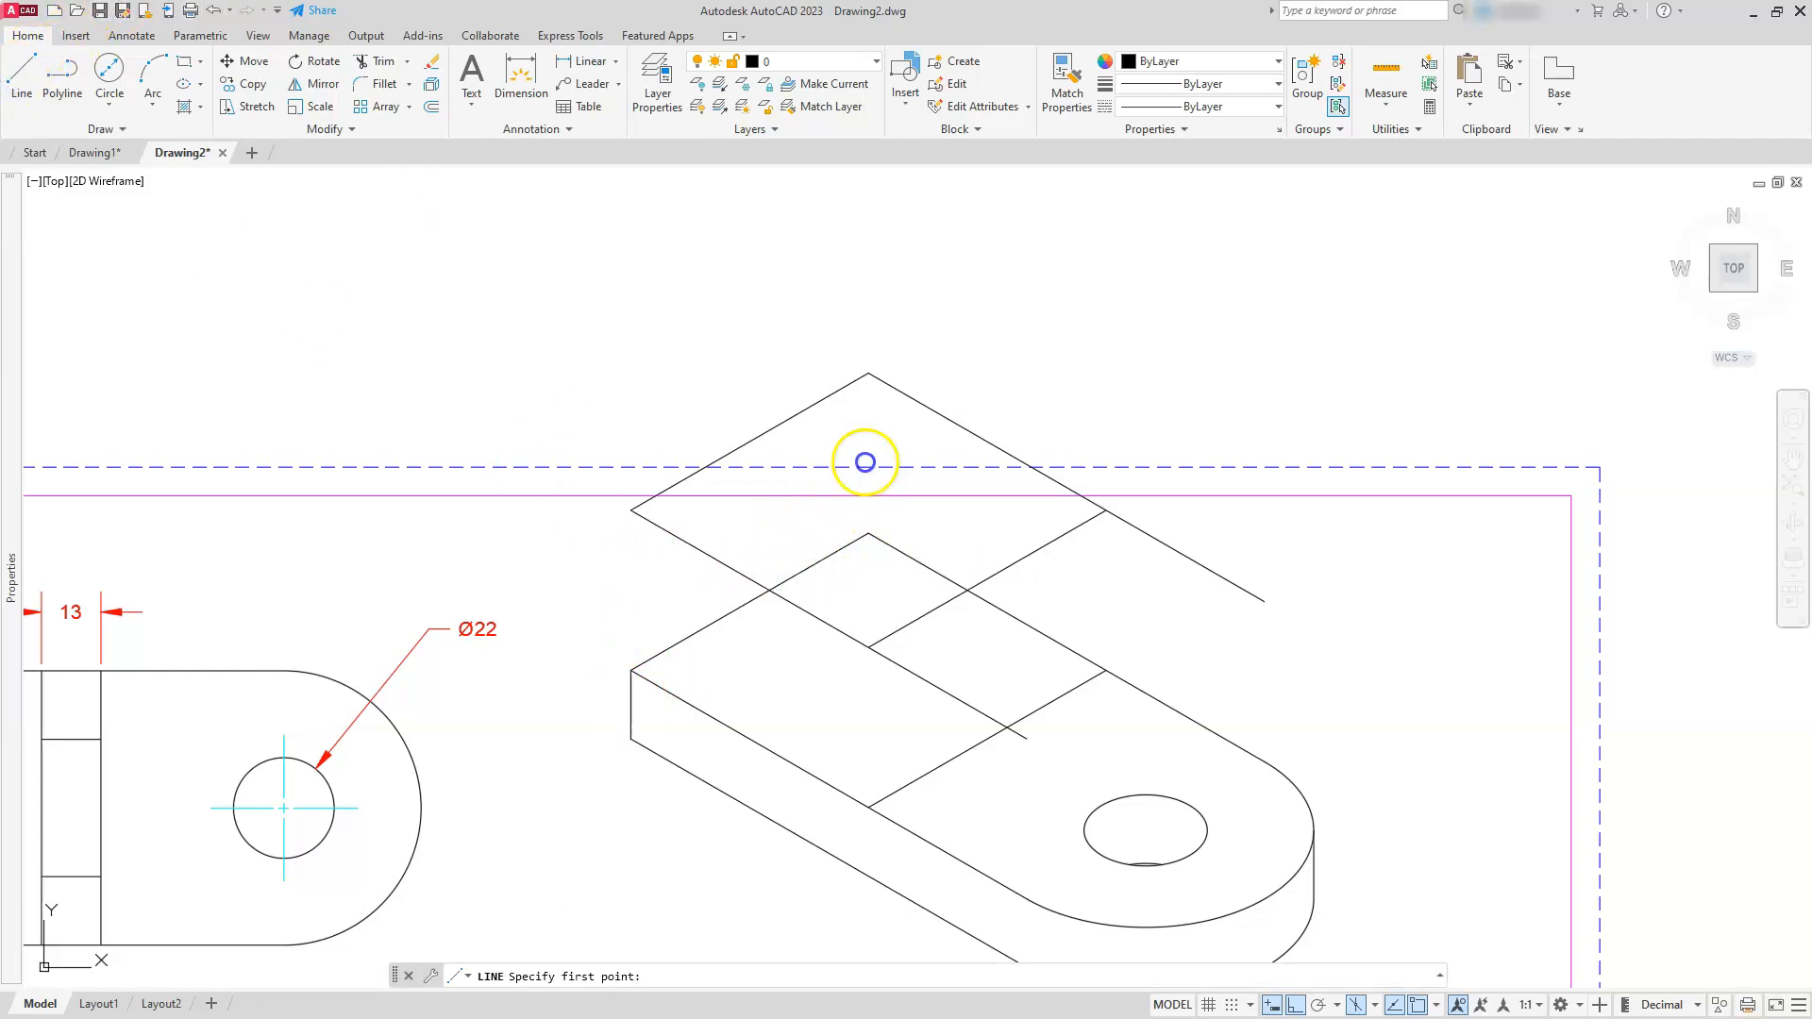
pyautogui.click(868, 372)
pyautogui.press('Return')
pyautogui.press('Return')
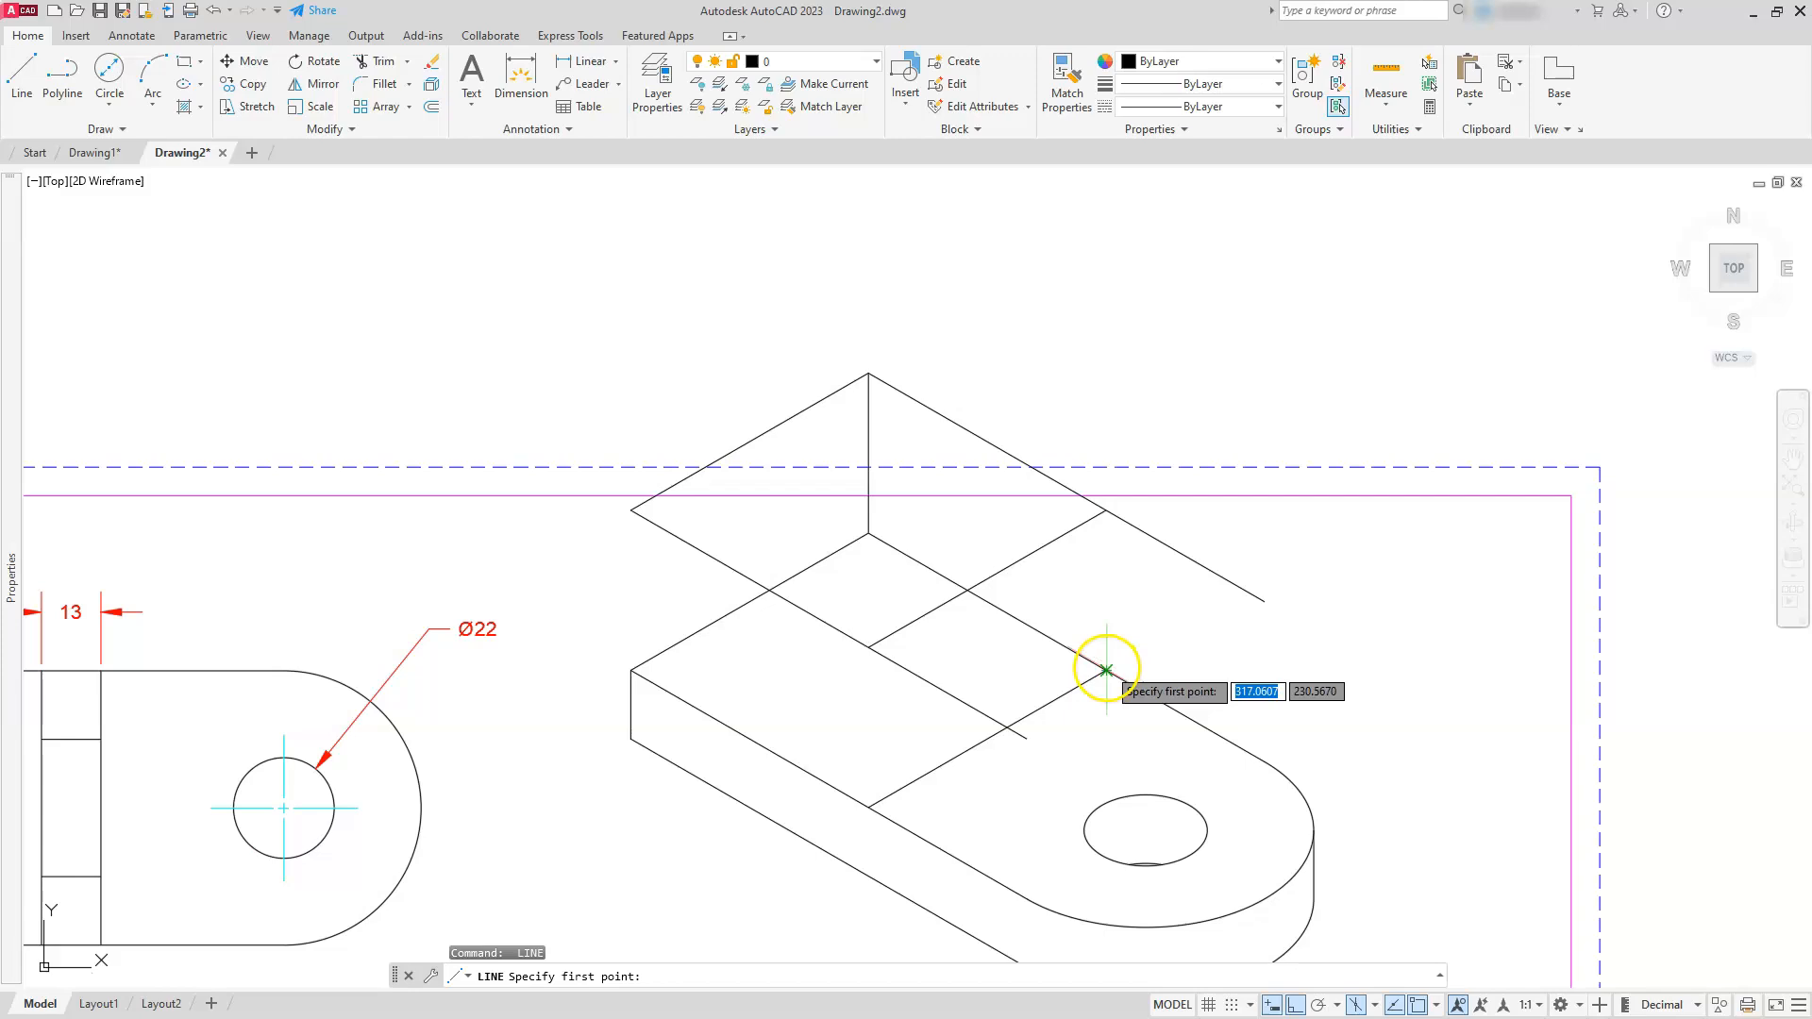
pyautogui.click(1106, 668)
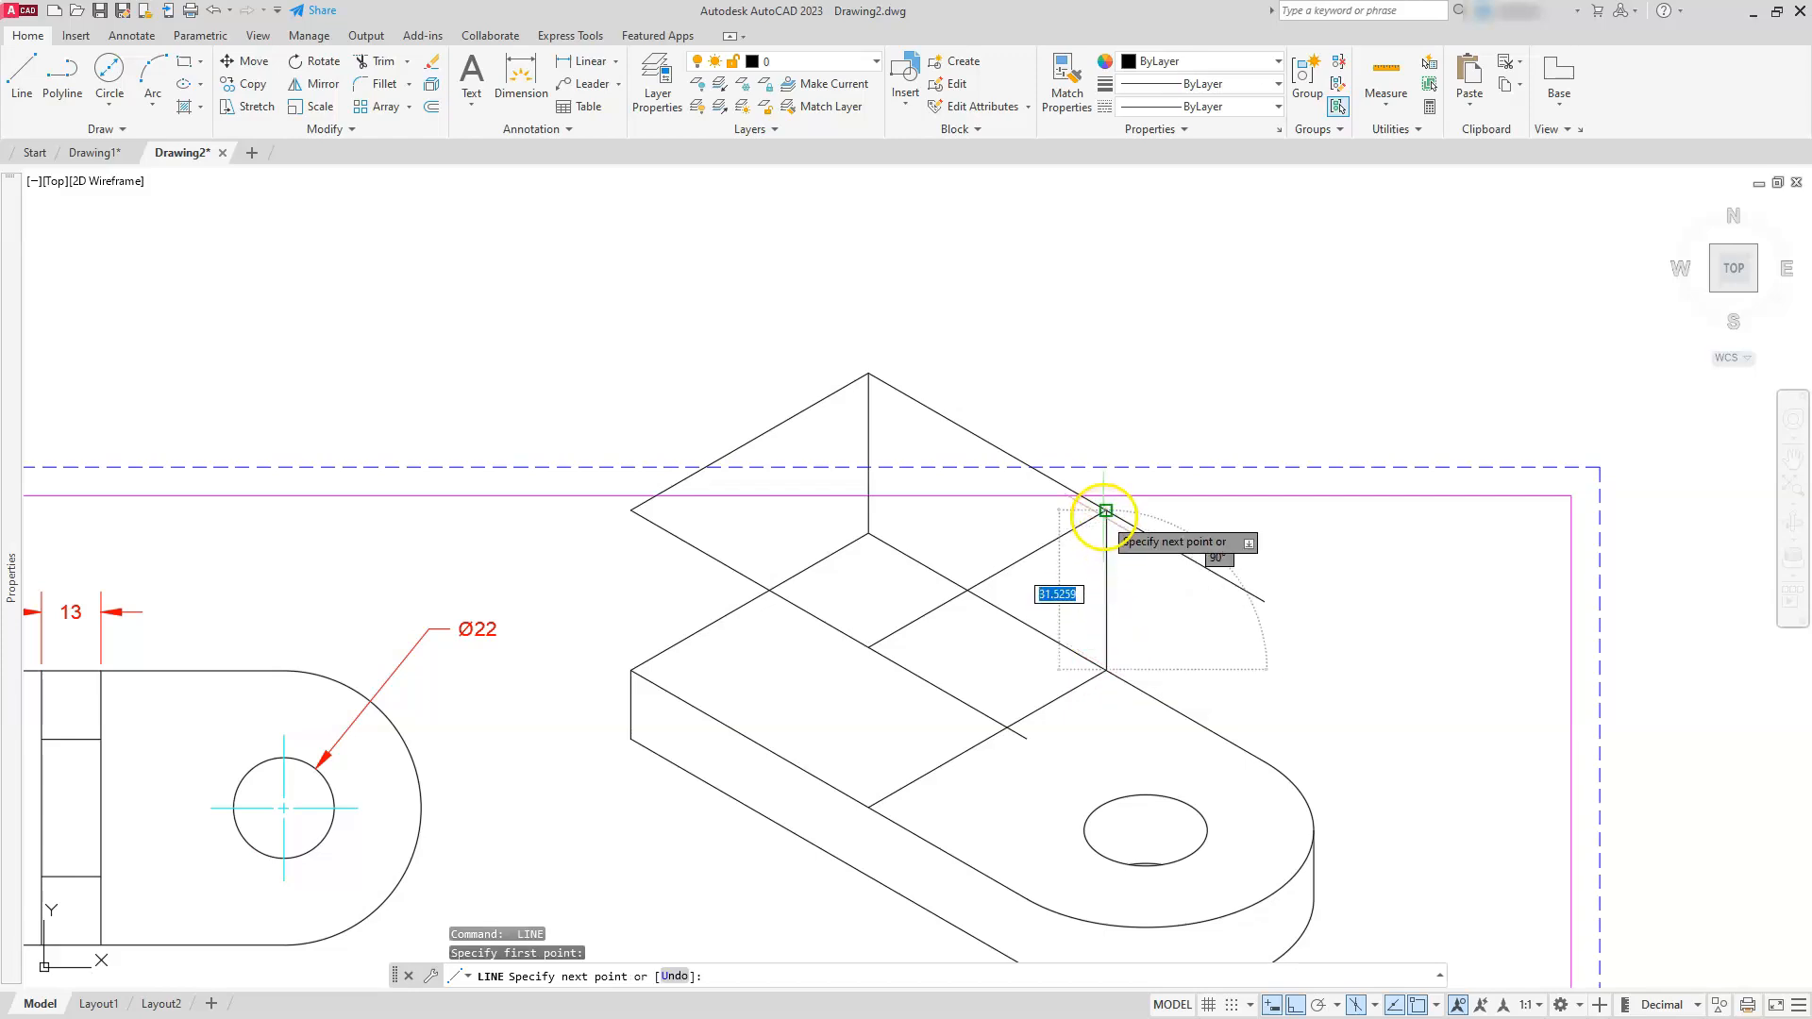
pyautogui.click(1106, 514)
pyautogui.press('Escape')
pyautogui.press('Escape')
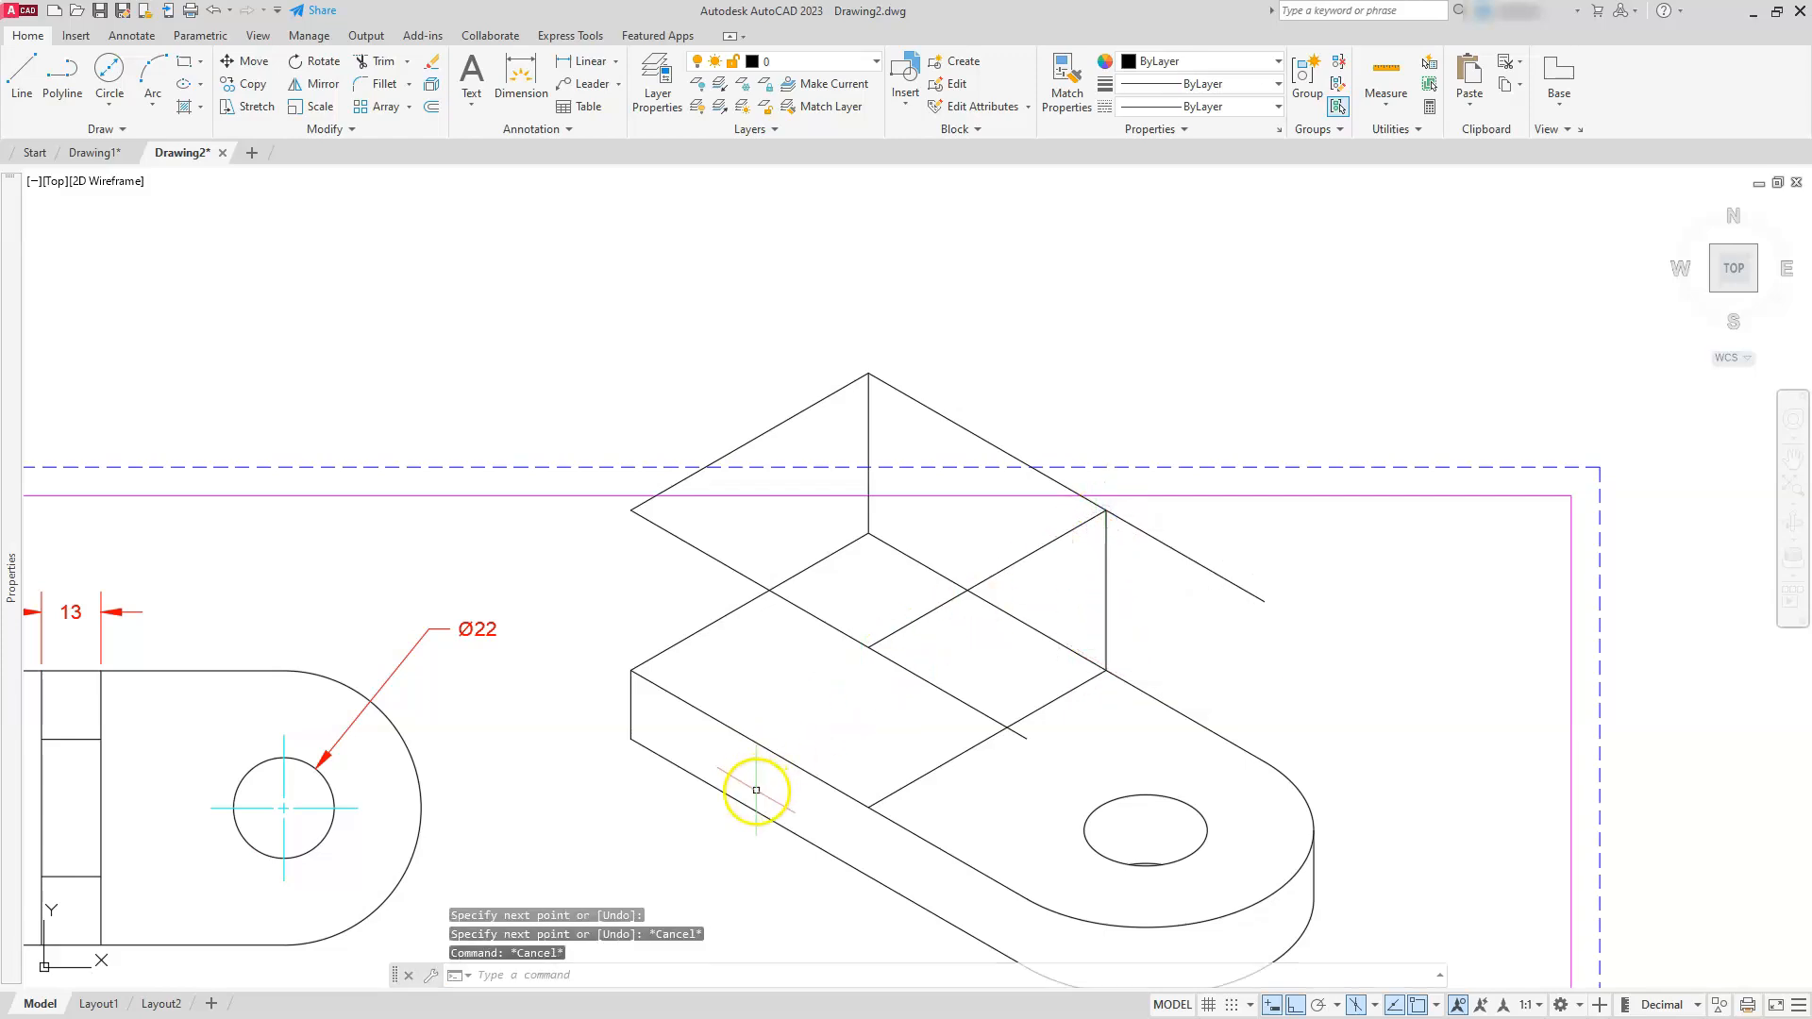
# - Draw a vertical line joining the front ends of the lower and raised dividing lines
pyautogui.press('Return')
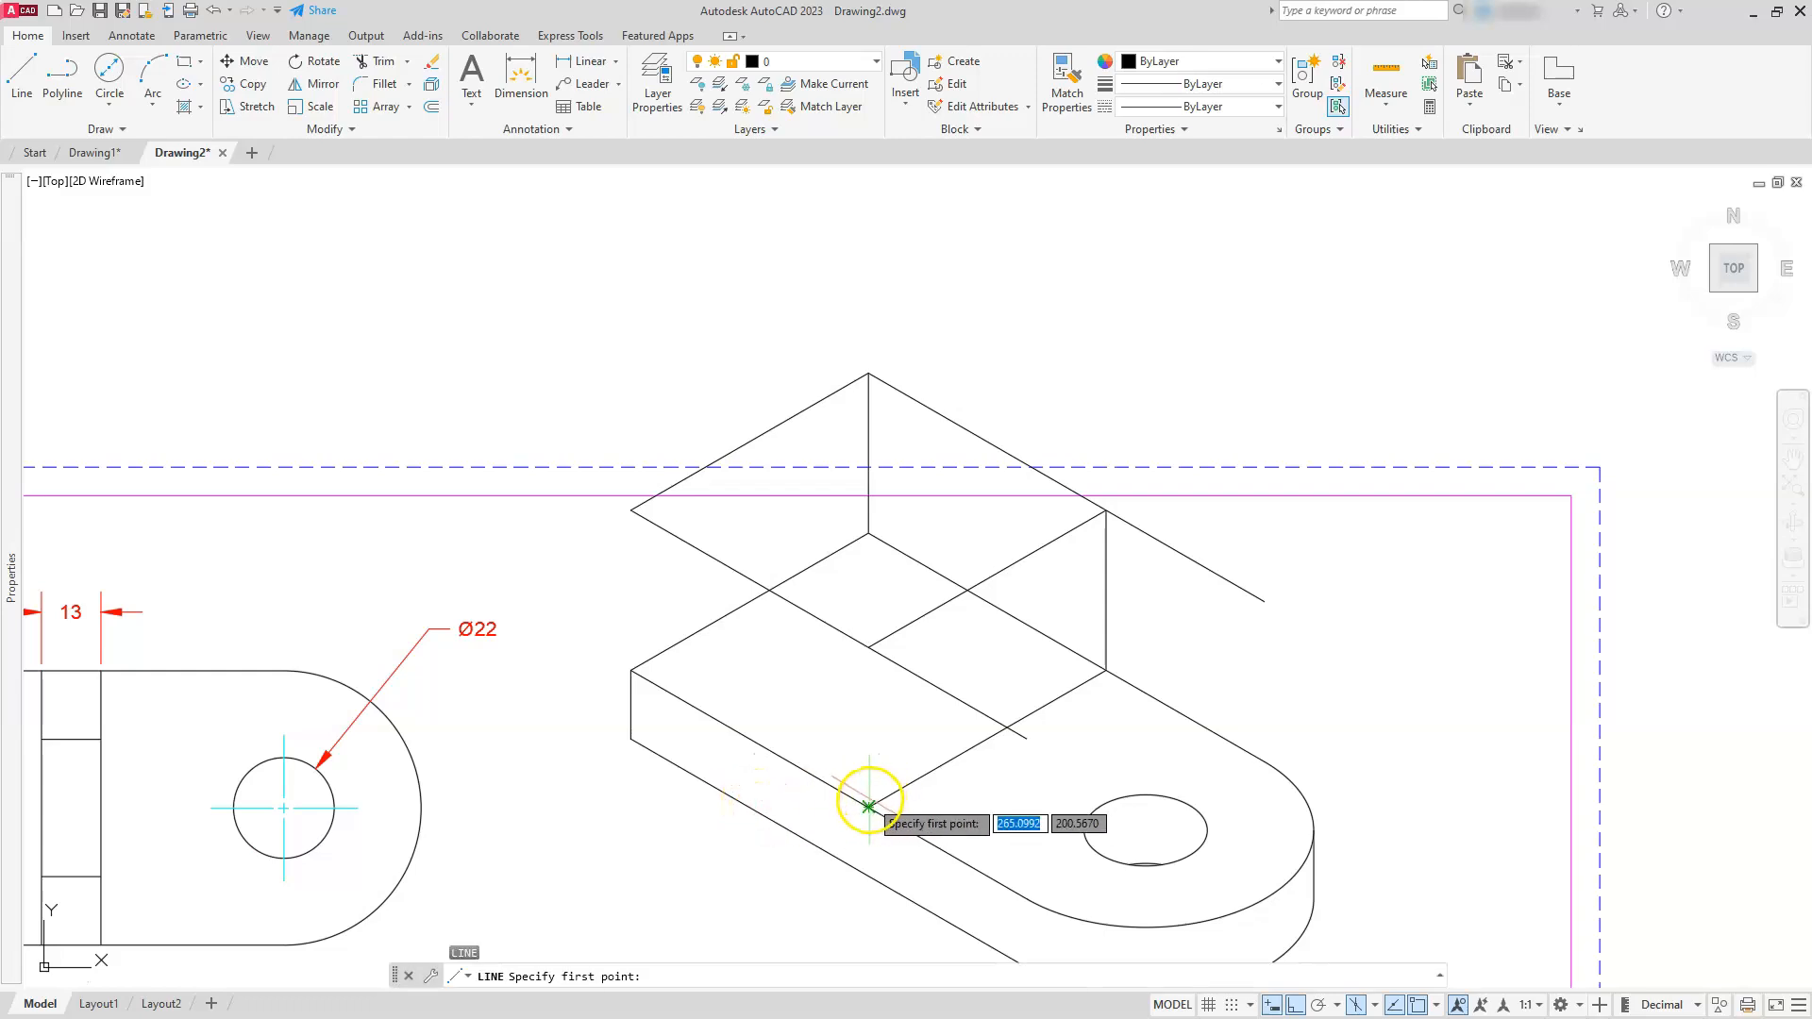
pyautogui.click(868, 807)
pyautogui.click(869, 648)
pyautogui.press('Escape')
pyautogui.press('Escape')
pyautogui.press('Escape')
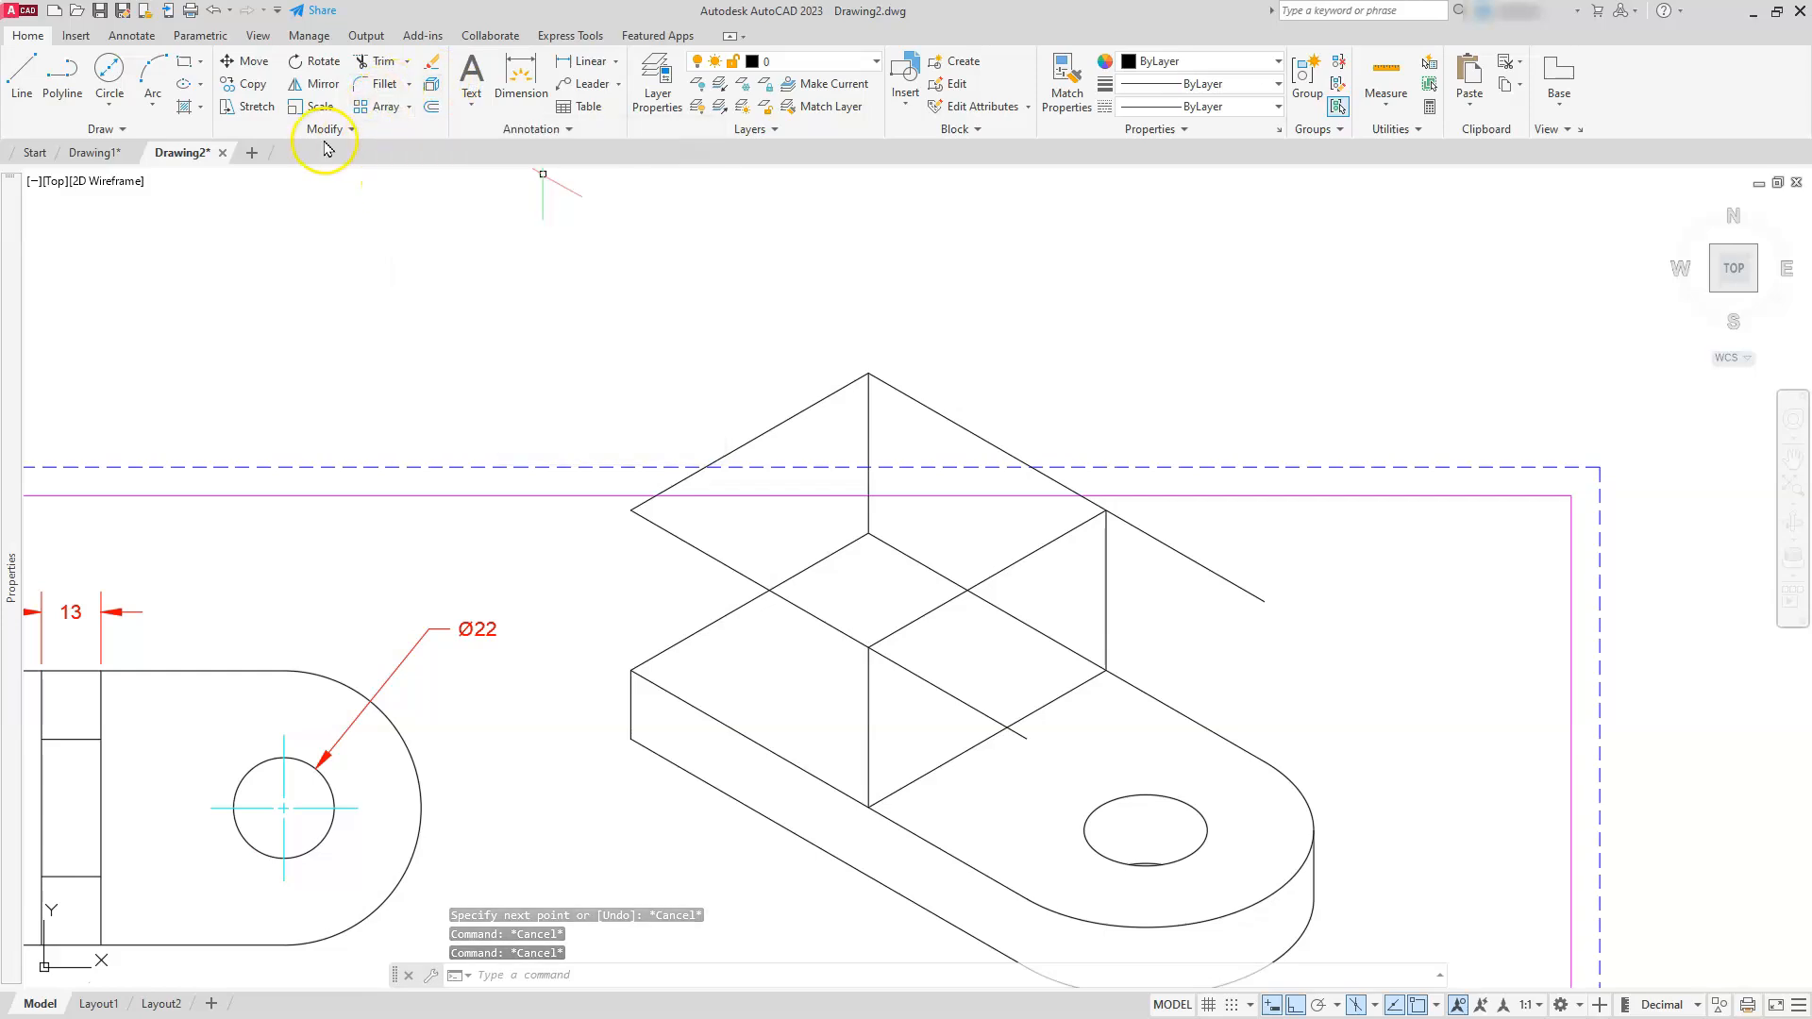
pyautogui.click(407, 62)
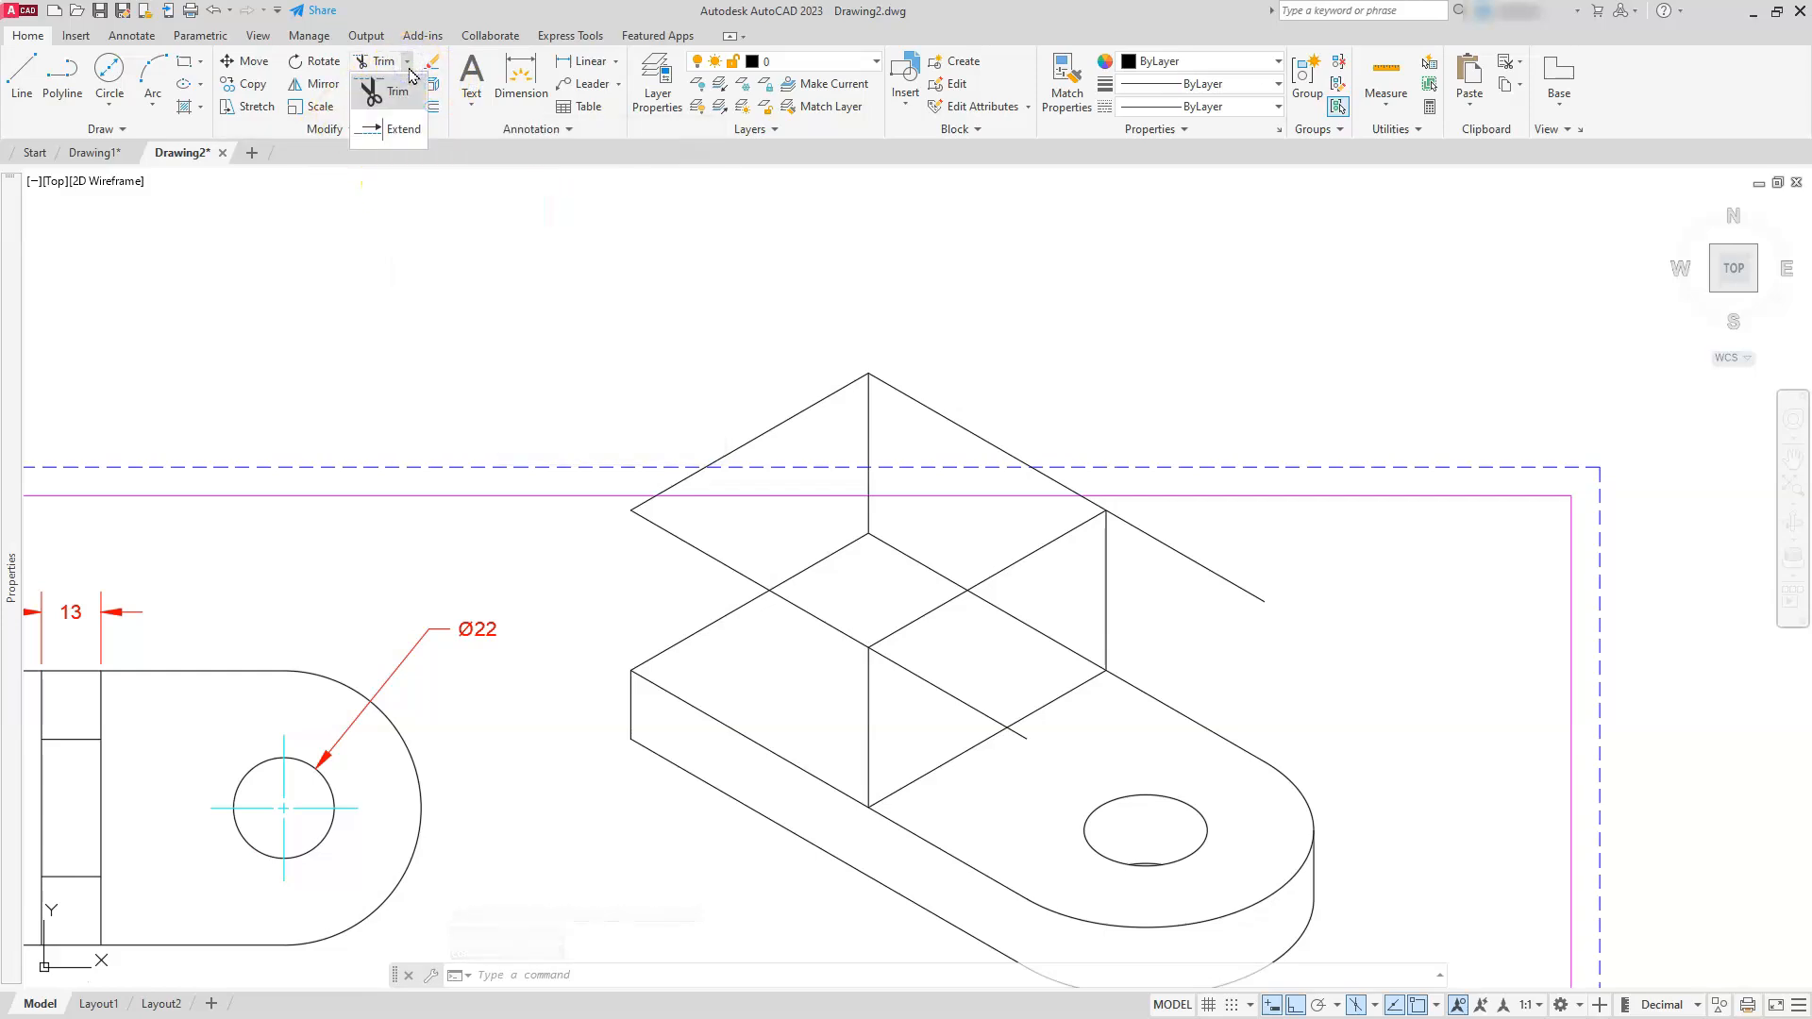
pyautogui.press('Escape')
pyautogui.press('Escape')
pyautogui.press('Escape')
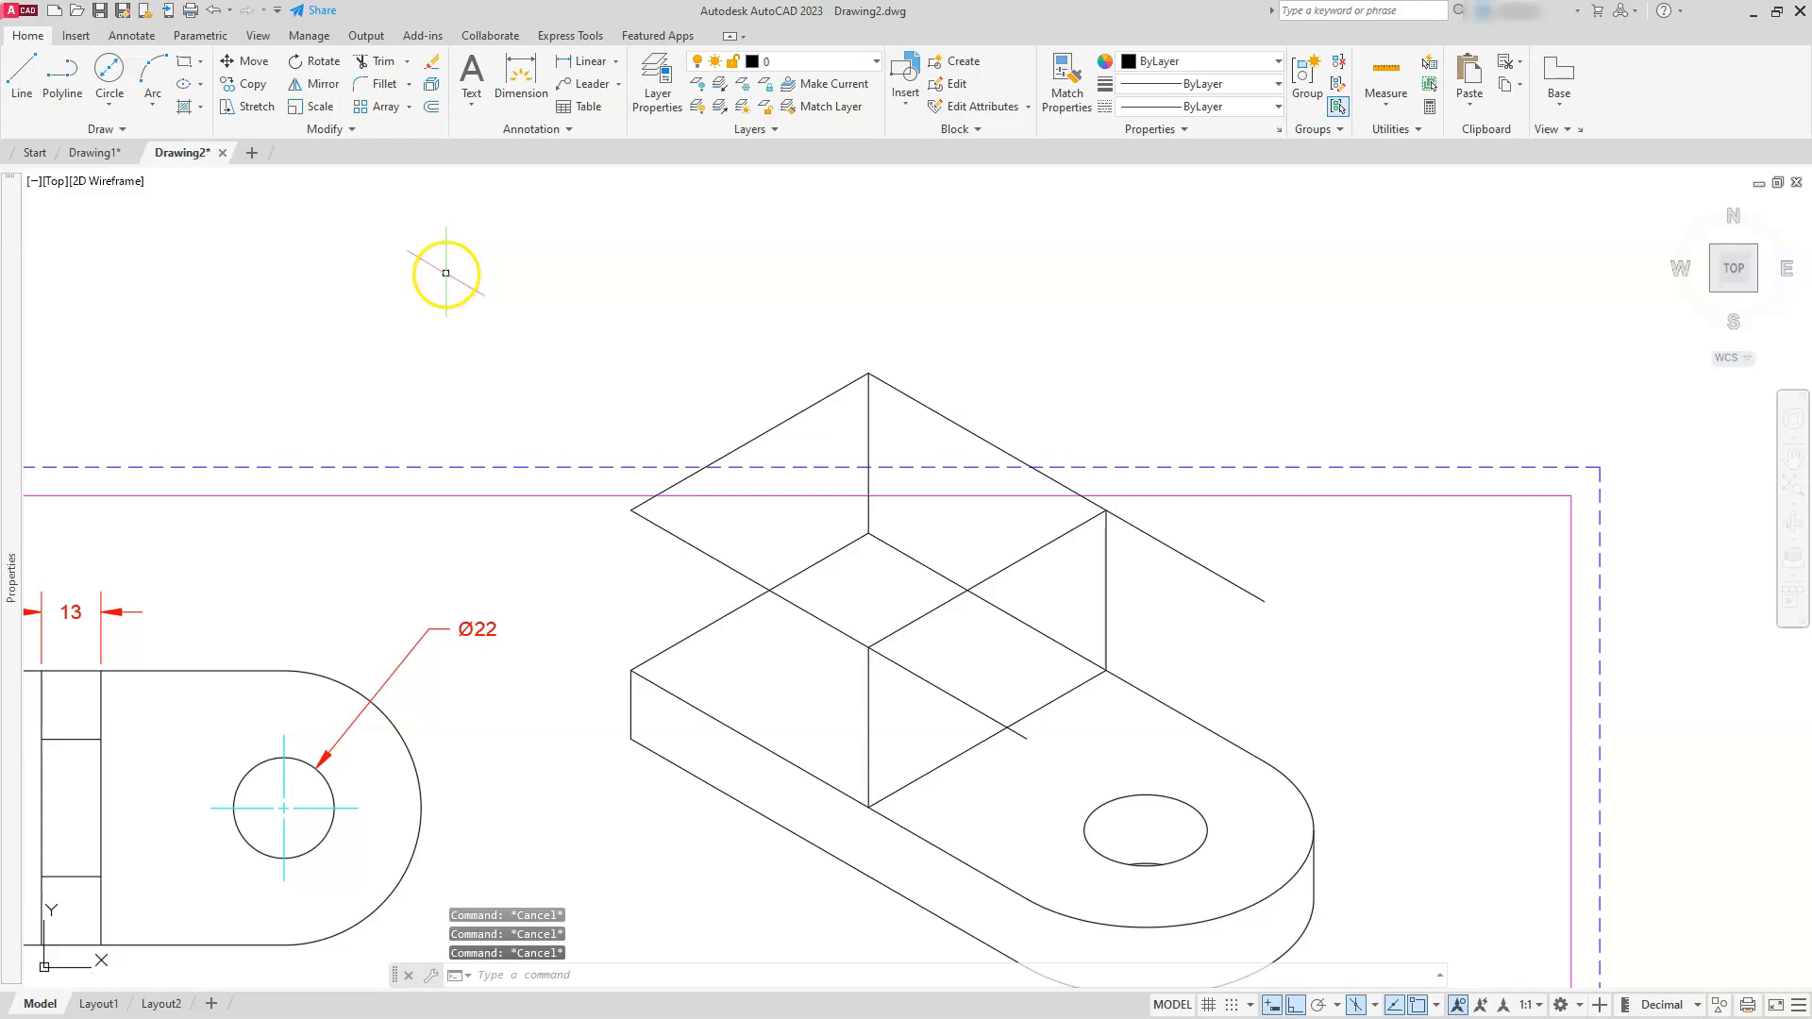
# - Extend the base's leftmost vertical edge up to the leftmost corner of the raised outline
pyautogui.click(684, 554)
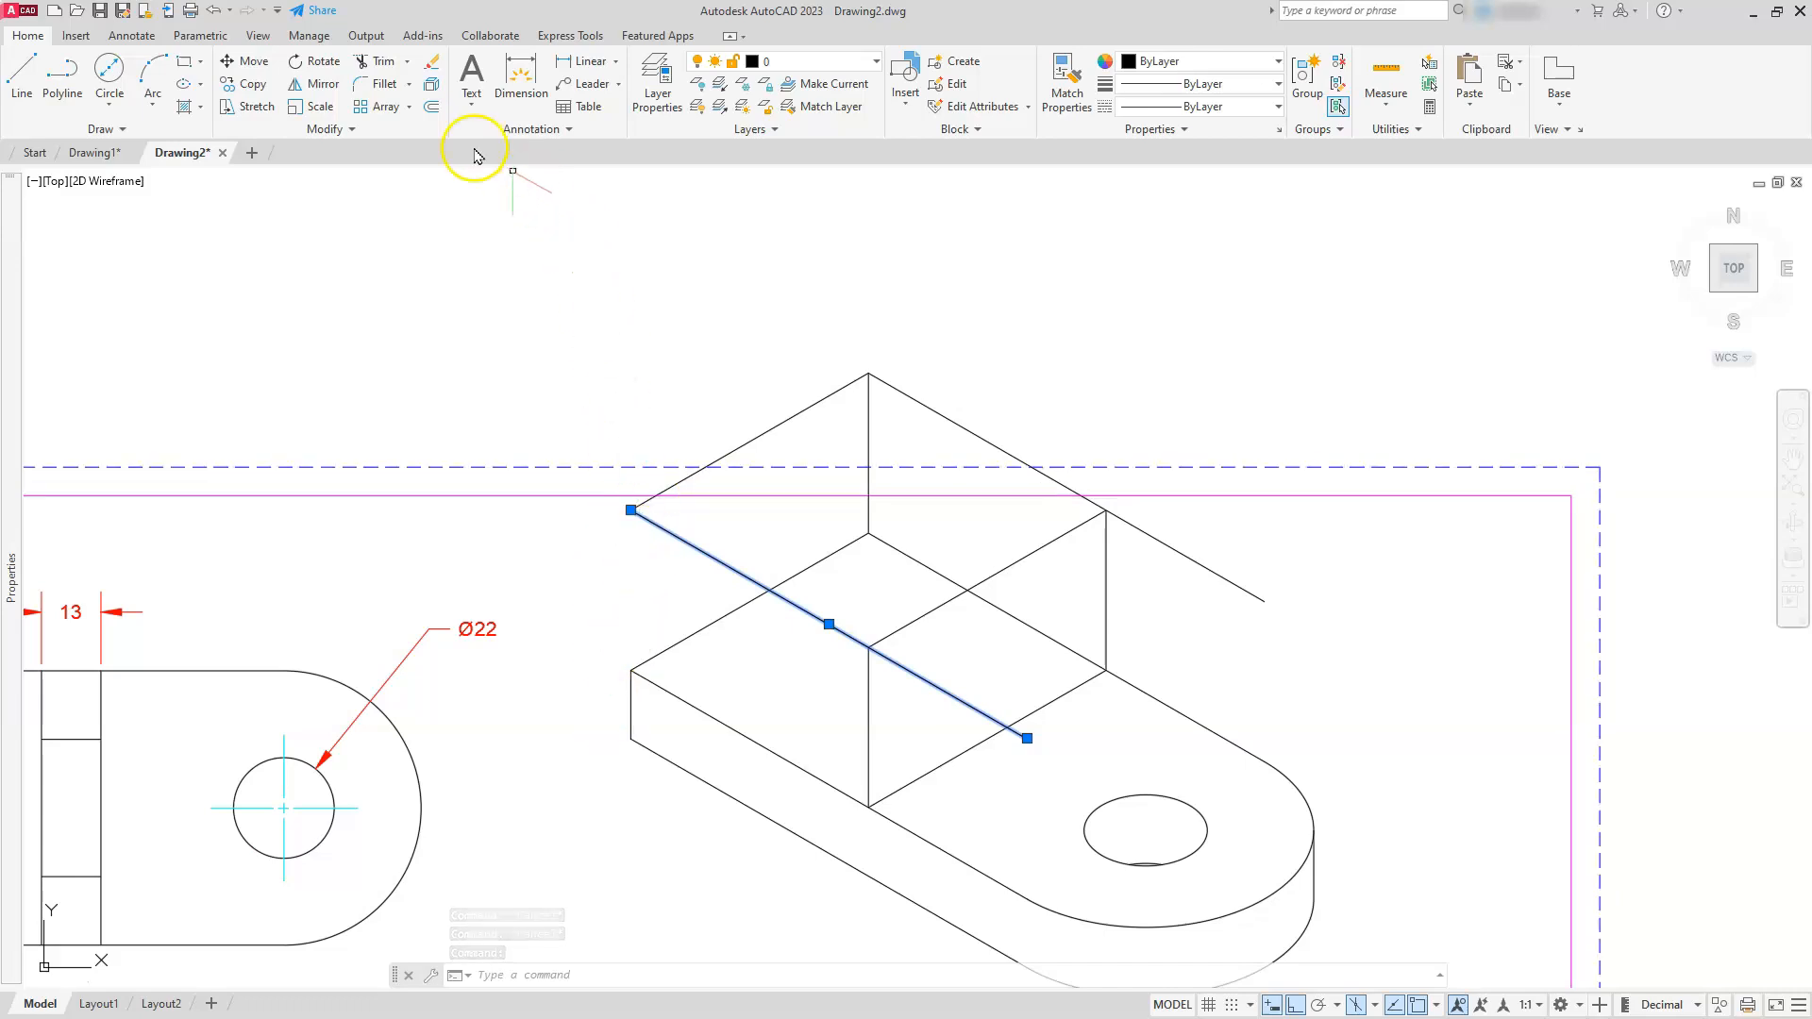
pyautogui.click(406, 65)
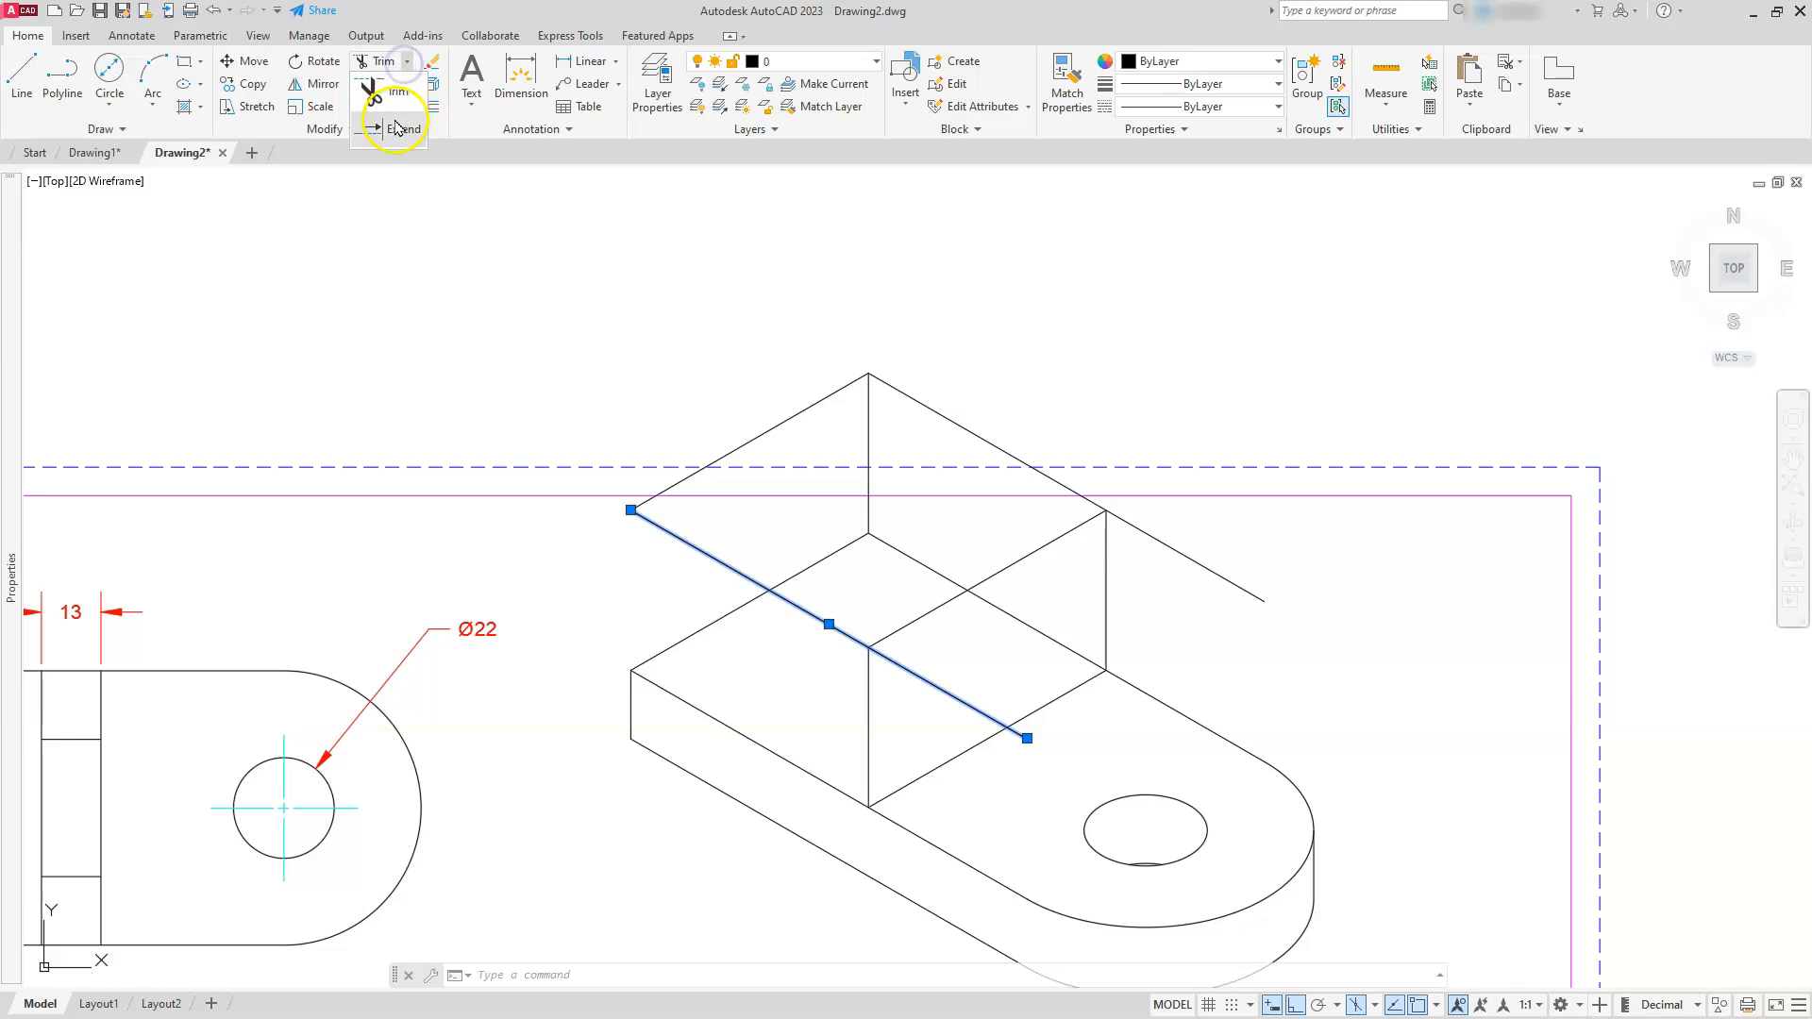
pyautogui.click(397, 132)
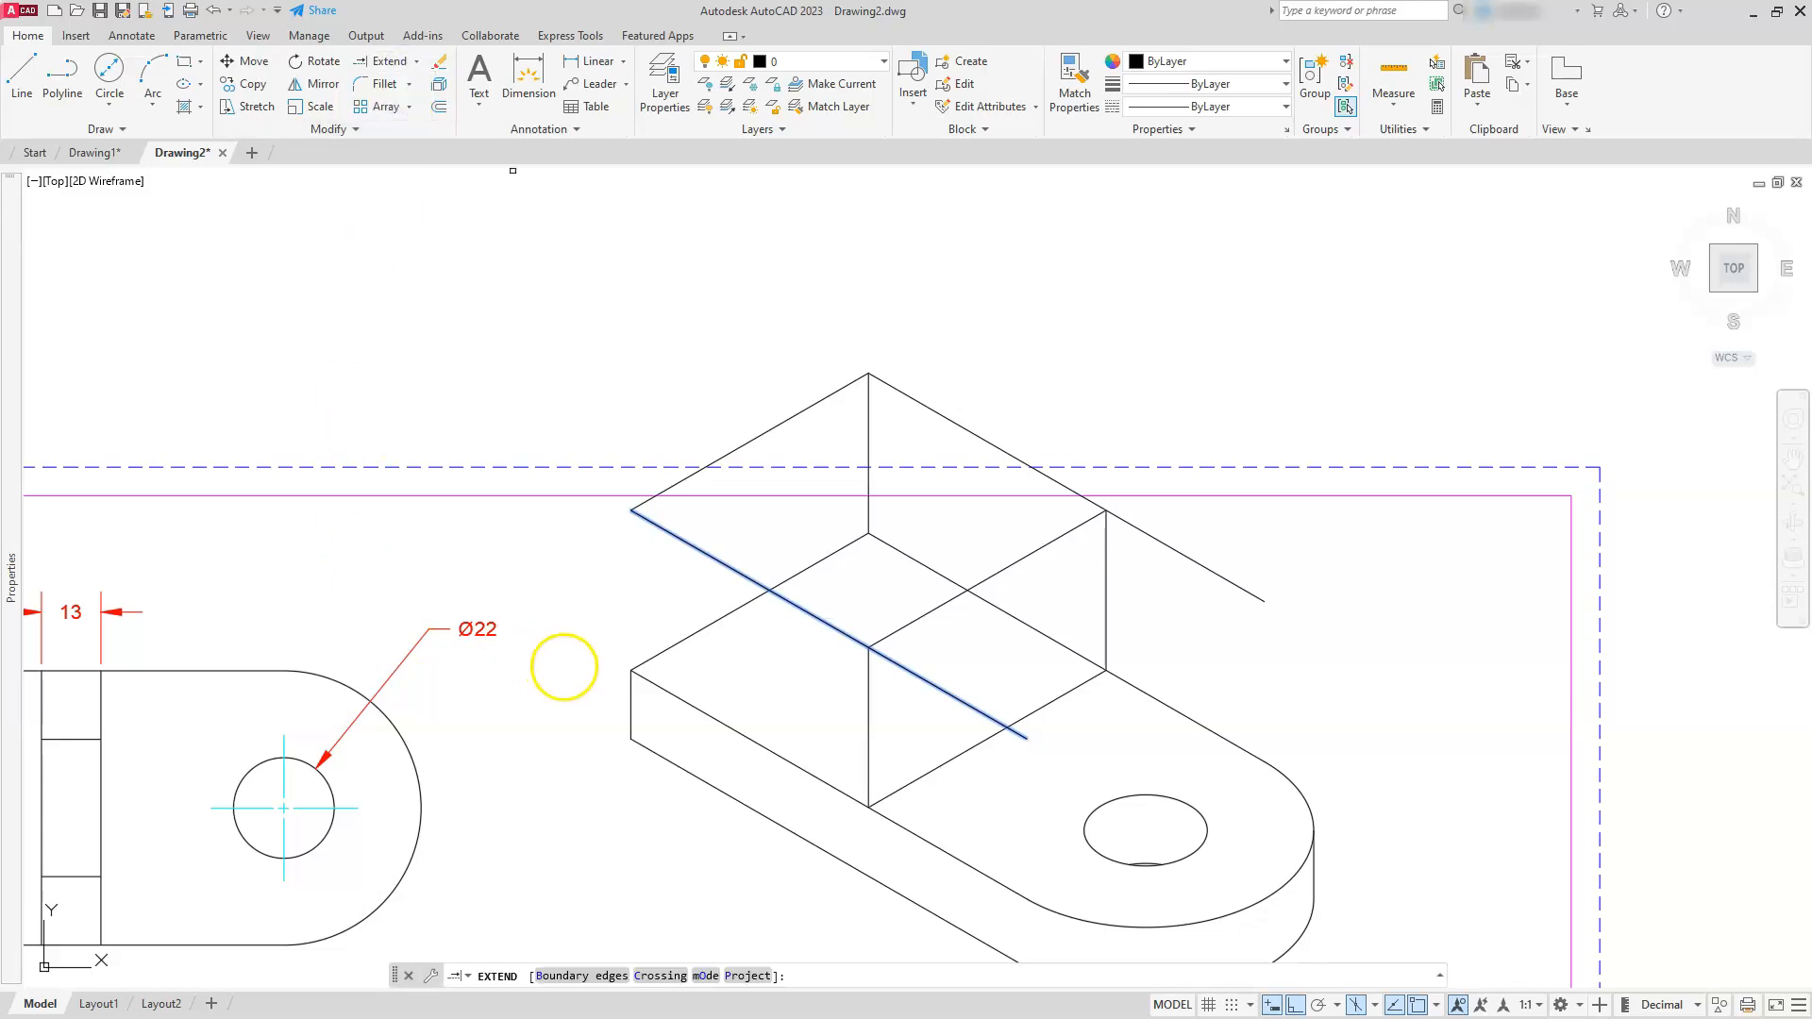
pyautogui.click(631, 699)
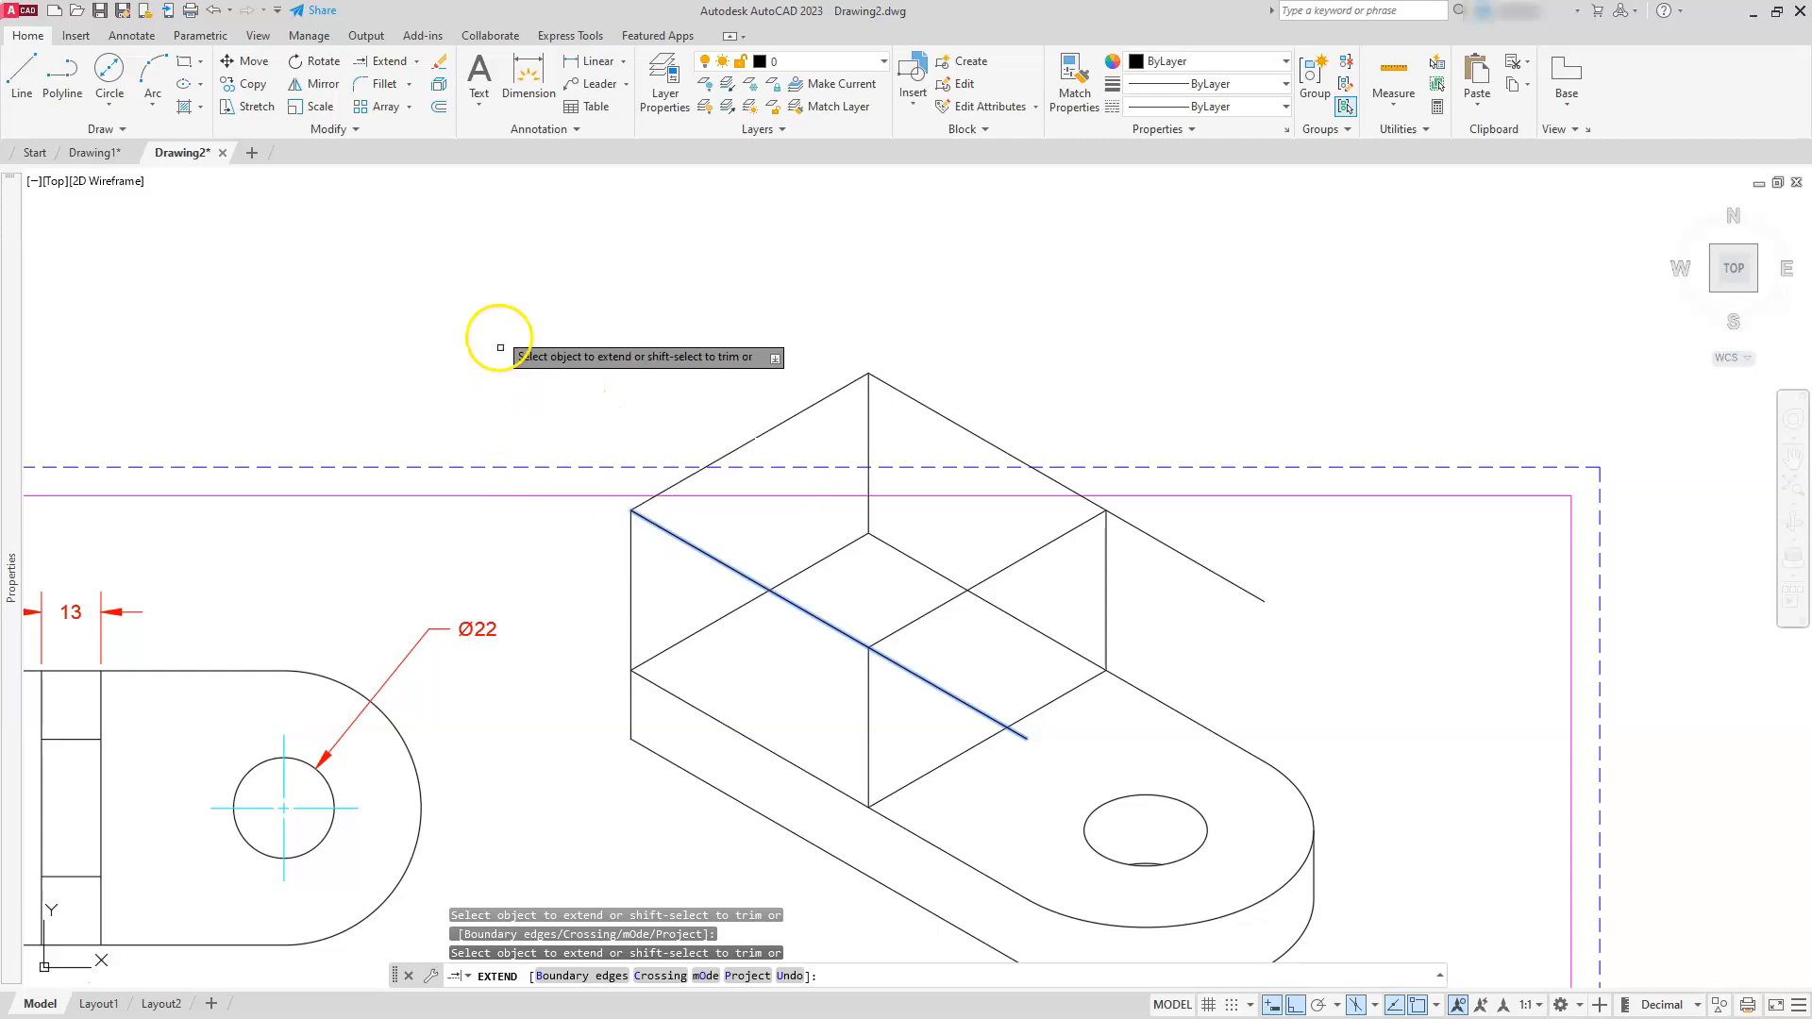
pyautogui.press('Escape')
pyautogui.press('Escape')
pyautogui.press('Escape')
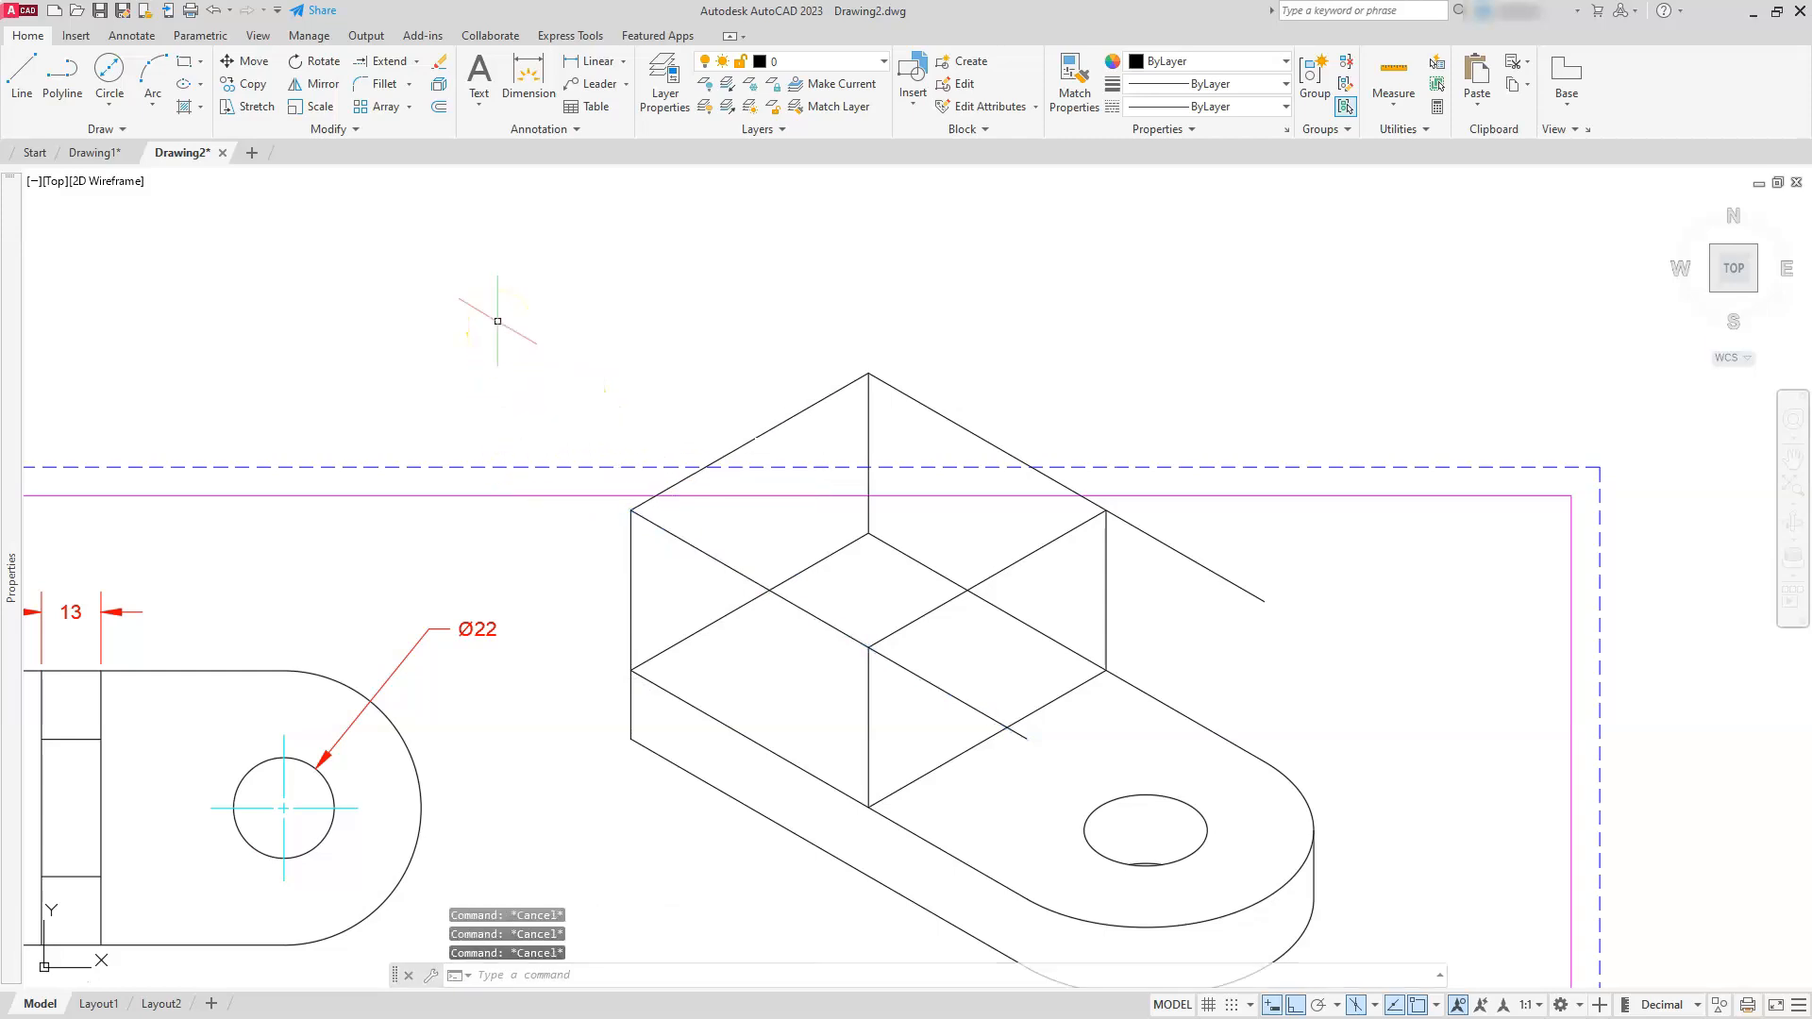
pyautogui.click(412, 70)
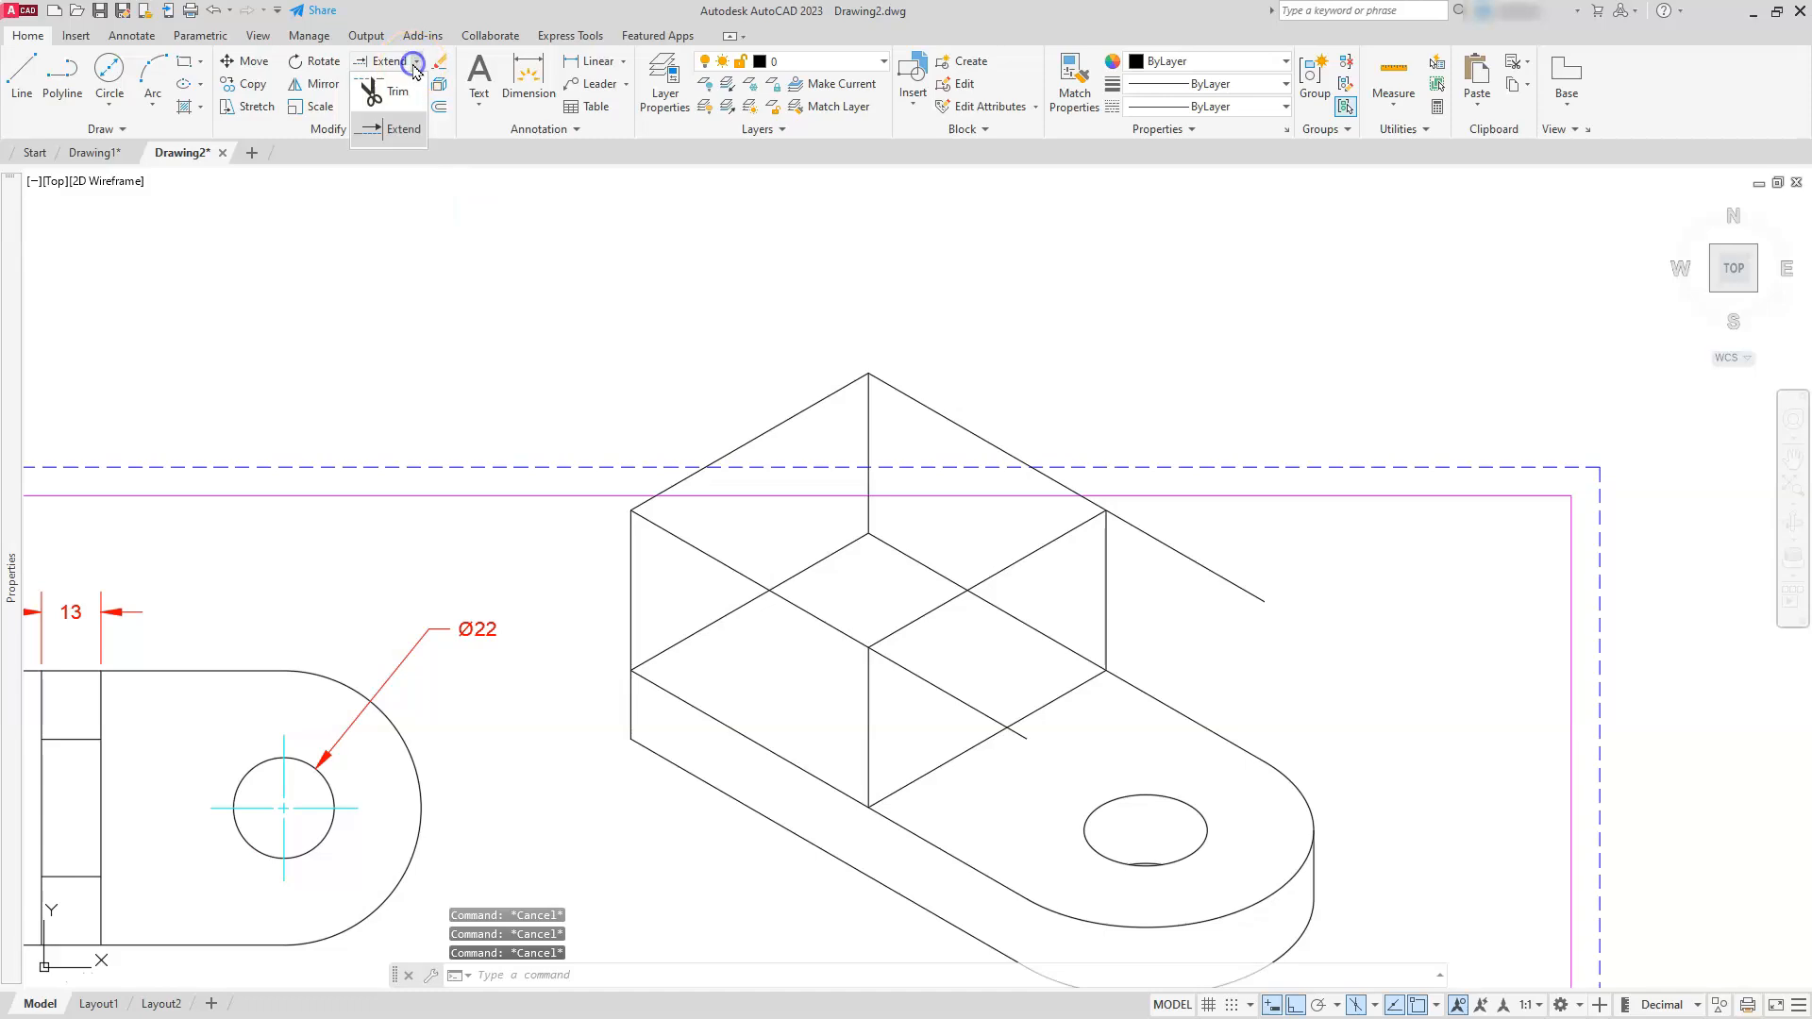
pyautogui.click(403, 95)
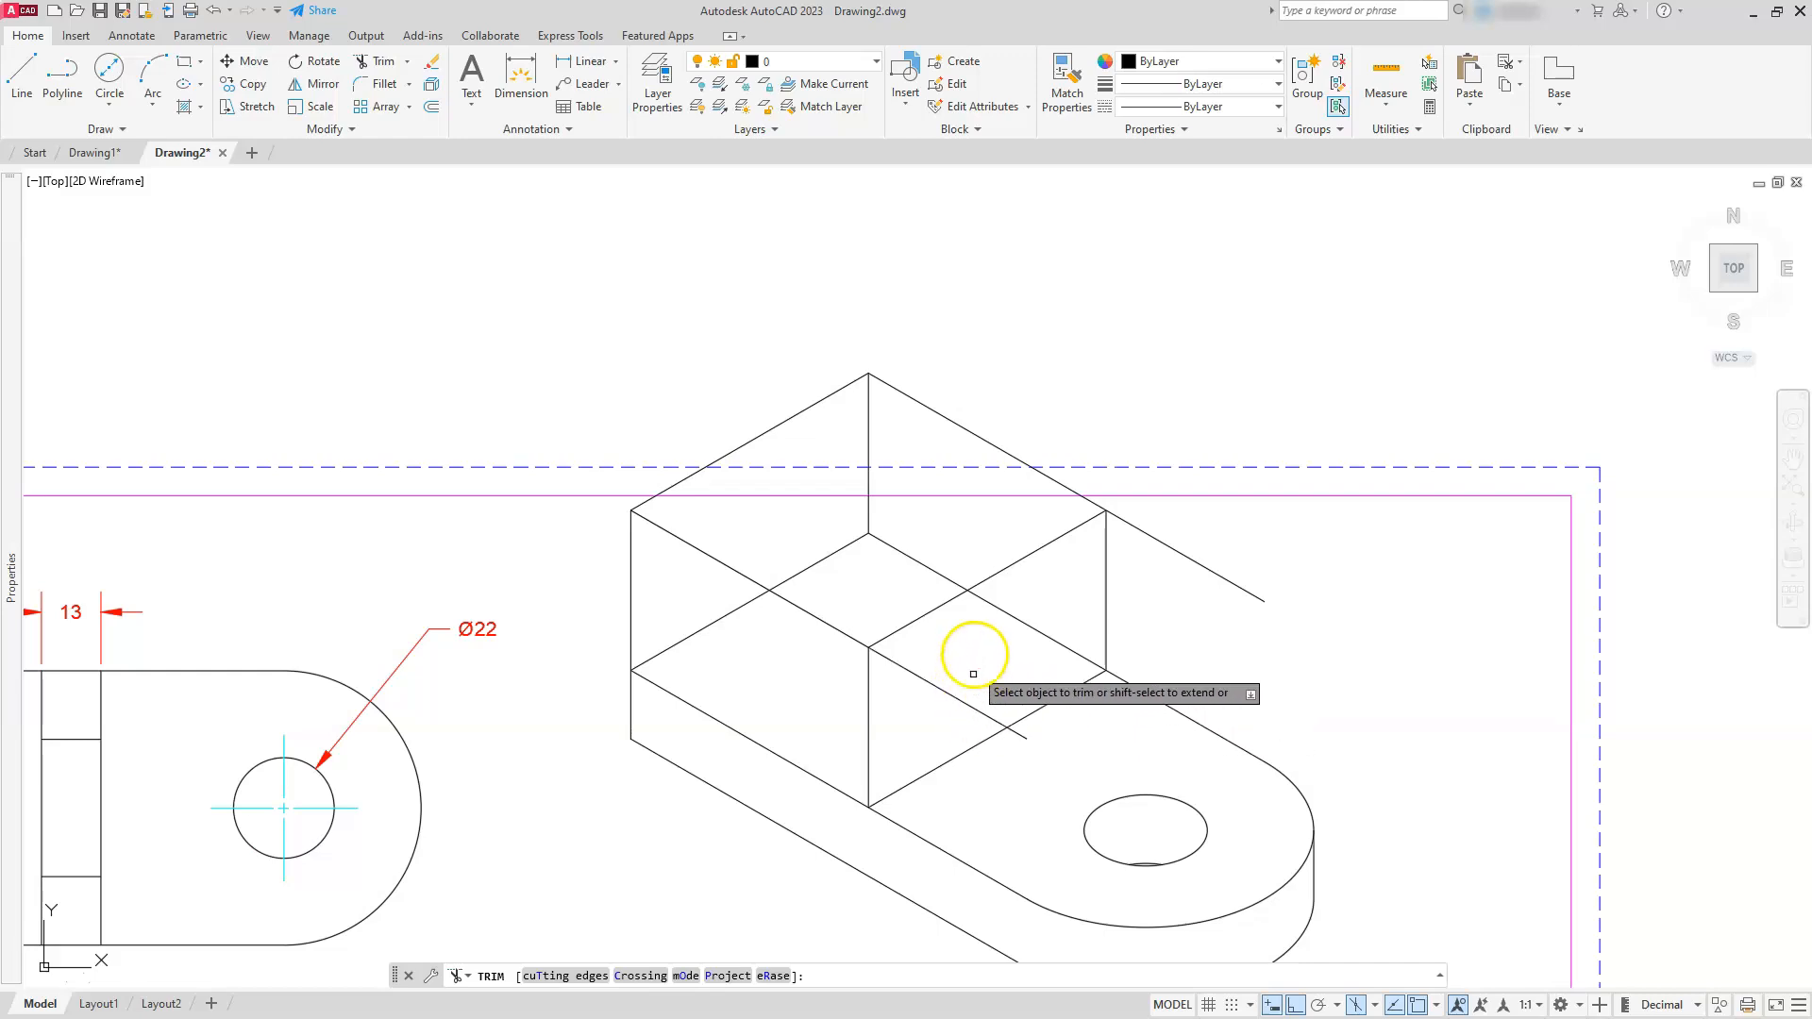
pyautogui.press('Escape')
pyautogui.press('Escape')
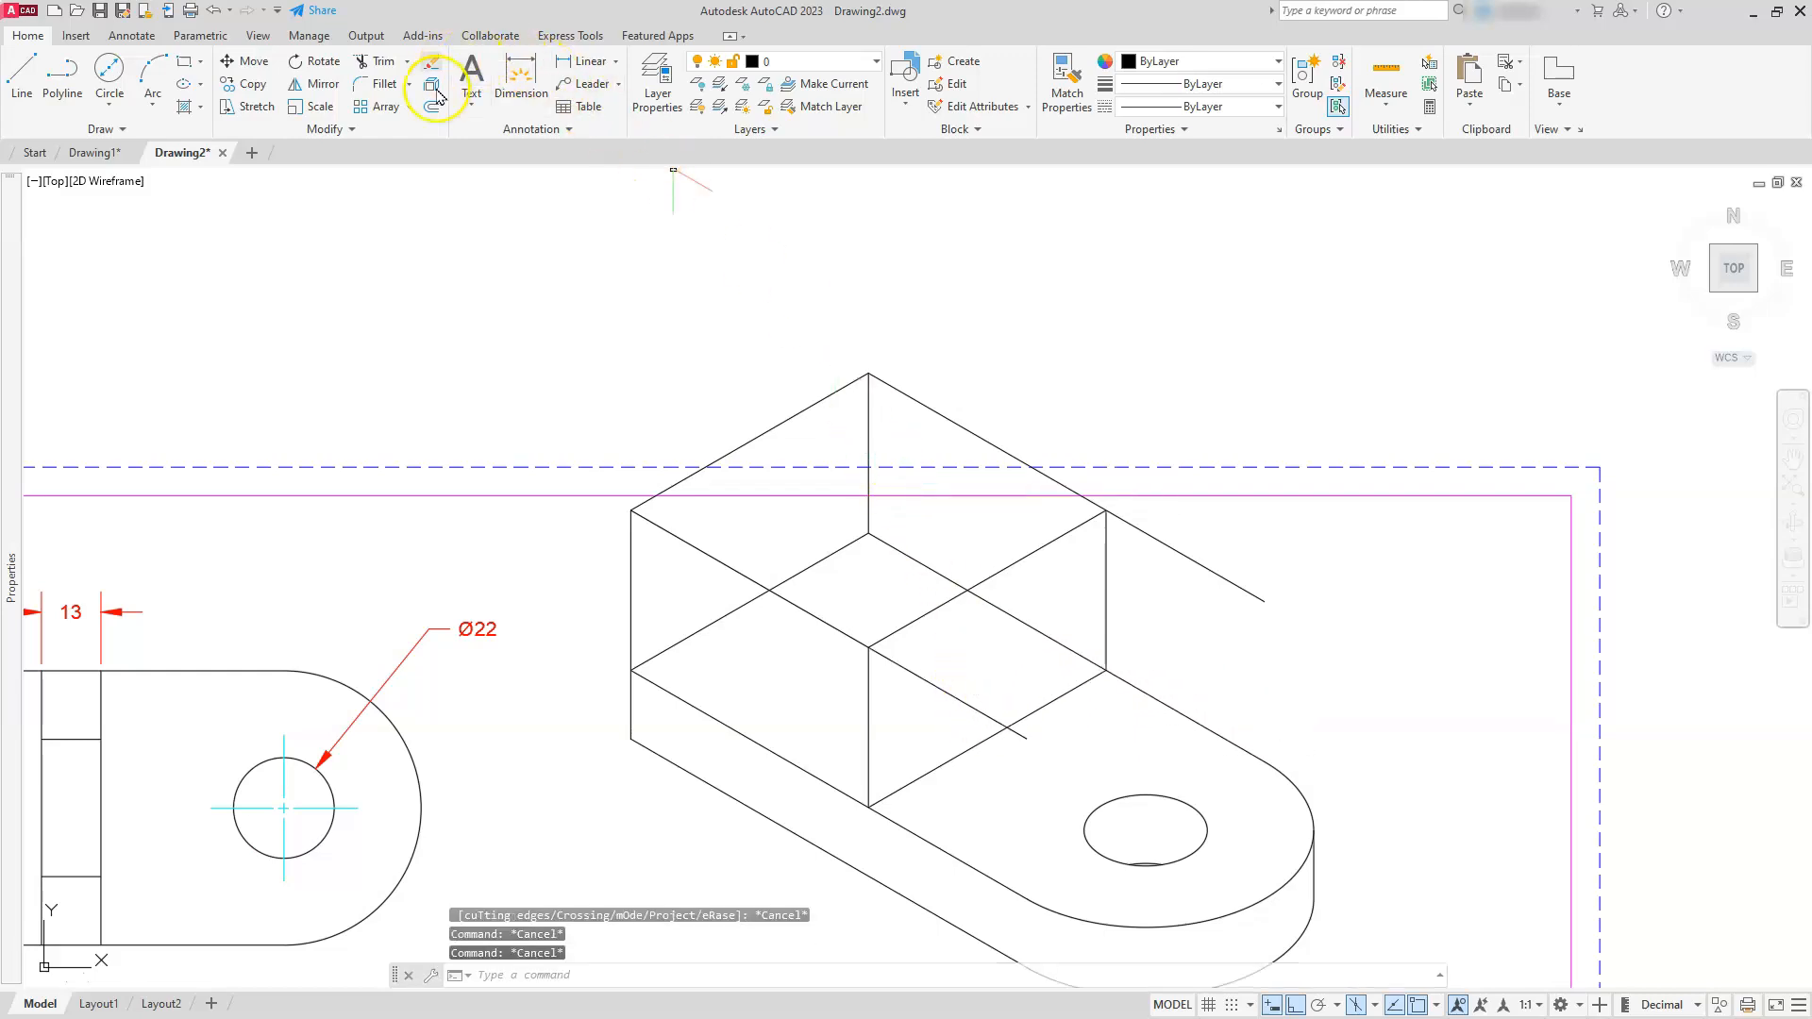
# - Trim the two long edges of the raised outline where they run past the raised dividing line
pyautogui.click(922, 620)
pyautogui.click(368, 68)
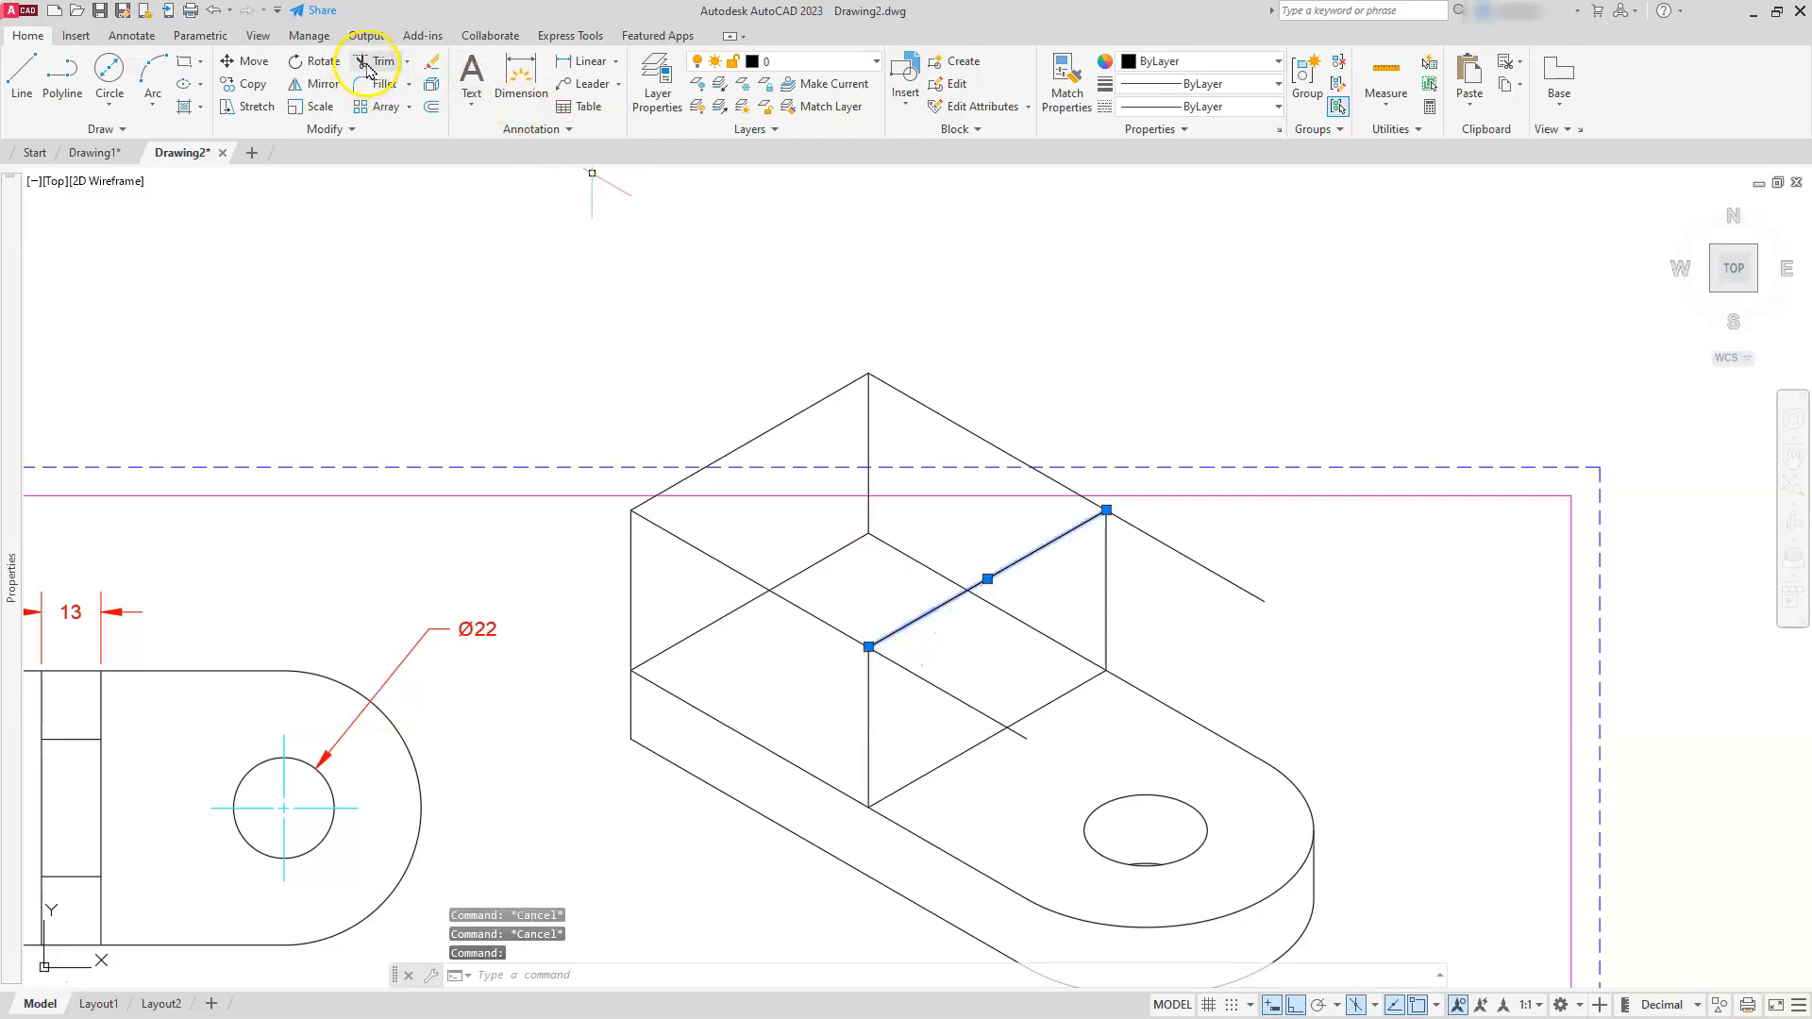
pyautogui.click(1021, 735)
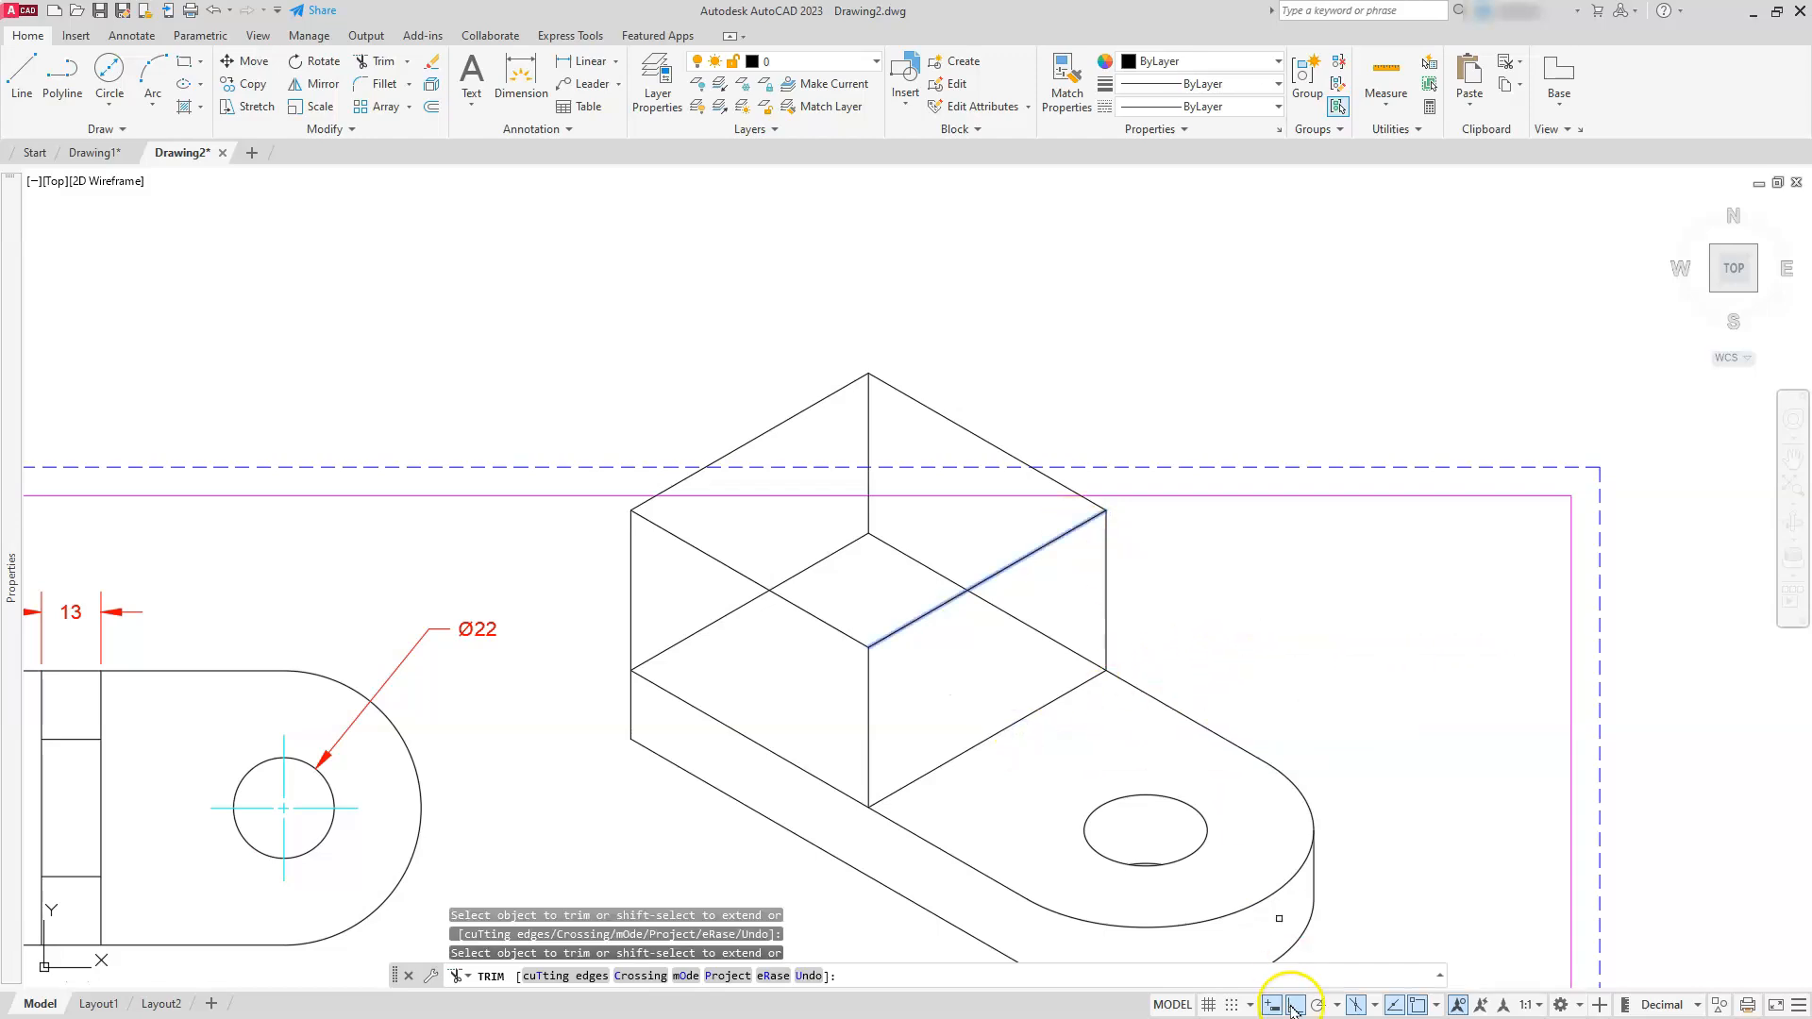
pyautogui.moveTo(1117, 670); pyautogui.dragTo(1232, 594, button='middle')
pyautogui.press('Escape')
pyautogui.press('Escape')
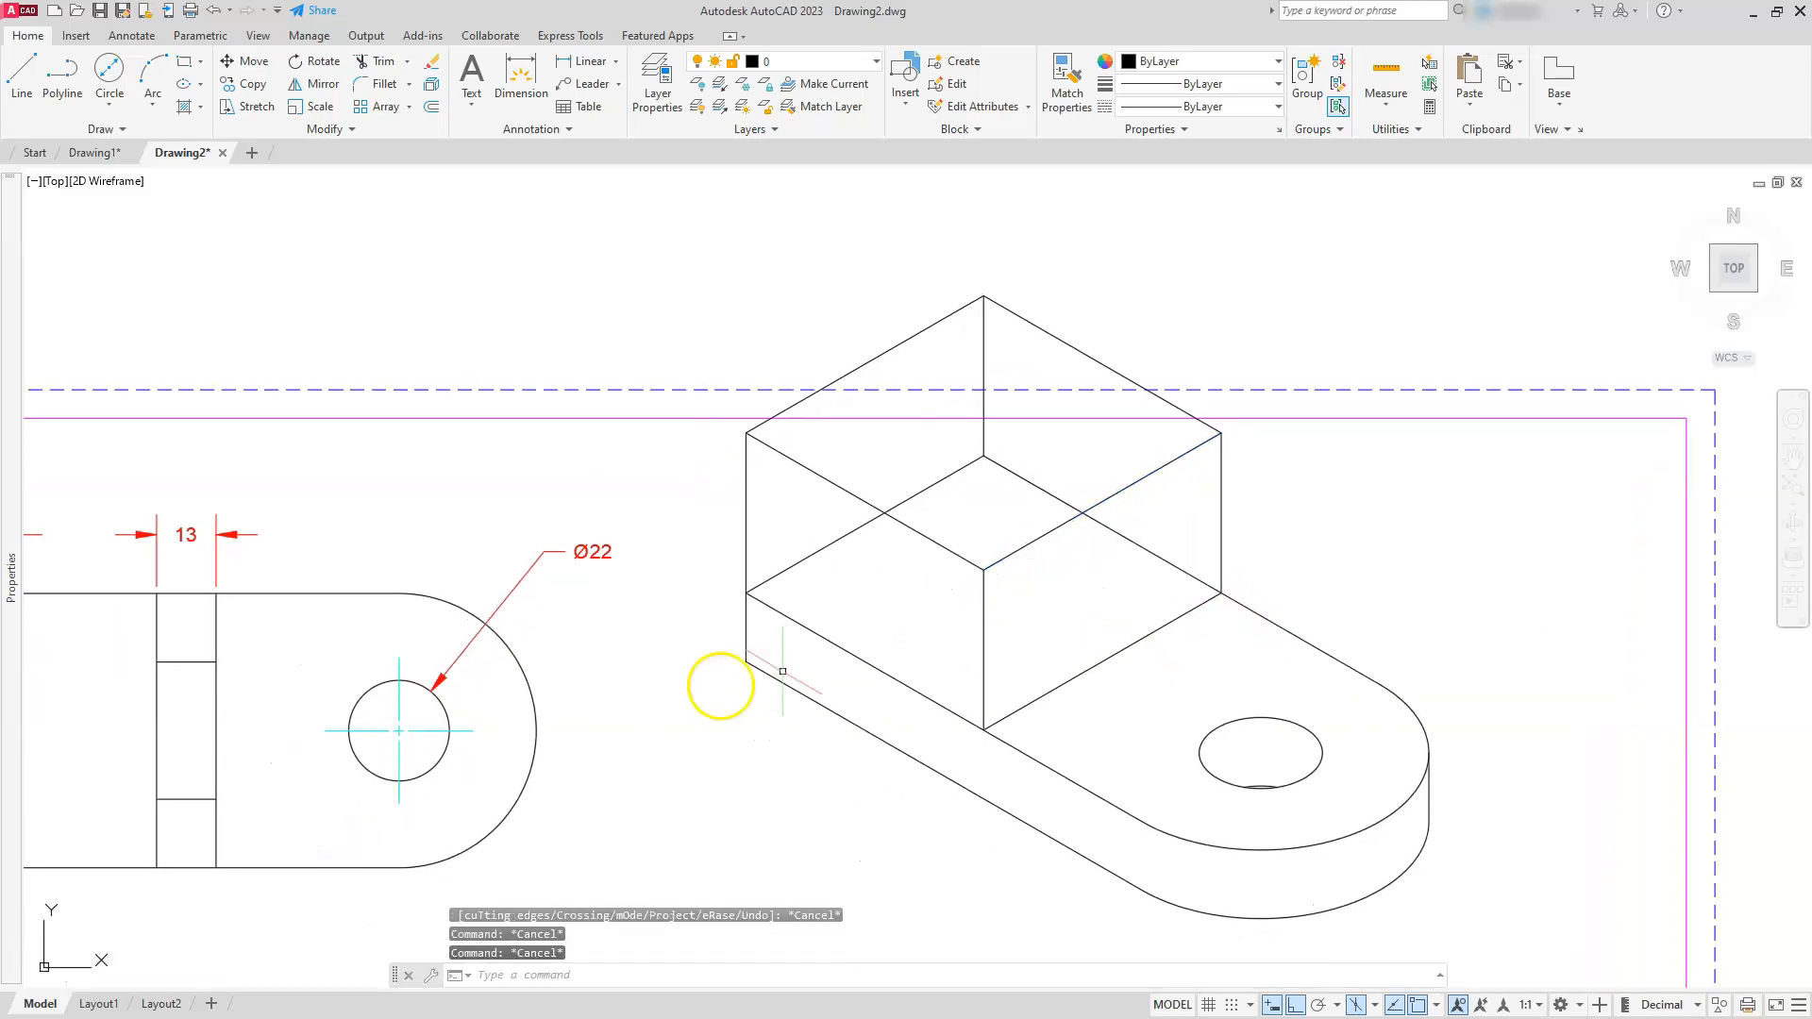
# - Examine the top and side views for the thickness and spacing dimensions of the upright corner posts
pyautogui.moveTo(549, 768); pyautogui.dragTo(942, 638, button='middle')
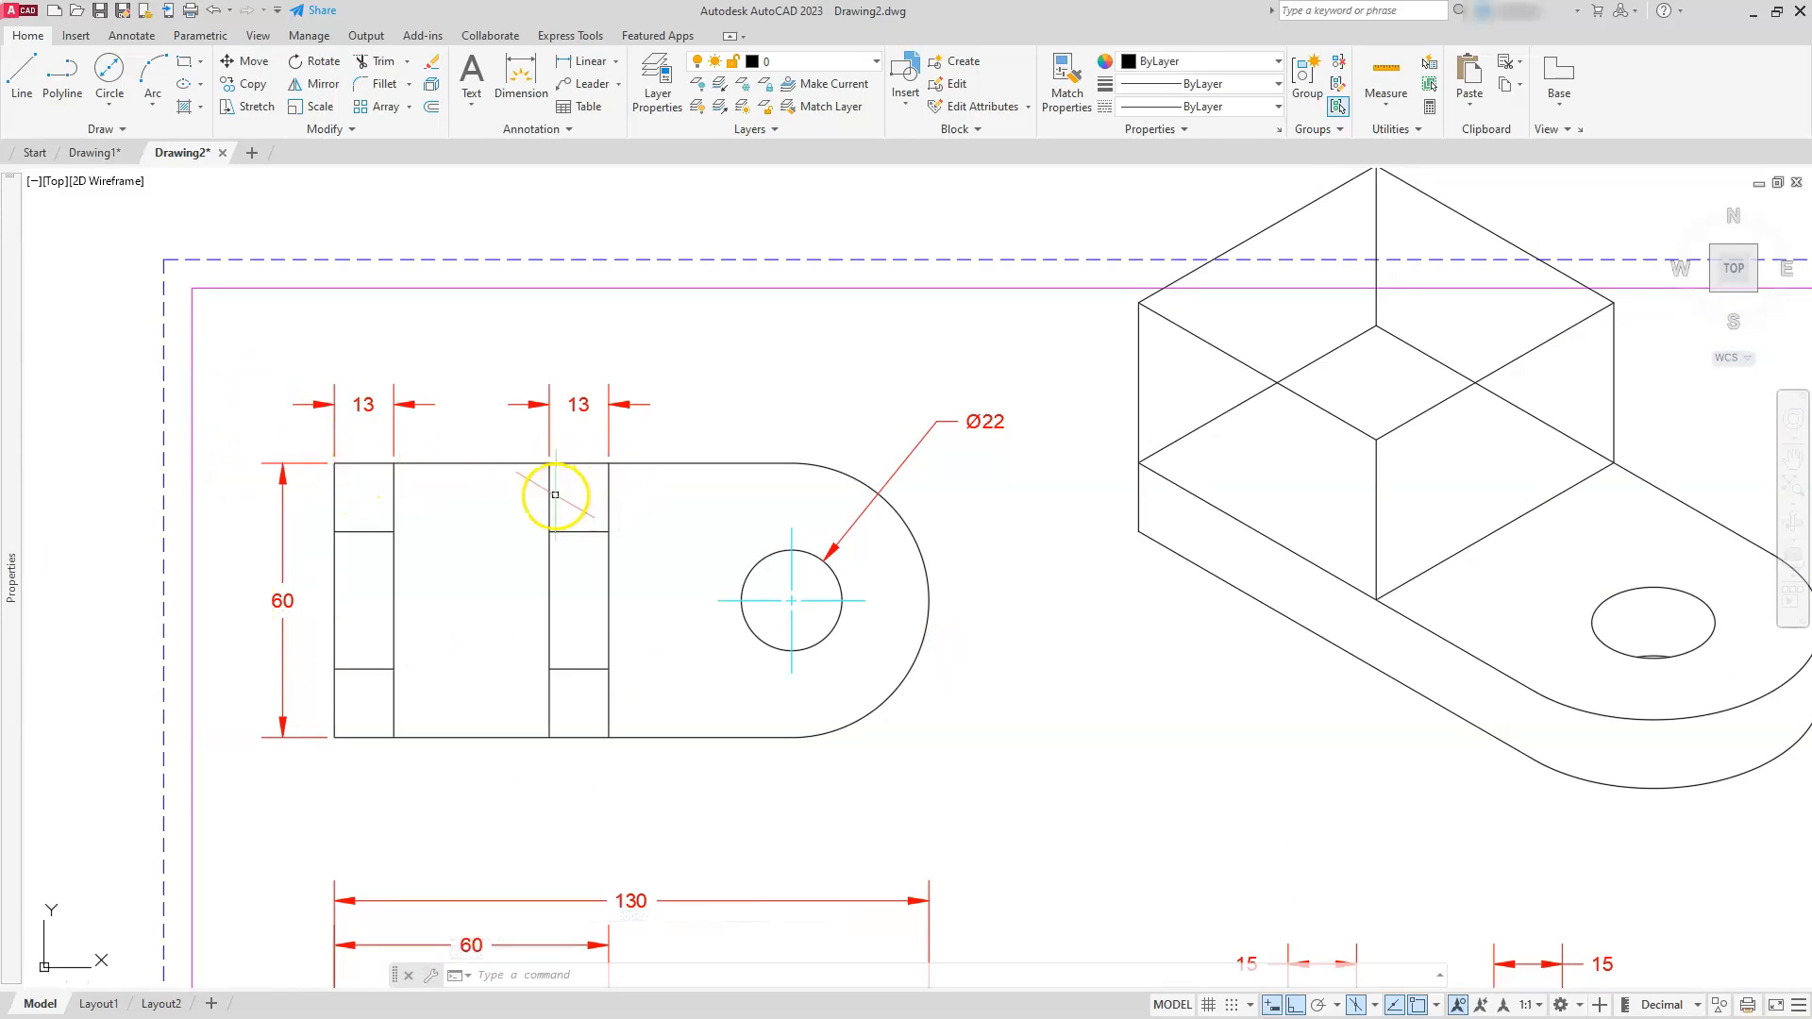
pyautogui.scroll(-3, 555, 494)
pyautogui.scroll(3, 821, 704)
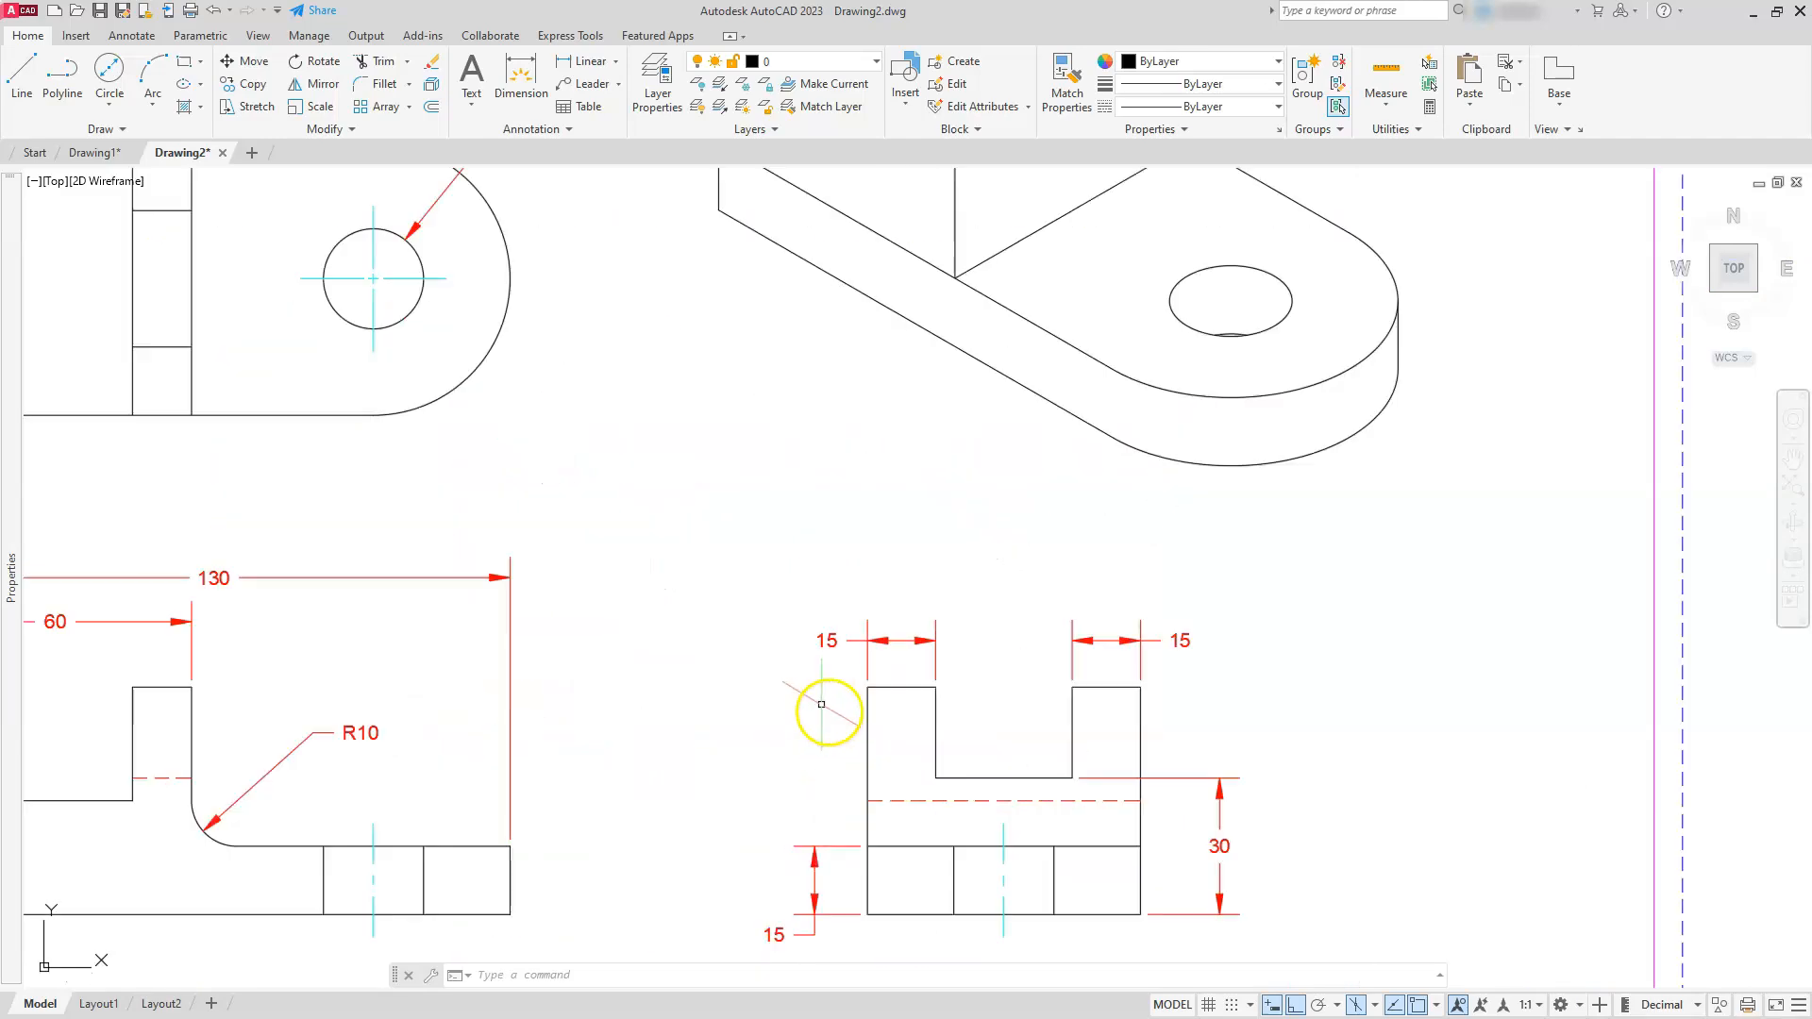
pyautogui.moveTo(902, 513); pyautogui.dragTo(850, 898, button='middle')
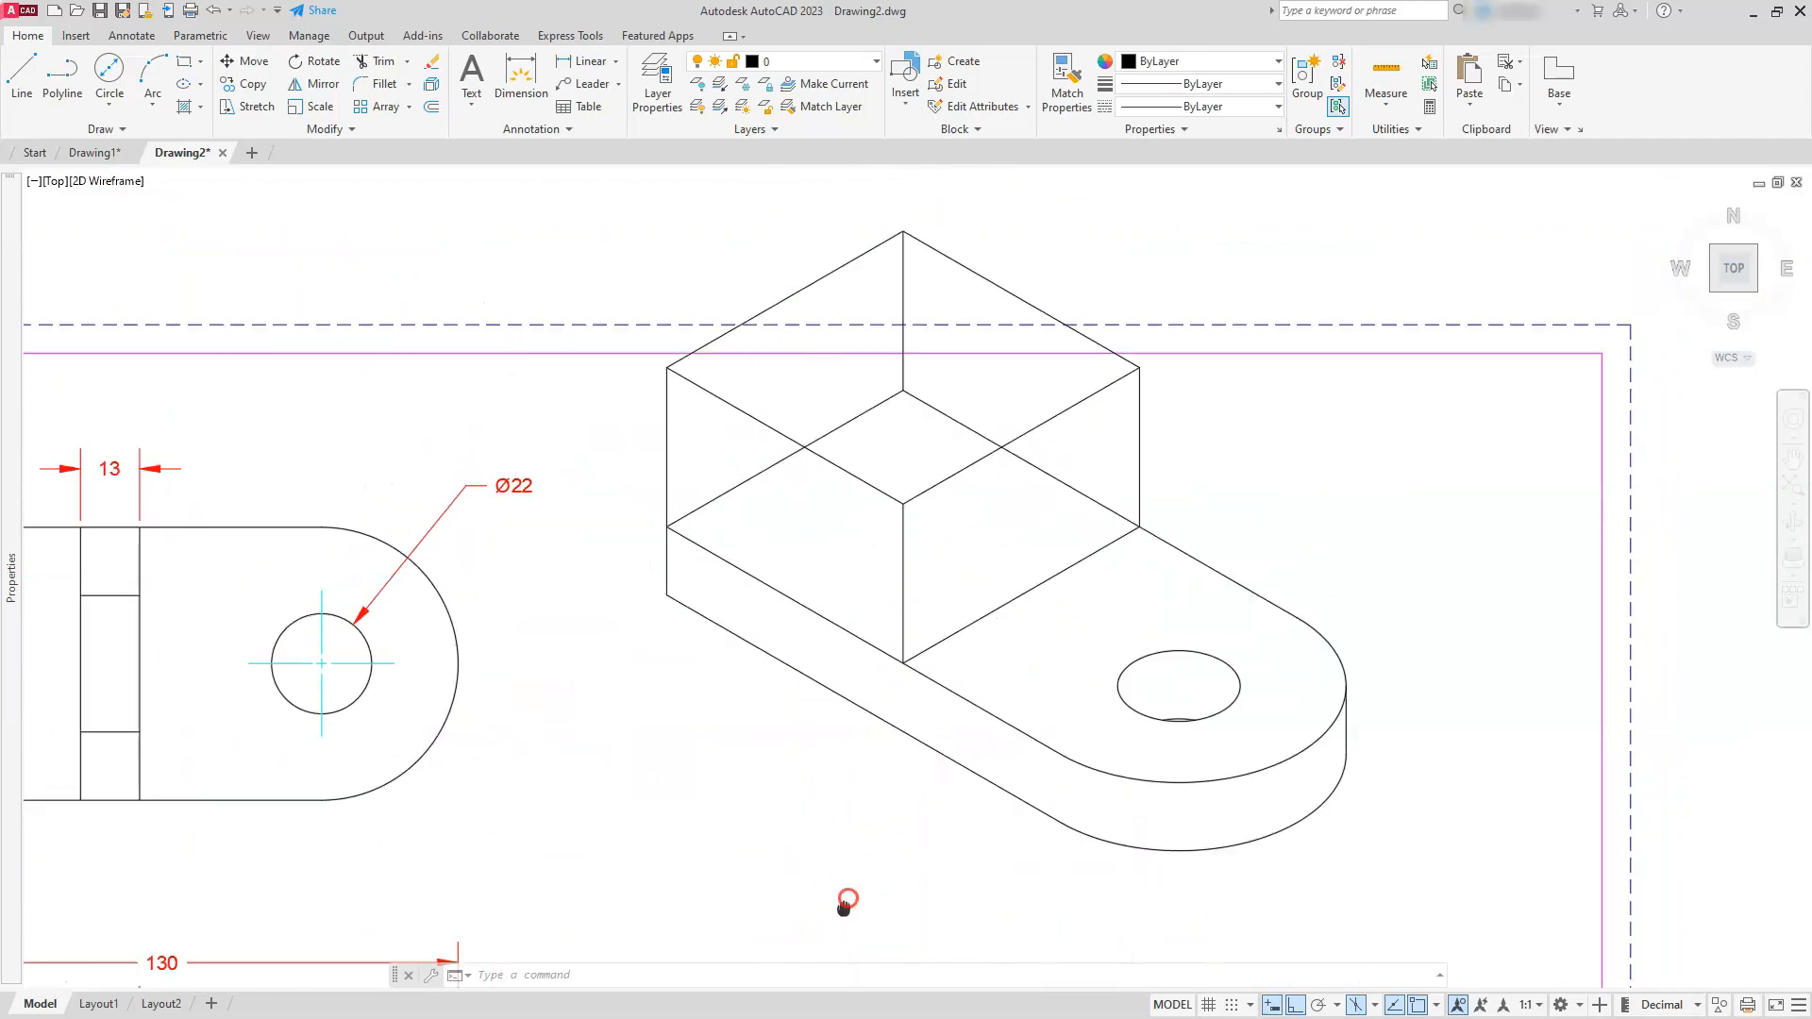
pyautogui.scroll(2, 633, 376)
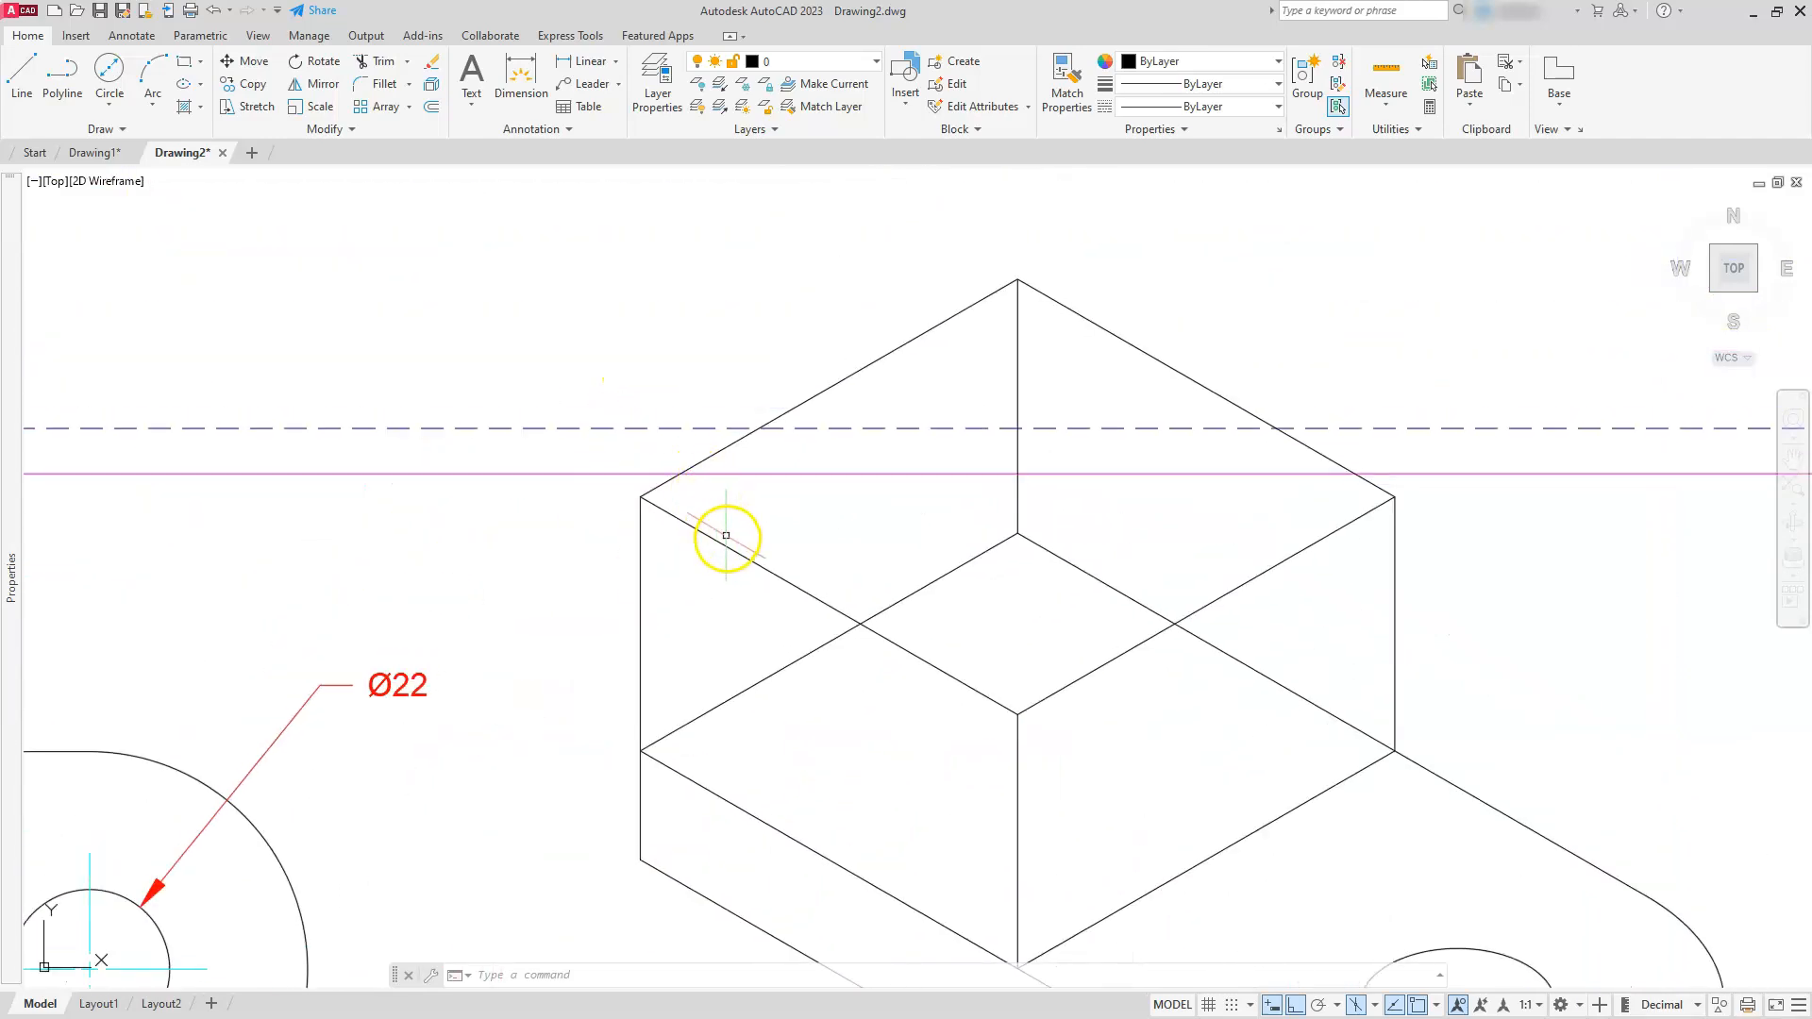
pyautogui.scroll(-4, 727, 545)
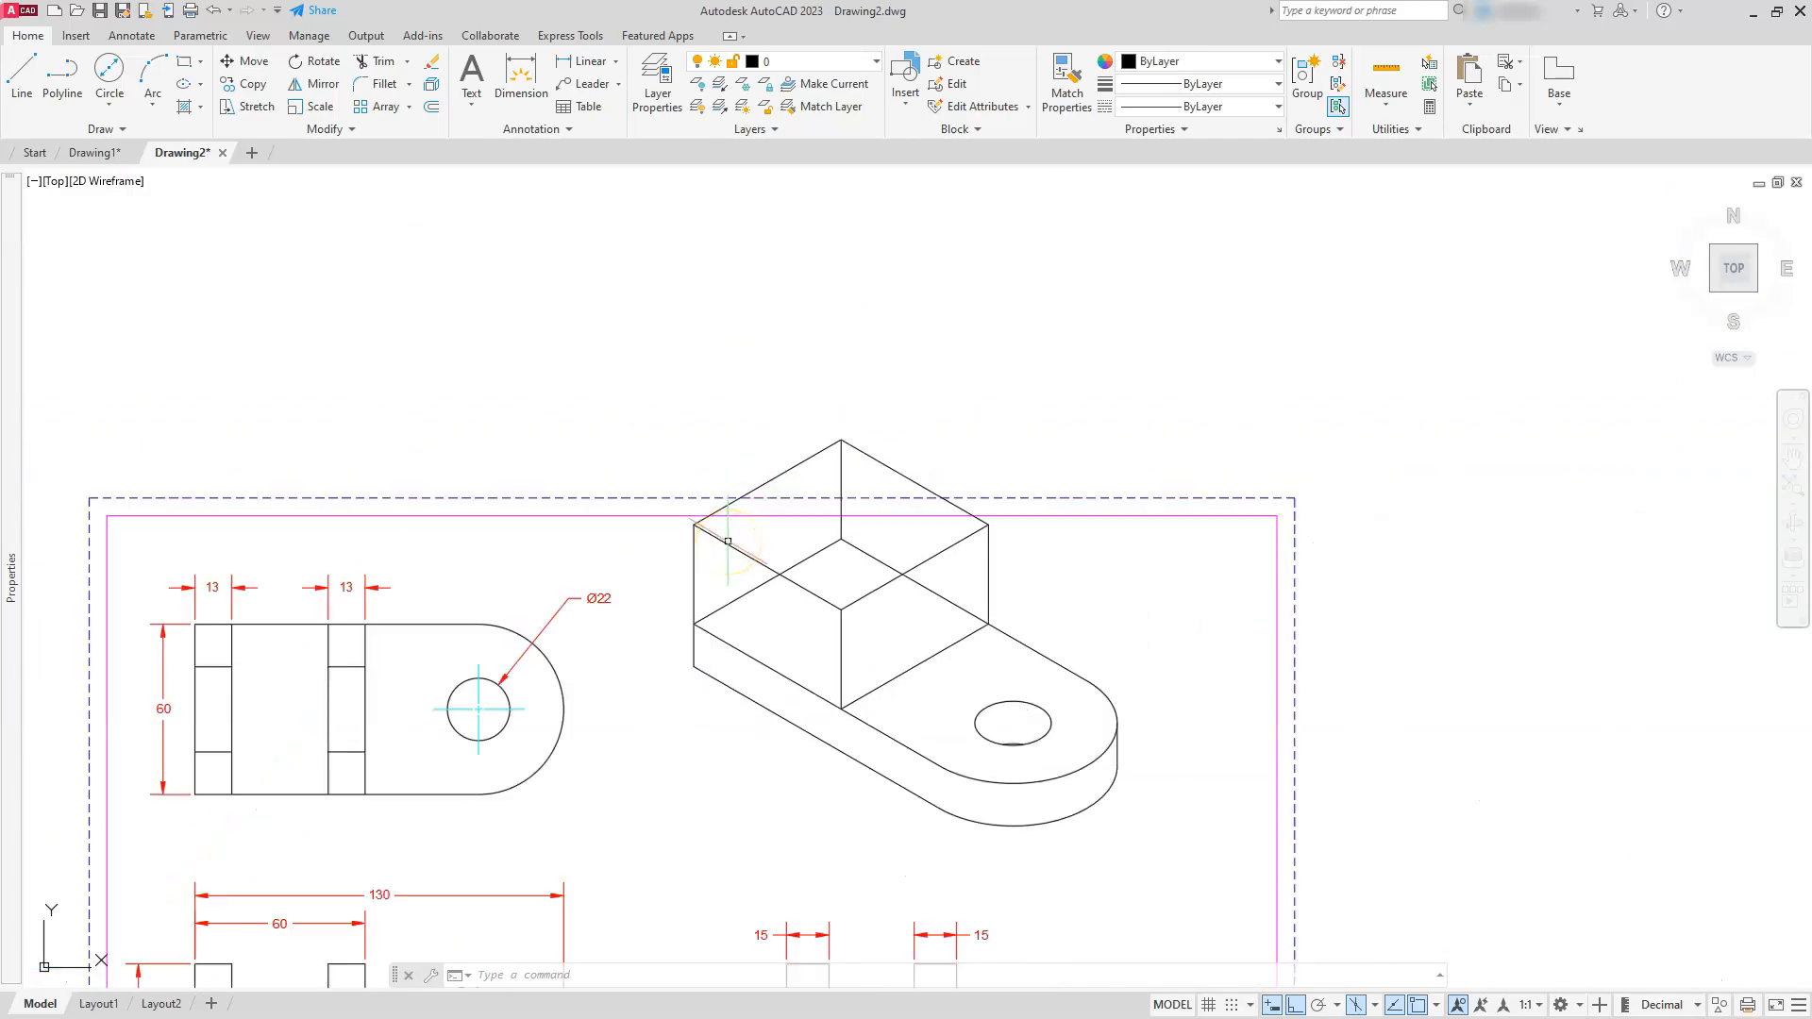
pyautogui.scroll(4, 728, 541)
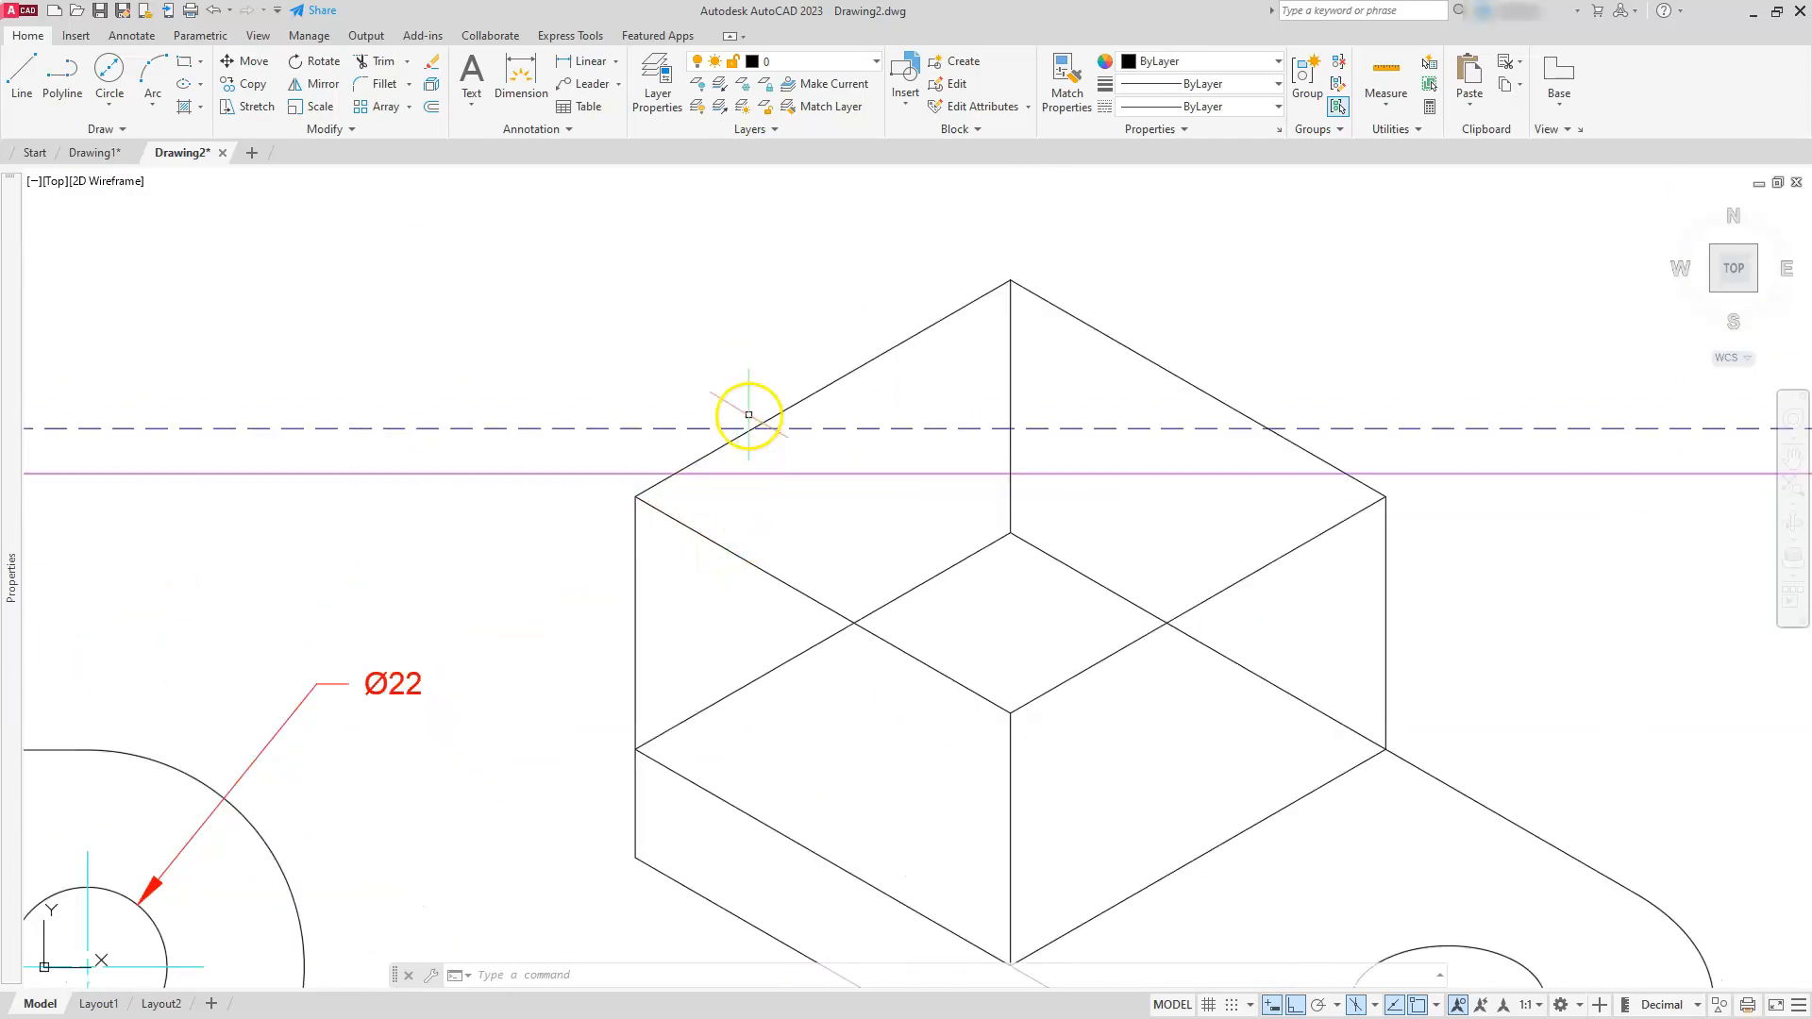
# - Copy the raised outline's far end edge 13 units inward along the block's length
pyautogui.click(256, 85)
pyautogui.click(919, 331)
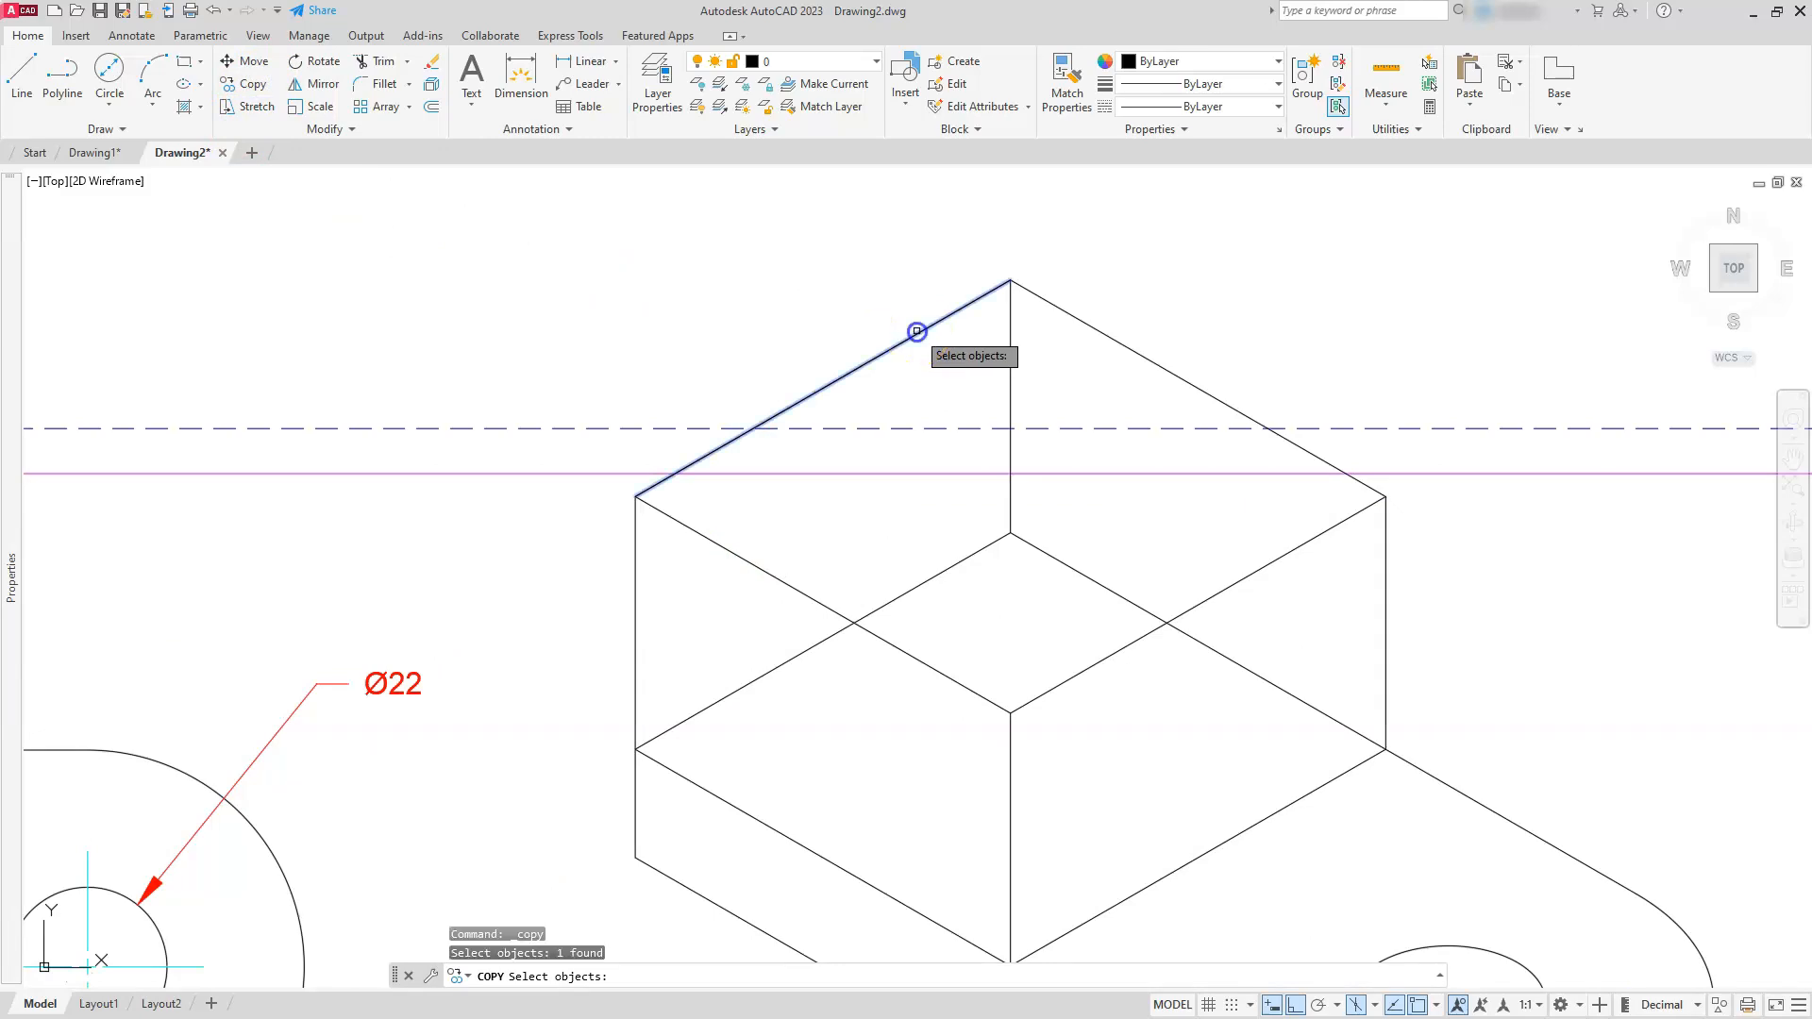
pyautogui.press('Return')
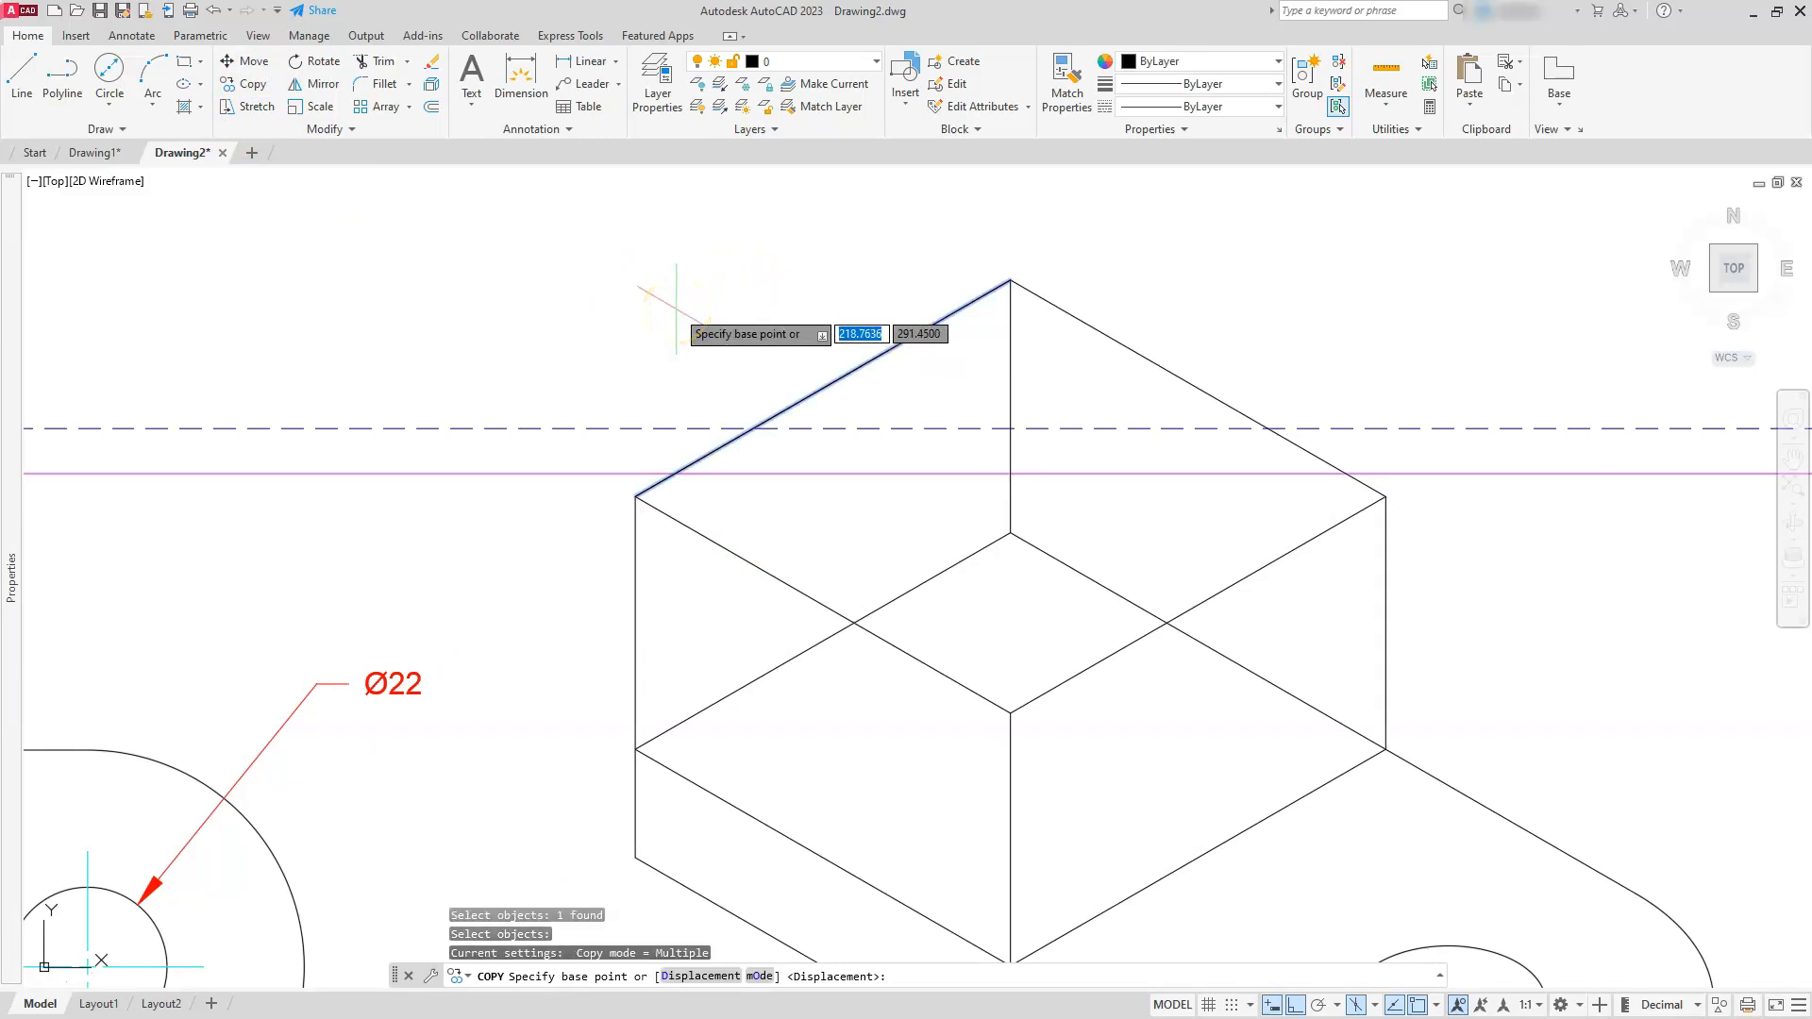
pyautogui.click(571, 262)
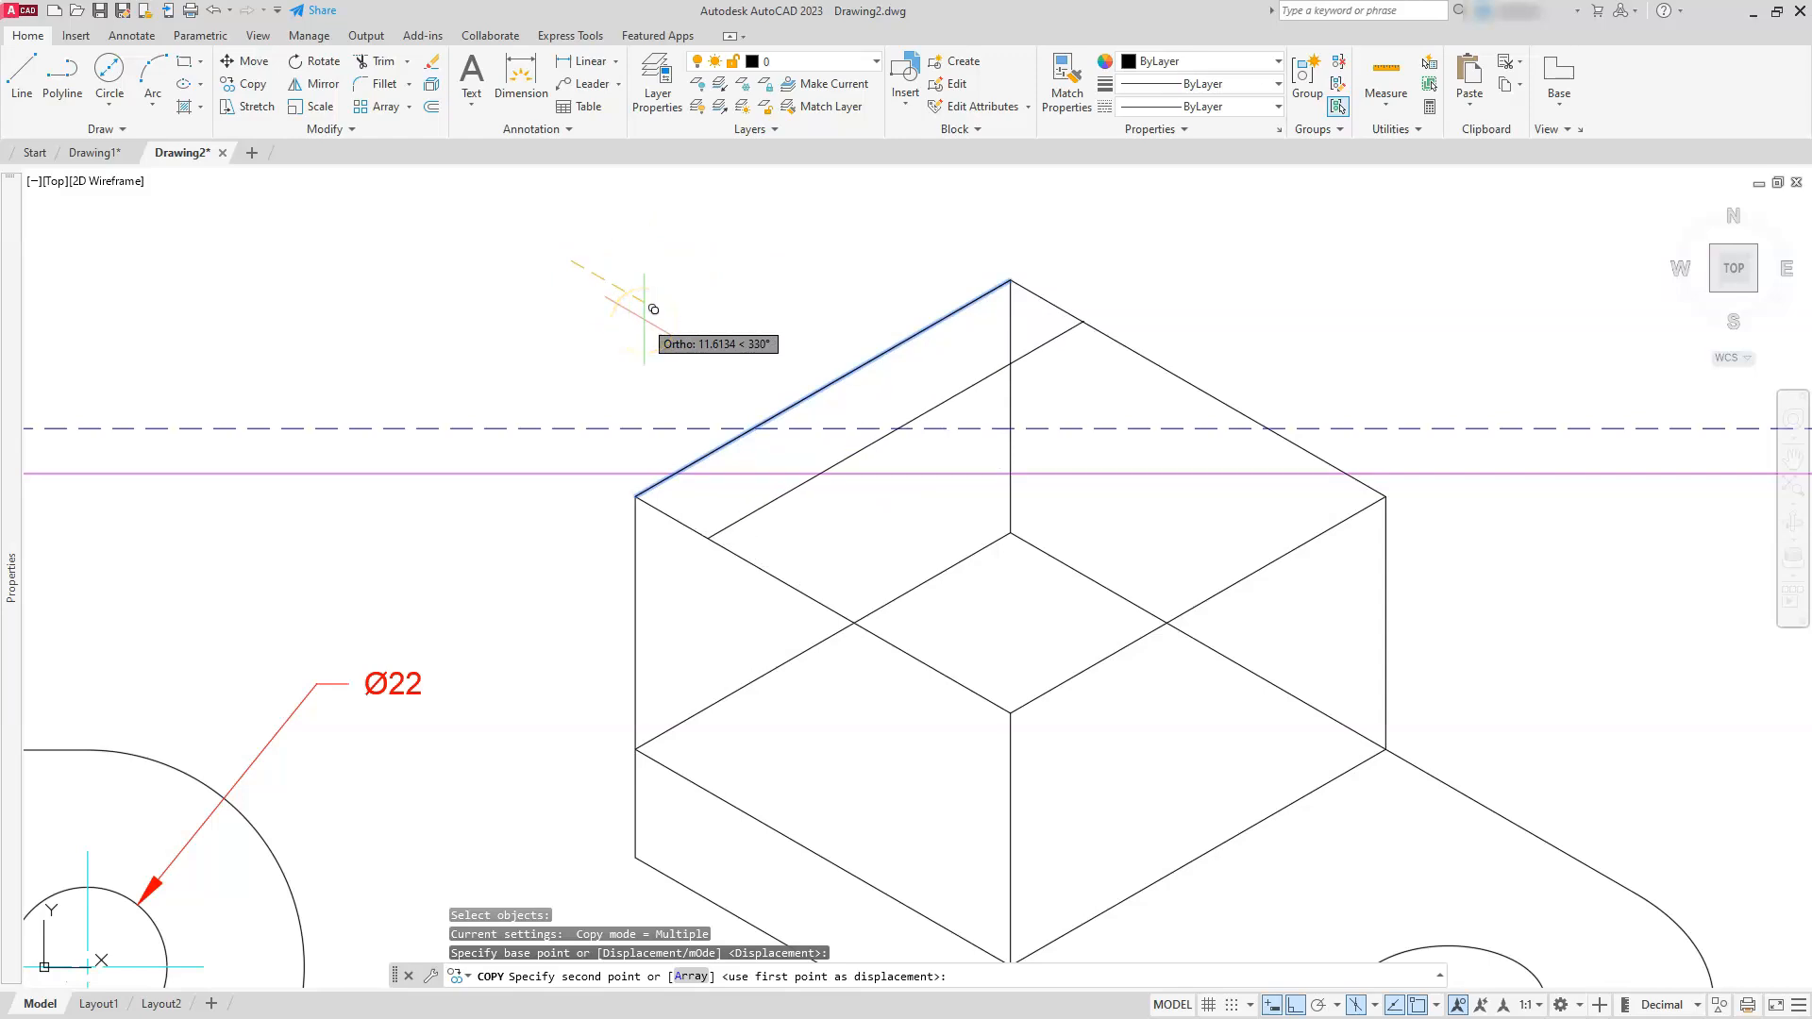
pyautogui.press('Return')
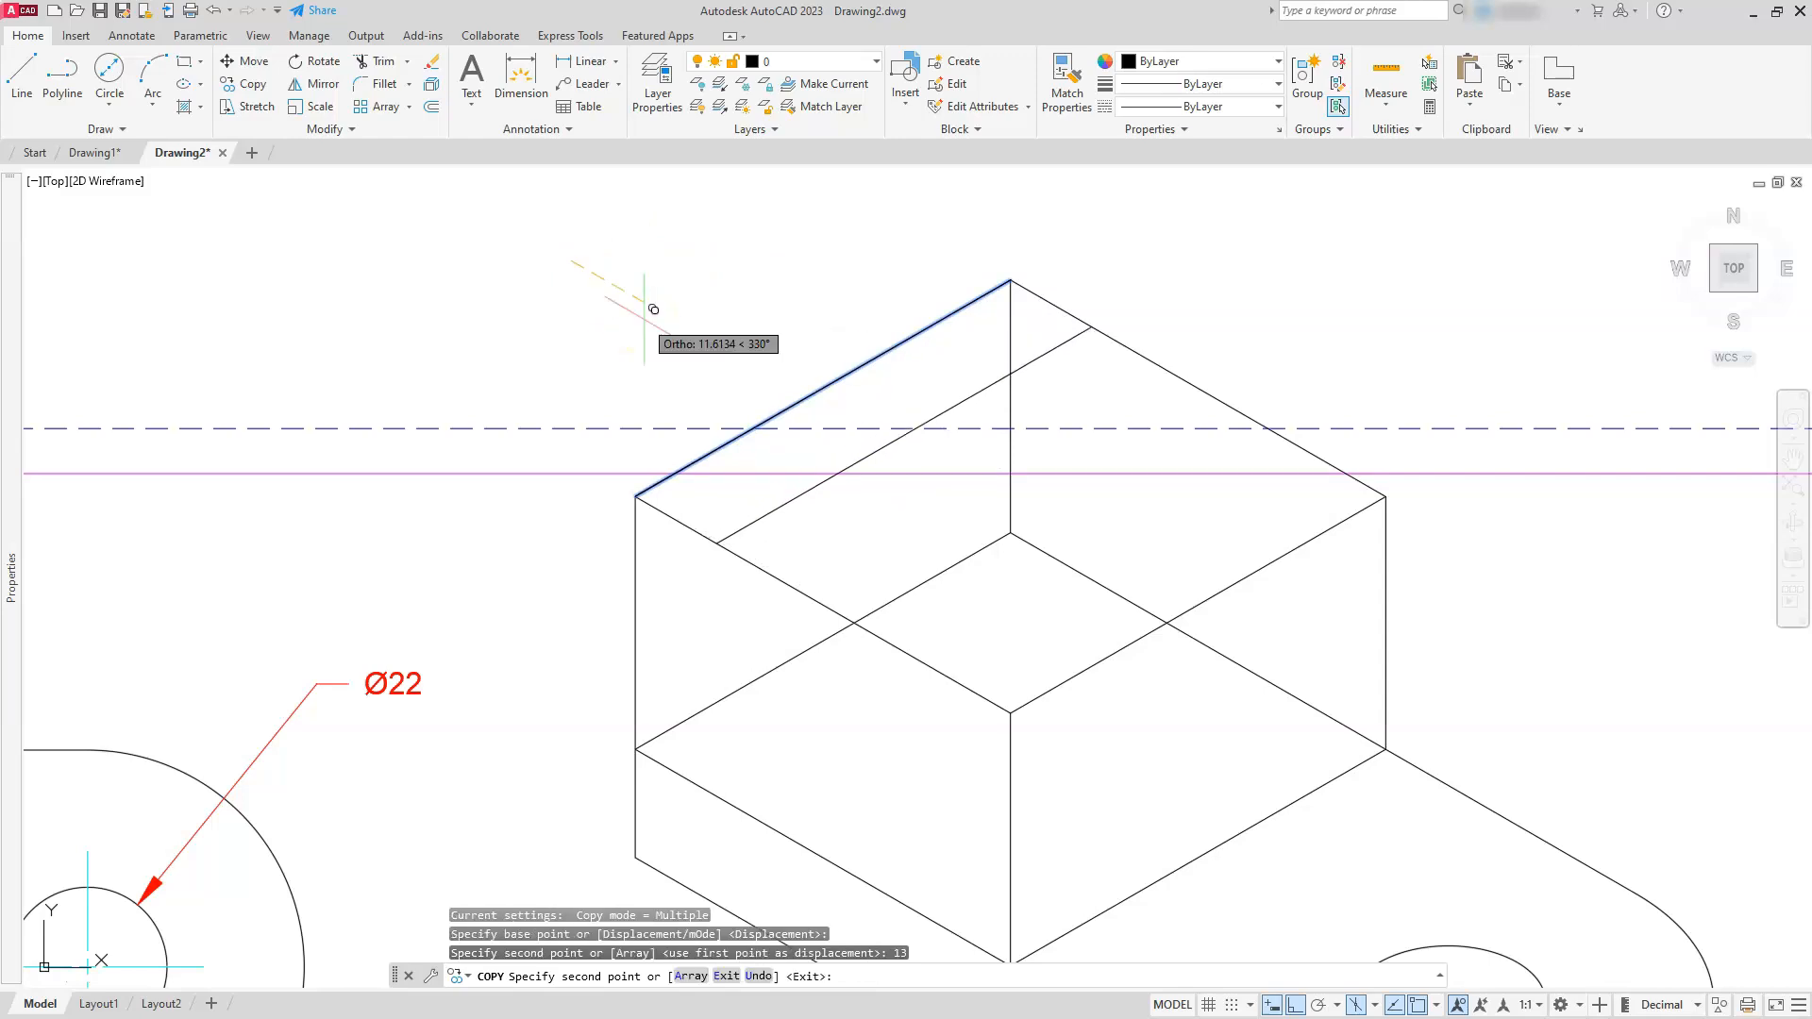
pyautogui.press('Escape')
pyautogui.press('Escape')
pyautogui.press('Escape')
# - Copy the raised dividing line 13 units inward, back towards the far end edge
pyautogui.press('Return')
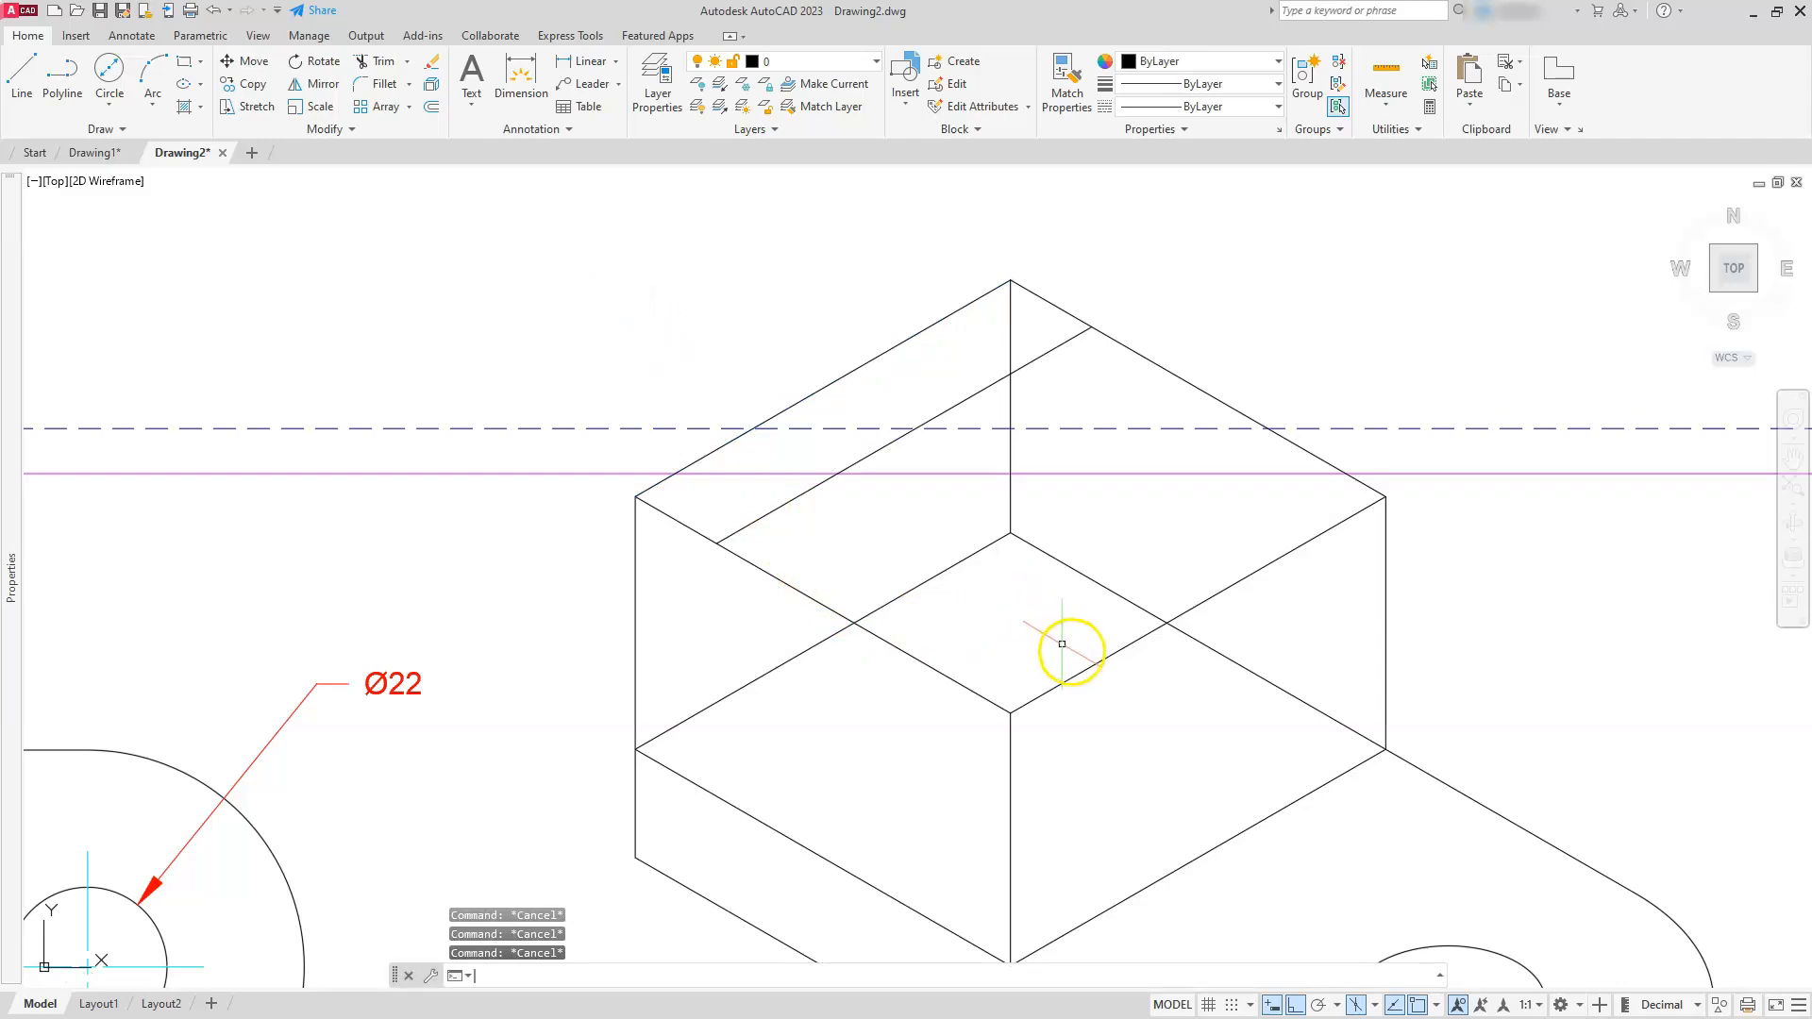
pyautogui.click(1096, 665)
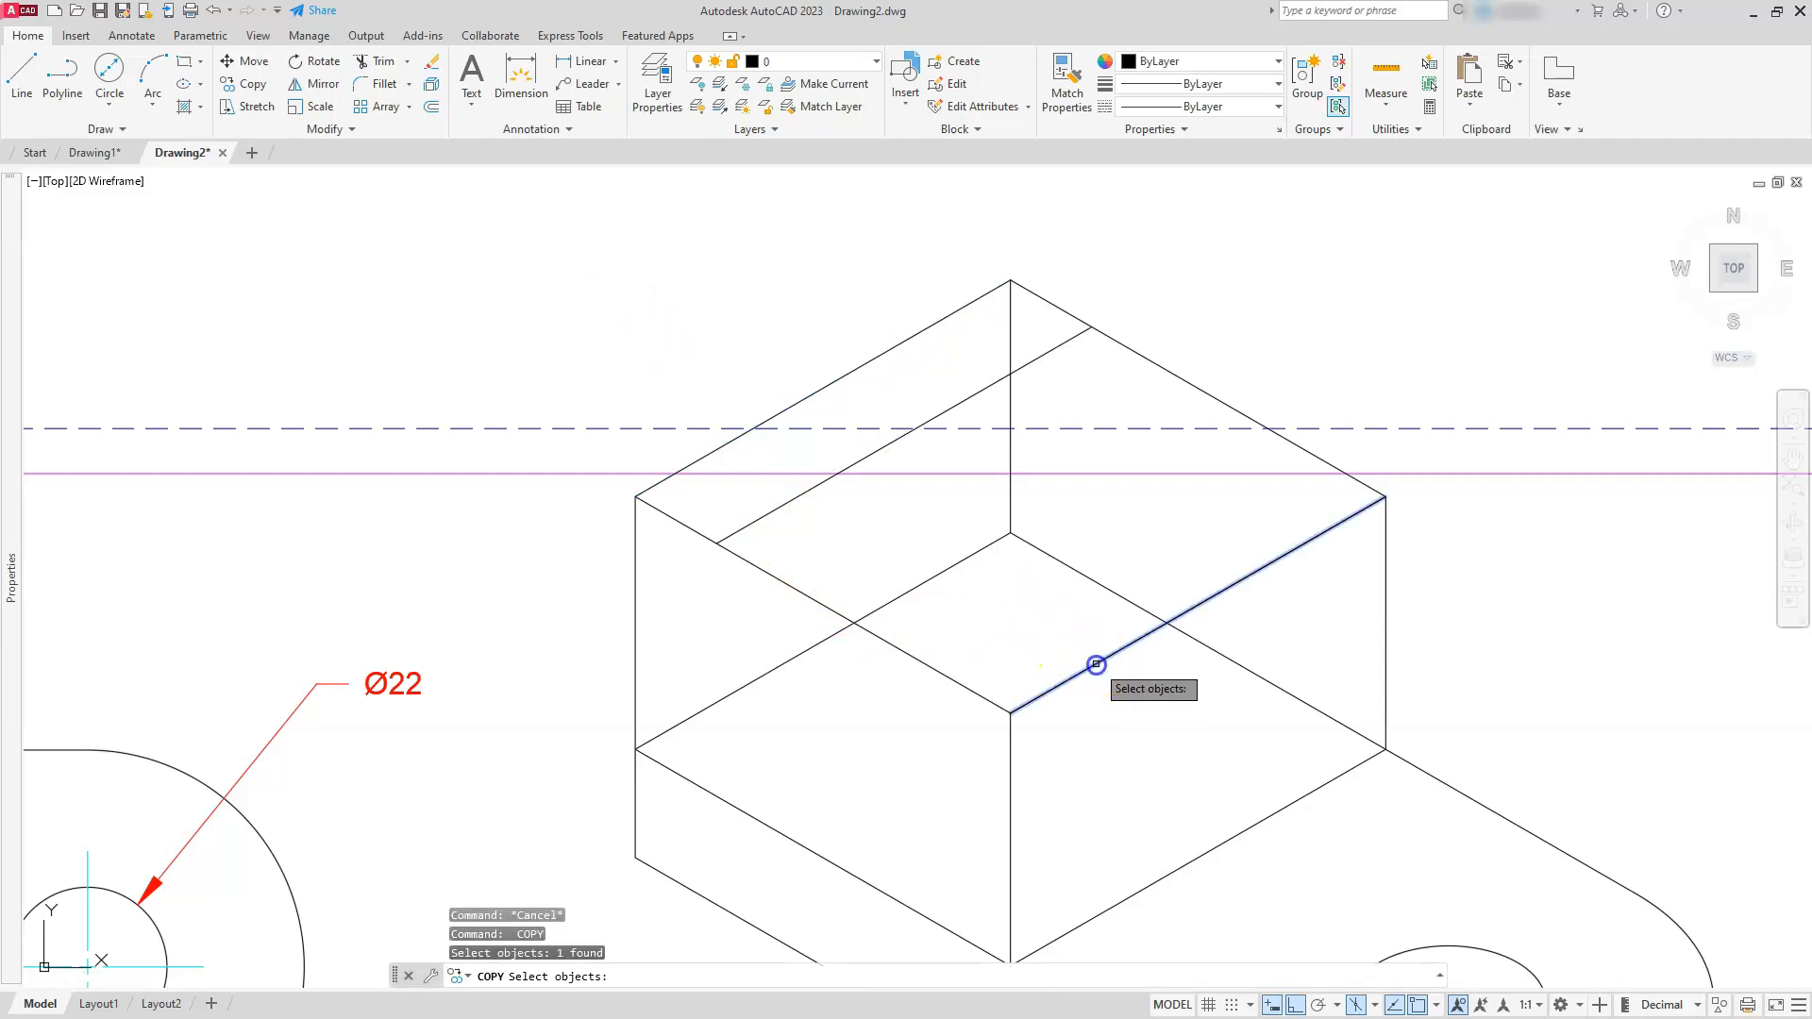
pyautogui.press('Return')
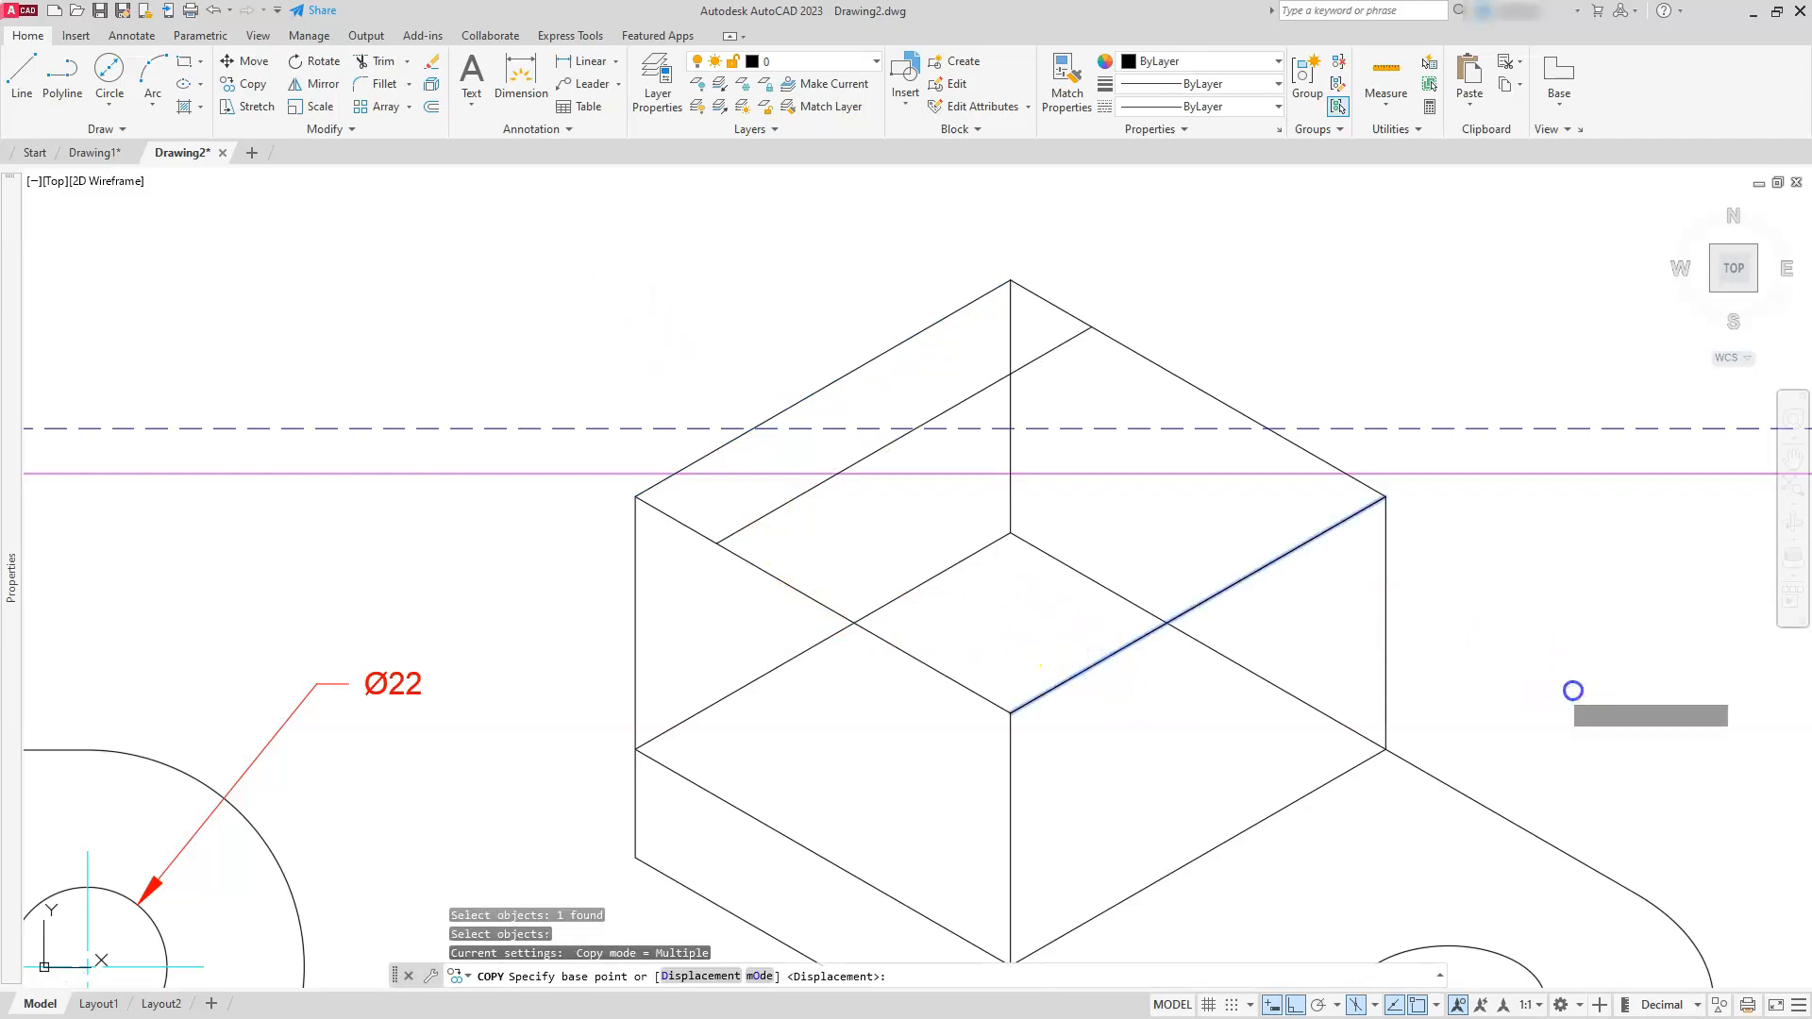
pyautogui.click(1572, 690)
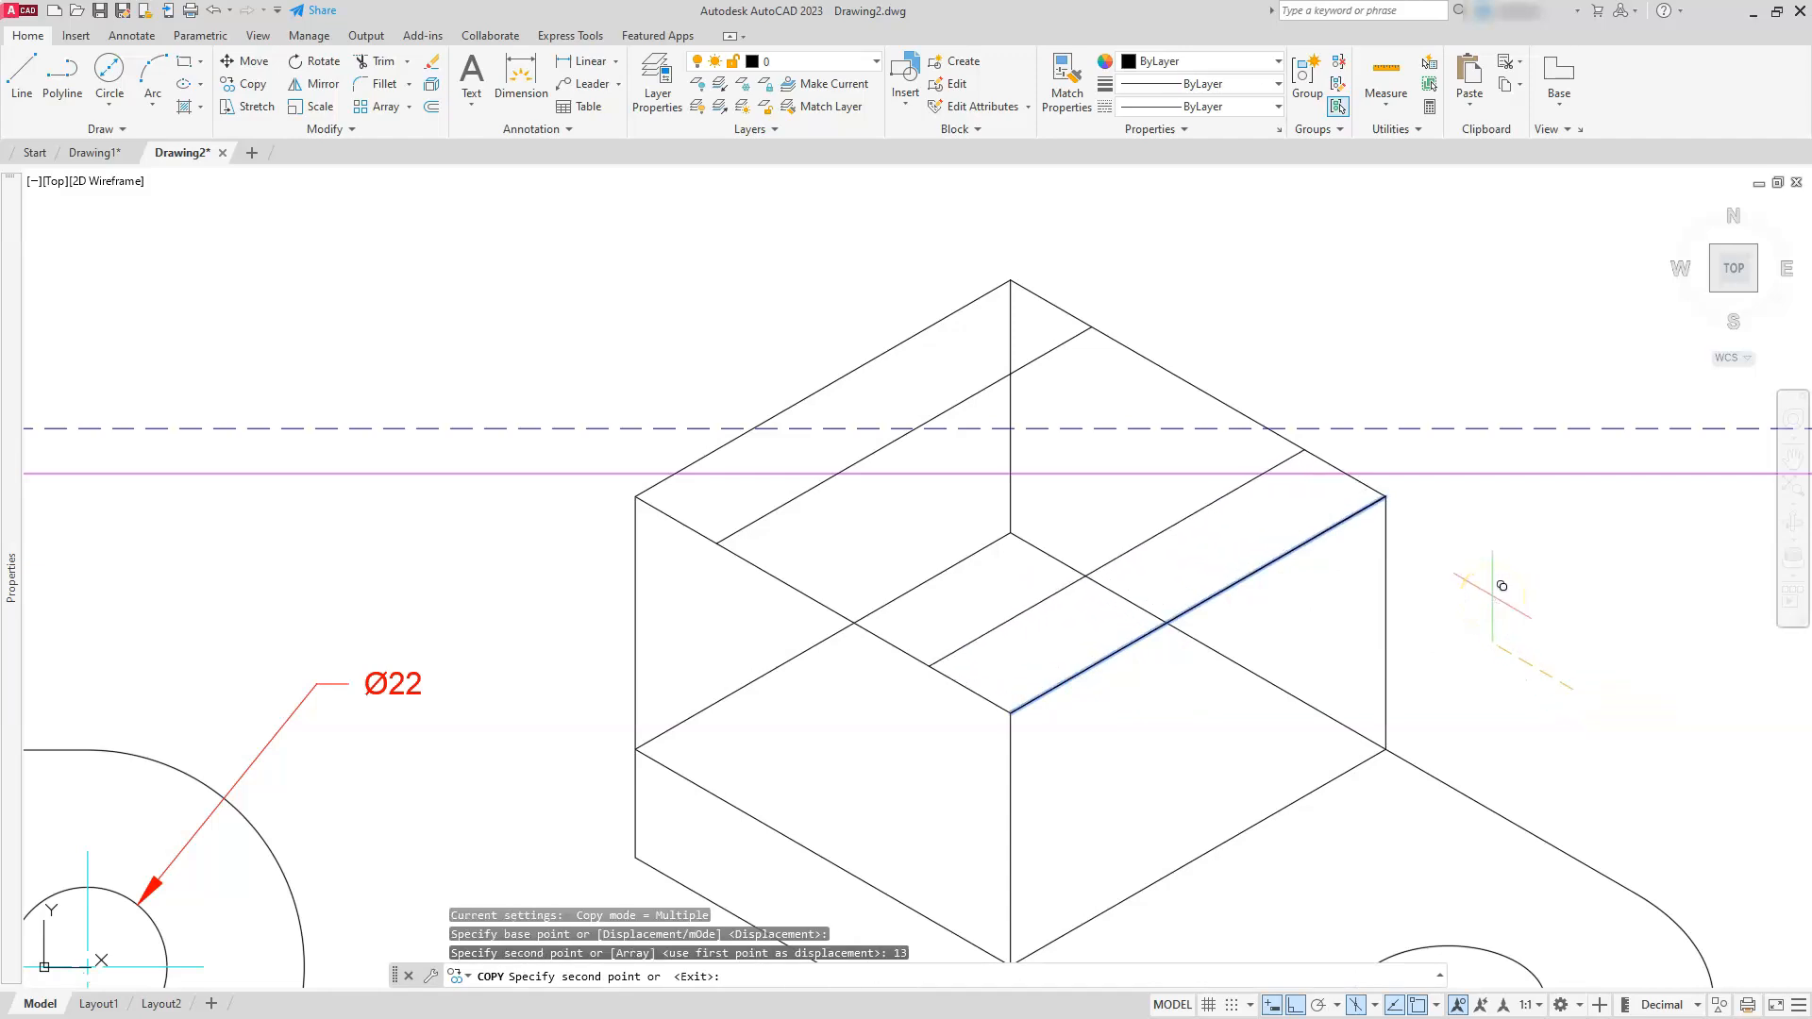
pyautogui.press('Escape')
pyautogui.press('Escape')
pyautogui.press('Escape')
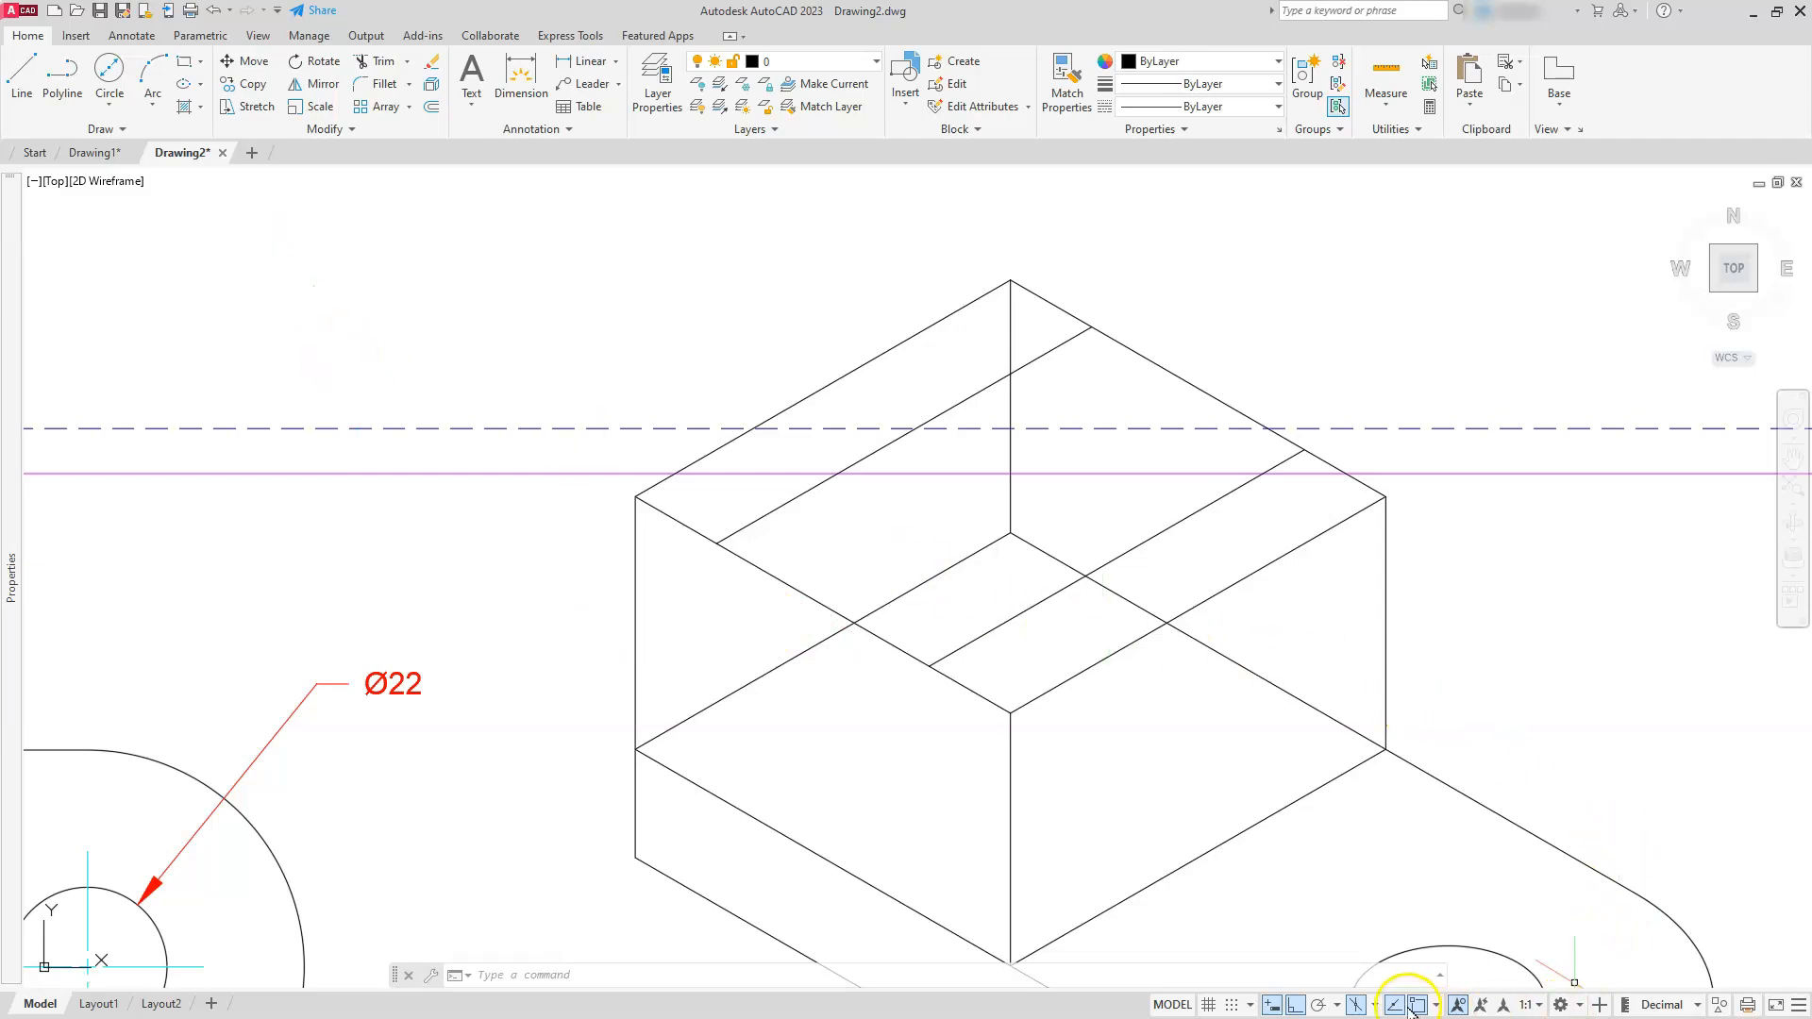
# - Switch to the top isoplane and copy the raised outline's front long edge 15 units inward across the block's width
pyautogui.click(1375, 1006)
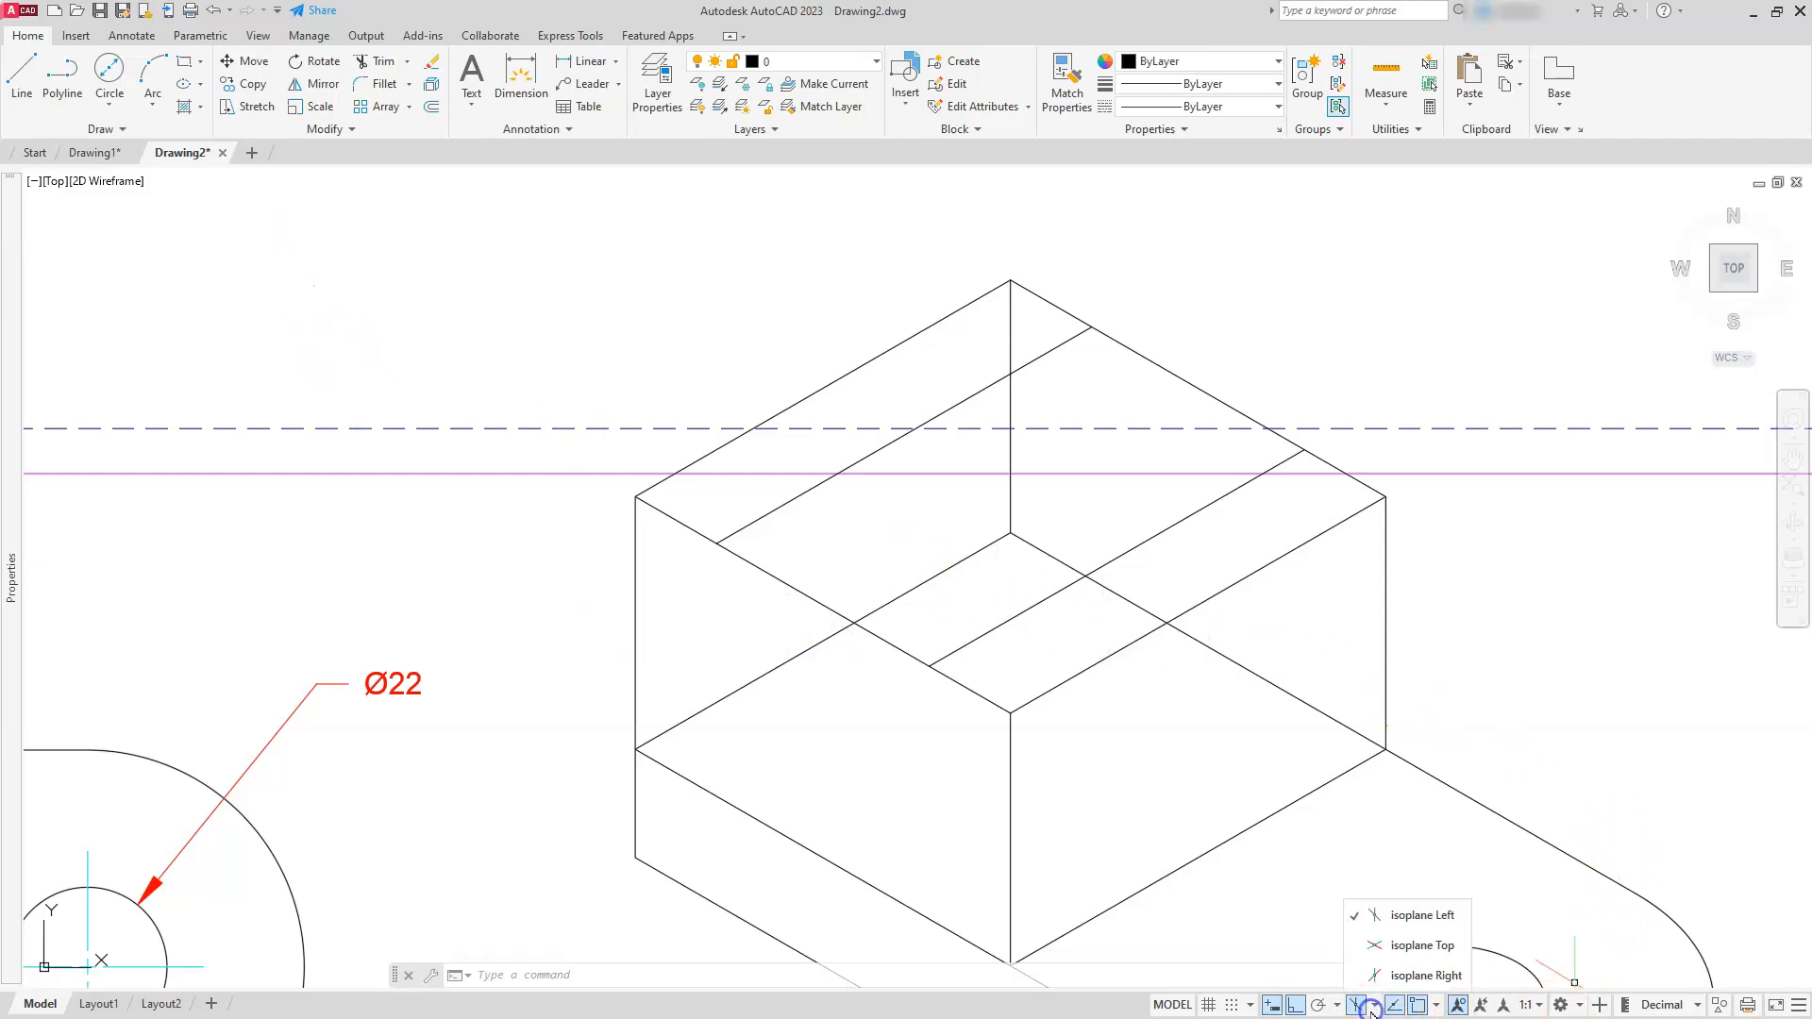
pyautogui.click(1403, 947)
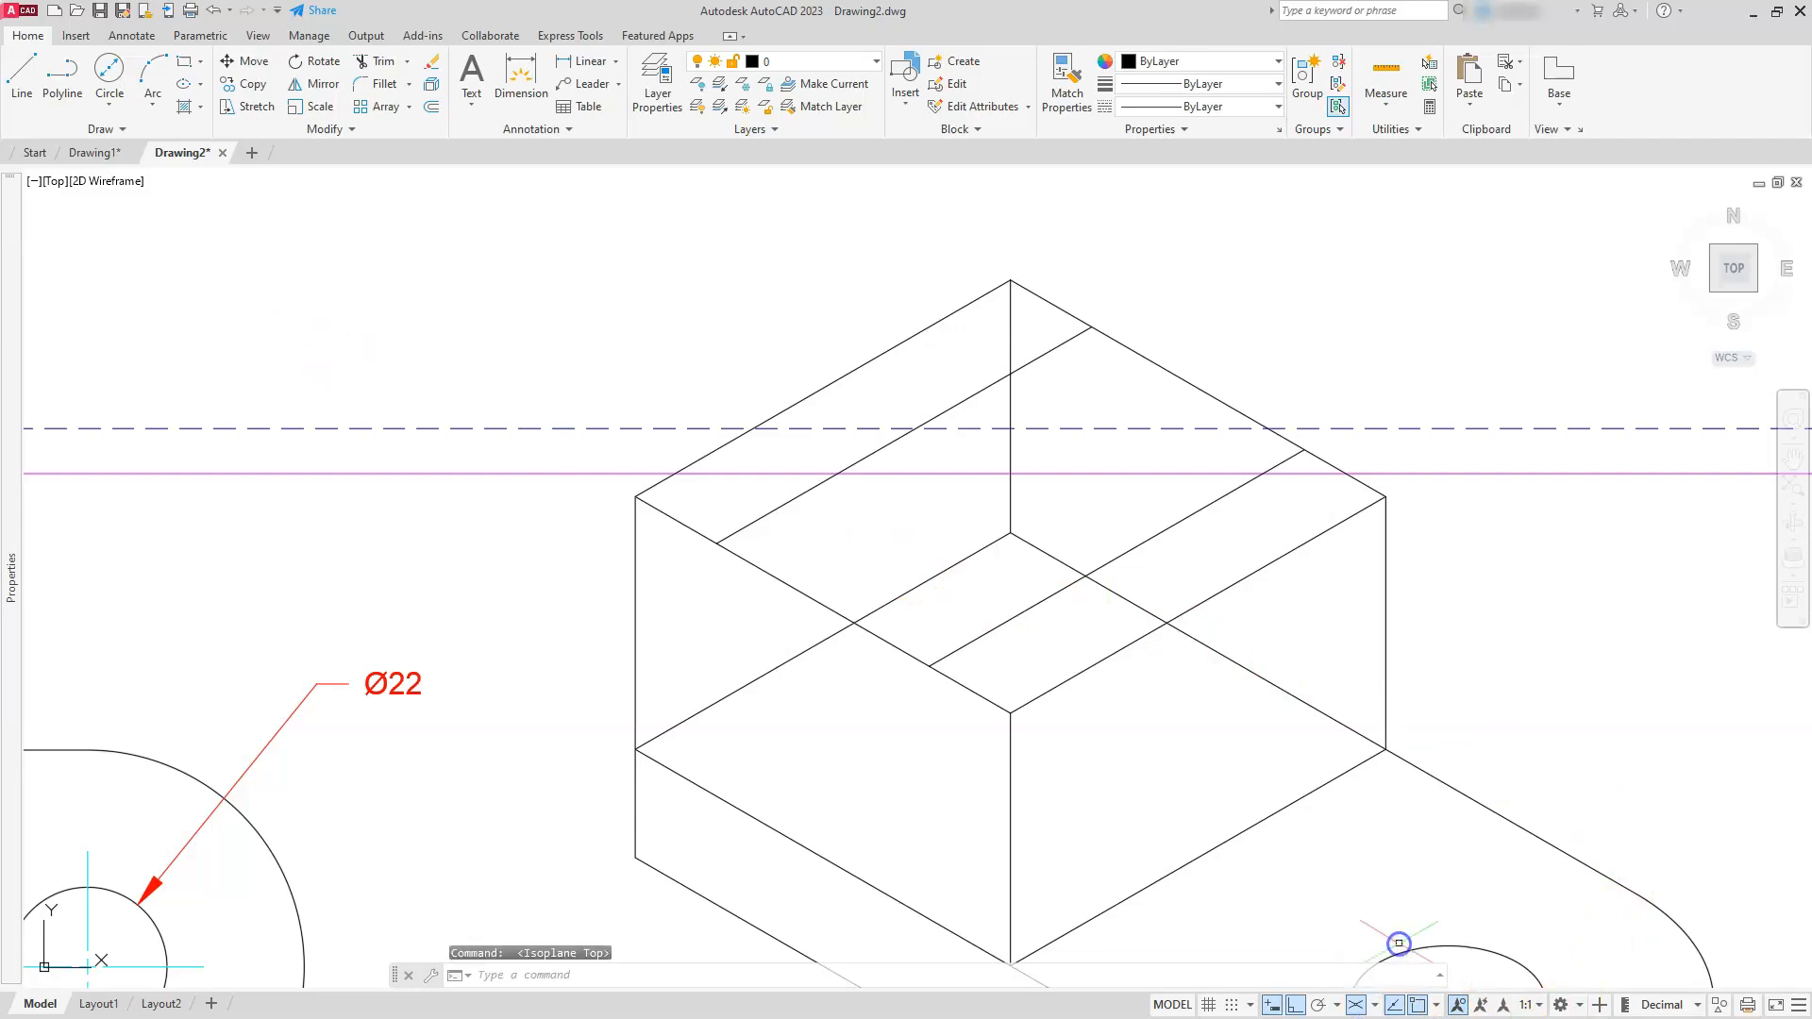
pyautogui.click(247, 84)
pyautogui.click(904, 655)
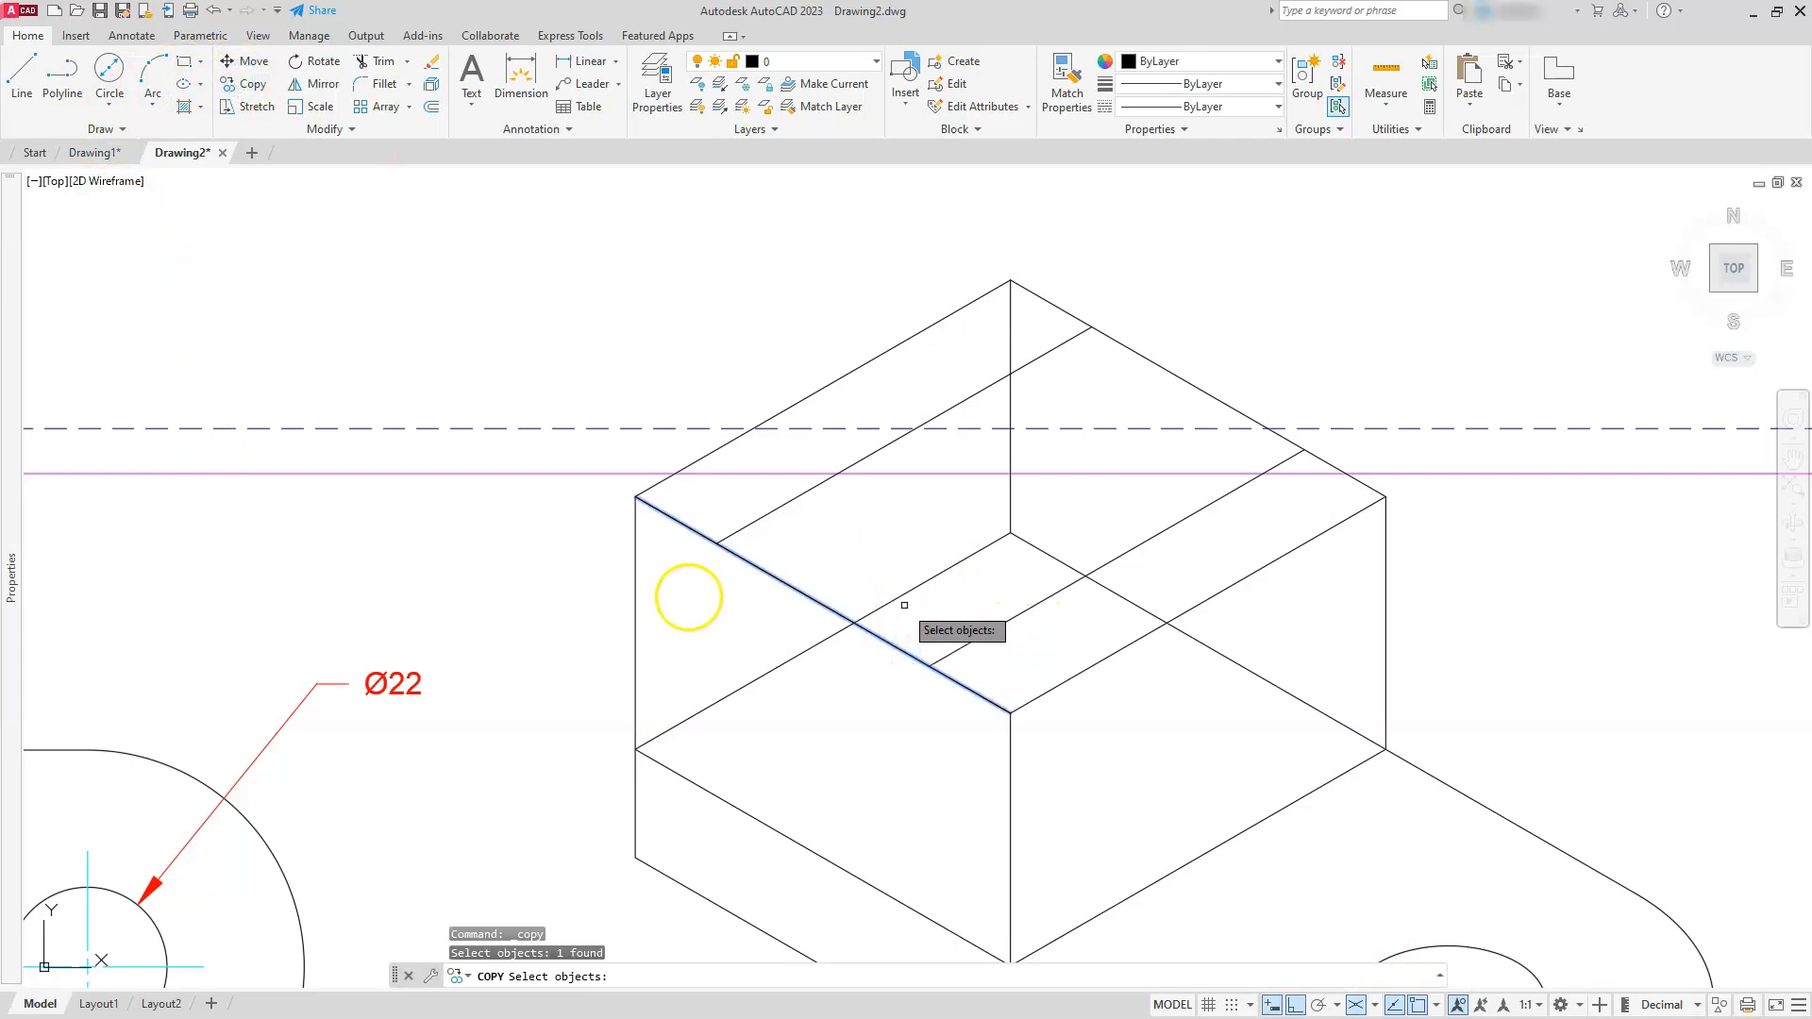
pyautogui.press('Return')
pyautogui.click(374, 346)
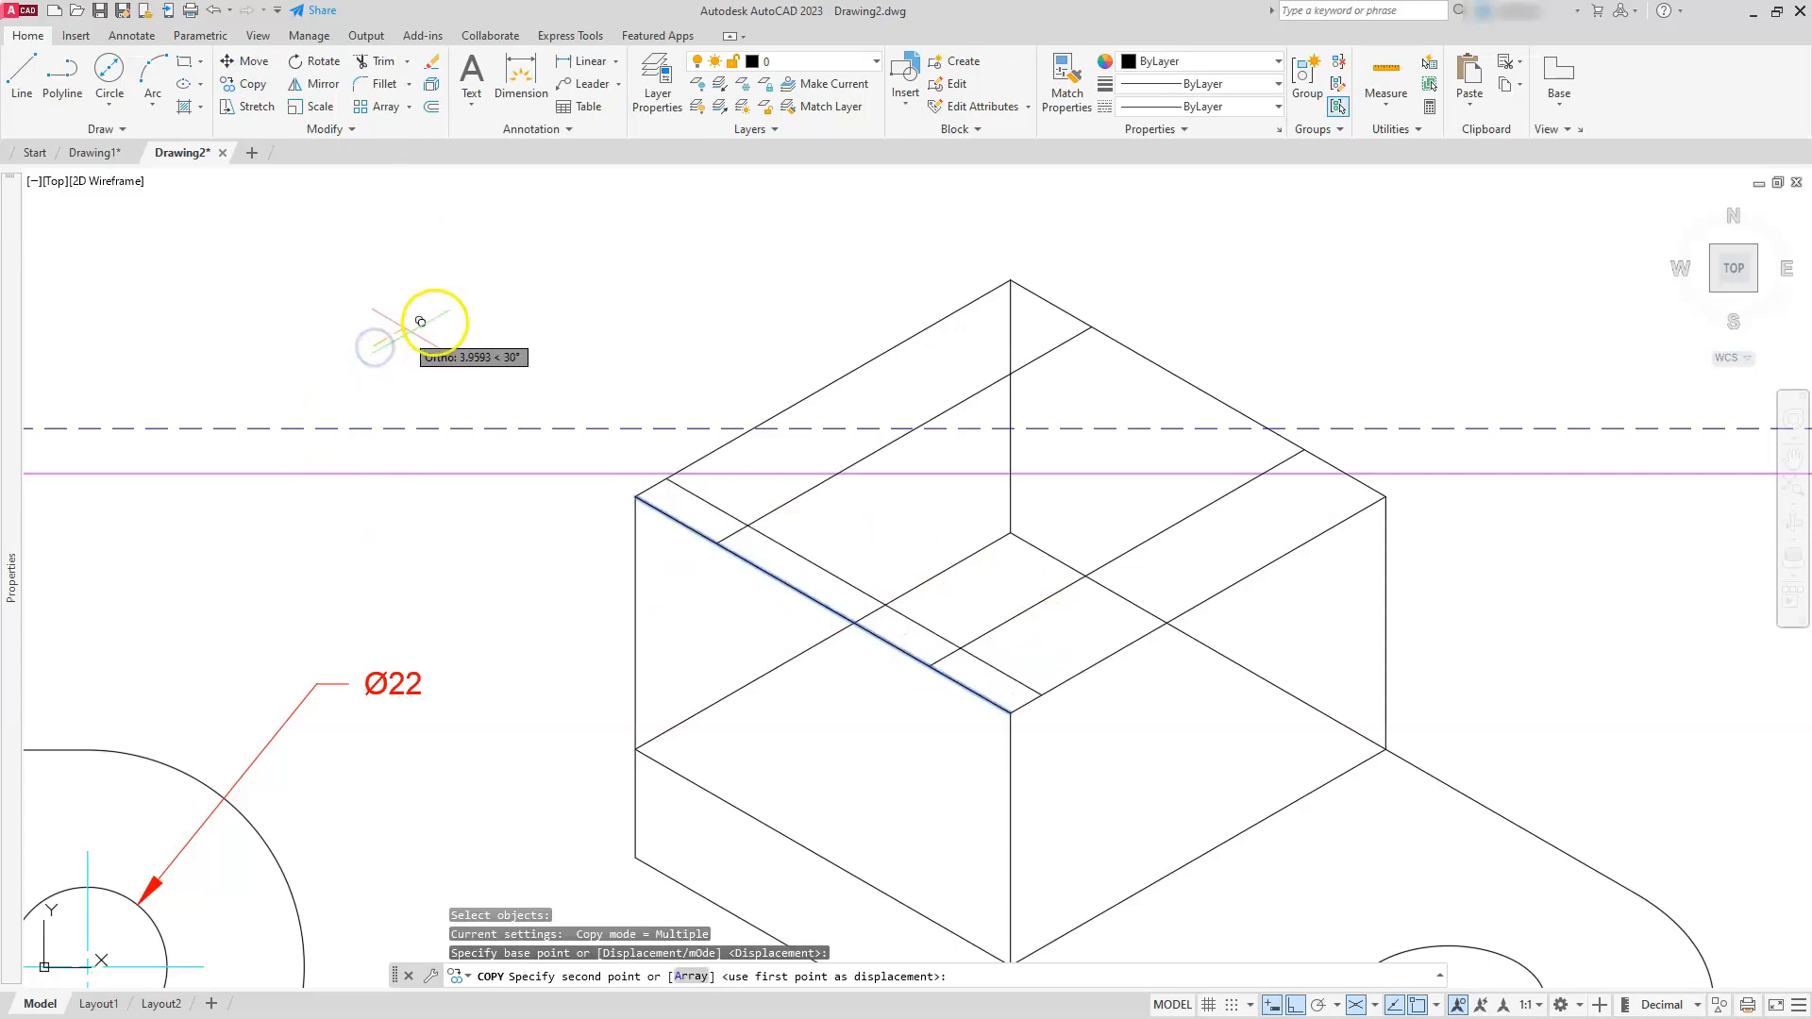
pyautogui.write('15')
pyautogui.press('Return')
pyautogui.press('Escape')
pyautogui.scroll(2, 557, 250)
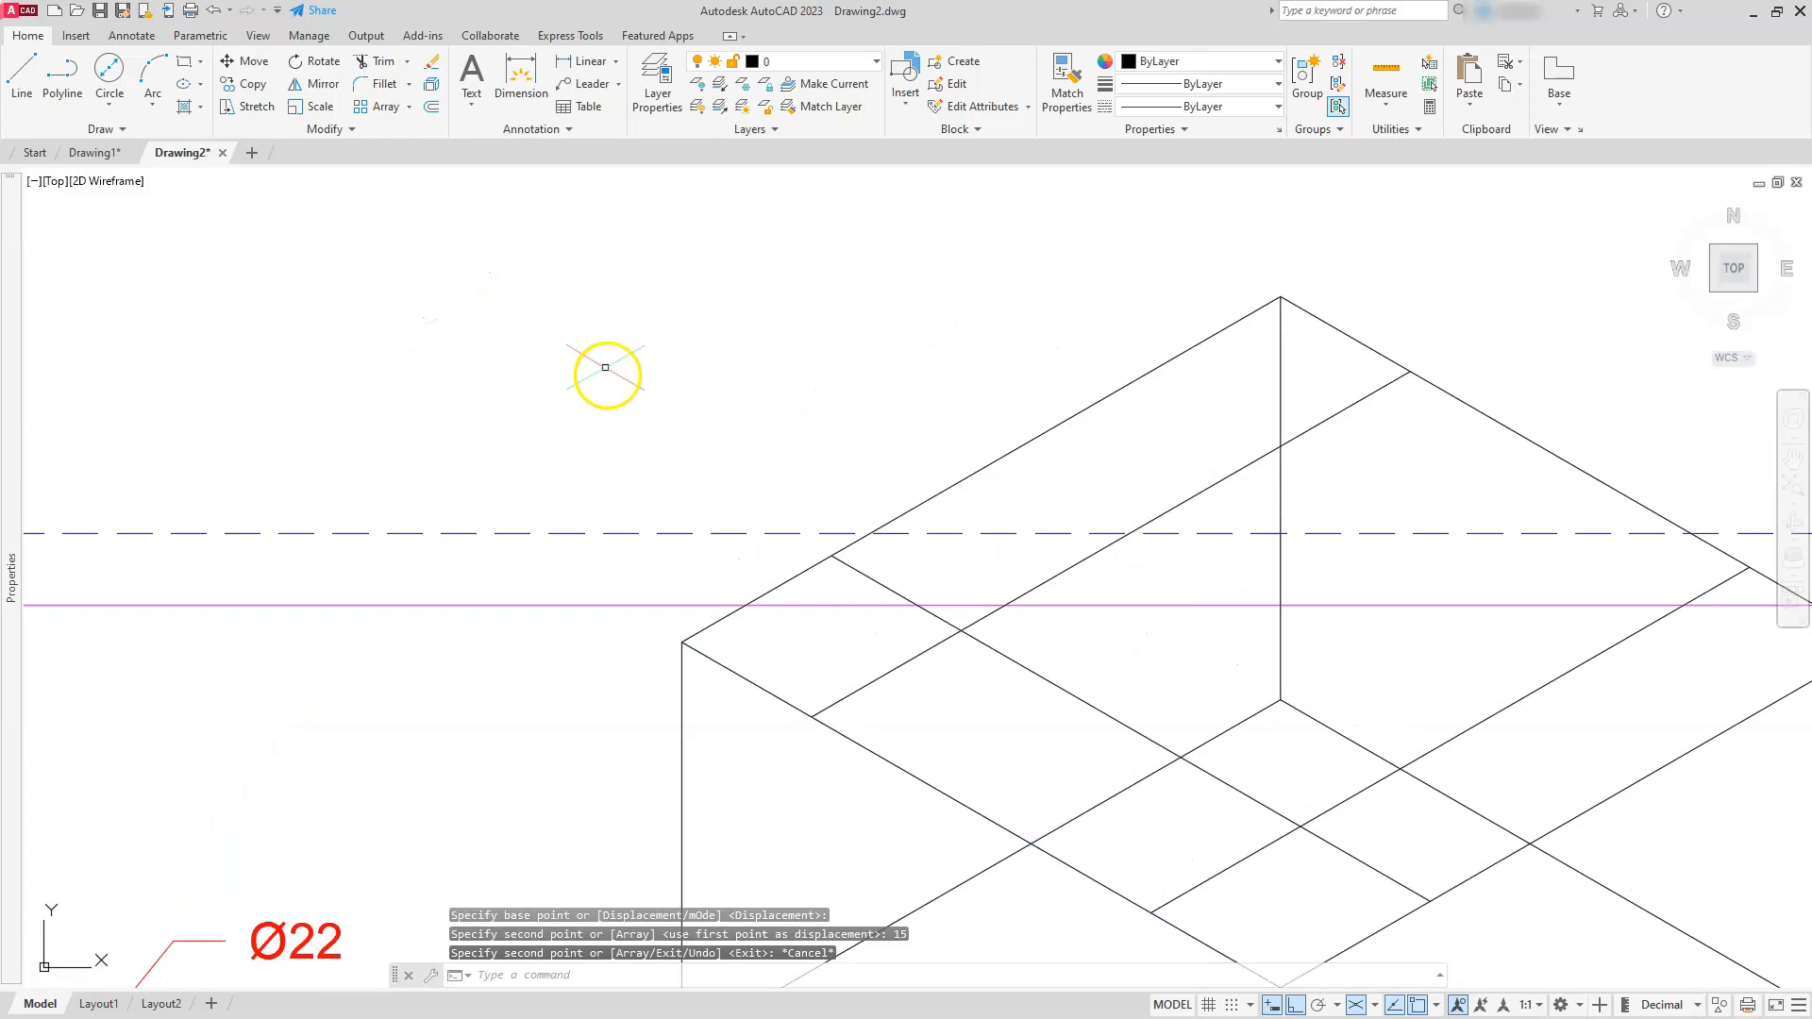
pyautogui.press('Escape')
pyautogui.press('Escape')
# - Copy the raised outline's rear long edge 15 units inward towards the front long edge
pyautogui.scroll(-2, 606, 371)
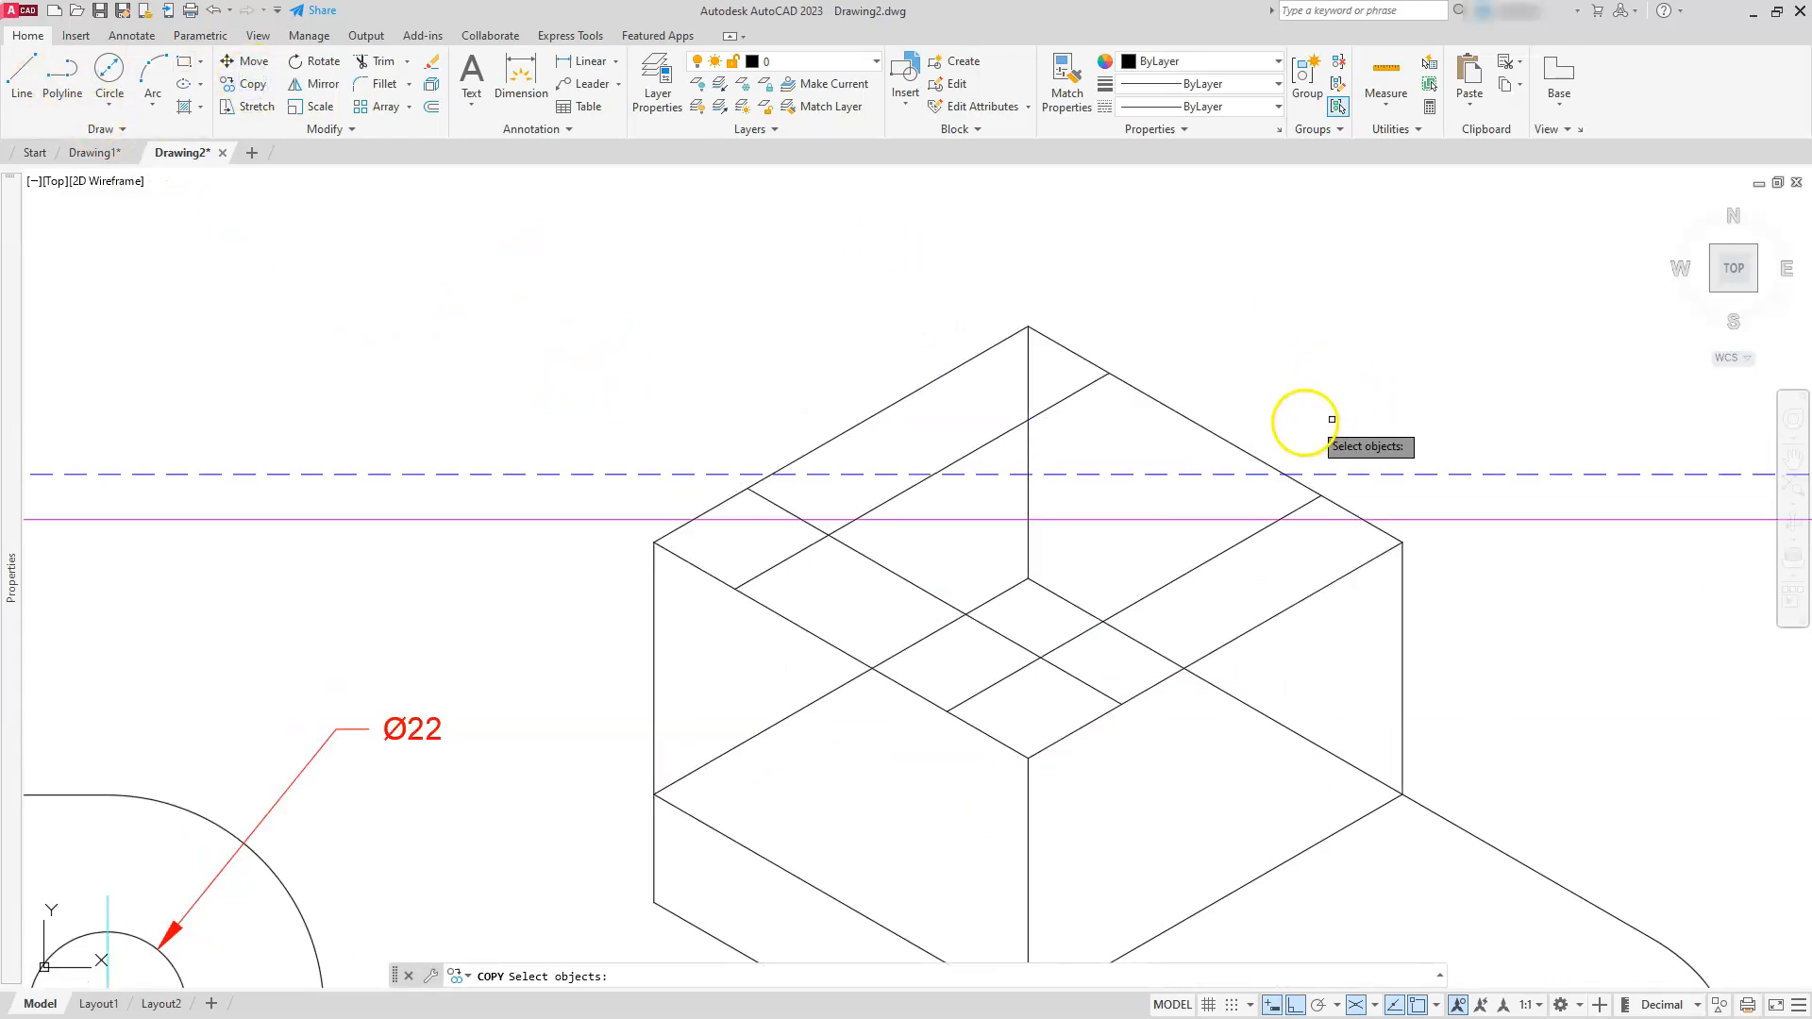
pyautogui.click(1175, 413)
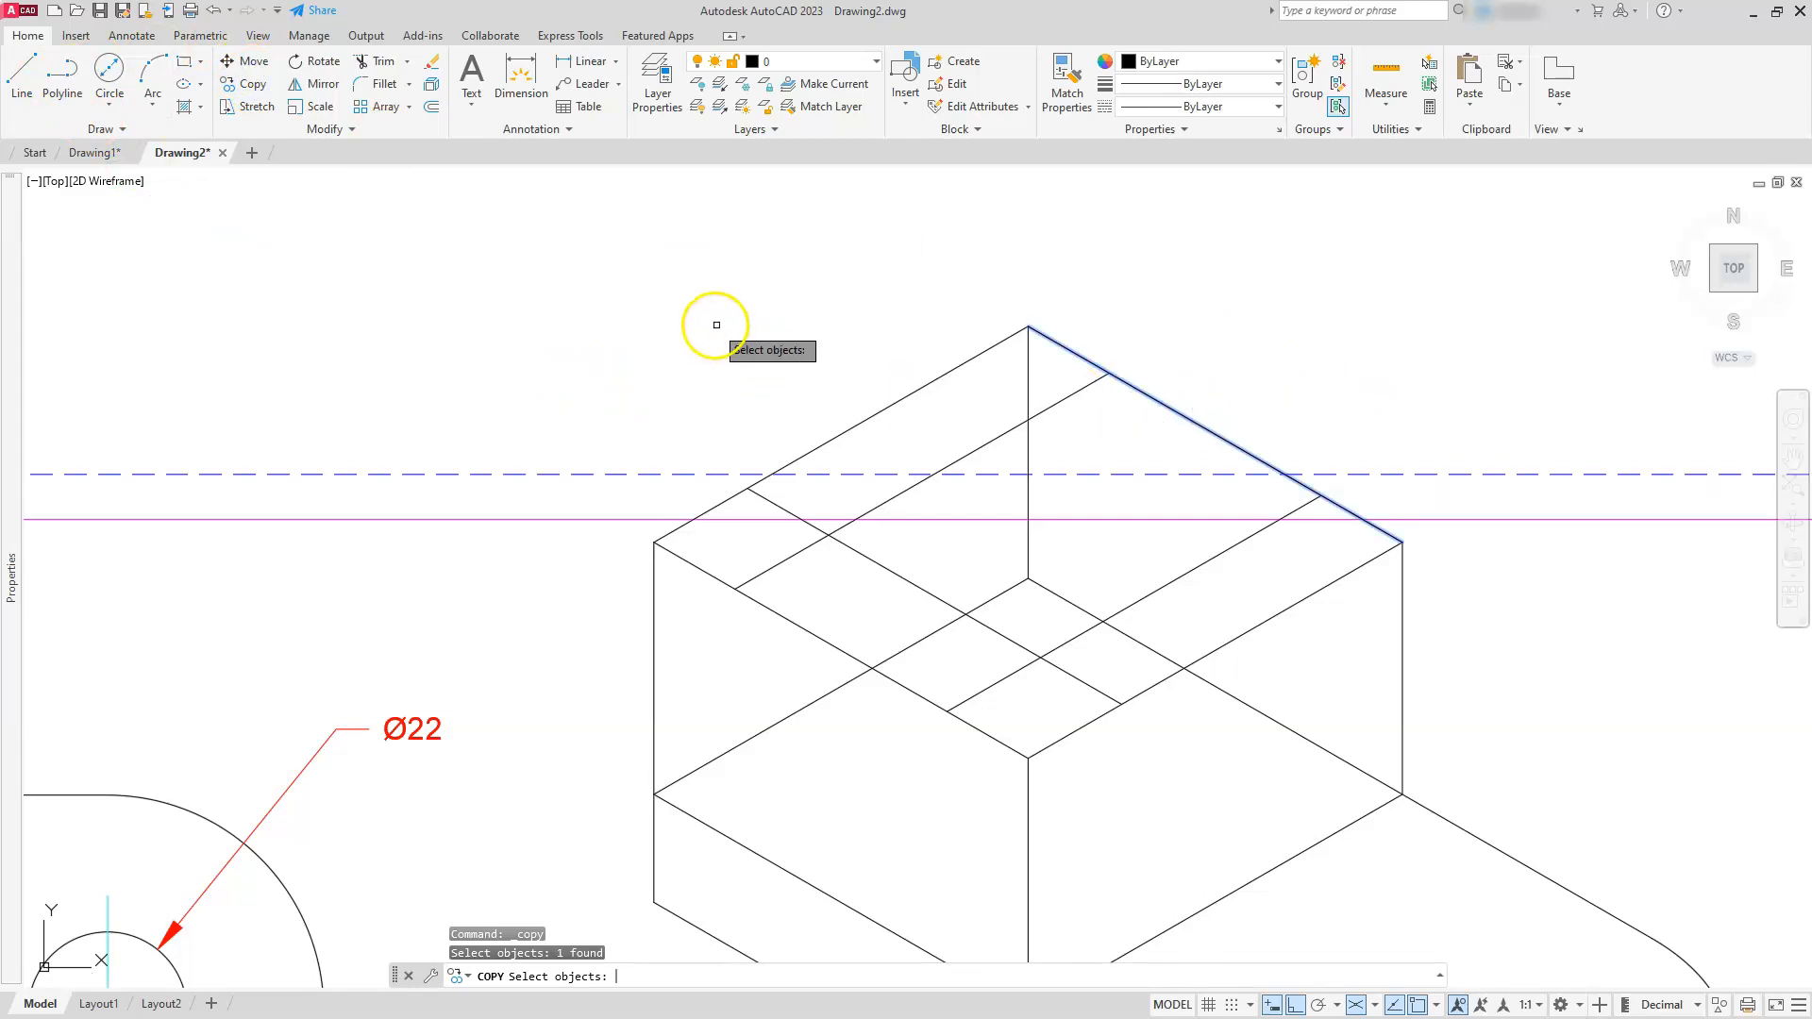
pyautogui.rightClick(687, 291)
pyautogui.click(652, 273)
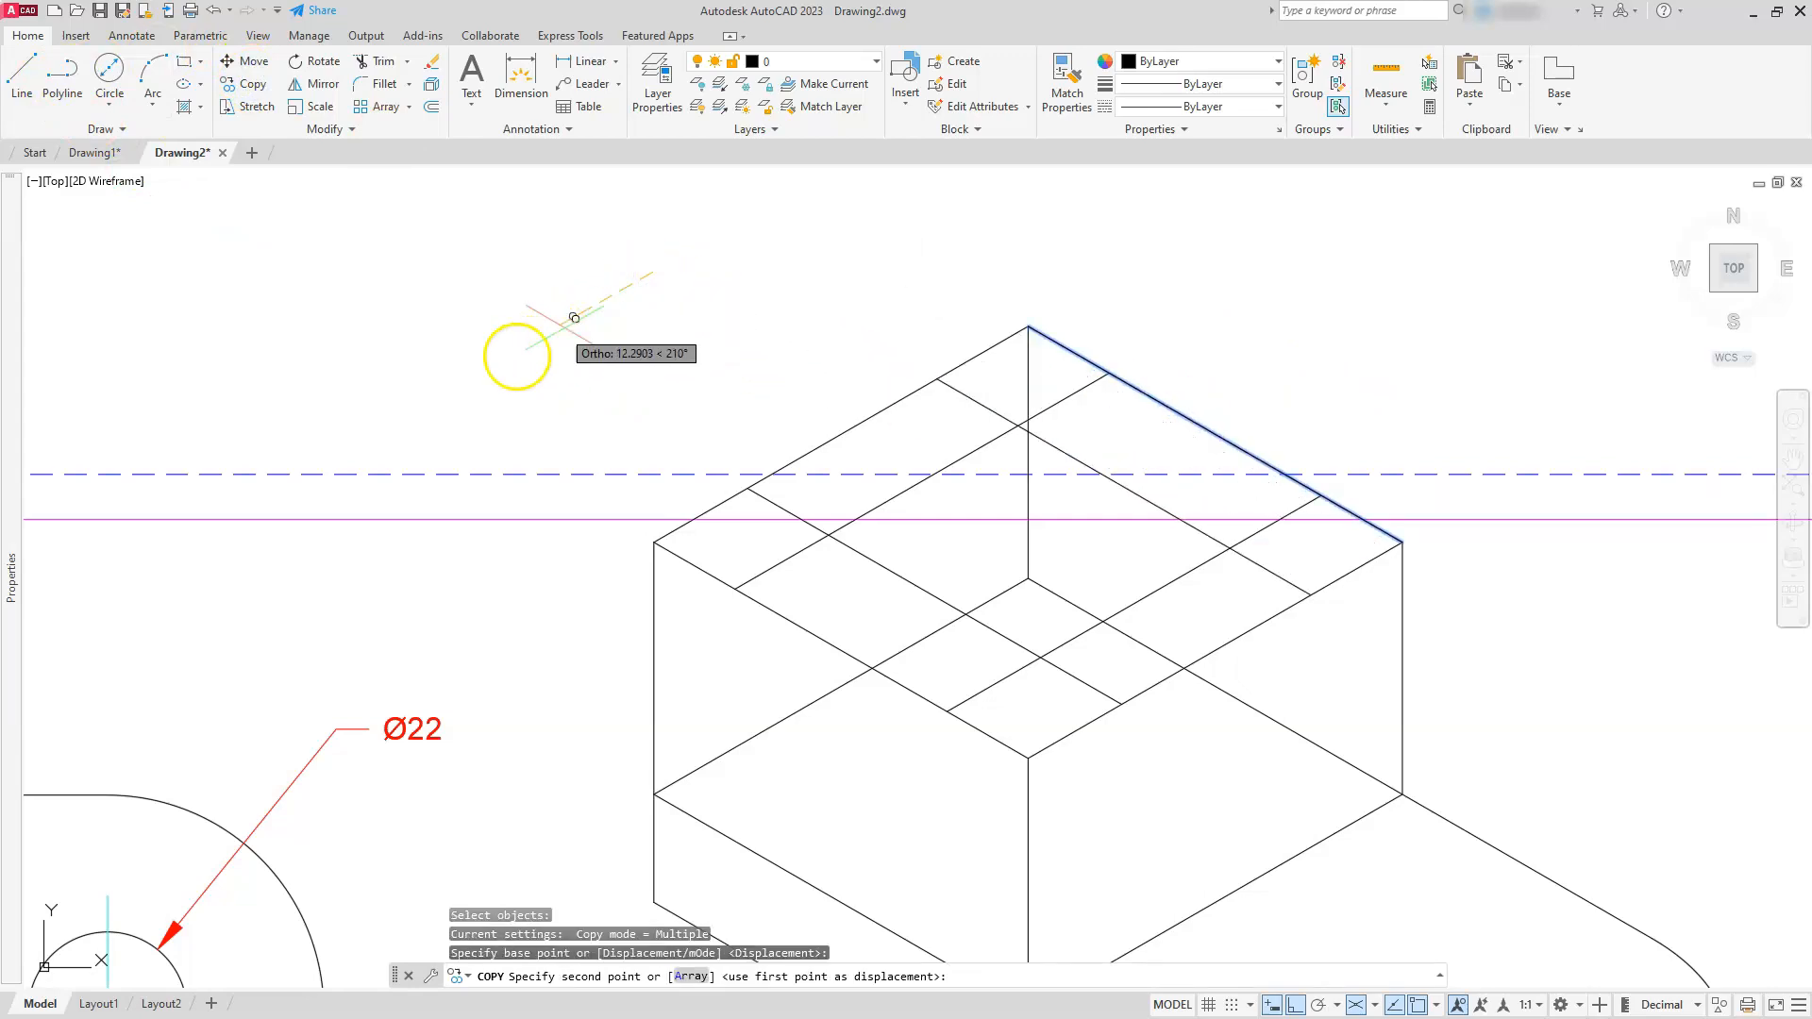
pyautogui.press('Return')
pyautogui.press('Escape')
pyautogui.press('Escape')
pyautogui.press('Escape')
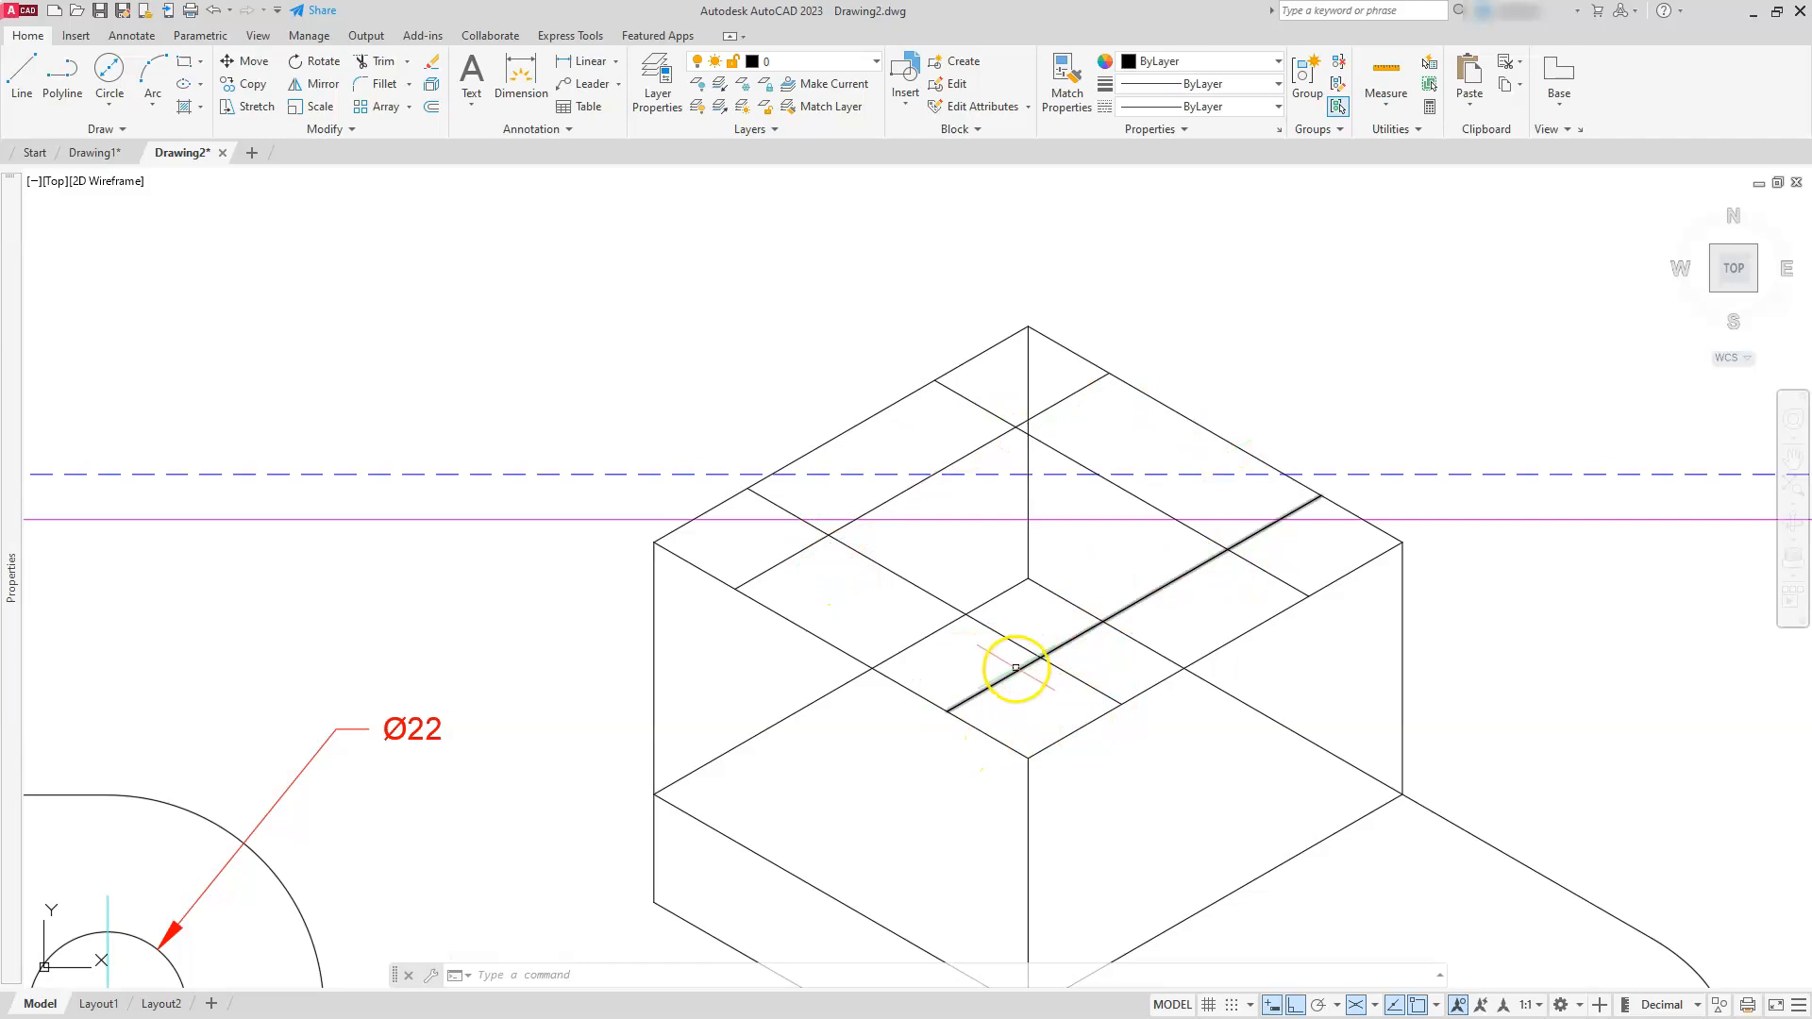
# - Trim the four crossing lines on the block's top face against each other, leaving only the 13 by 15 corner rectangles
pyautogui.moveTo(1016, 667)
pyautogui.moveTo(1076, 674); pyautogui.dragTo(1060, 534, button='middle')
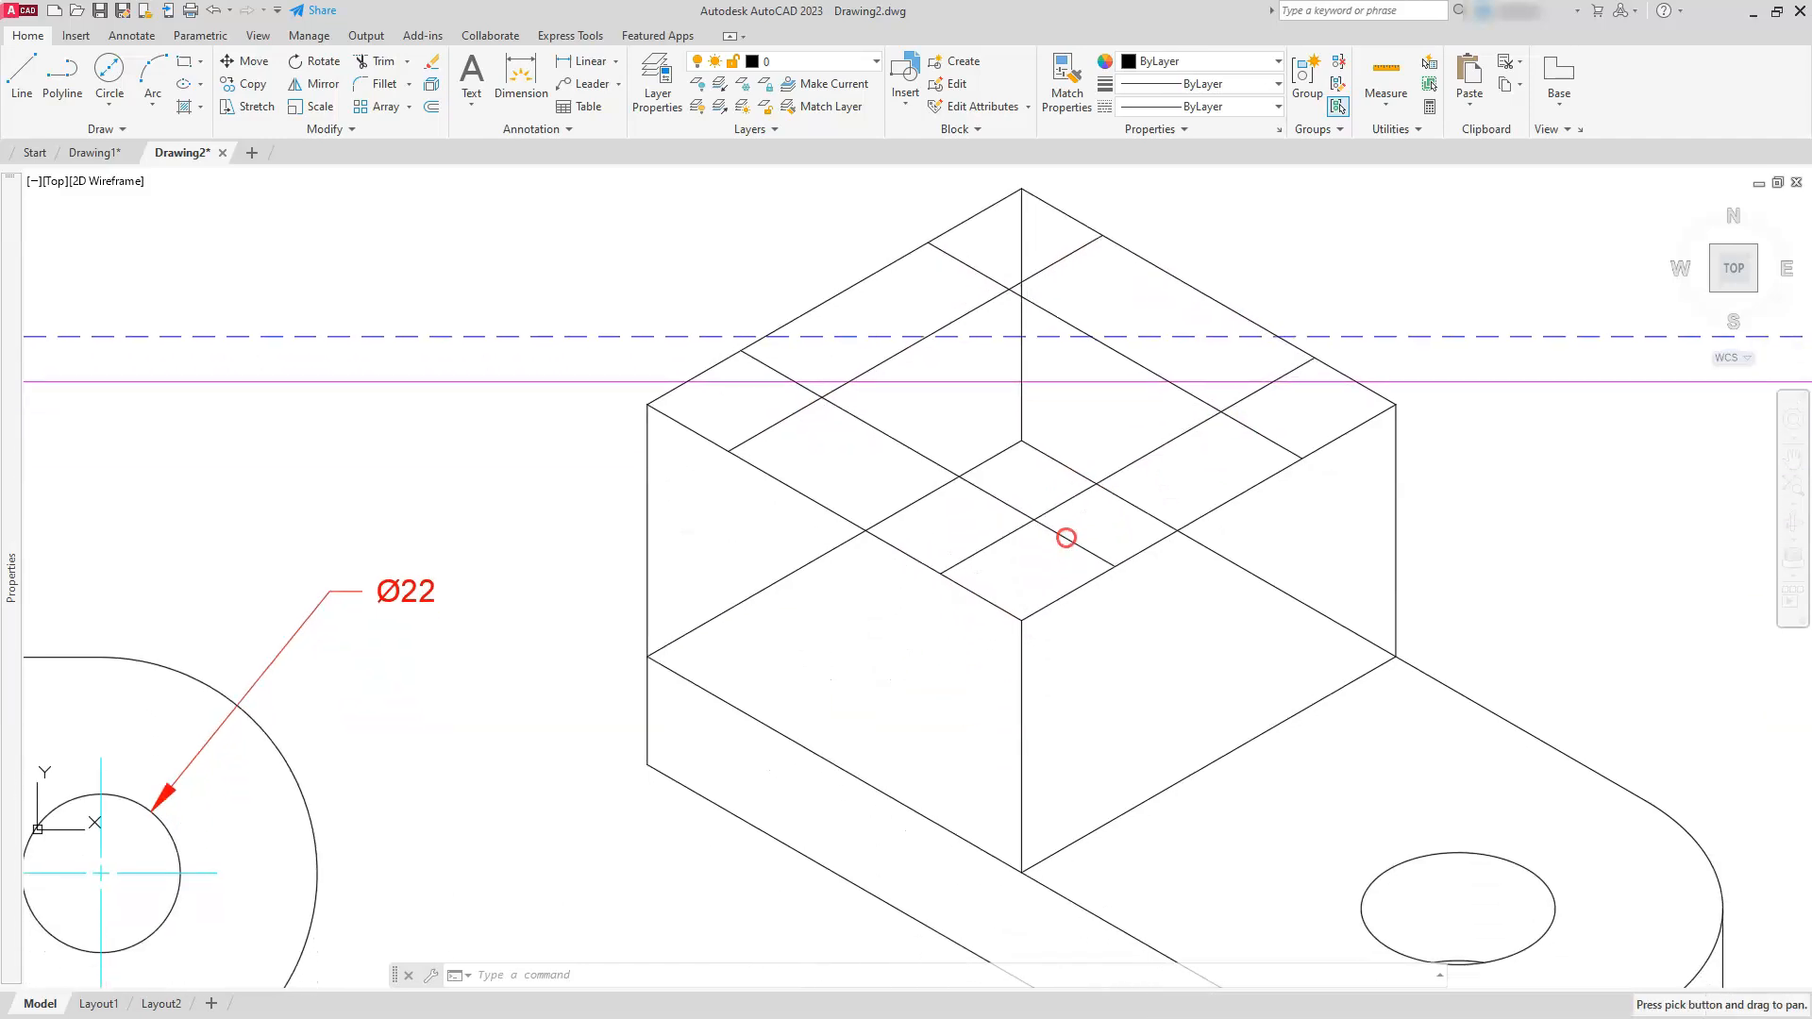
pyautogui.click(994, 544)
pyautogui.click(980, 489)
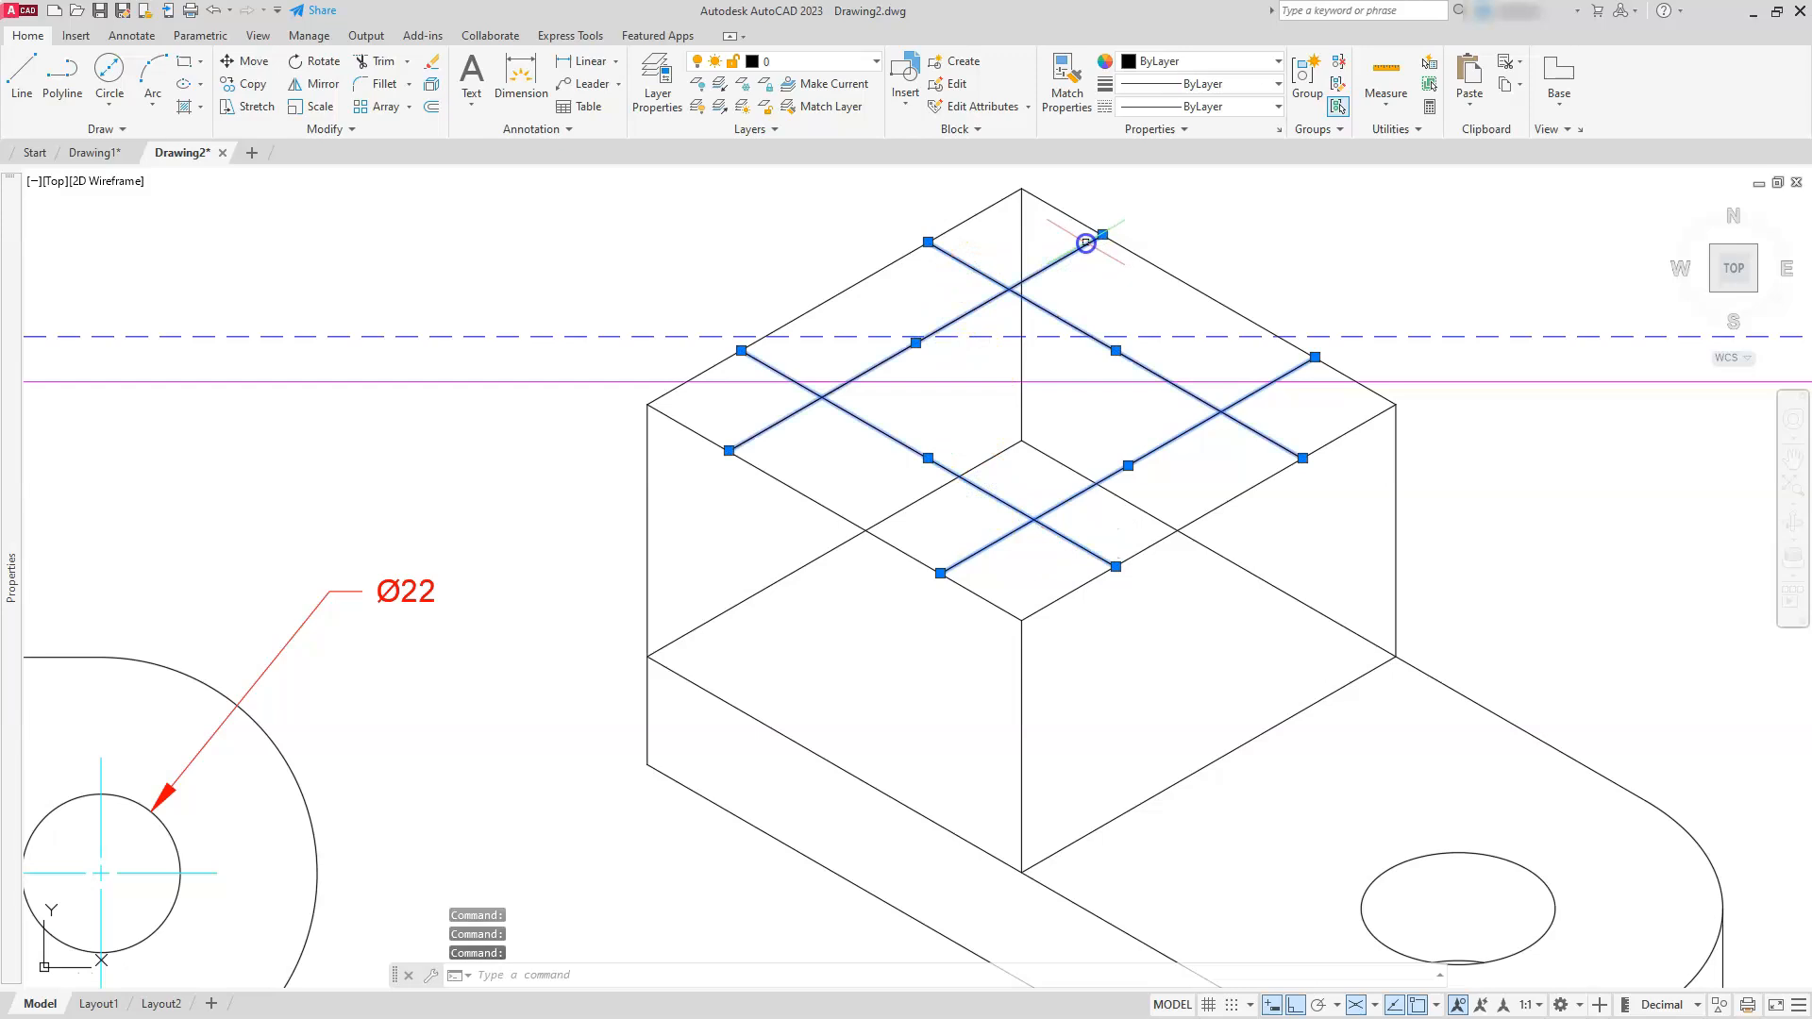
pyautogui.click(377, 63)
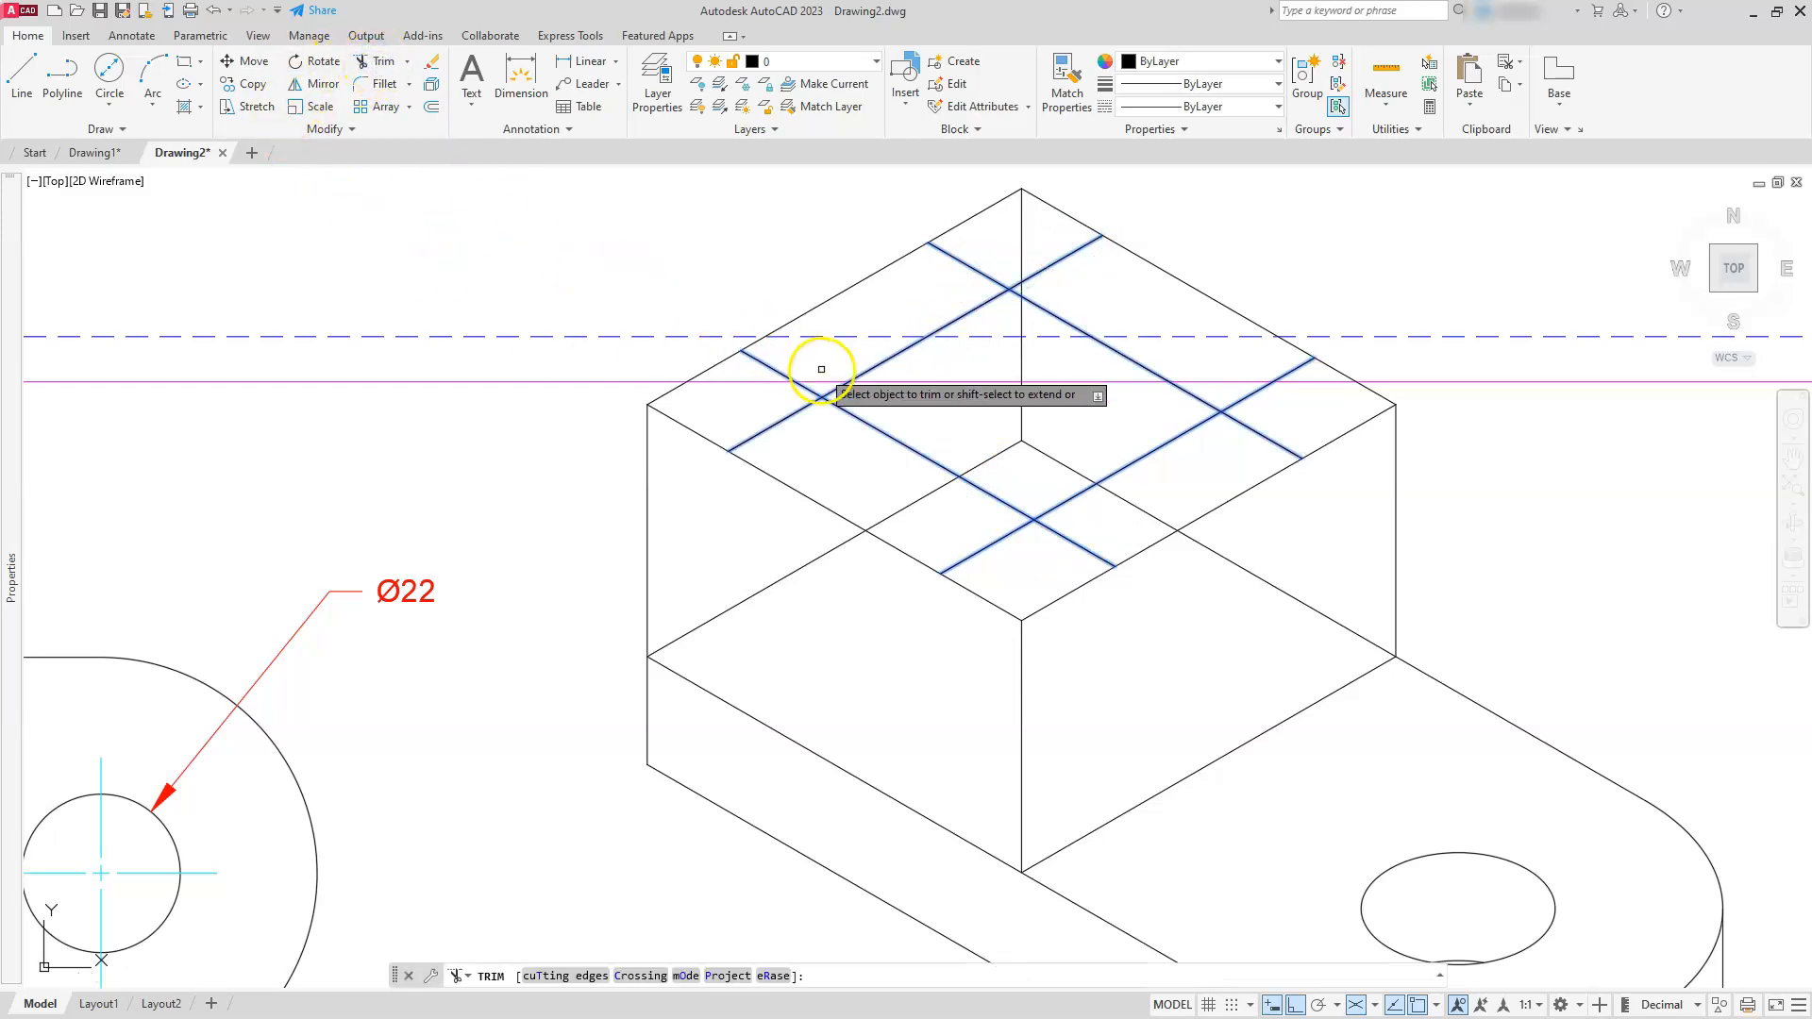
pyautogui.click(883, 359)
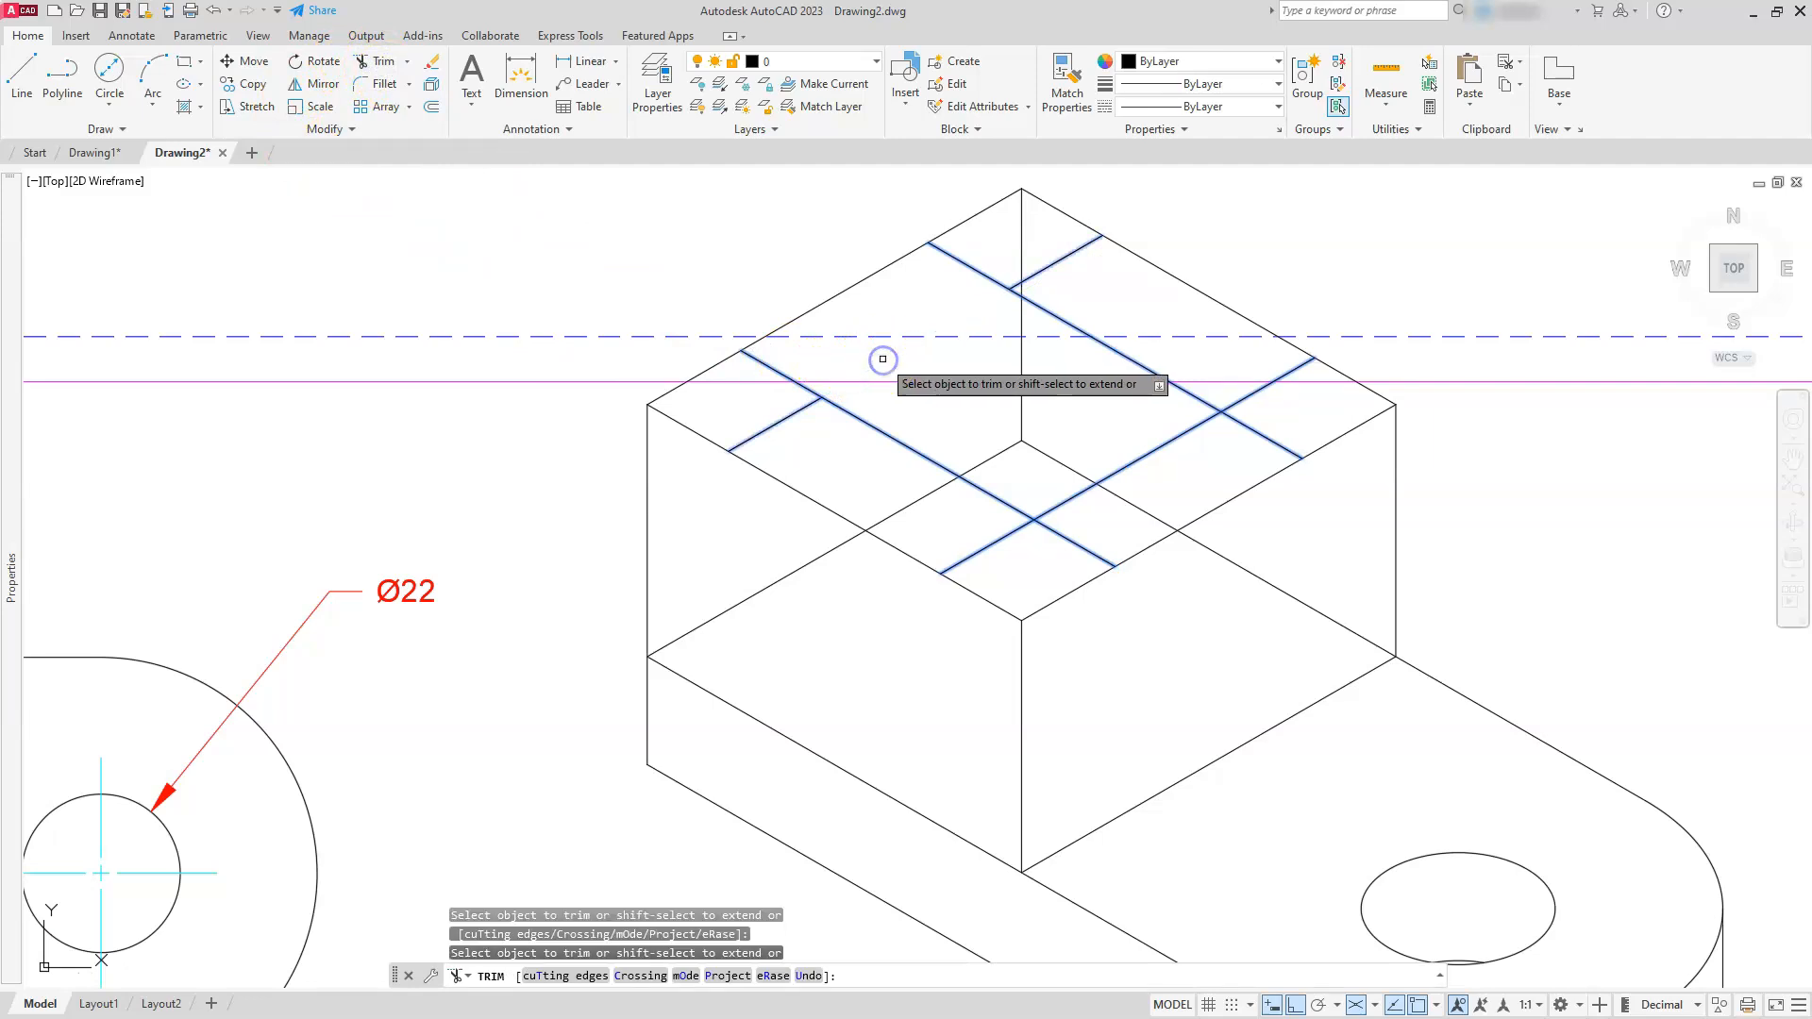
pyautogui.click(870, 425)
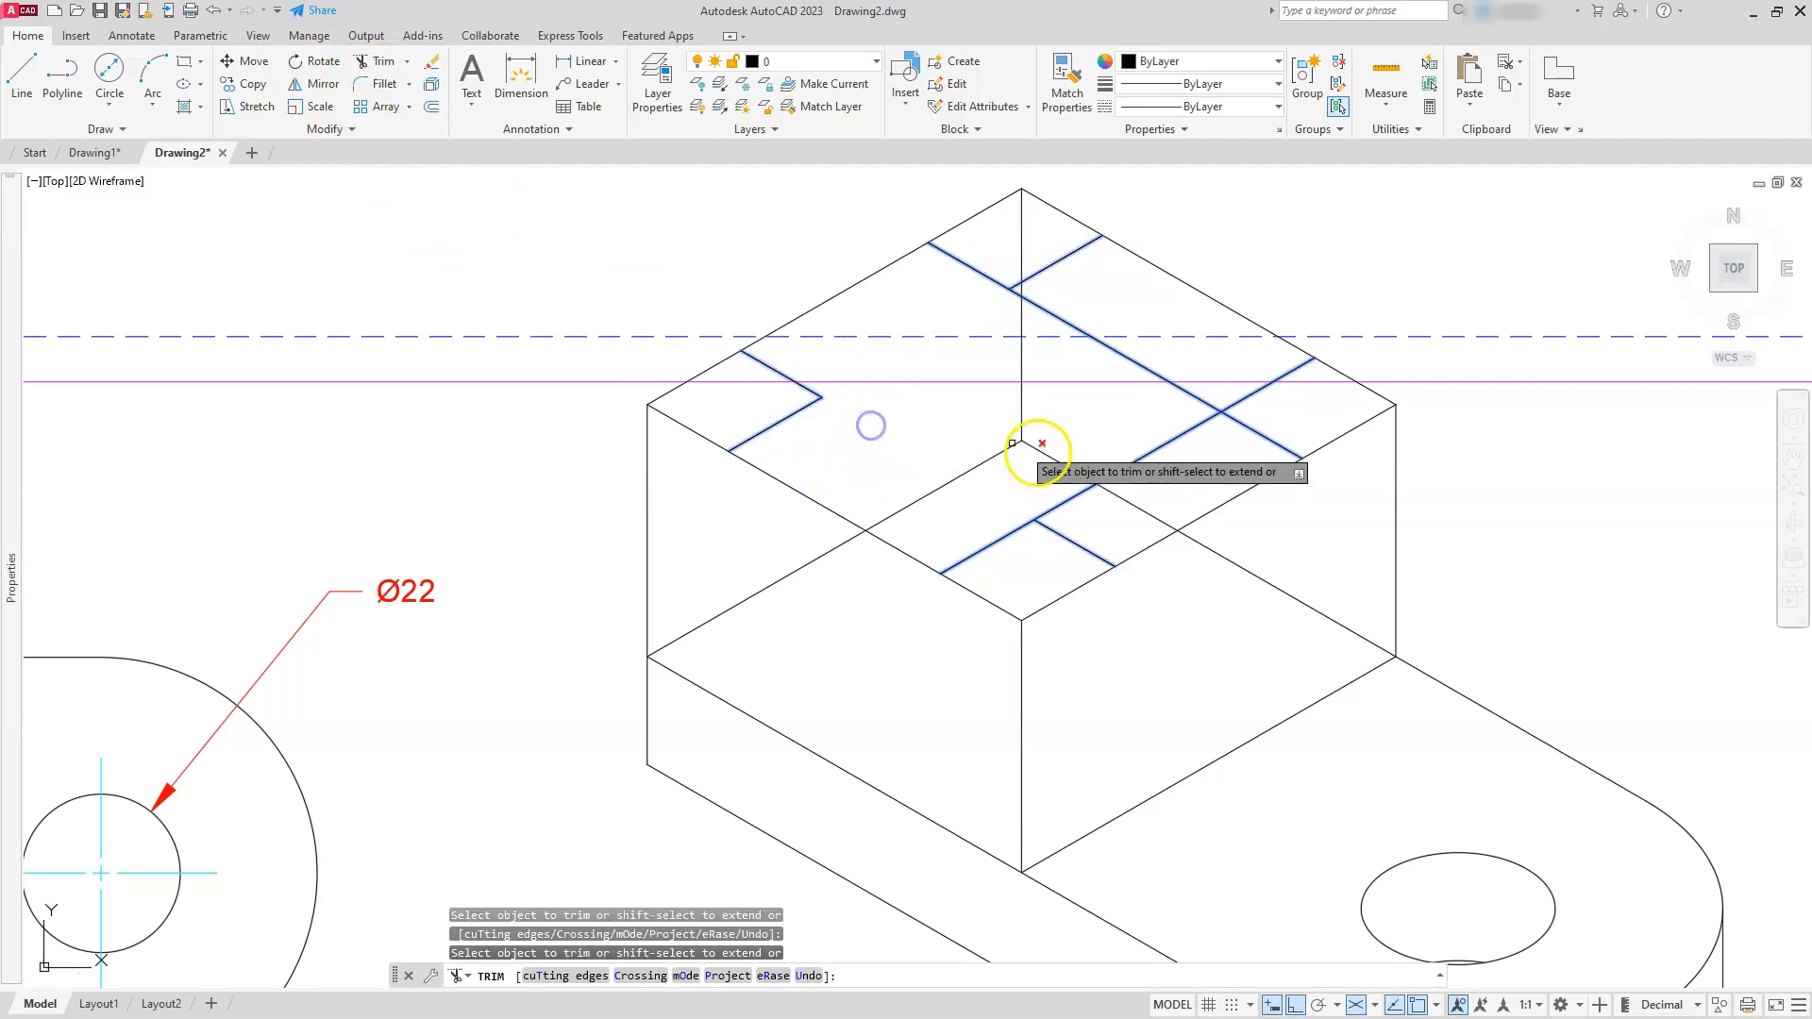
pyautogui.click(1151, 452)
pyautogui.click(1194, 394)
pyautogui.scroll(-2, 1138, 444)
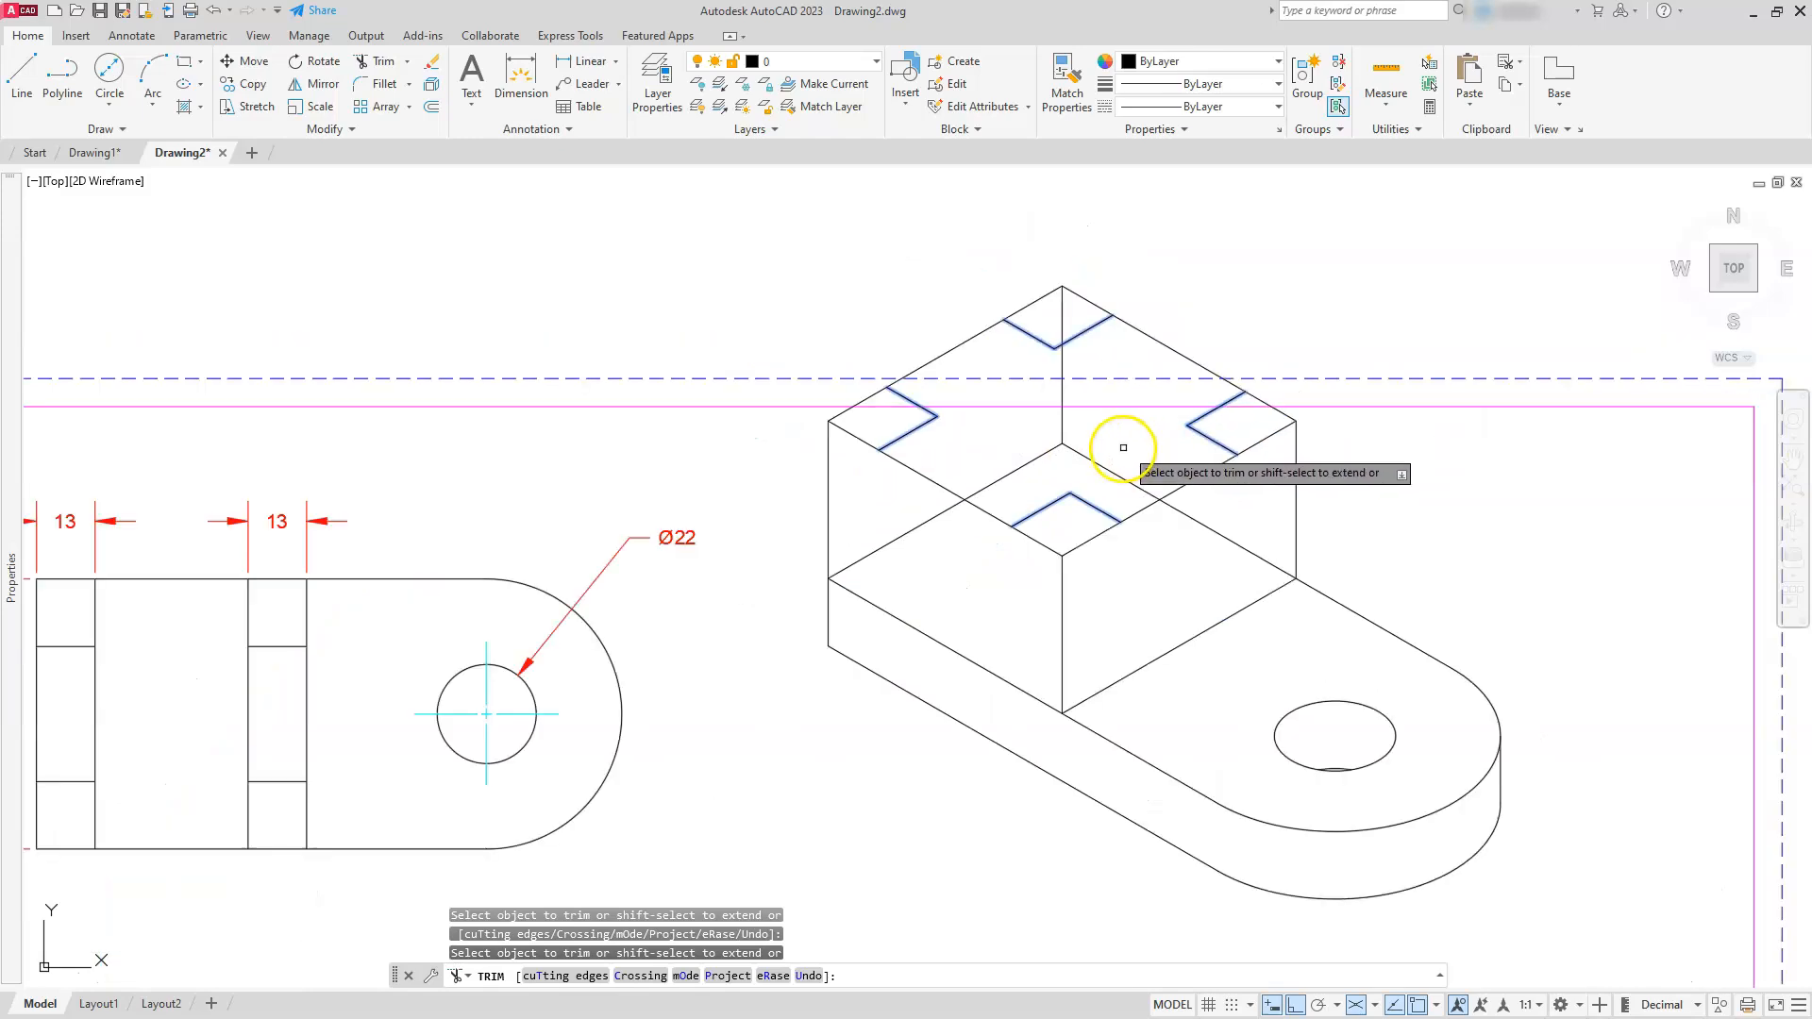
pyautogui.press('Escape')
pyautogui.press('Escape')
pyautogui.press('Escape')
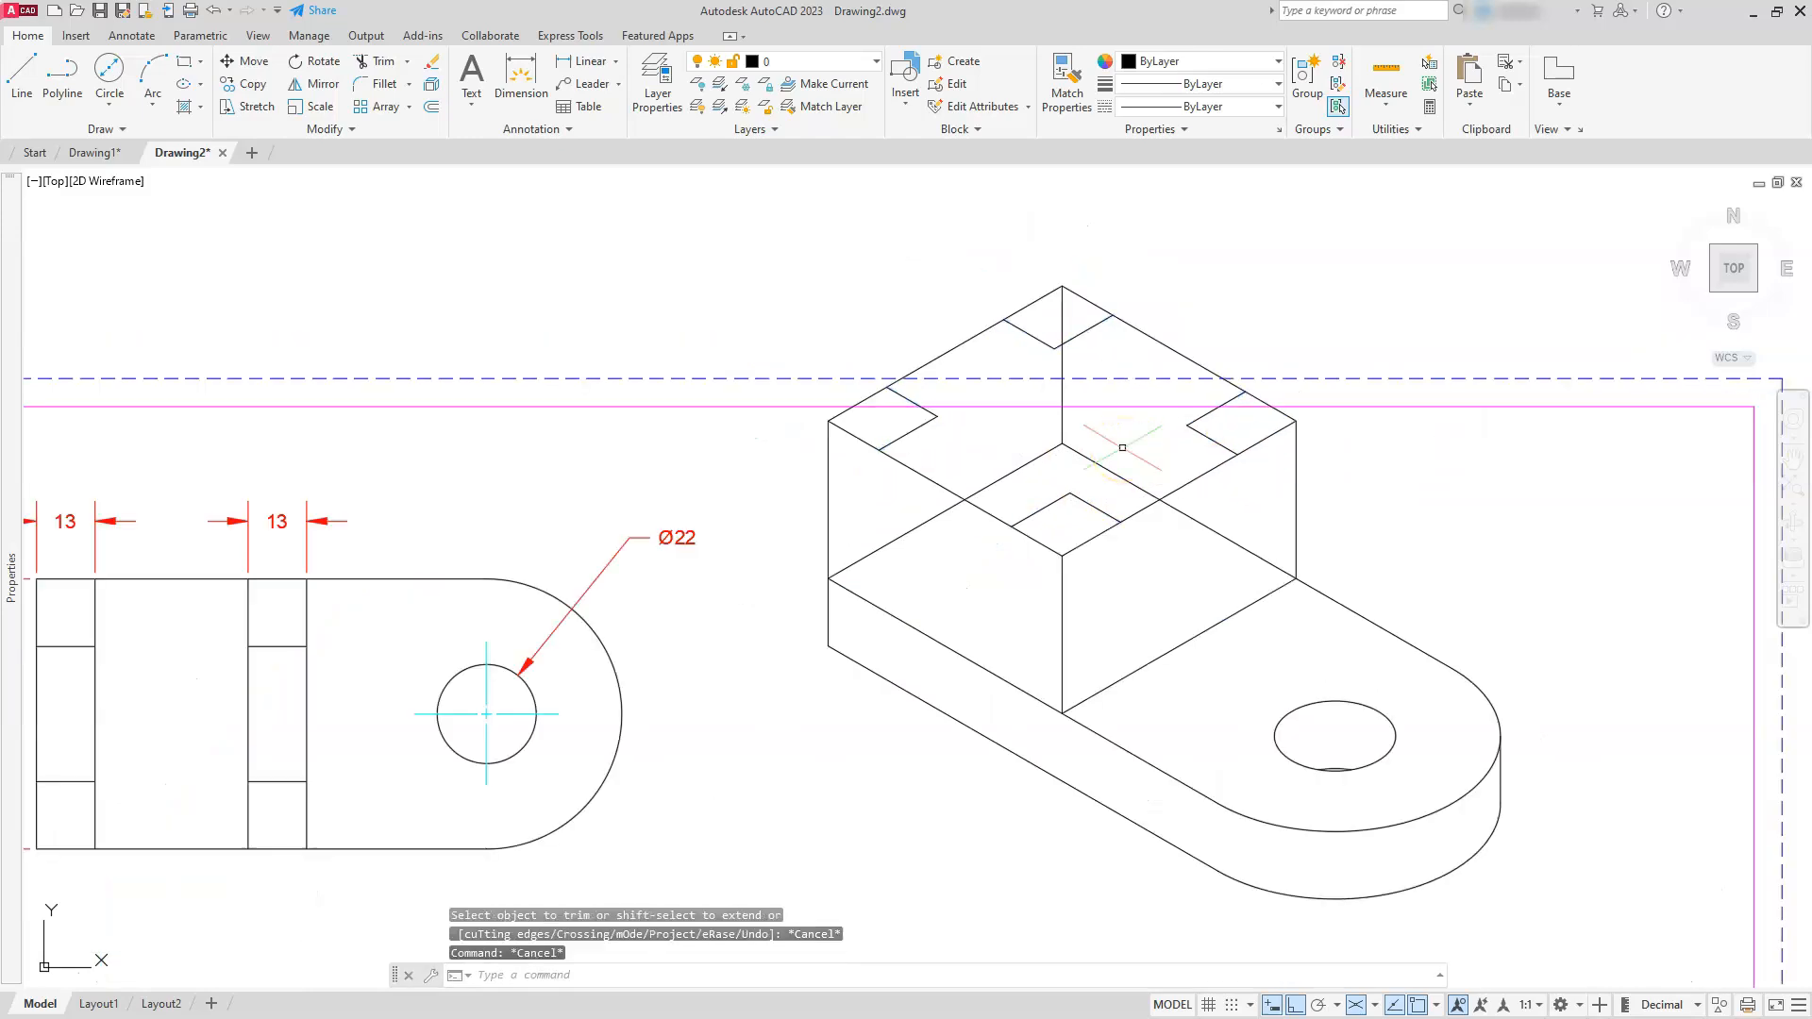
# - Switch to the left isoplane and copy the block's front and rear long top edges 25 units straight down
pyautogui.scroll(-2, 781, 626)
pyautogui.moveTo(769, 561); pyautogui.dragTo(798, 502, button='middle')
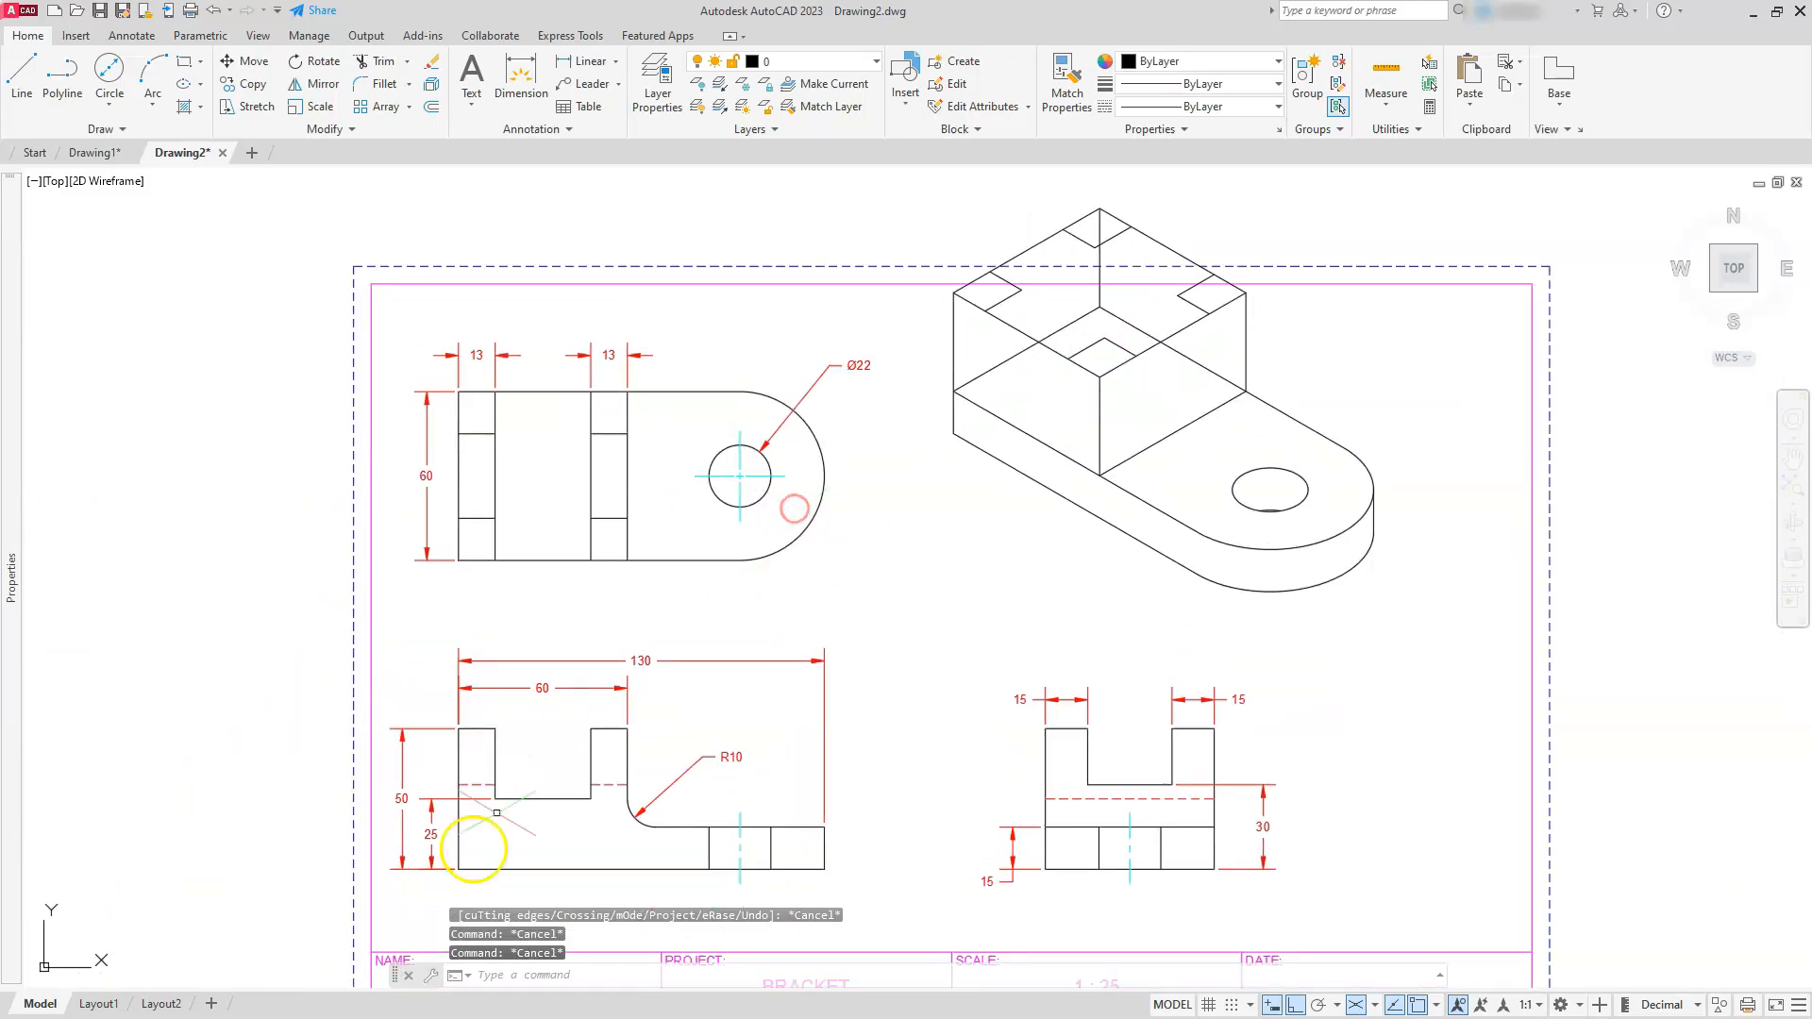
pyautogui.scroll(2, 406, 900)
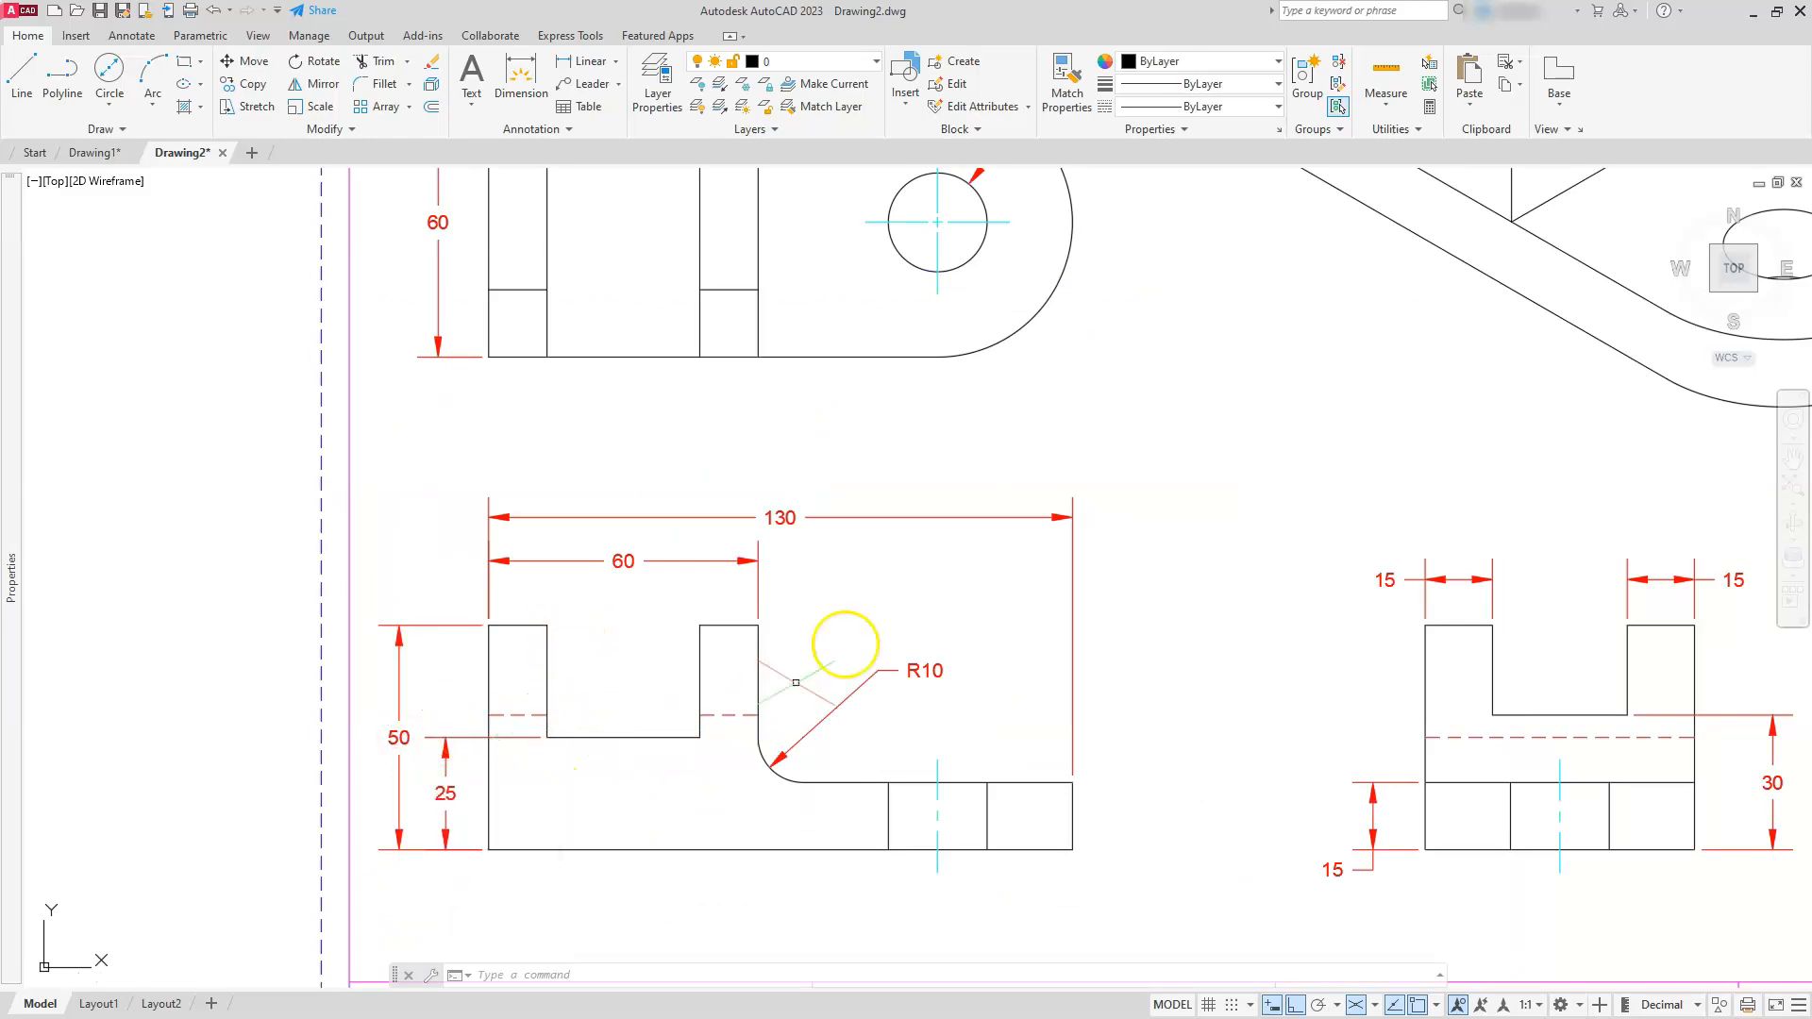
pyautogui.scroll(-2, 796, 682)
pyautogui.scroll(6, 1302, 336)
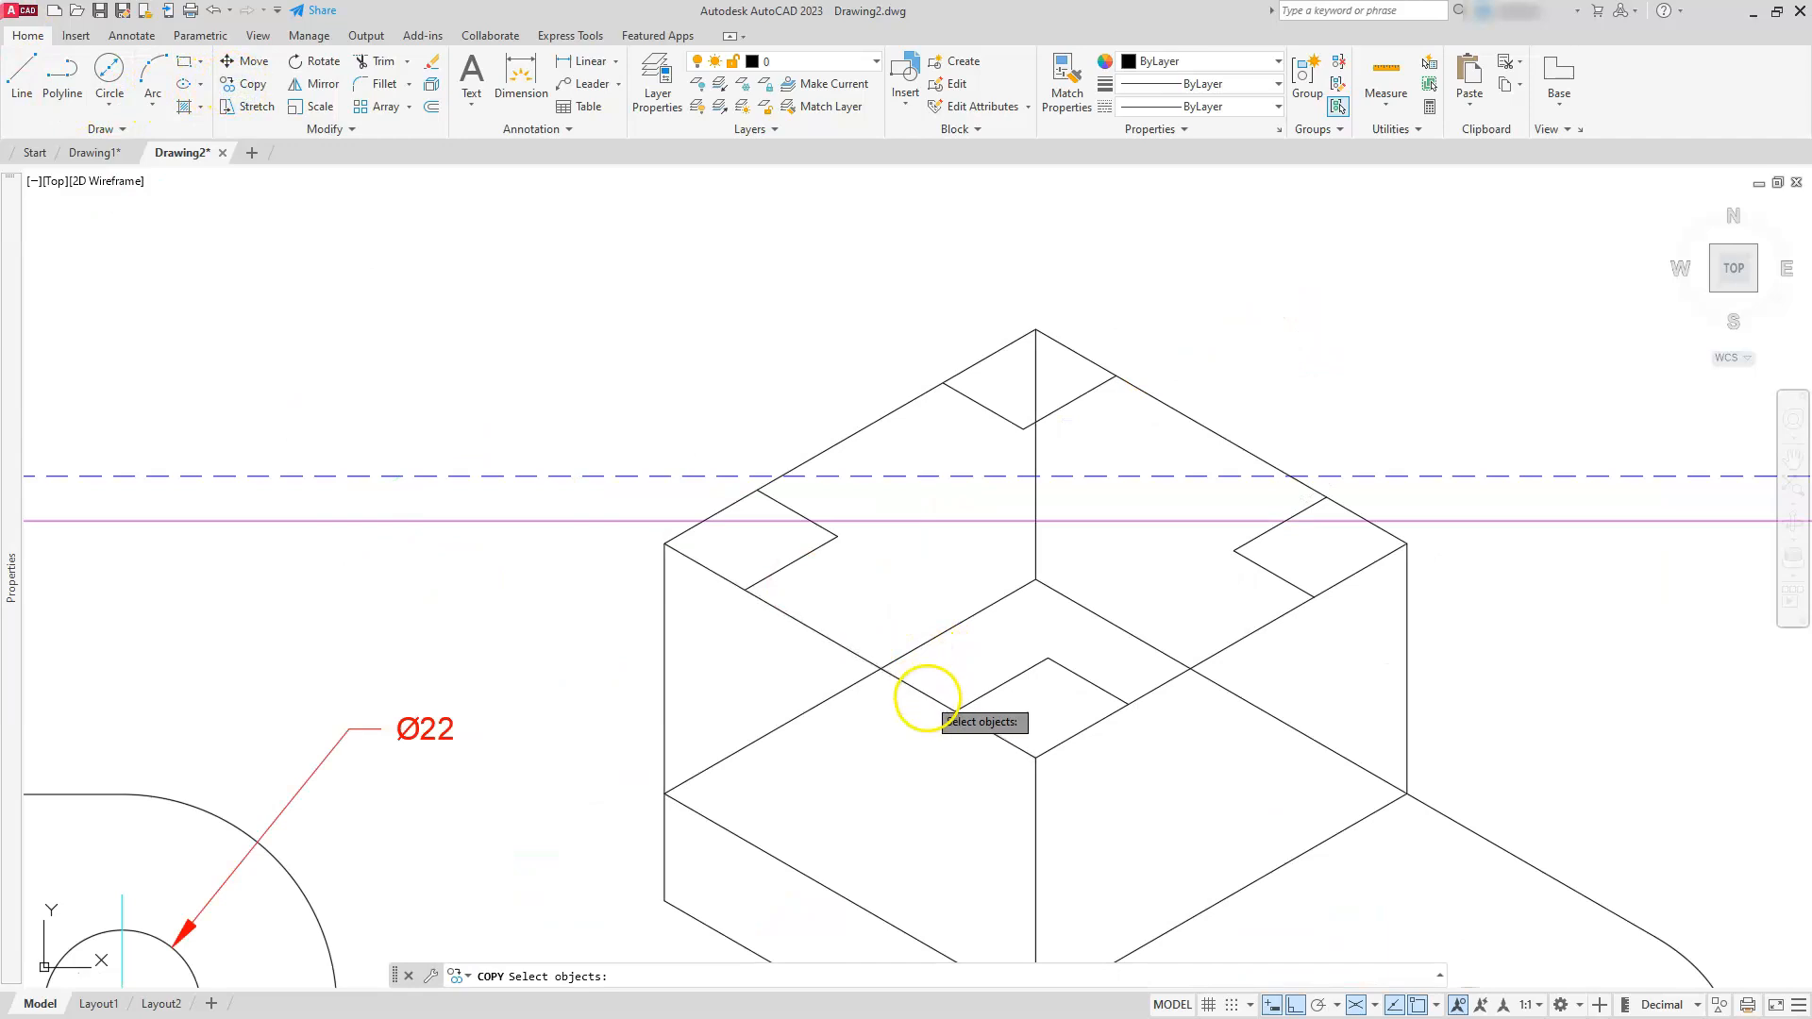
pyautogui.click(927, 698)
pyautogui.click(1228, 440)
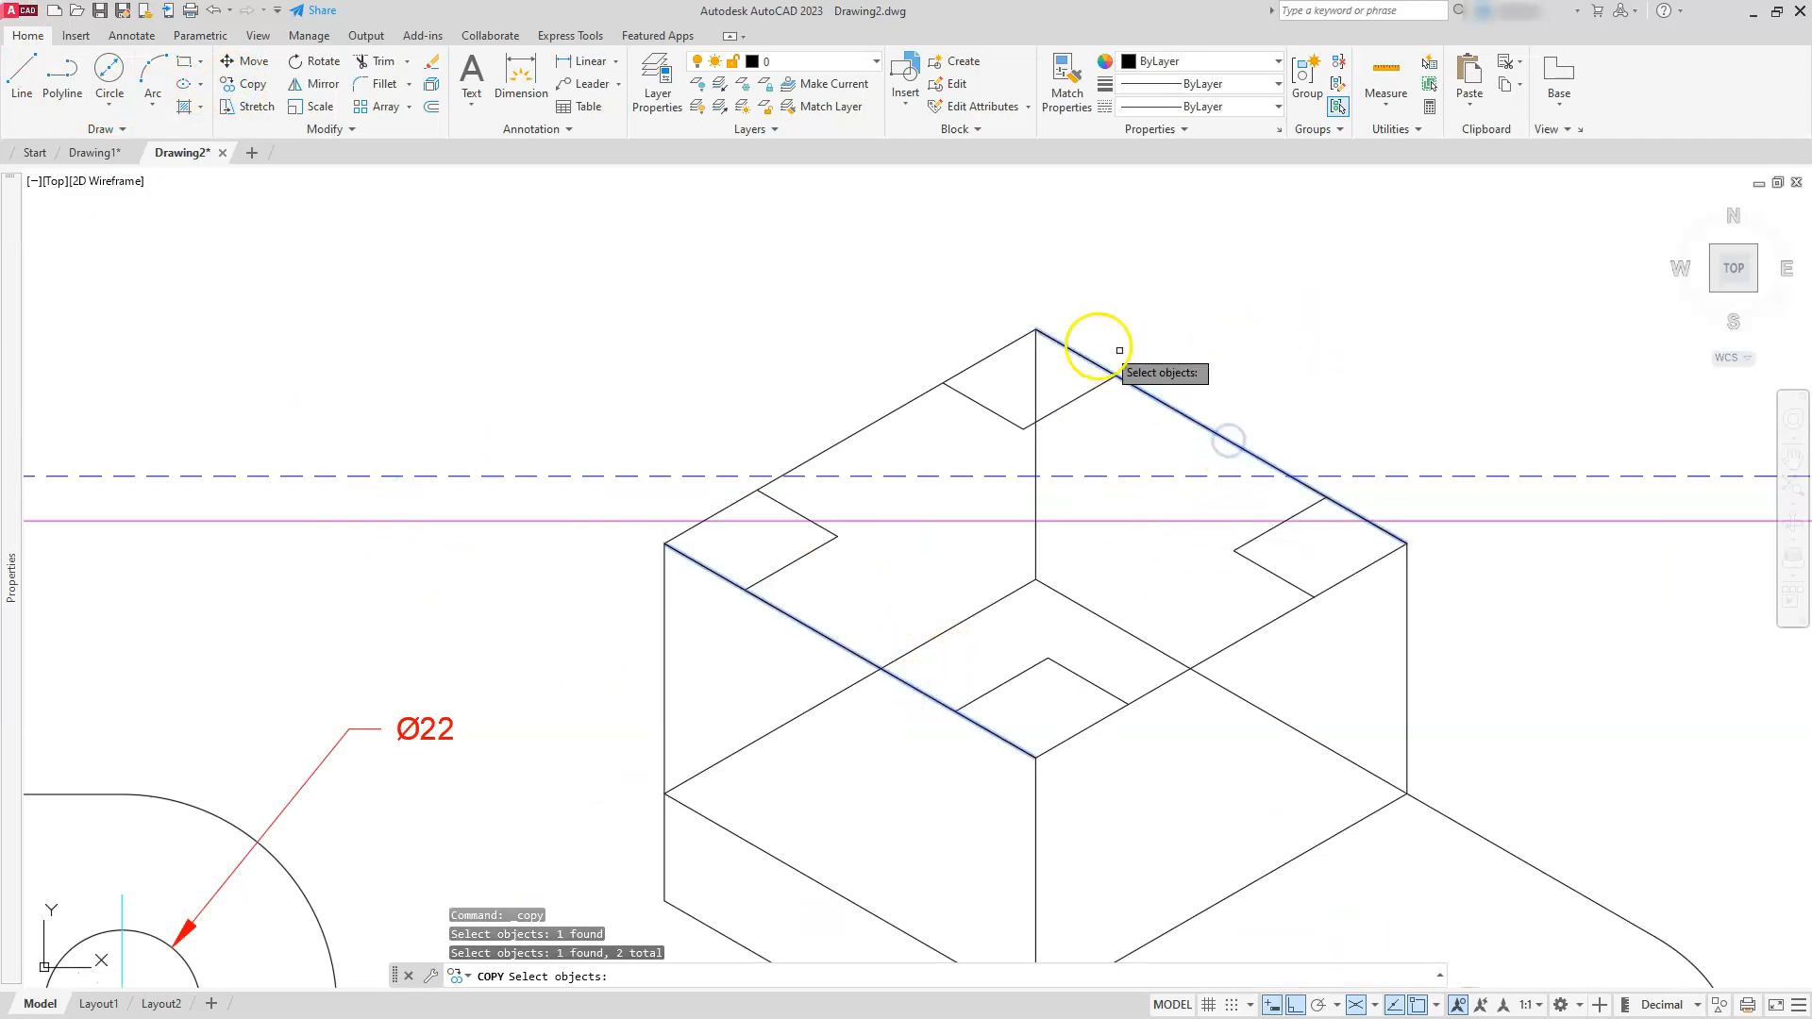
pyautogui.press('Return')
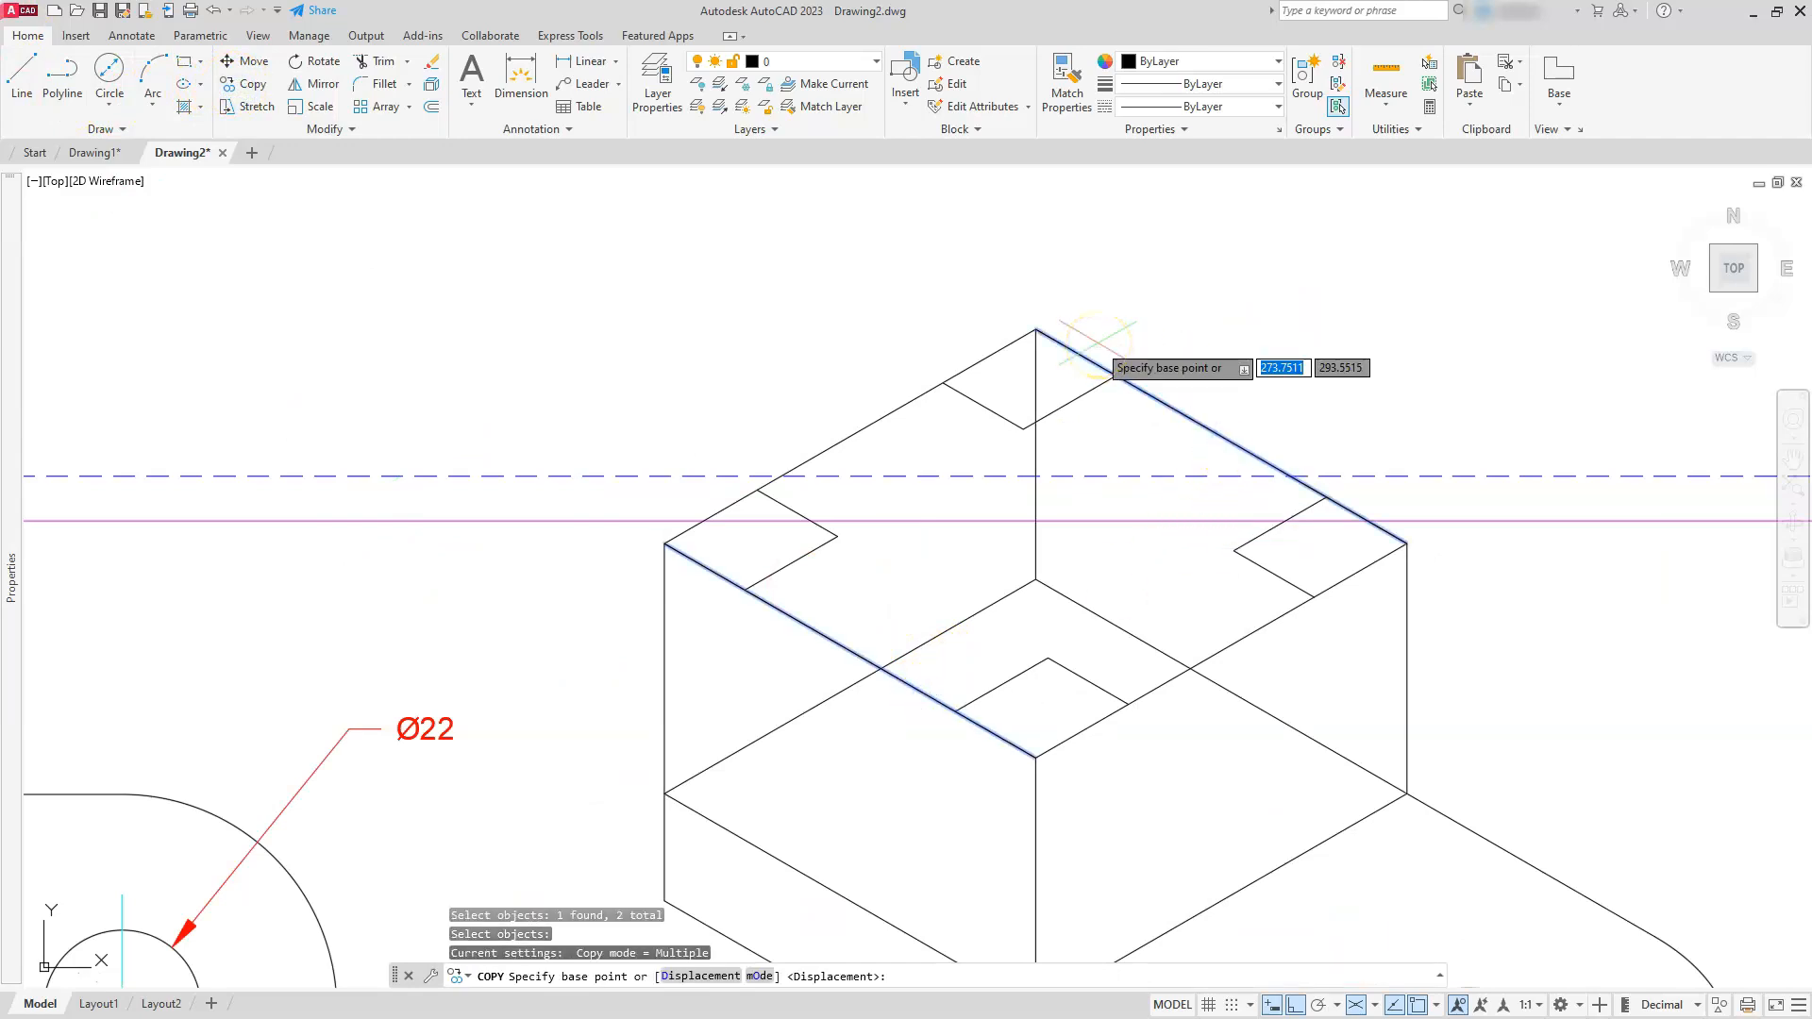
pyautogui.click(1376, 1008)
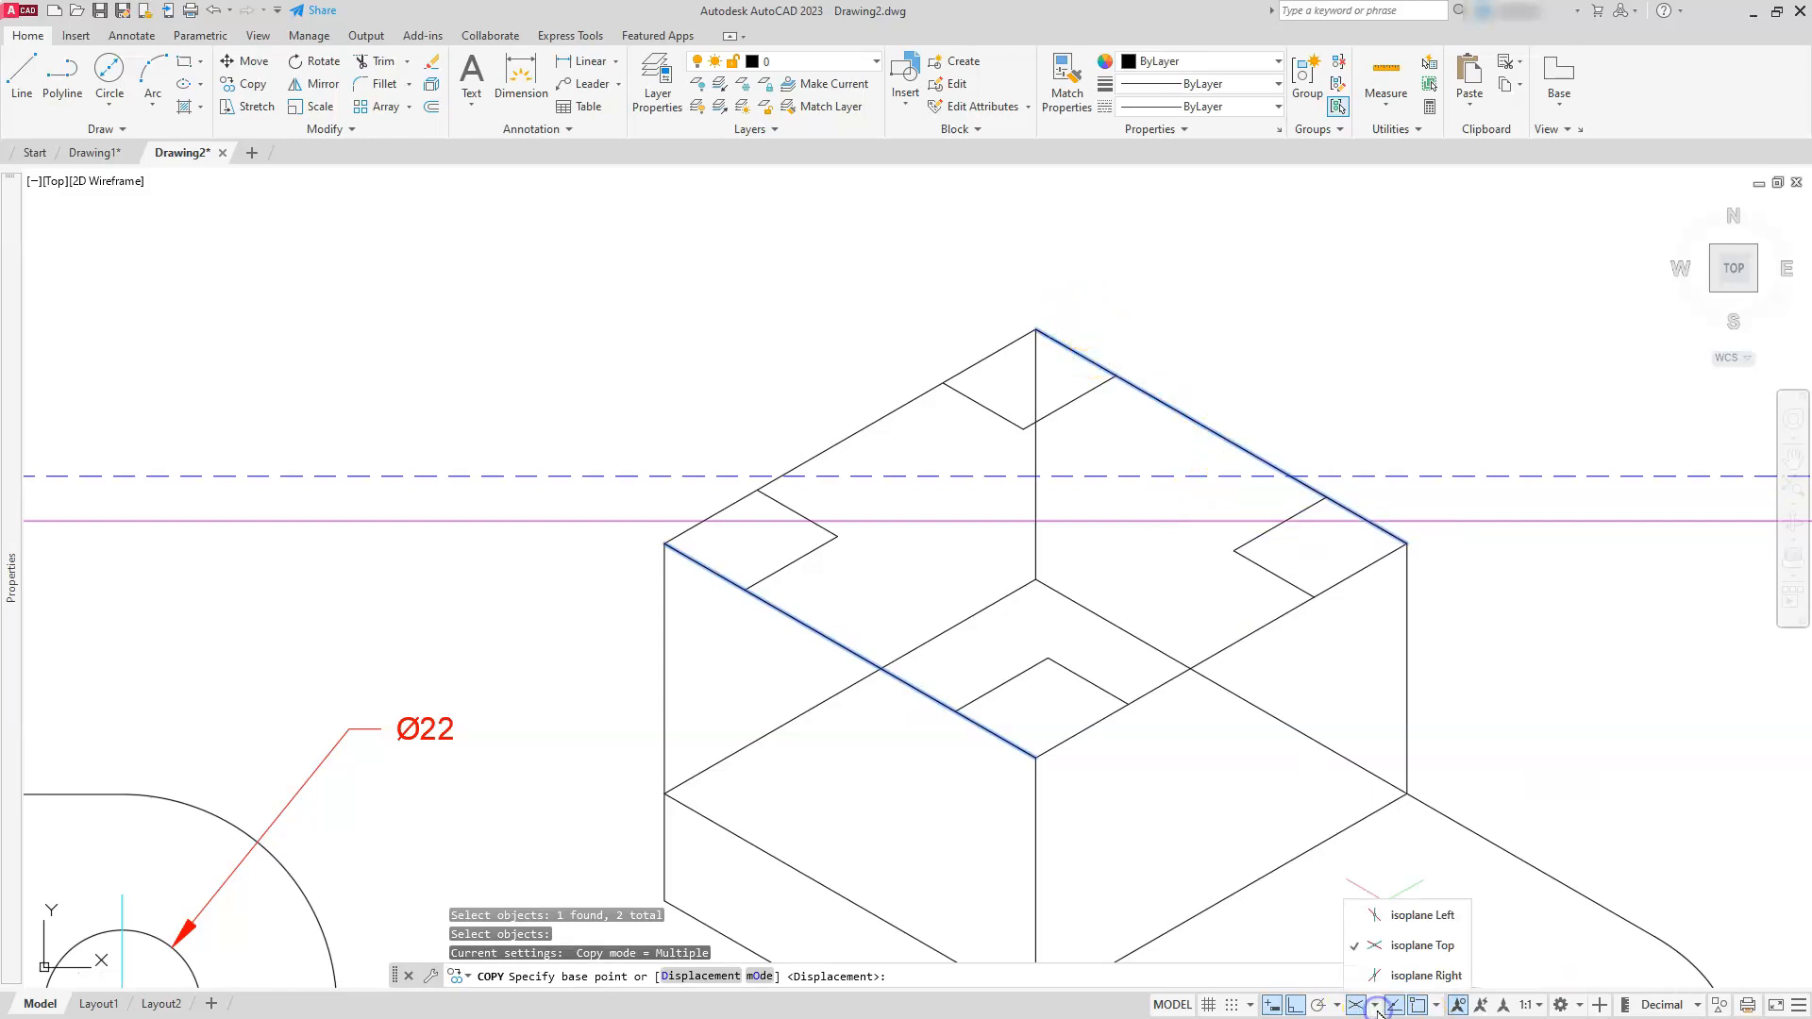
pyautogui.click(1406, 916)
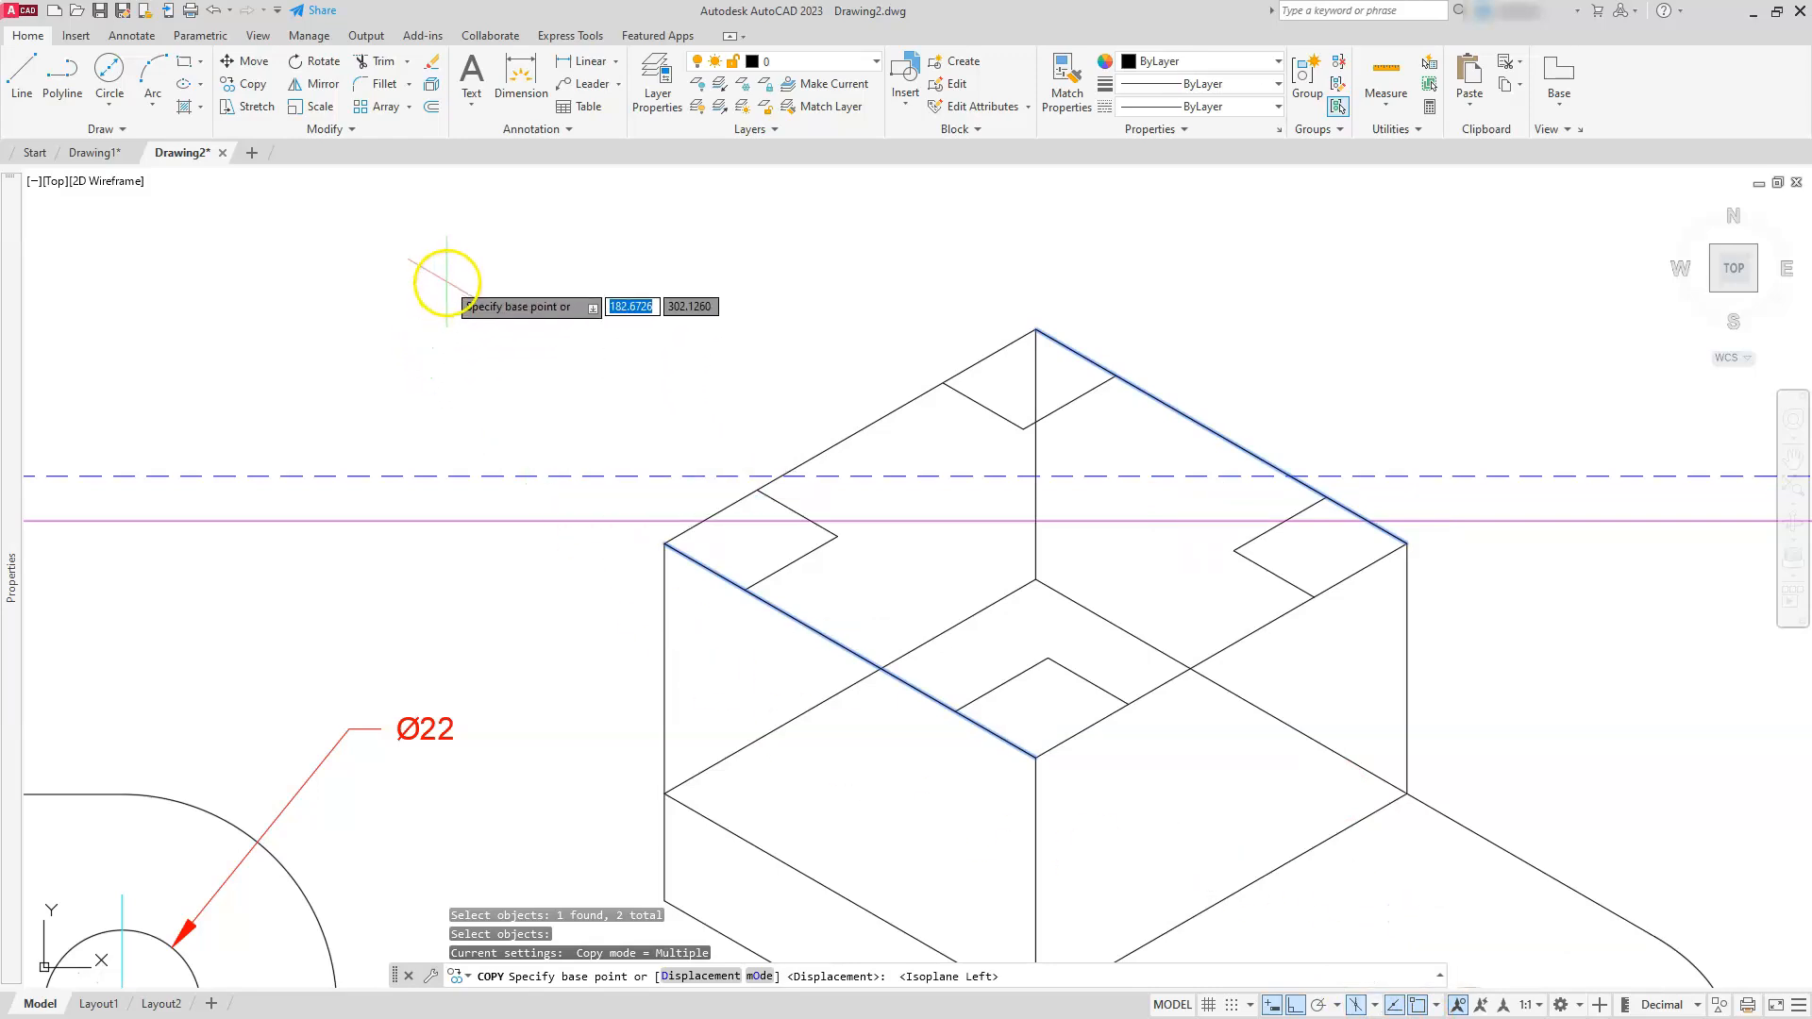
pyautogui.click(445, 281)
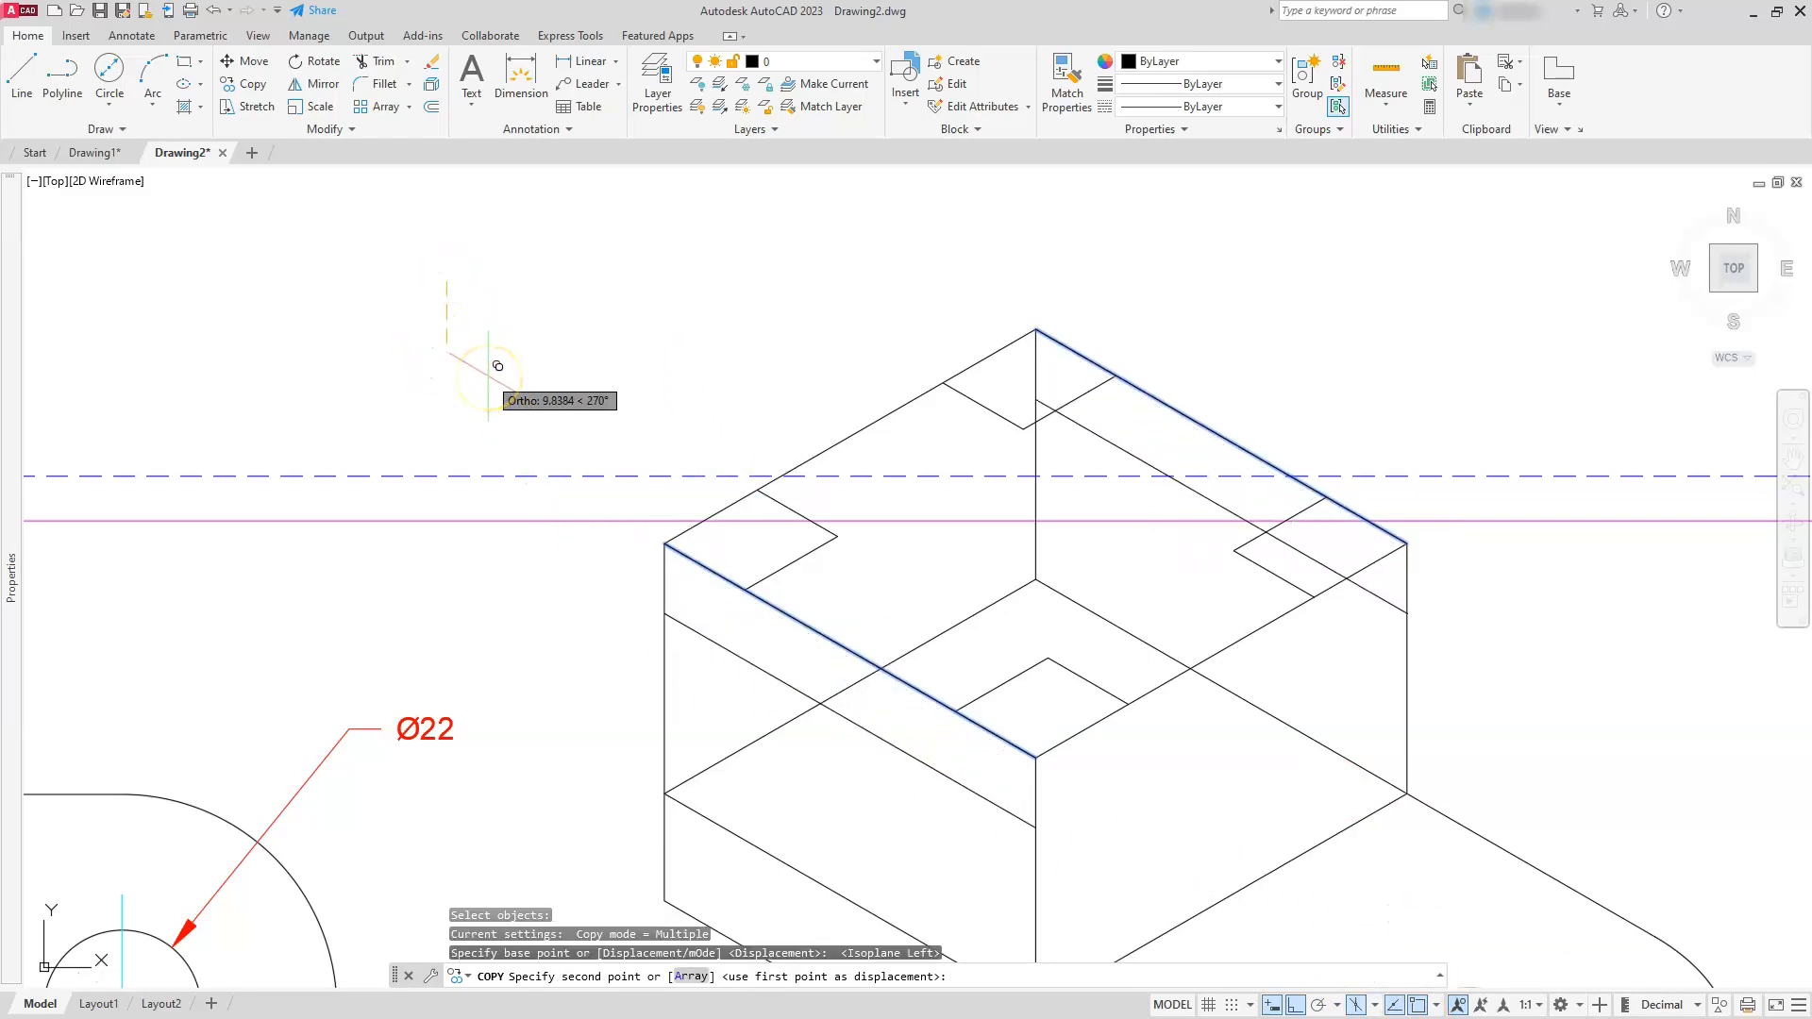
pyautogui.press('Return')
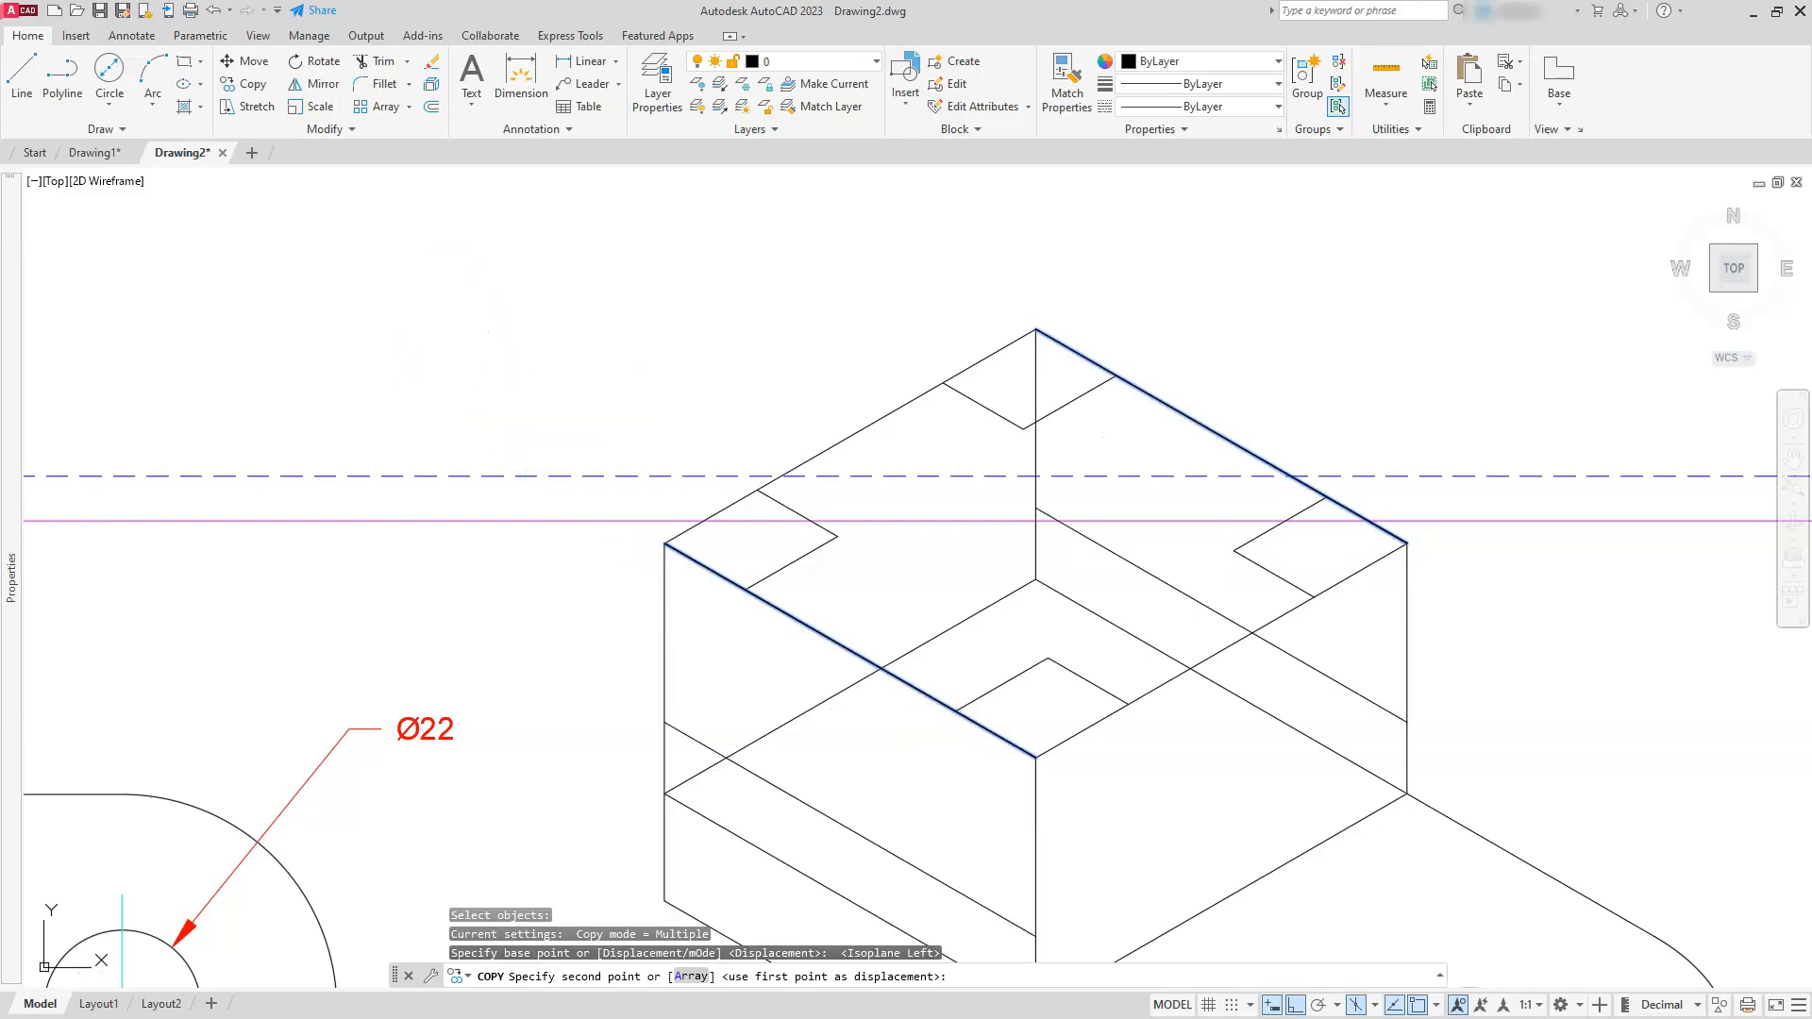
pyautogui.press('Escape')
pyautogui.press('Escape')
pyautogui.press('Escape')
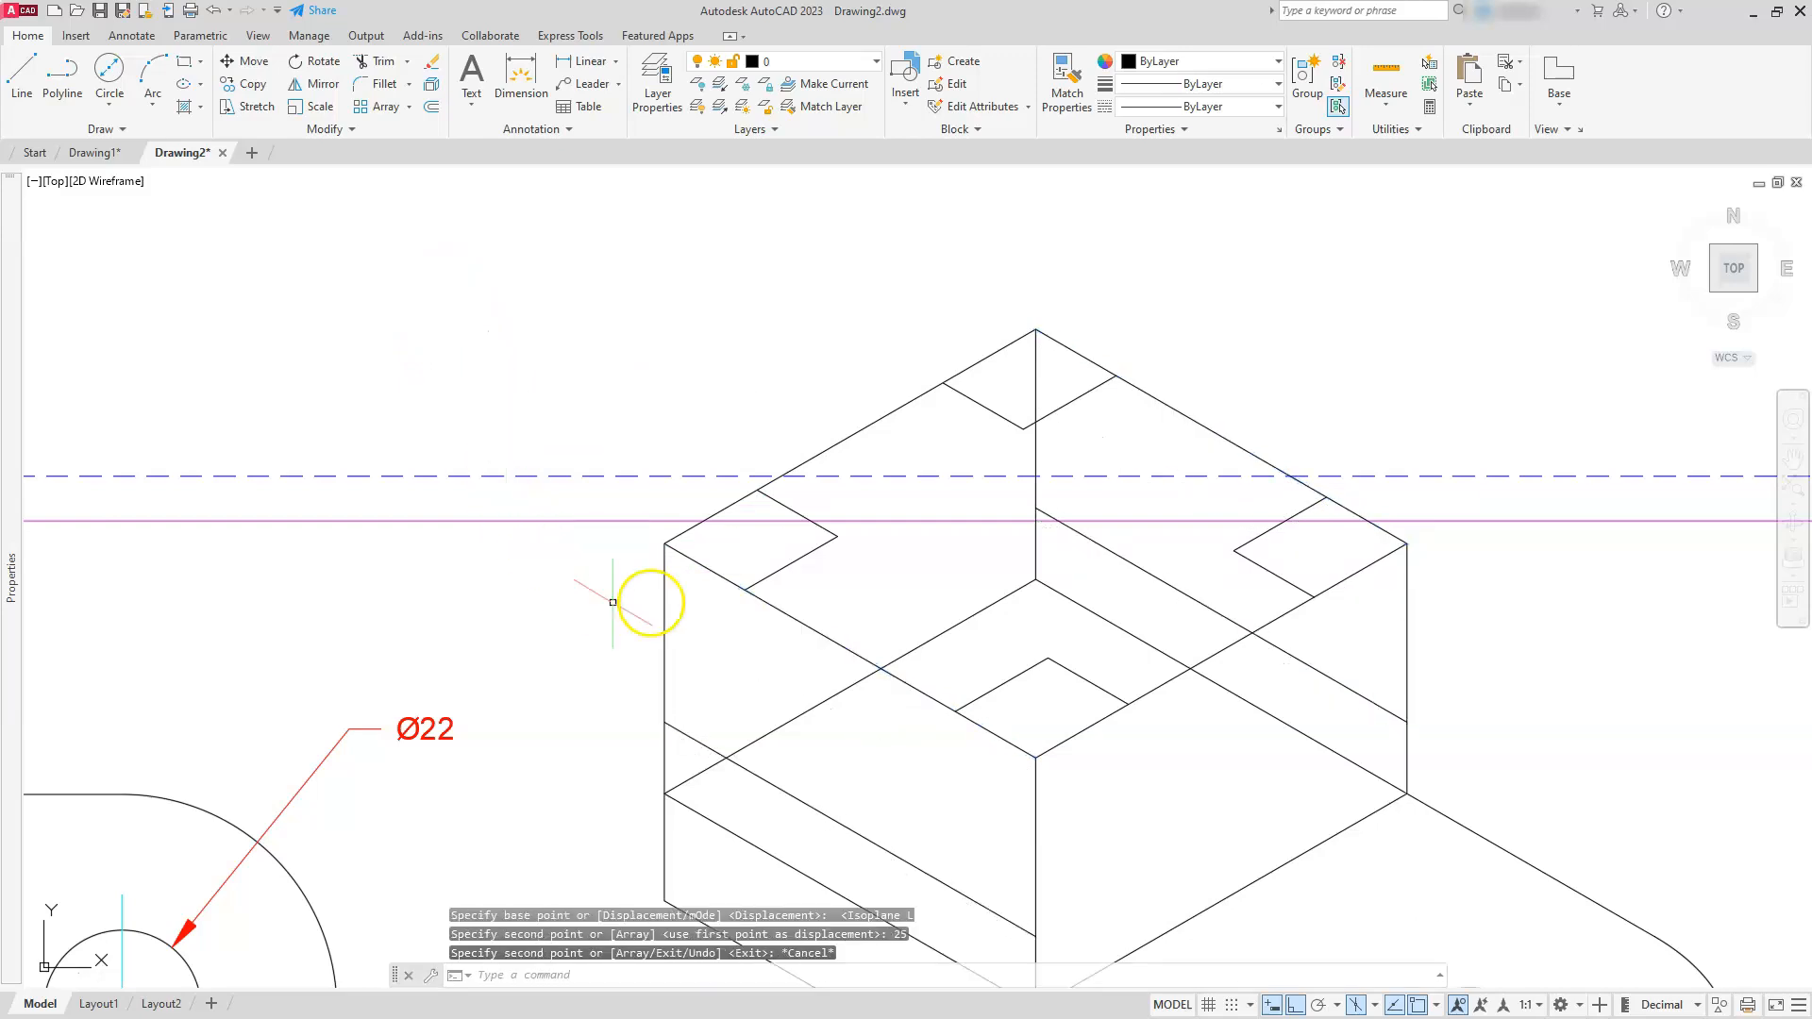
# - Draw a vertical line down the front side face from the far-end post's corner, past the lowered edge copy
pyautogui.moveTo(819, 779)
pyautogui.mouseDown(button='middle')
pyautogui.moveTo(736, 611)
pyautogui.moveTo(753, 535)
pyautogui.moveTo(740, 565)
pyautogui.moveTo(831, 646)
pyautogui.mouseUp(button='middle')
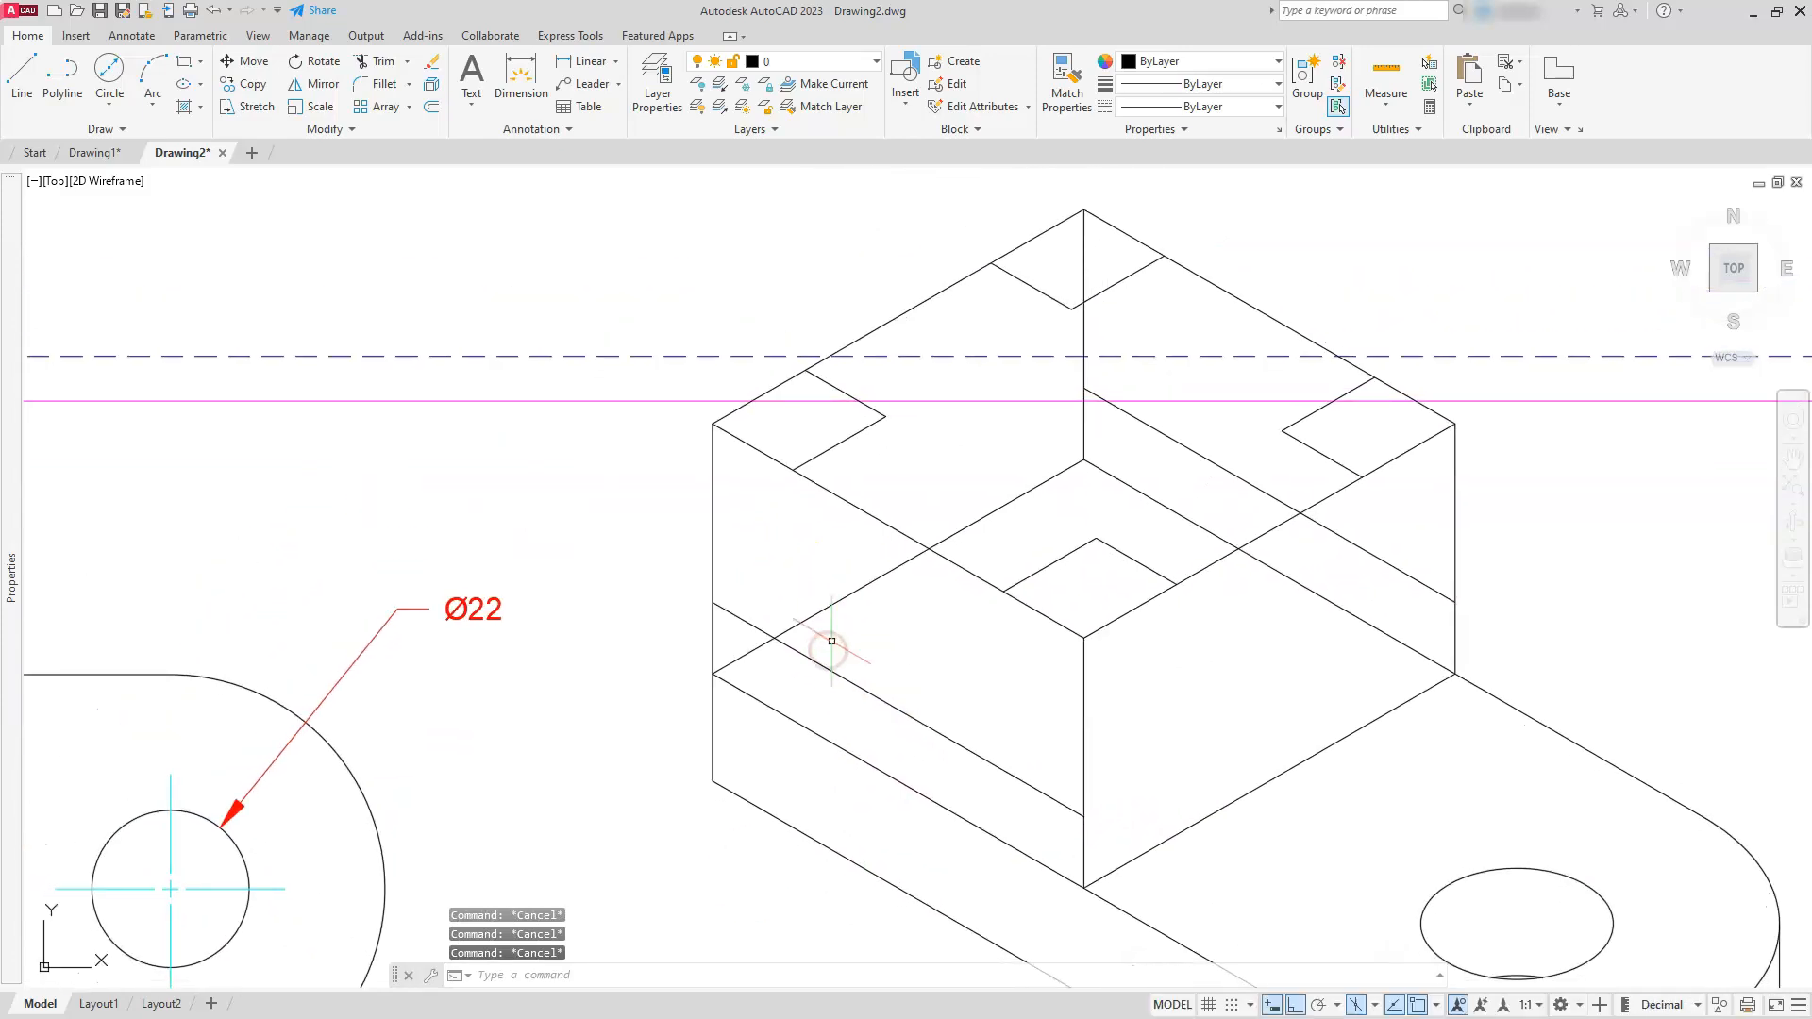
pyautogui.write('L')
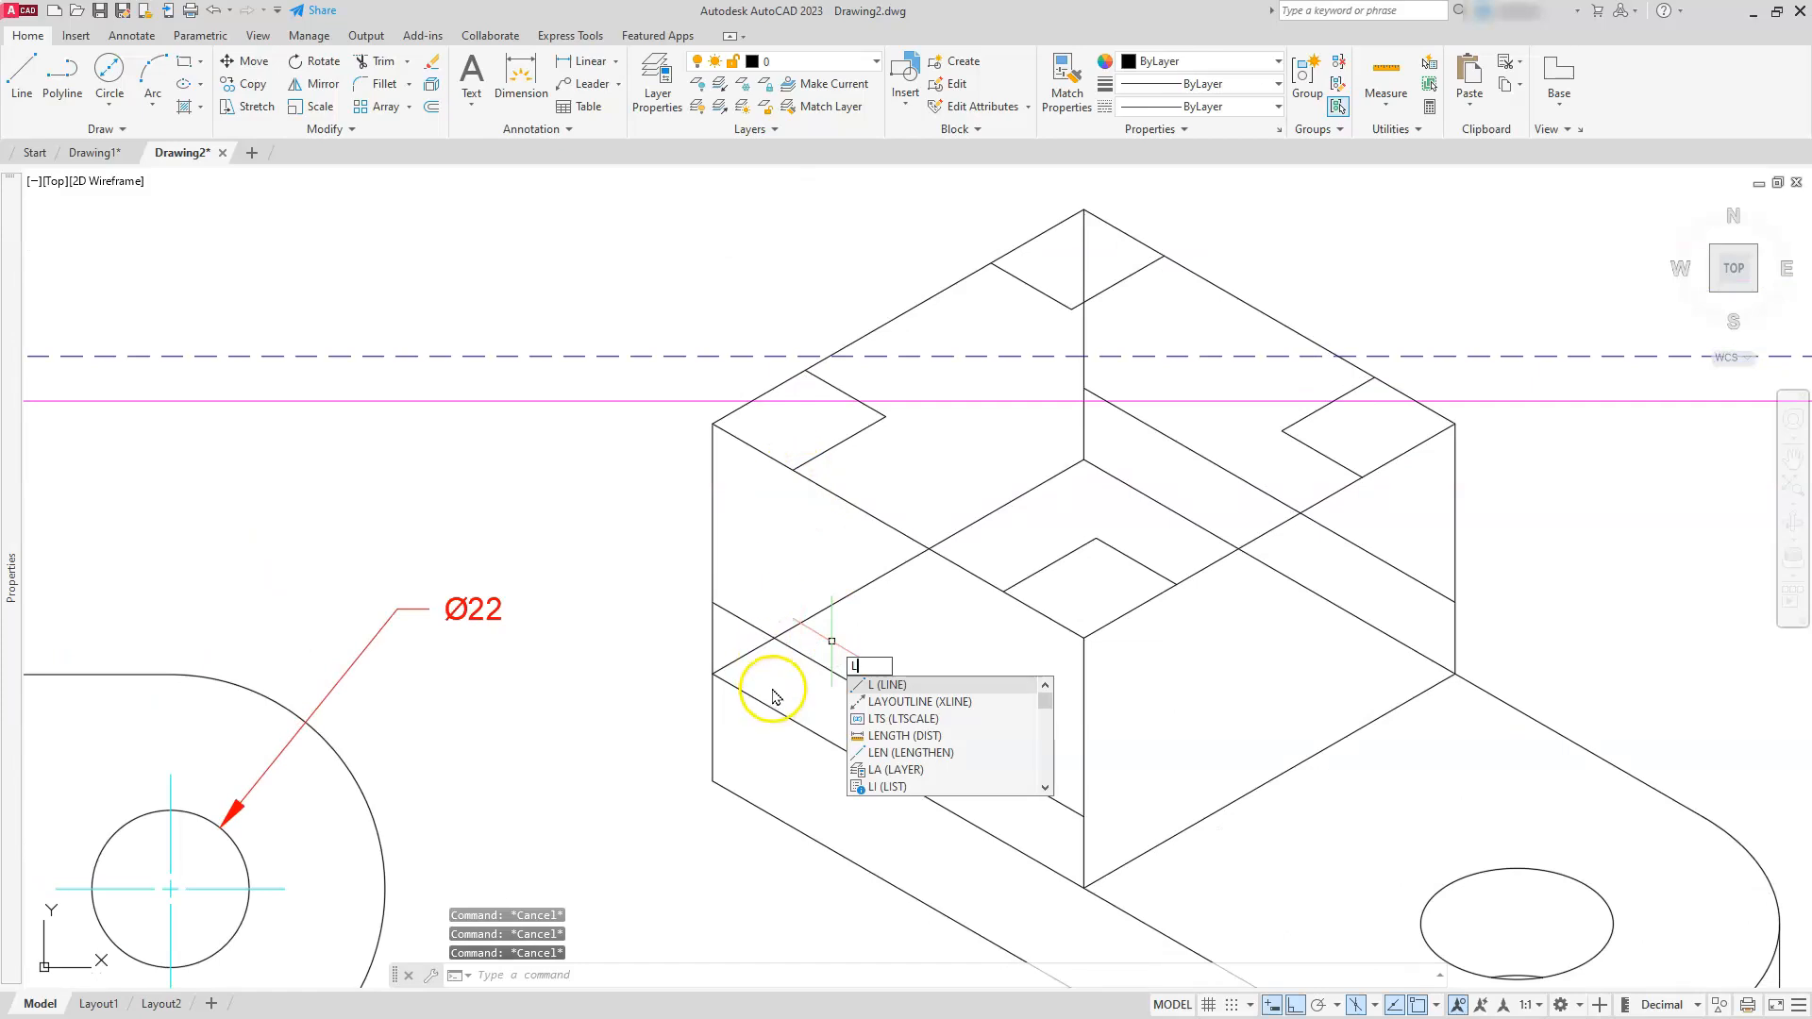
pyautogui.press('Return')
pyautogui.click(21, 72)
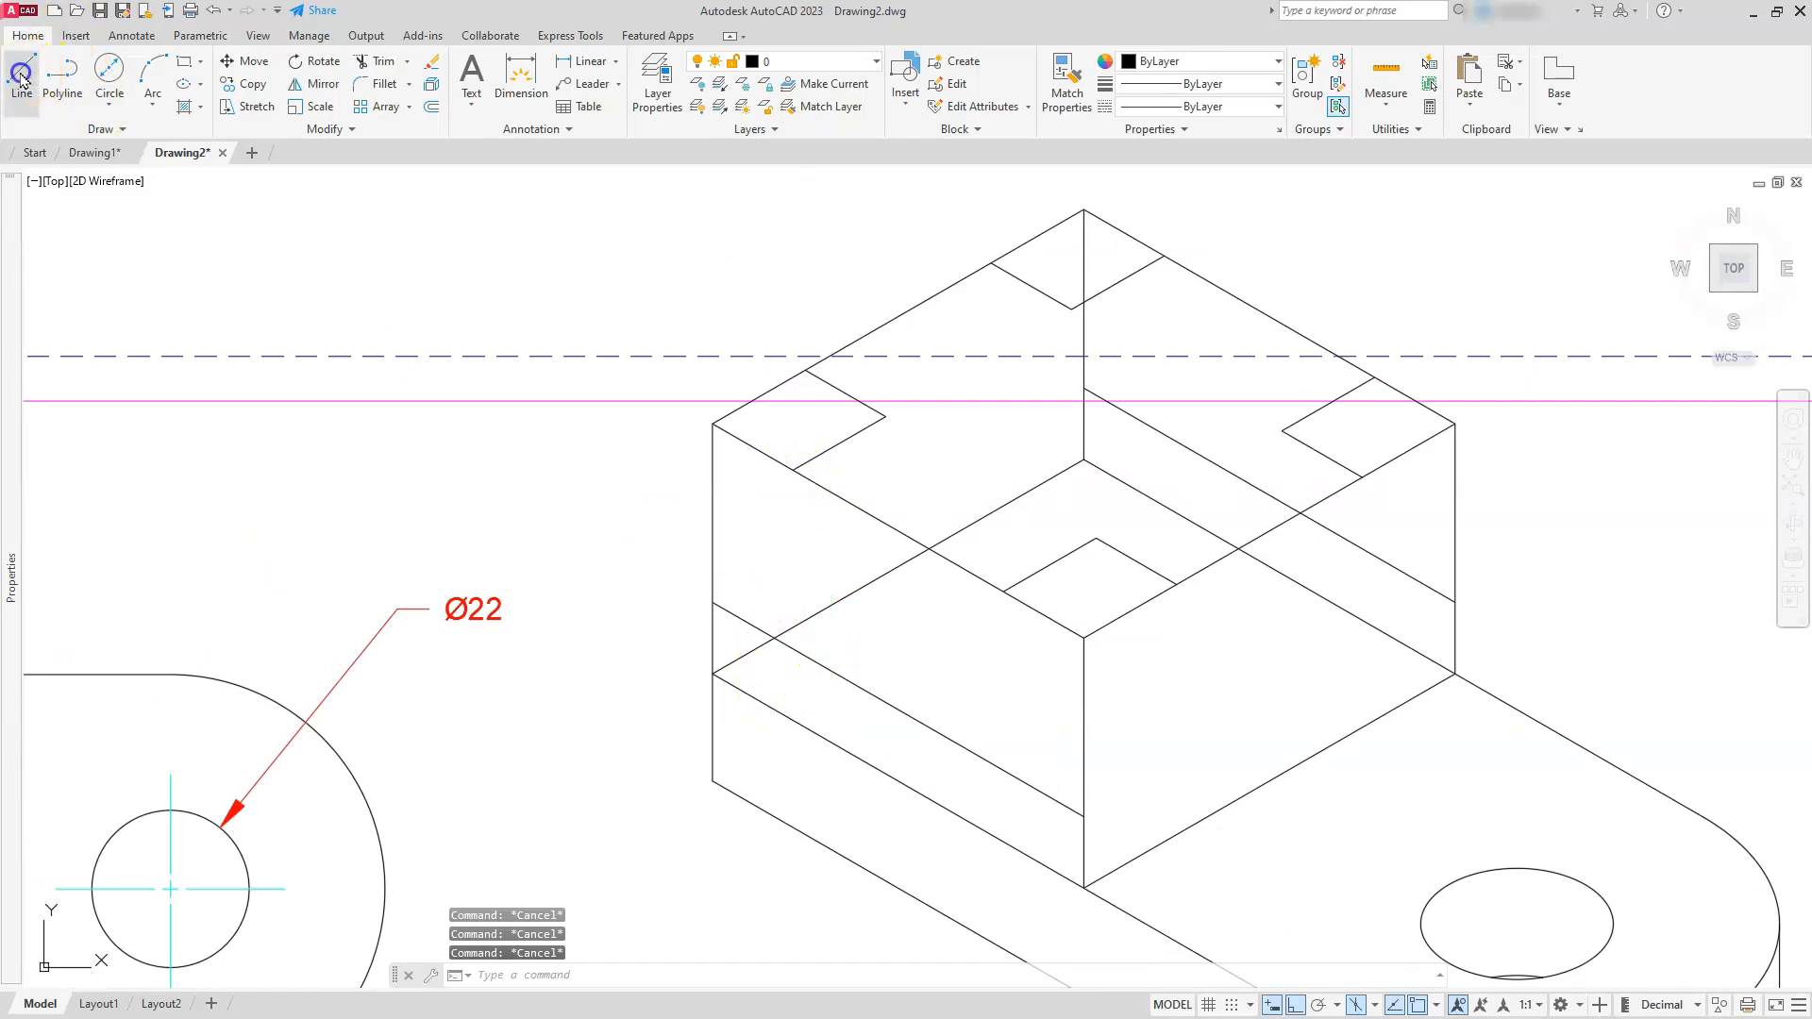
pyautogui.click(791, 468)
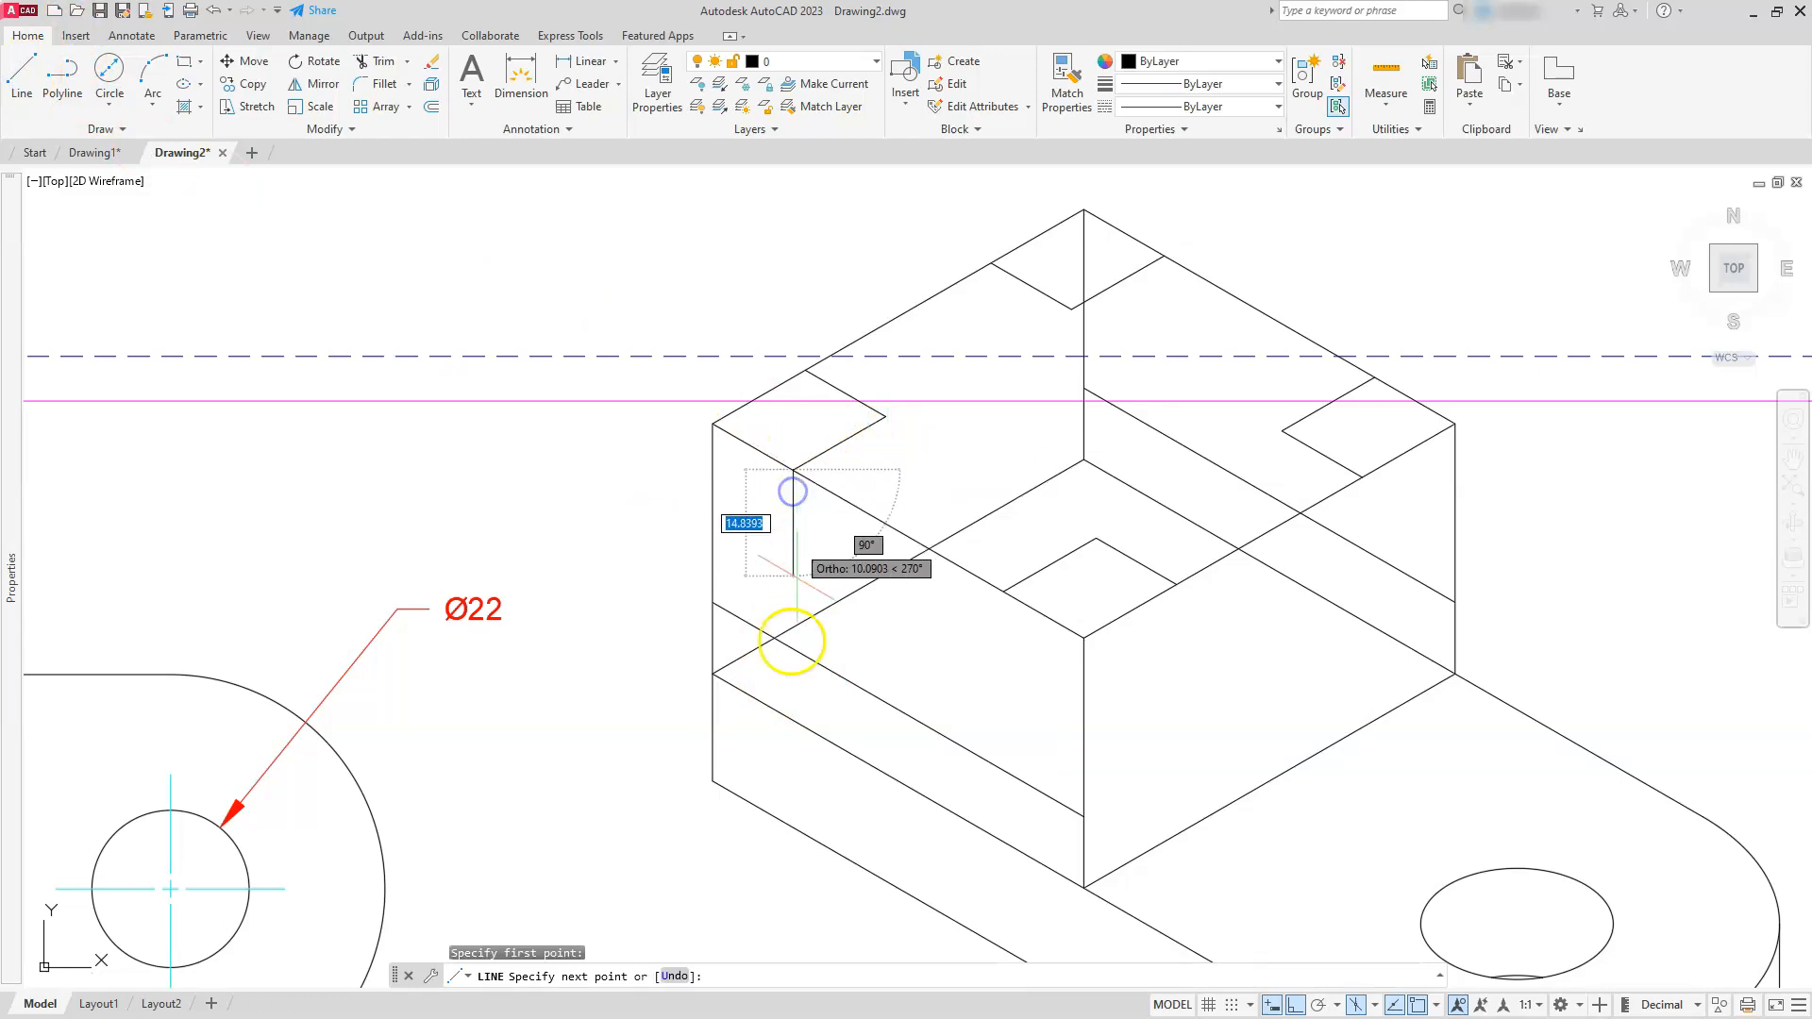
pyautogui.click(772, 780)
pyautogui.press('Escape')
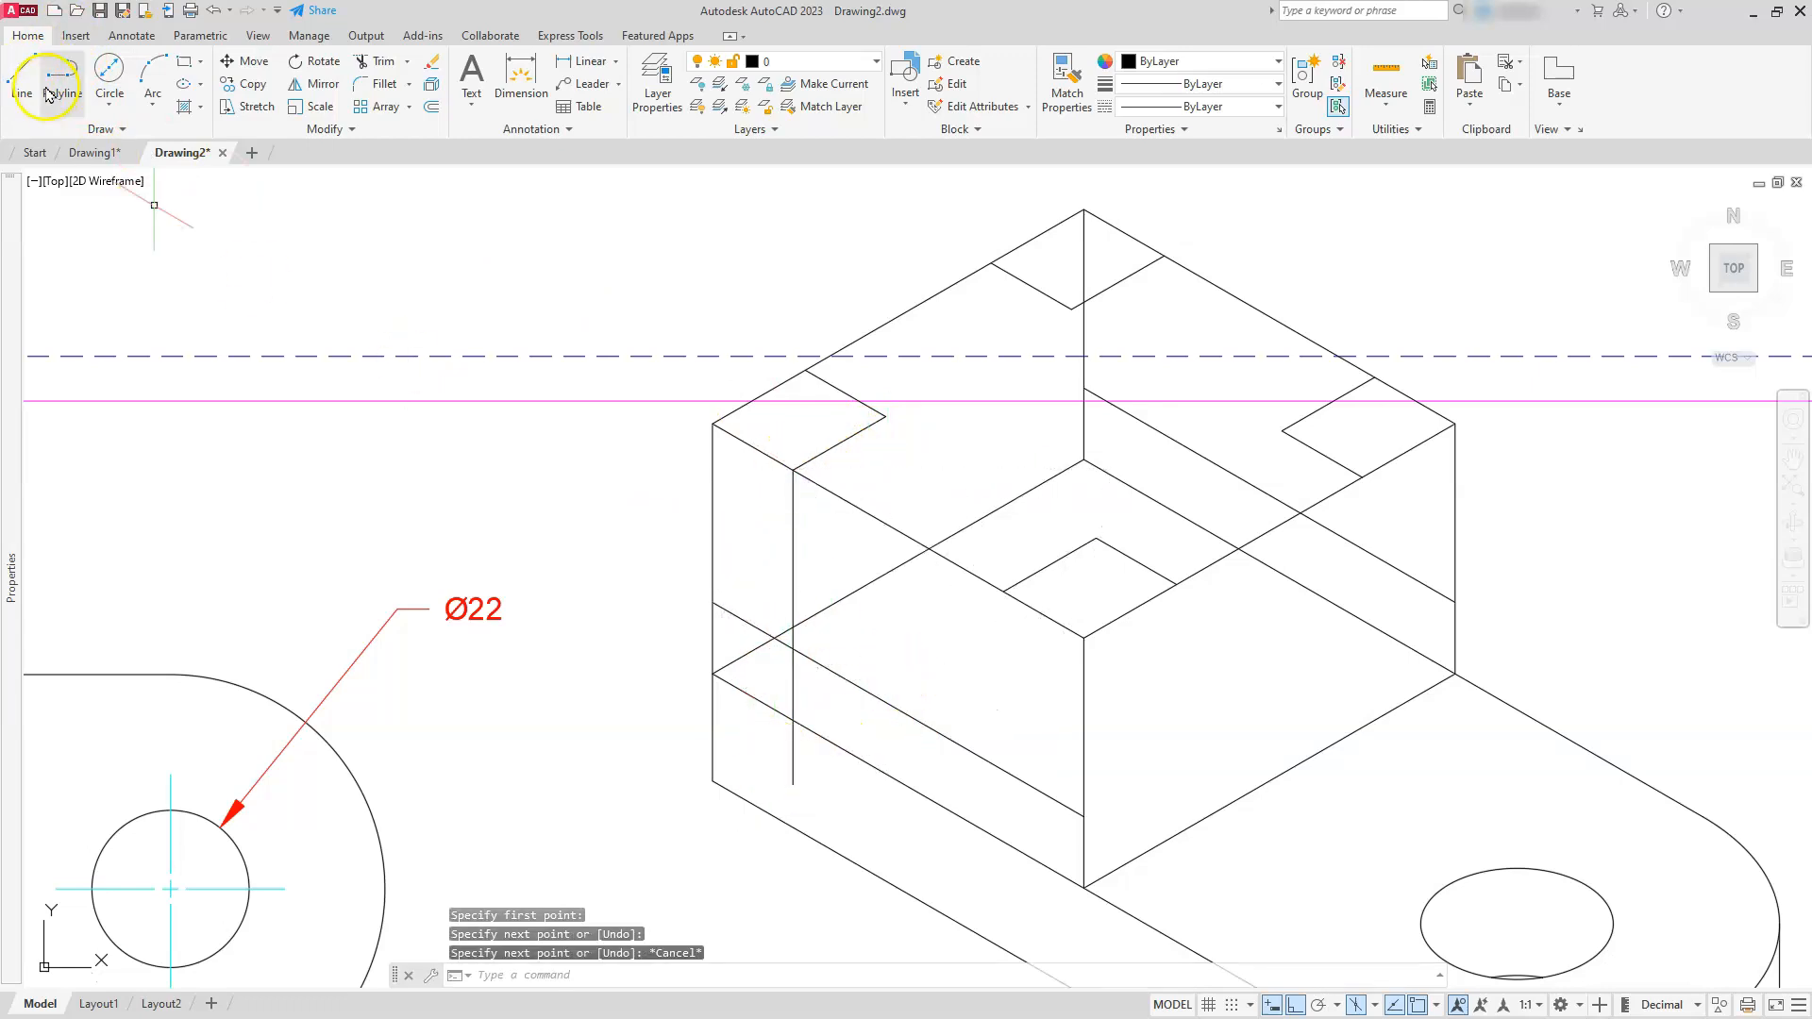
# - Draw a vertical line down the front side face from the corner of the post nearest the hole, past the lowered edge
pyautogui.click(21, 71)
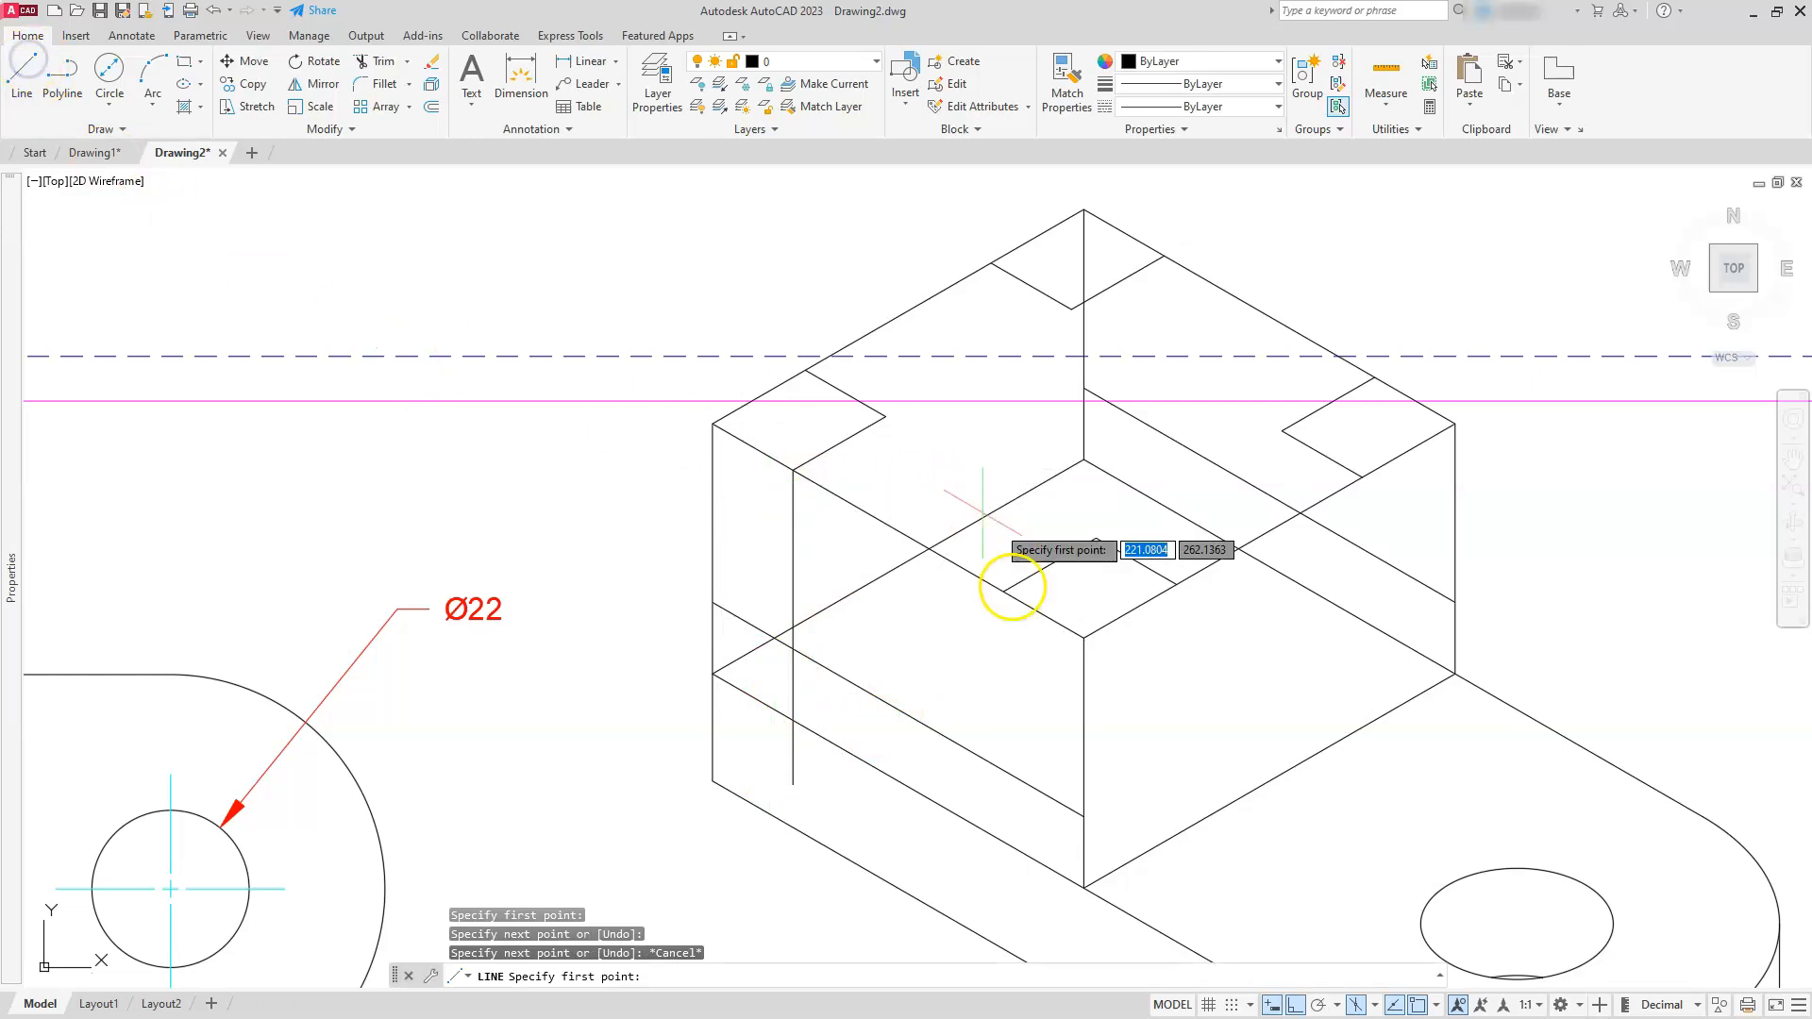
pyautogui.click(1002, 589)
pyautogui.click(1003, 897)
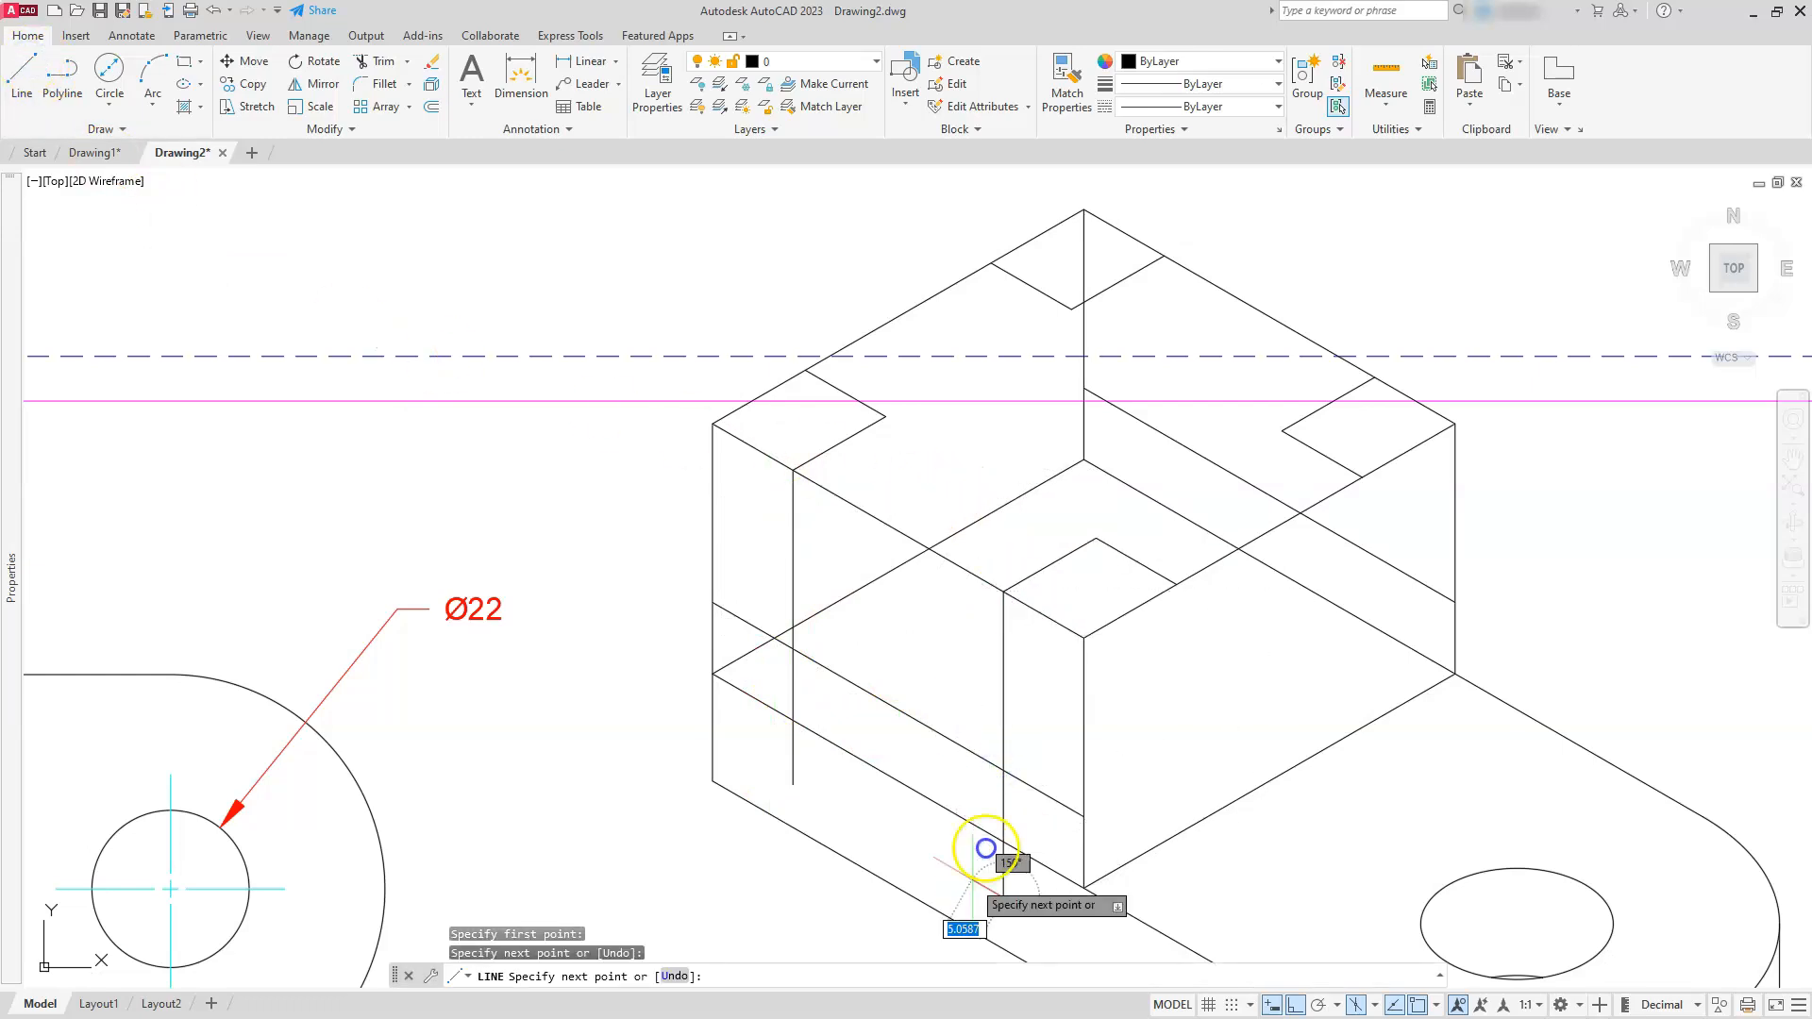
pyautogui.press('Escape')
# - Draw a vertical line down the rear side face from the far-end post's corner, past the lowered rear edge
pyautogui.press('space')
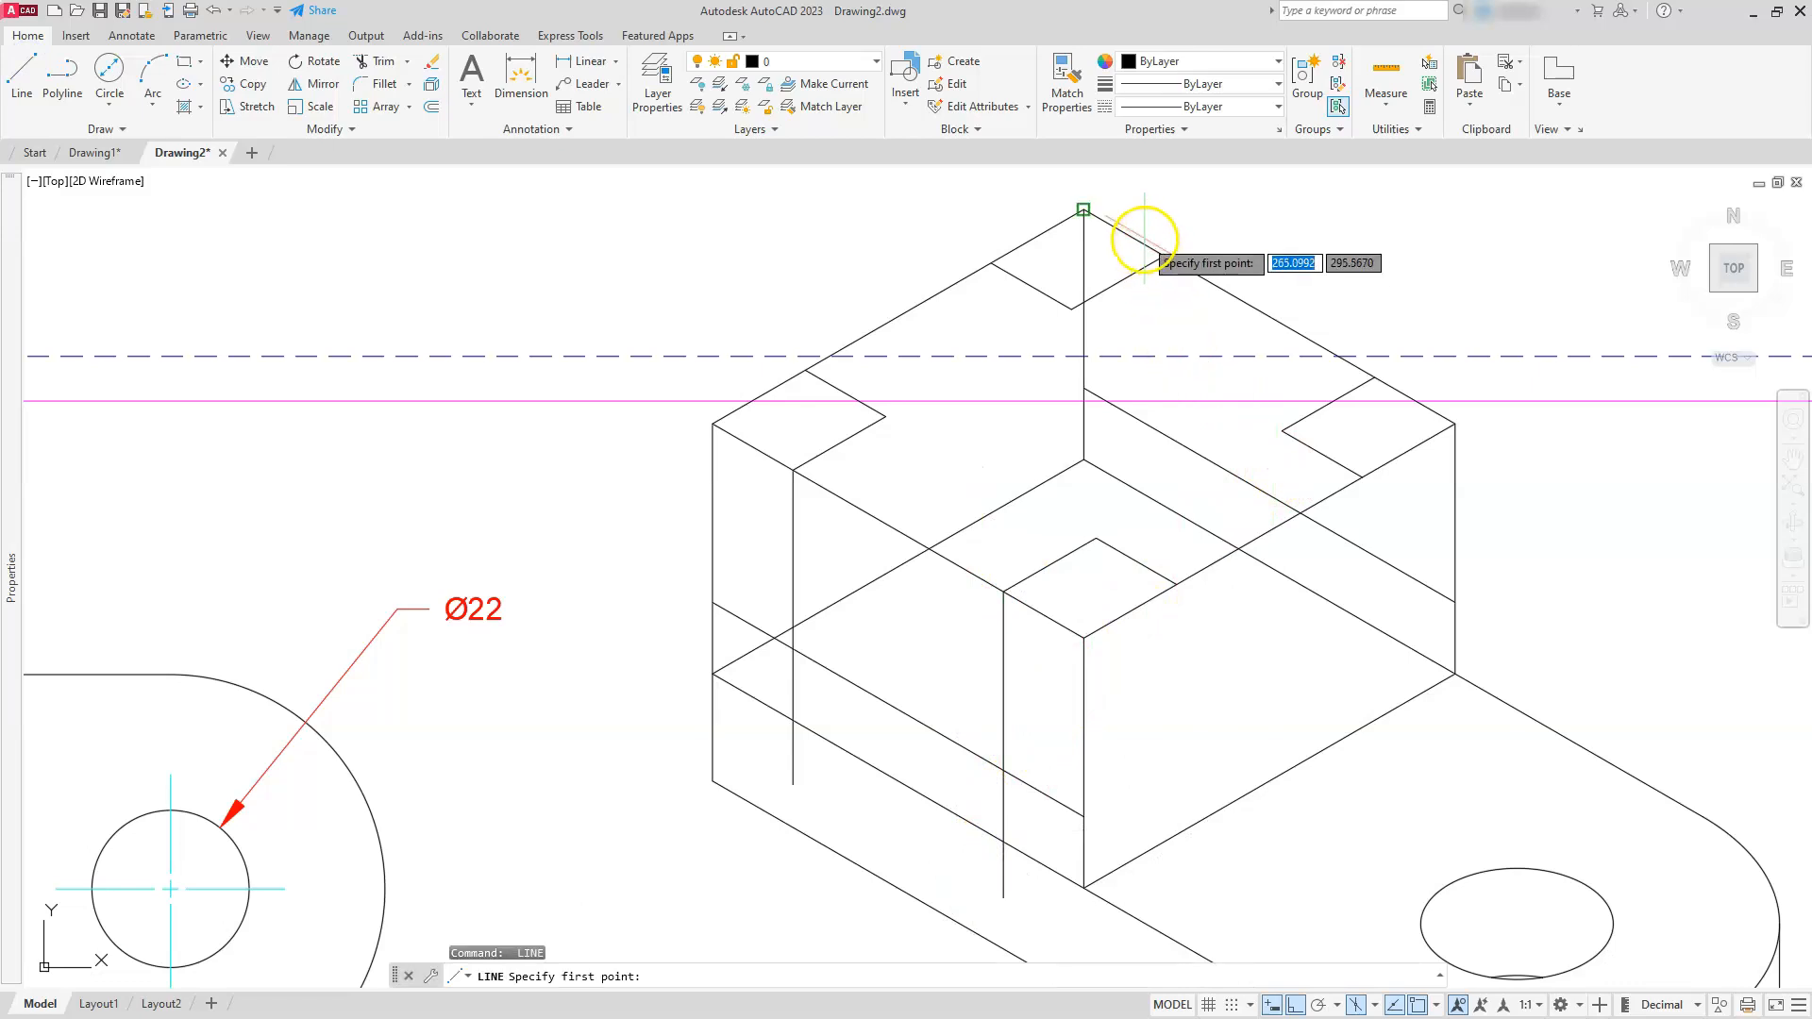
pyautogui.click(1162, 256)
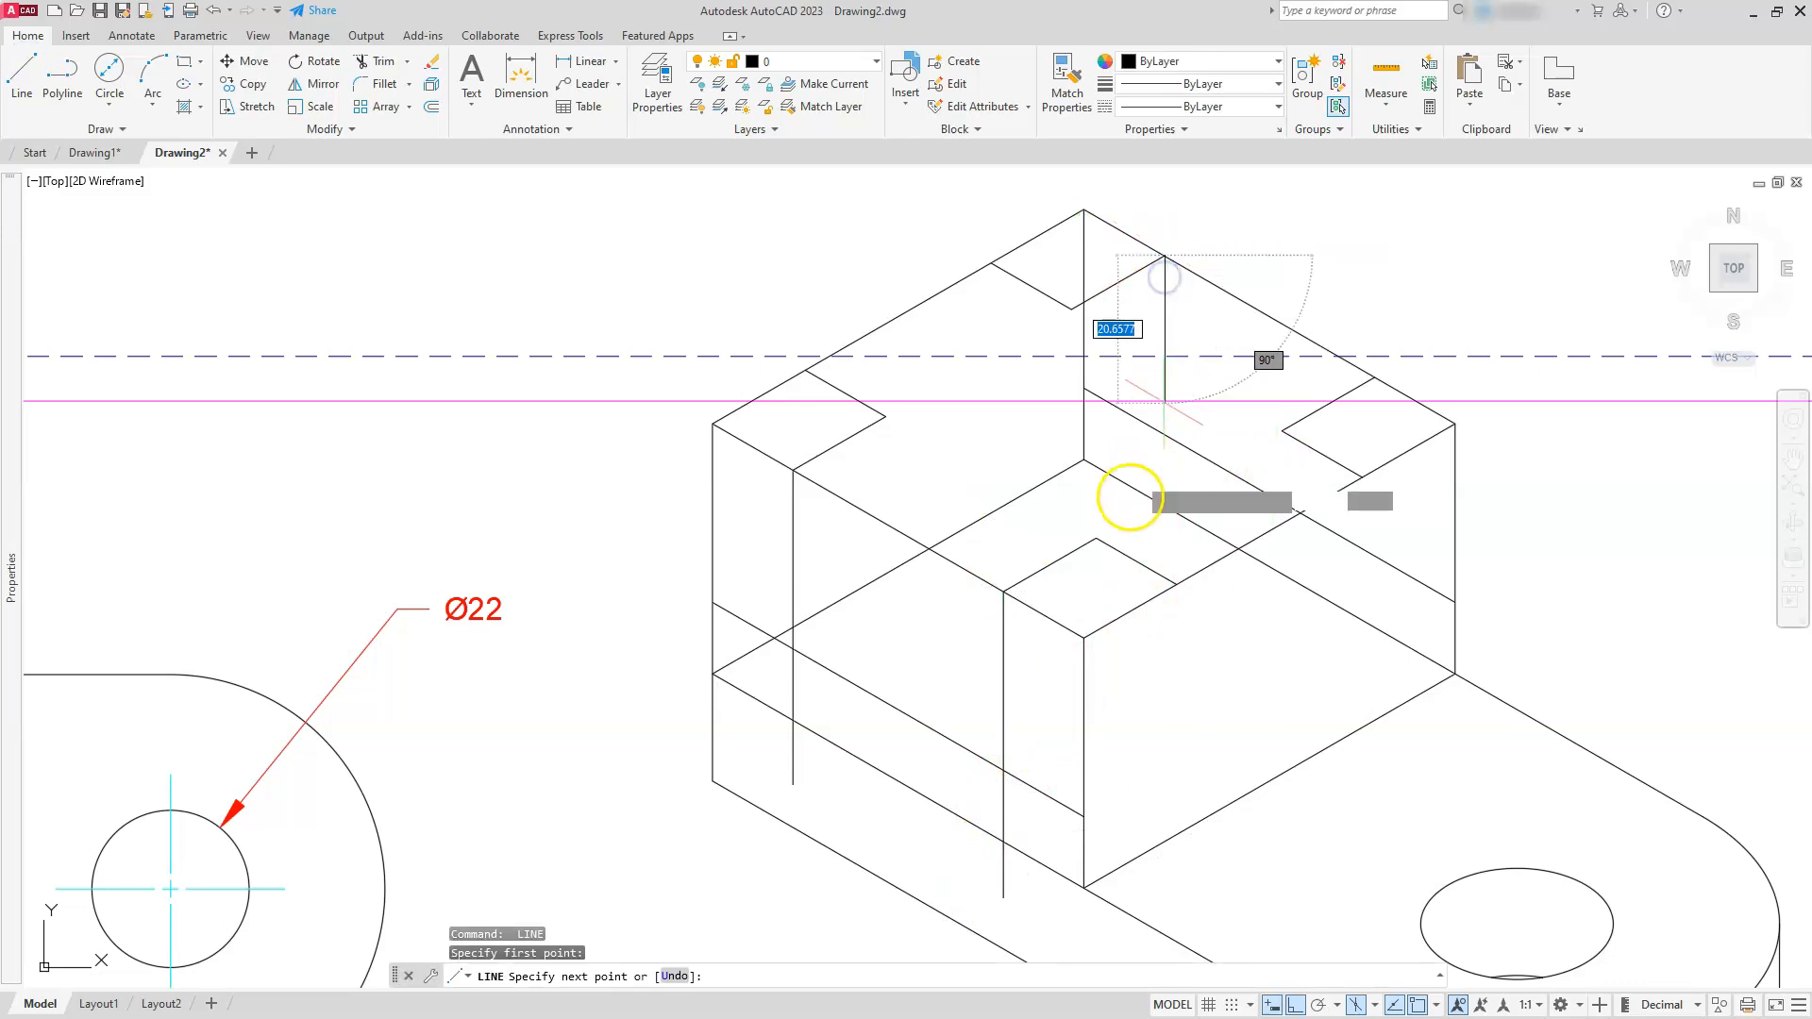
pyautogui.click(1140, 512)
pyautogui.press('Escape')
pyautogui.press('Escape')
pyautogui.press('Escape')
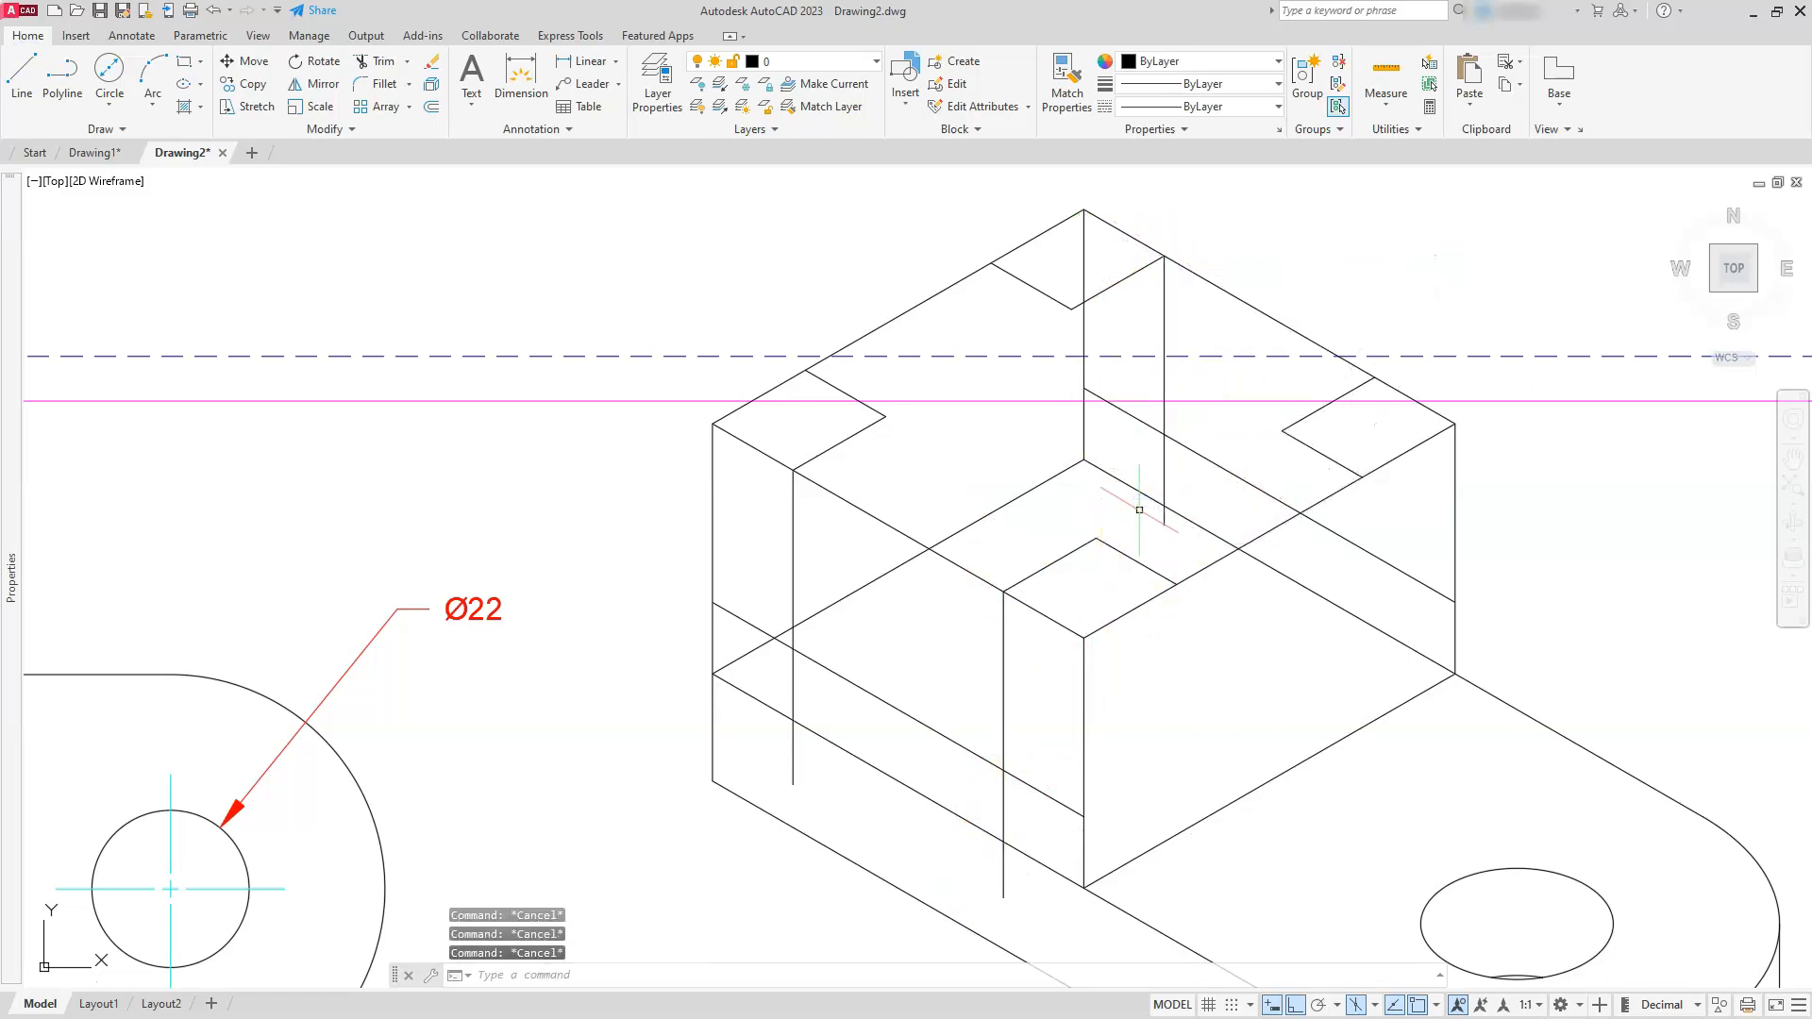
# - Draw a vertical line down the rear side face from the corner of the post on the hole side, past the lowered rear edge
pyautogui.press('space')
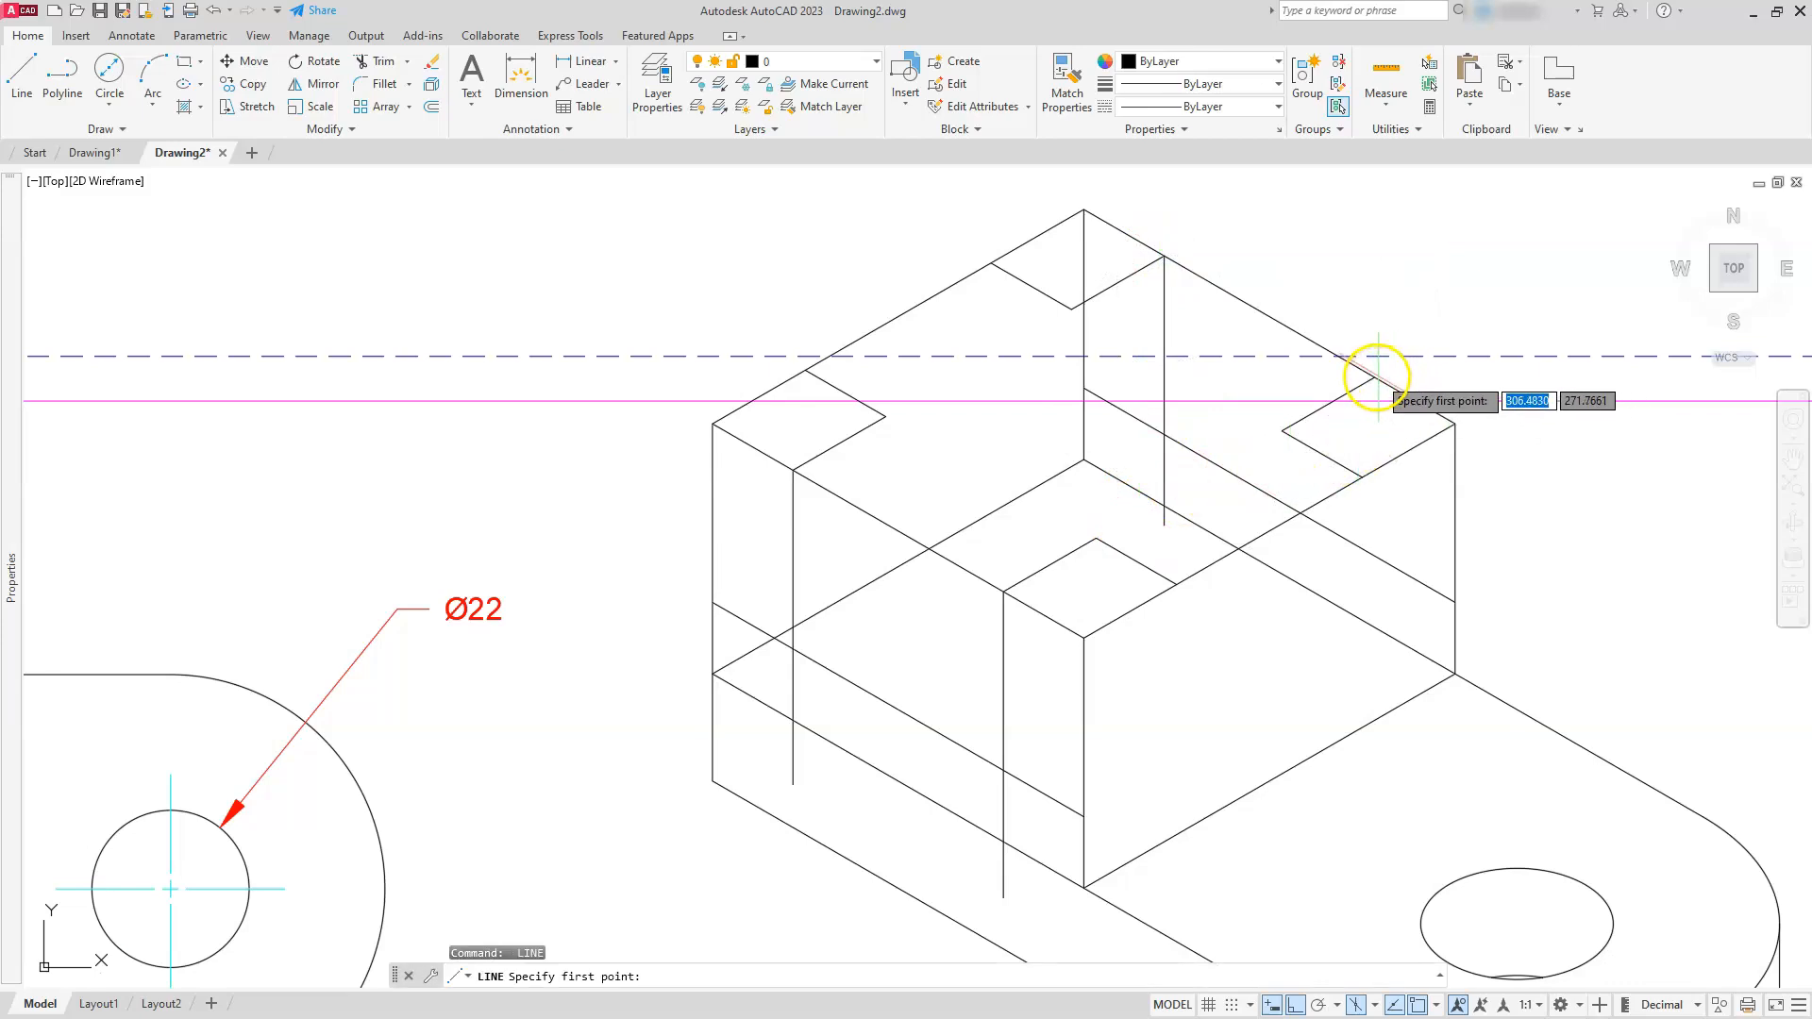
pyautogui.click(1375, 377)
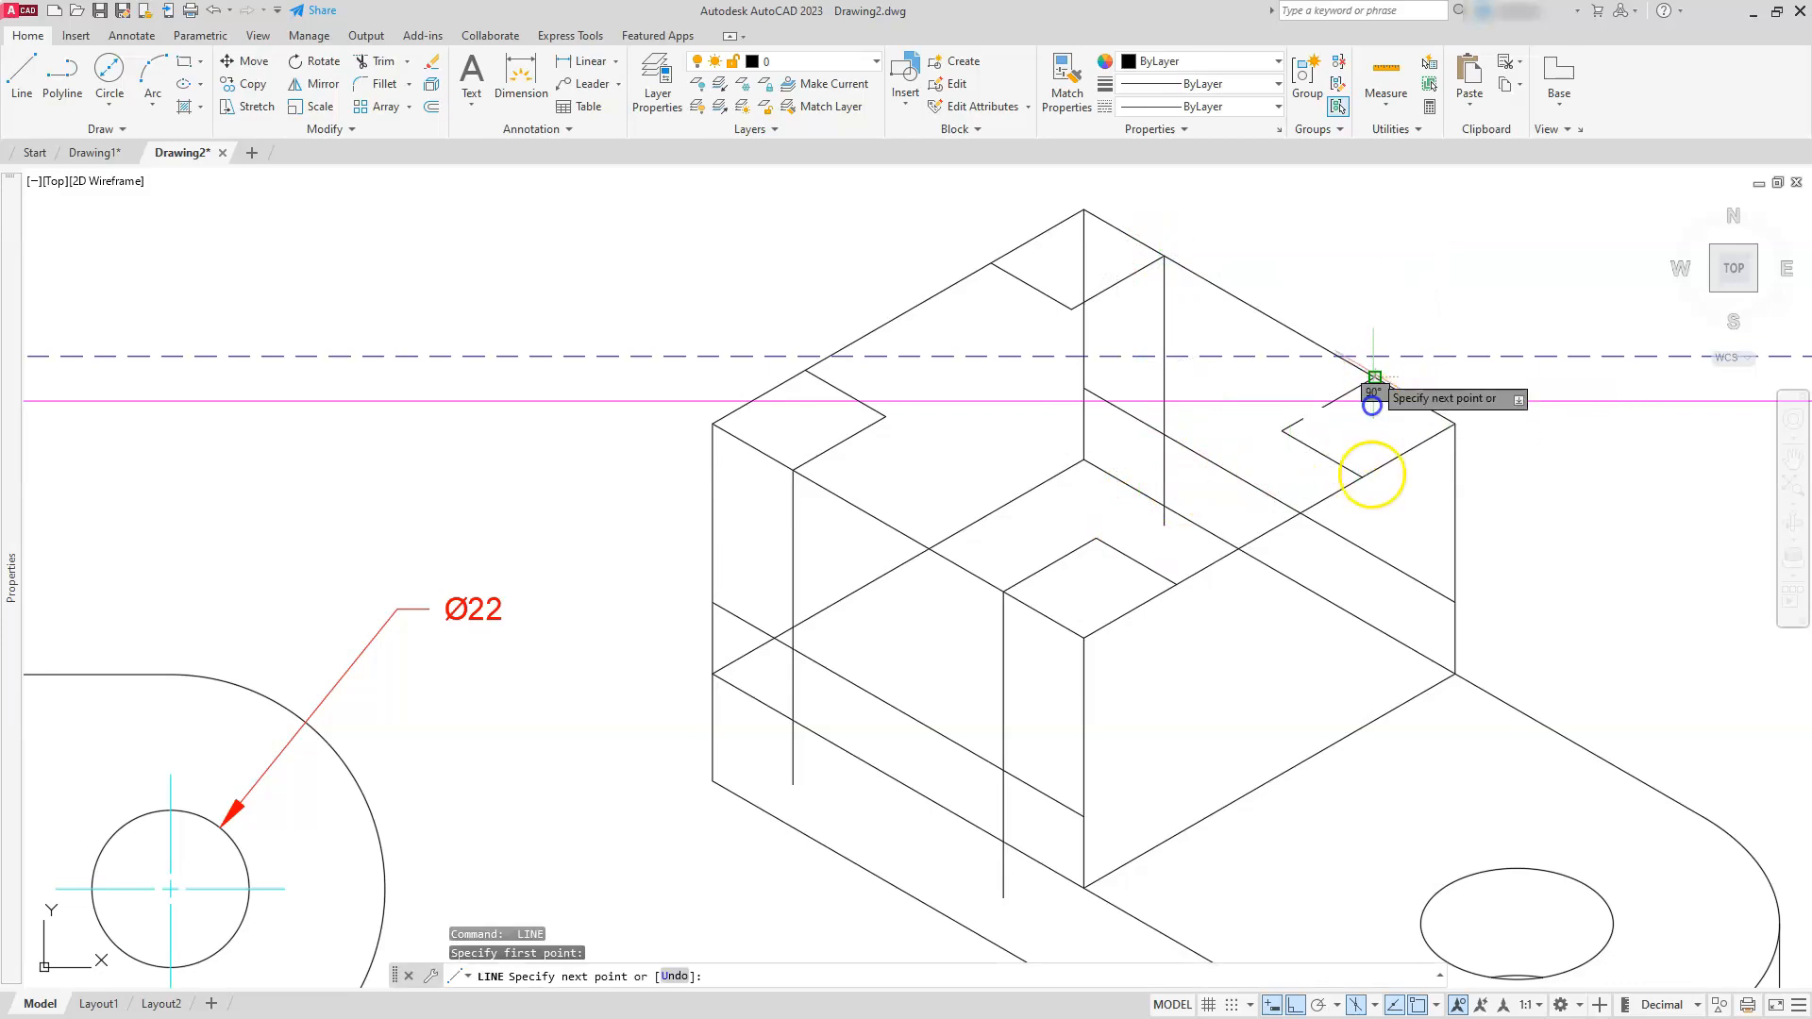
pyautogui.click(1346, 650)
pyautogui.press('Escape')
pyautogui.press('Escape')
pyautogui.press('Escape')
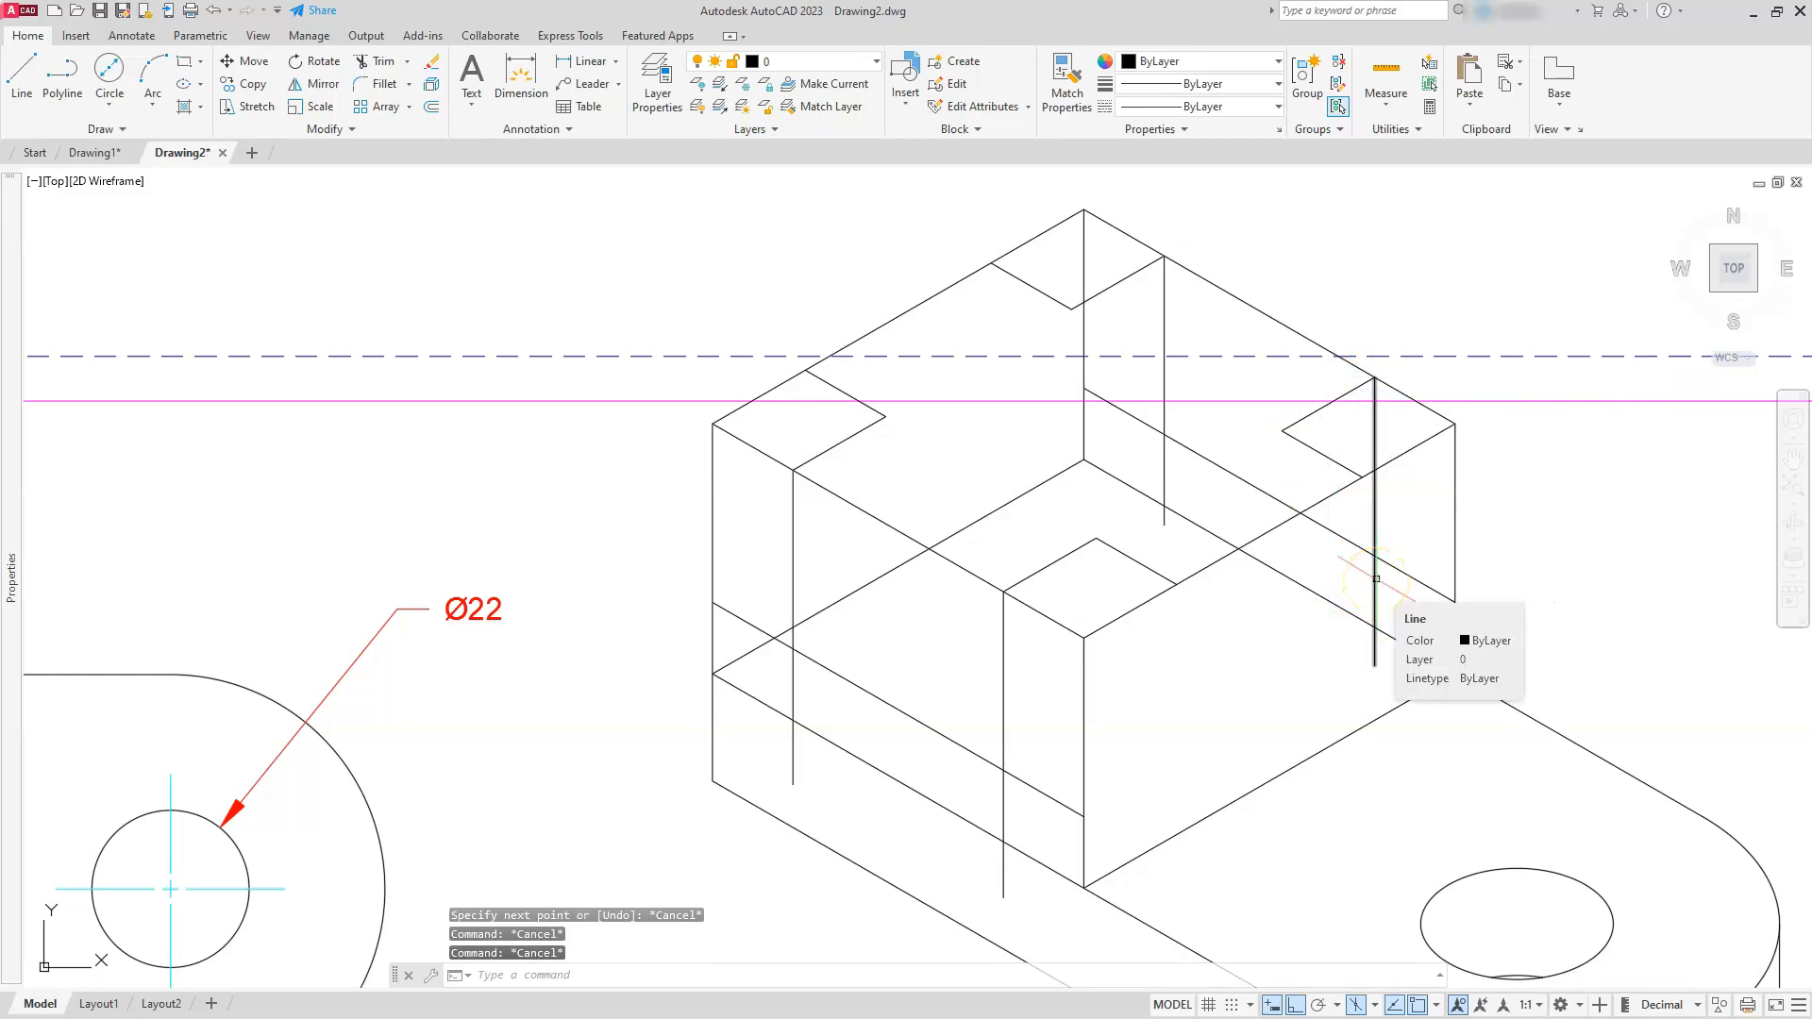
# - Trim the vertical lines and lowered edge on the front side face into a U-shaped slot outline, using the slot lines as cutting edges
pyautogui.click(816, 583)
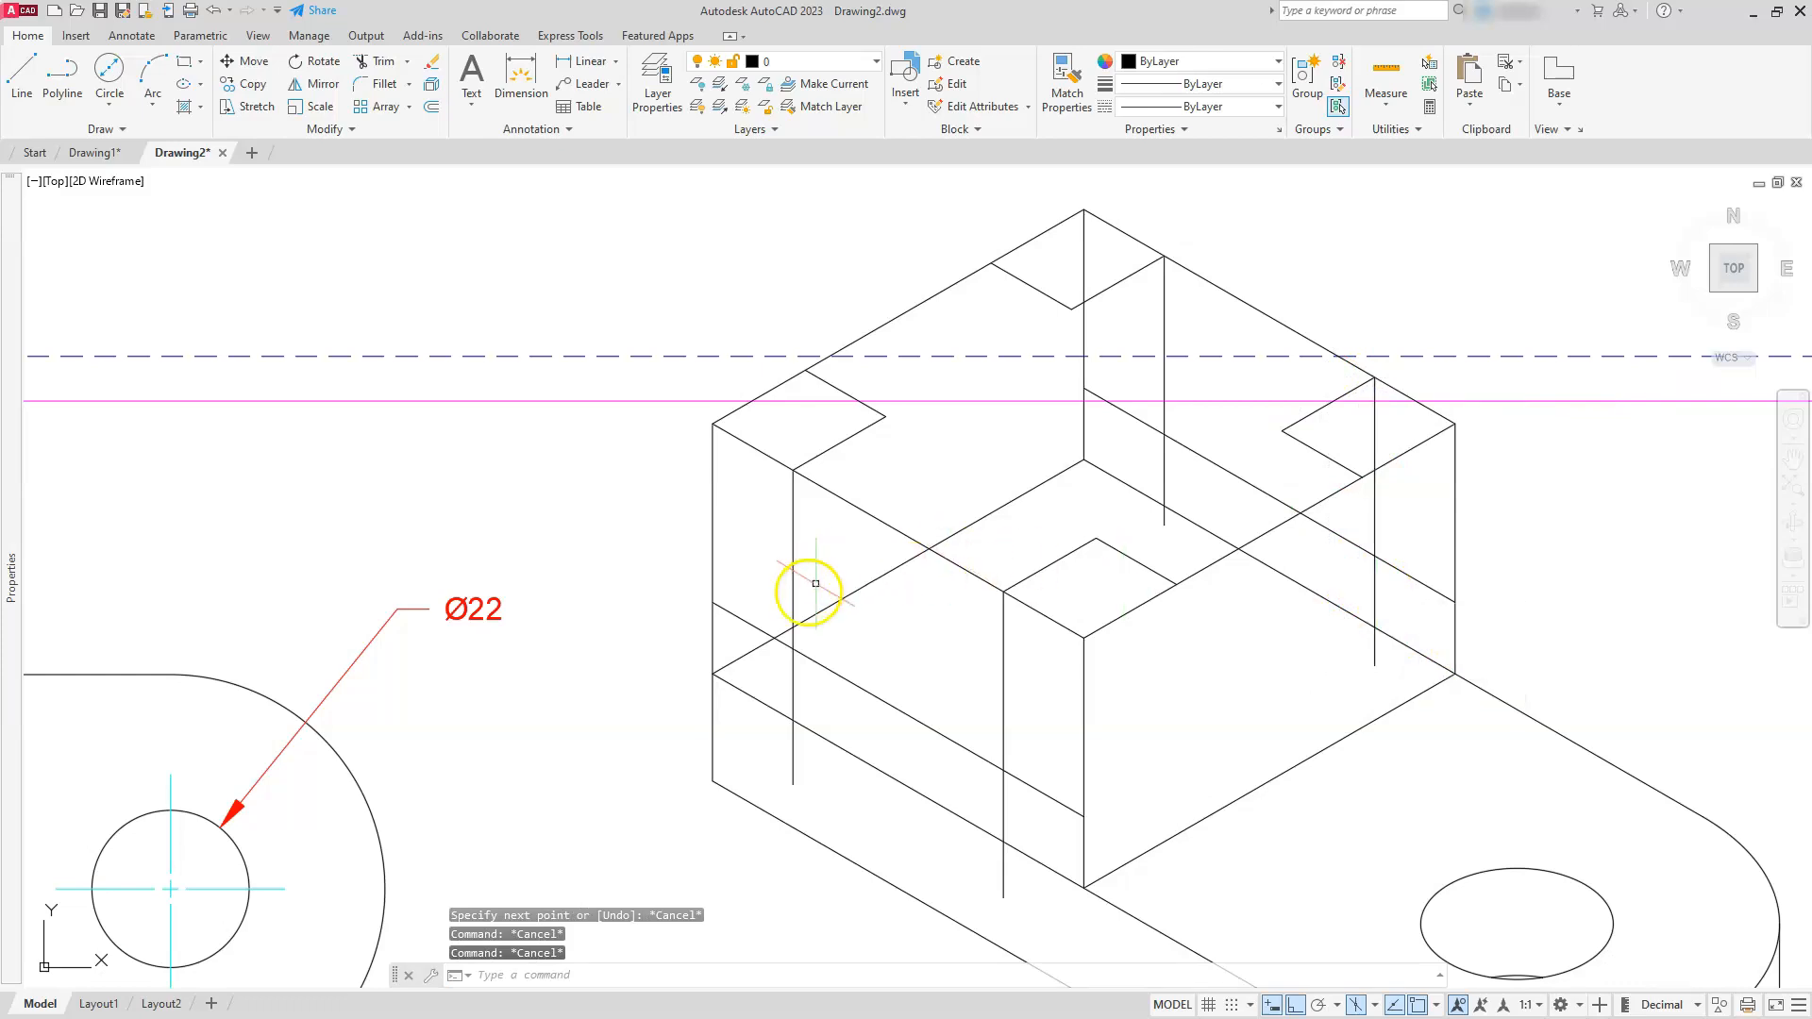
pyautogui.click(806, 641)
pyautogui.click(791, 568)
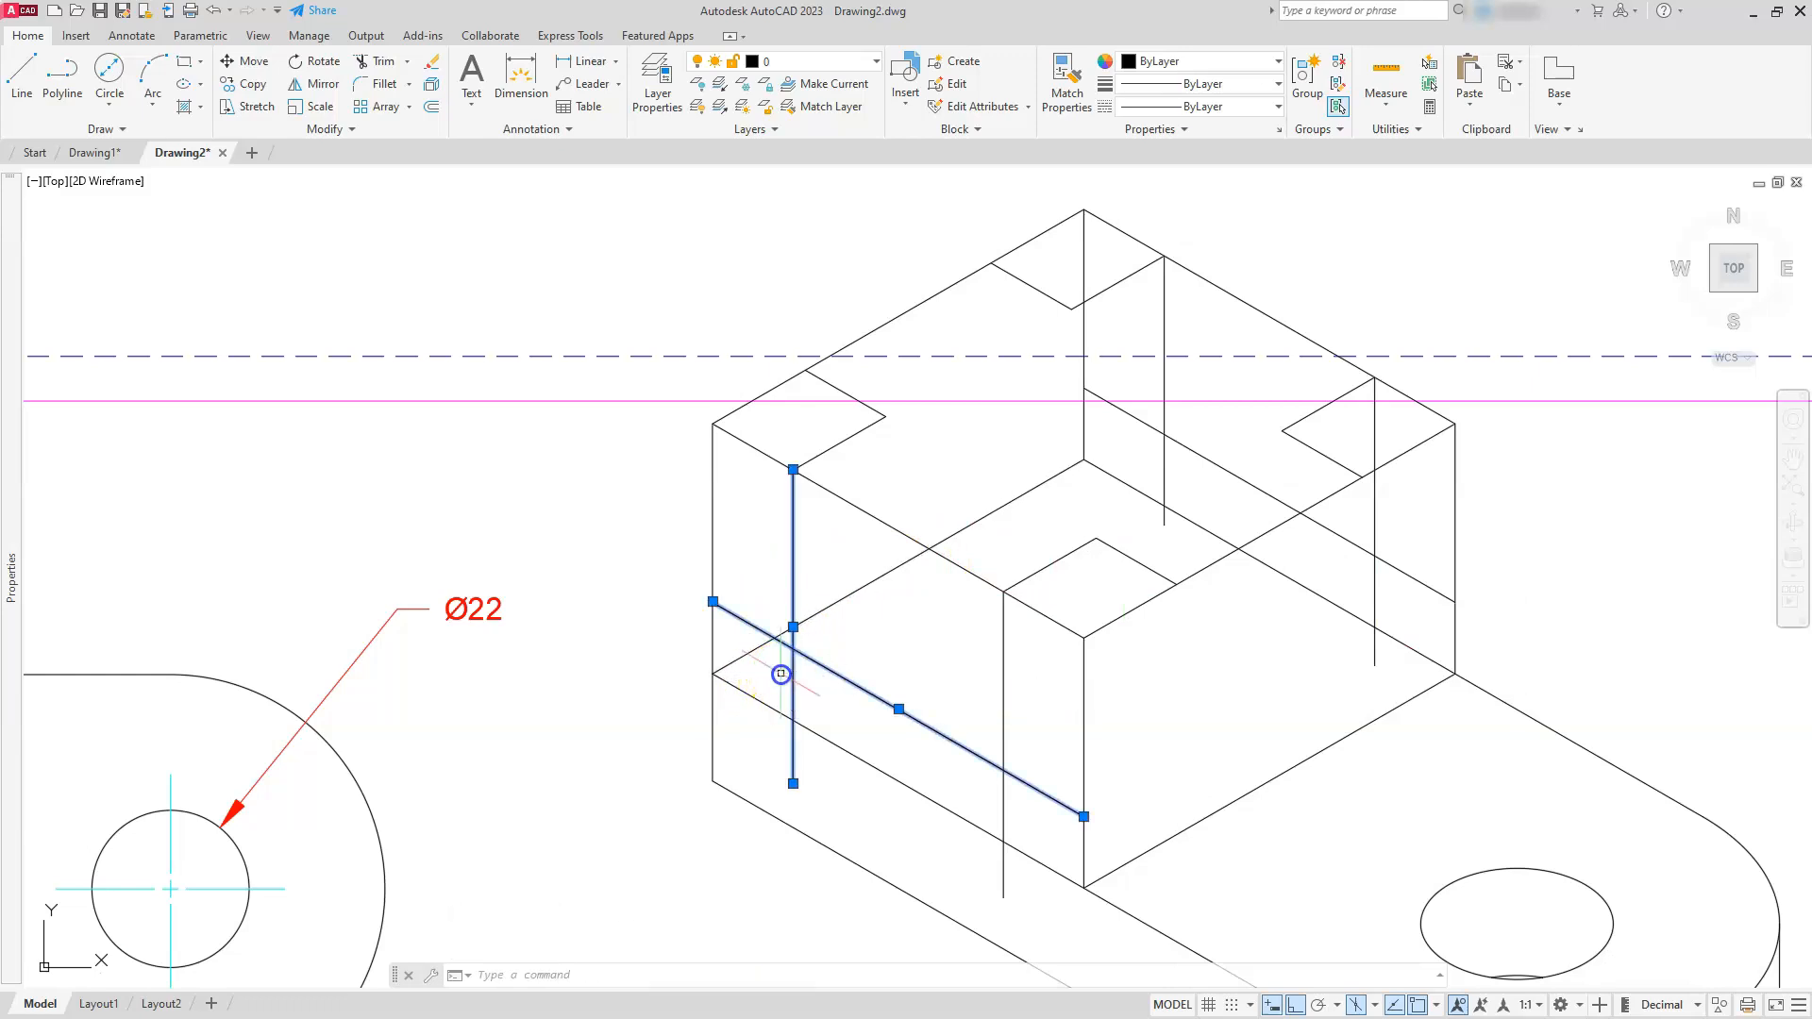
pyautogui.click(877, 707)
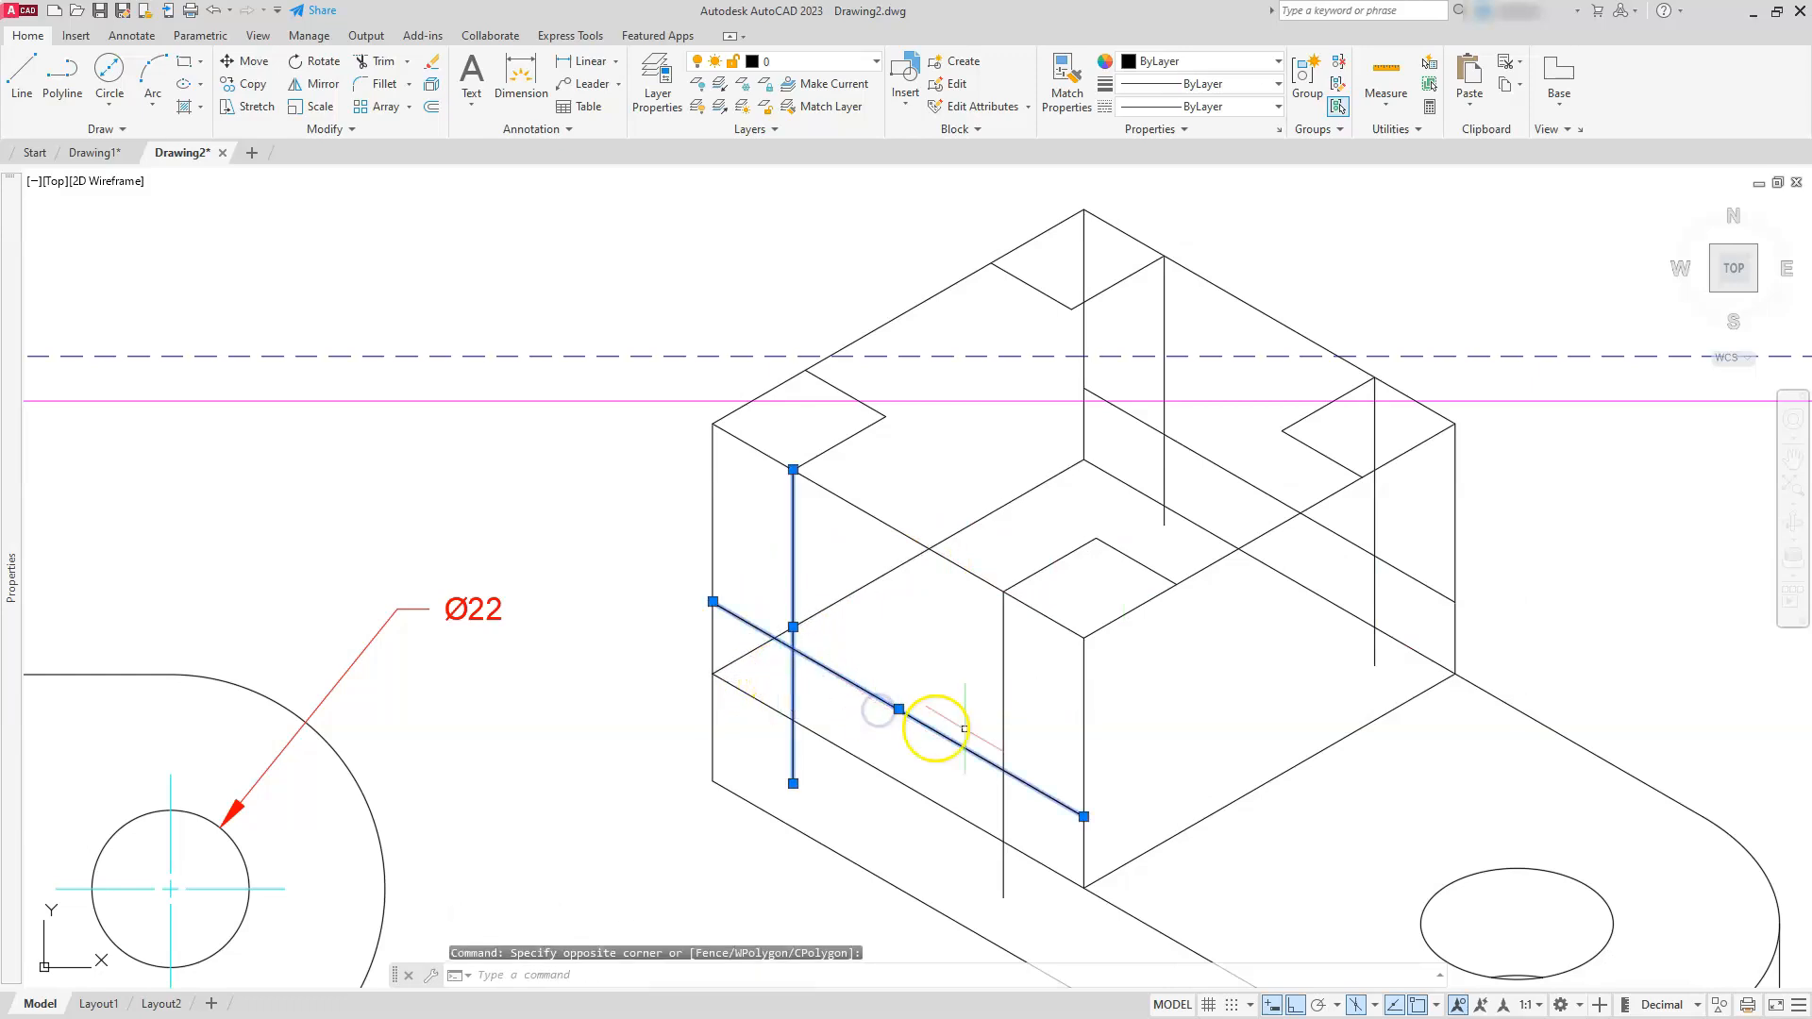
pyautogui.click(1004, 690)
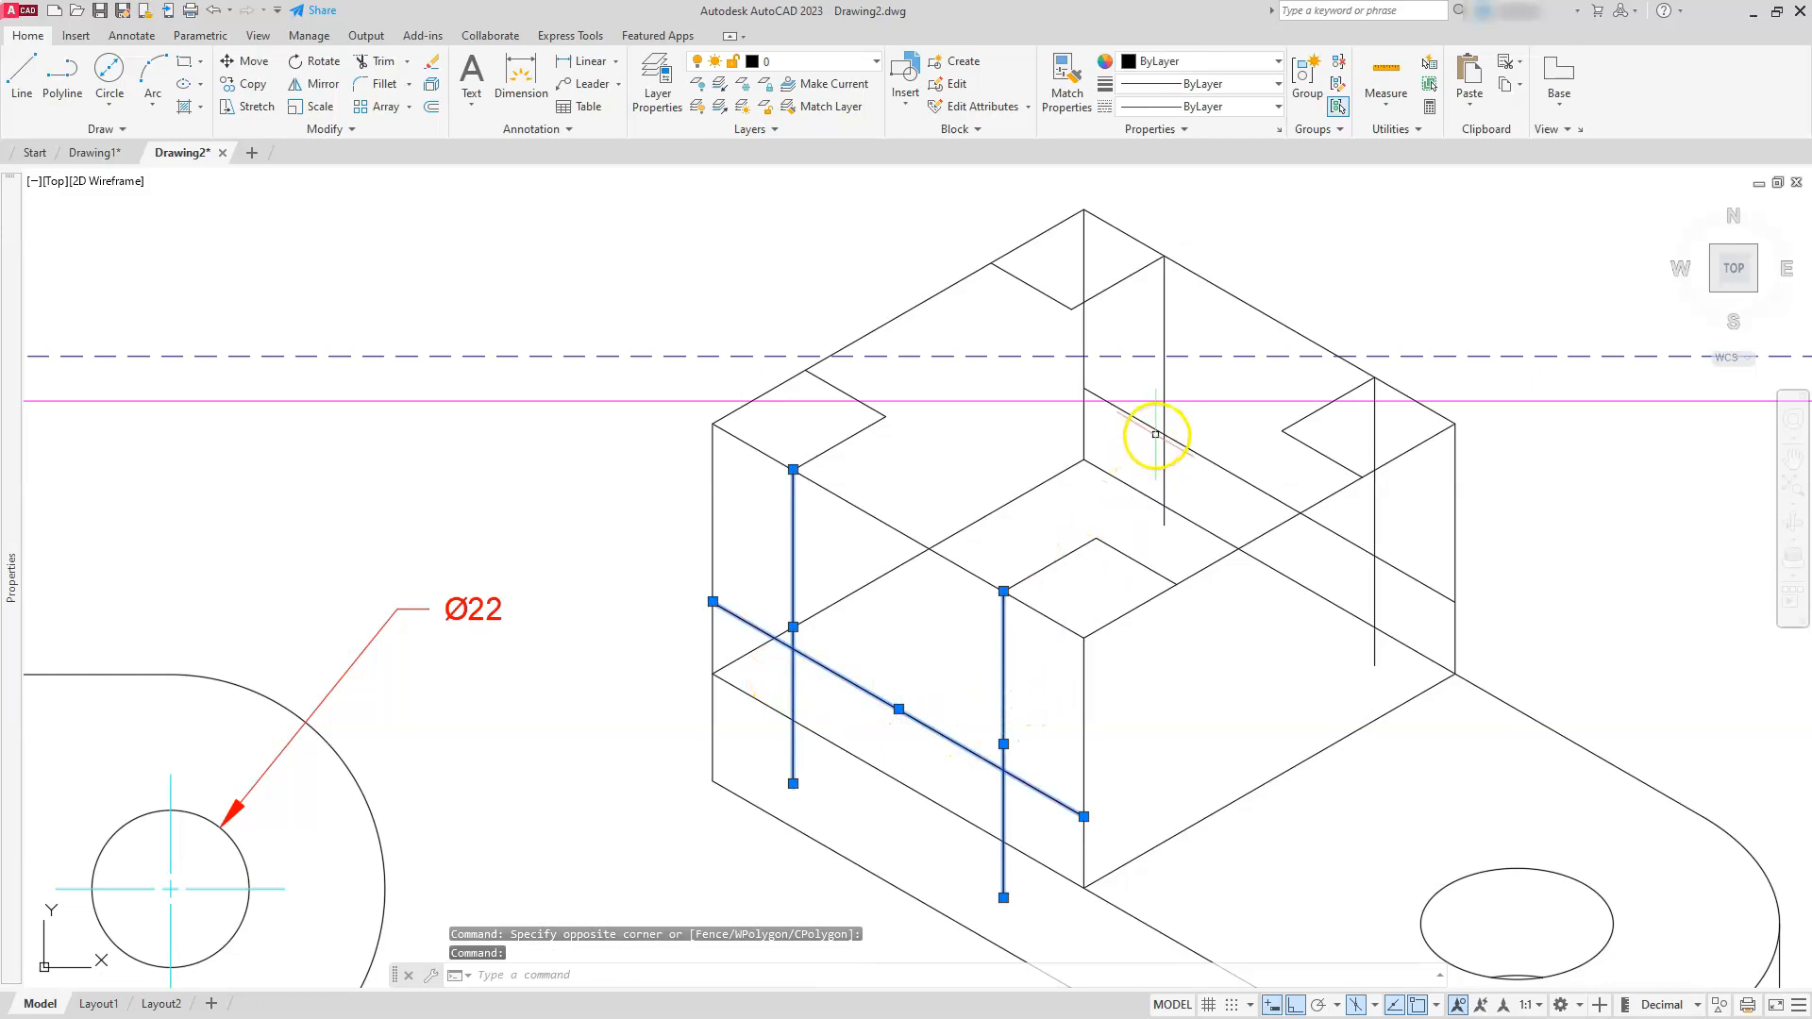
pyautogui.click(1167, 427)
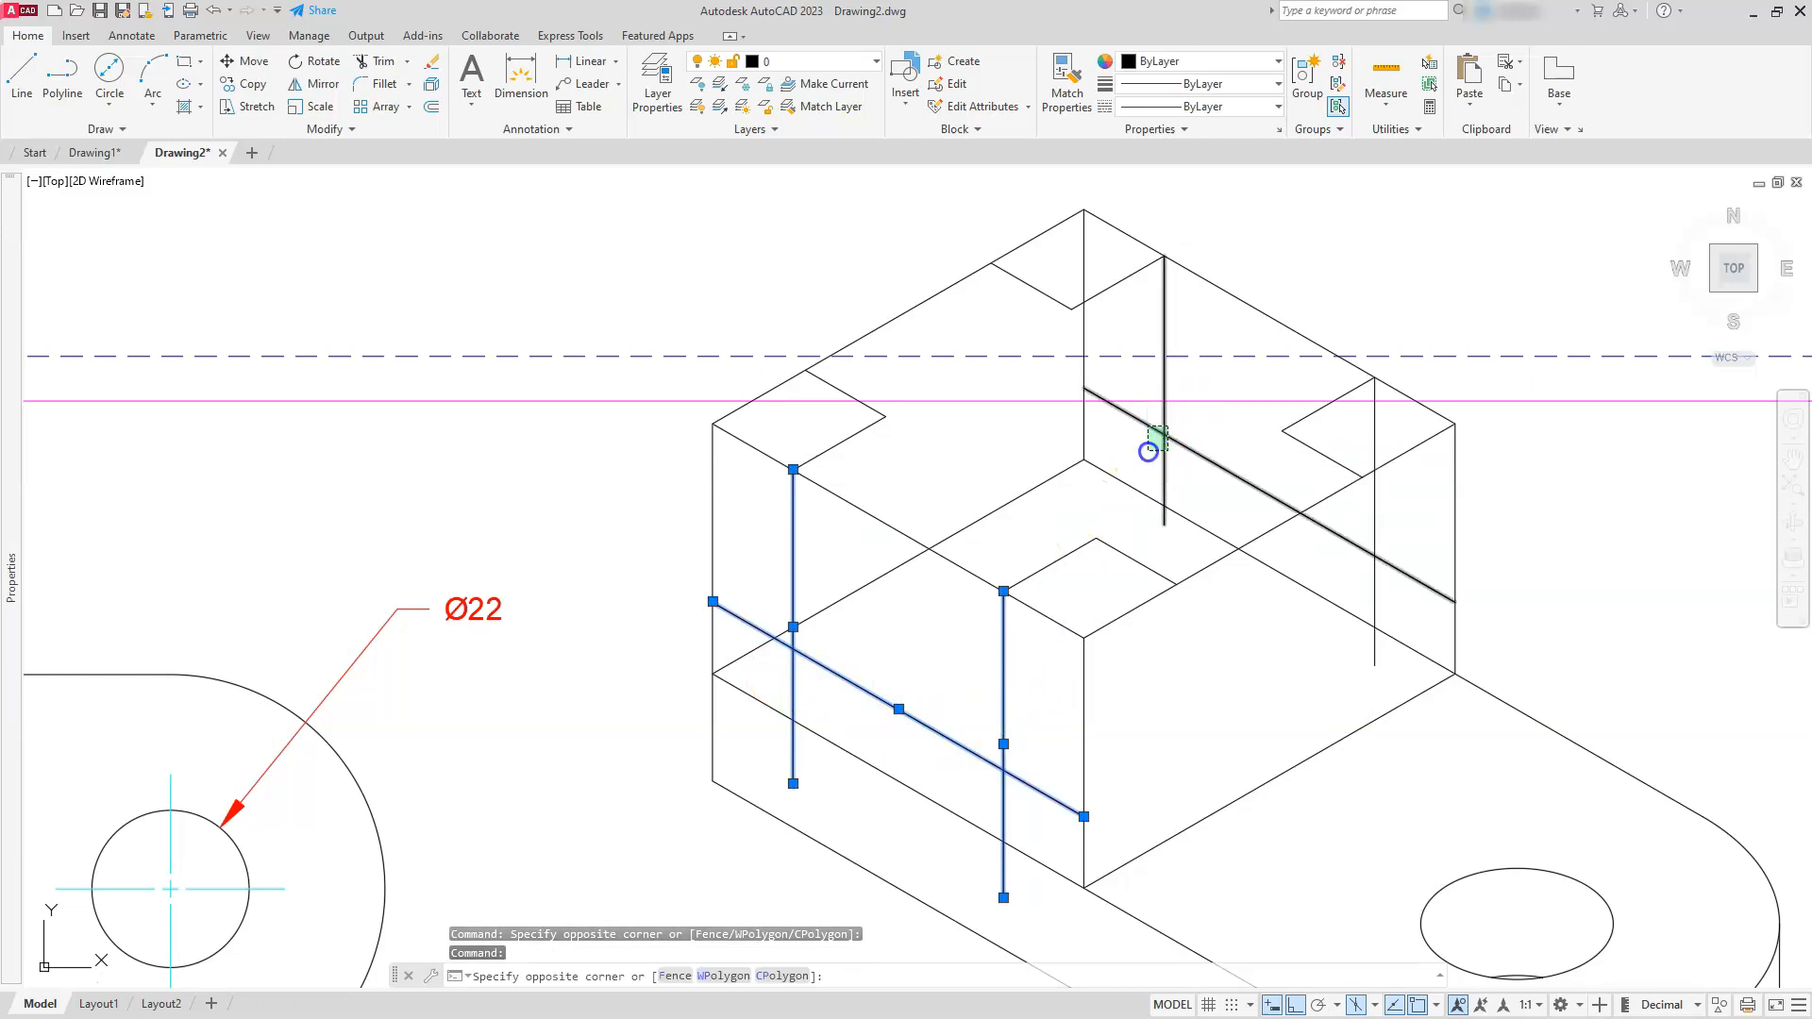
pyautogui.click(1155, 439)
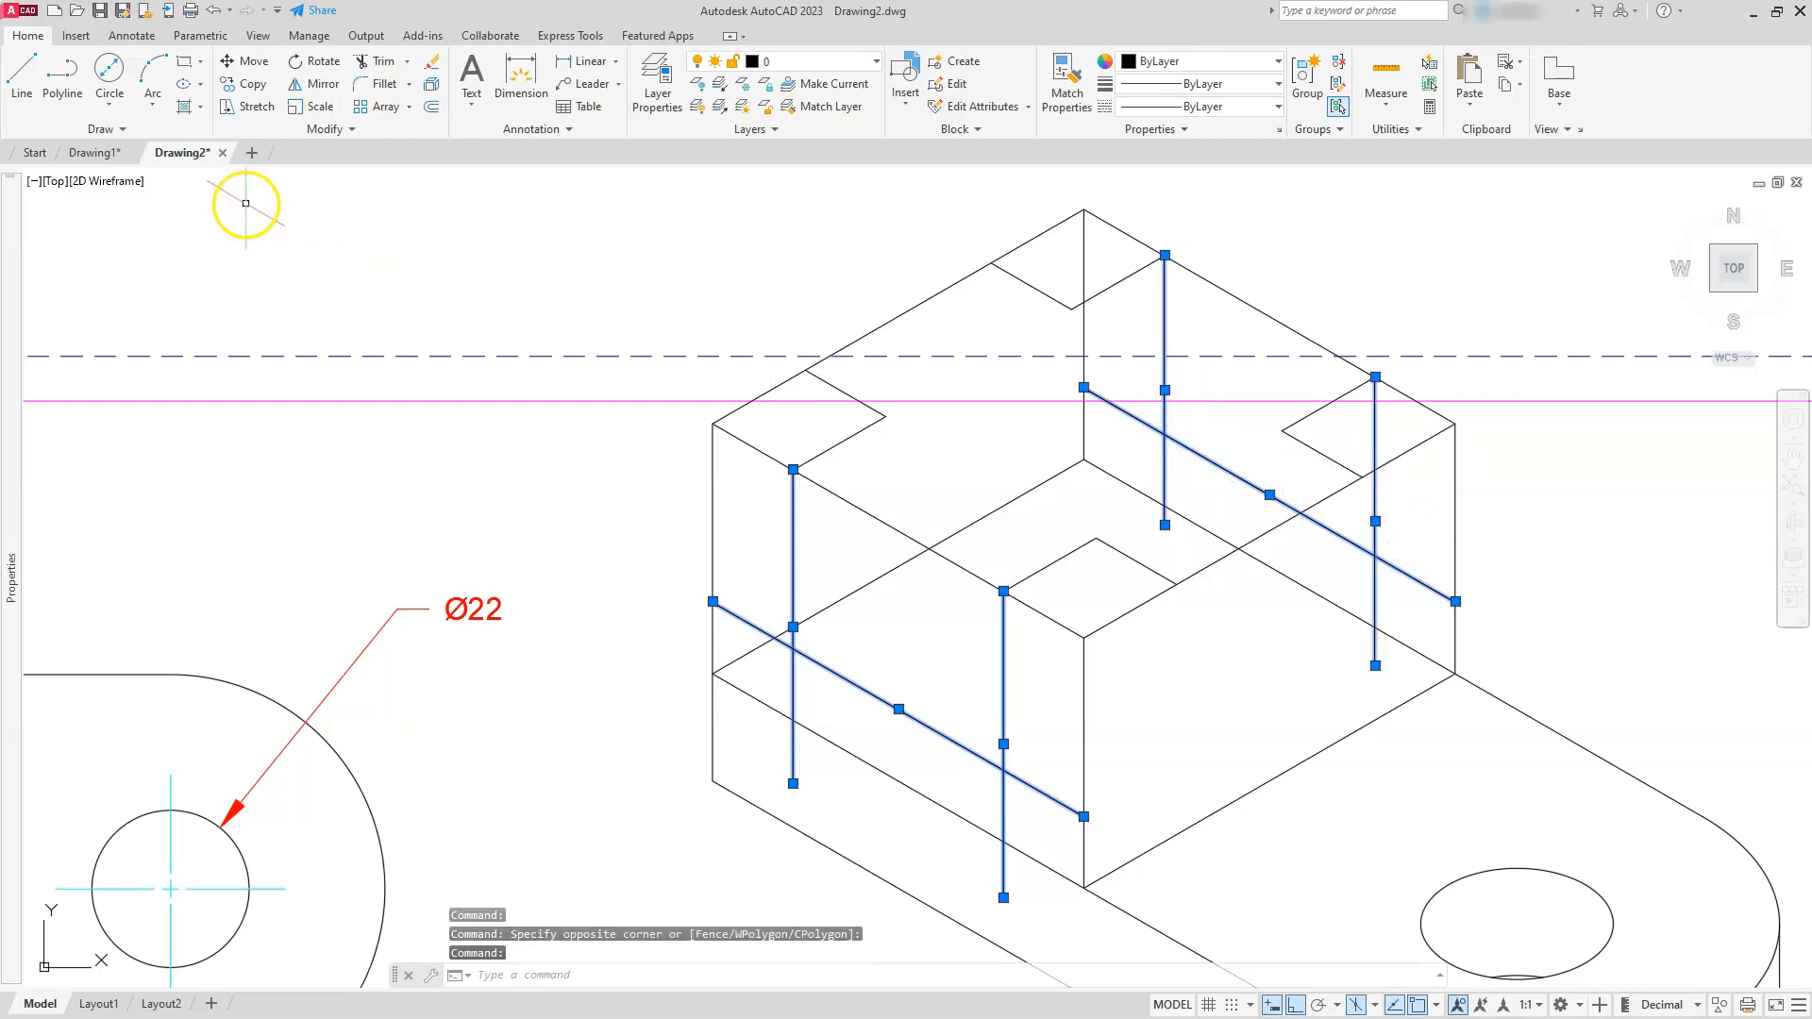
pyautogui.click(362, 63)
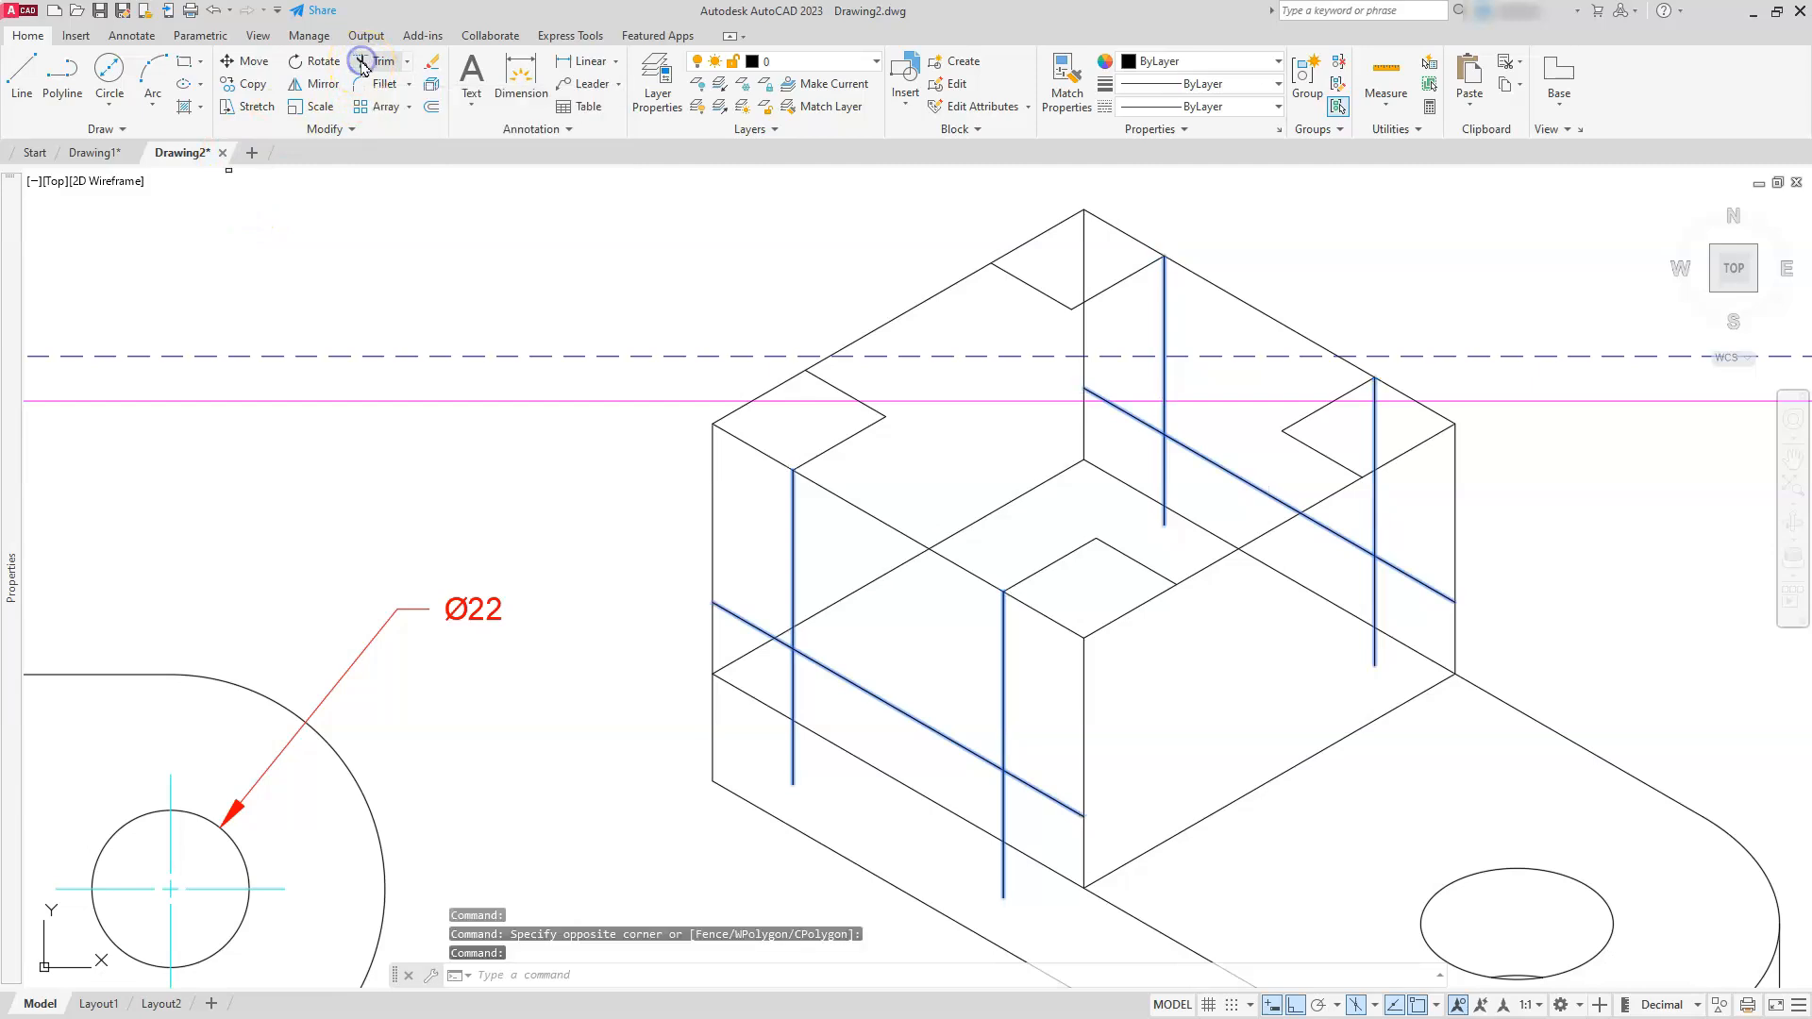
pyautogui.click(796, 769)
pyautogui.click(739, 616)
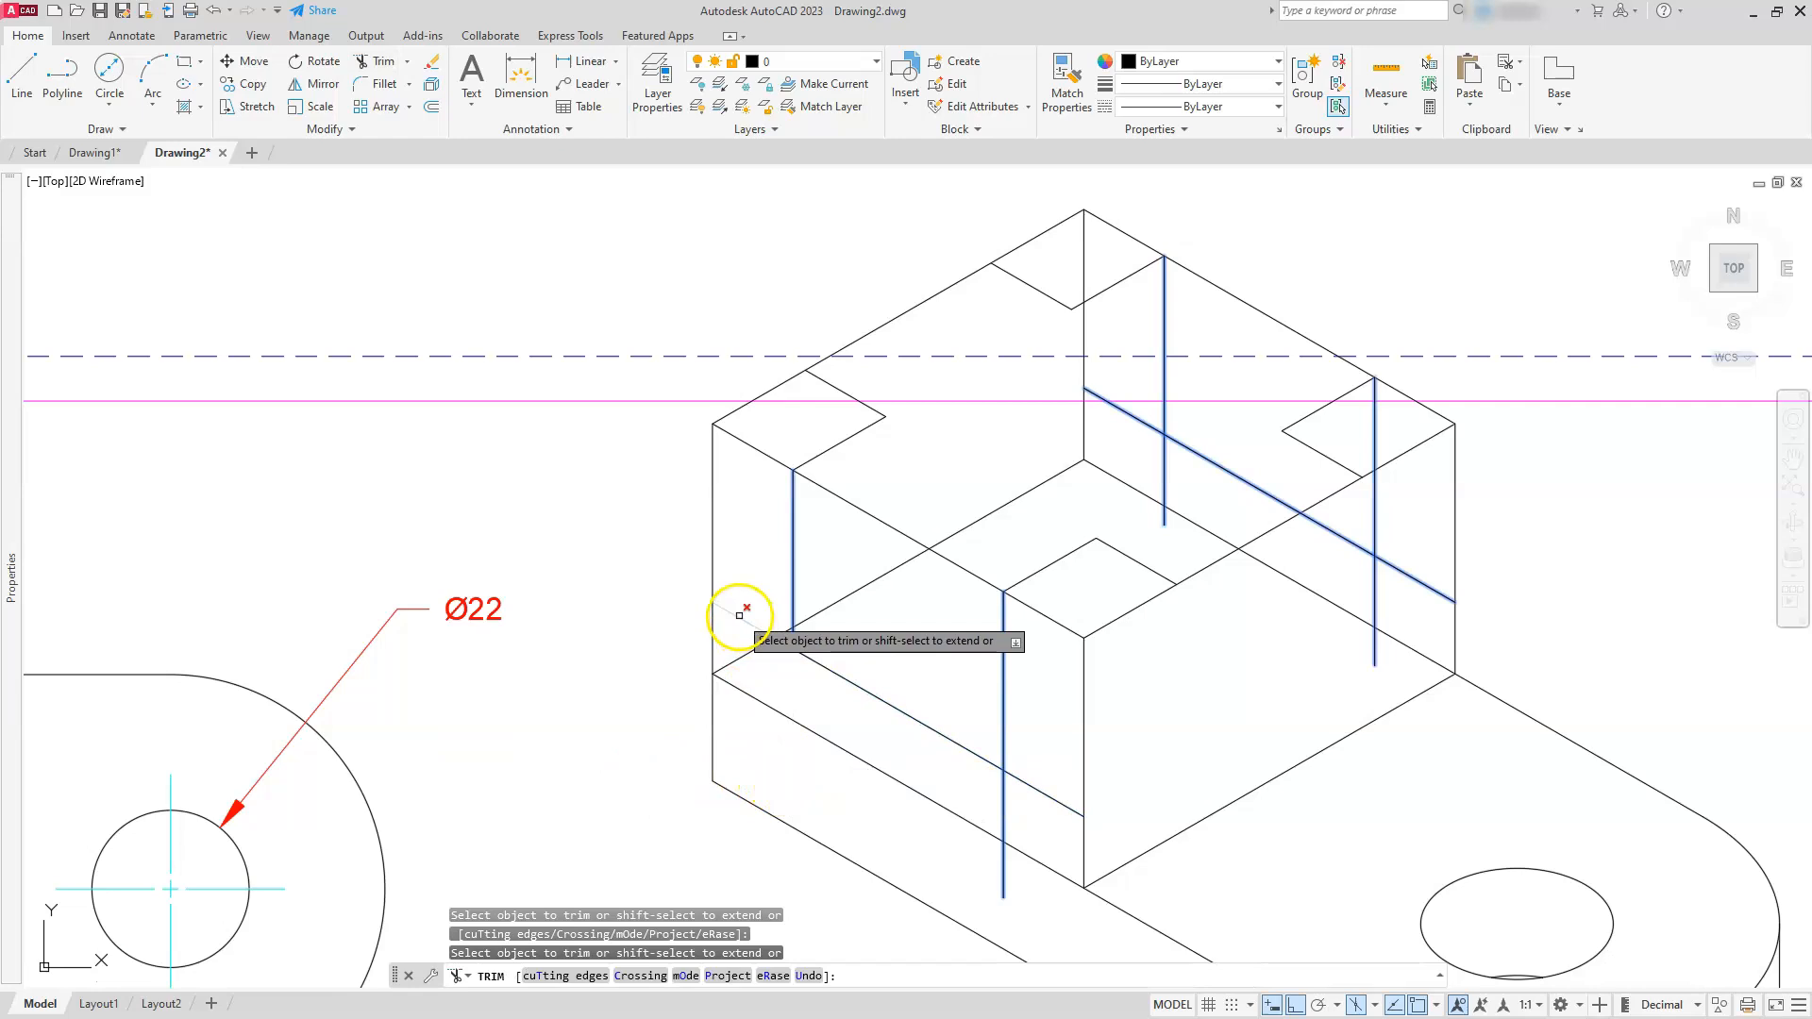
pyautogui.click(1000, 881)
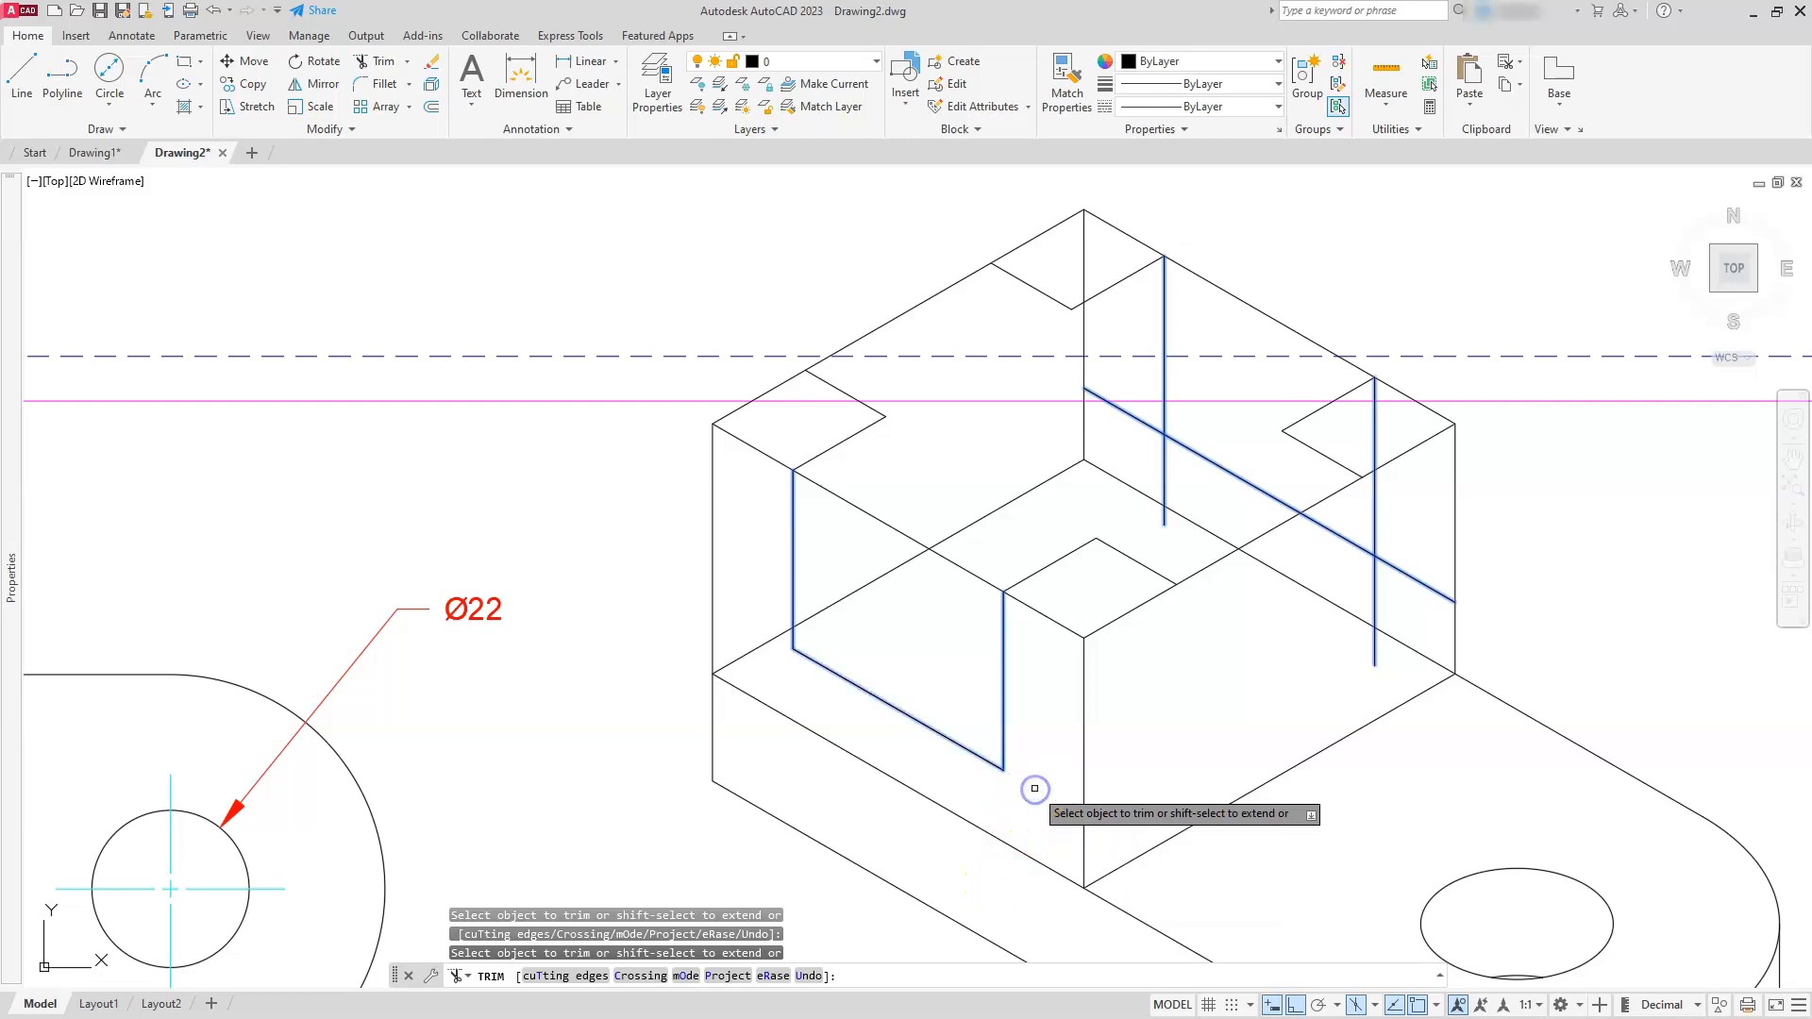
# - Trim the excess vertical and lowered edge segments on the rear side face to leave a matching U-shaped slot outline
pyautogui.click(1375, 651)
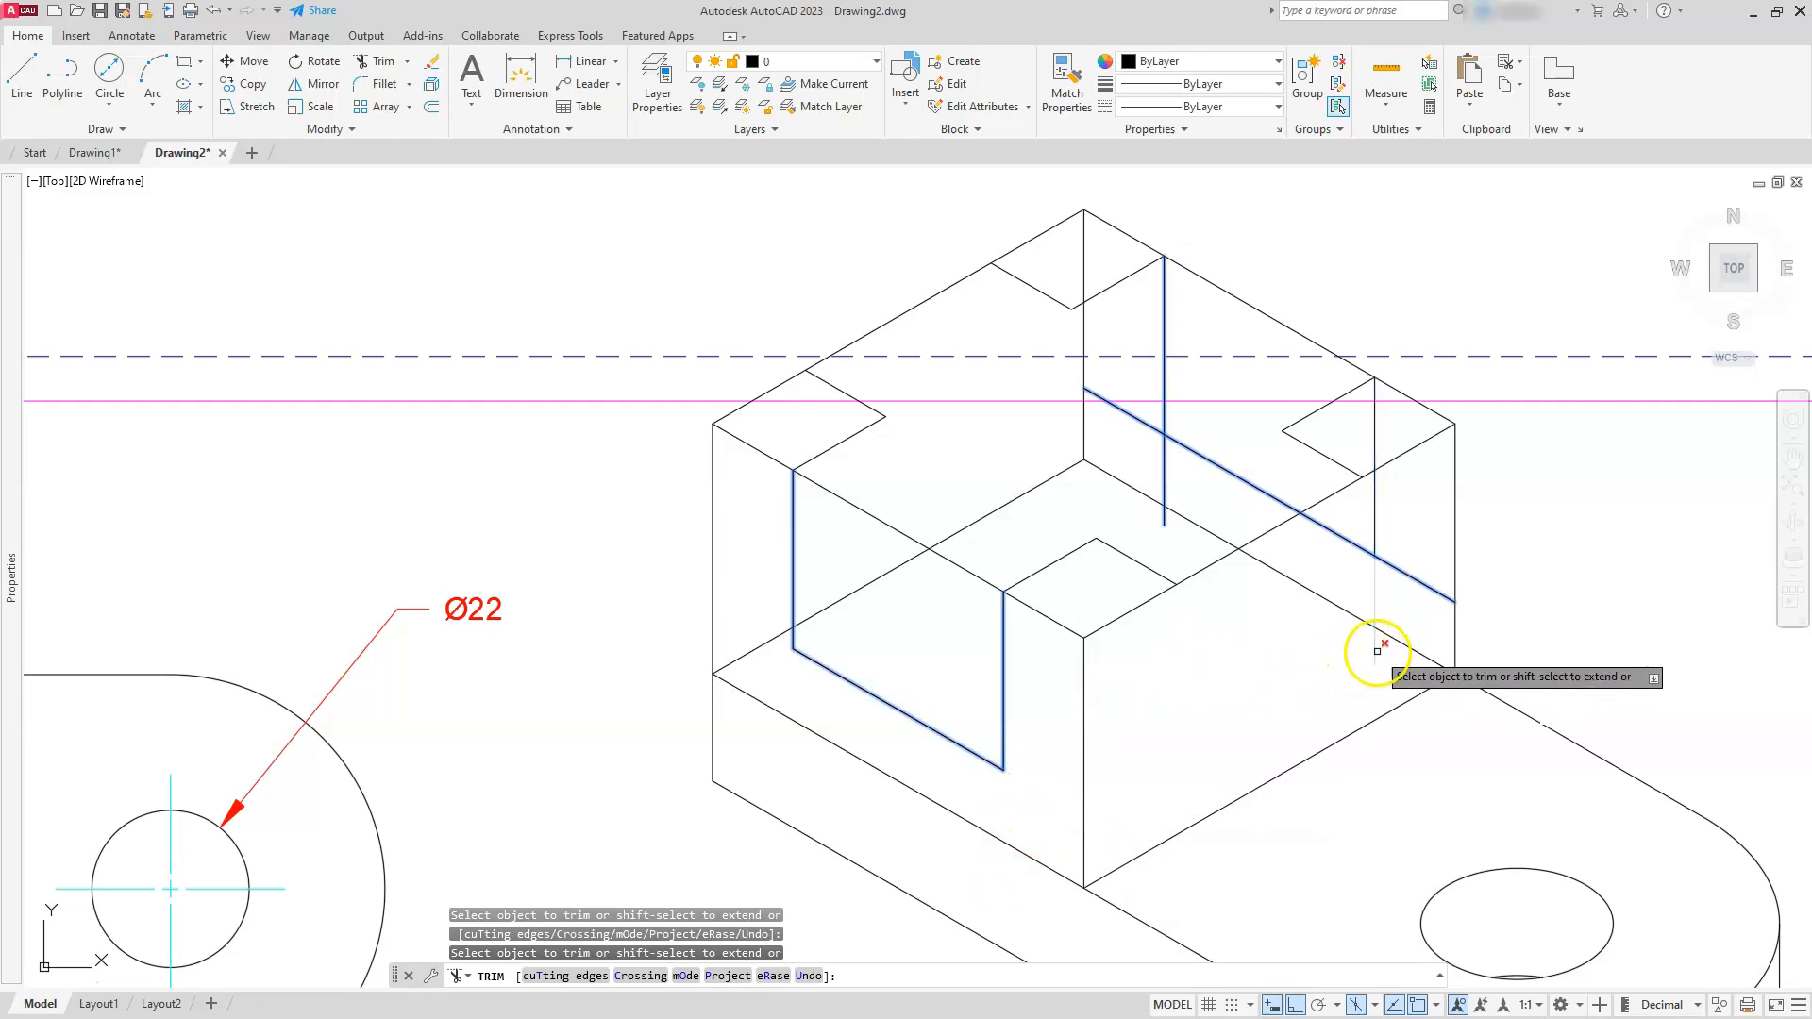
pyautogui.click(1408, 574)
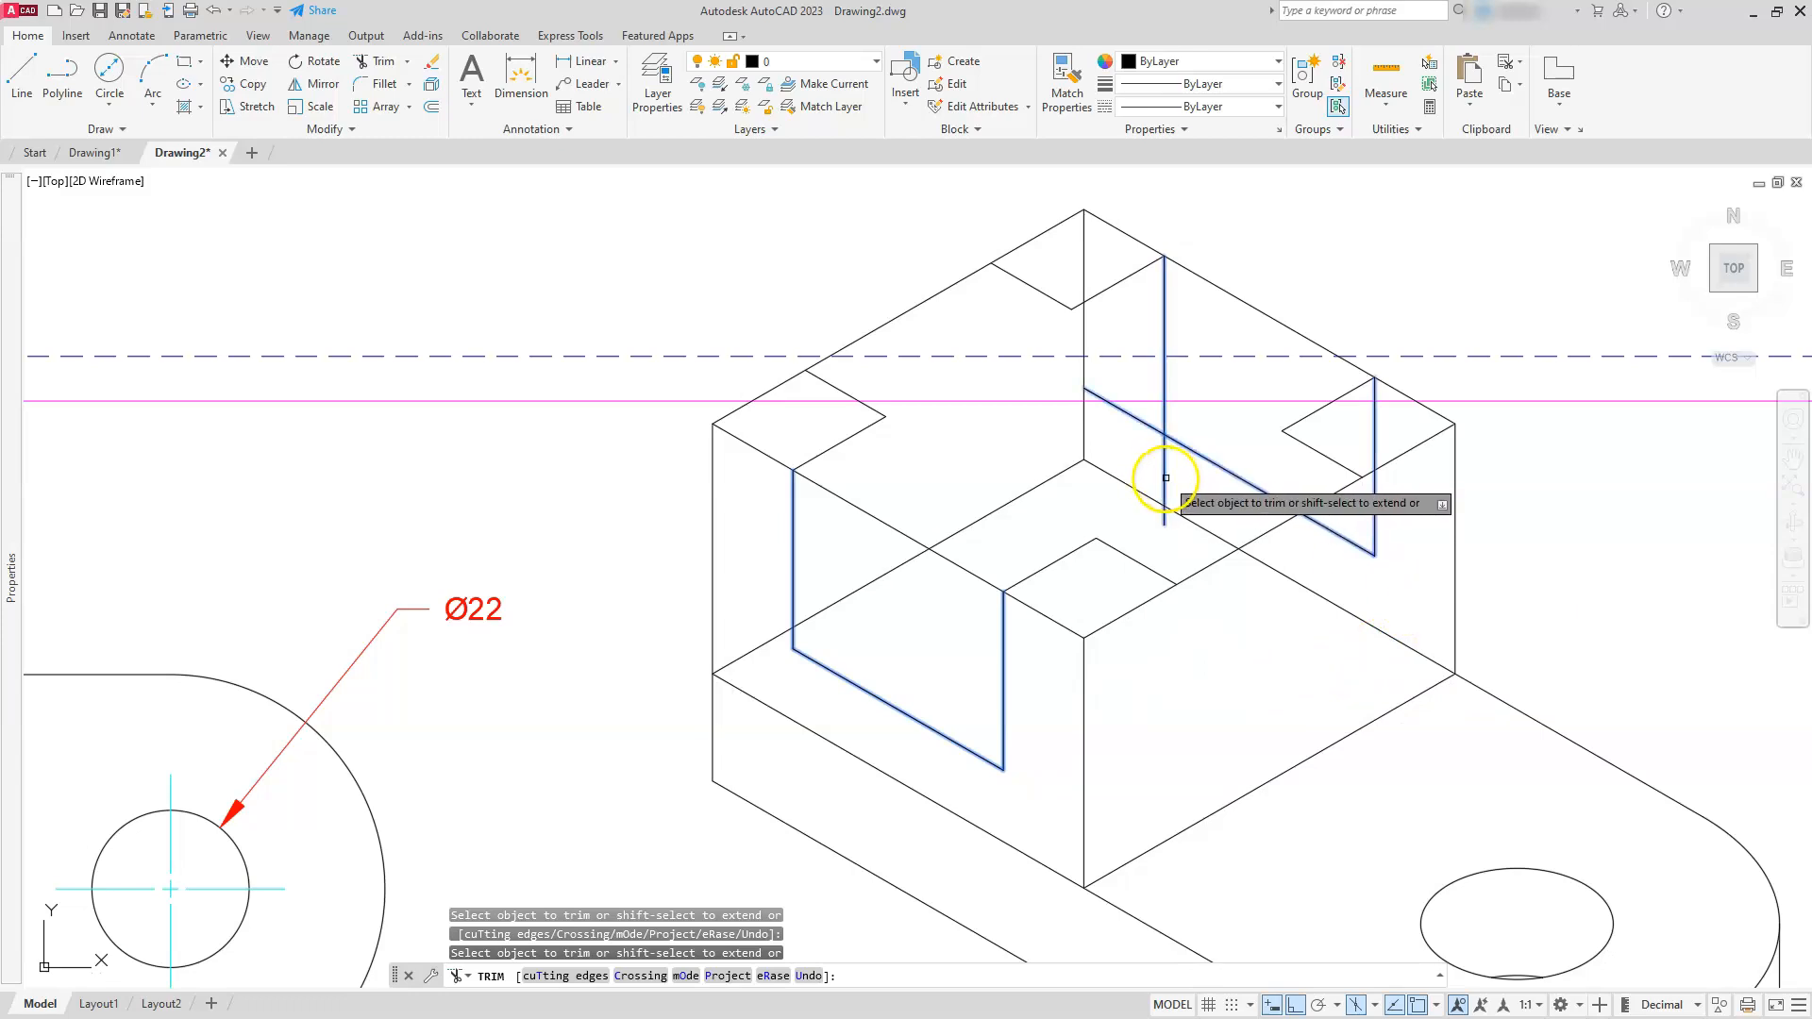
pyautogui.click(1150, 429)
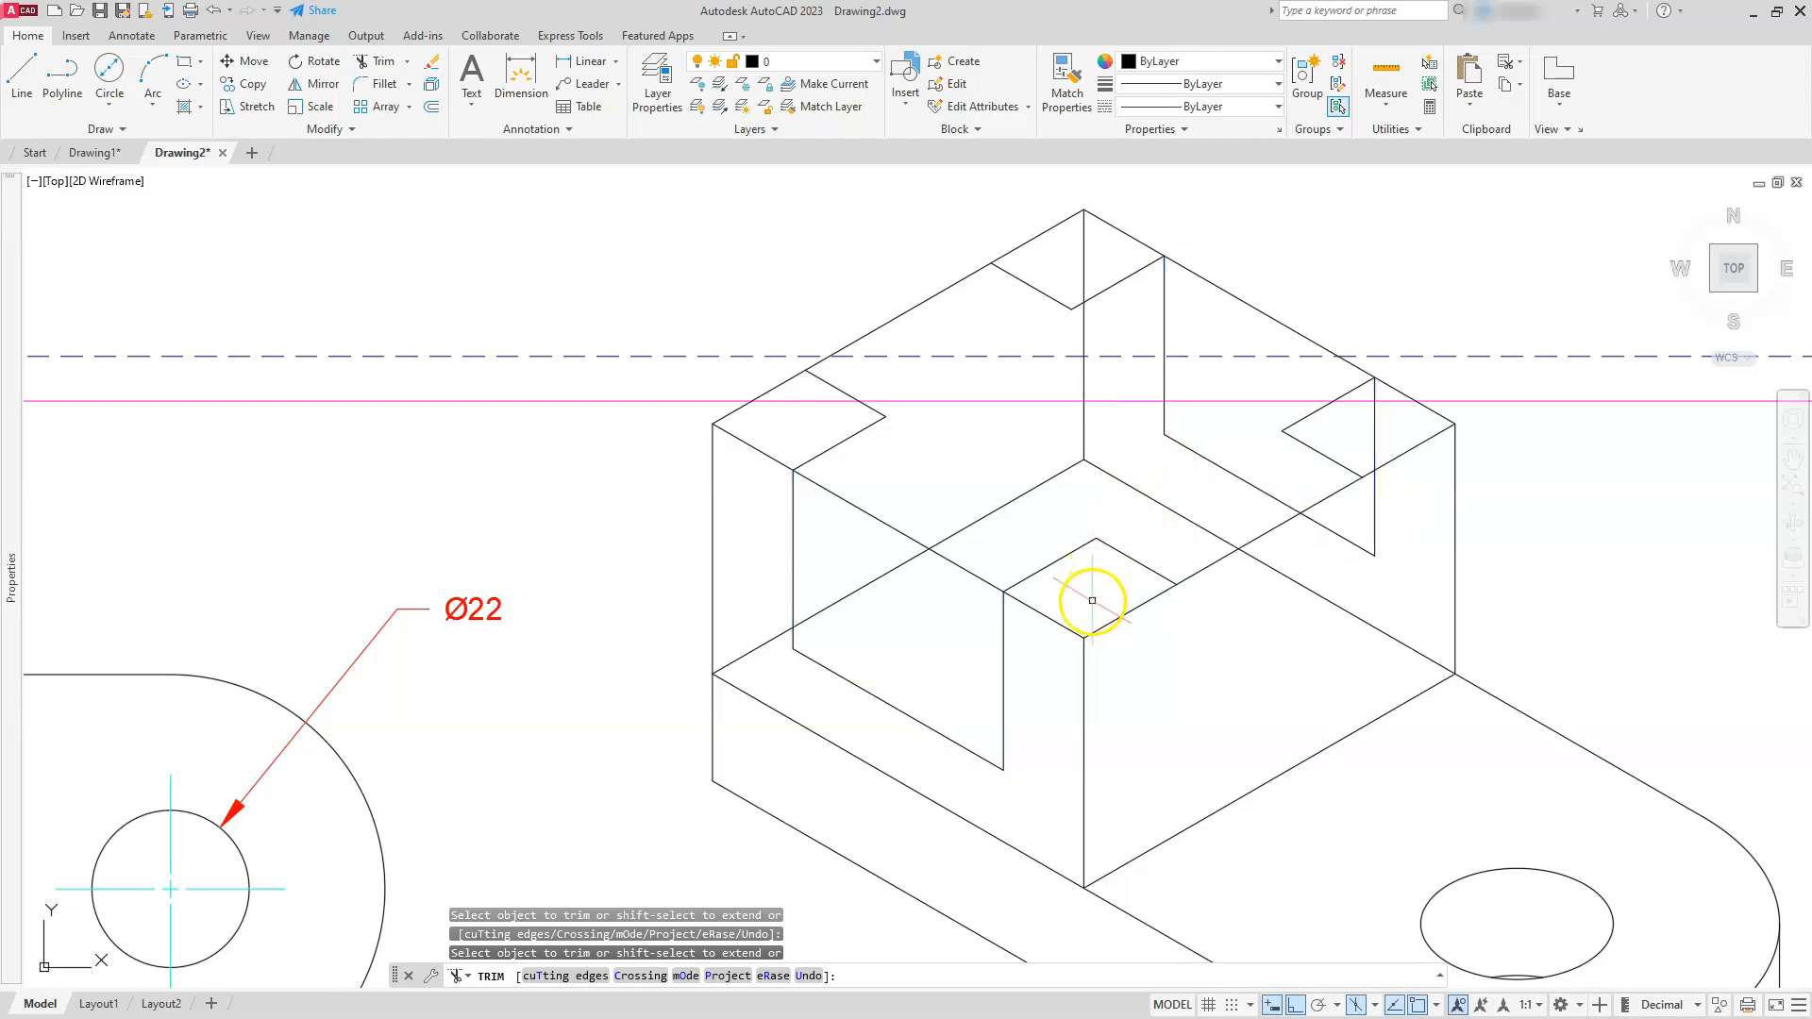
pyautogui.press('Escape')
pyautogui.press('Escape')
pyautogui.press('Escape')
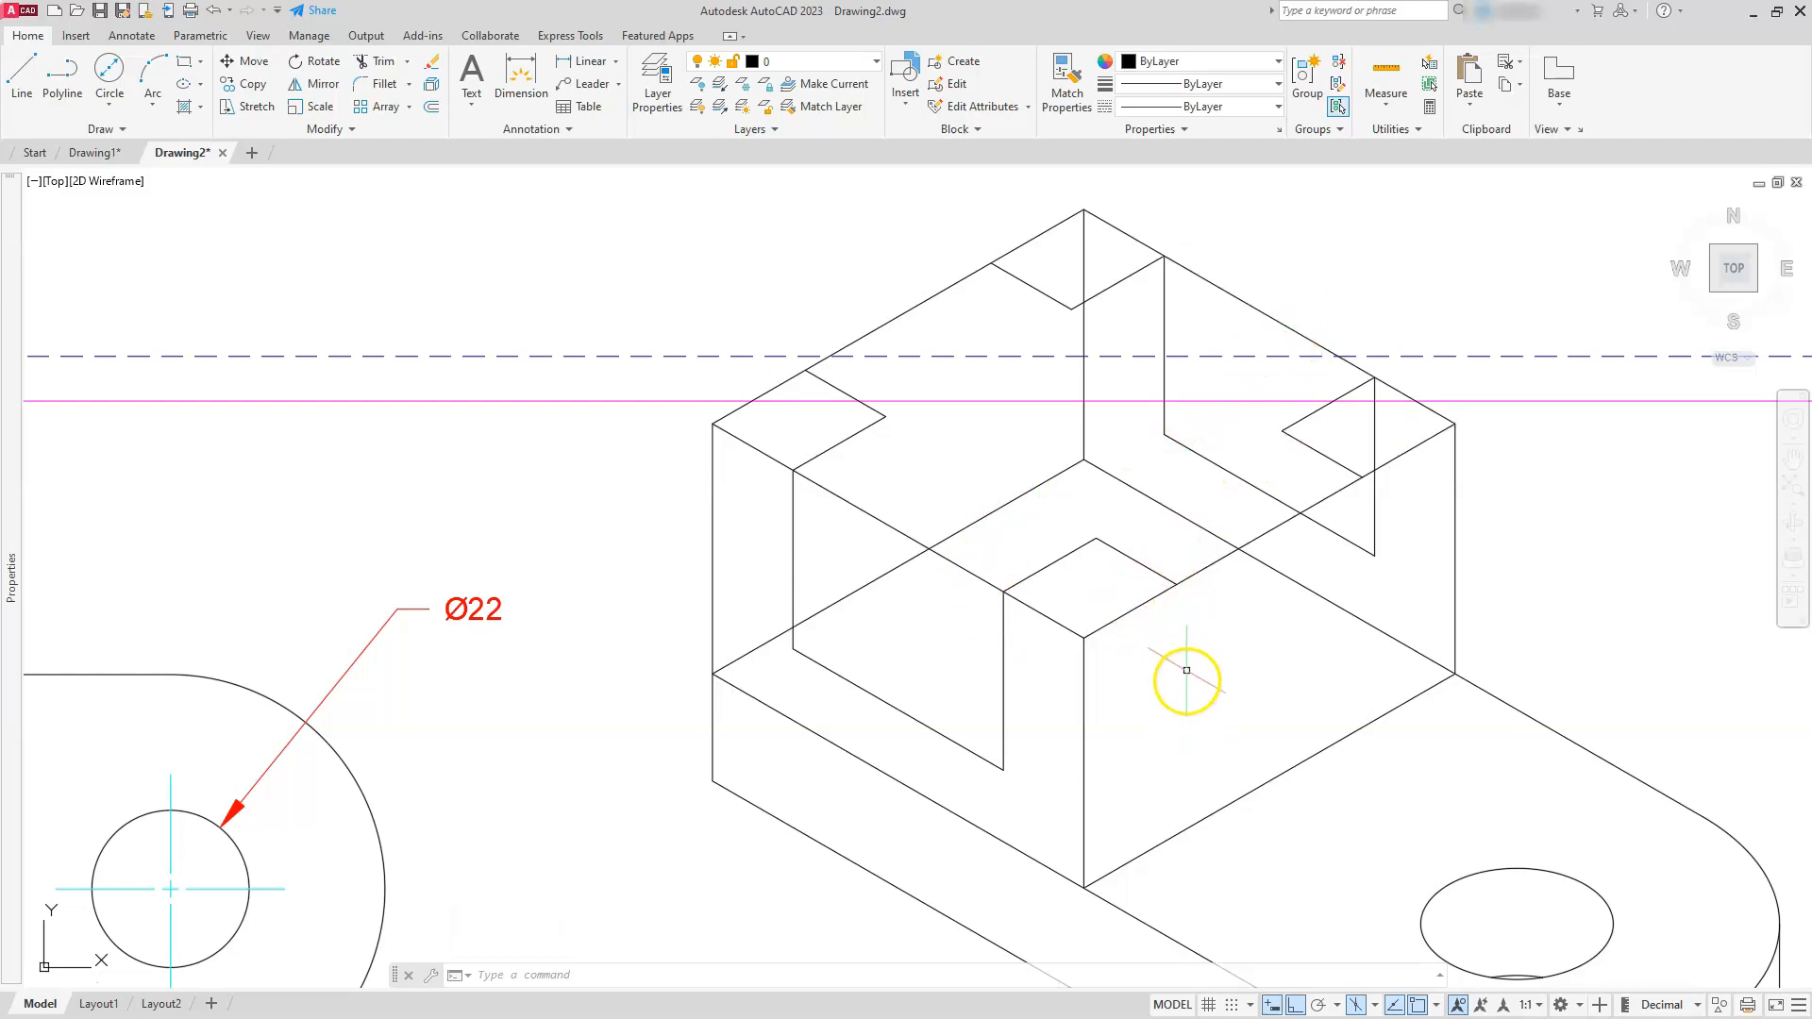
# - Copy the block's two top end edges, at the far end and the hole side, 20 units straight down
pyautogui.scroll(-6, 1192, 566)
pyautogui.moveTo(1154, 729); pyautogui.dragTo(1101, 668, button='middle')
pyautogui.scroll(6, 1161, 824)
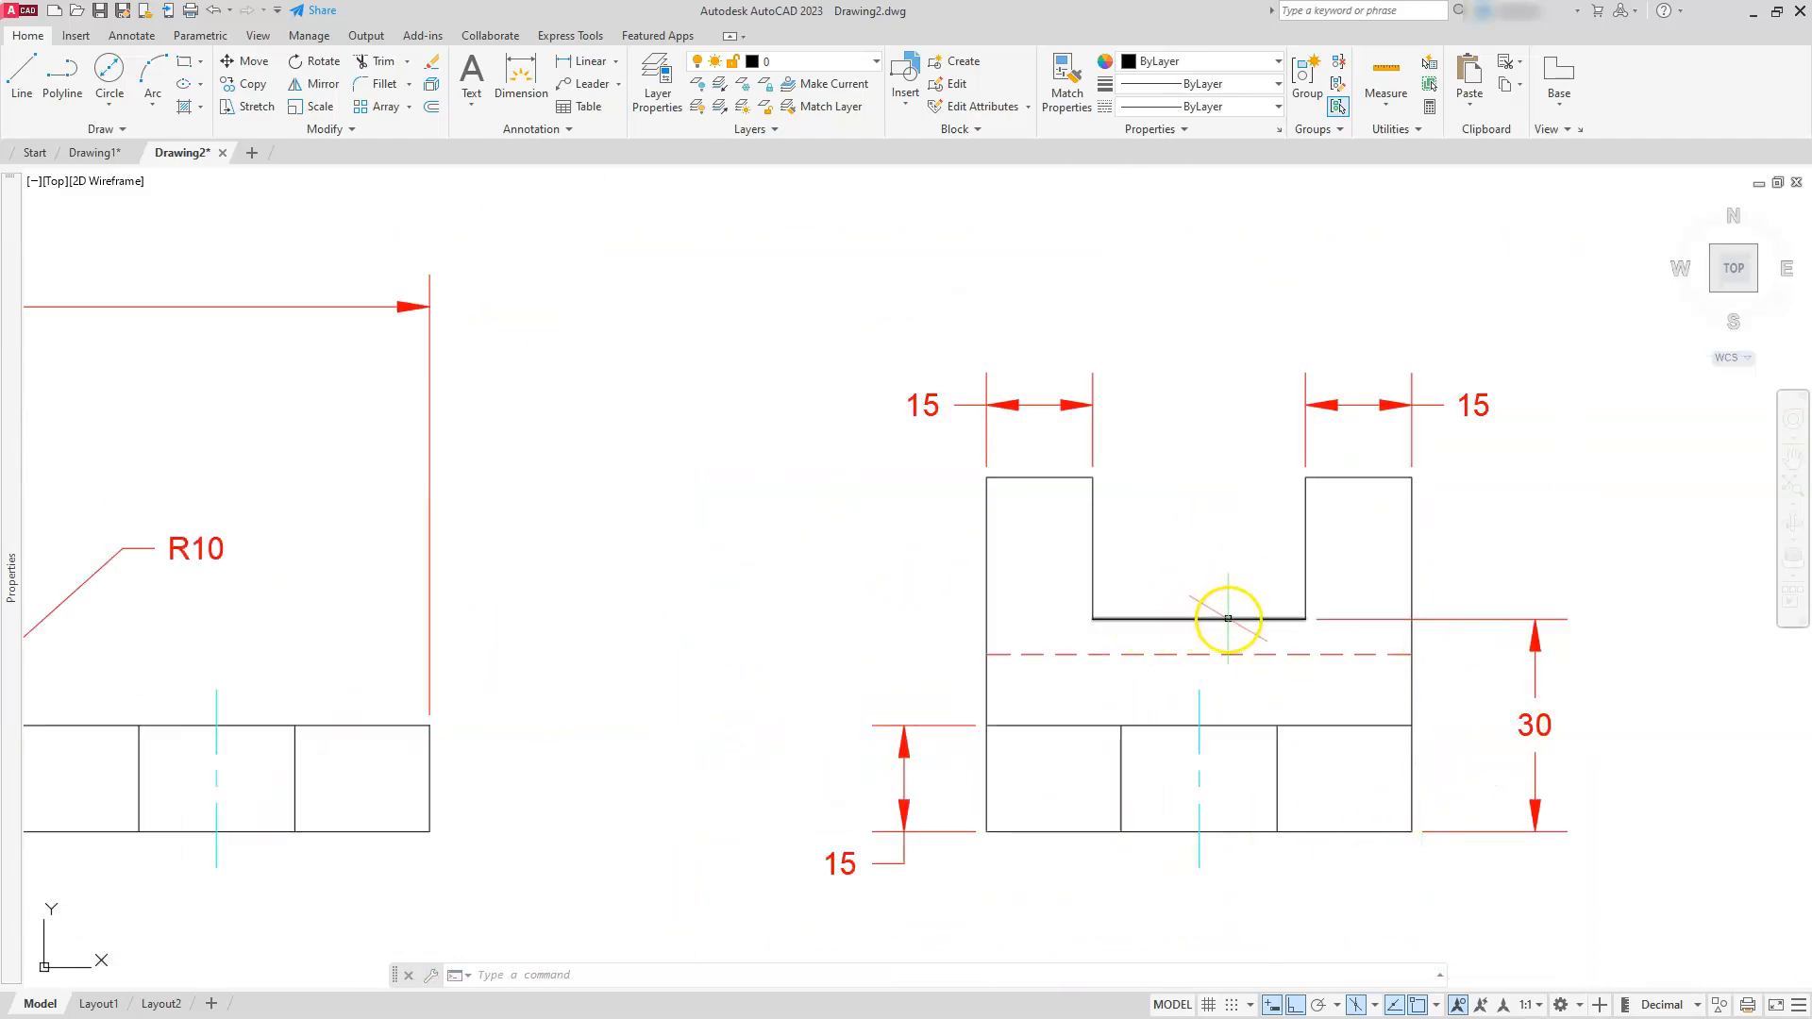
pyautogui.scroll(-5, 1271, 671)
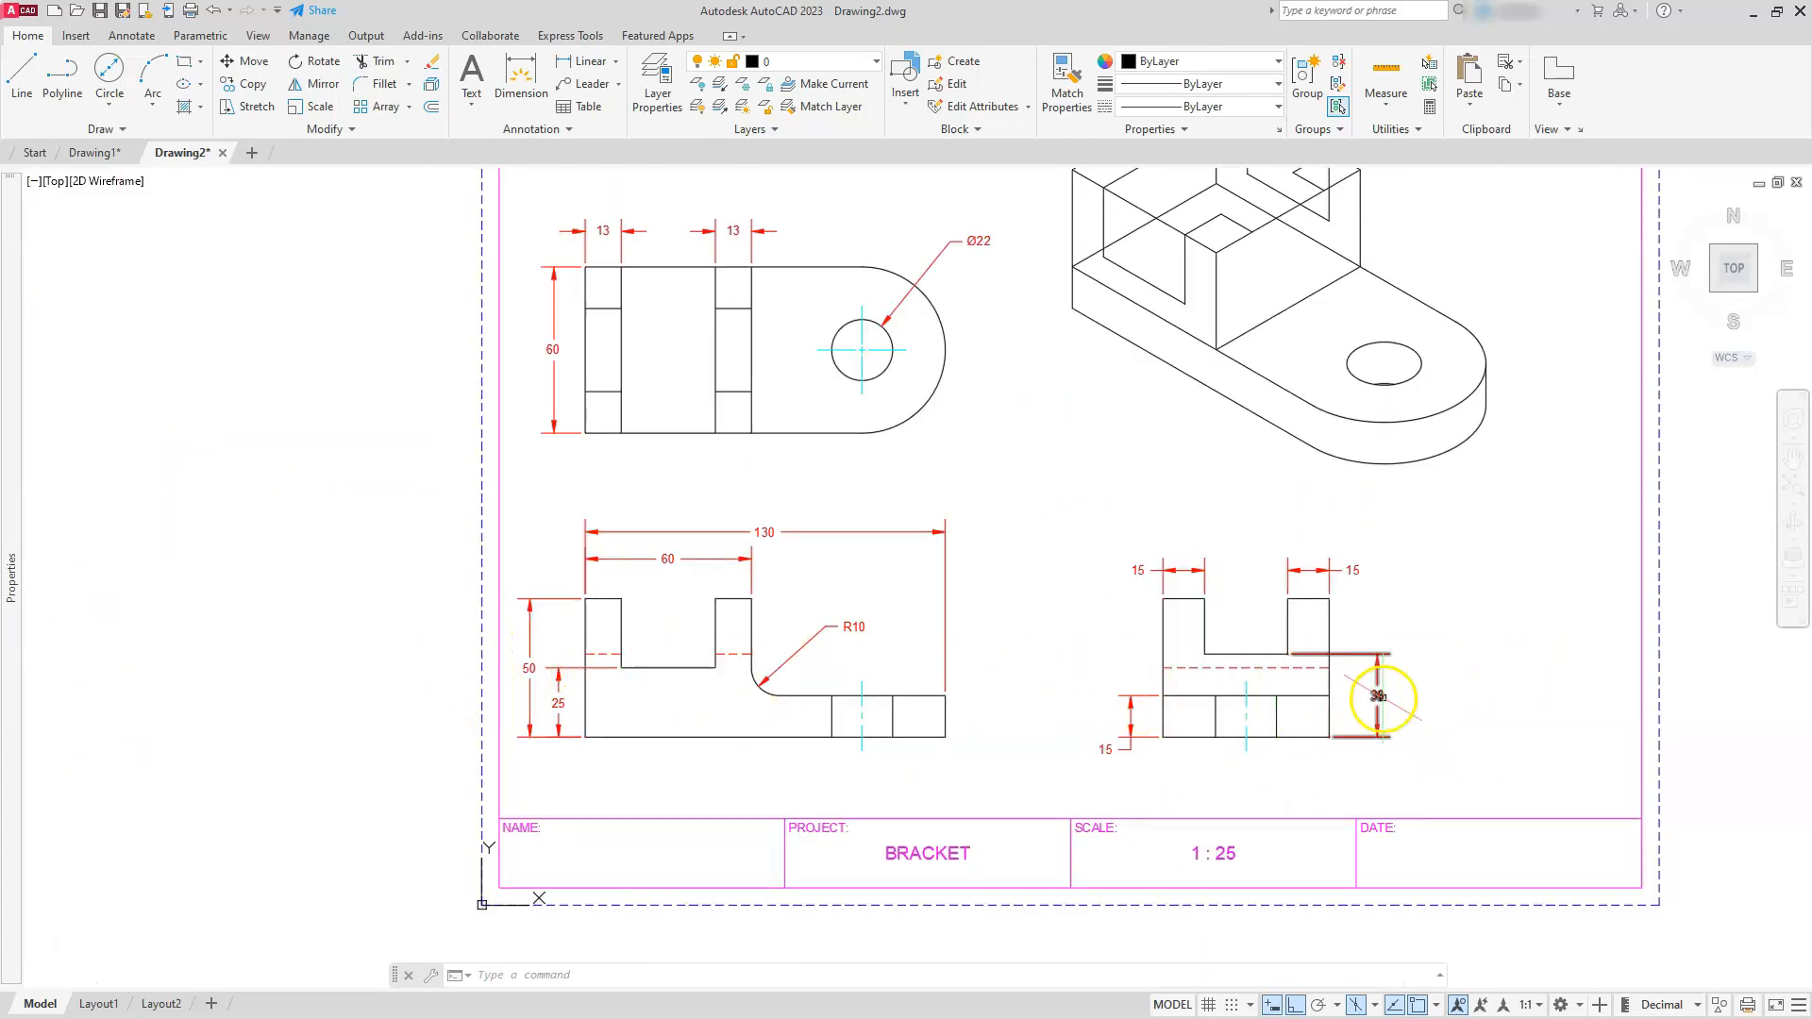
pyautogui.scroll(5, 1196, 485)
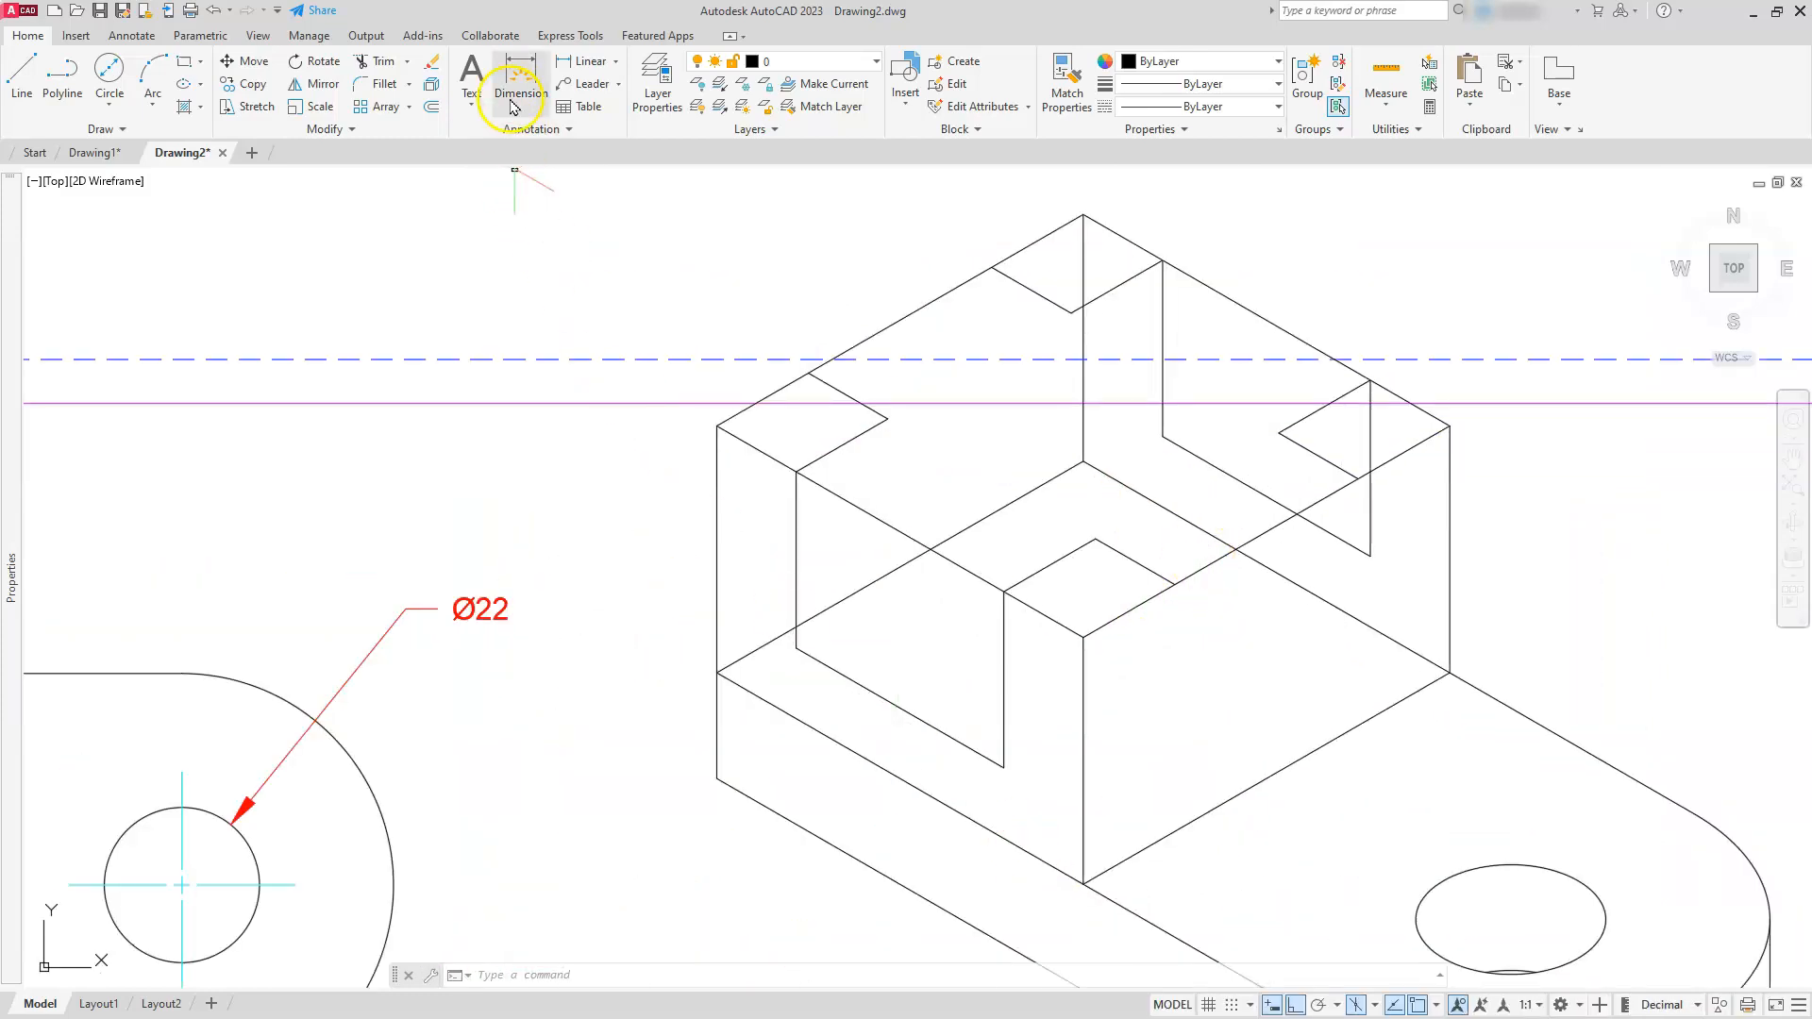
pyautogui.click(239, 85)
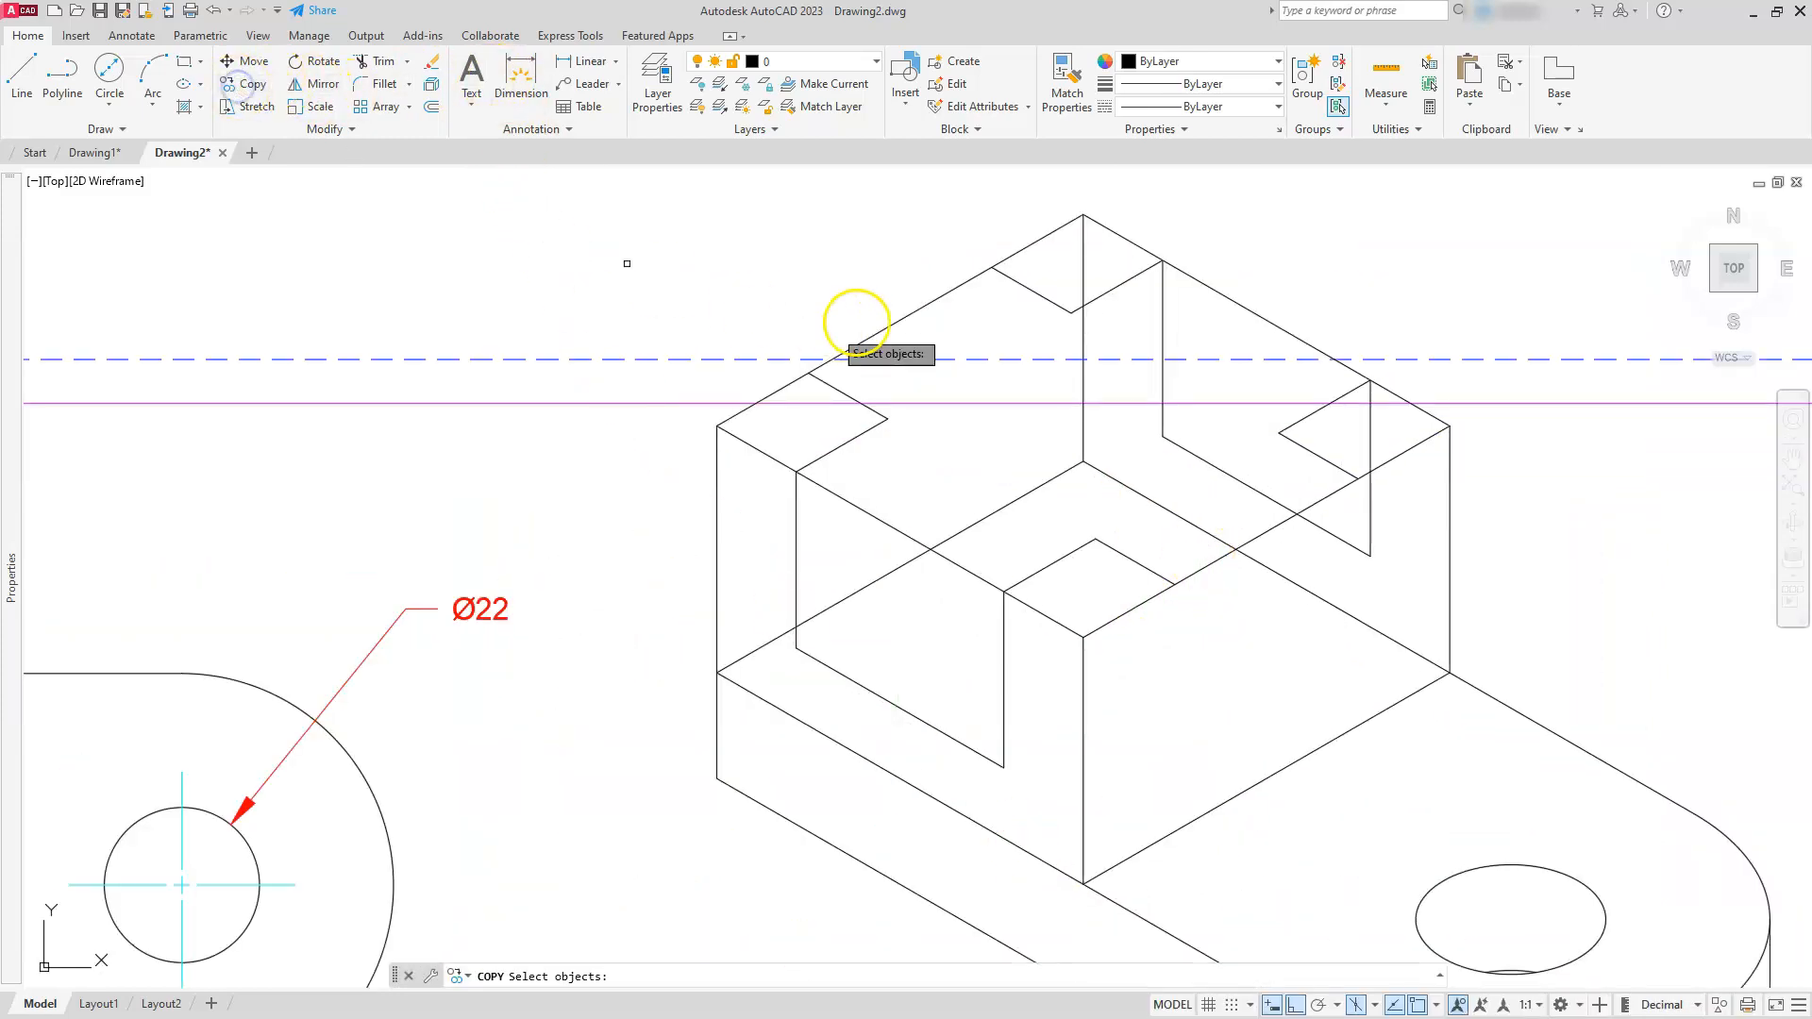
pyautogui.click(948, 292)
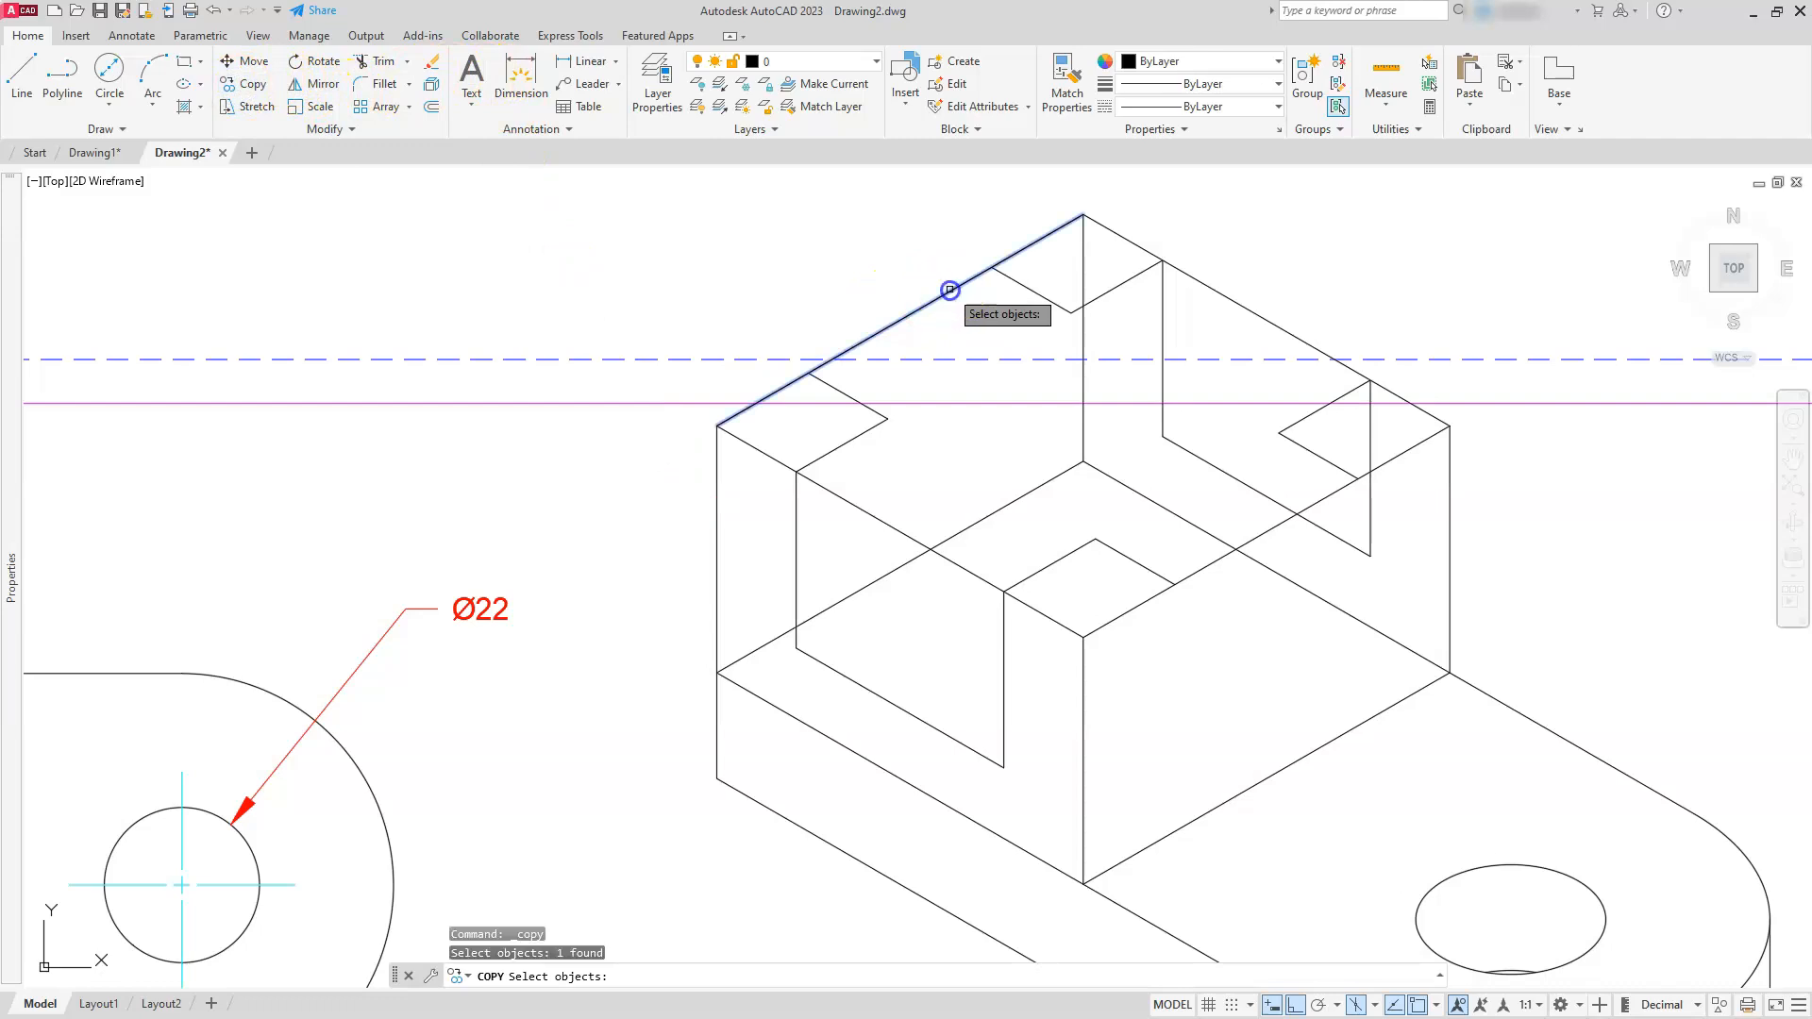
pyautogui.click(1264, 533)
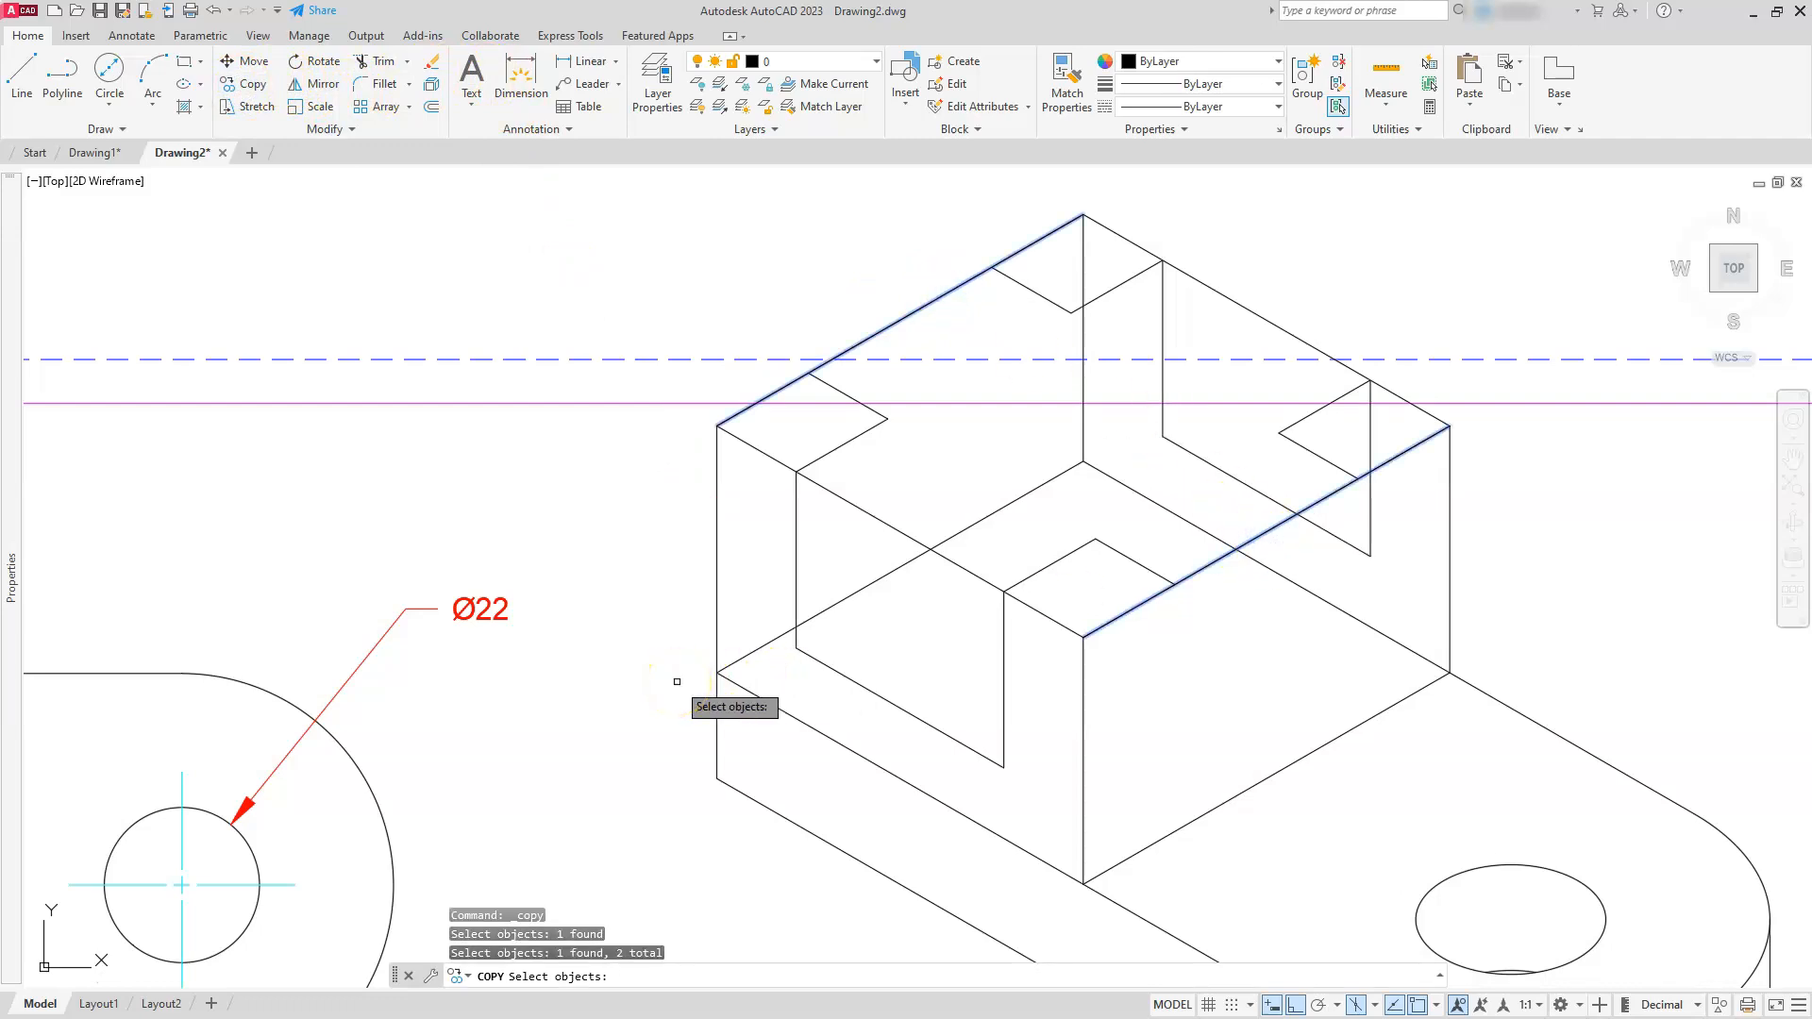
pyautogui.press('Return')
pyautogui.click(570, 487)
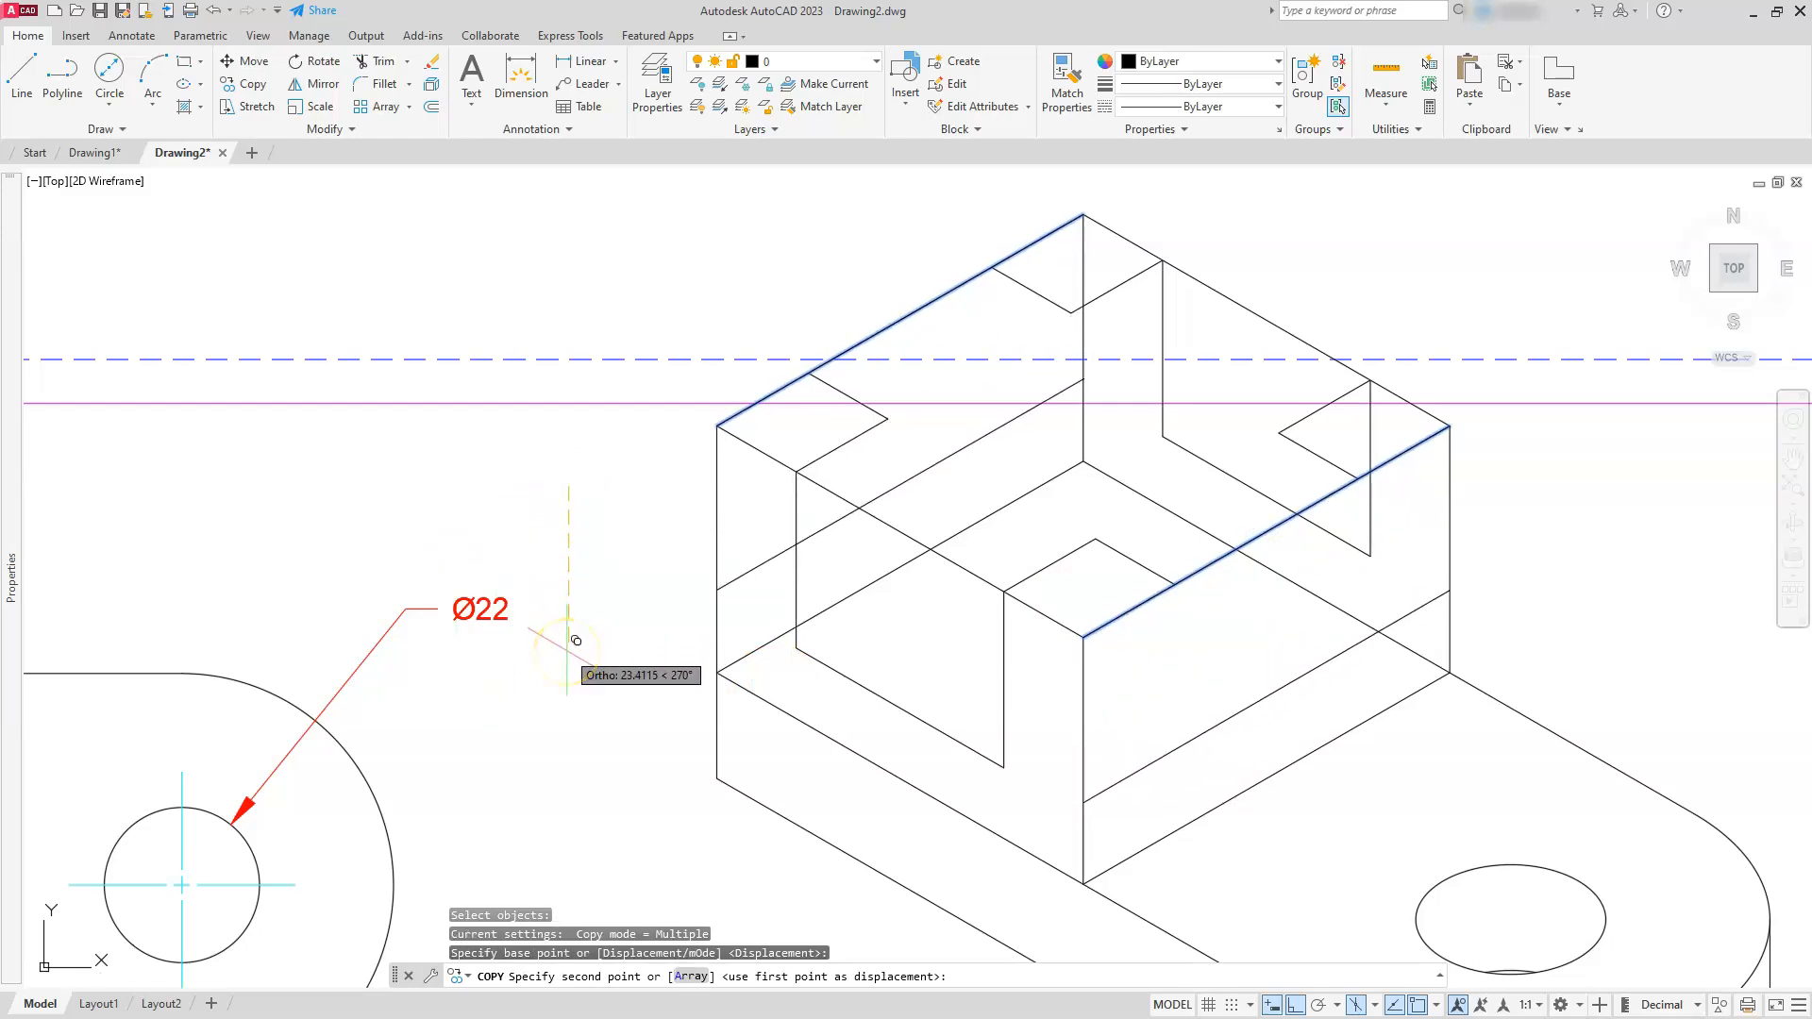
pyautogui.press('Return')
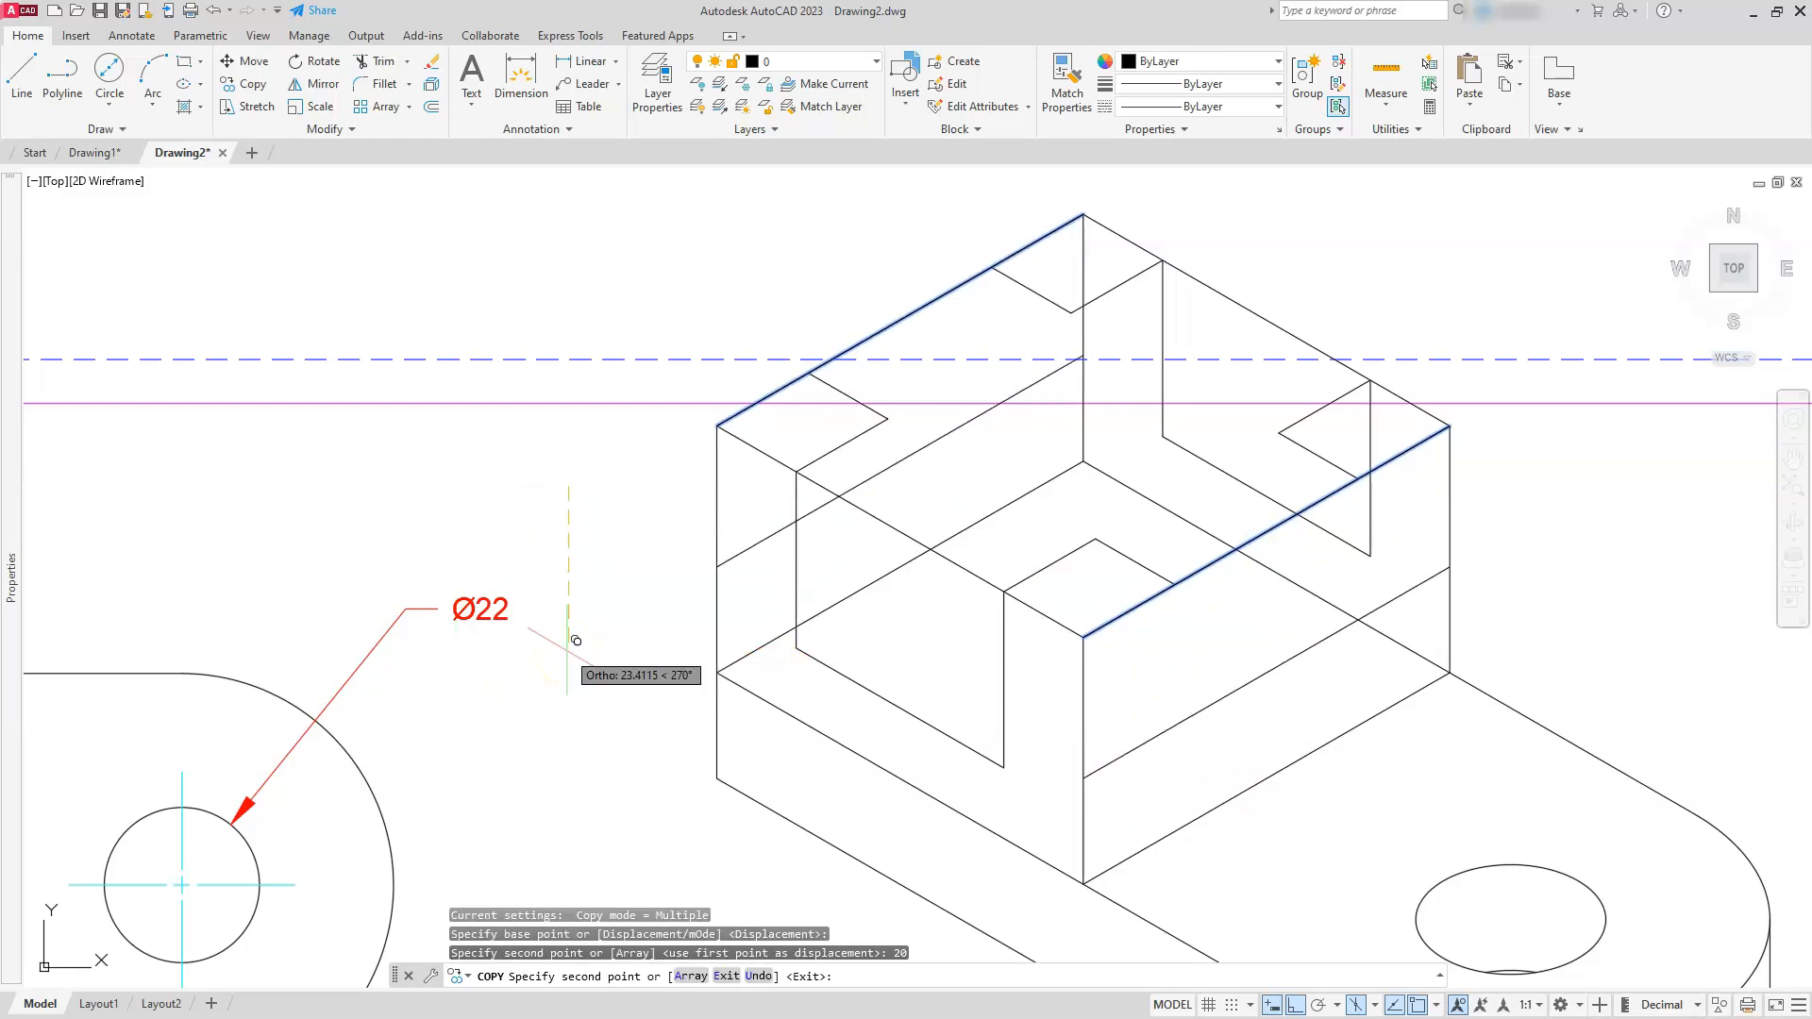
pyautogui.press('Escape')
pyautogui.press('Escape')
pyautogui.press('Escape')
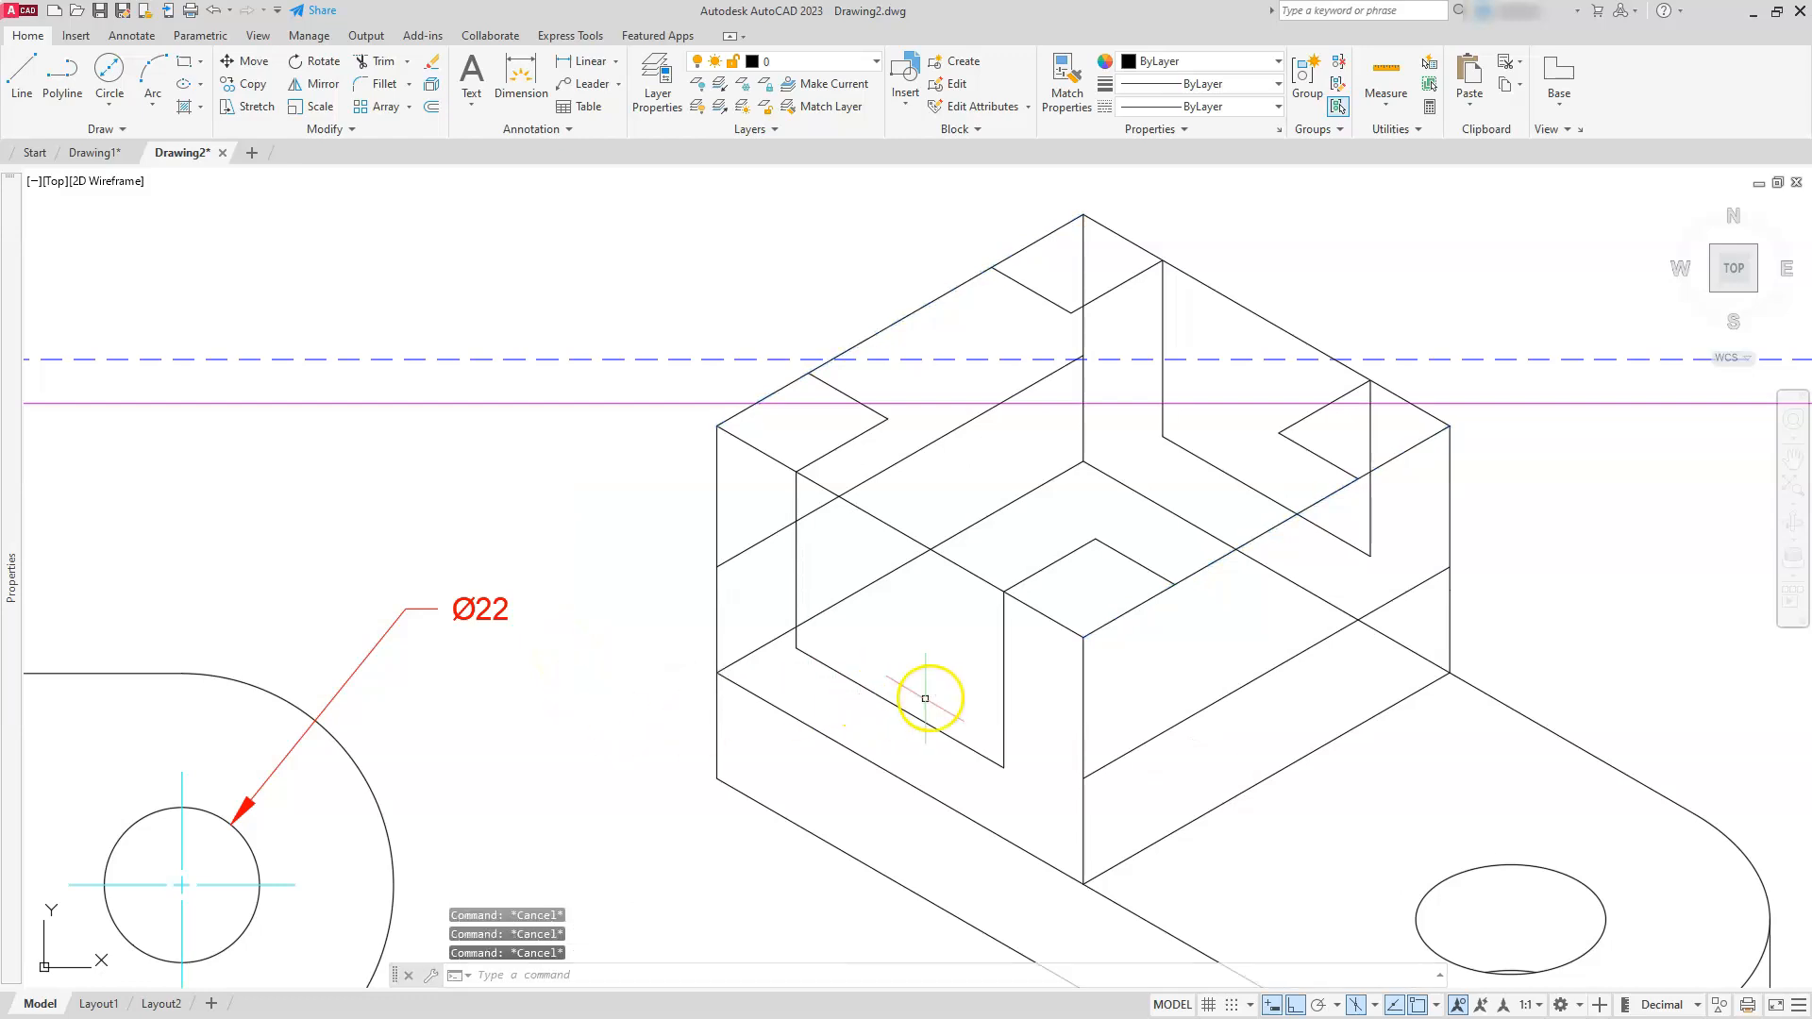
# - Draw a vertical line down the hole-side end face from the front post's corner, past the lowered edge copy
pyautogui.write('l')
pyautogui.press('Return')
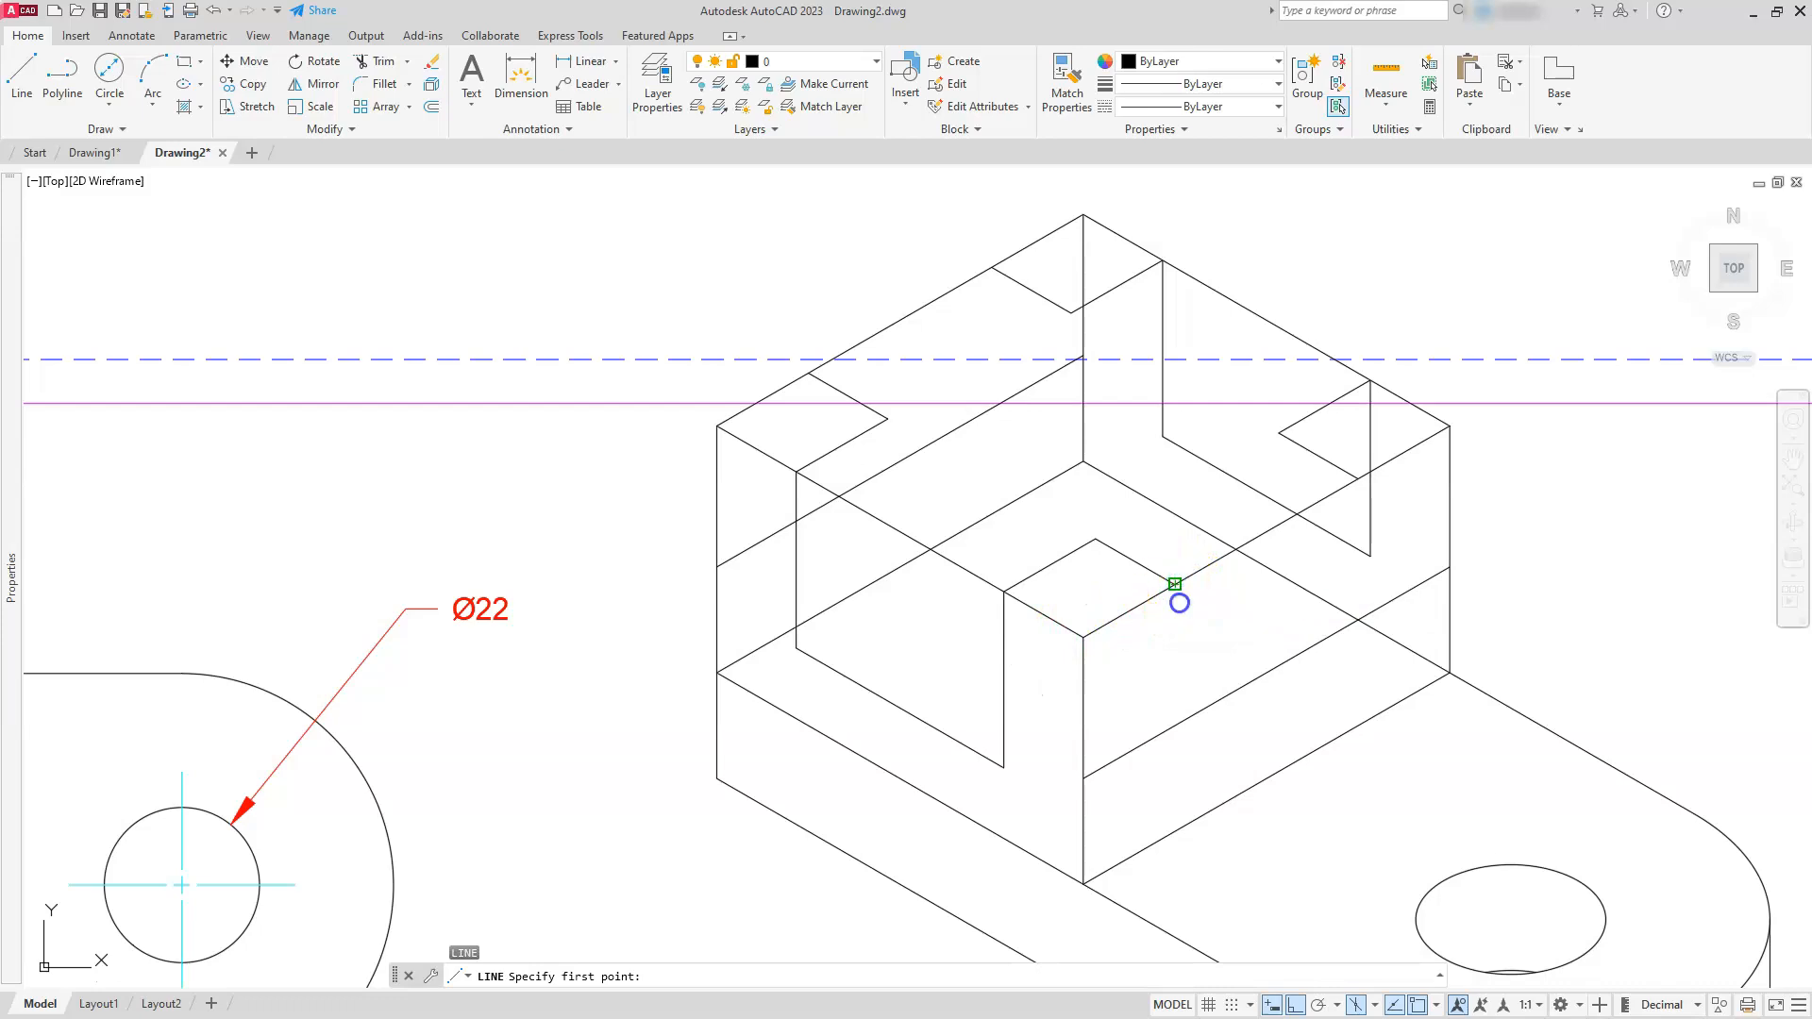
pyautogui.click(1174, 584)
pyautogui.click(1231, 809)
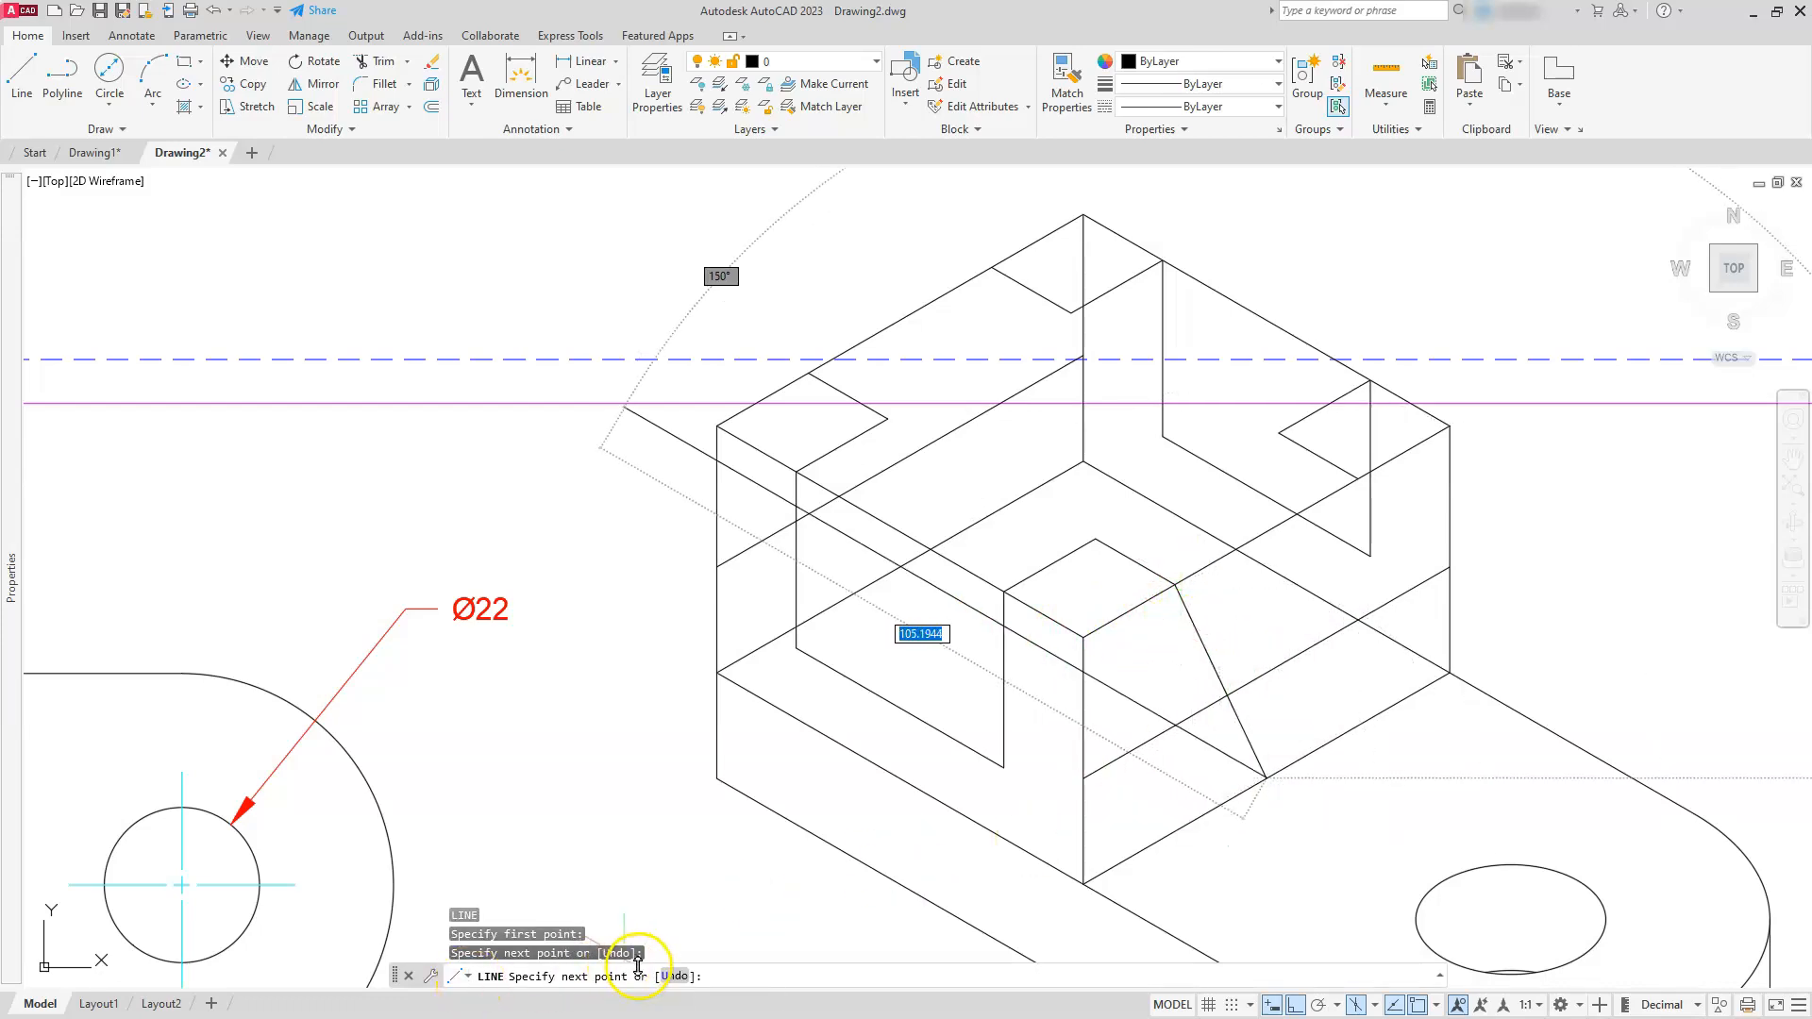
pyautogui.write('u')
pyautogui.press('Return')
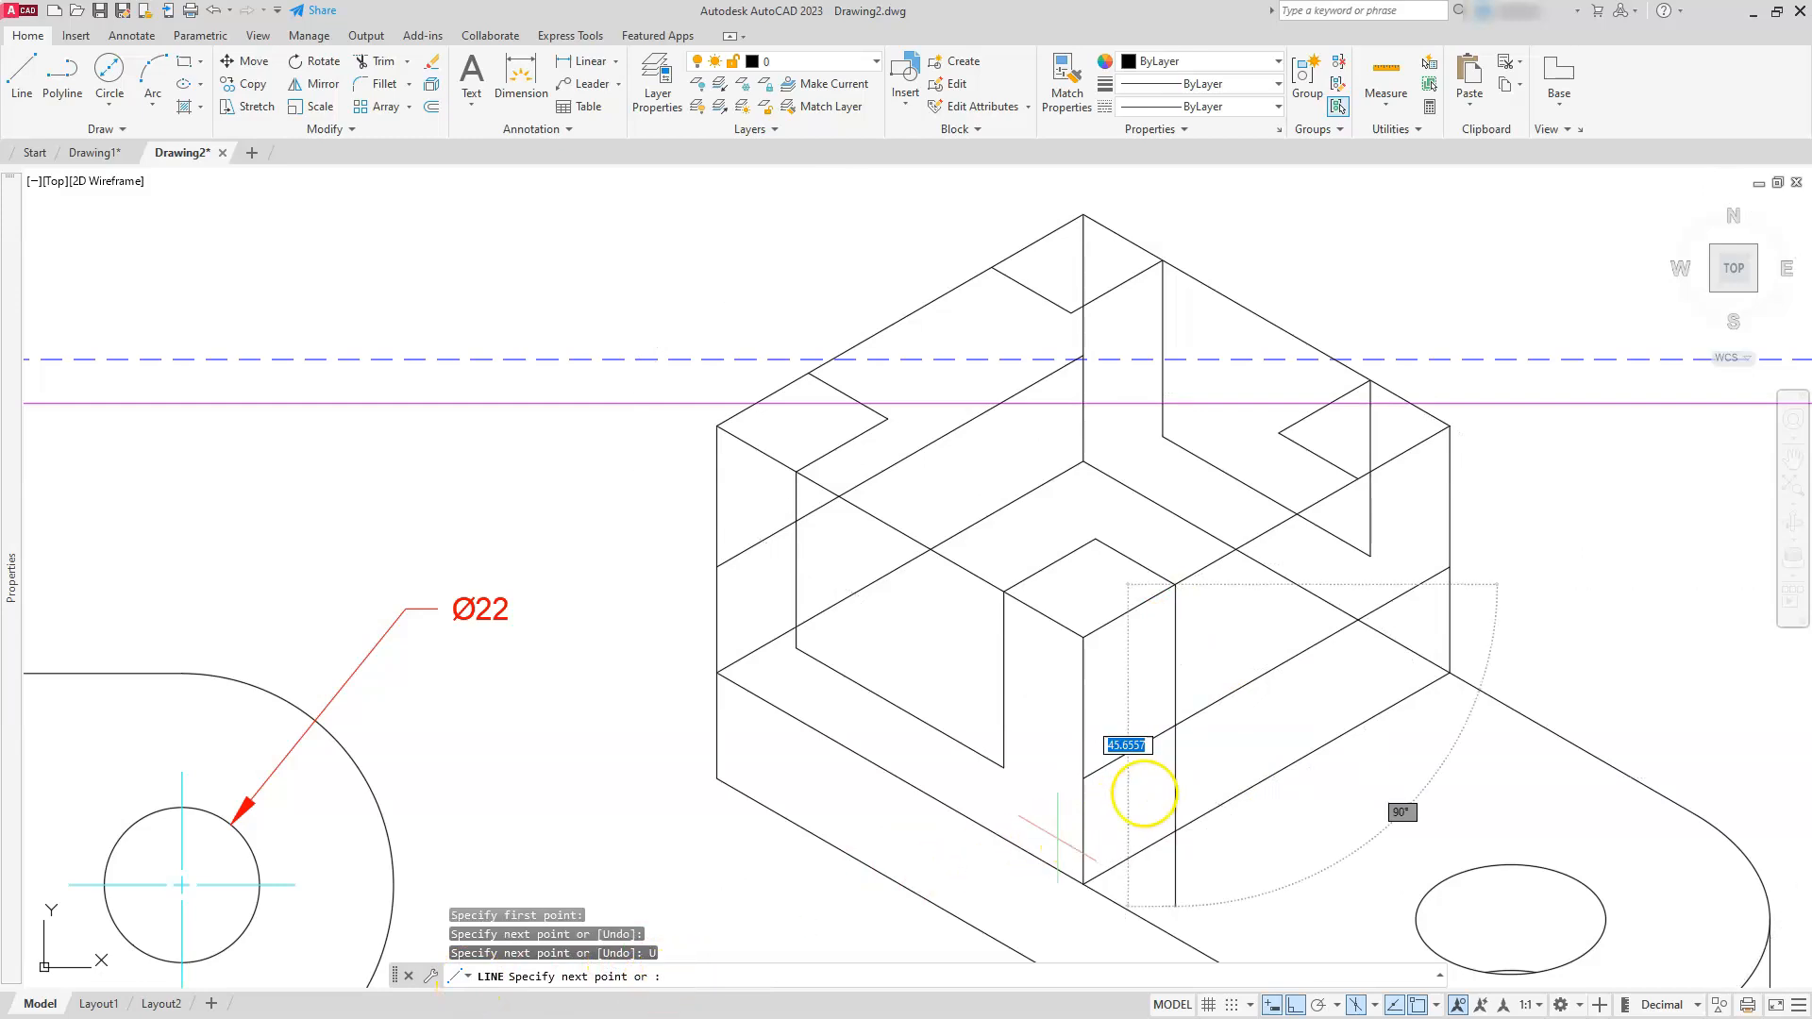
pyautogui.click(1175, 760)
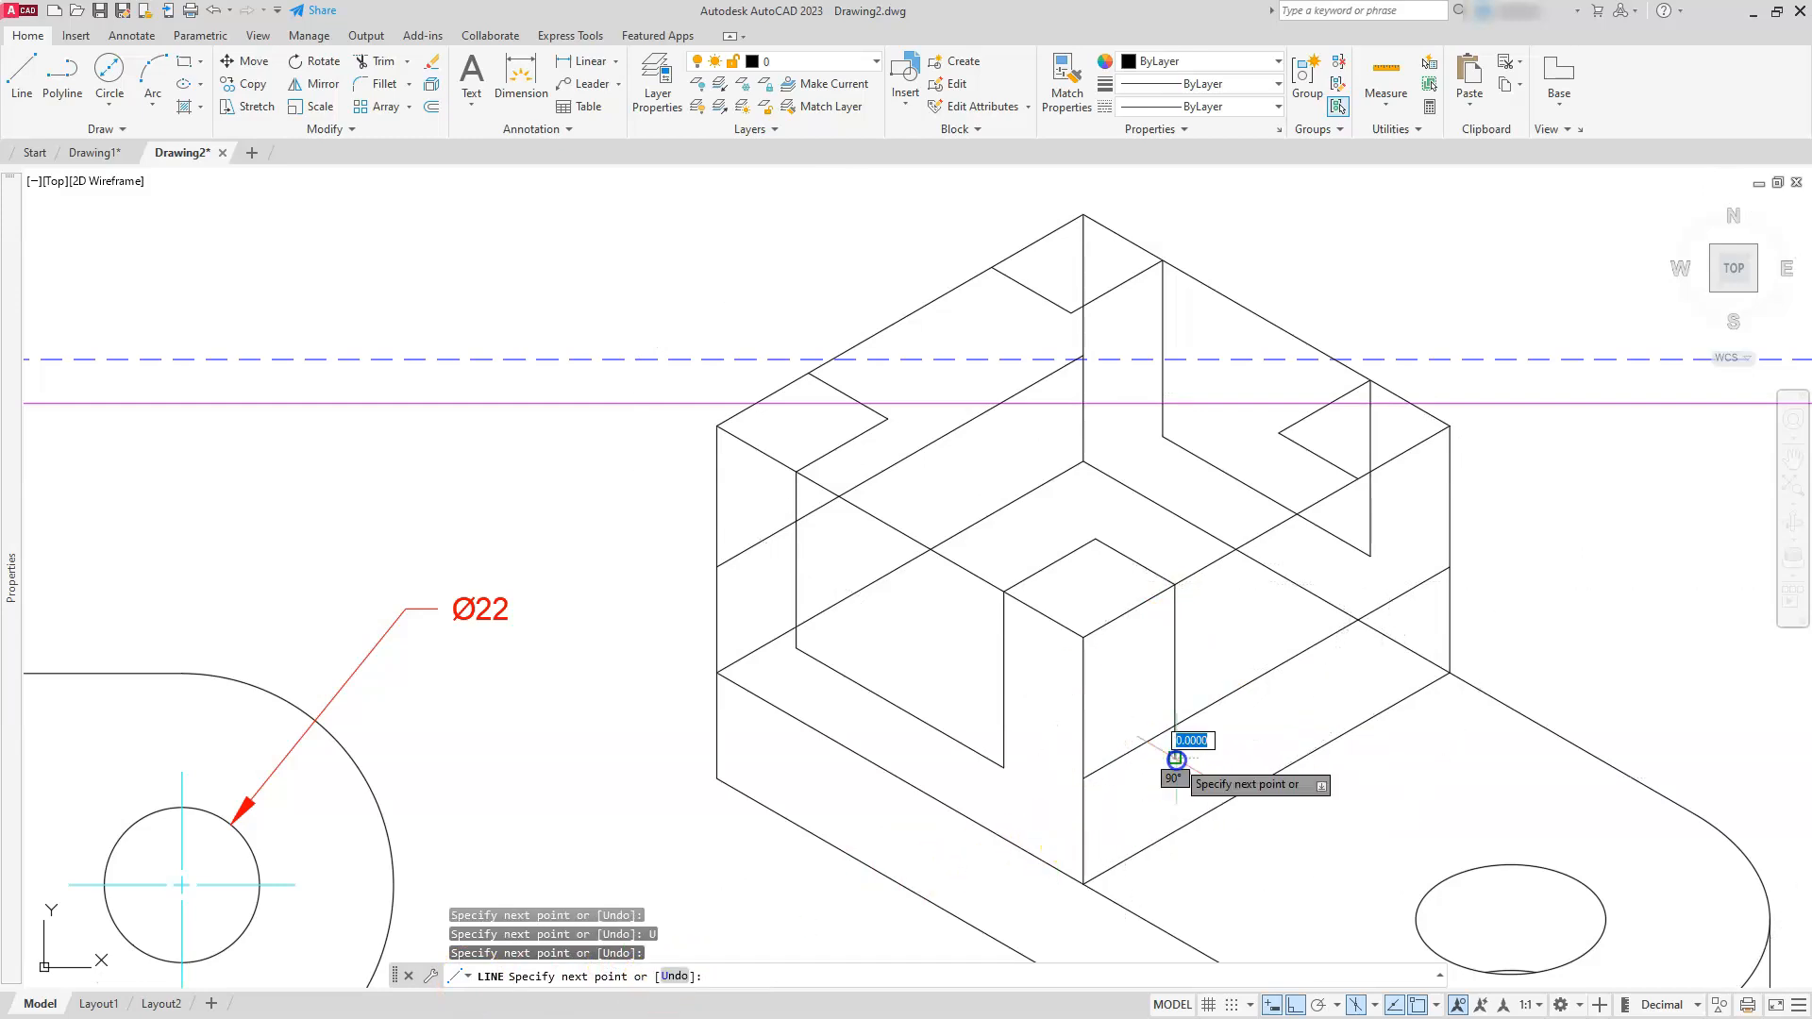
pyautogui.press('Return')
# - Draw a vertical line down the hole-side end face from the rear post's corner, past the lowered edge copy
pyautogui.press('Return')
pyautogui.click(1357, 479)
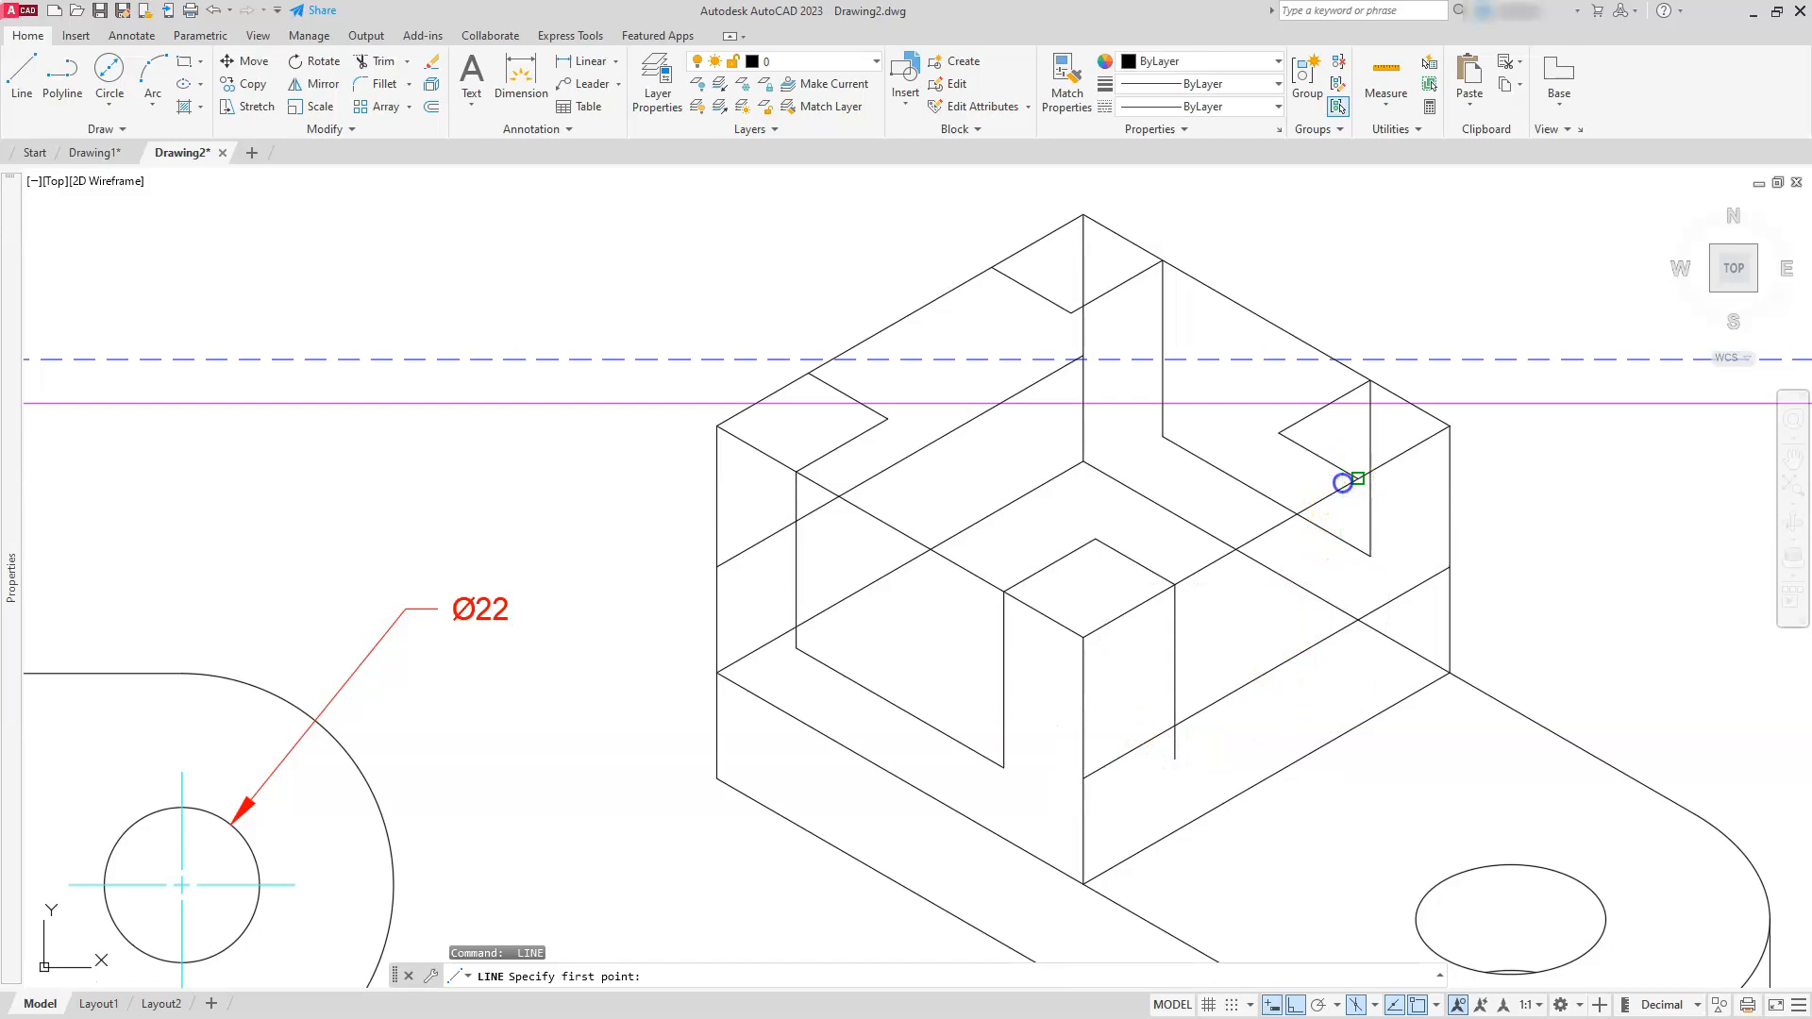
pyautogui.click(1358, 682)
pyautogui.press('Return')
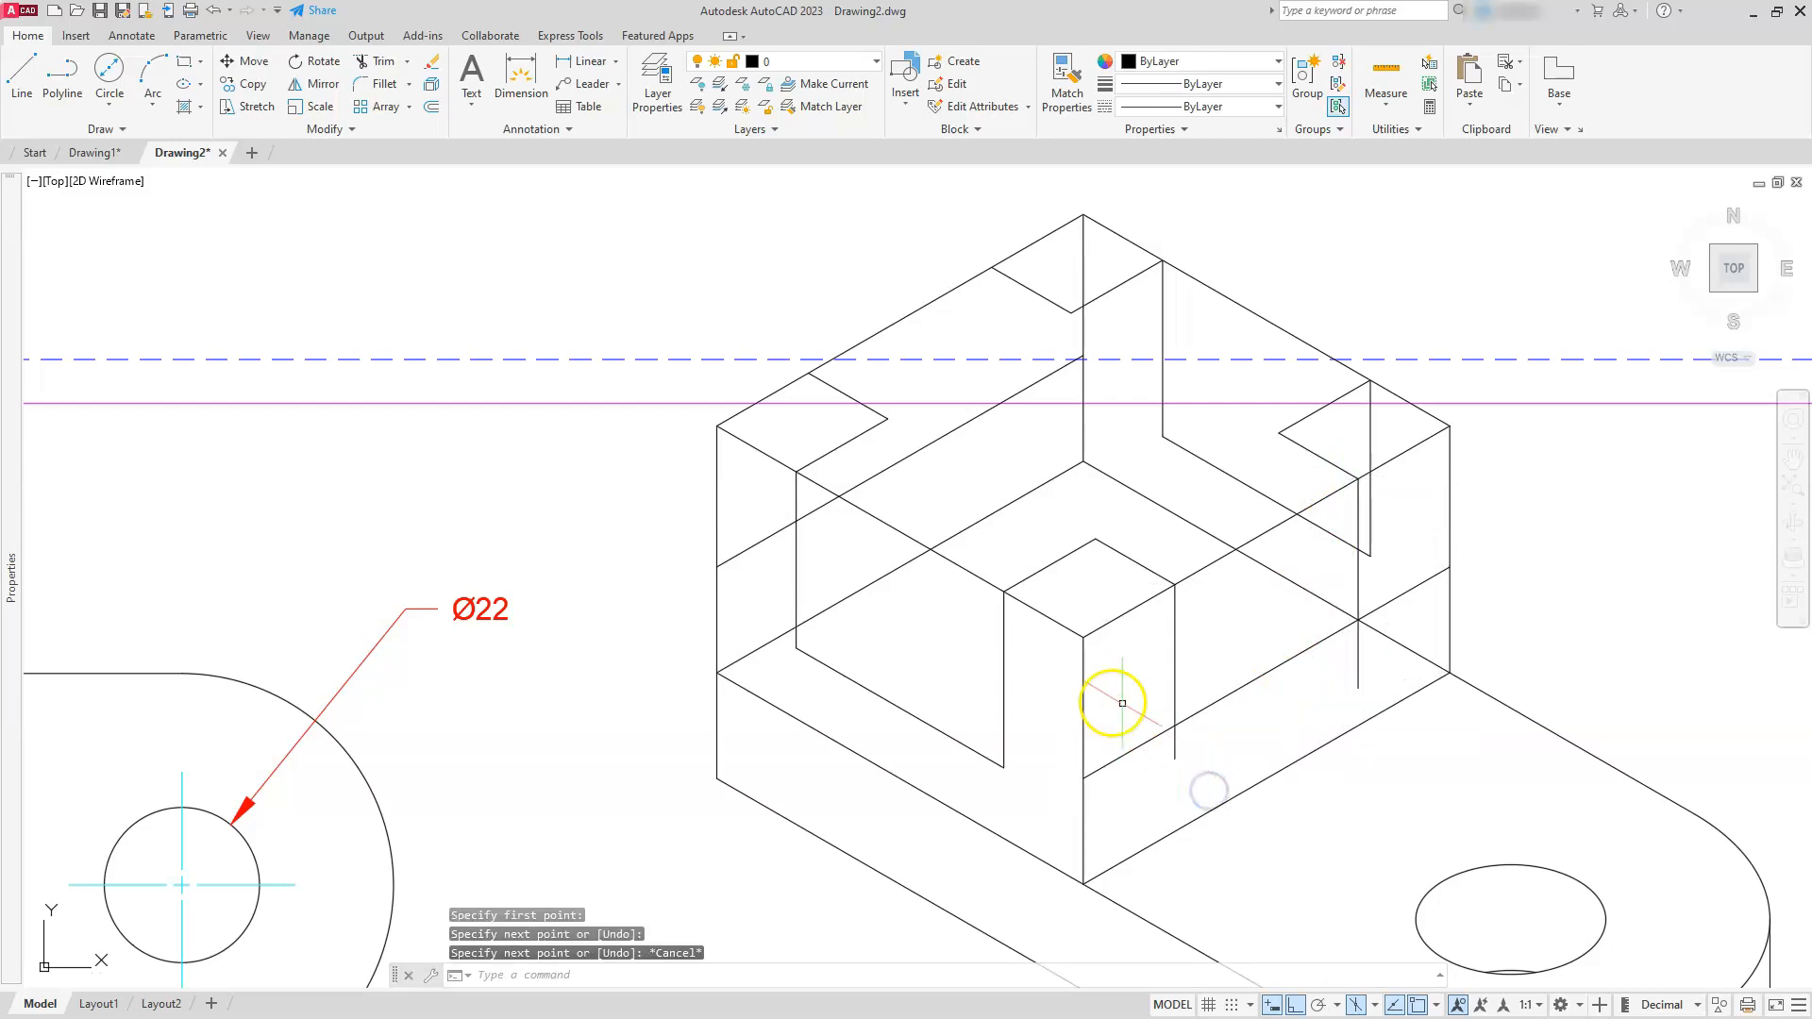
# - Draw a vertical line down the far end face from the front post's corner on the top edge
pyautogui.press('Return')
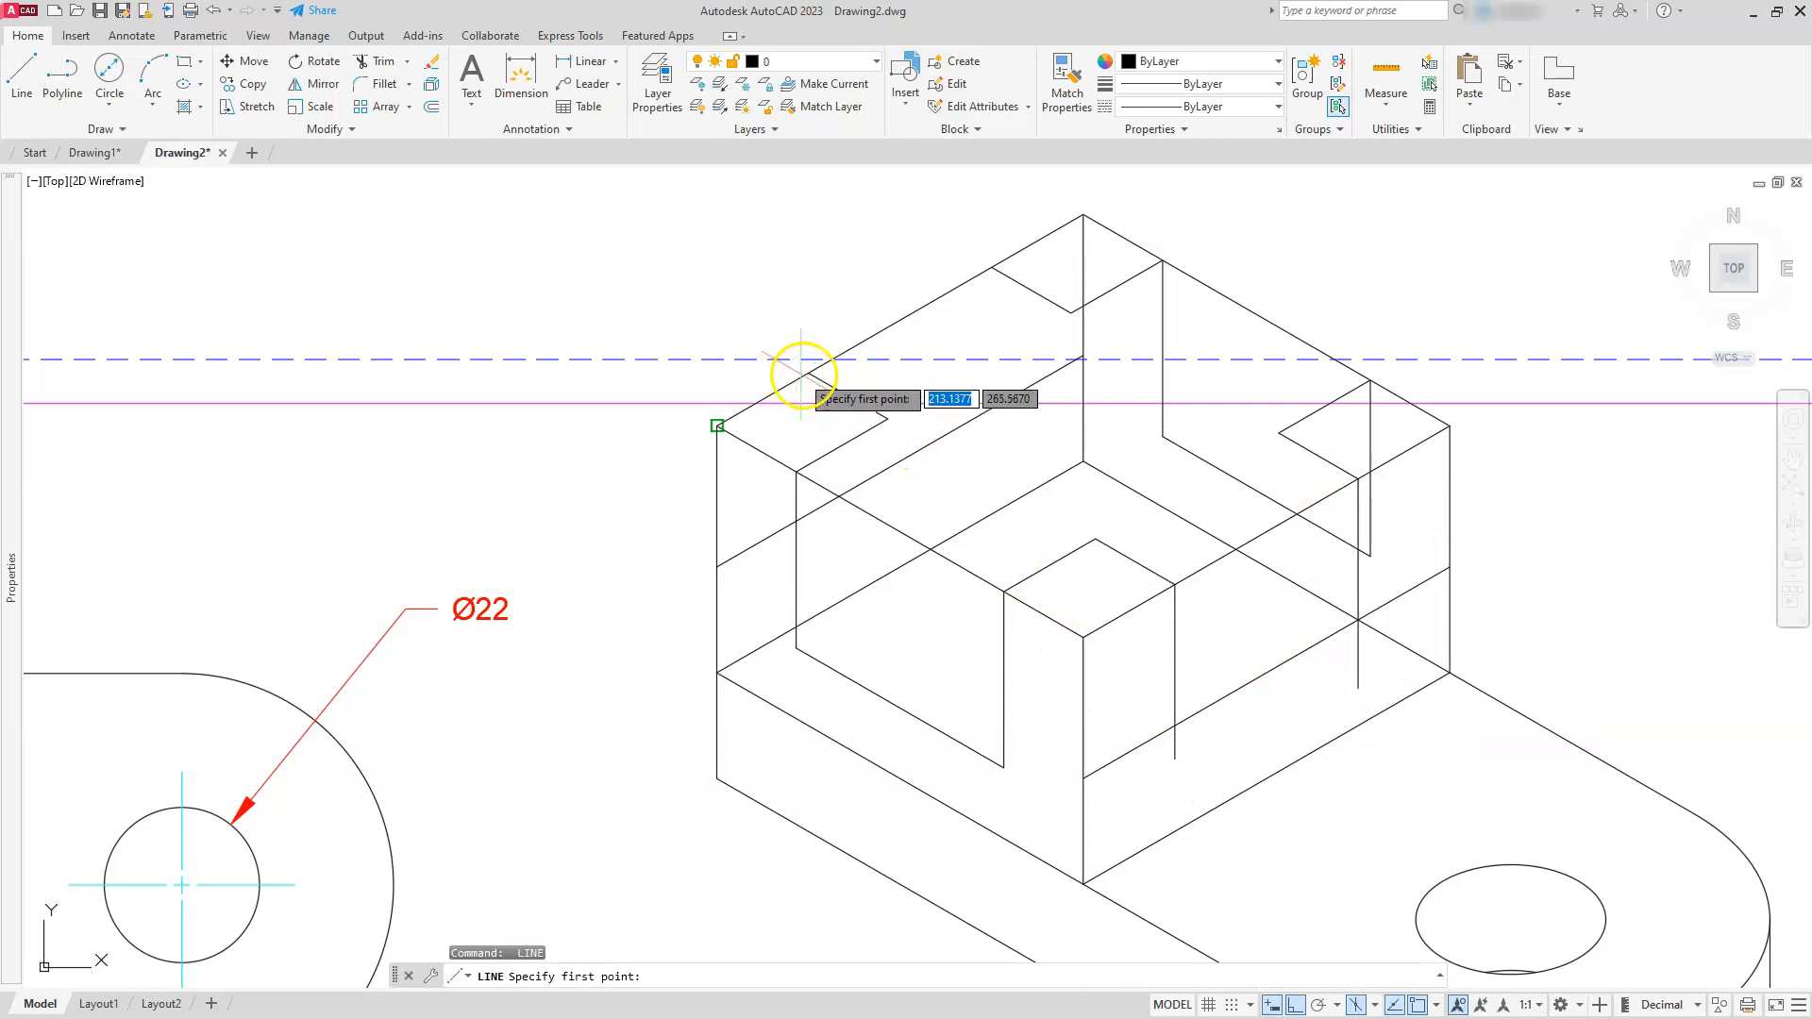
pyautogui.click(809, 372)
pyautogui.click(830, 538)
pyautogui.press('Escape')
pyautogui.press('Escape')
# - Draw a vertical line down the far end face from the rear post's corner, past the lowered edge copy
pyautogui.press('Return')
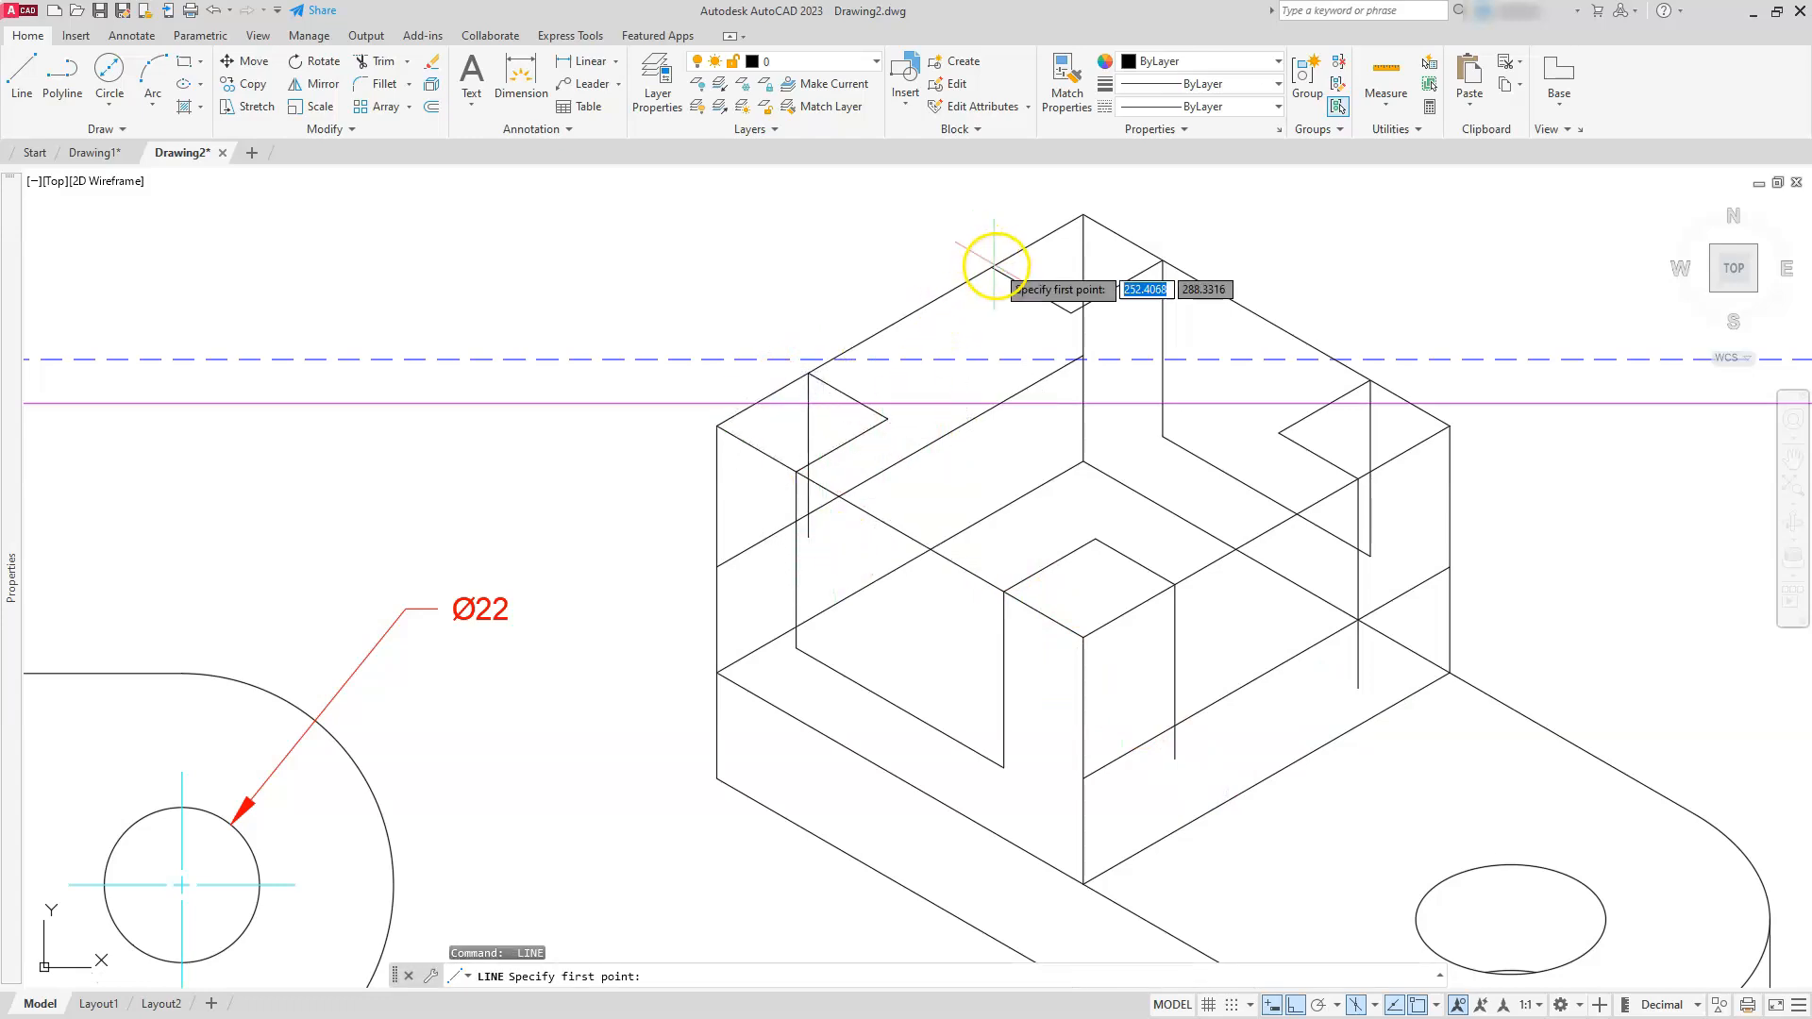
pyautogui.click(992, 267)
pyautogui.click(992, 459)
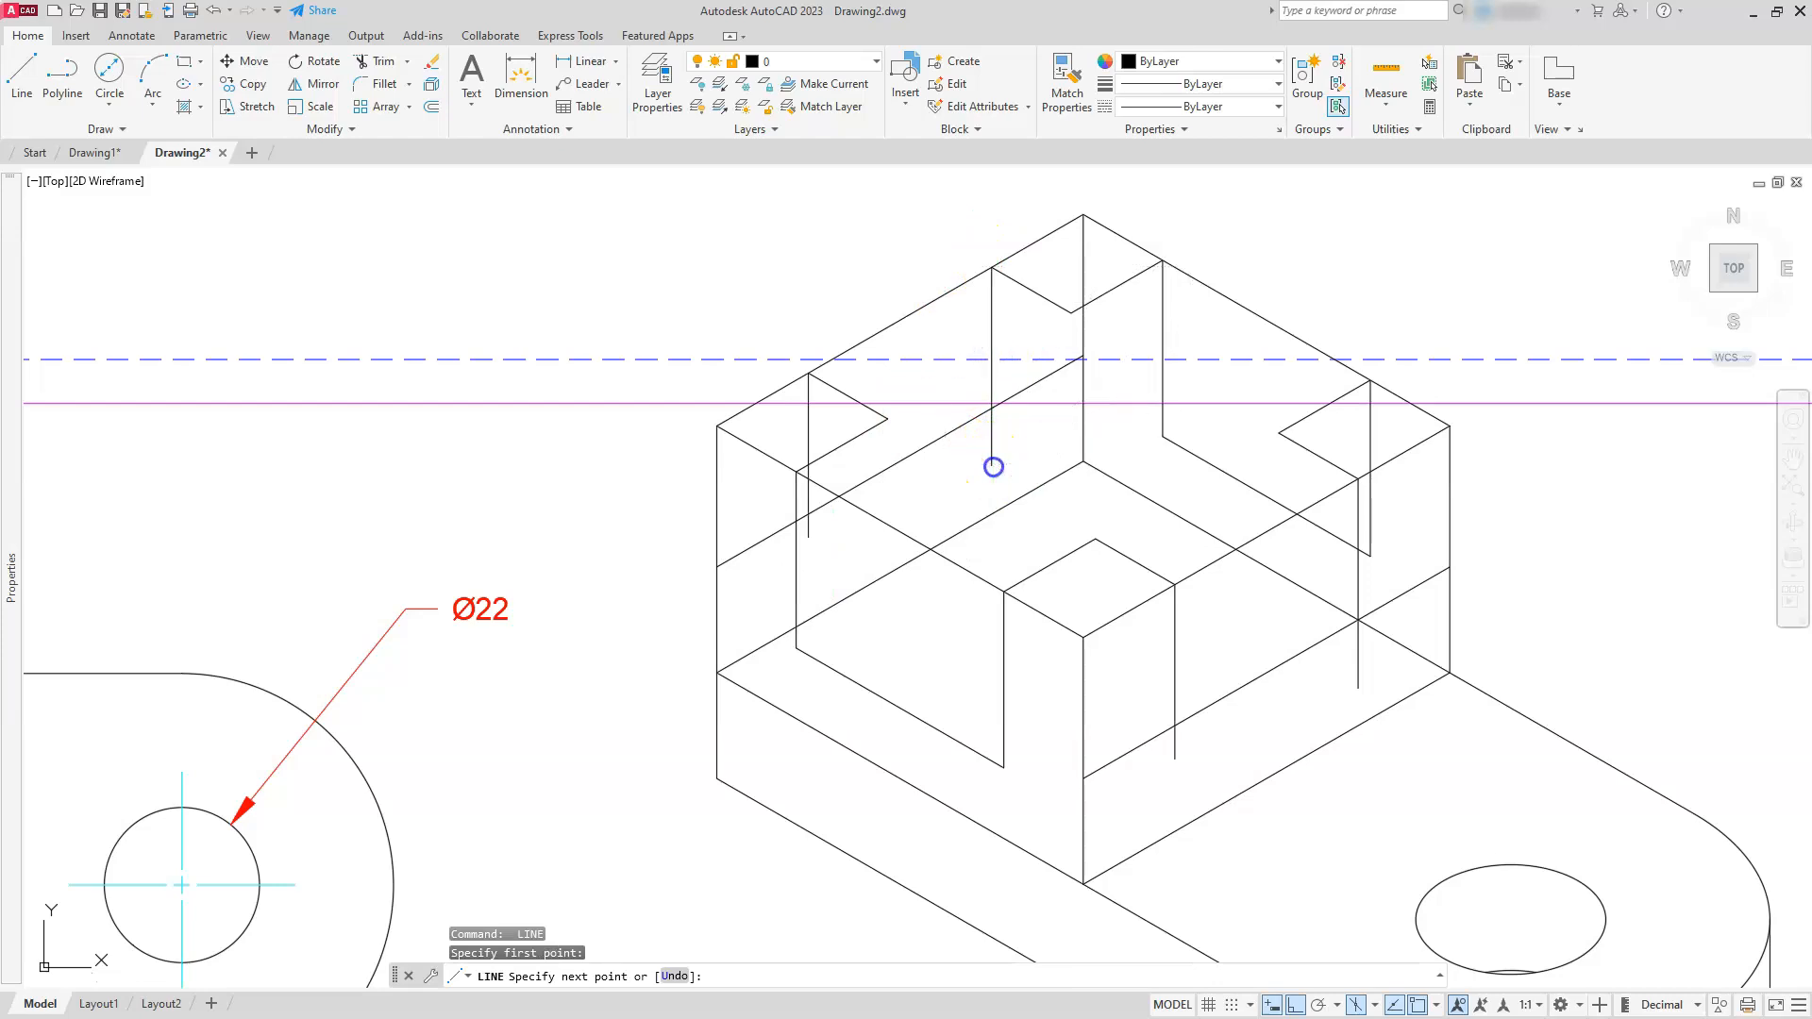
pyautogui.press('Escape')
pyautogui.press('Escape')
pyautogui.press('Escape')
pyautogui.press('Escape')
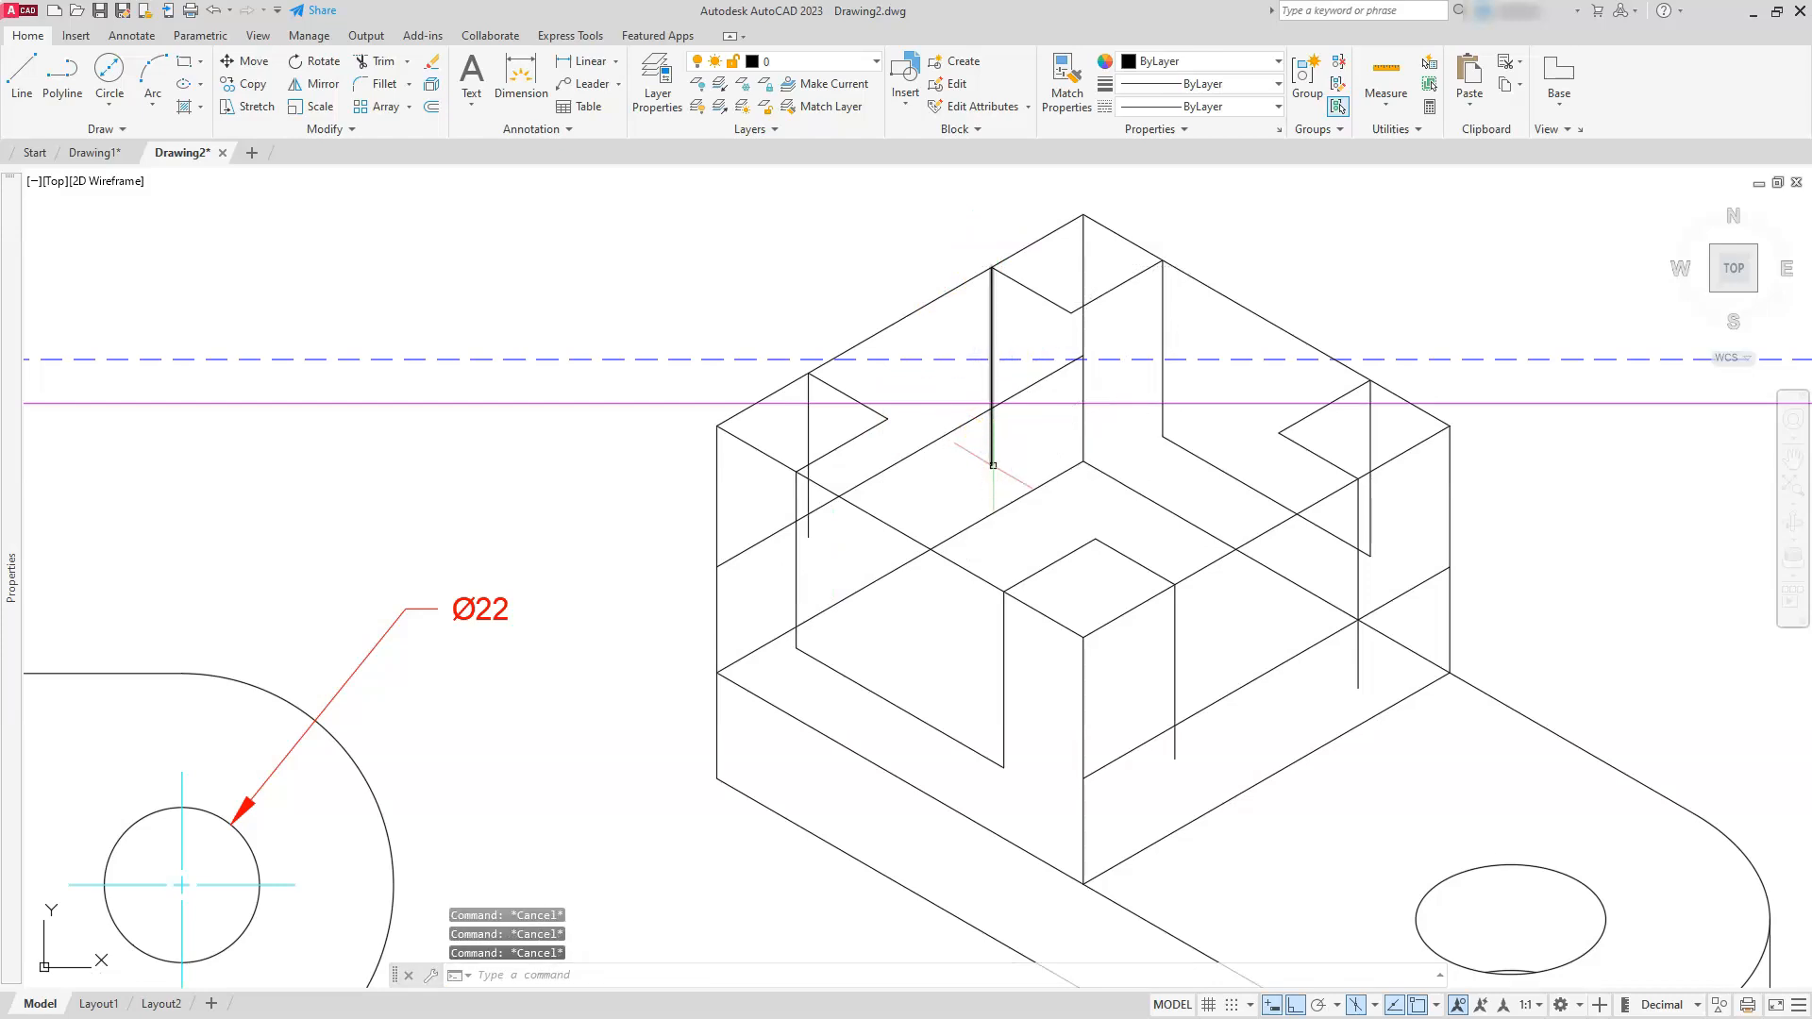
pyautogui.click(961, 635)
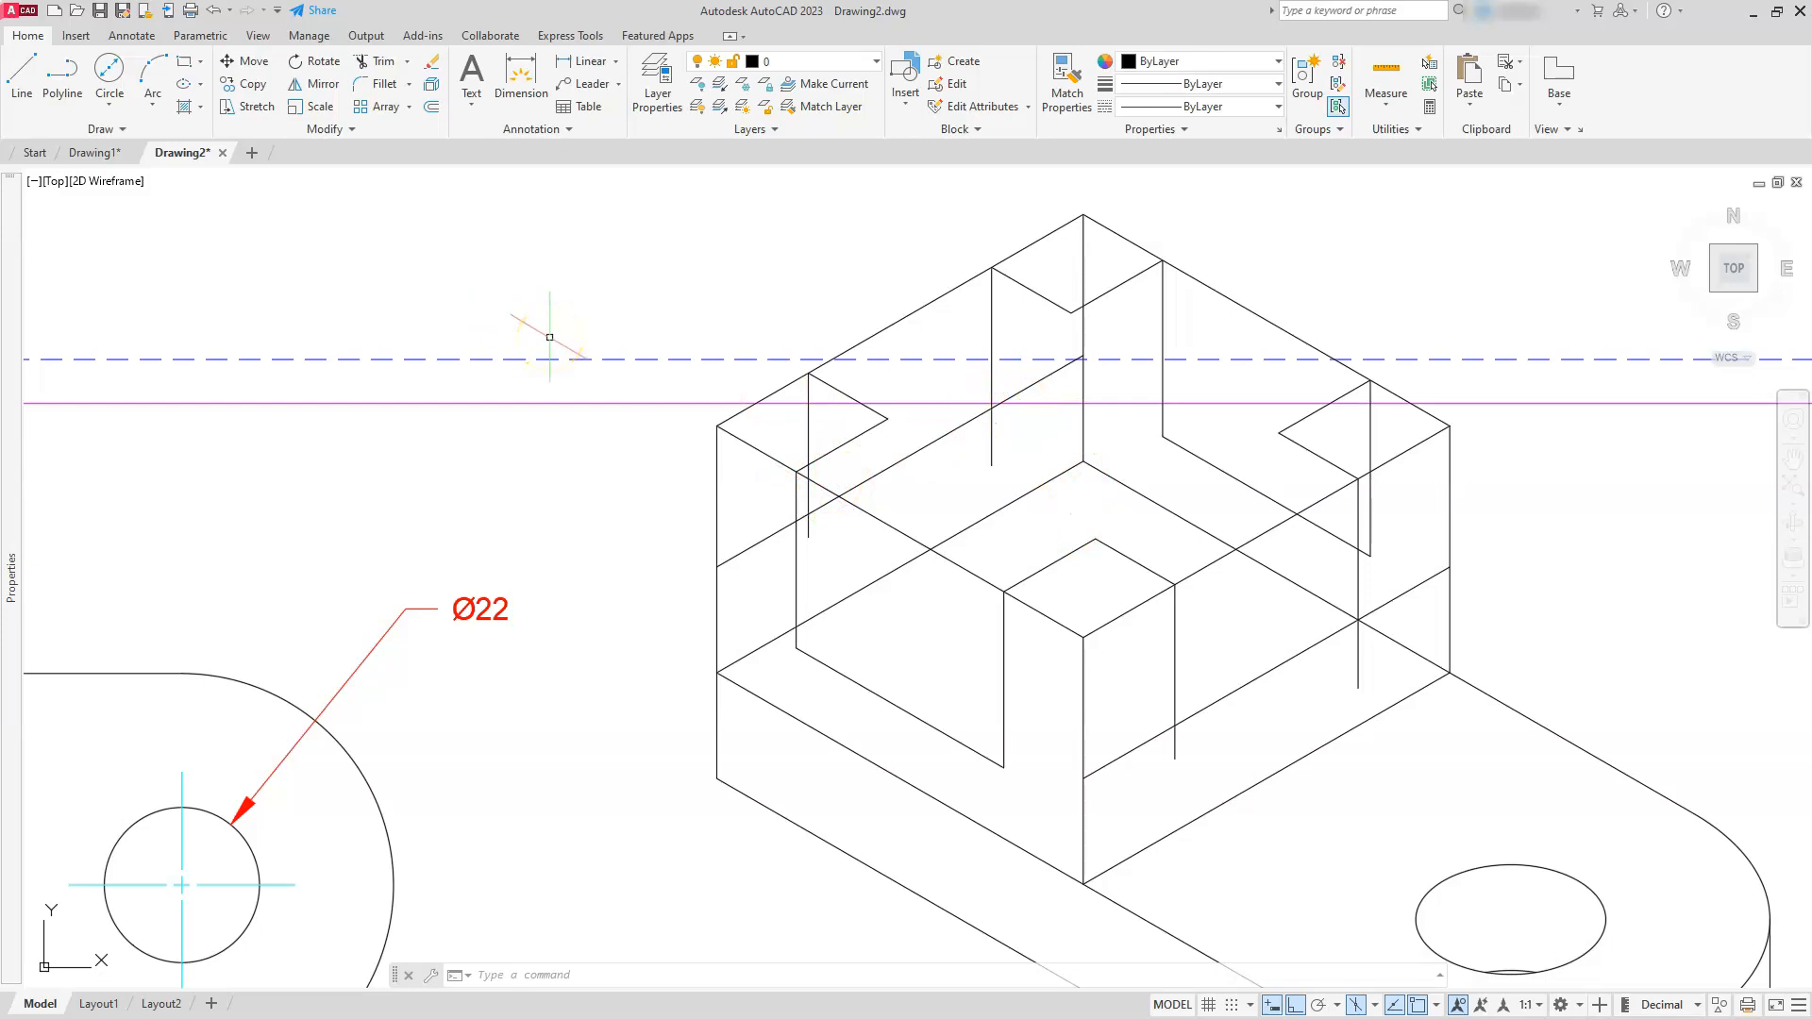
# - Move the whole isometric view to the empty area above the sheet border
pyautogui.scroll(-5, 550, 344)
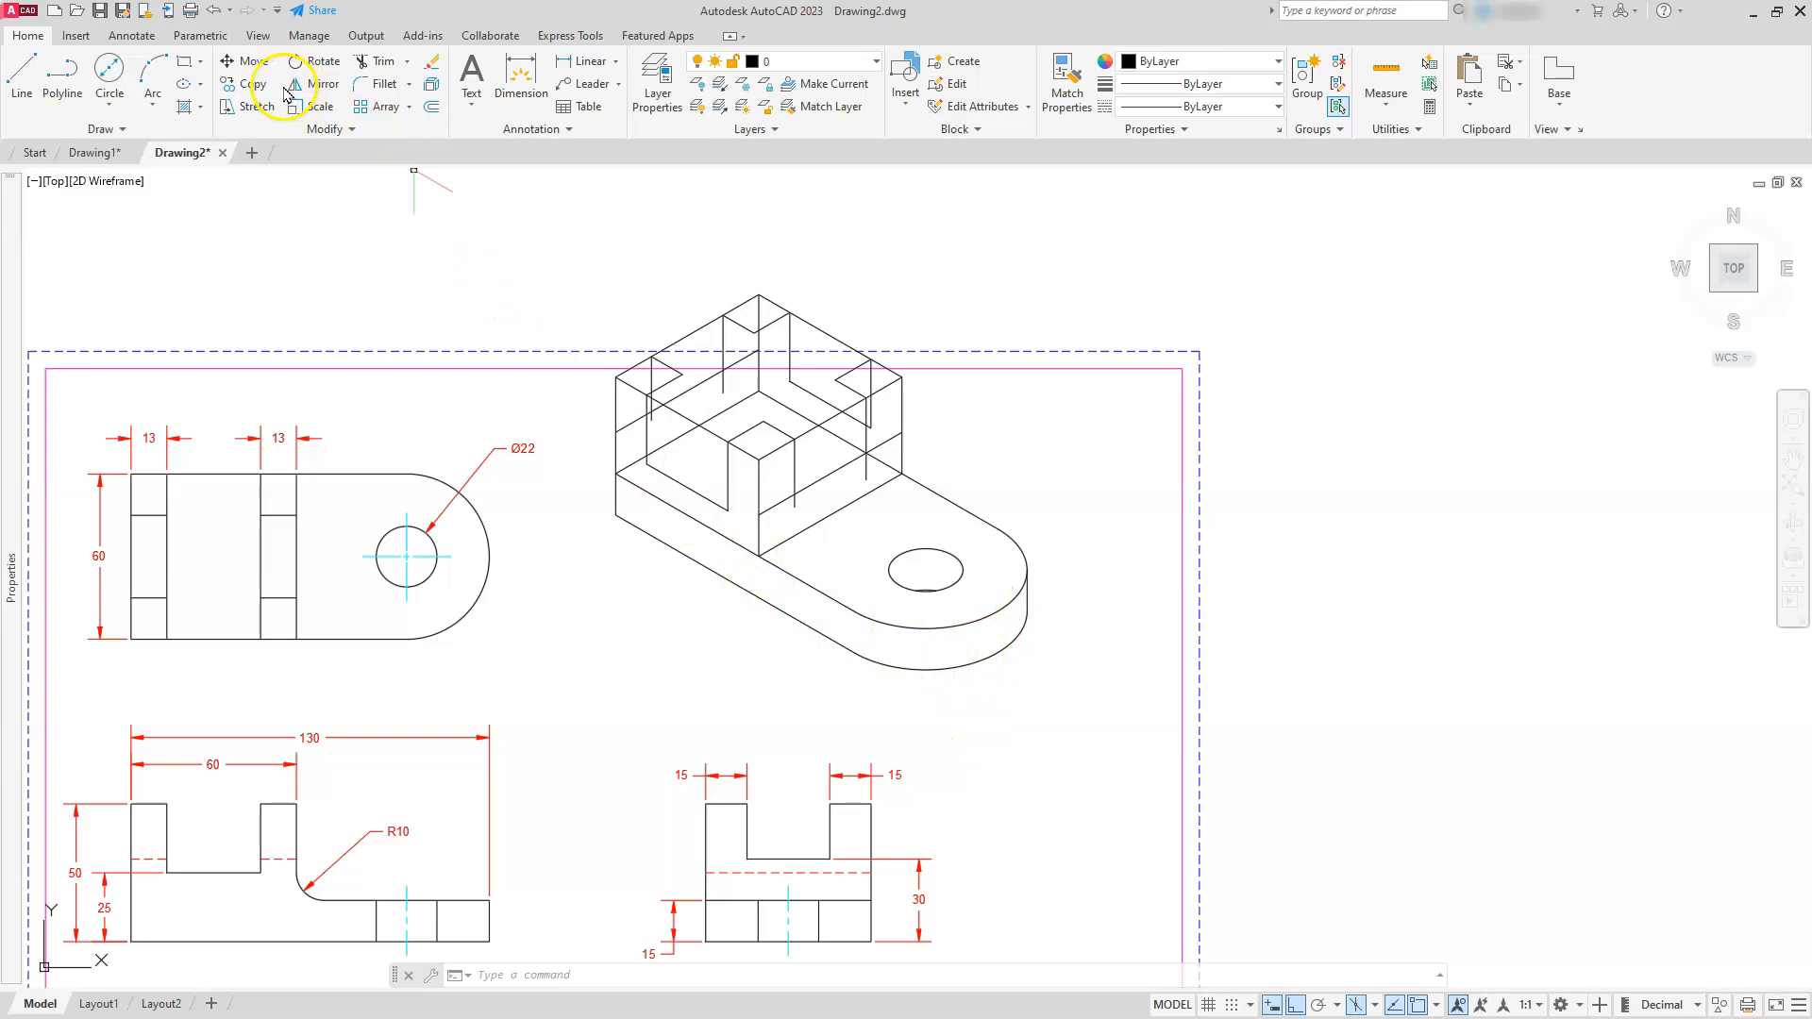
pyautogui.click(231, 64)
pyautogui.click(561, 209)
pyautogui.click(1137, 707)
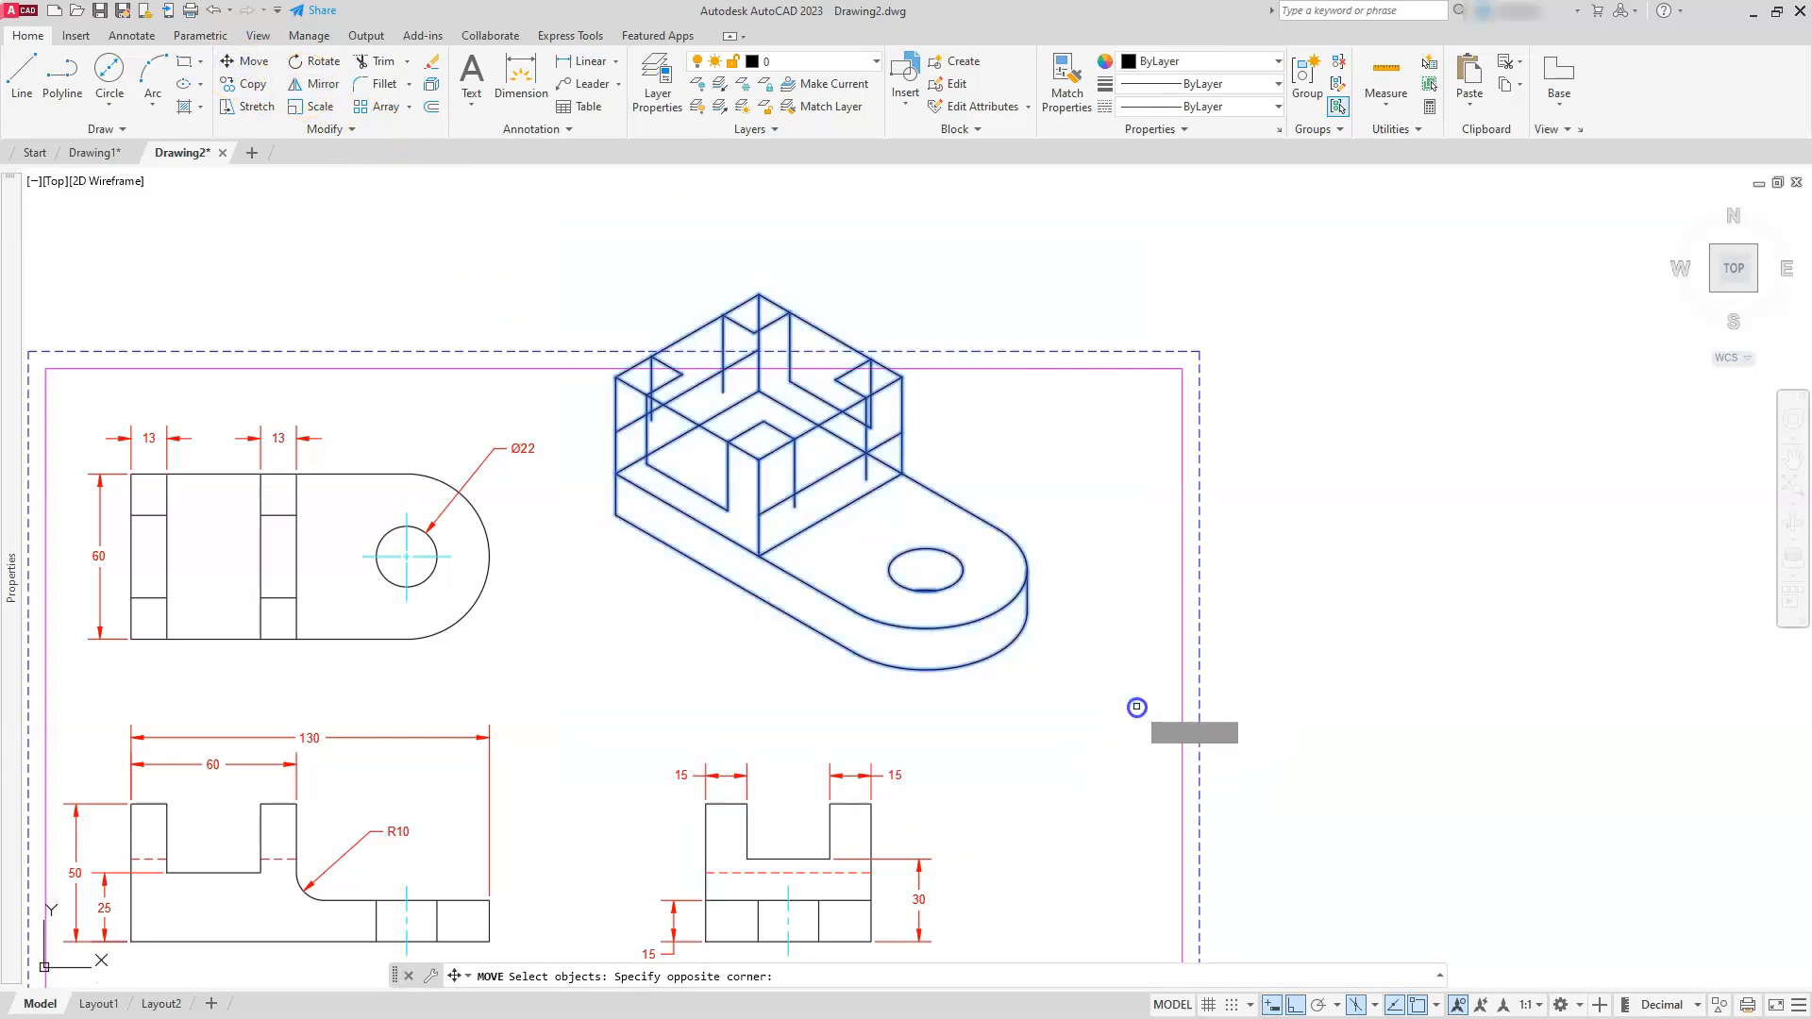
pyautogui.press('Return')
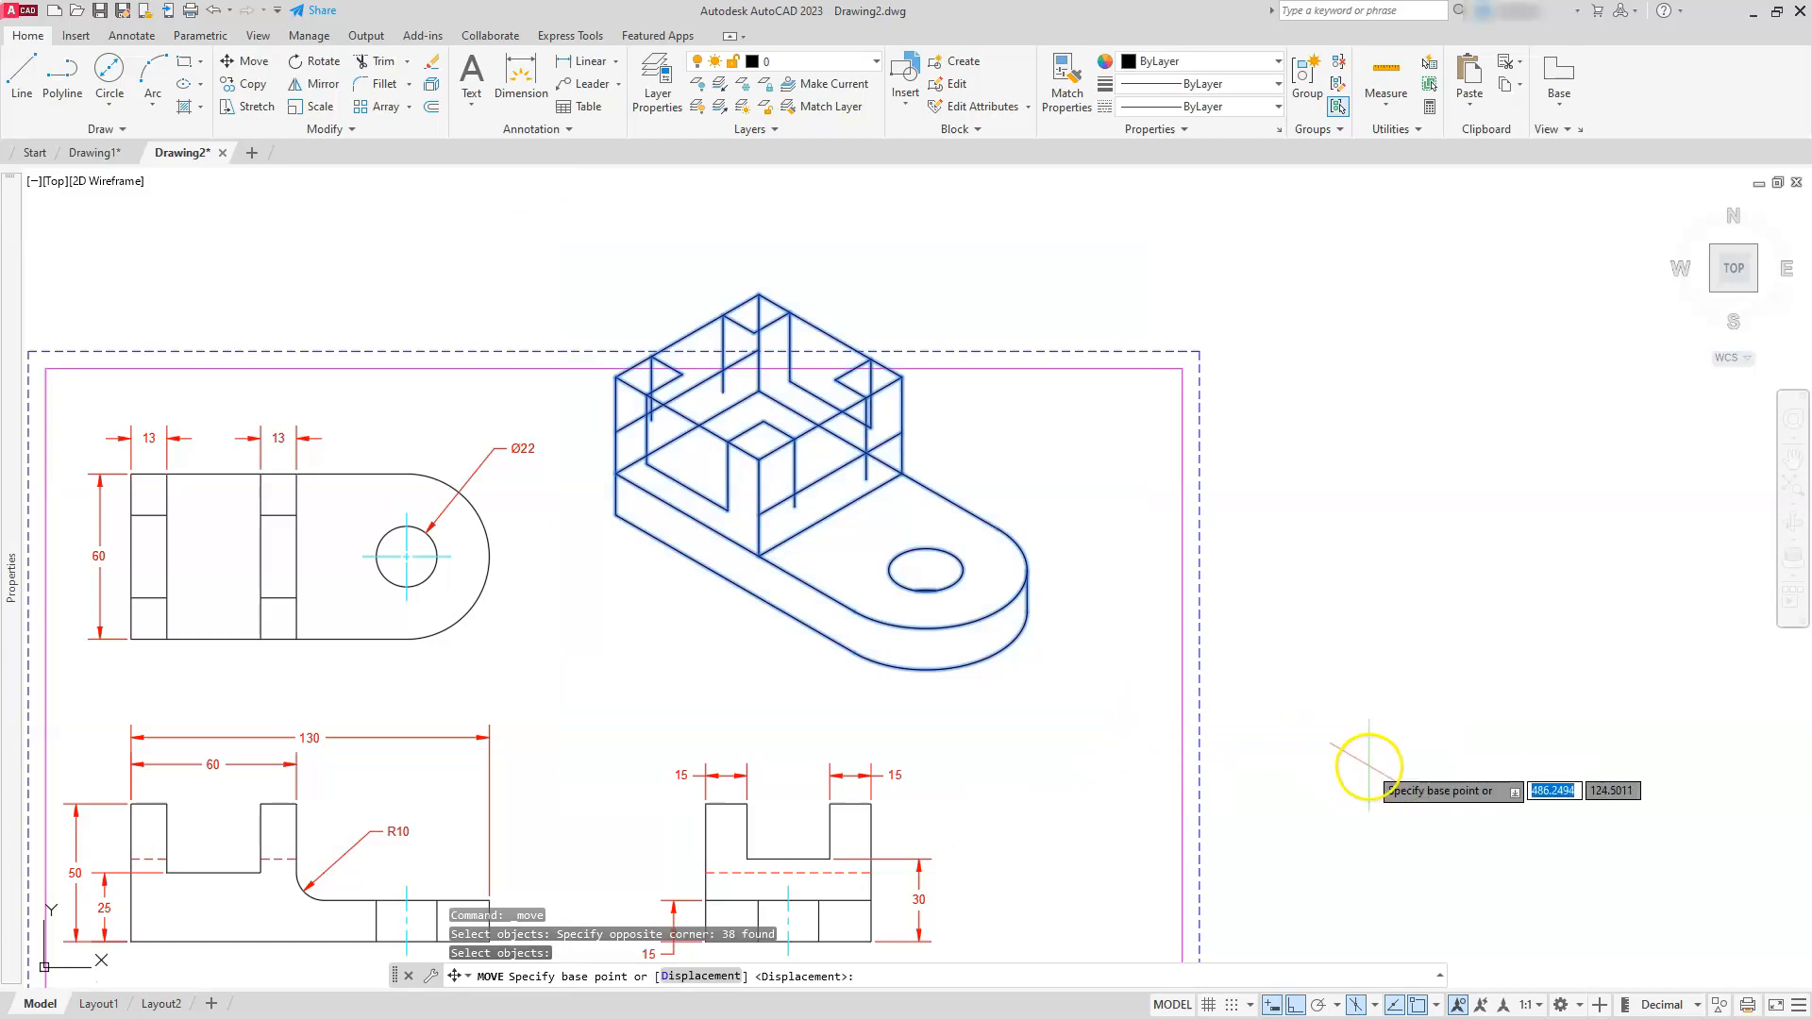
pyautogui.click(1369, 763)
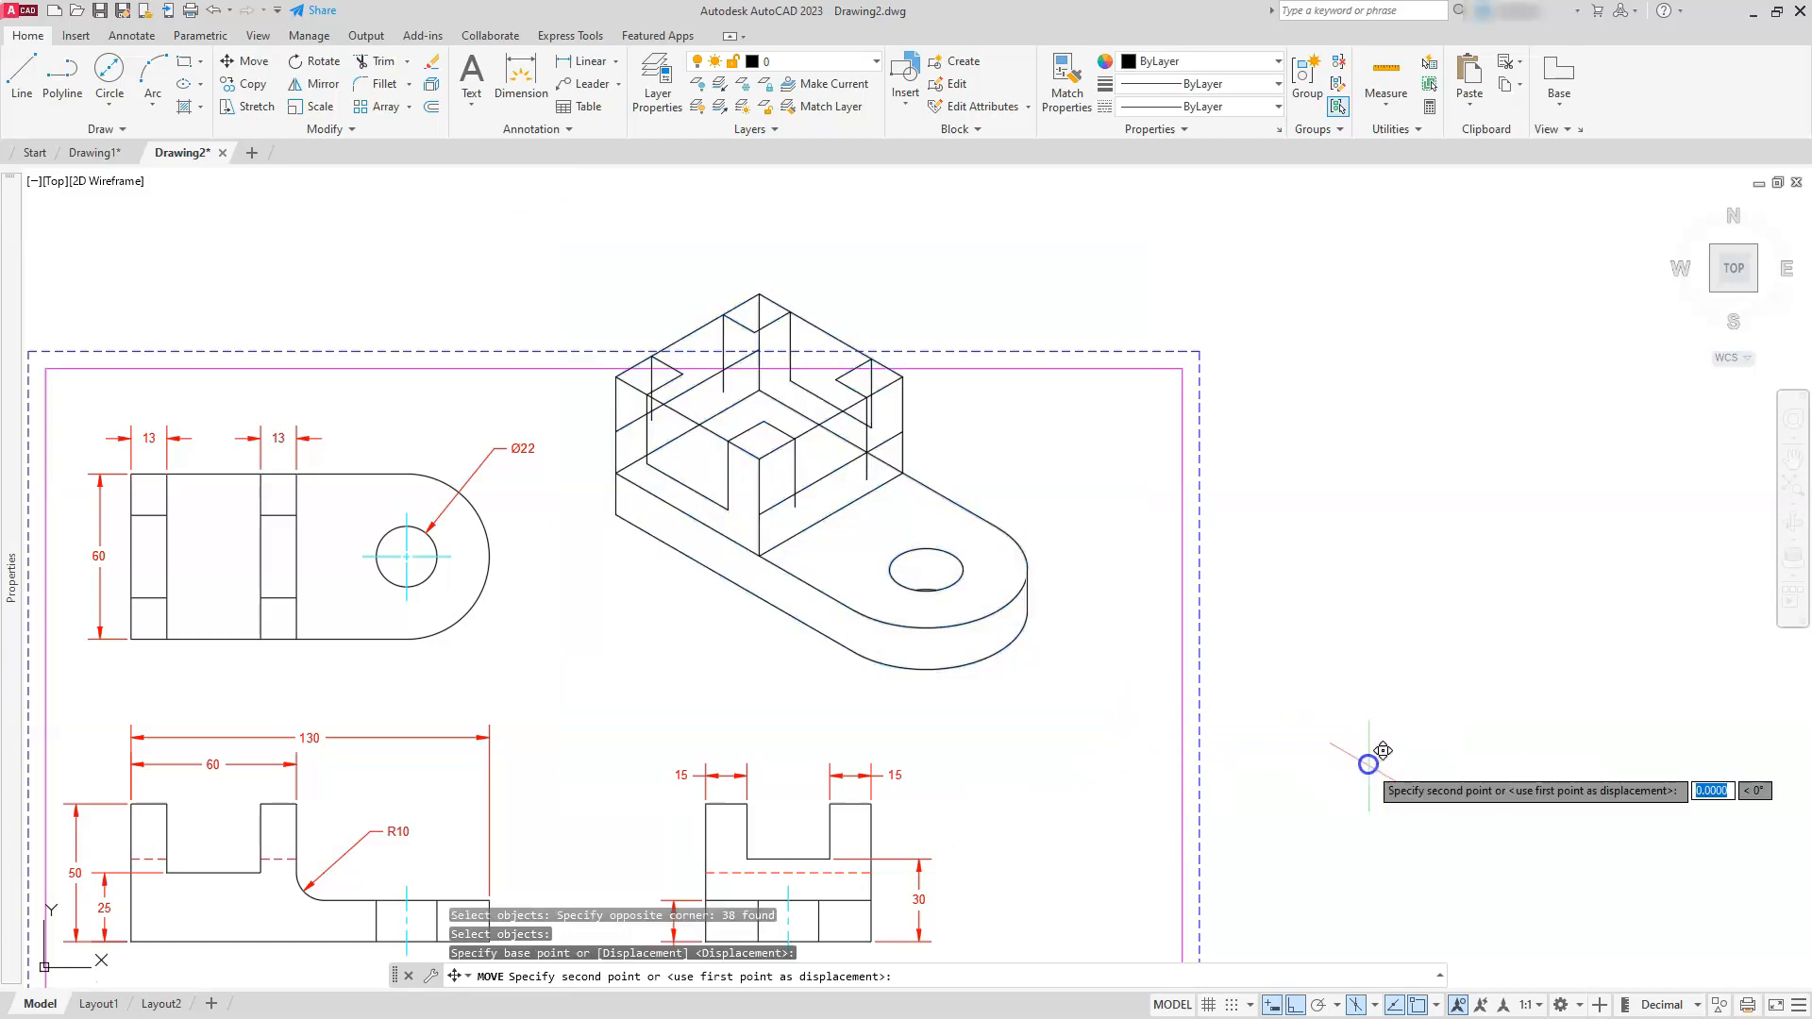
pyautogui.click(1274, 267)
pyautogui.moveTo(1305, 422); pyautogui.dragTo(1409, 855, button='middle')
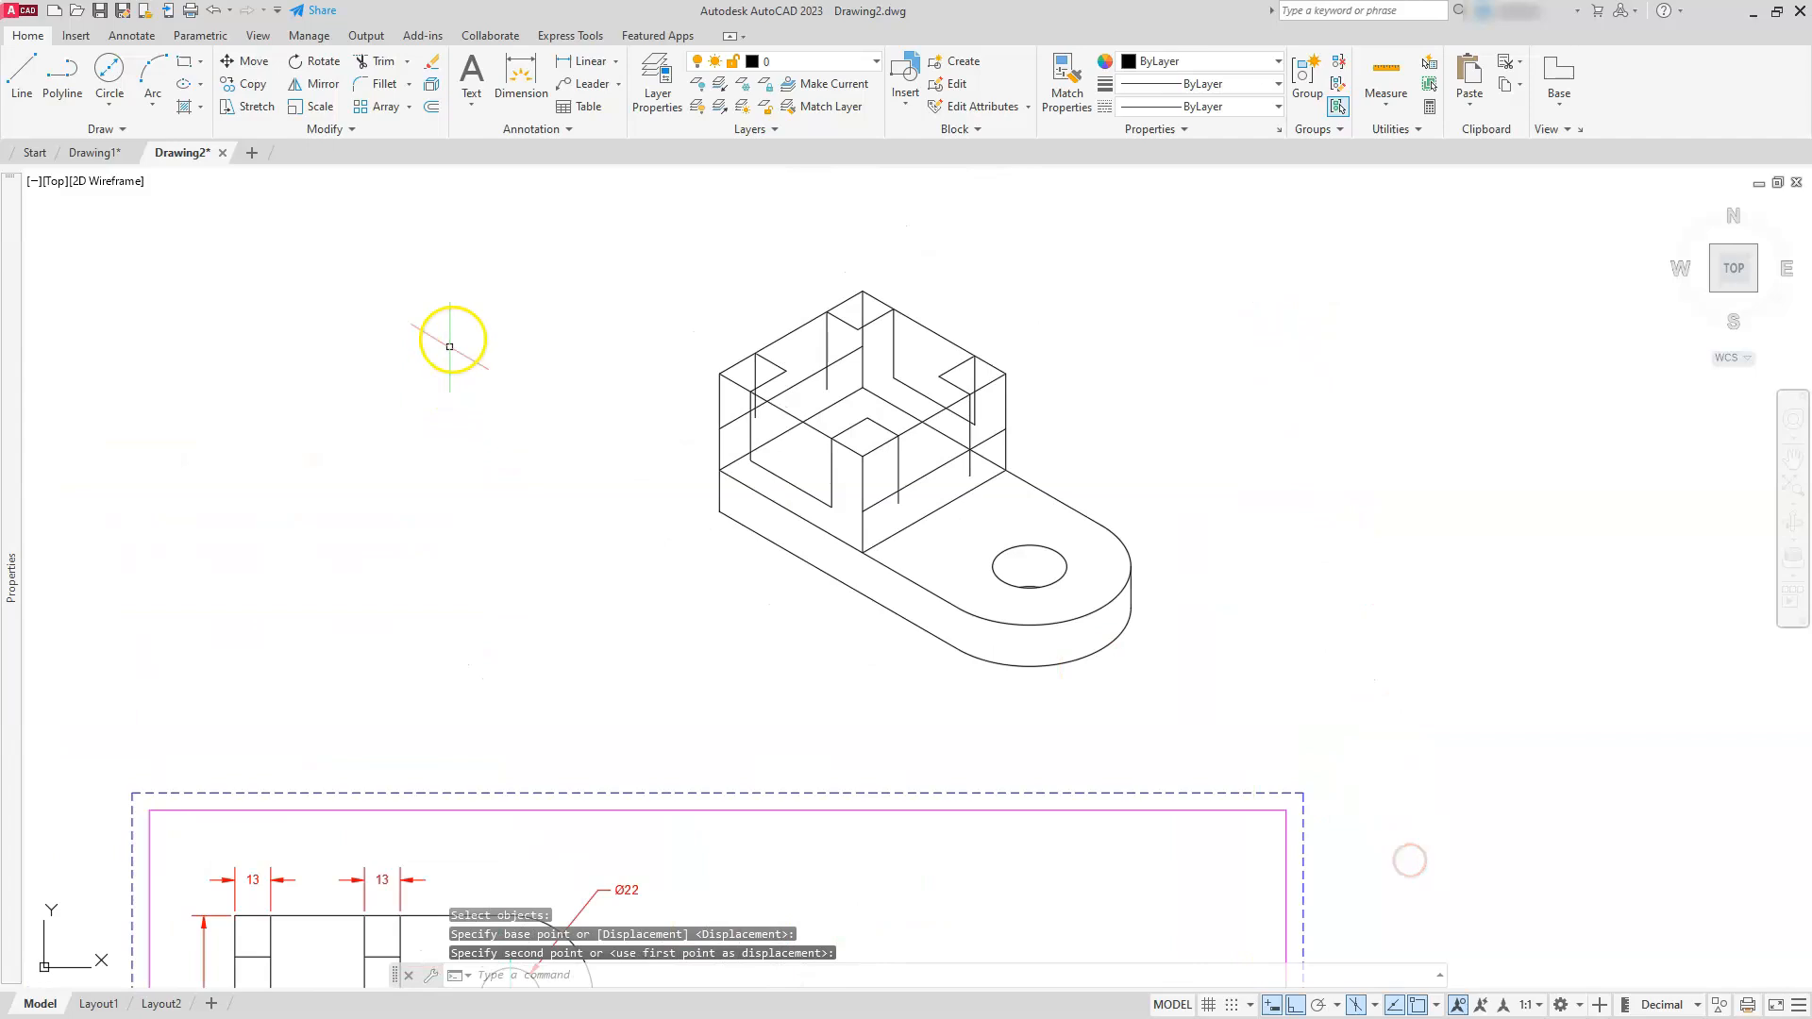
# - Trim the lowered edge copy and the overhanging verticals on the block's far end face down to the slot outline
pyautogui.scroll(3, 604, 274)
pyautogui.moveTo(1315, 748)
pyautogui.mouseDown(button='middle')
pyautogui.moveTo(1186, 627)
pyautogui.moveTo(1148, 607)
pyautogui.moveTo(1133, 622)
pyautogui.mouseUp(button='middle')
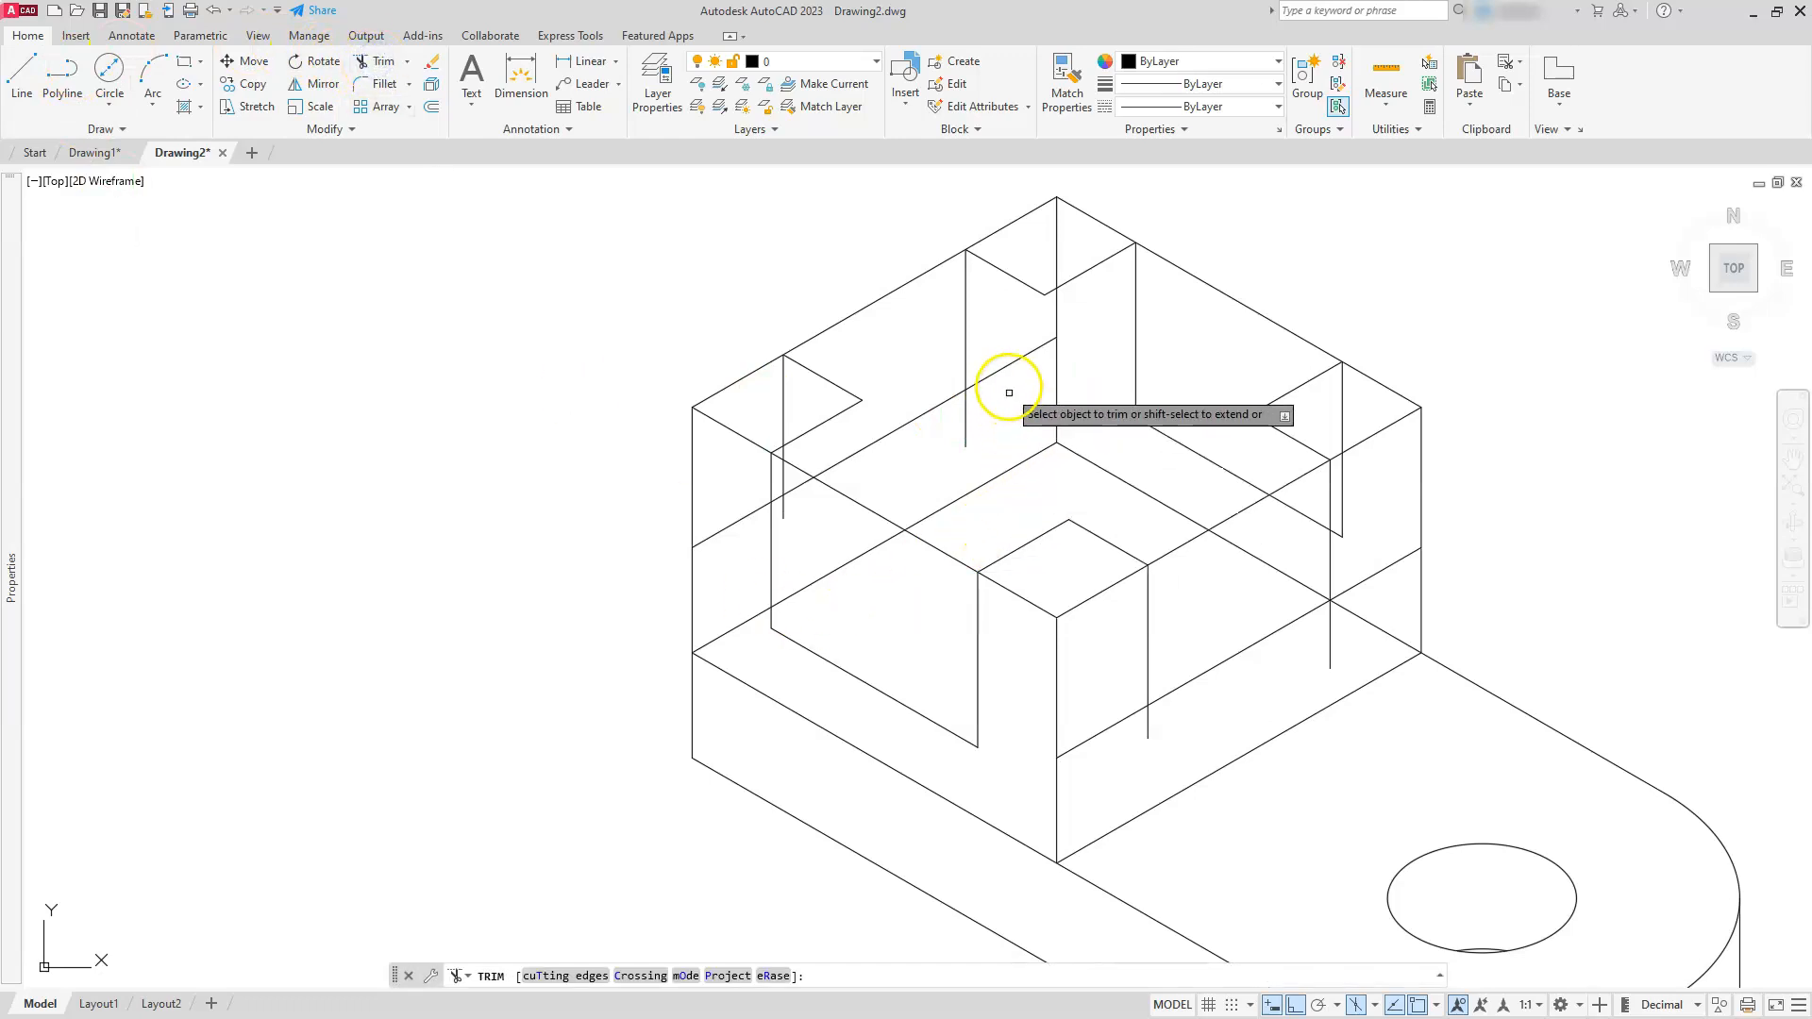
pyautogui.click(1009, 361)
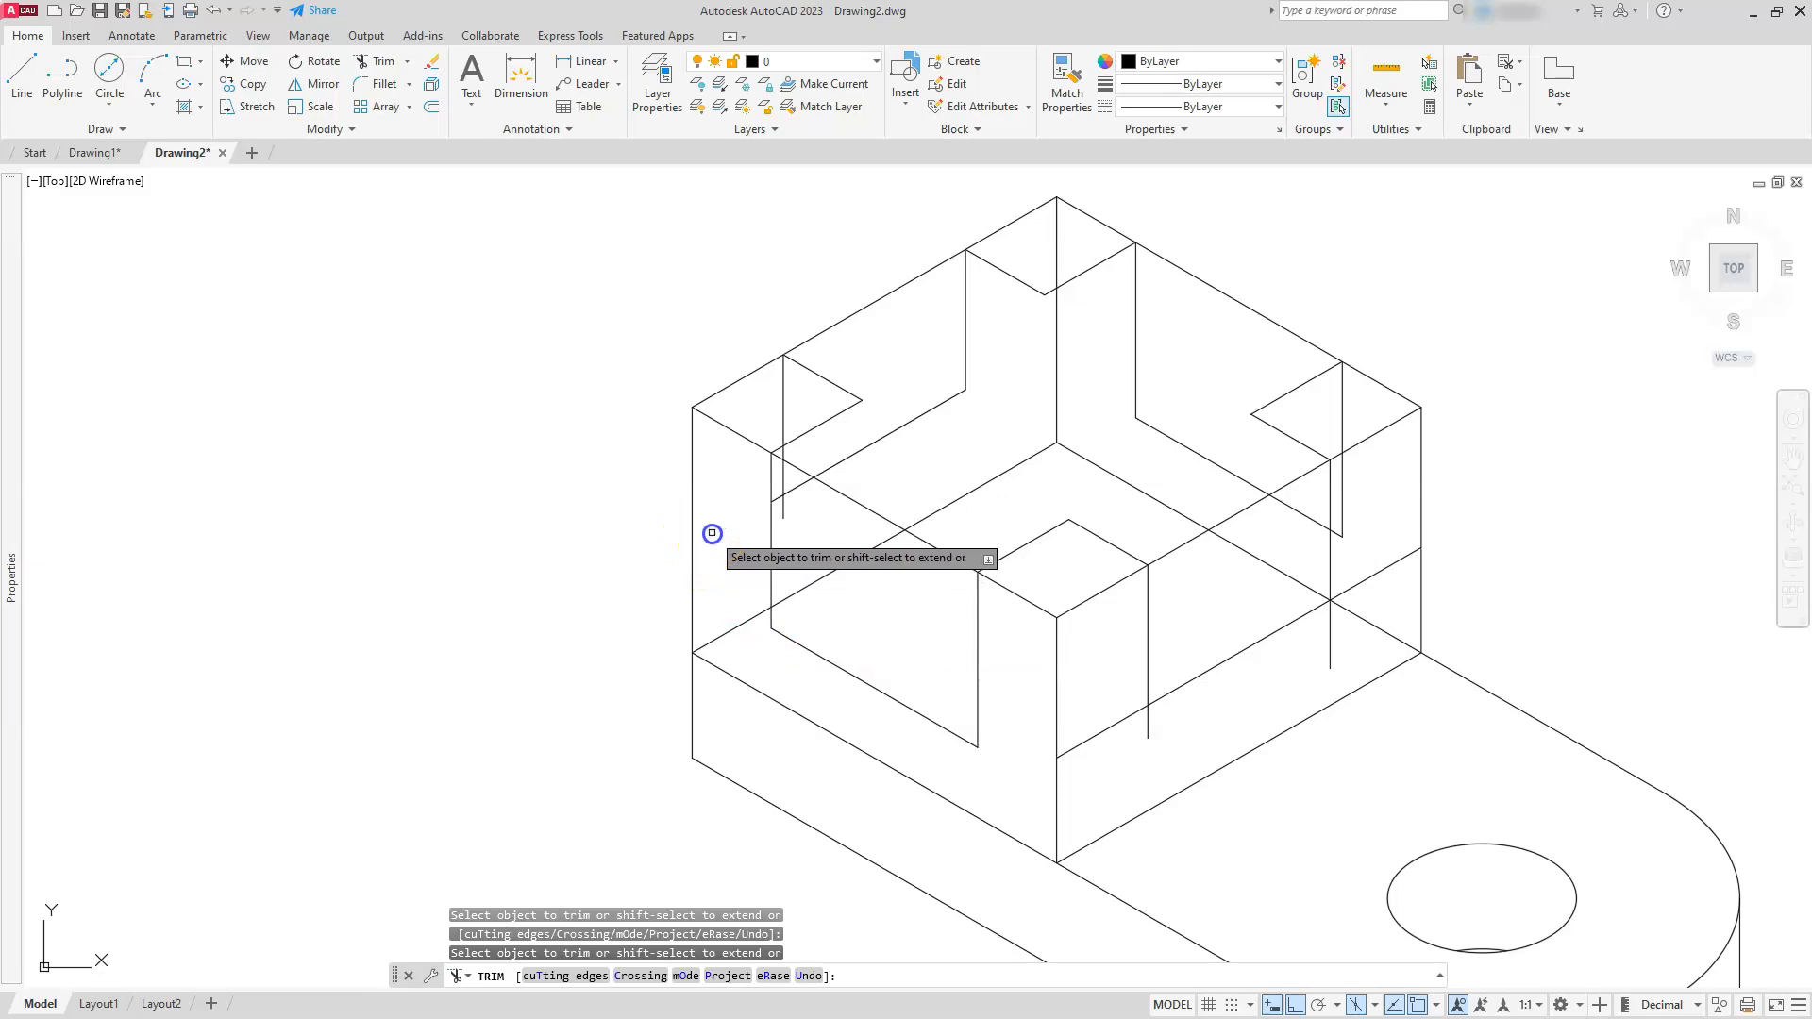
pyautogui.click(783, 516)
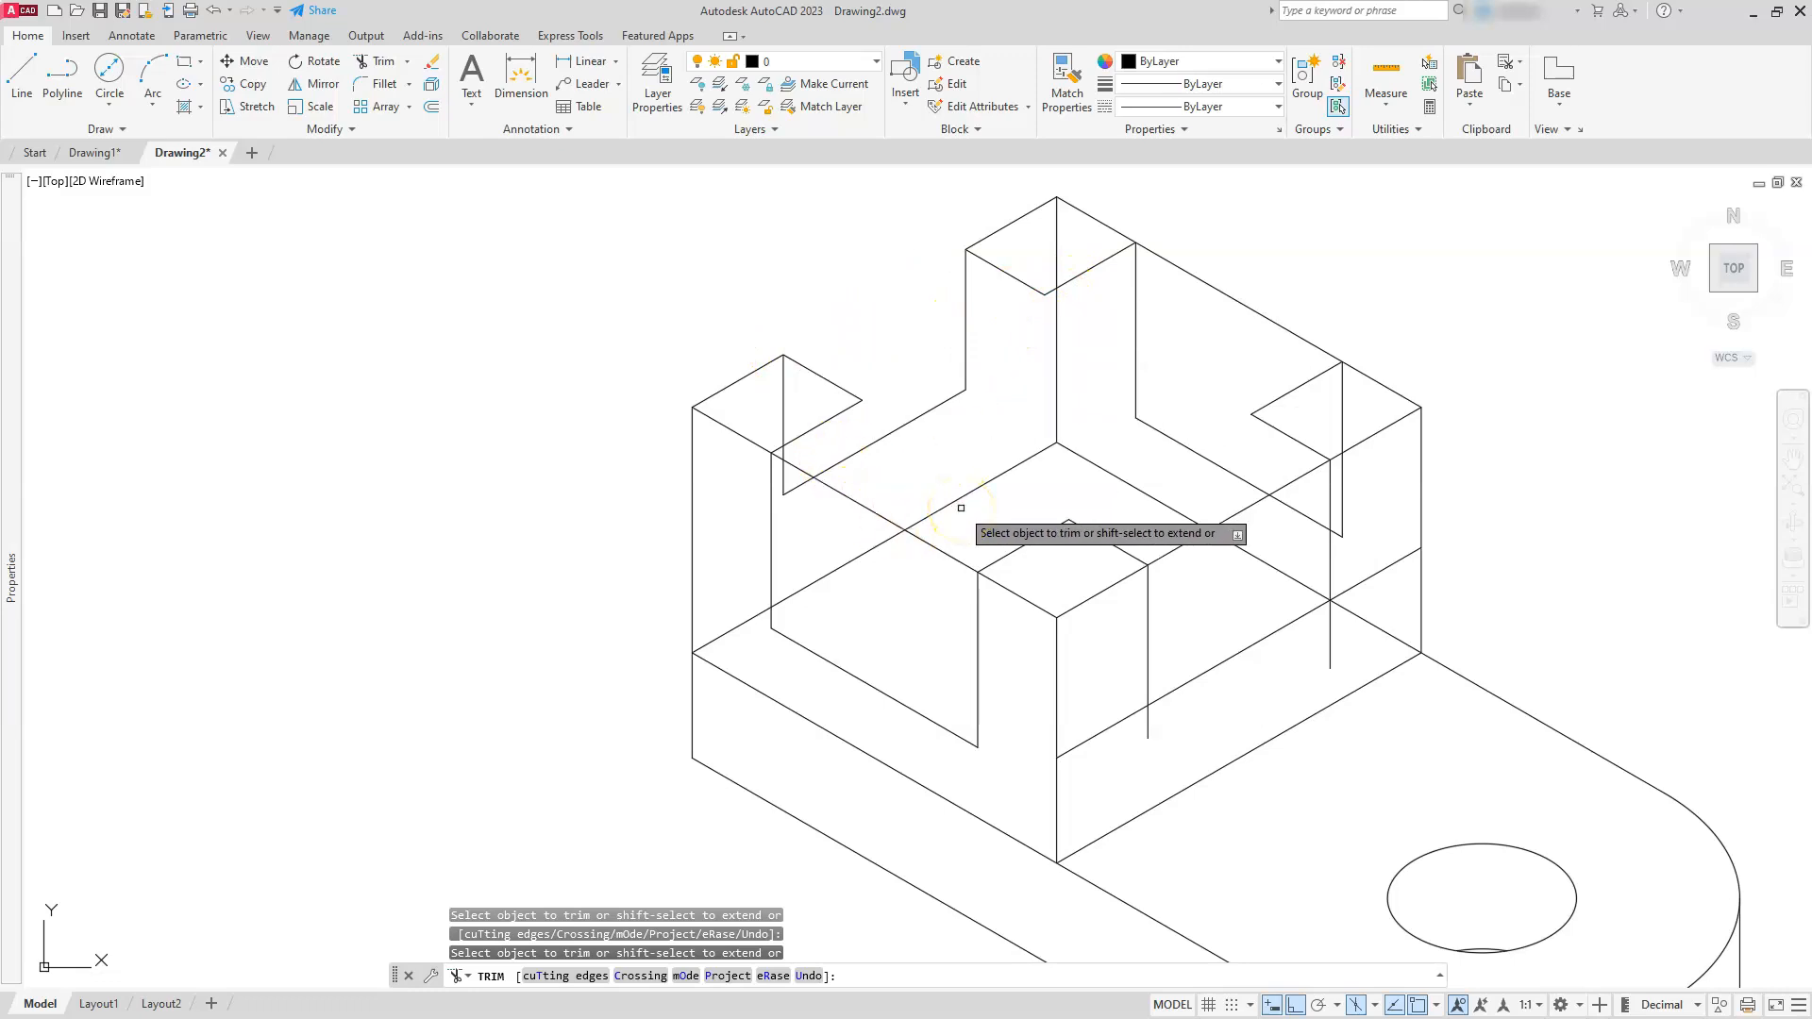
# - Trim the lowered edge copy and the overhanging verticals on the hole-side end face down to the slot outline
pyautogui.click(1390, 567)
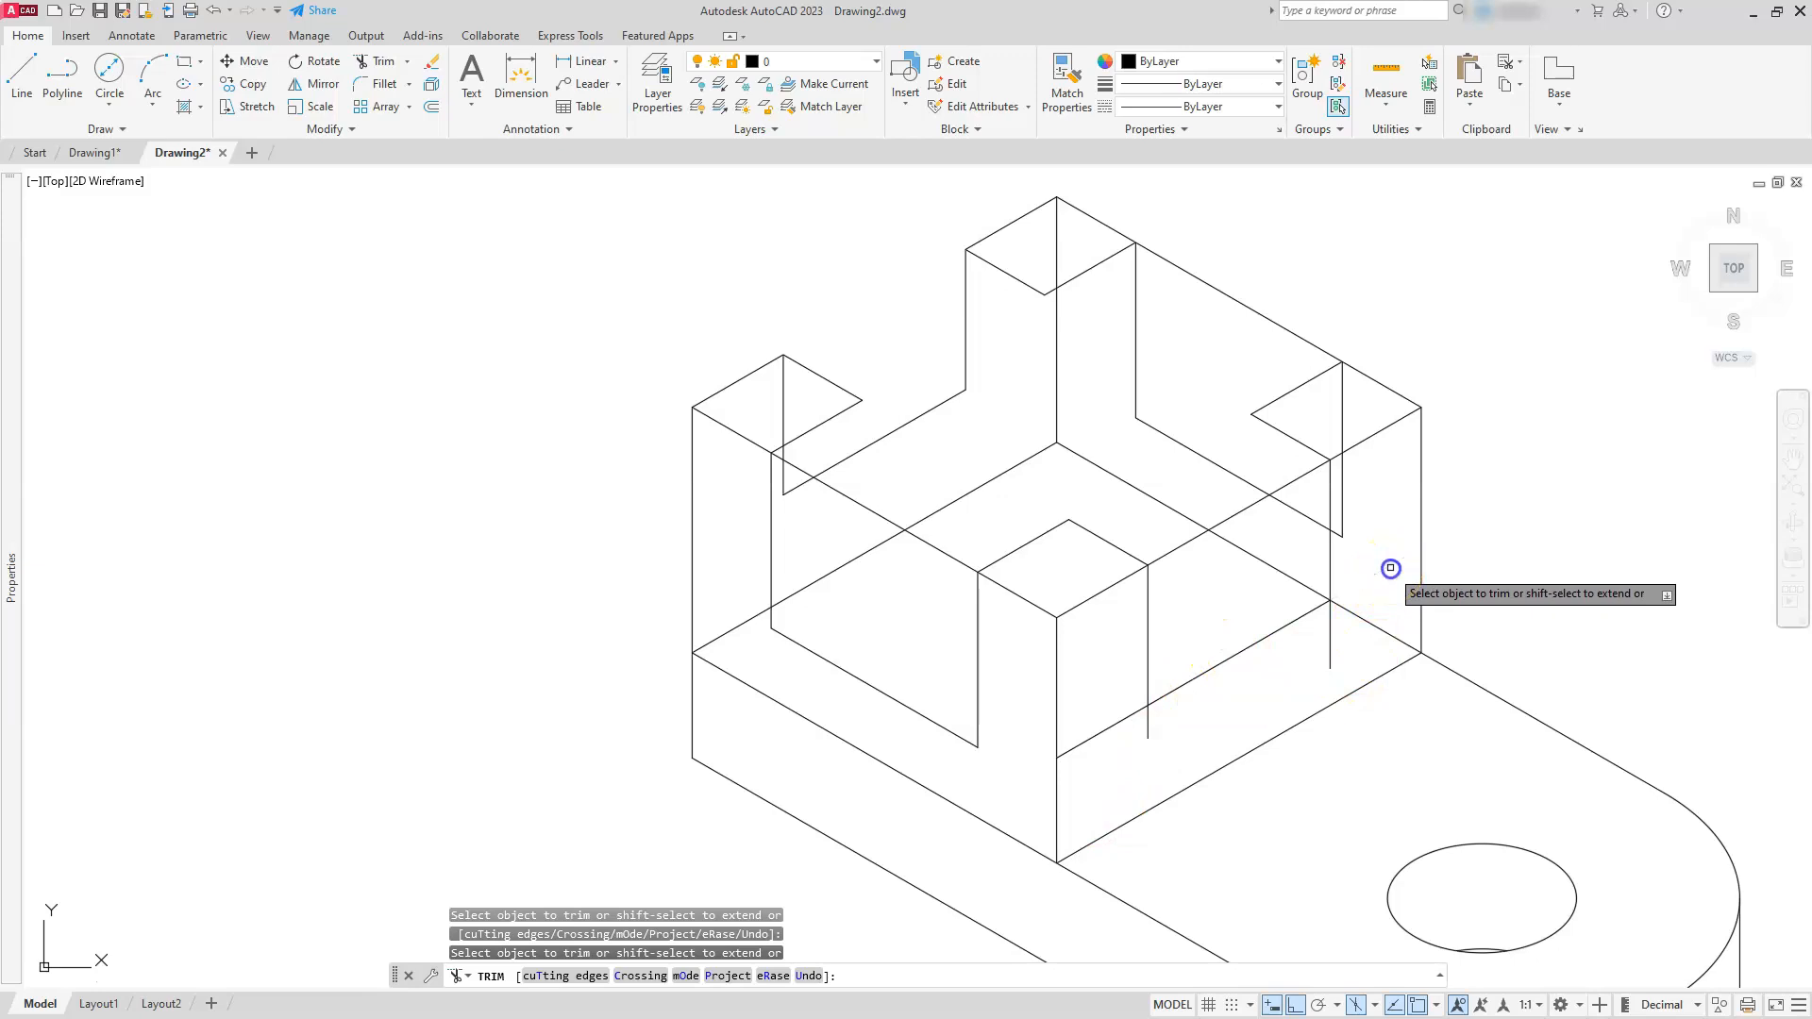
pyautogui.click(1333, 643)
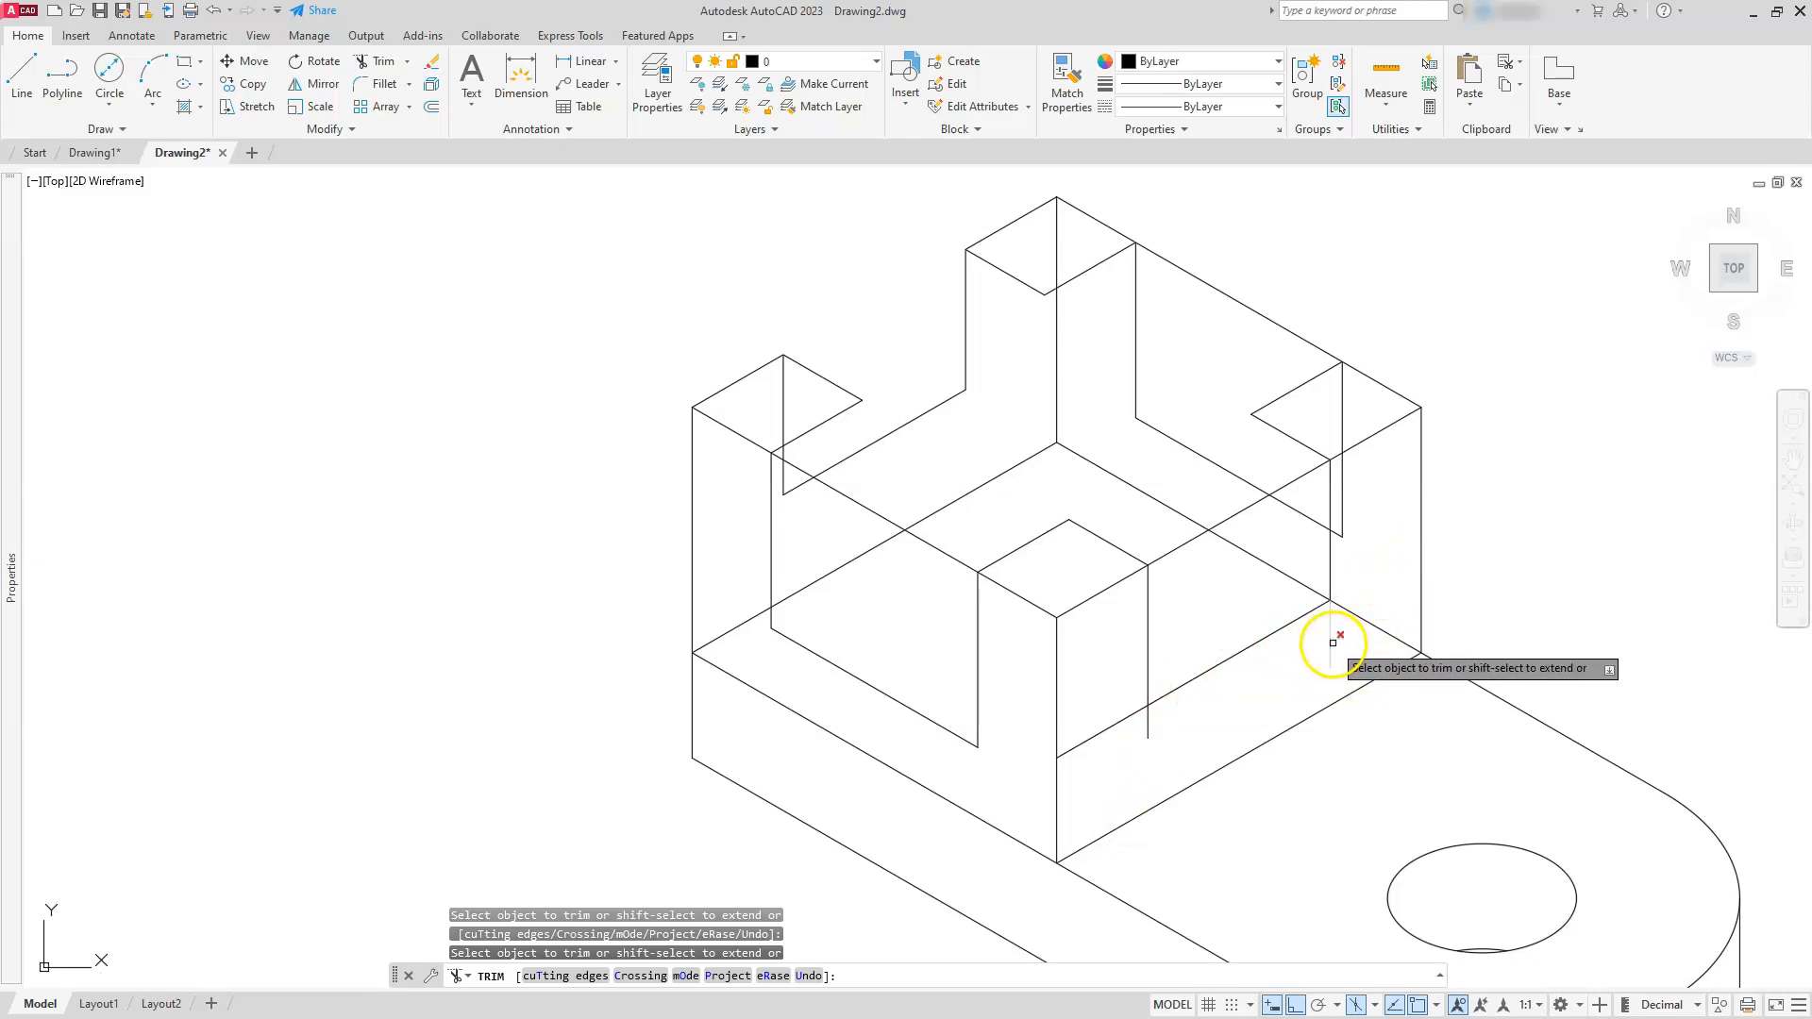
pyautogui.click(1125, 715)
# - Trim away the block's remaining top edges across the slot openings between the corner posts
pyautogui.click(1195, 550)
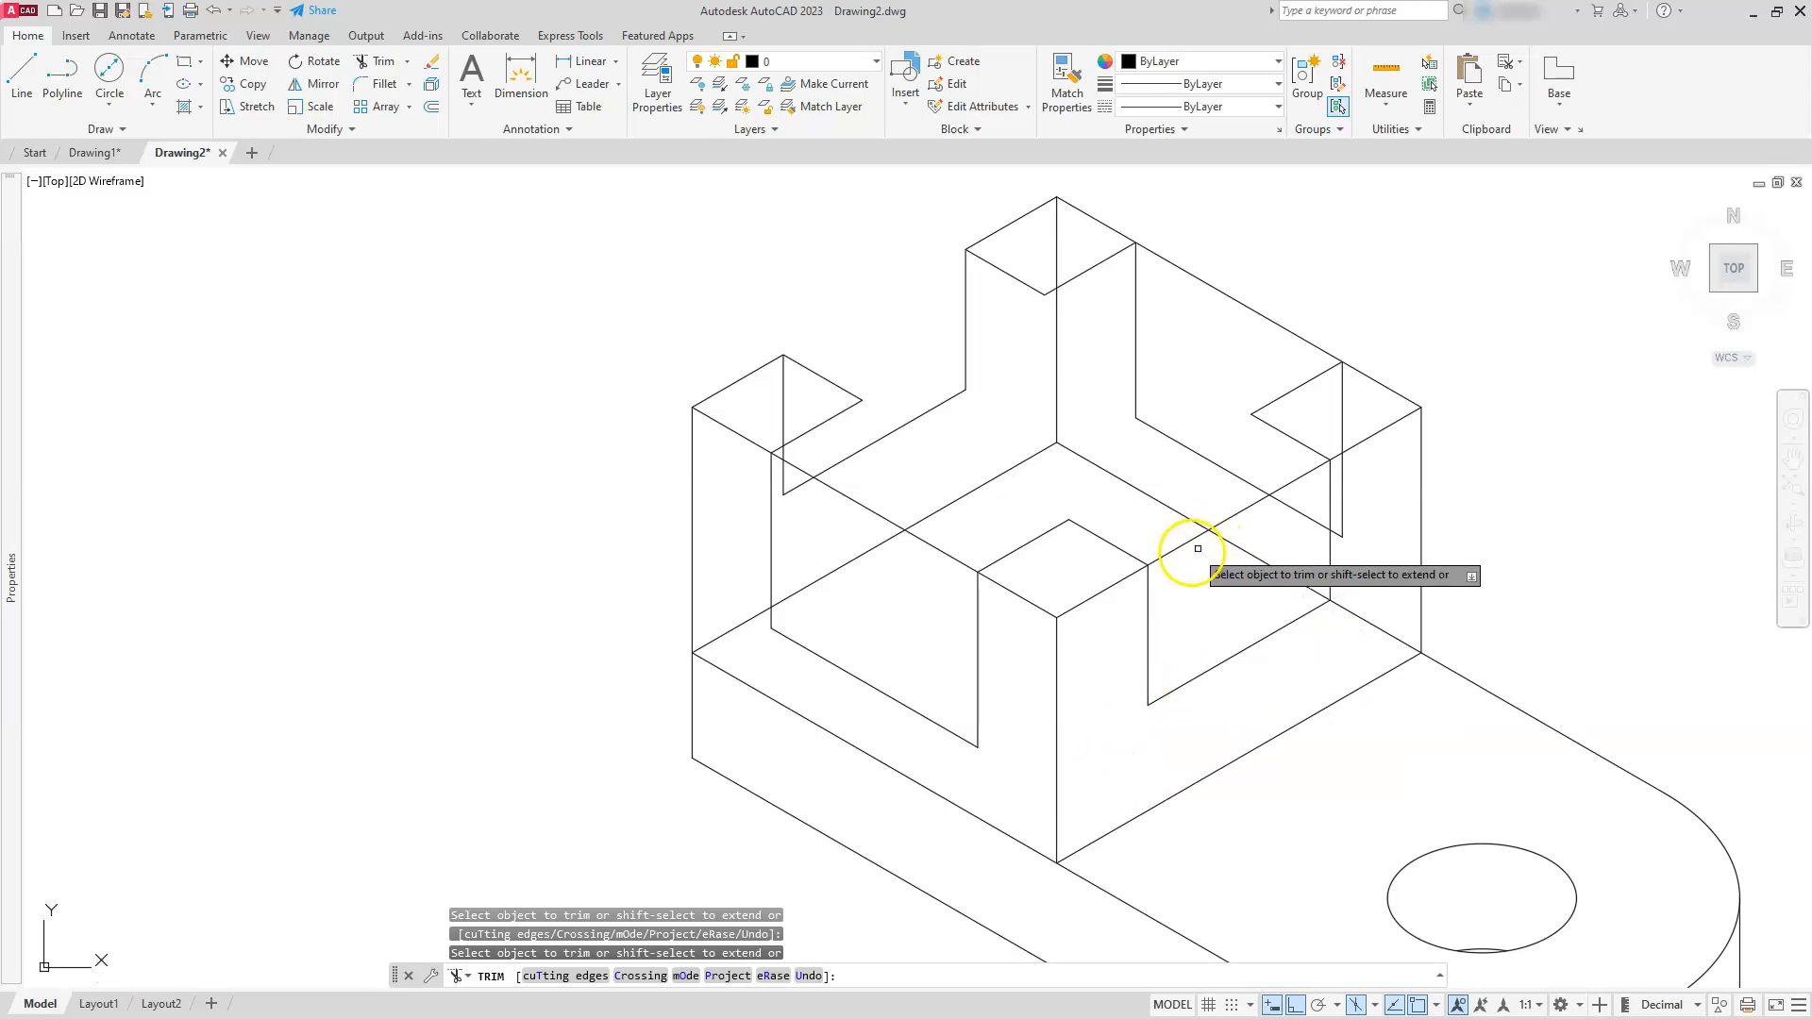
pyautogui.click(1238, 517)
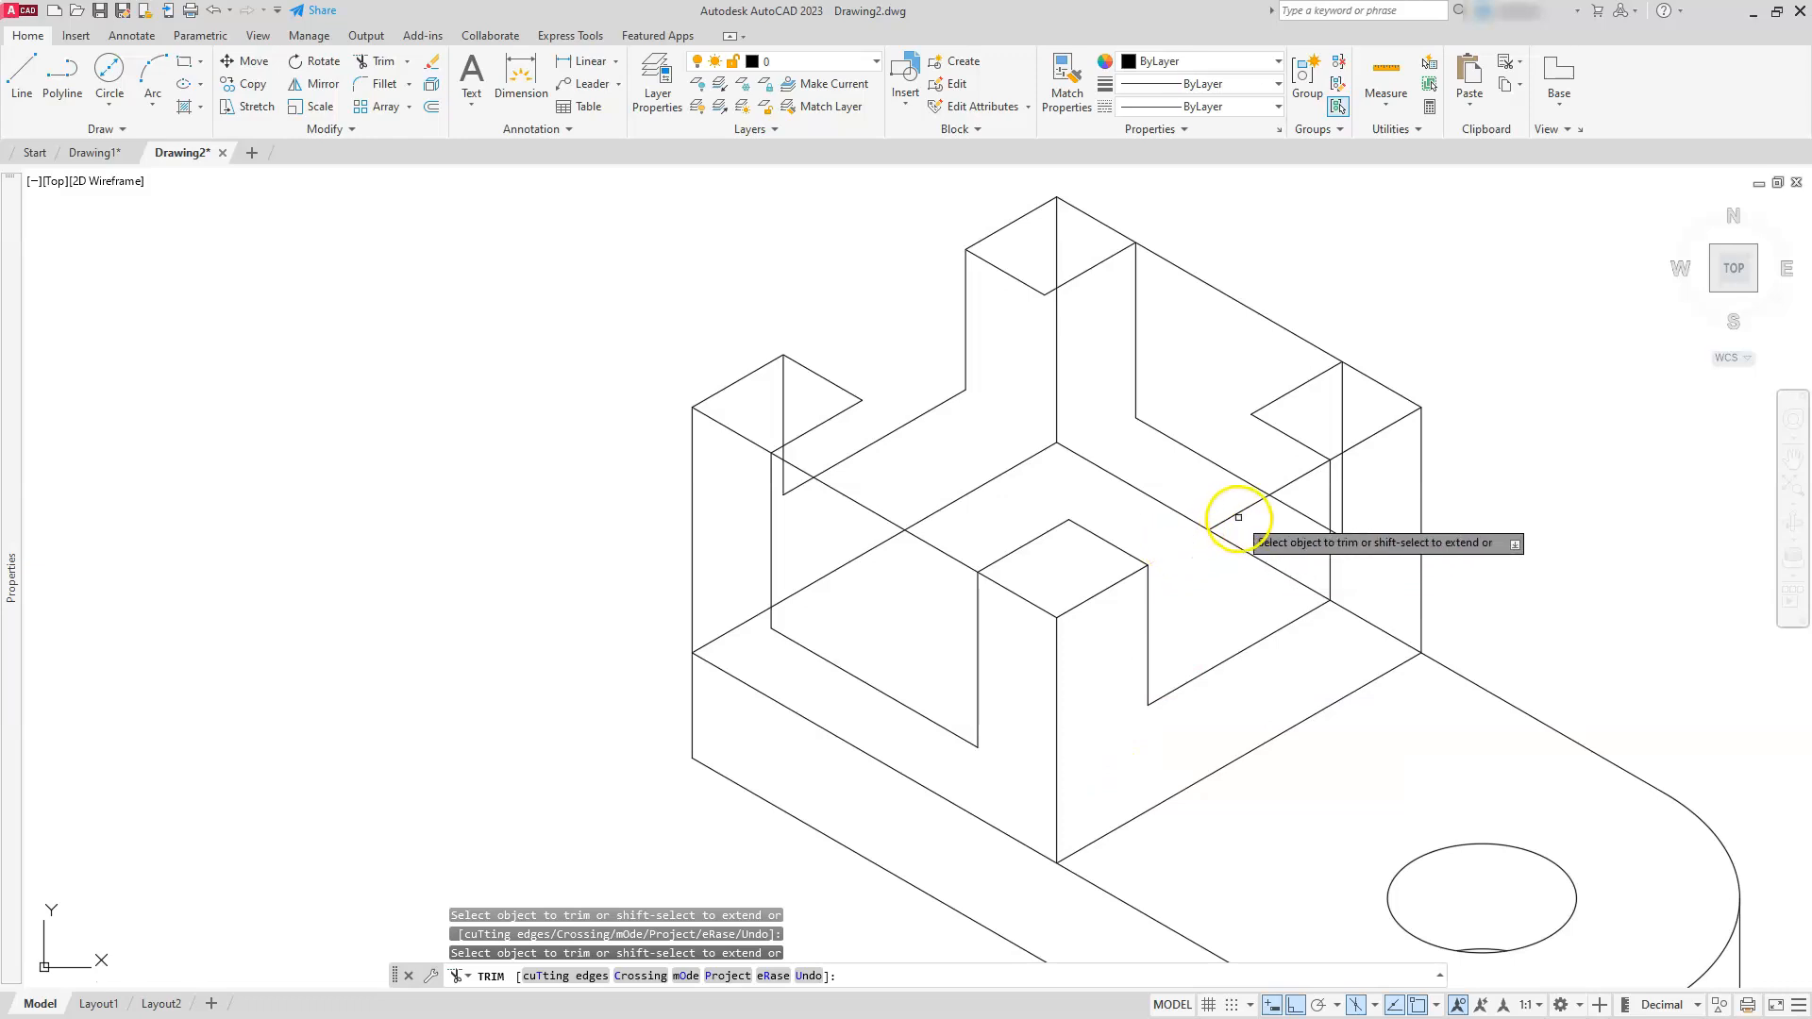
pyautogui.click(1290, 487)
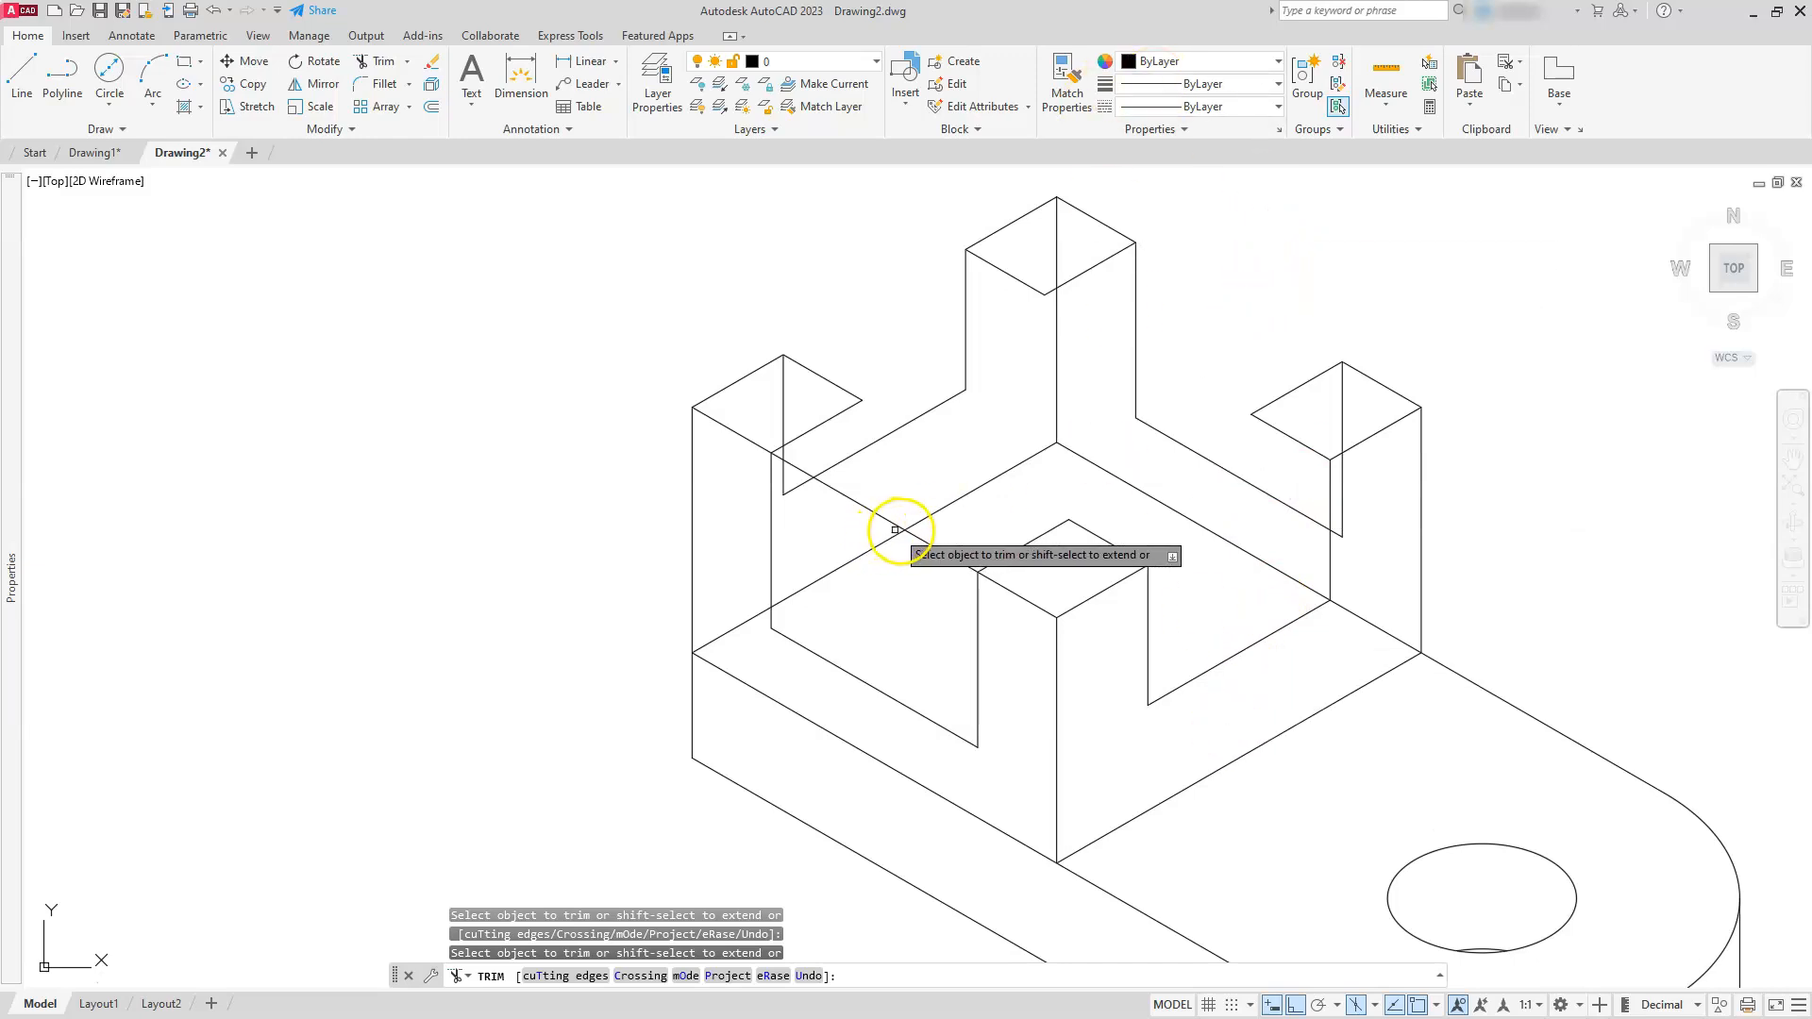
pyautogui.click(946, 556)
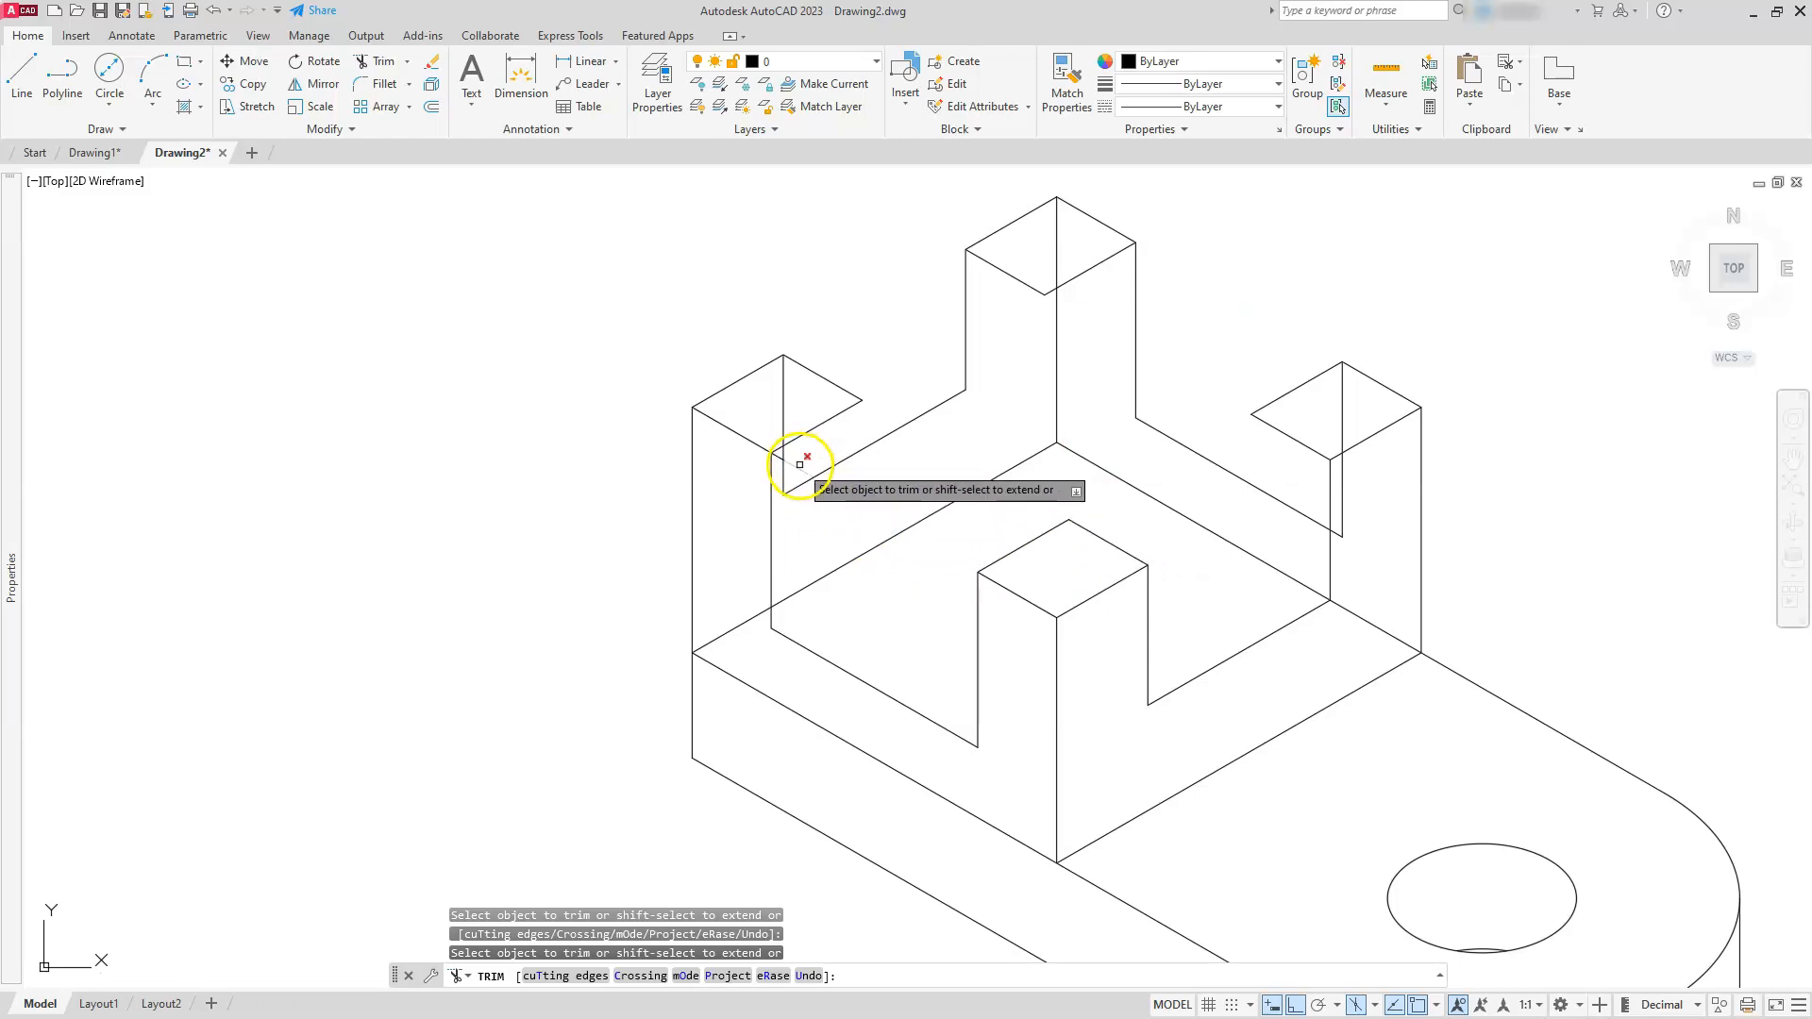
pyautogui.scroll(4, 798, 463)
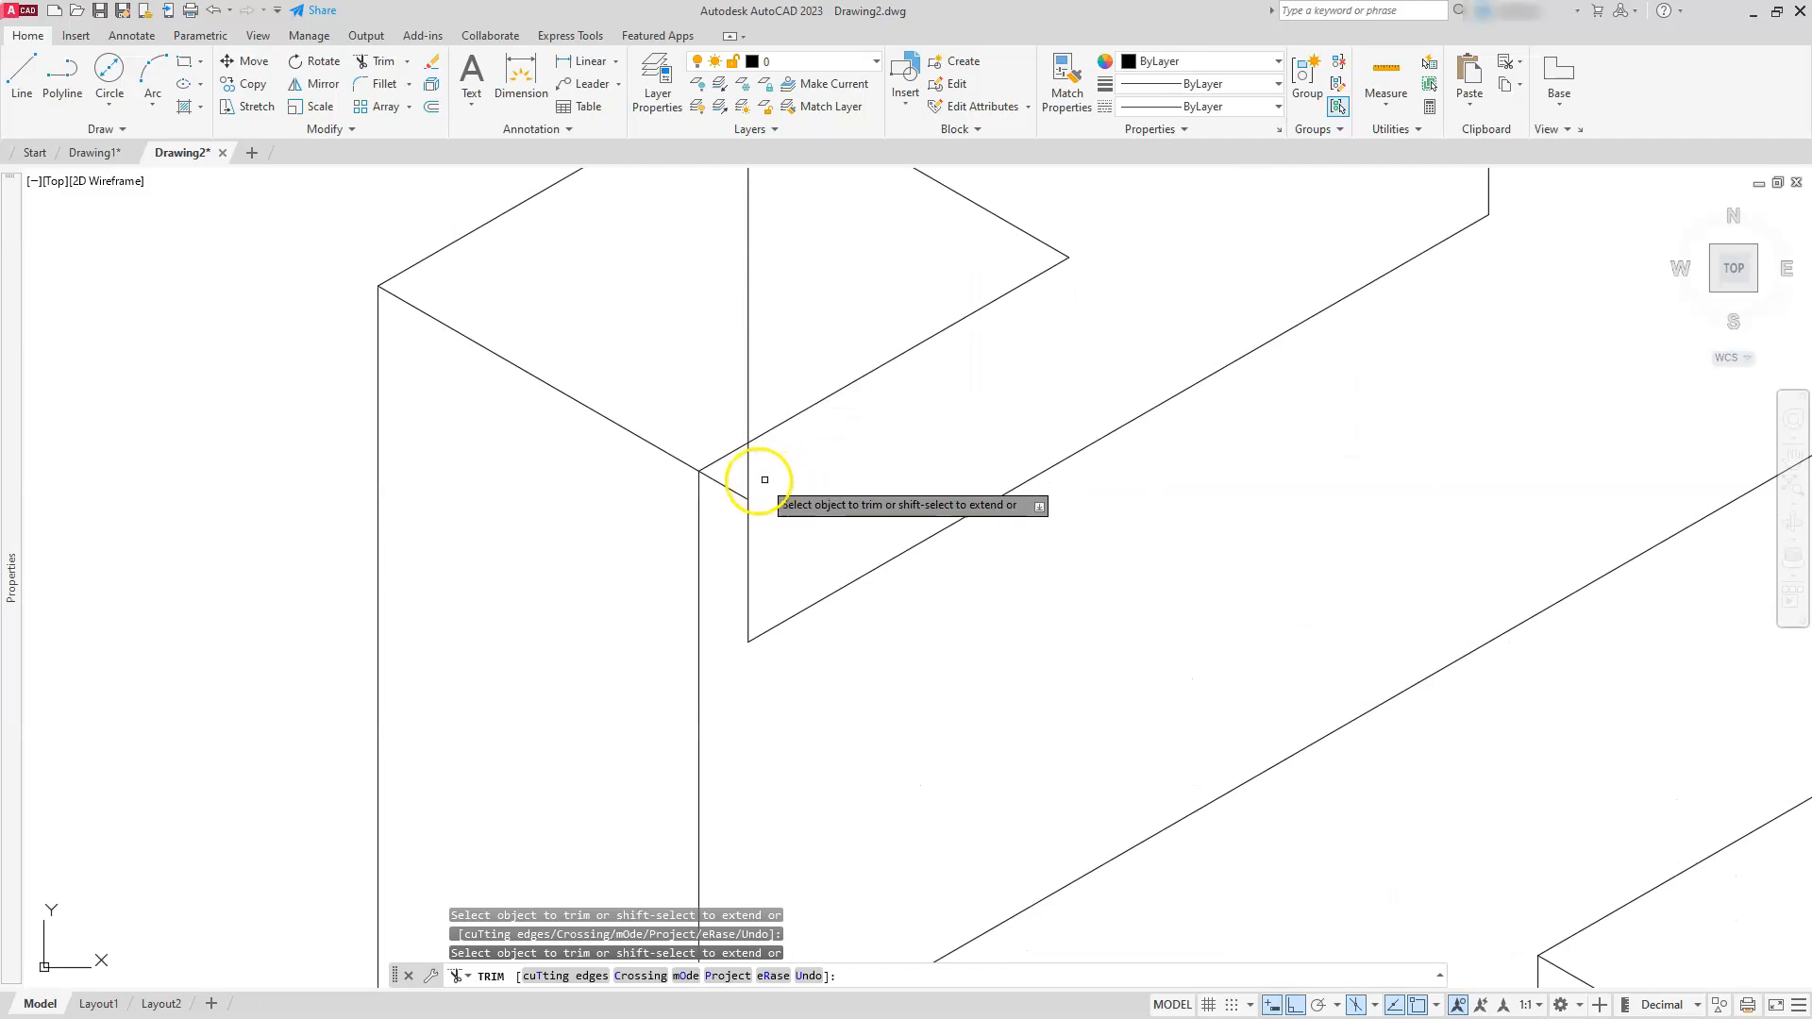
pyautogui.scroll(-6, 757, 421)
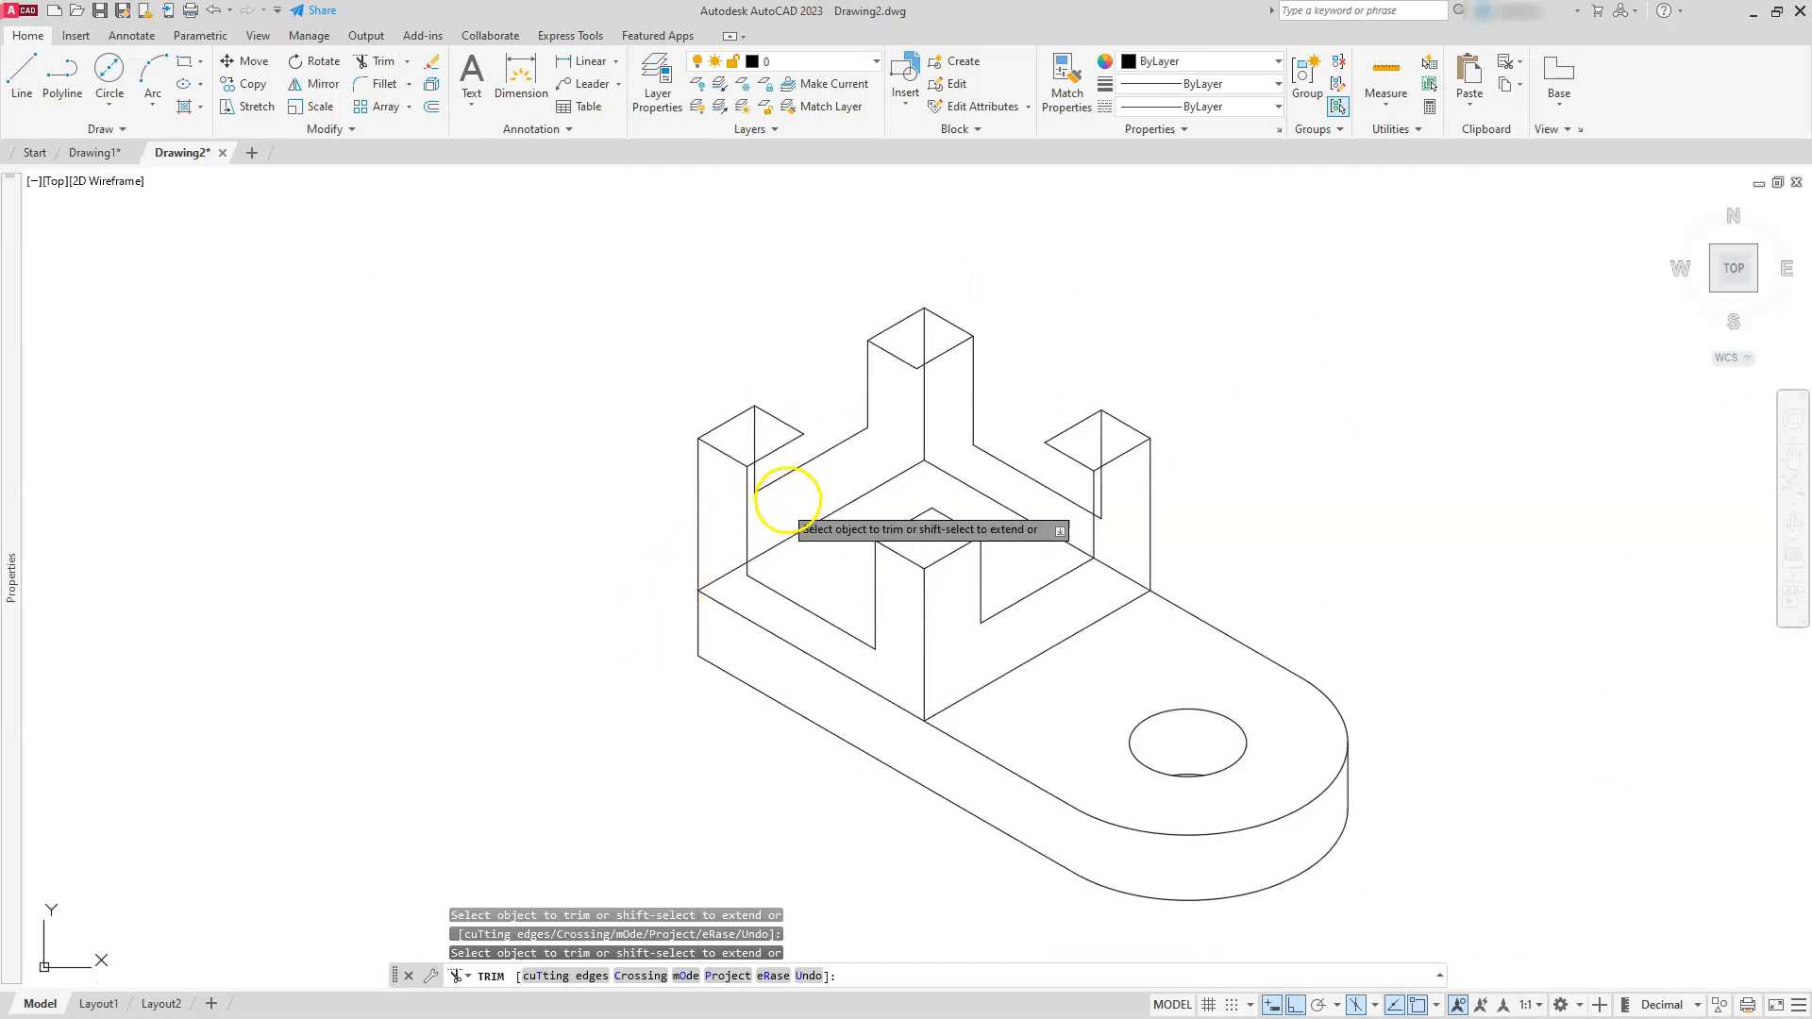
pyautogui.press('Escape')
pyautogui.press('Escape')
pyautogui.press('Escape')
# - Draw a vertical line down from the inner top corner of the hole-side rear post, past the base's top edge
pyautogui.scroll(2, 837, 434)
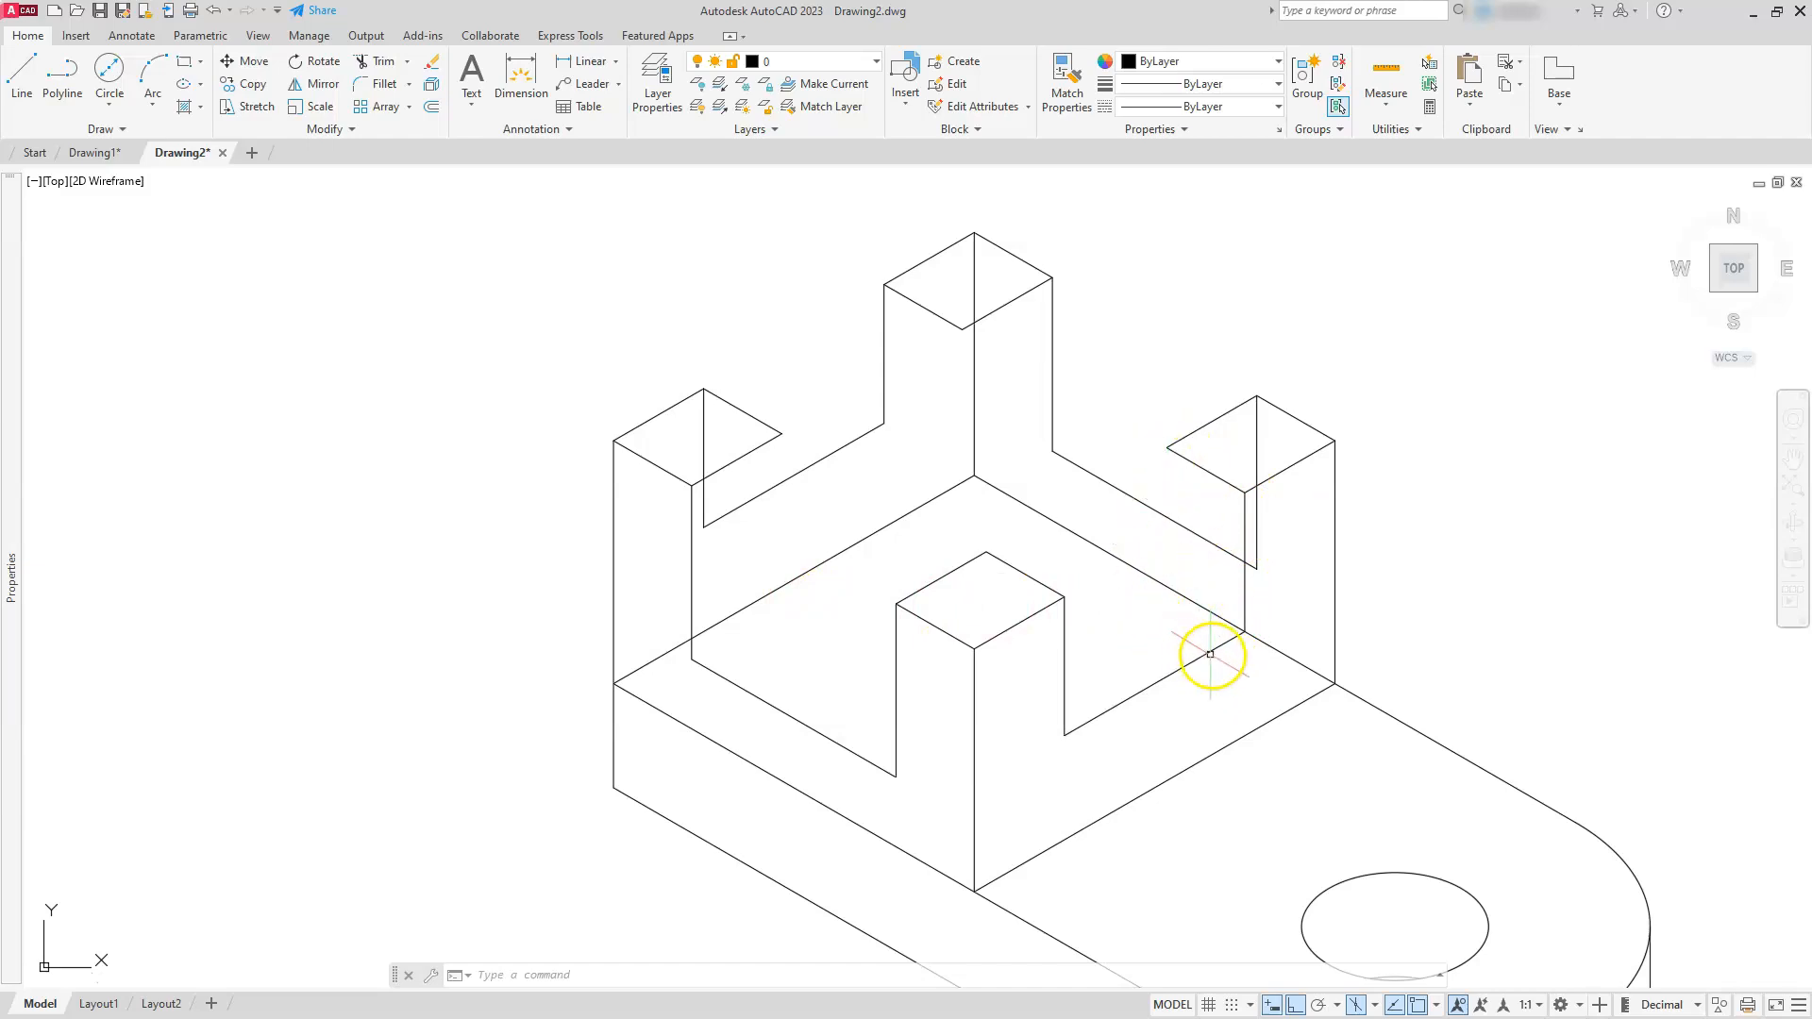
pyautogui.click(21, 76)
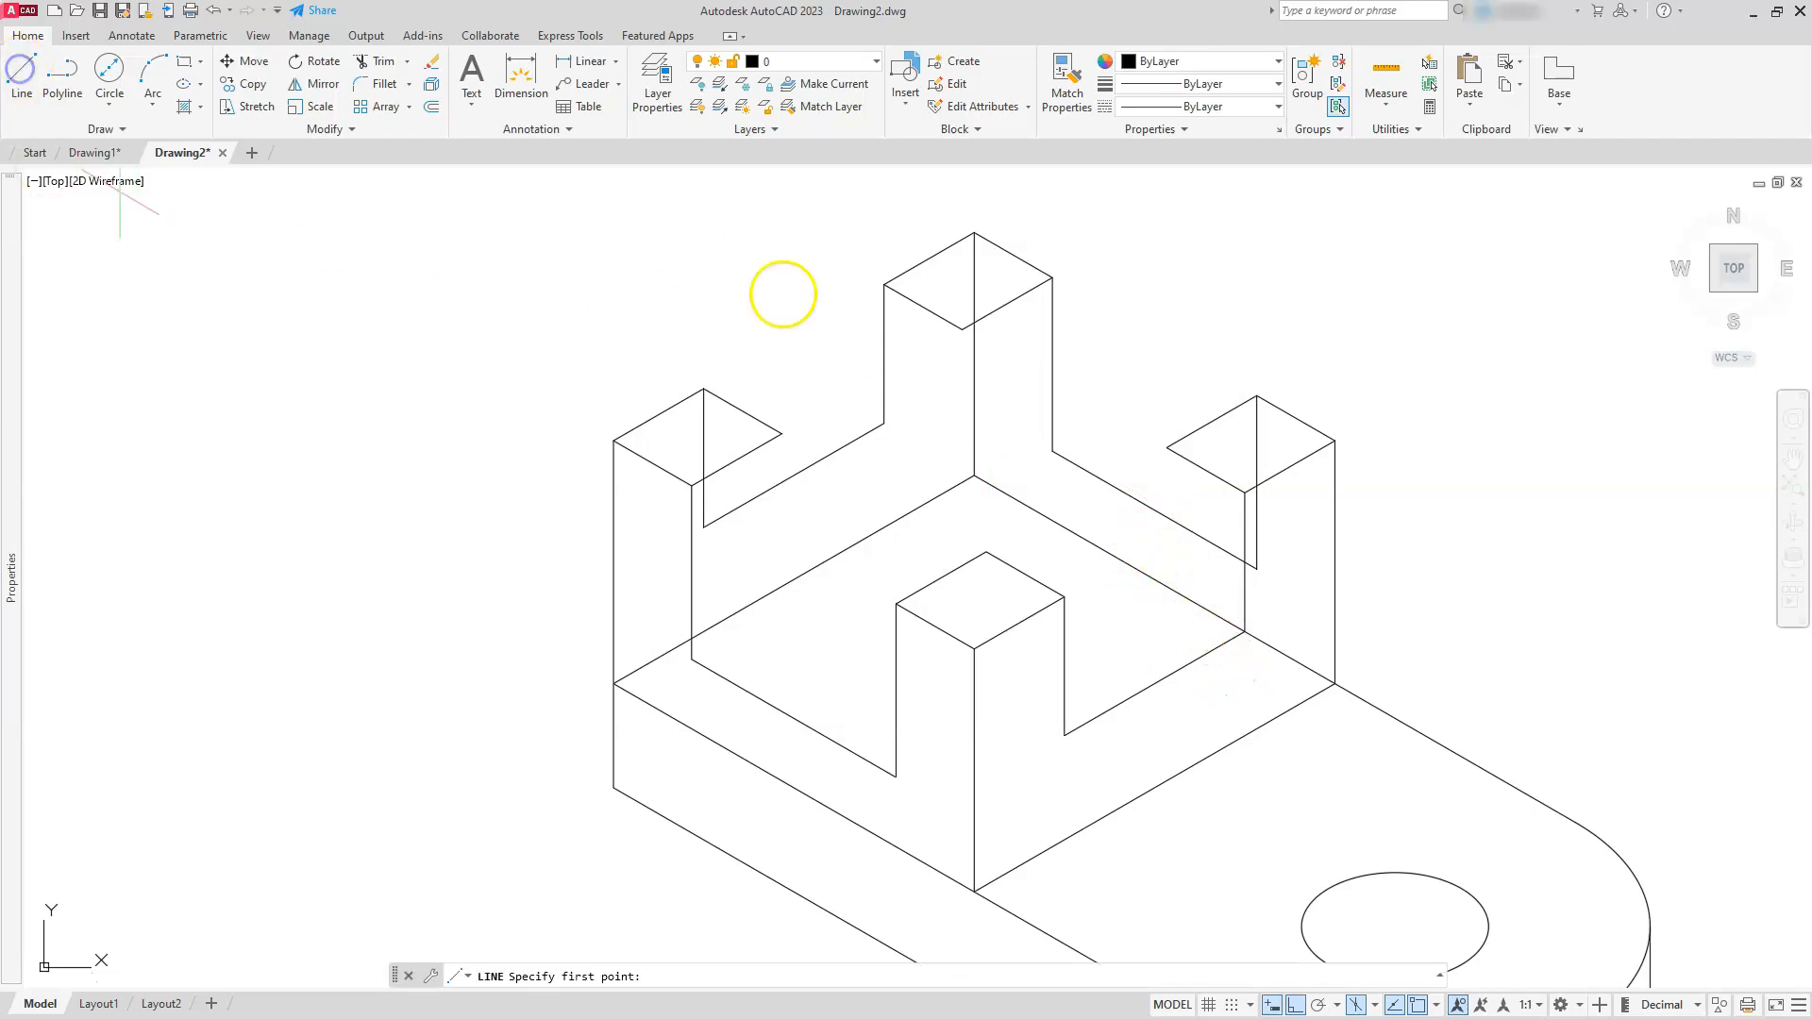
pyautogui.click(1167, 453)
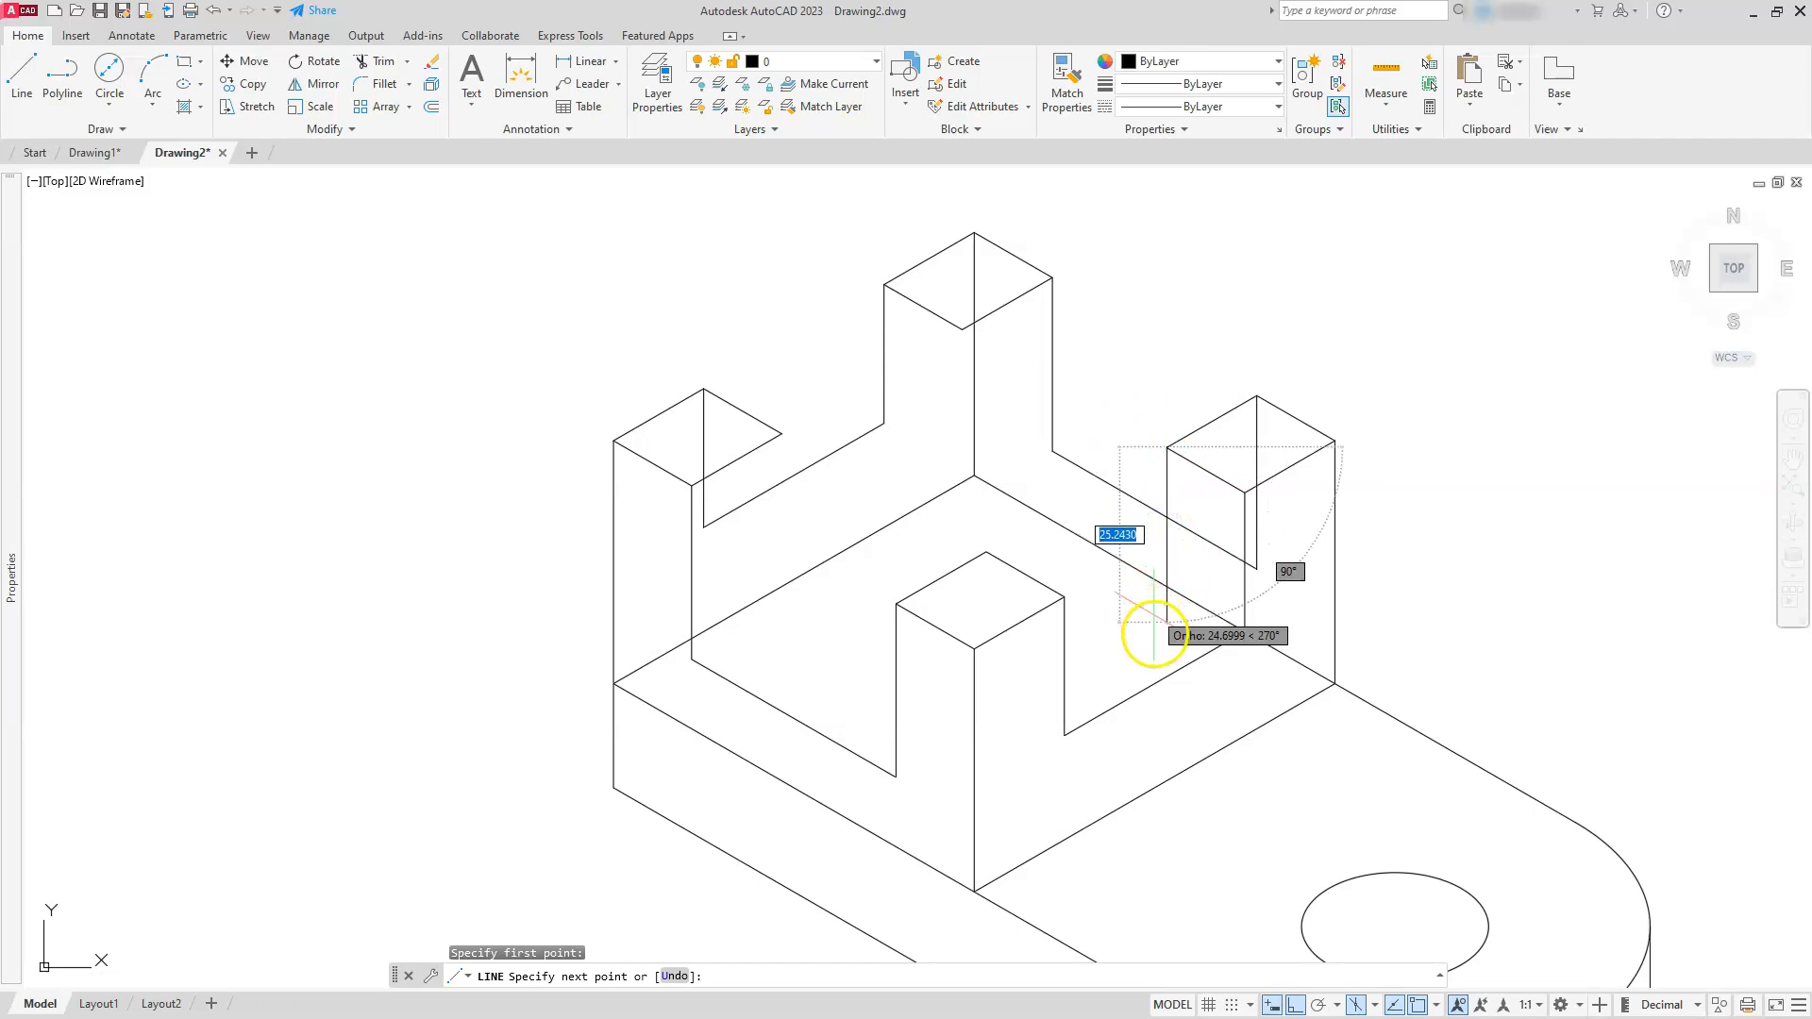
pyautogui.click(1166, 638)
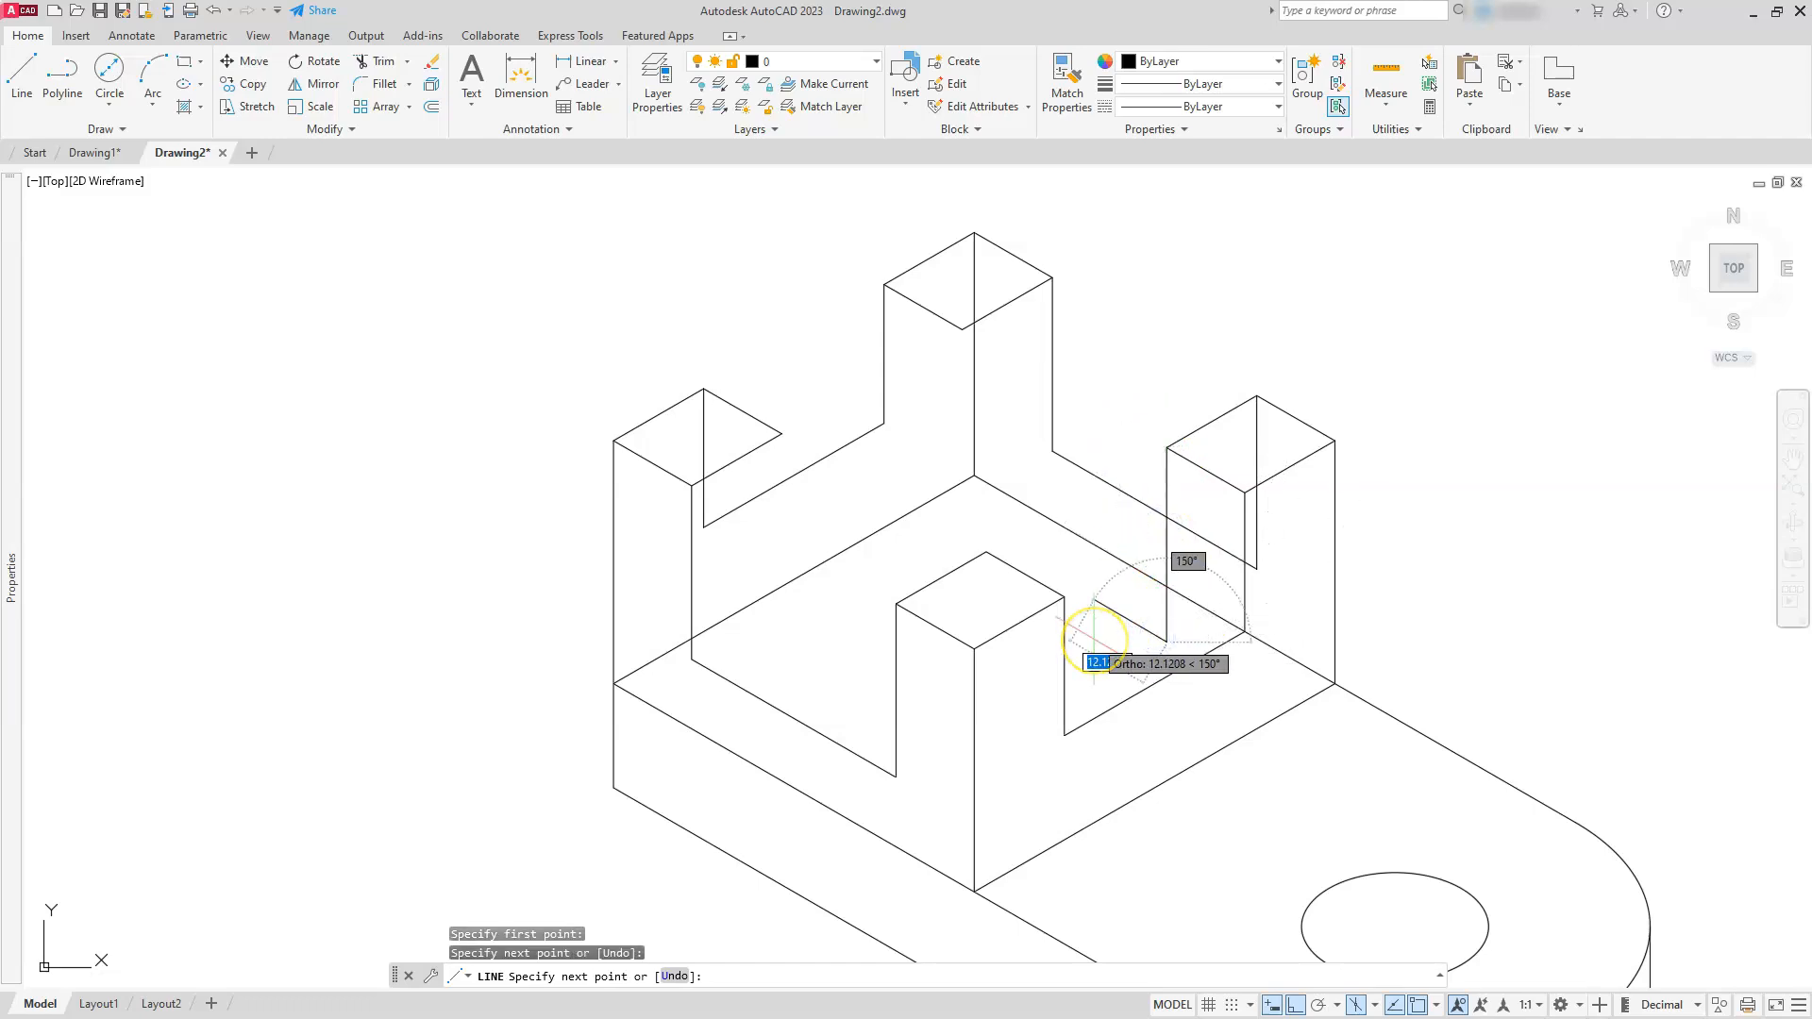
pyautogui.press('Escape')
pyautogui.press('Escape')
pyautogui.press('Escape')
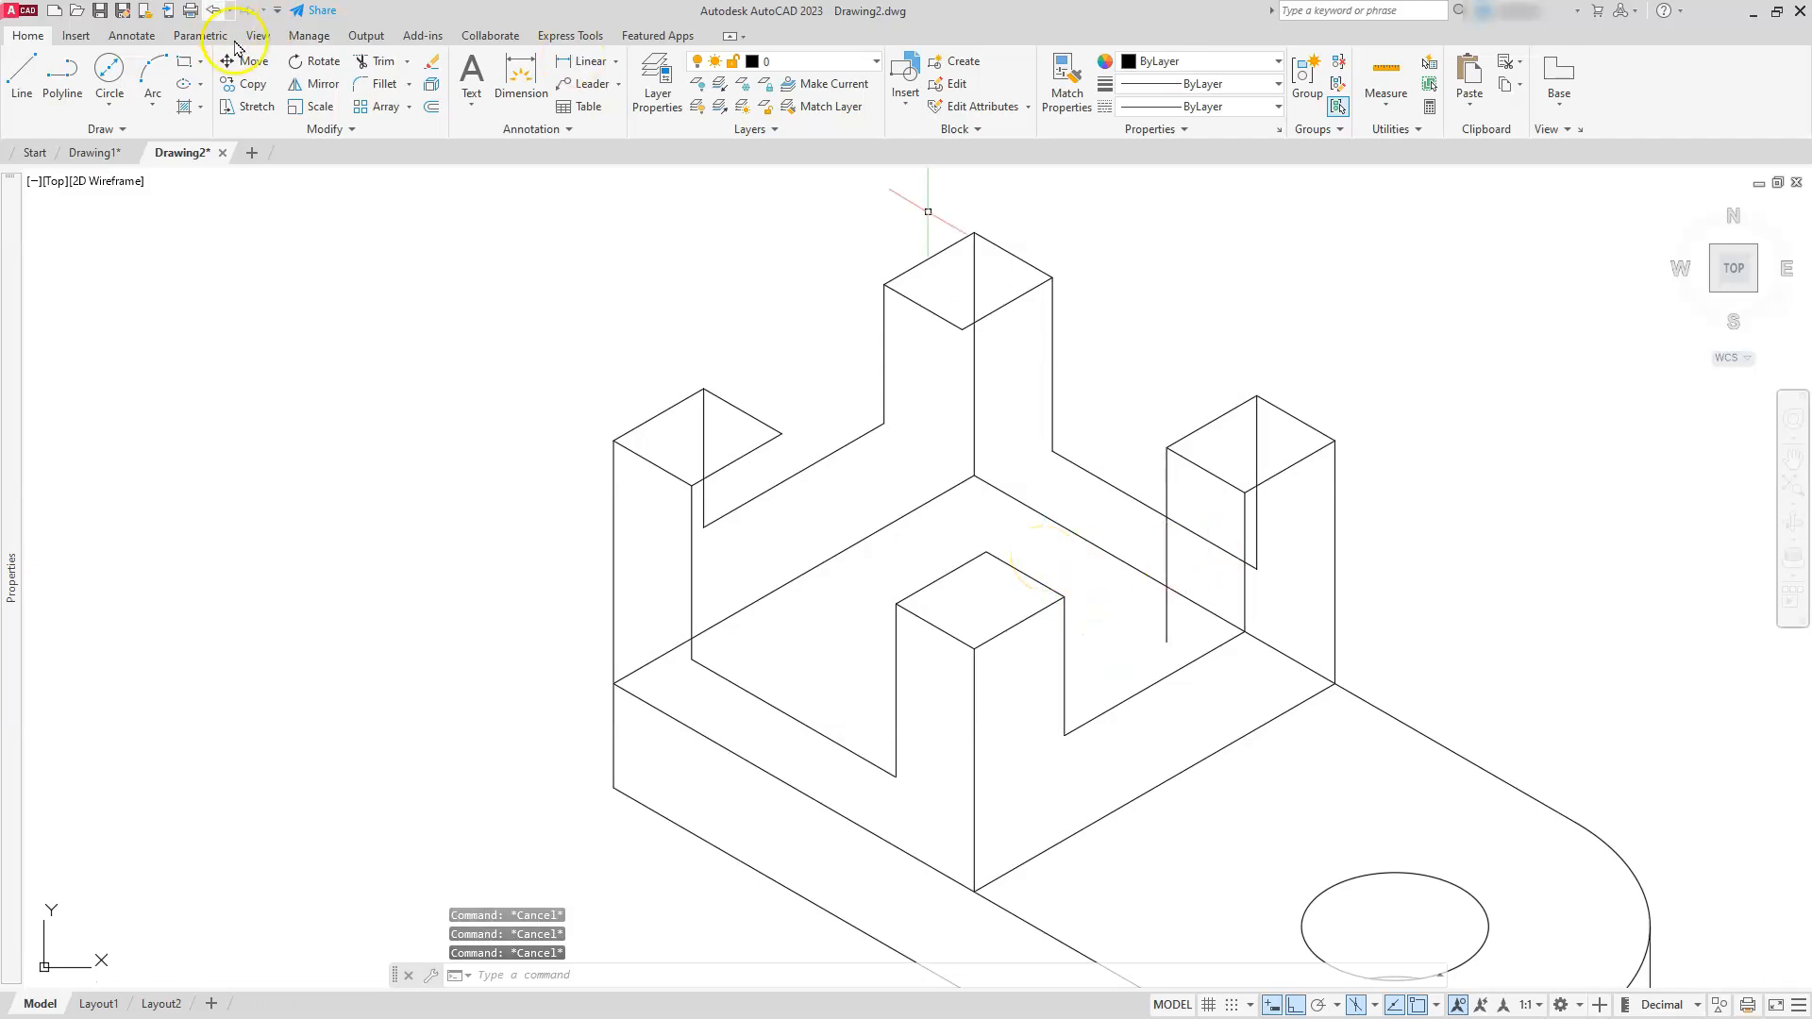
# - Trim the new vertical's overhang and the hidden vertical and slot edge inside the hole-side rear post
pyautogui.click(378, 61)
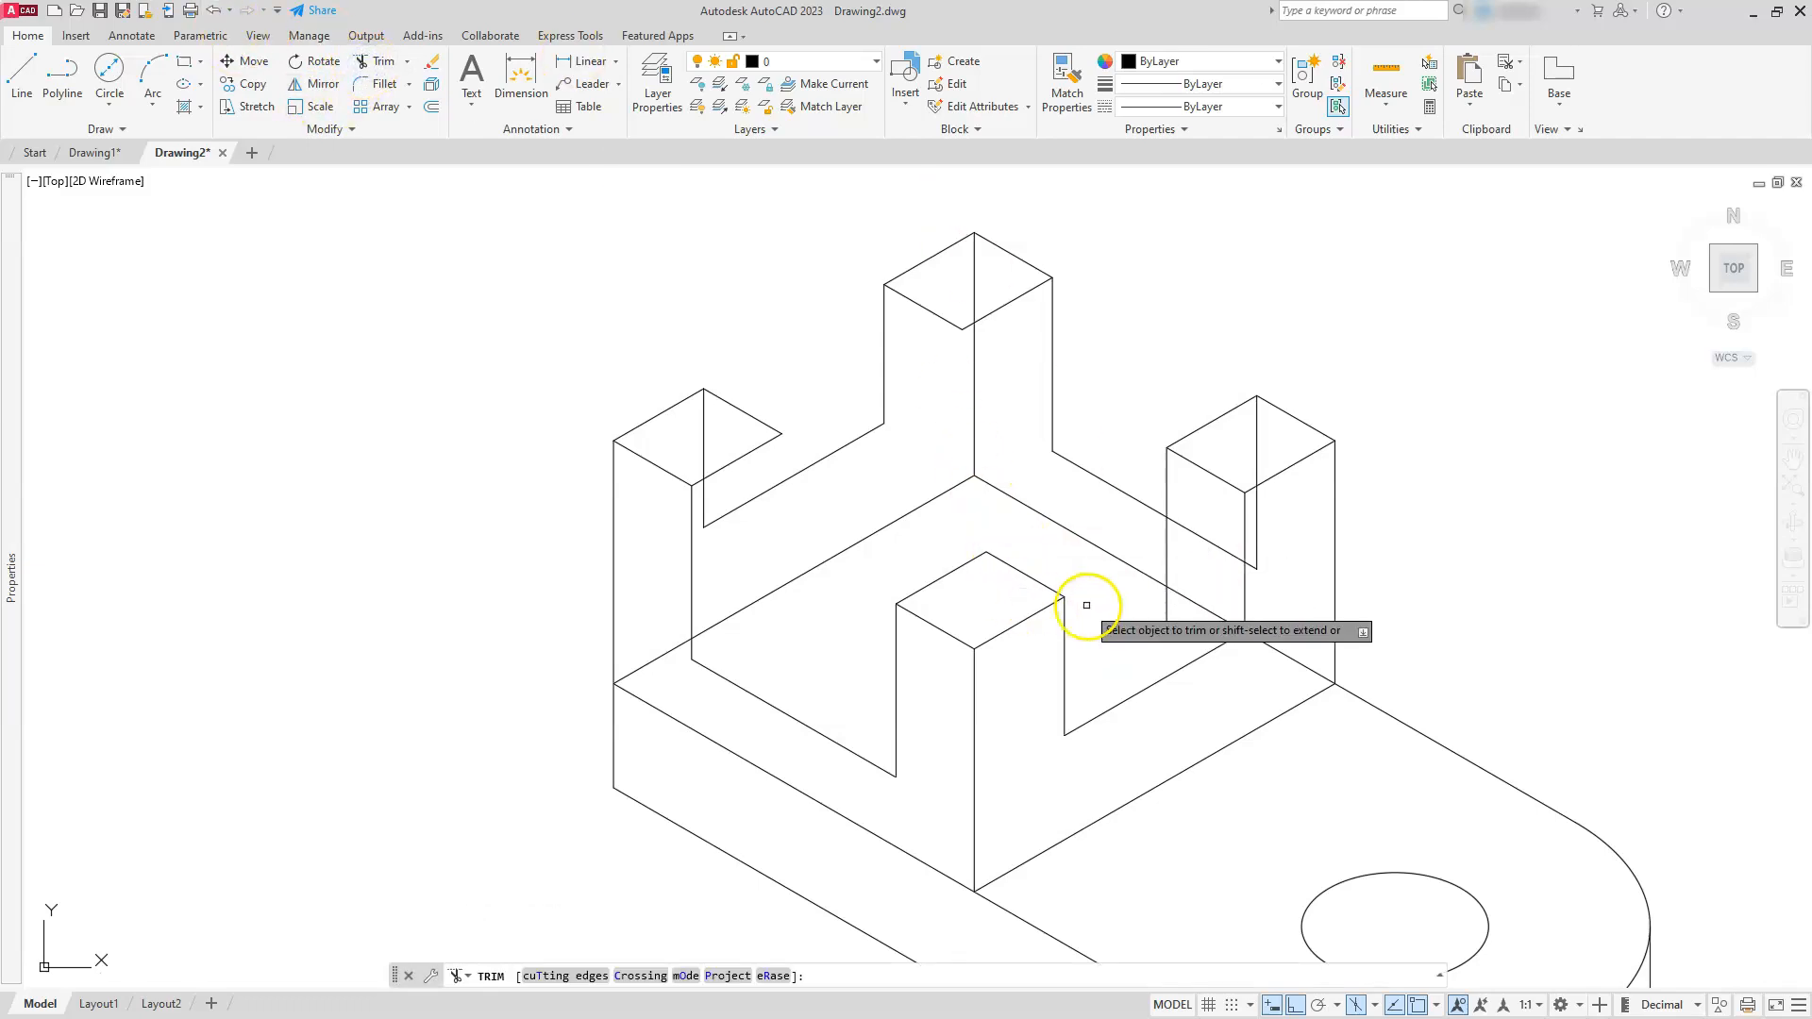
pyautogui.click(1163, 606)
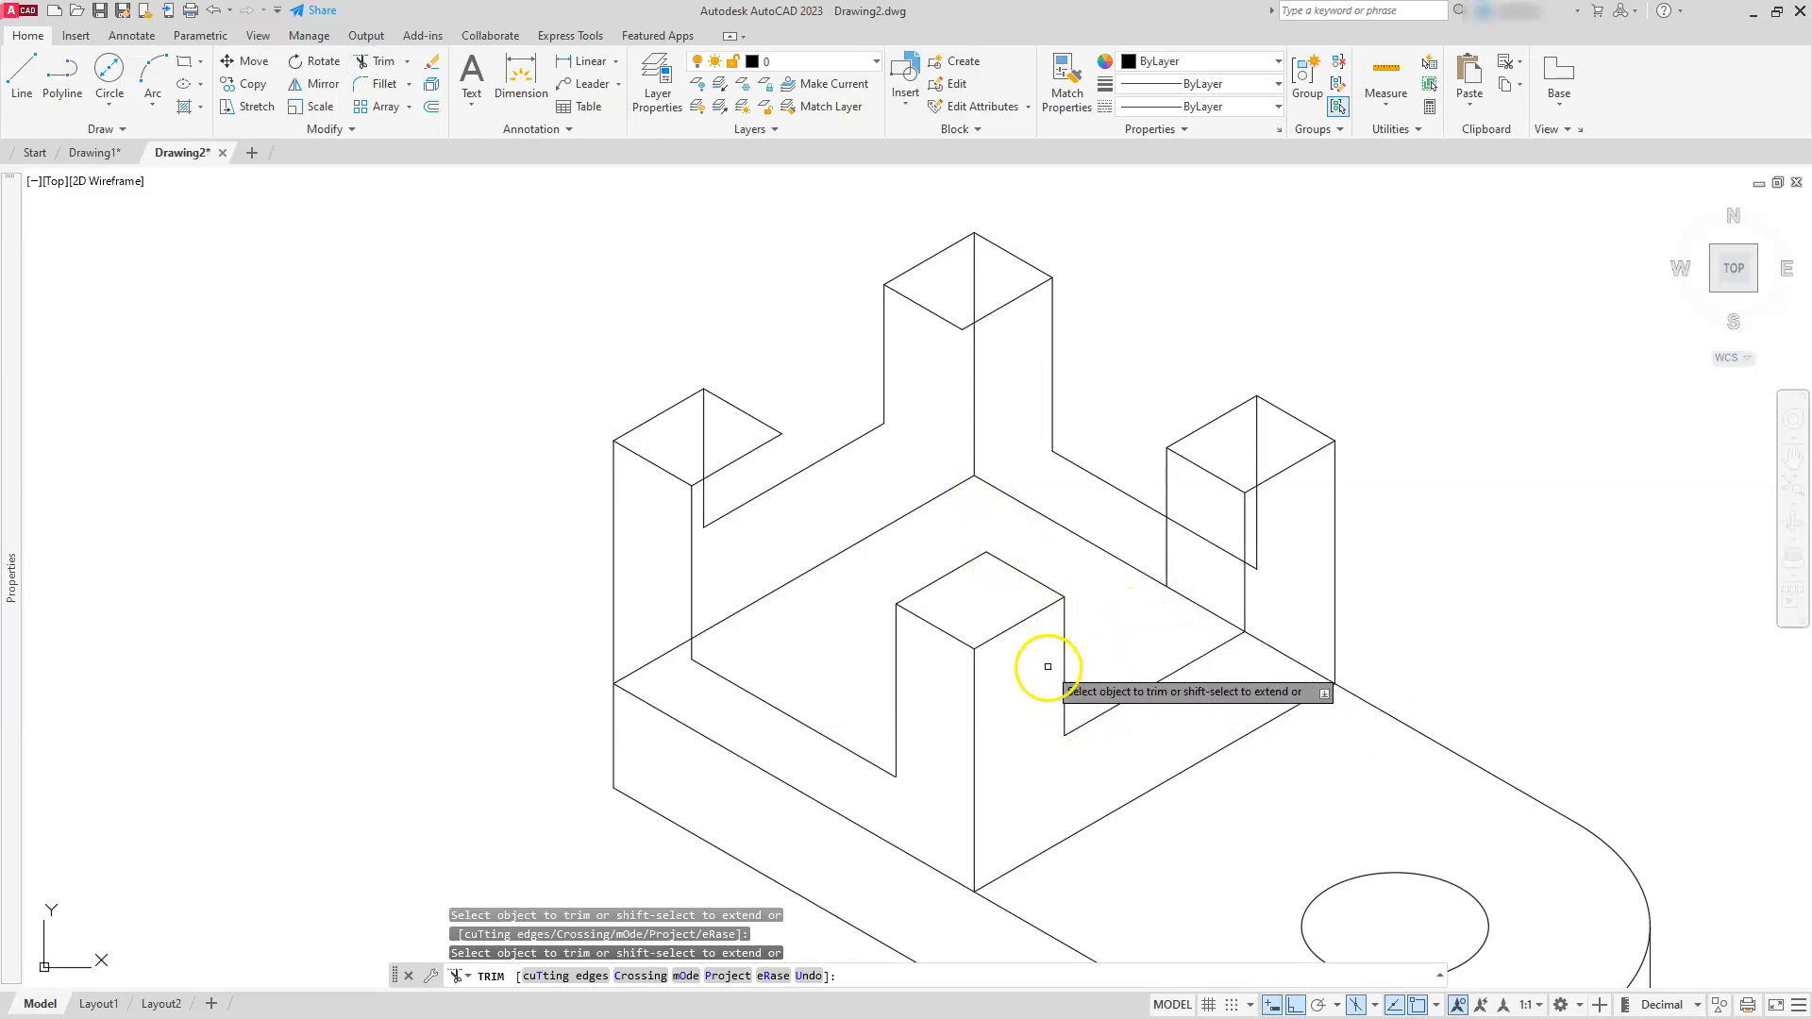
pyautogui.click(1260, 425)
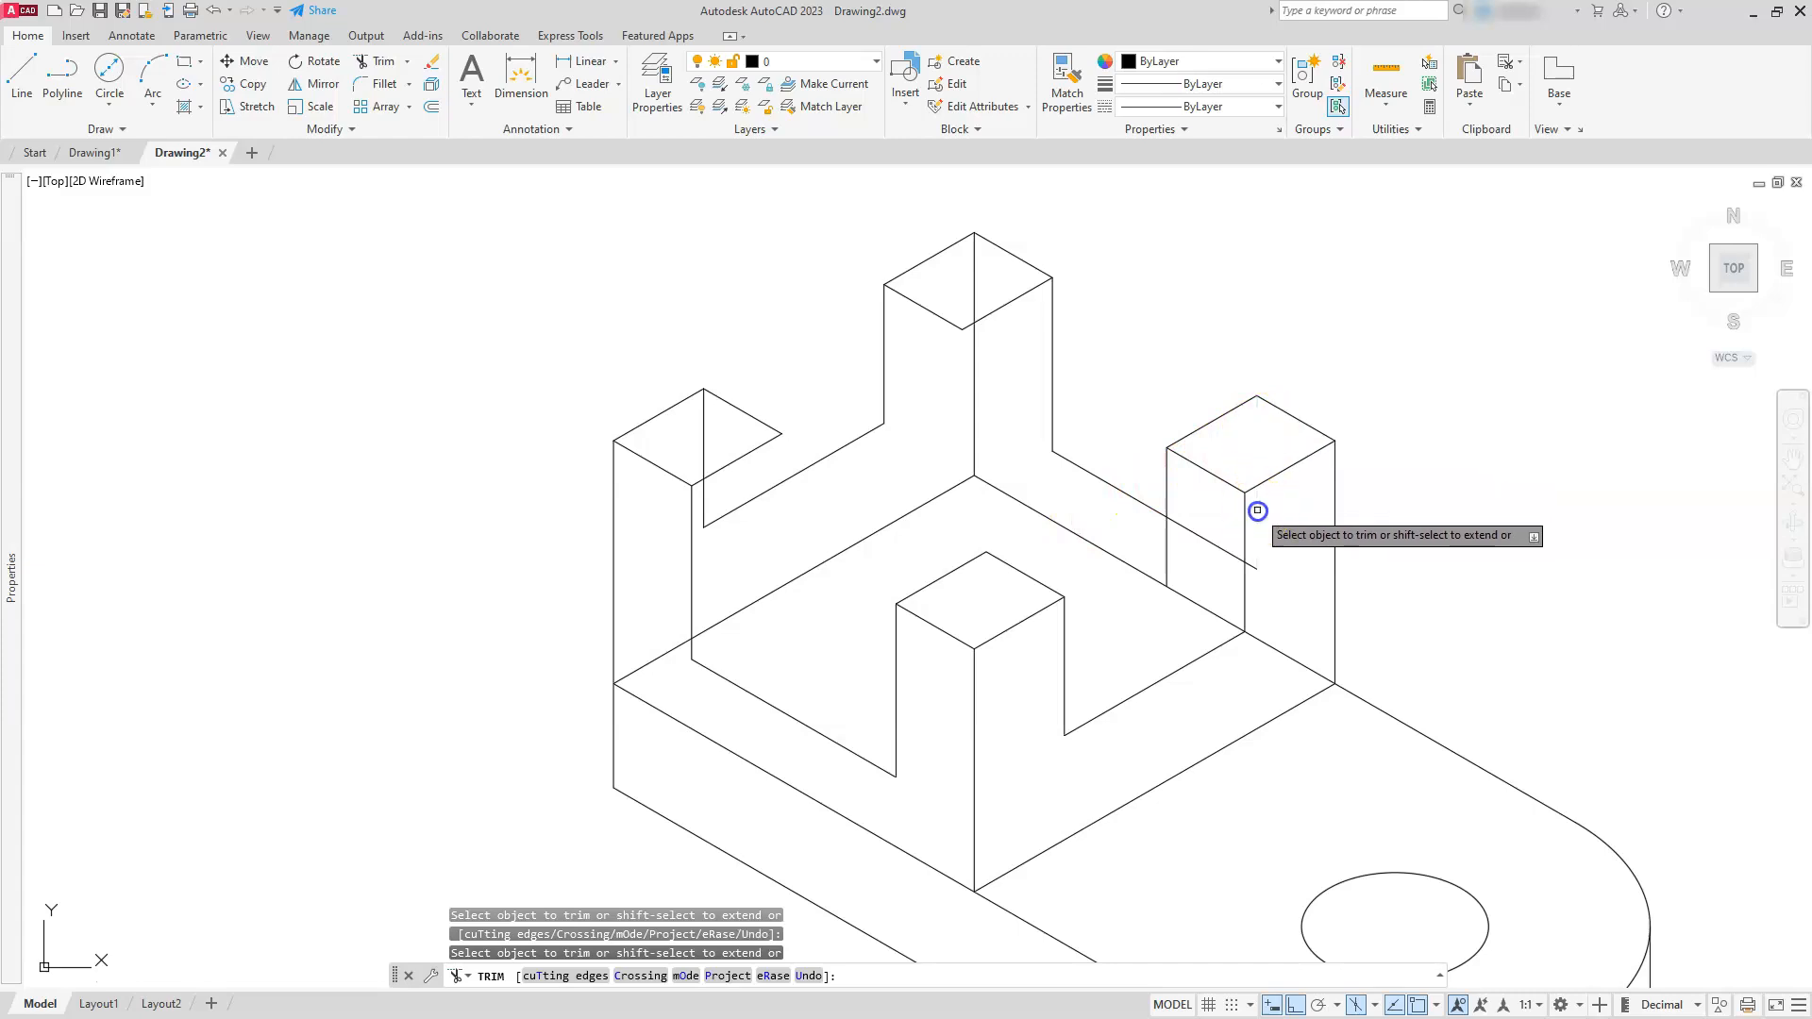
pyautogui.click(1204, 539)
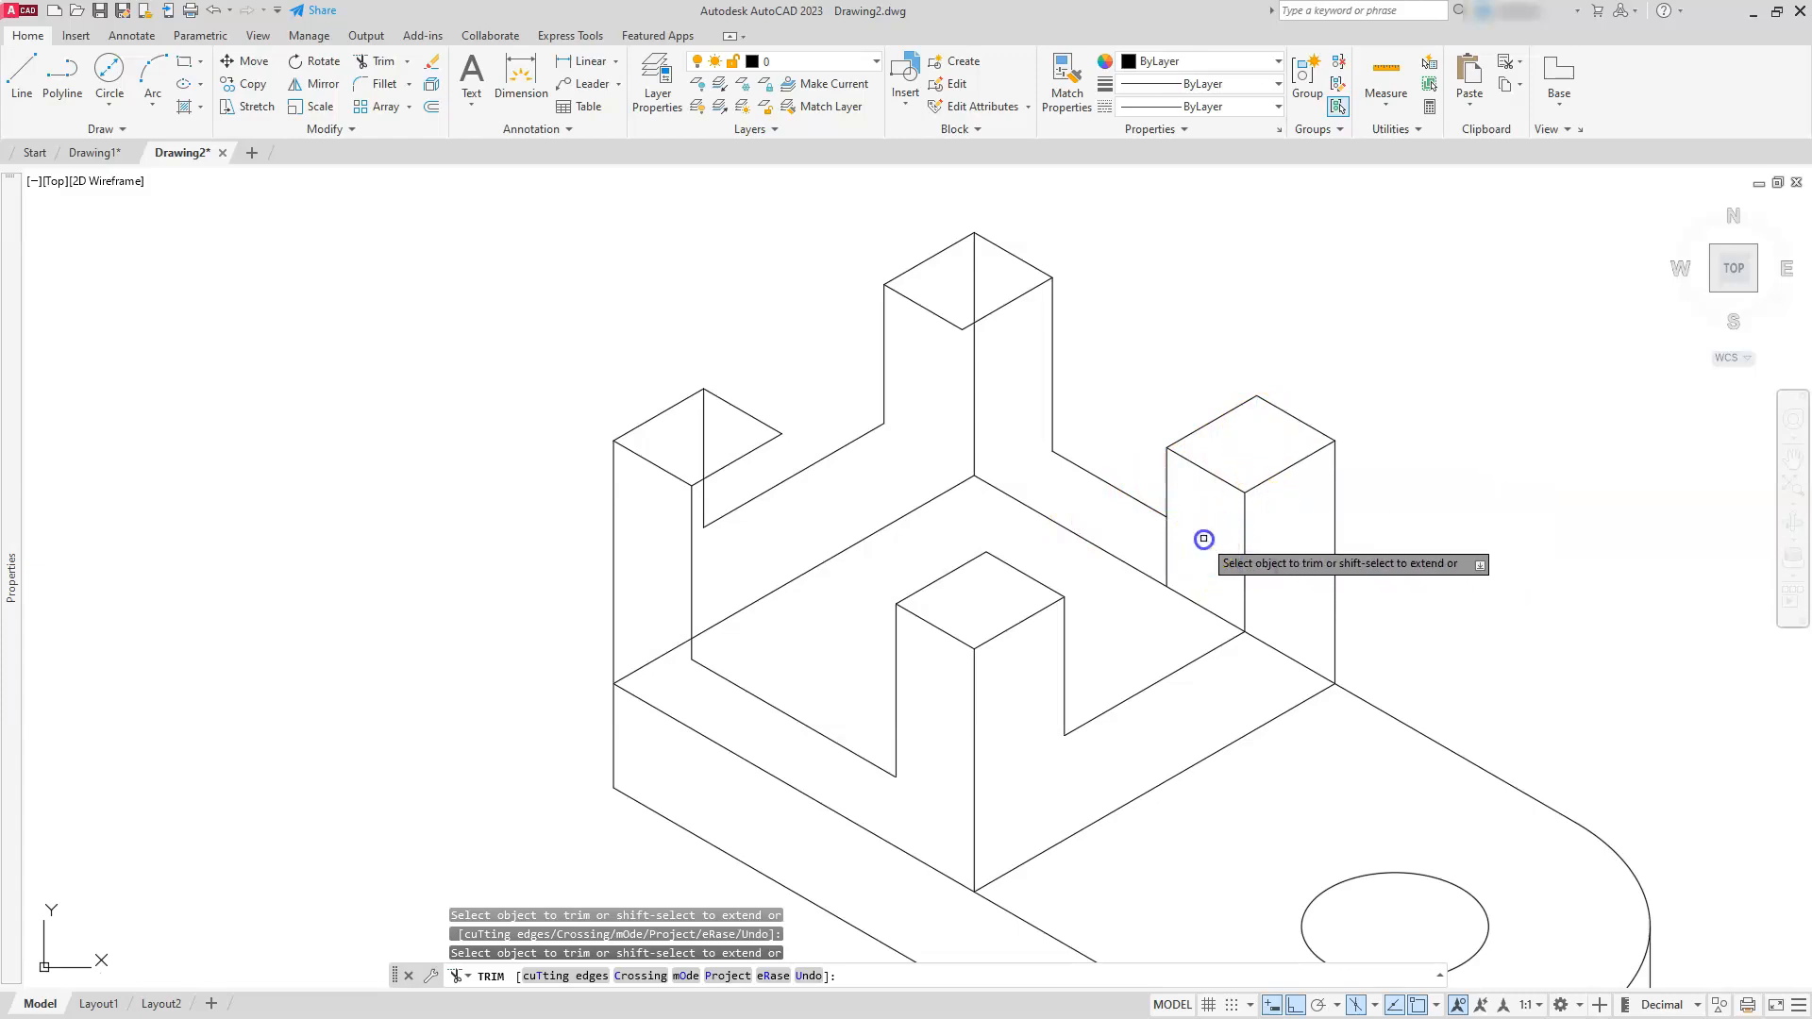
# - Trim the base's rear top edge where it runs through the hole-side end face under the rear post
pyautogui.click(982, 894)
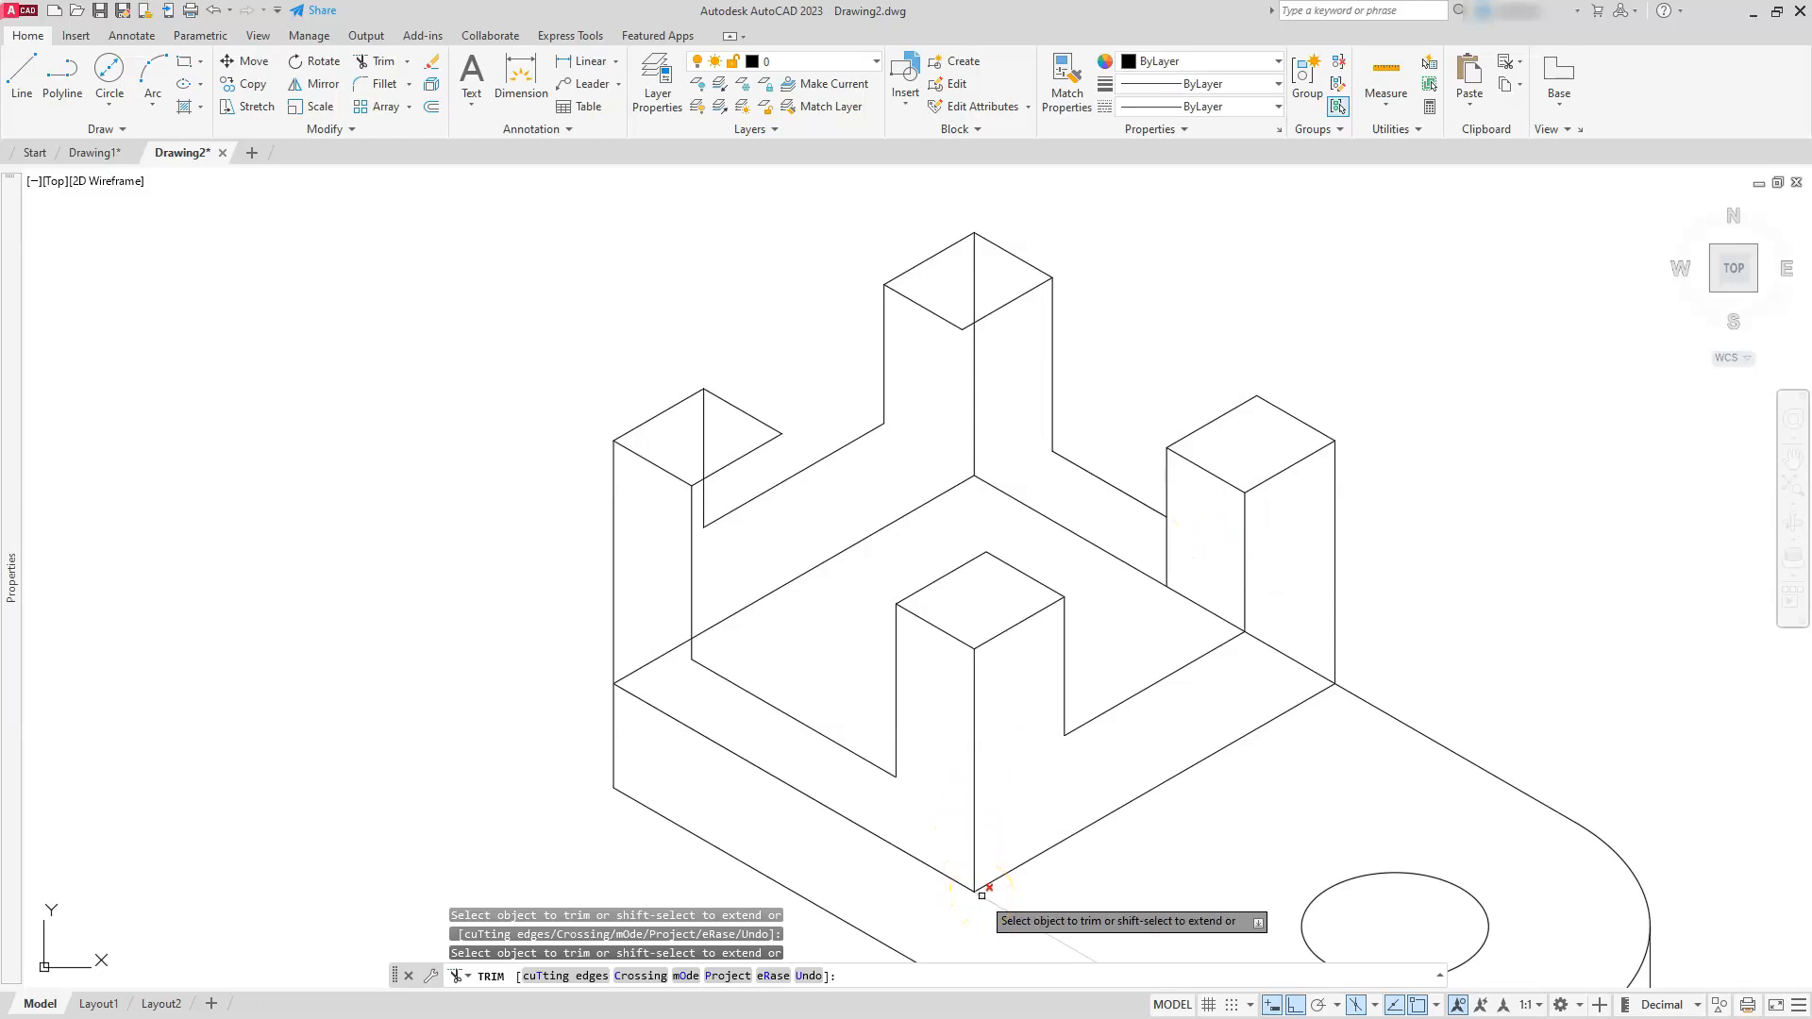
pyautogui.click(1303, 663)
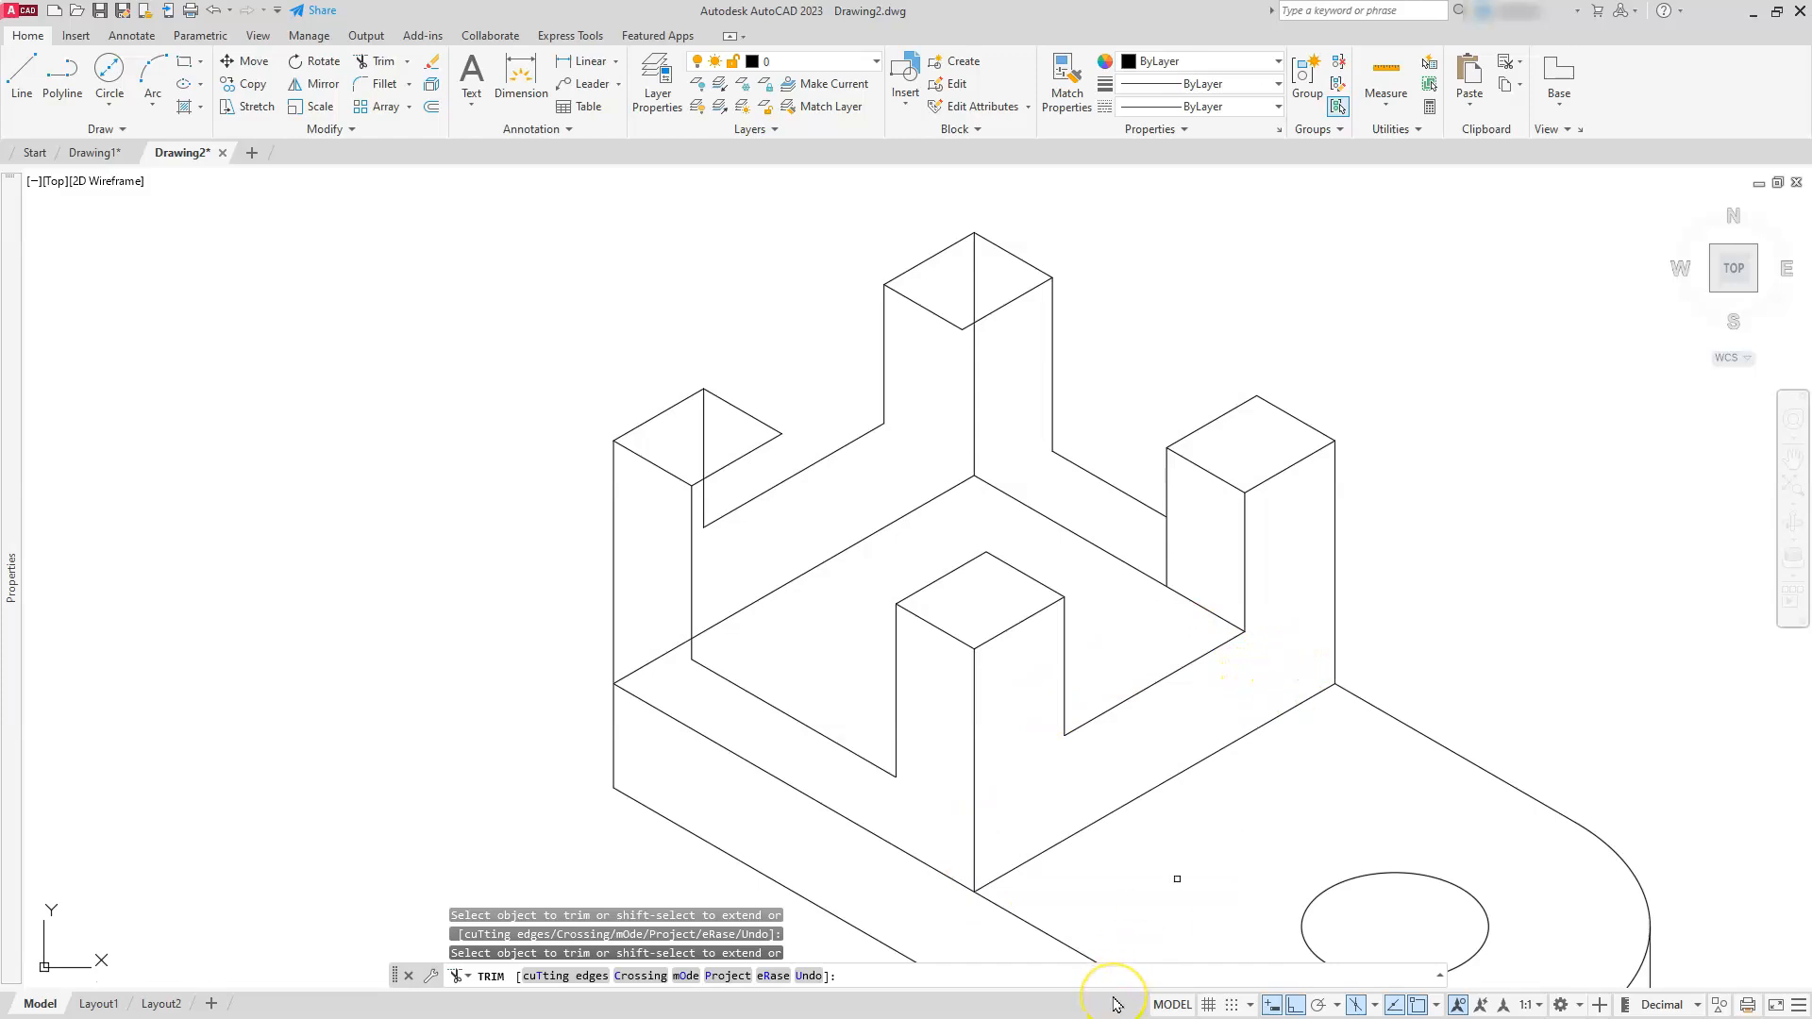
pyautogui.click(1077, 918)
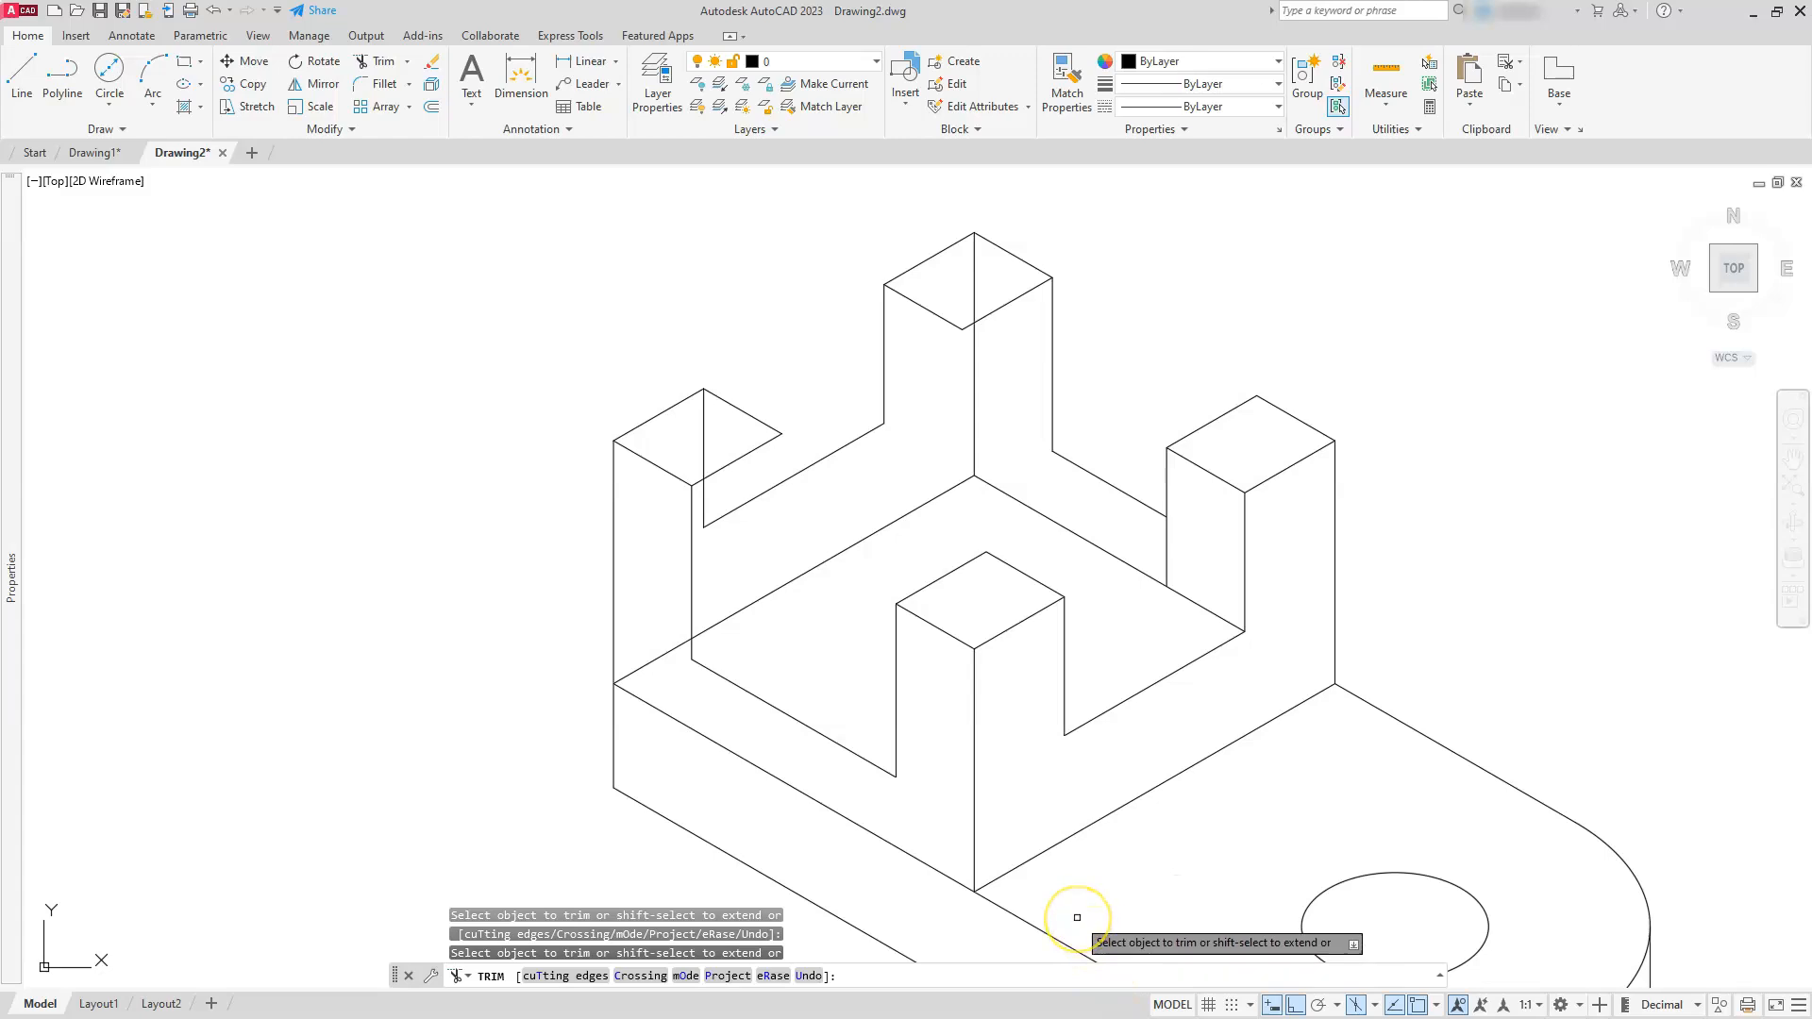
pyautogui.press('Escape')
pyautogui.press('Escape')
pyautogui.press('Escape')
# - Draw a slot floor line from the far front post's lower slot corner to the matching corner at the far rear post
pyautogui.click(21, 77)
pyautogui.click(692, 657)
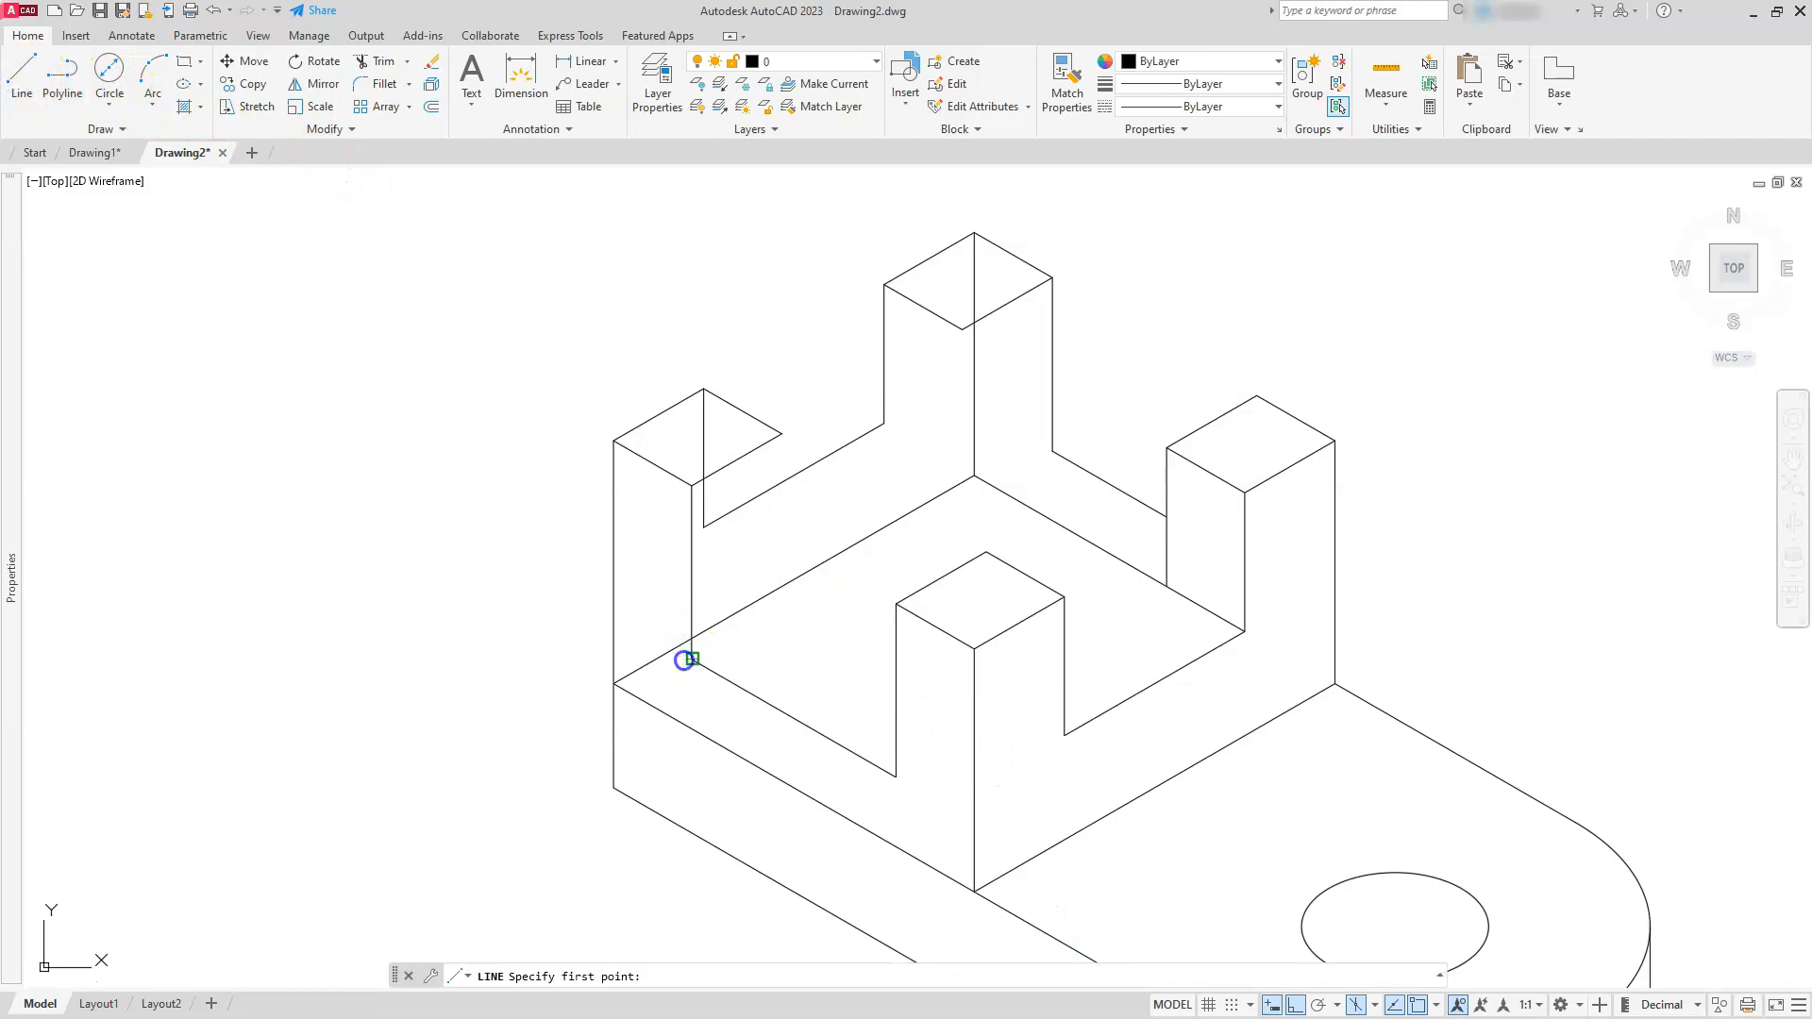
pyautogui.click(1055, 451)
pyautogui.press('Escape')
pyautogui.press('Escape')
pyautogui.press('Escape')
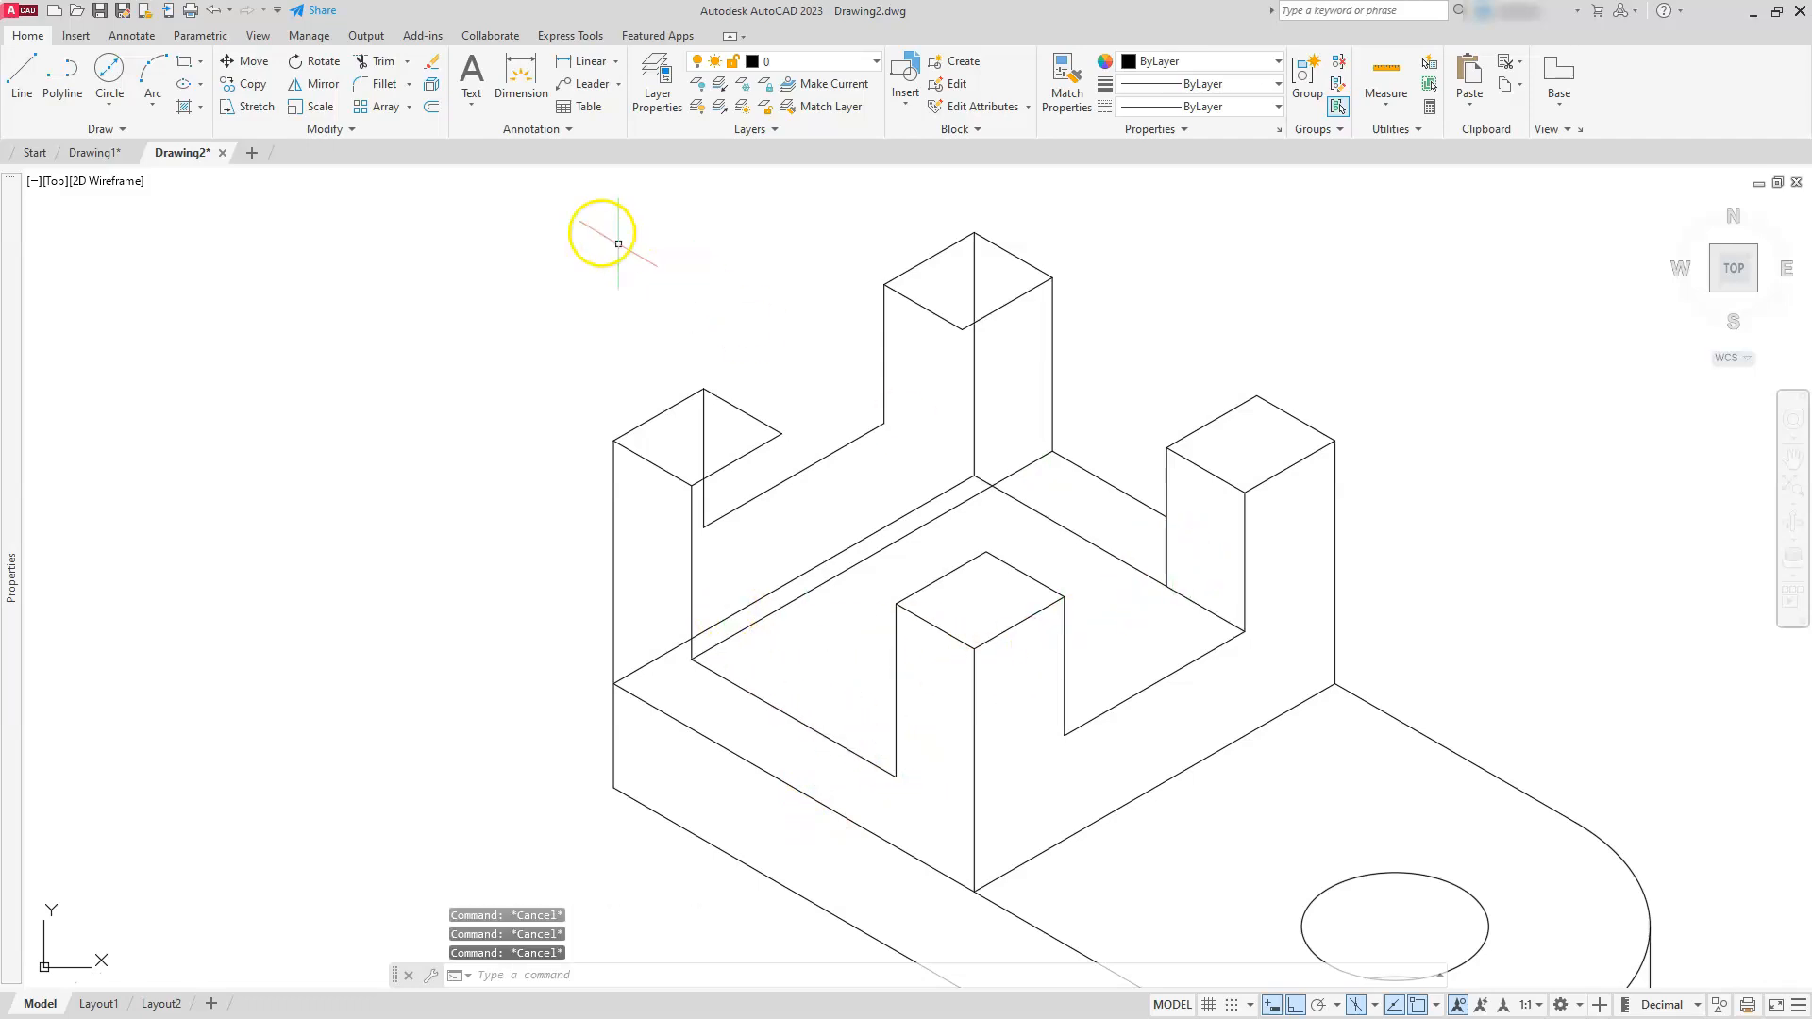
# - Copy the slot floor line from the far front post's slot corner to the slot corner at the hole-side front post
pyautogui.click(261, 80)
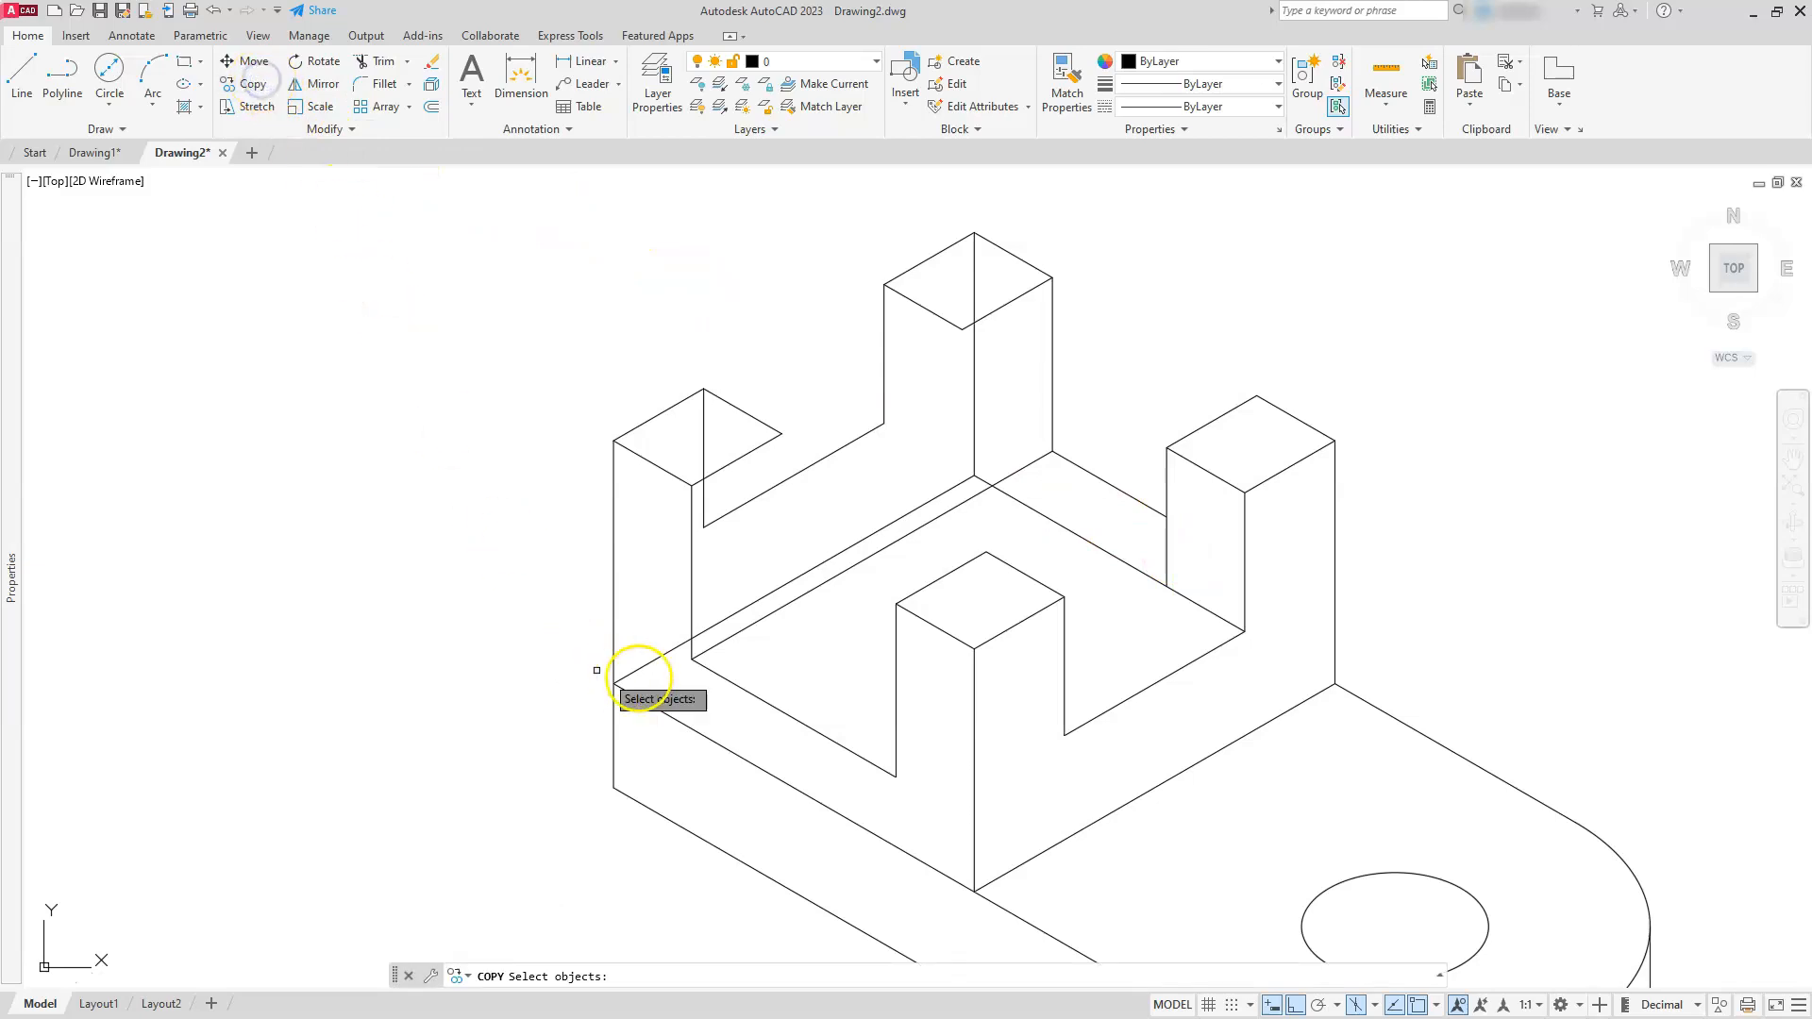
pyautogui.click(724, 640)
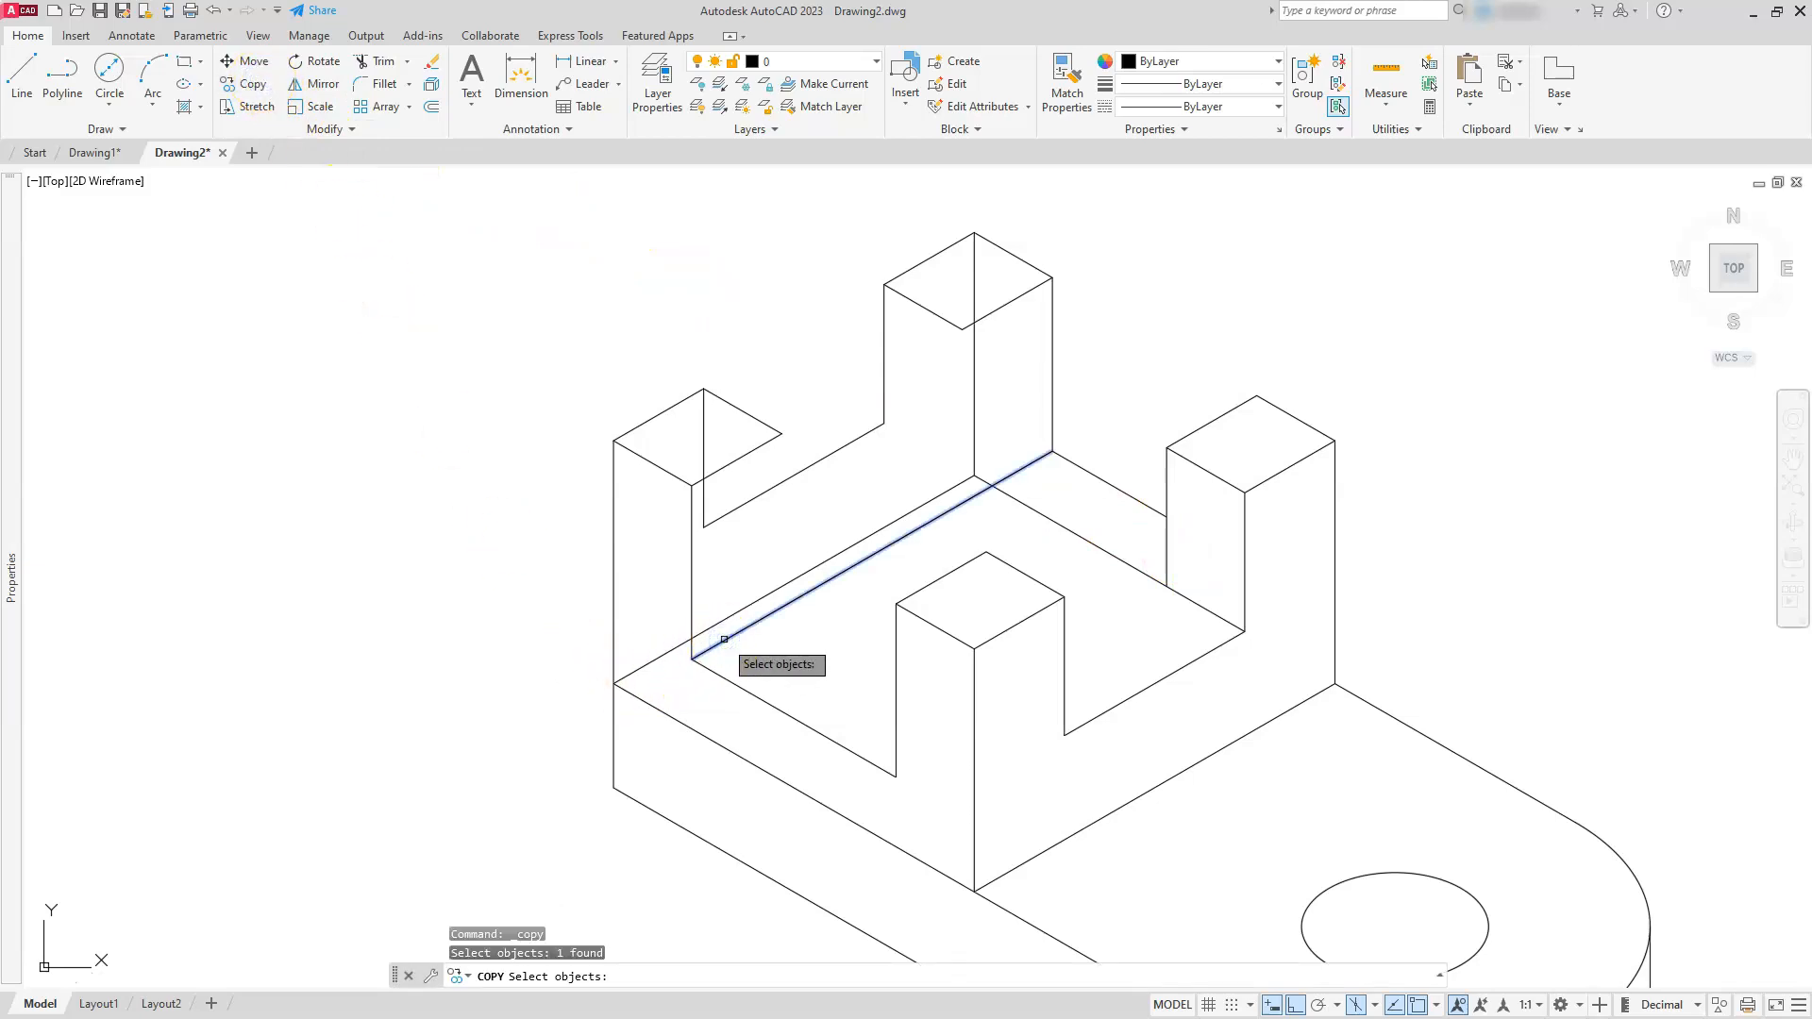
pyautogui.press('Return')
pyautogui.click(692, 658)
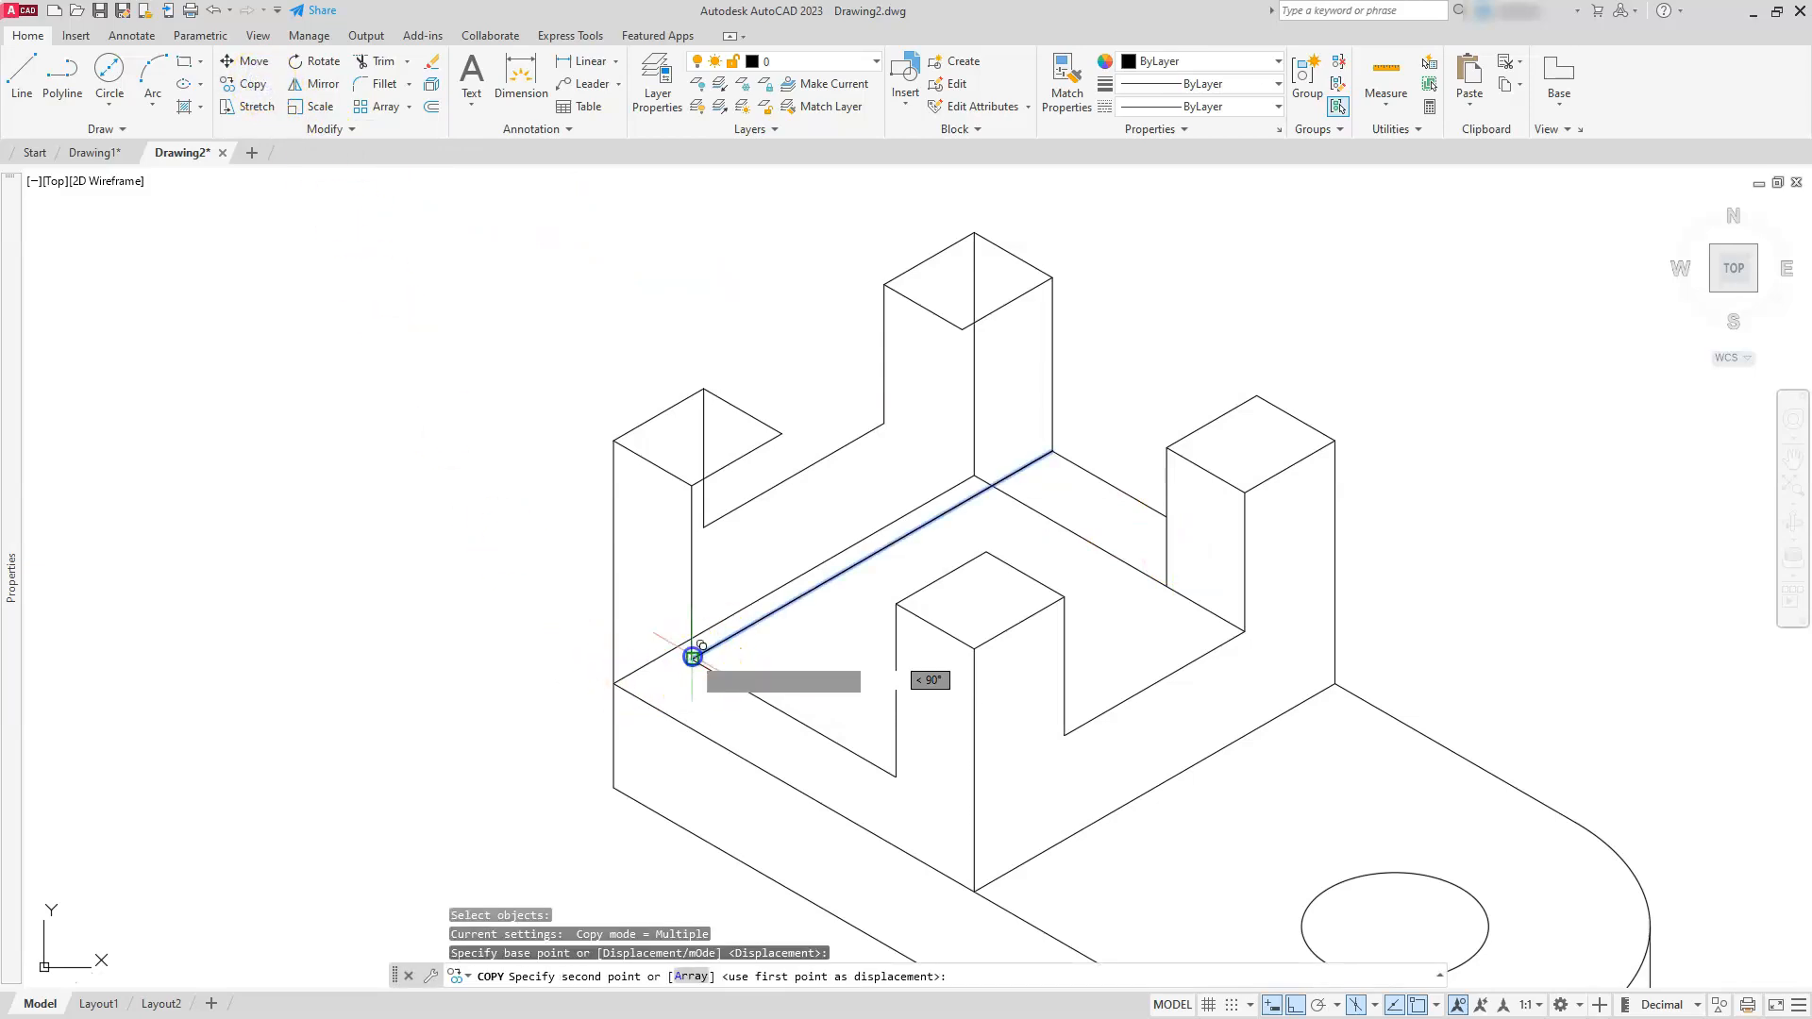
pyautogui.click(893, 774)
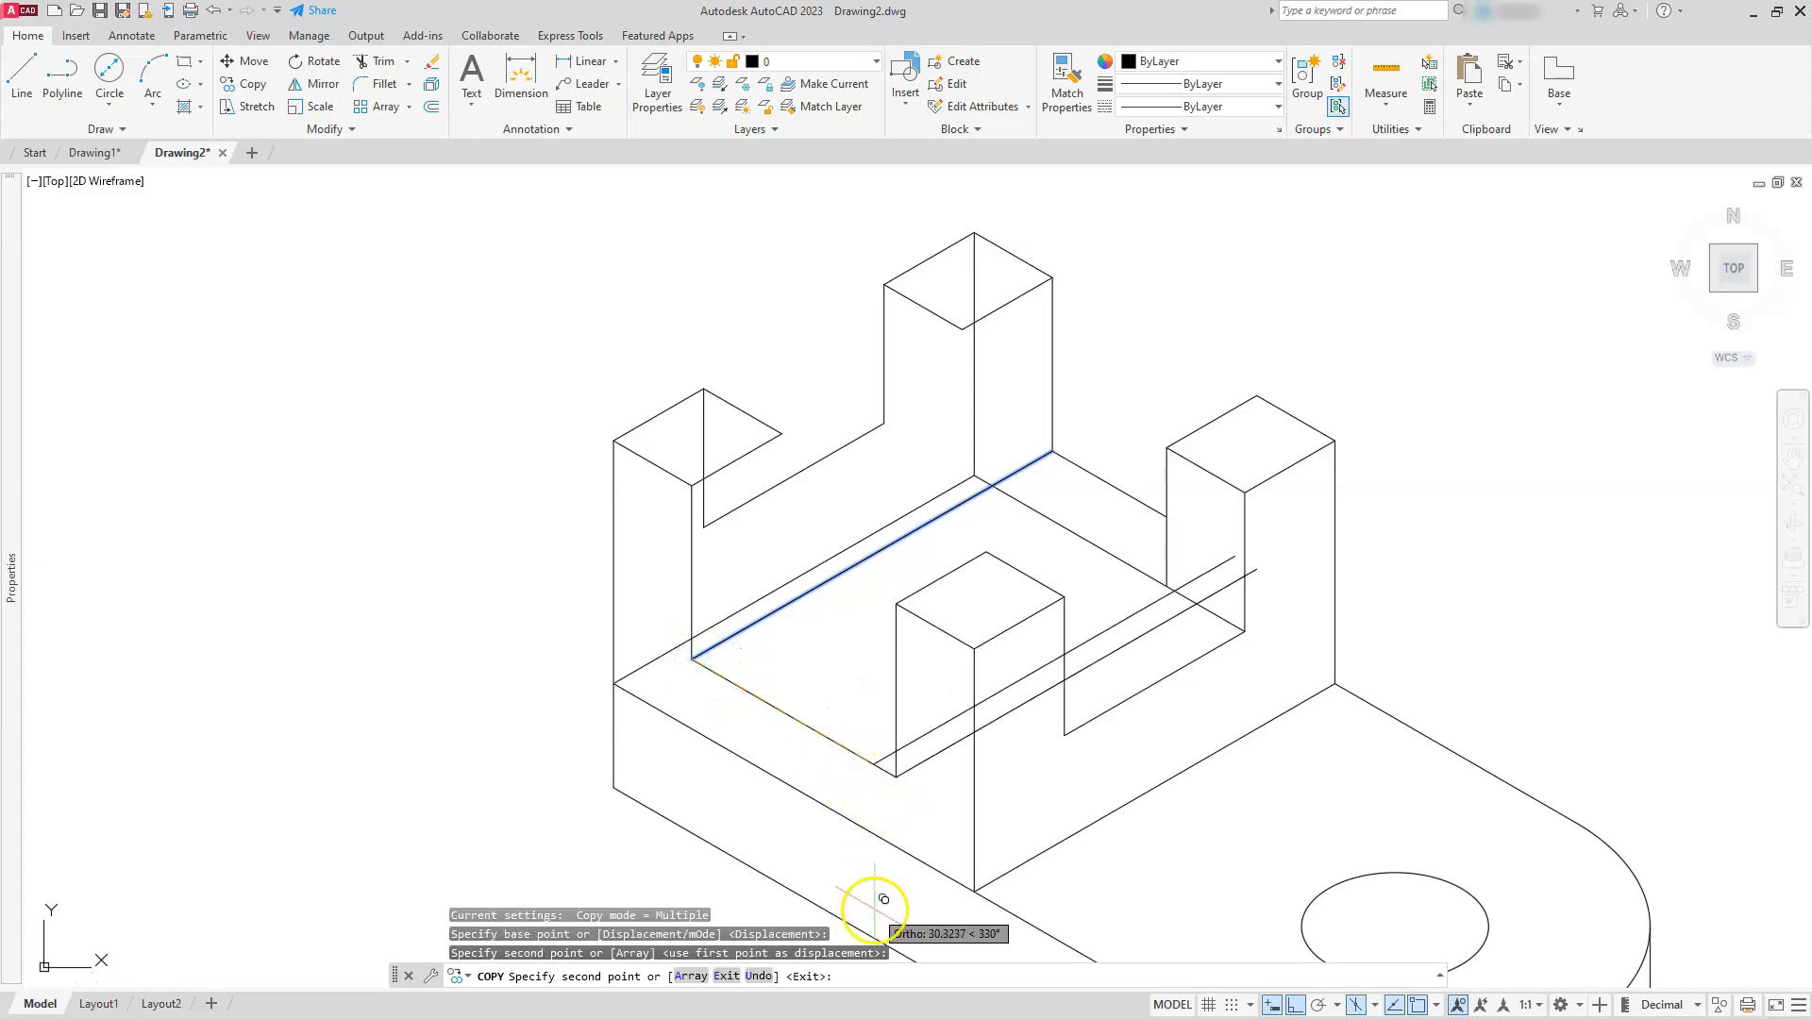
pyautogui.press('Escape')
pyautogui.press('Escape')
pyautogui.press('Escape')
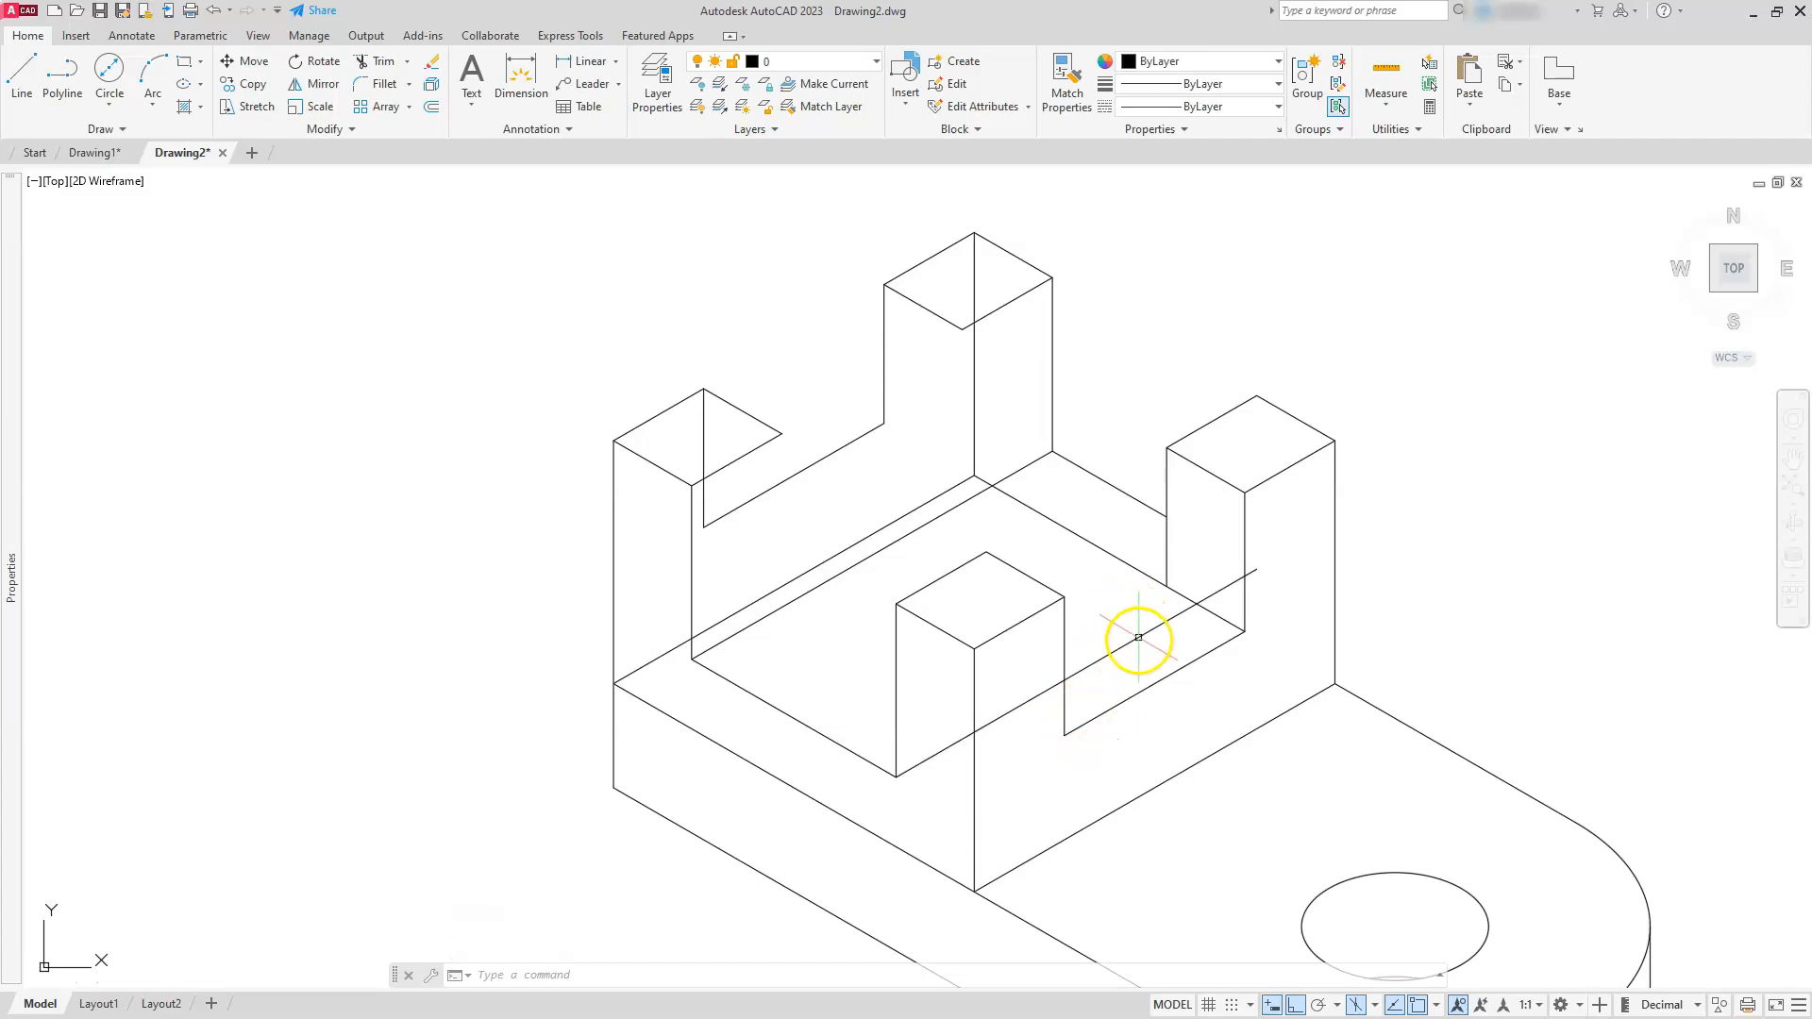
# - Try extending the hole-side rear post's inner vertical to the copied slot floor line, and undo both the extension and that copied line
pyautogui.click(410, 66)
pyautogui.click(387, 132)
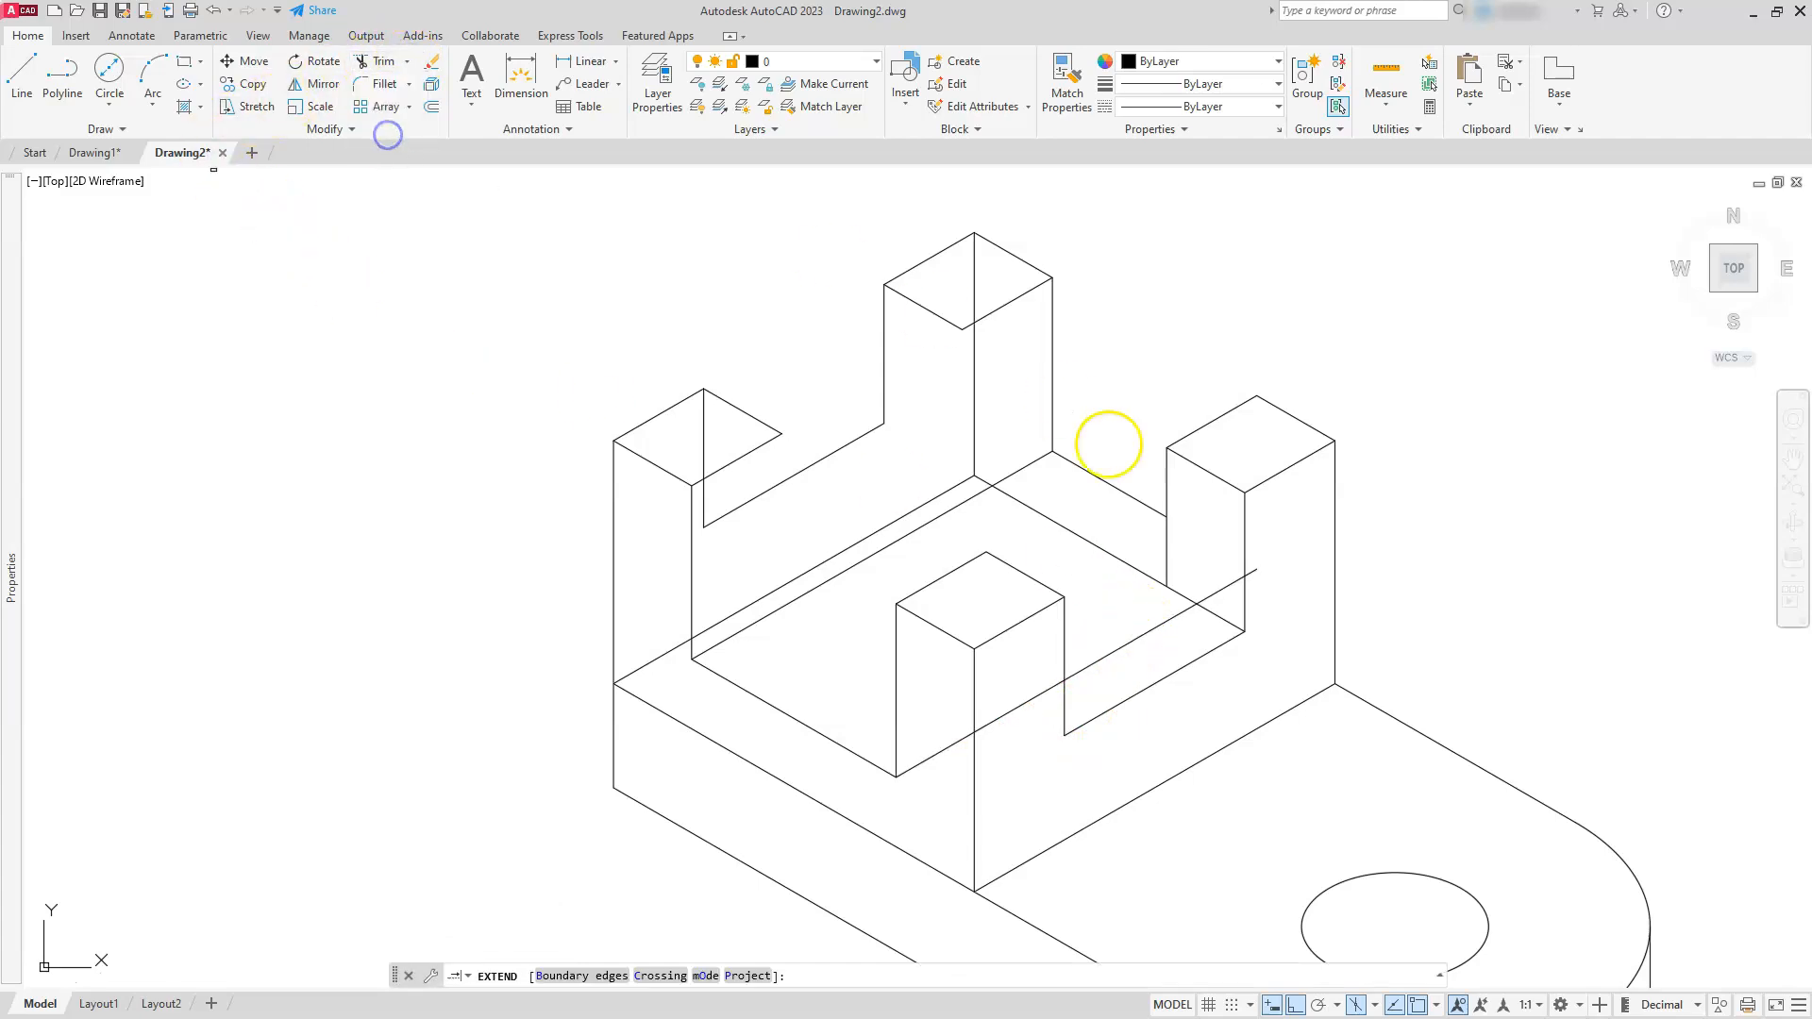
pyautogui.click(1169, 564)
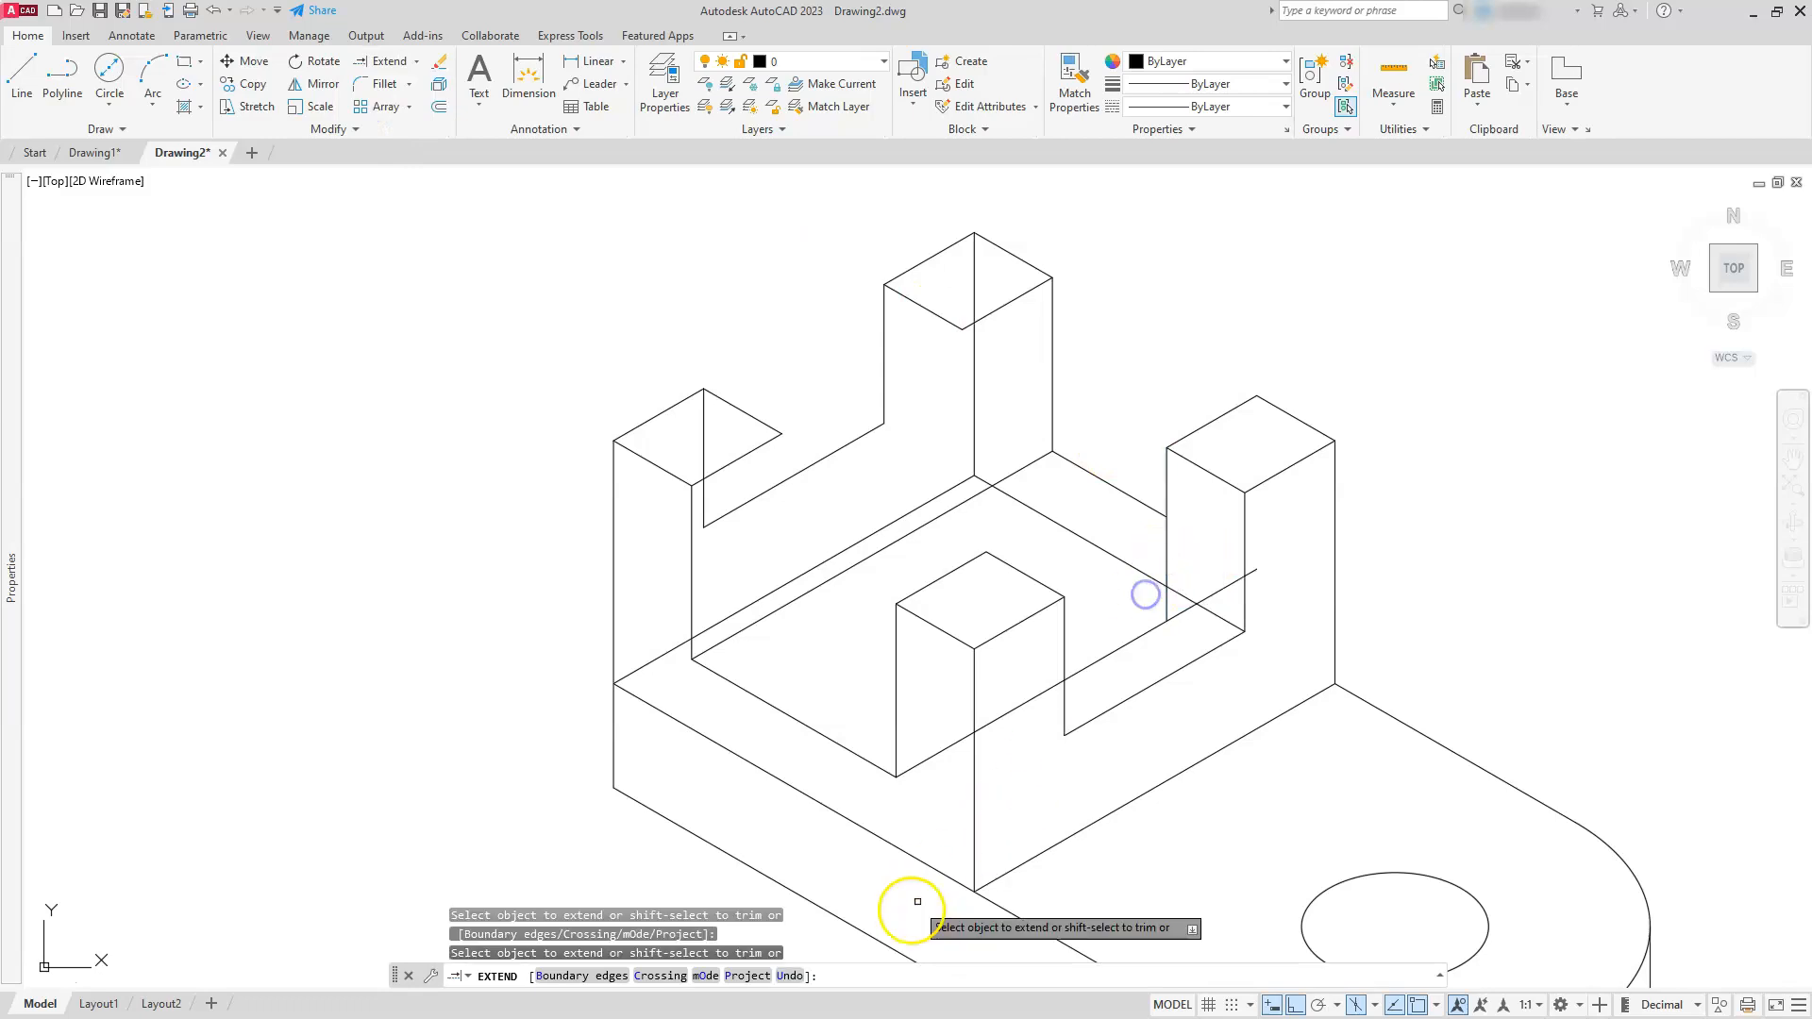
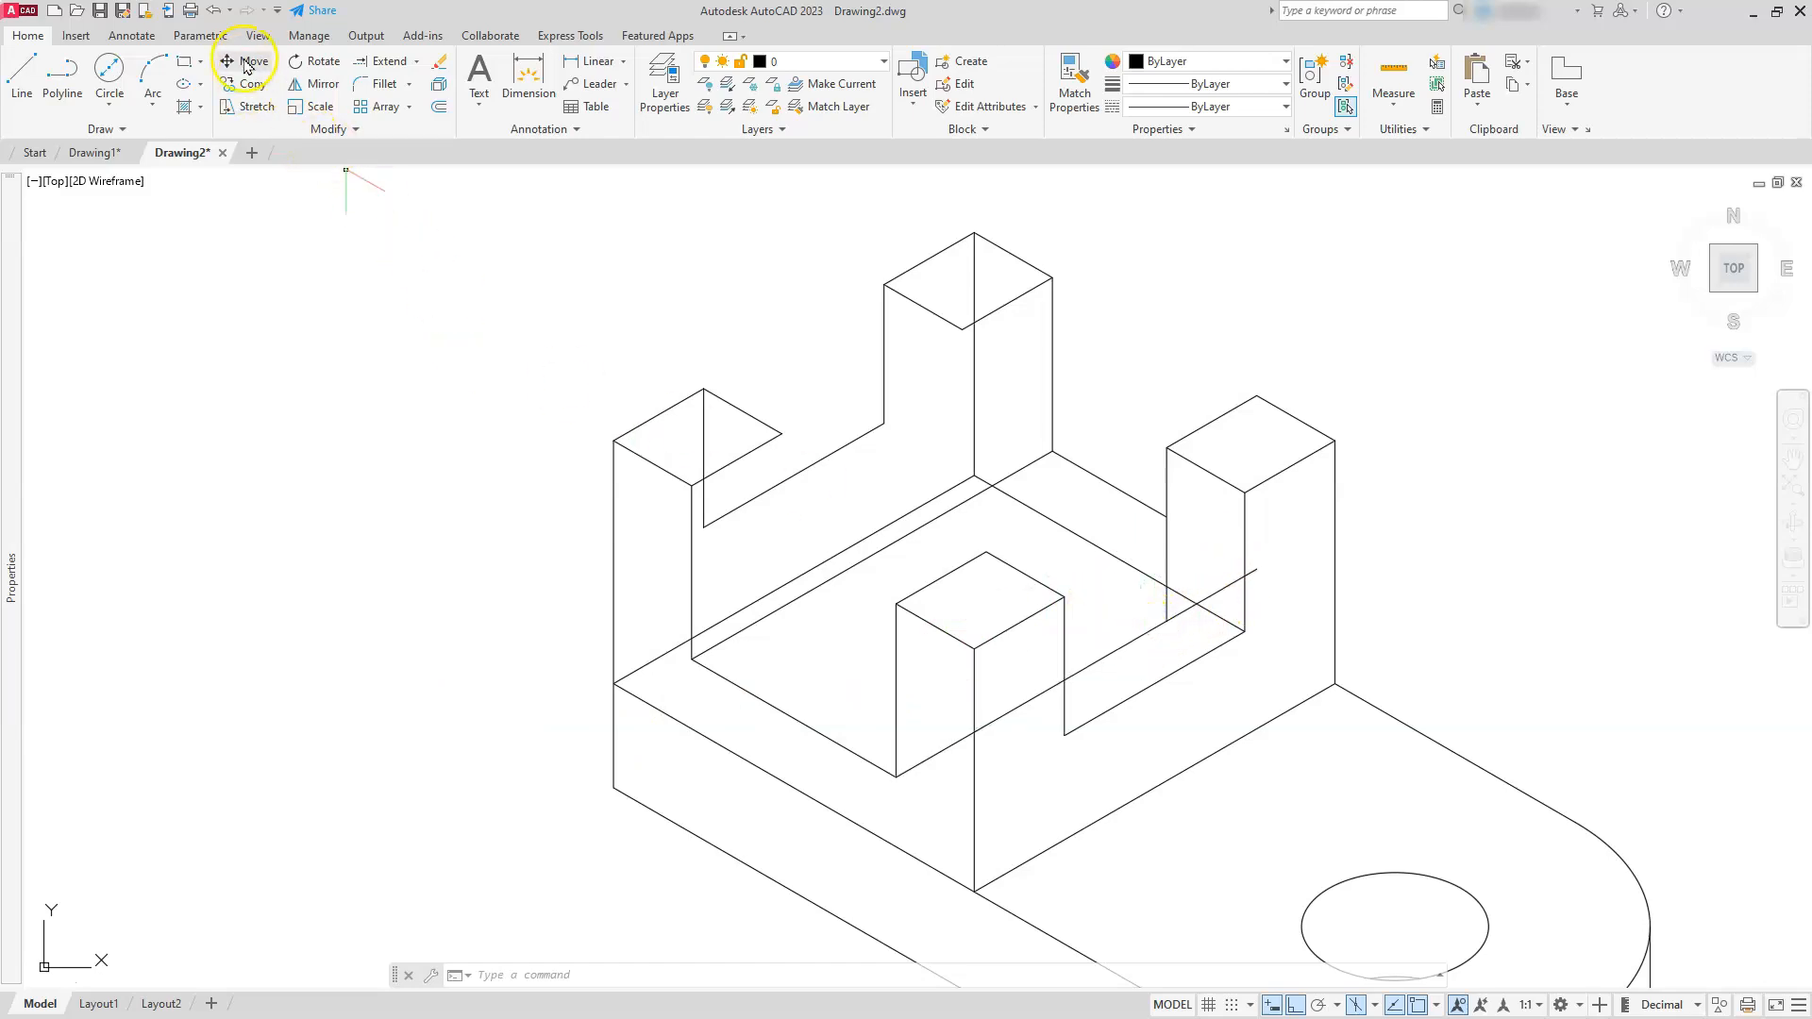
pyautogui.click(215, 12)
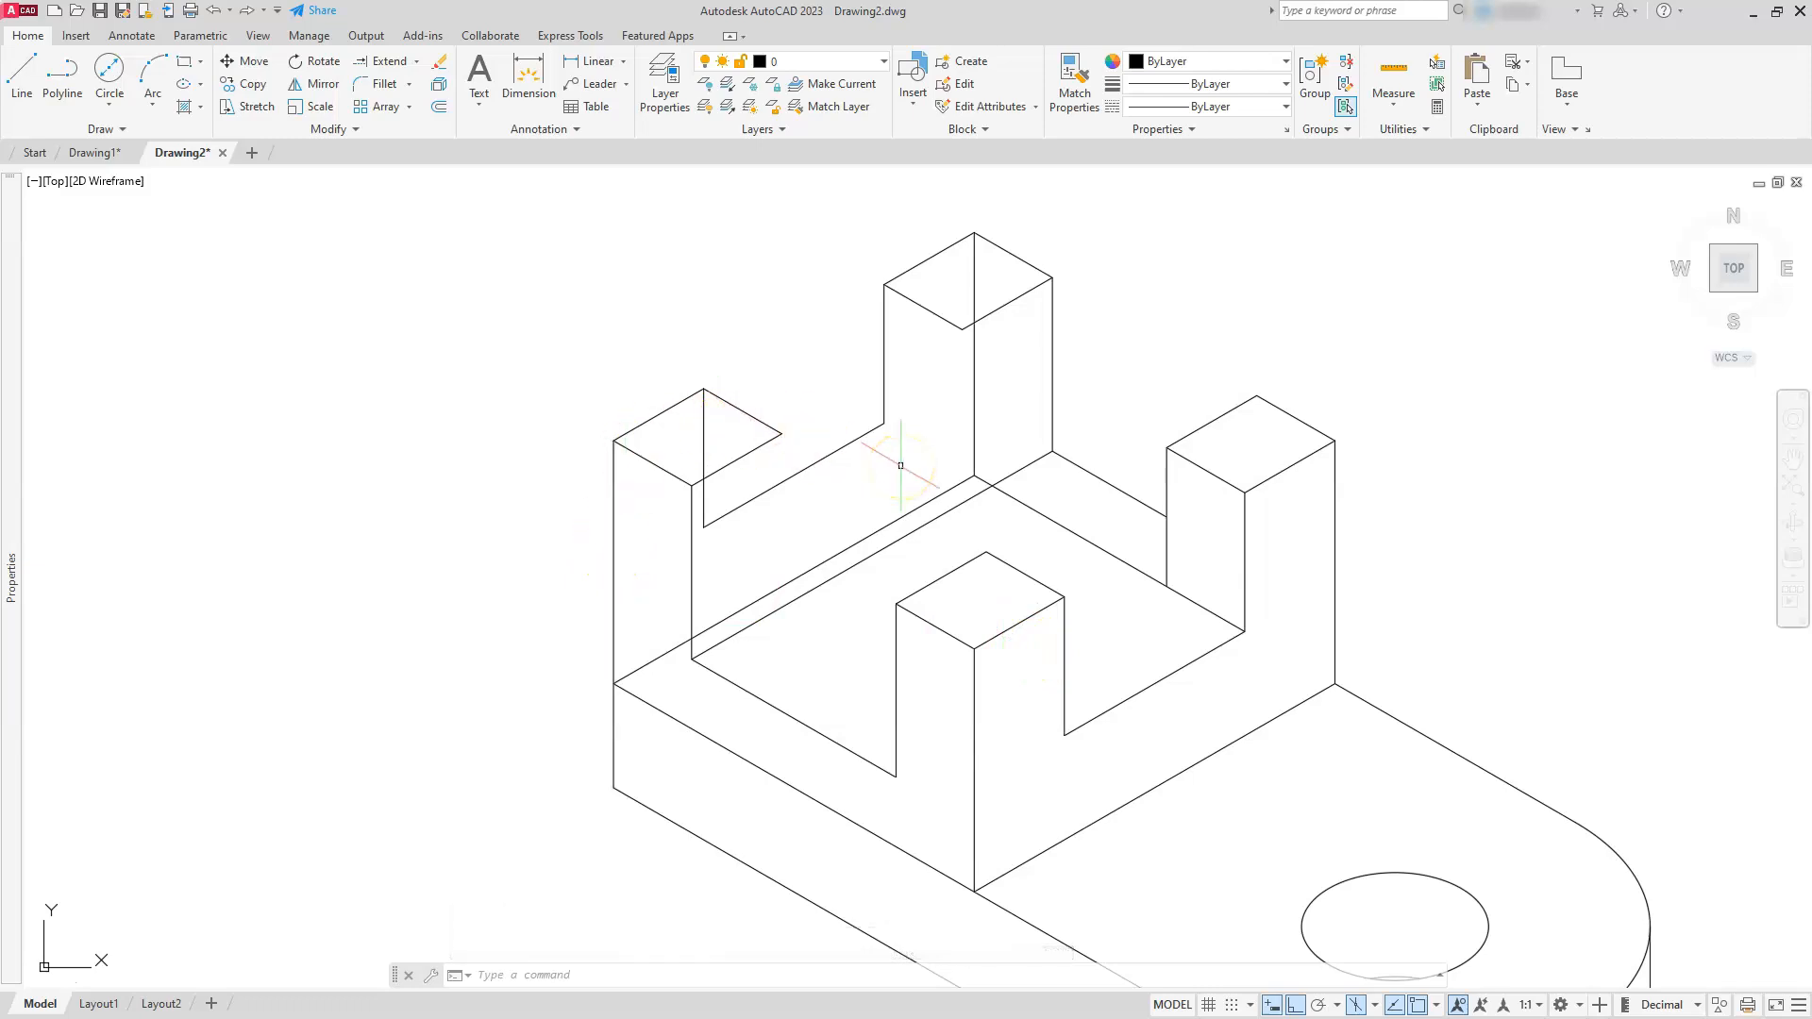
# - Copy the far end's outer slot outline from the far rear post's outer top corner to its inner top corner and the hole-side rear post's corner
pyautogui.click(250, 90)
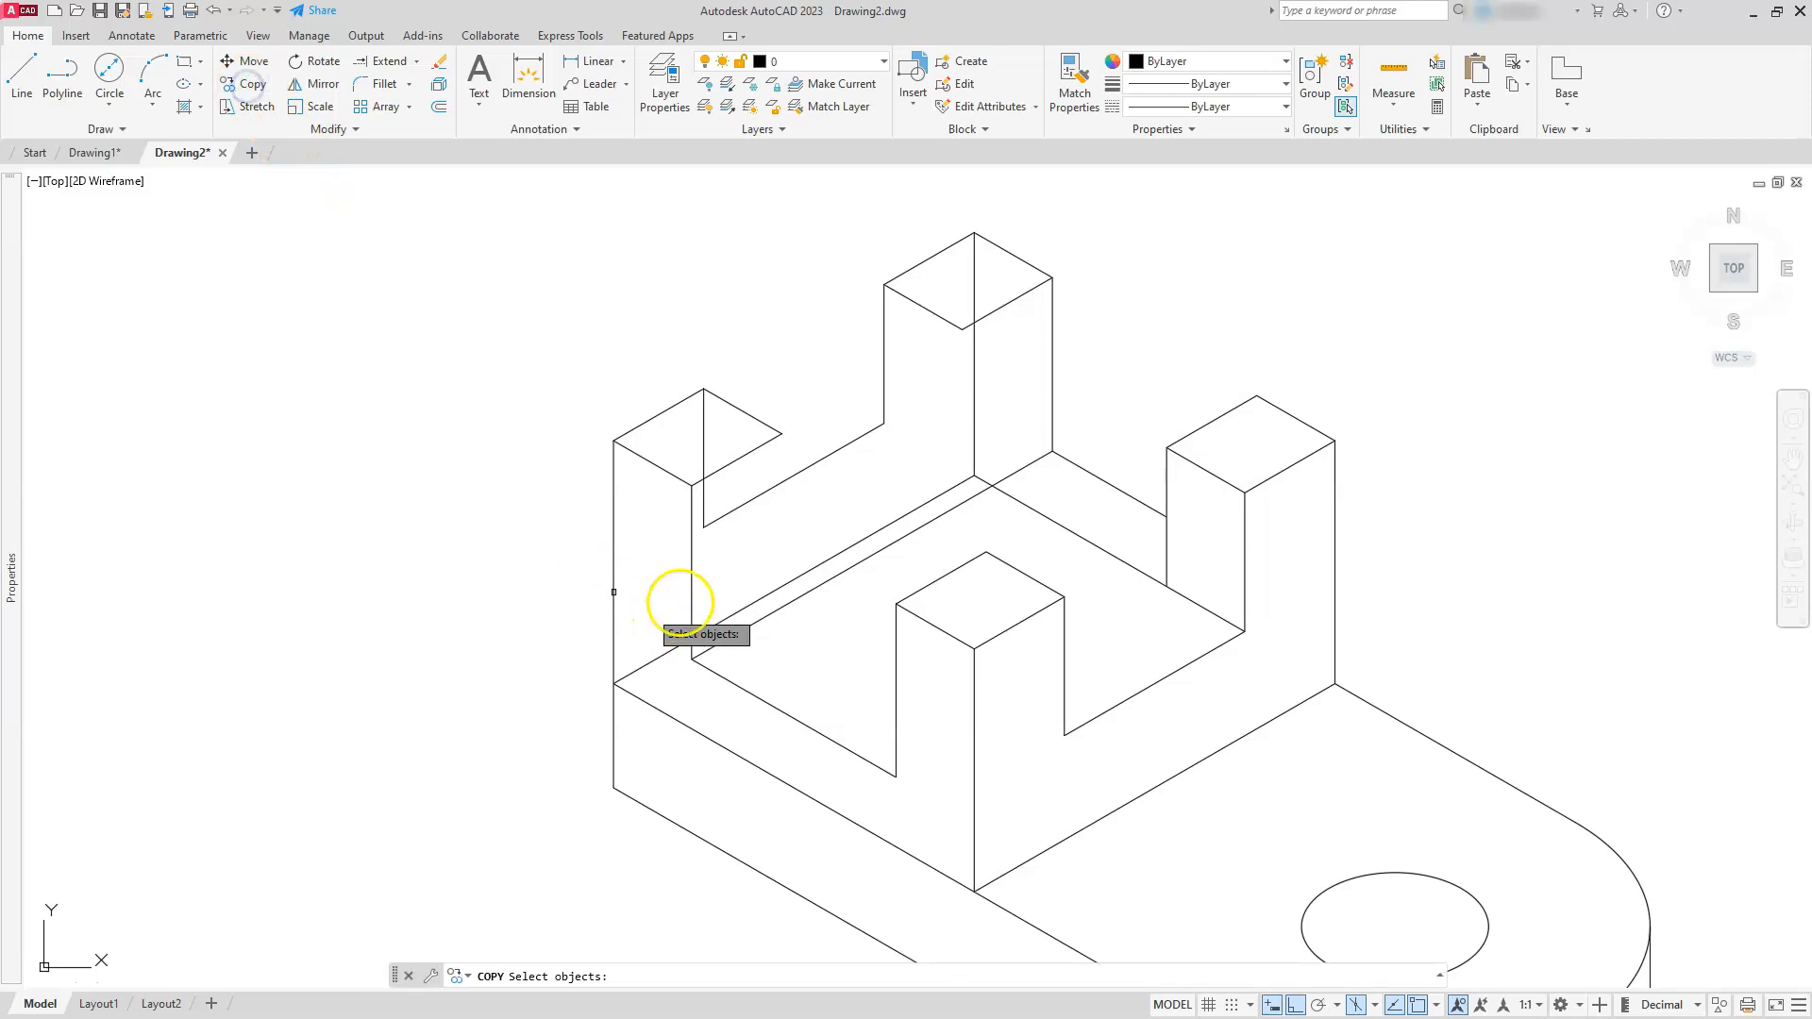
pyautogui.click(725, 511)
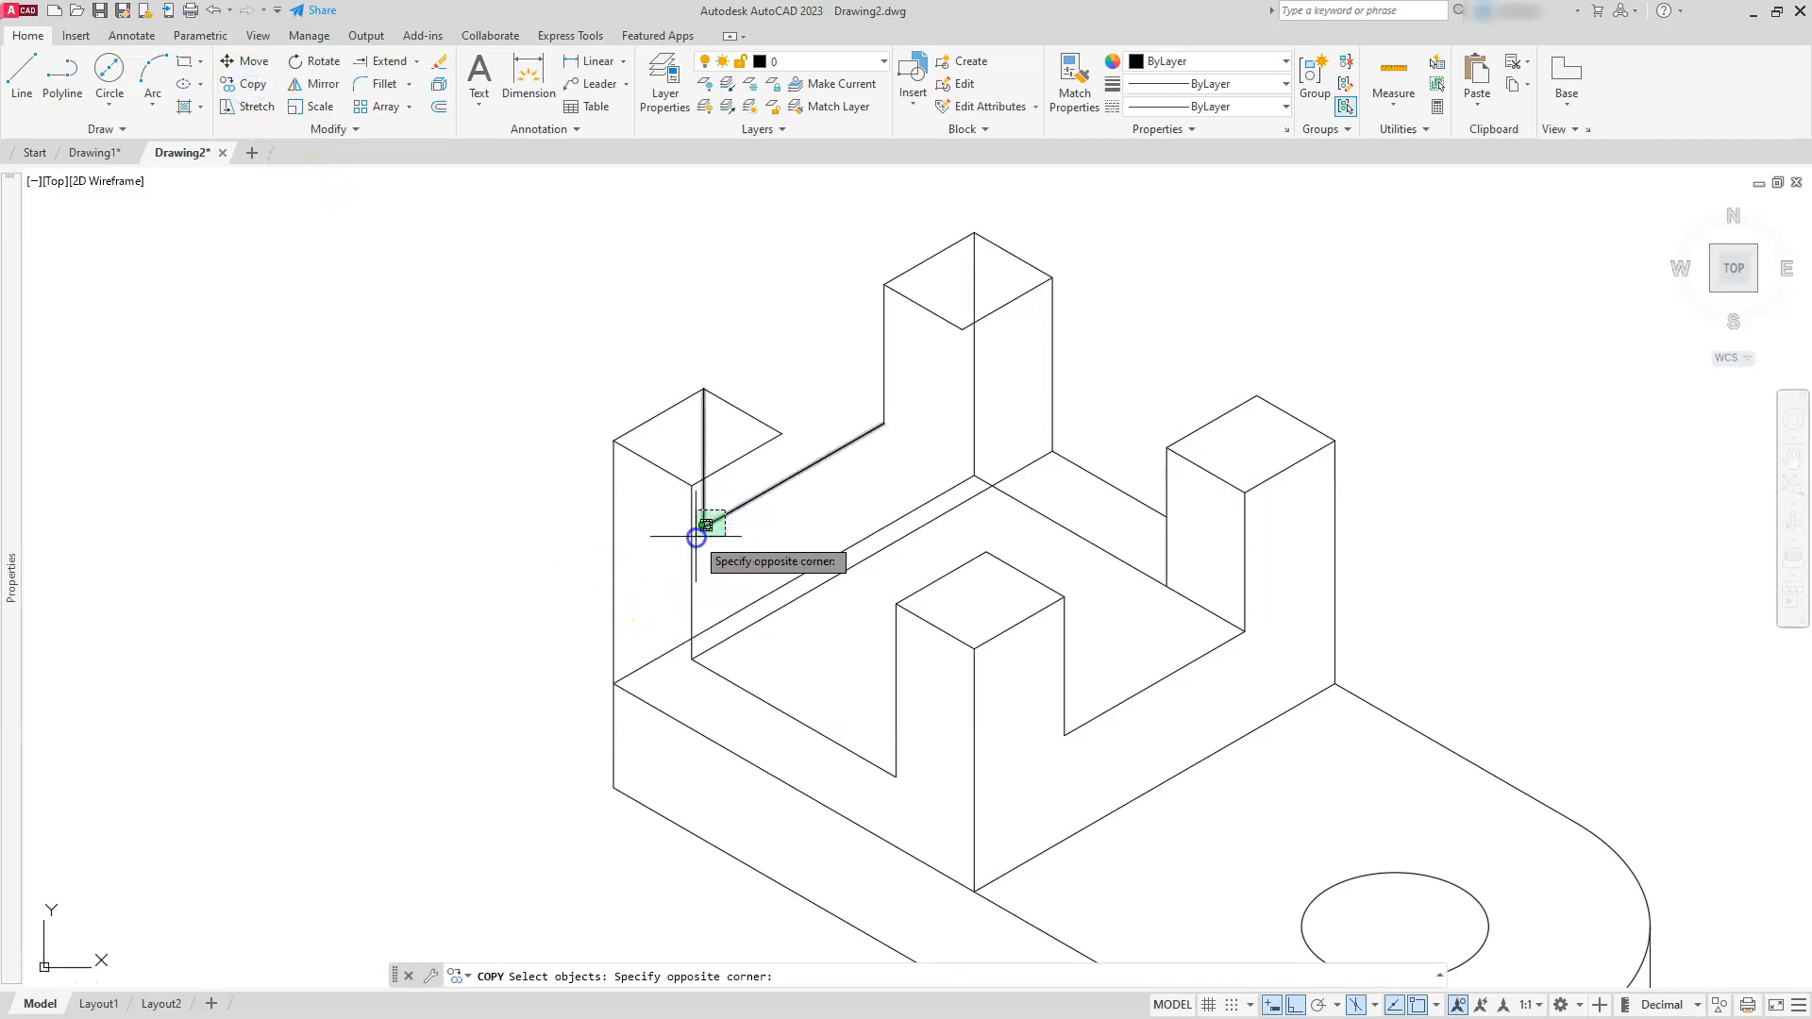
pyautogui.click(698, 534)
pyautogui.click(880, 370)
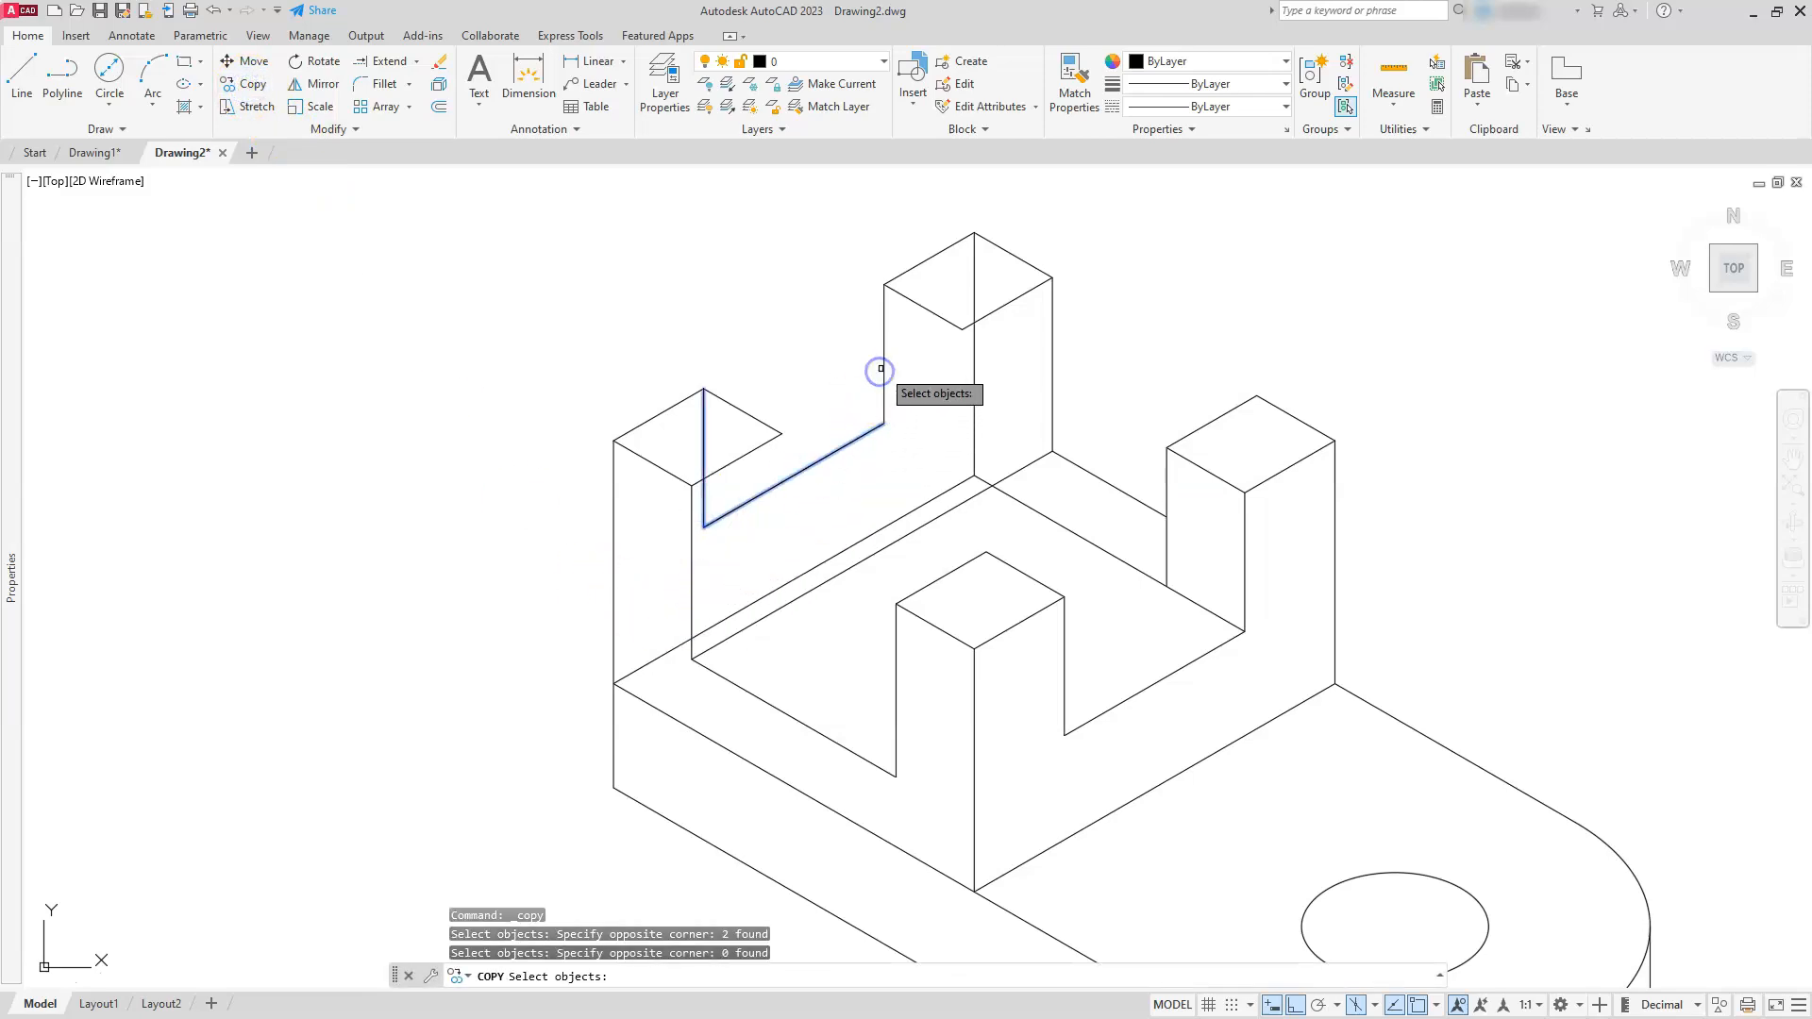
pyautogui.click(884, 368)
pyautogui.press('Return')
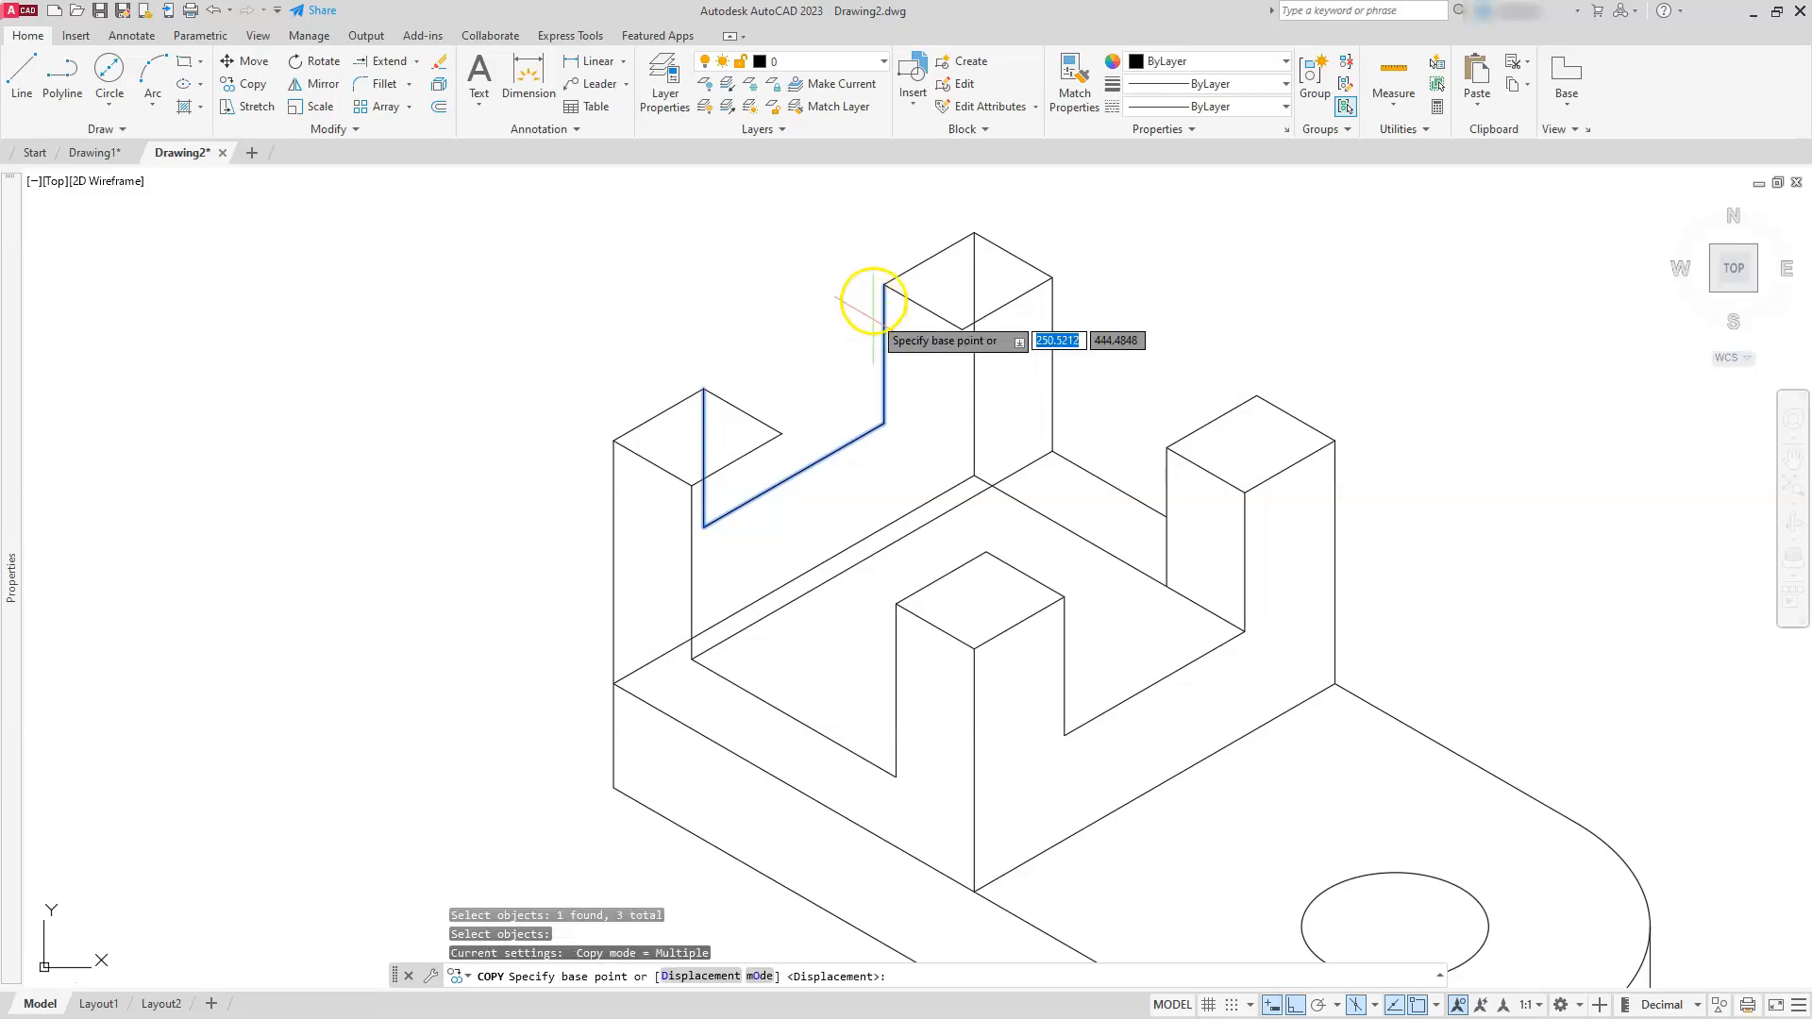
pyautogui.click(883, 285)
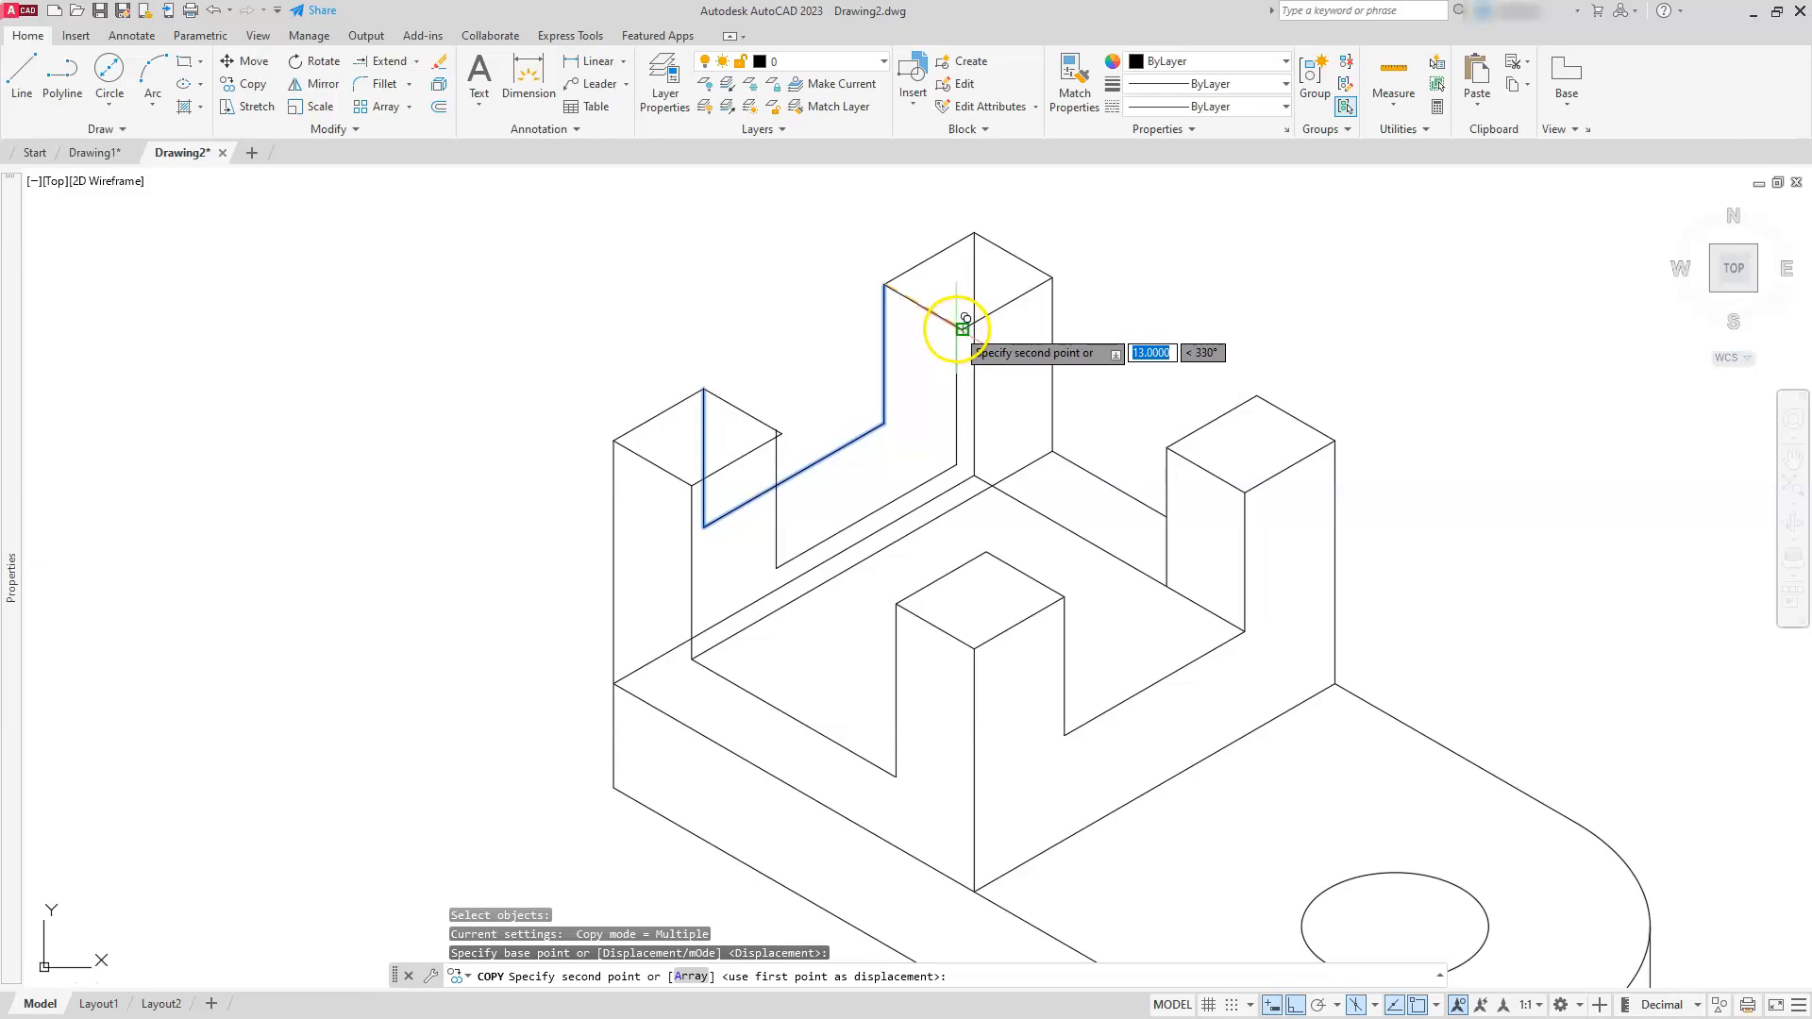
pyautogui.click(962, 329)
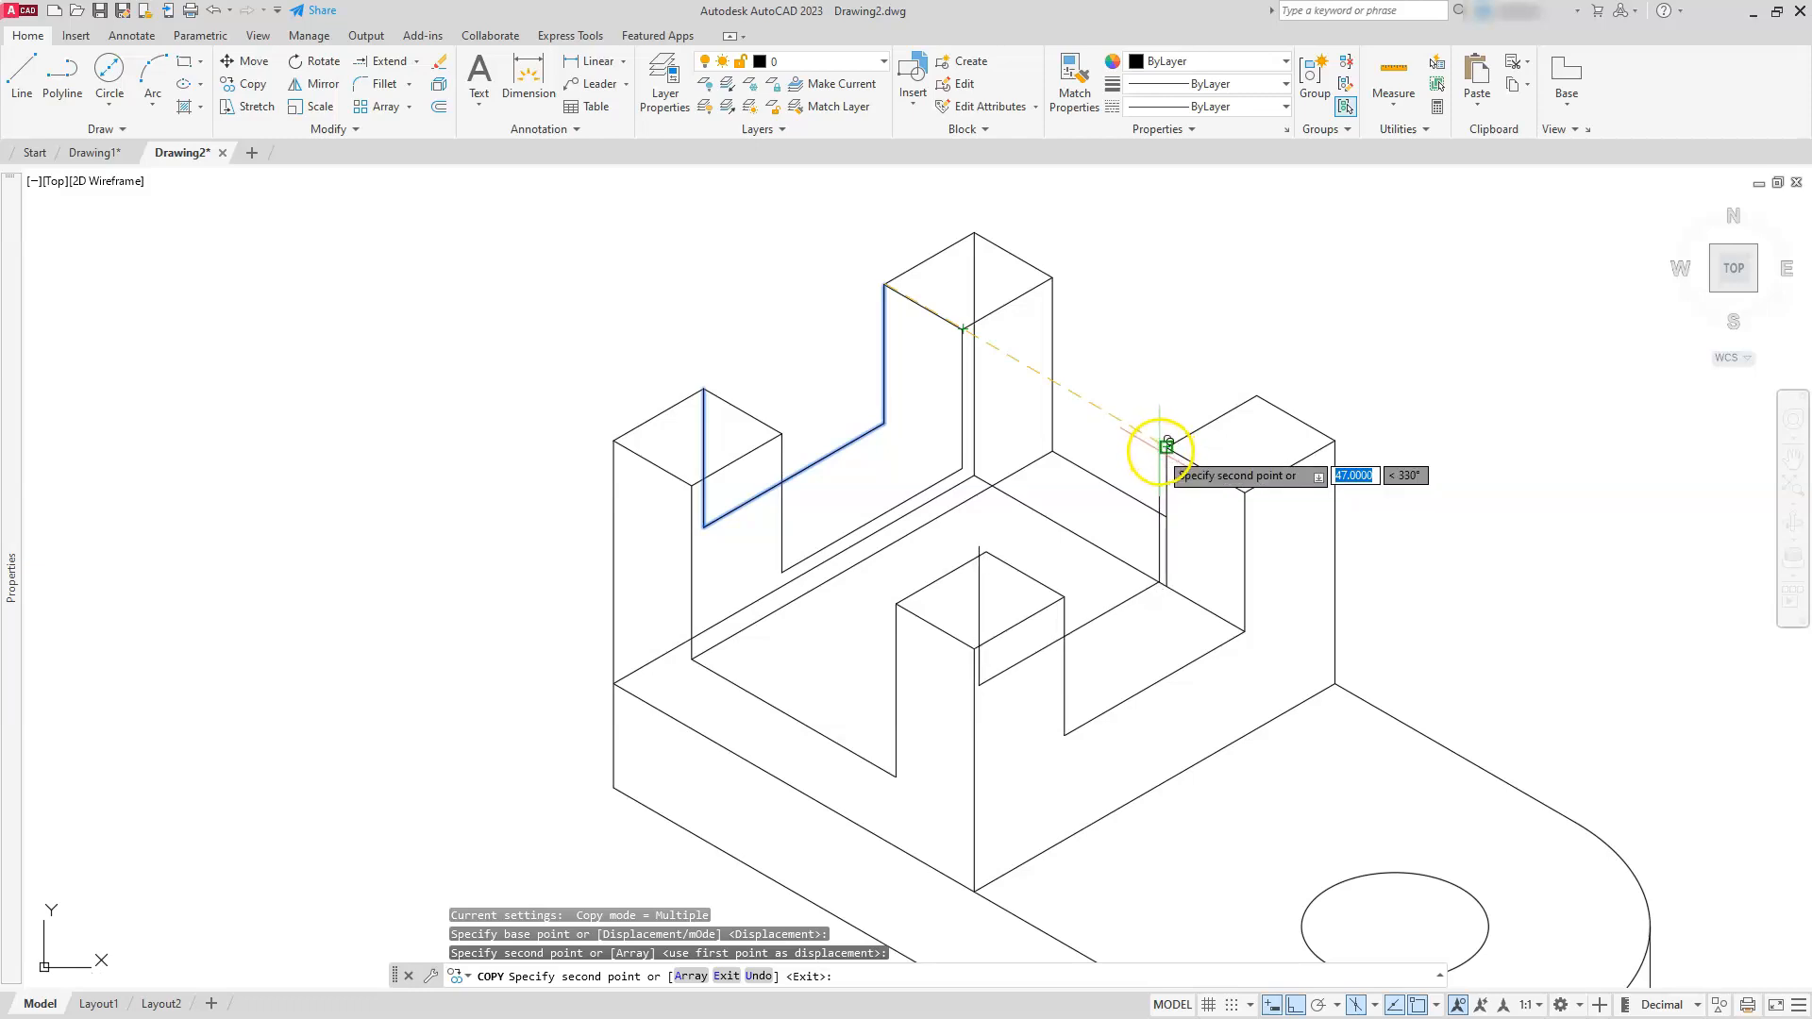
pyautogui.click(1163, 443)
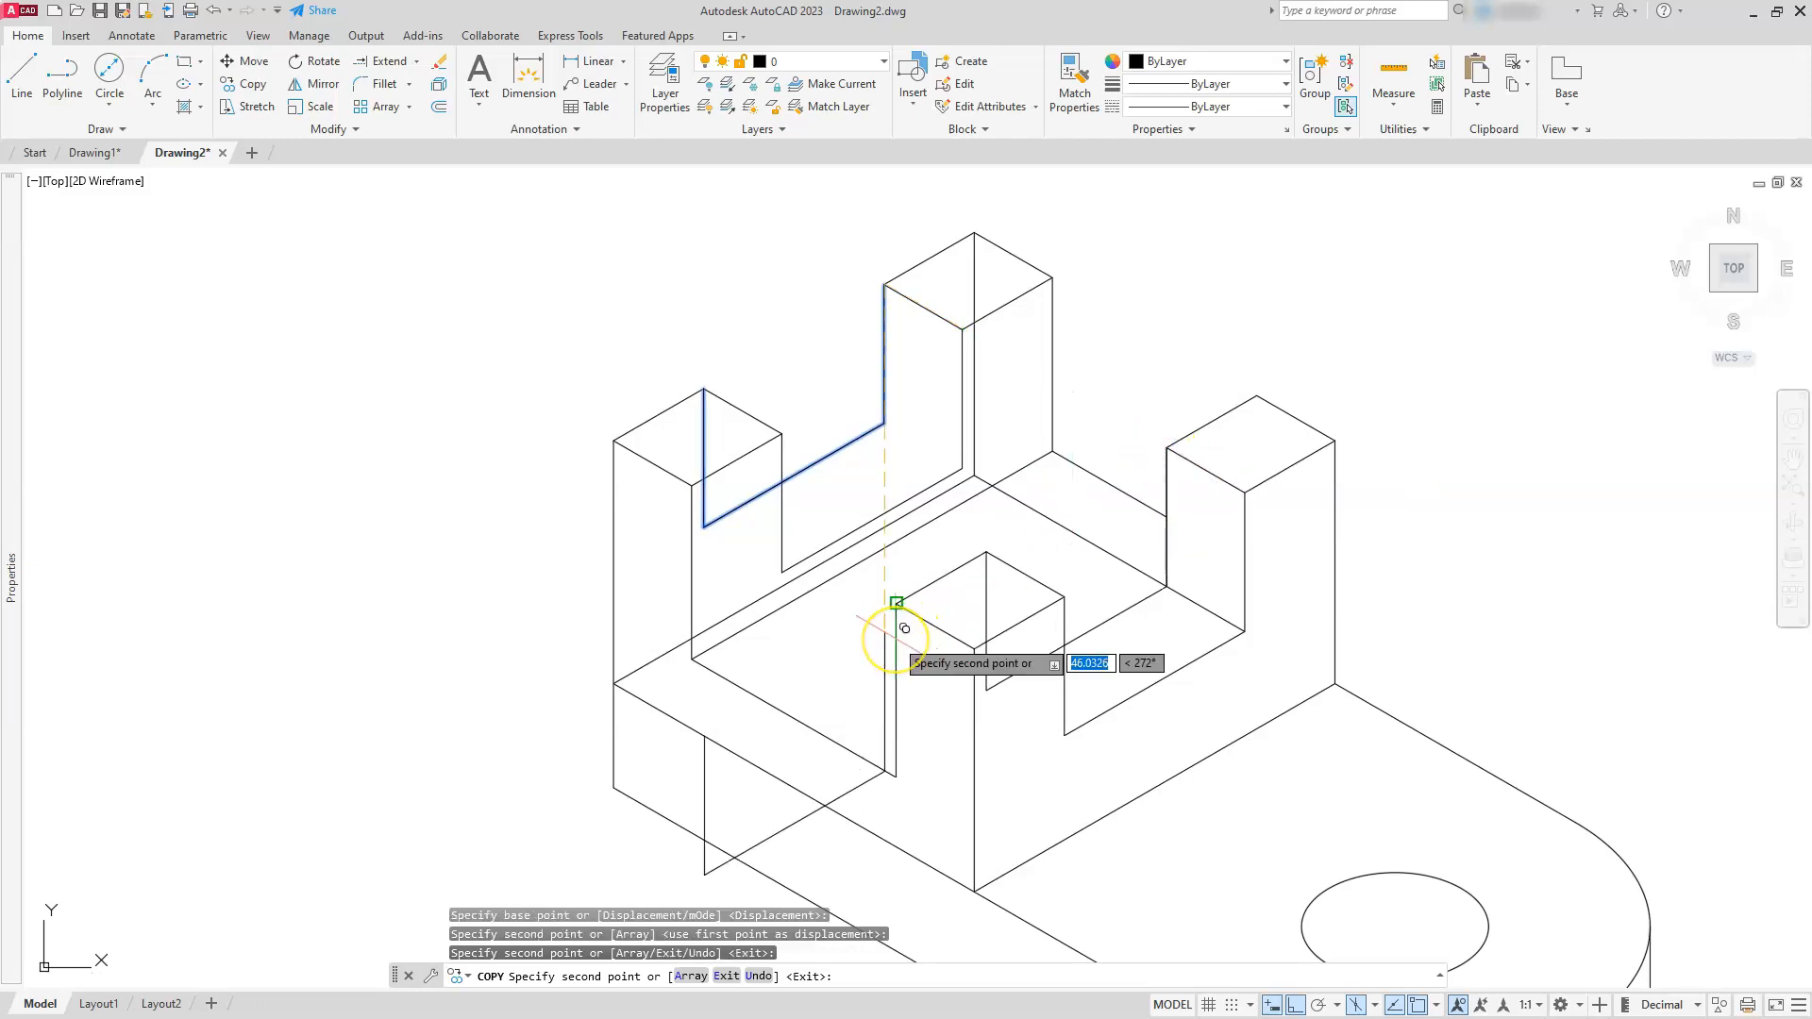
pyautogui.press('Escape')
pyautogui.press('Escape')
pyautogui.press('Escape')
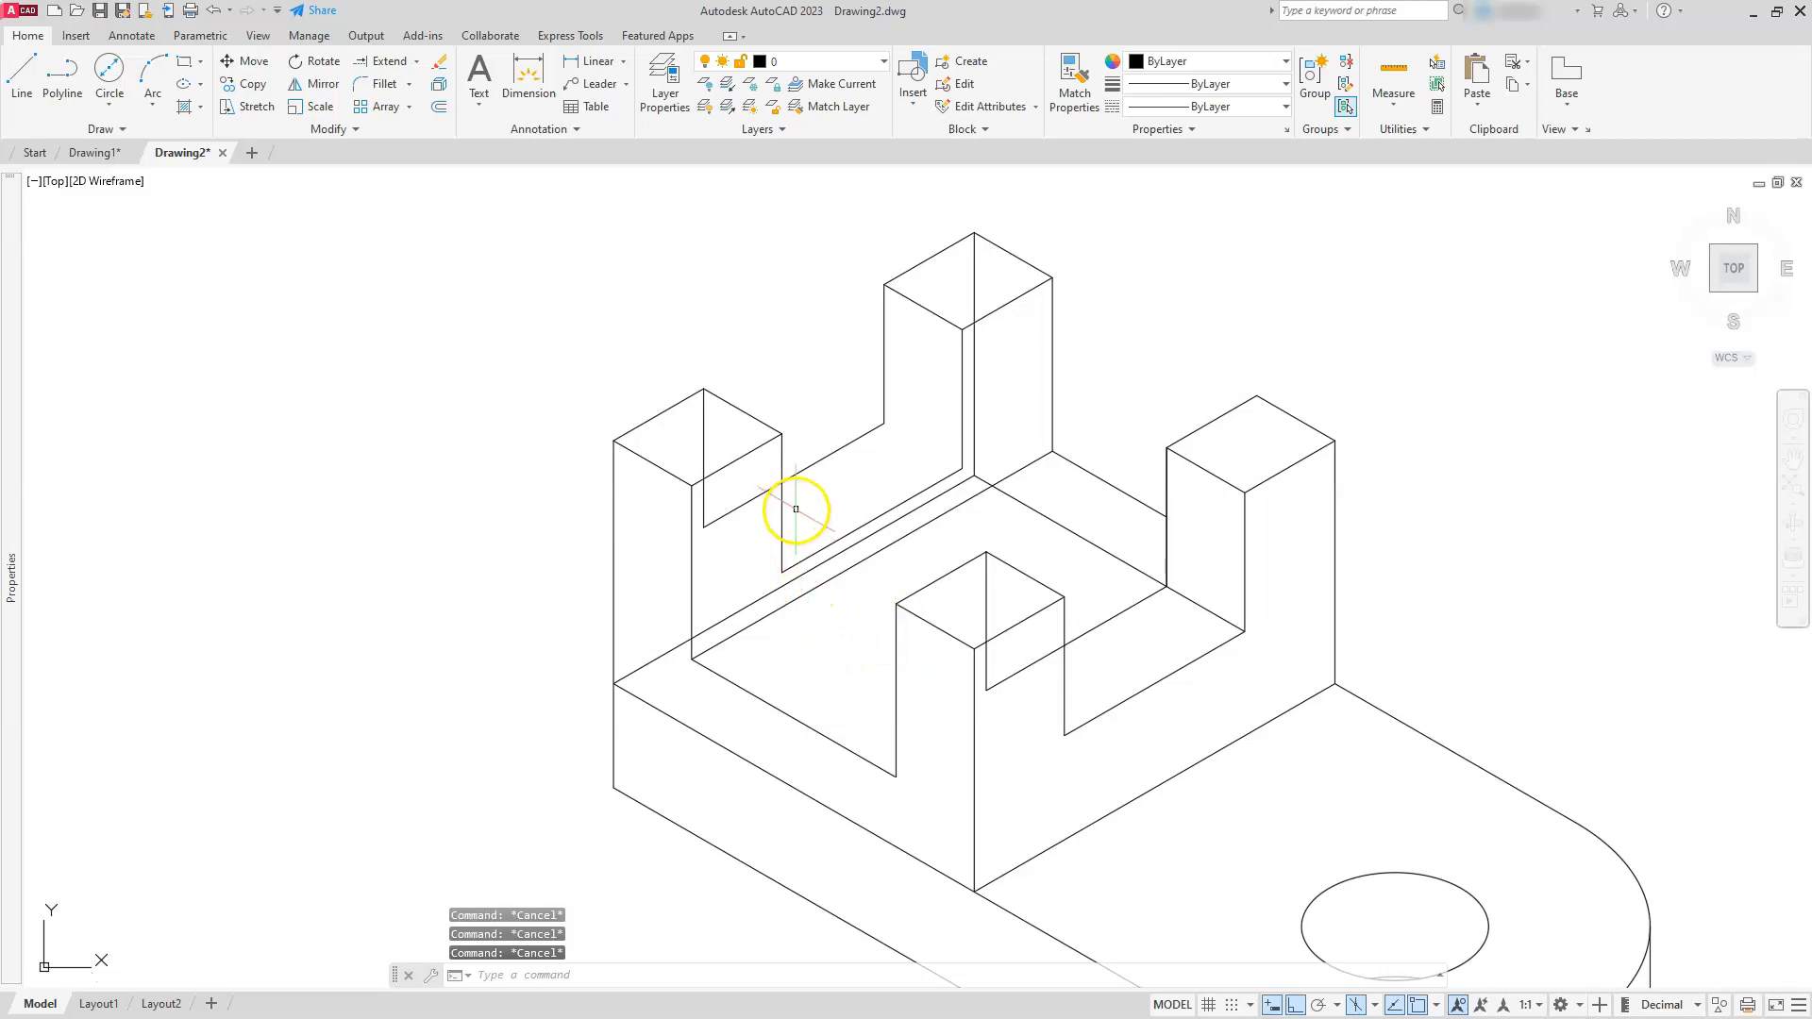
# - Draw the slot floor edge at the foot of the far rear post, joining the outer and inner slot outlines' lower corners
pyautogui.click(24, 73)
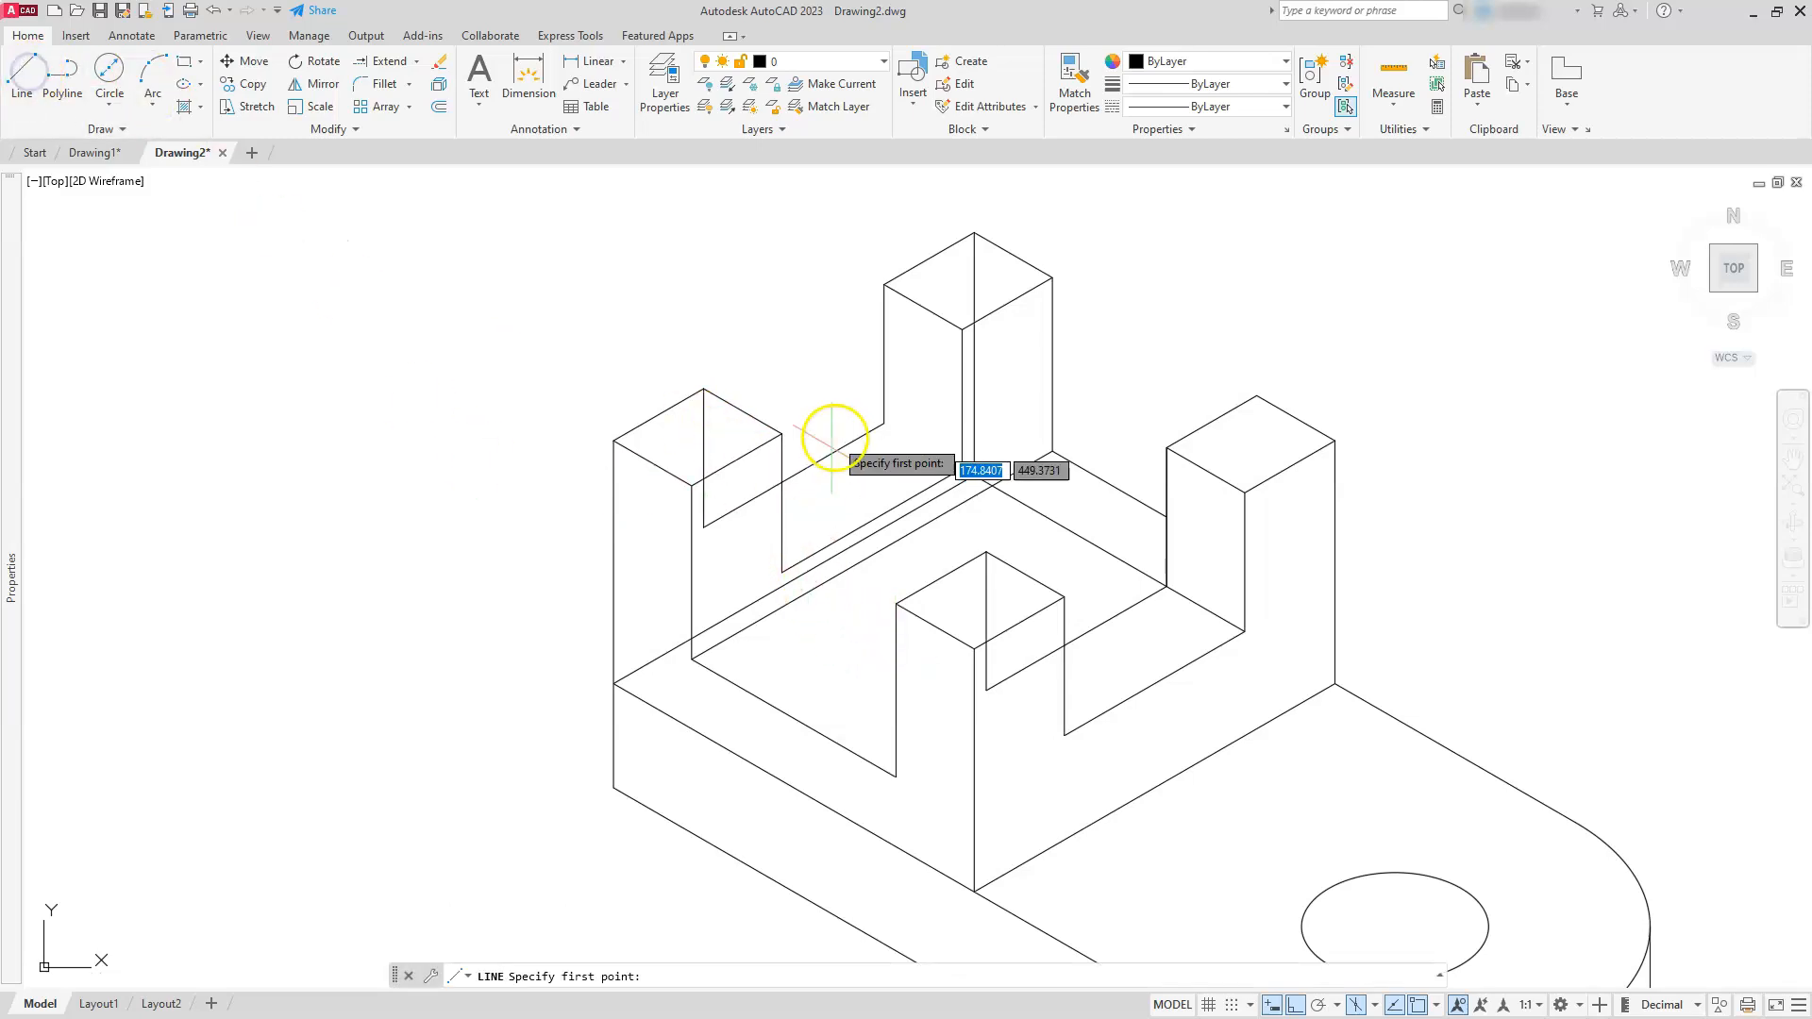
pyautogui.click(884, 426)
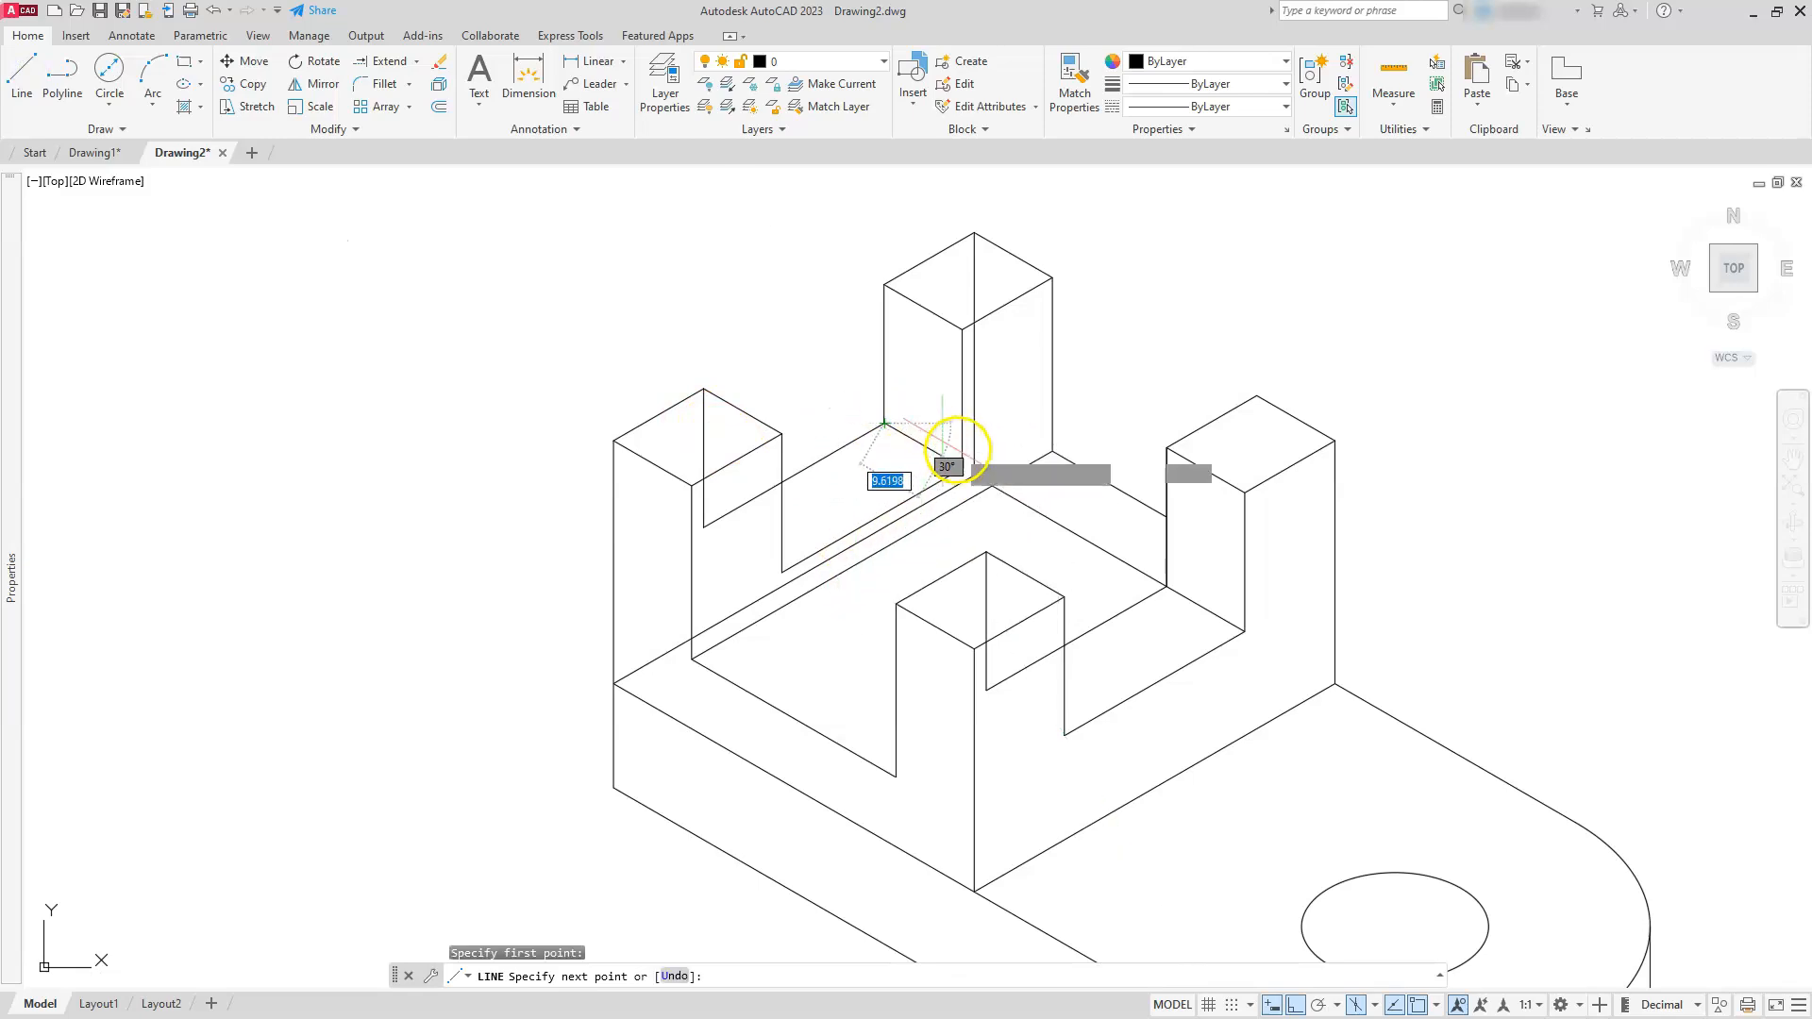
pyautogui.click(963, 467)
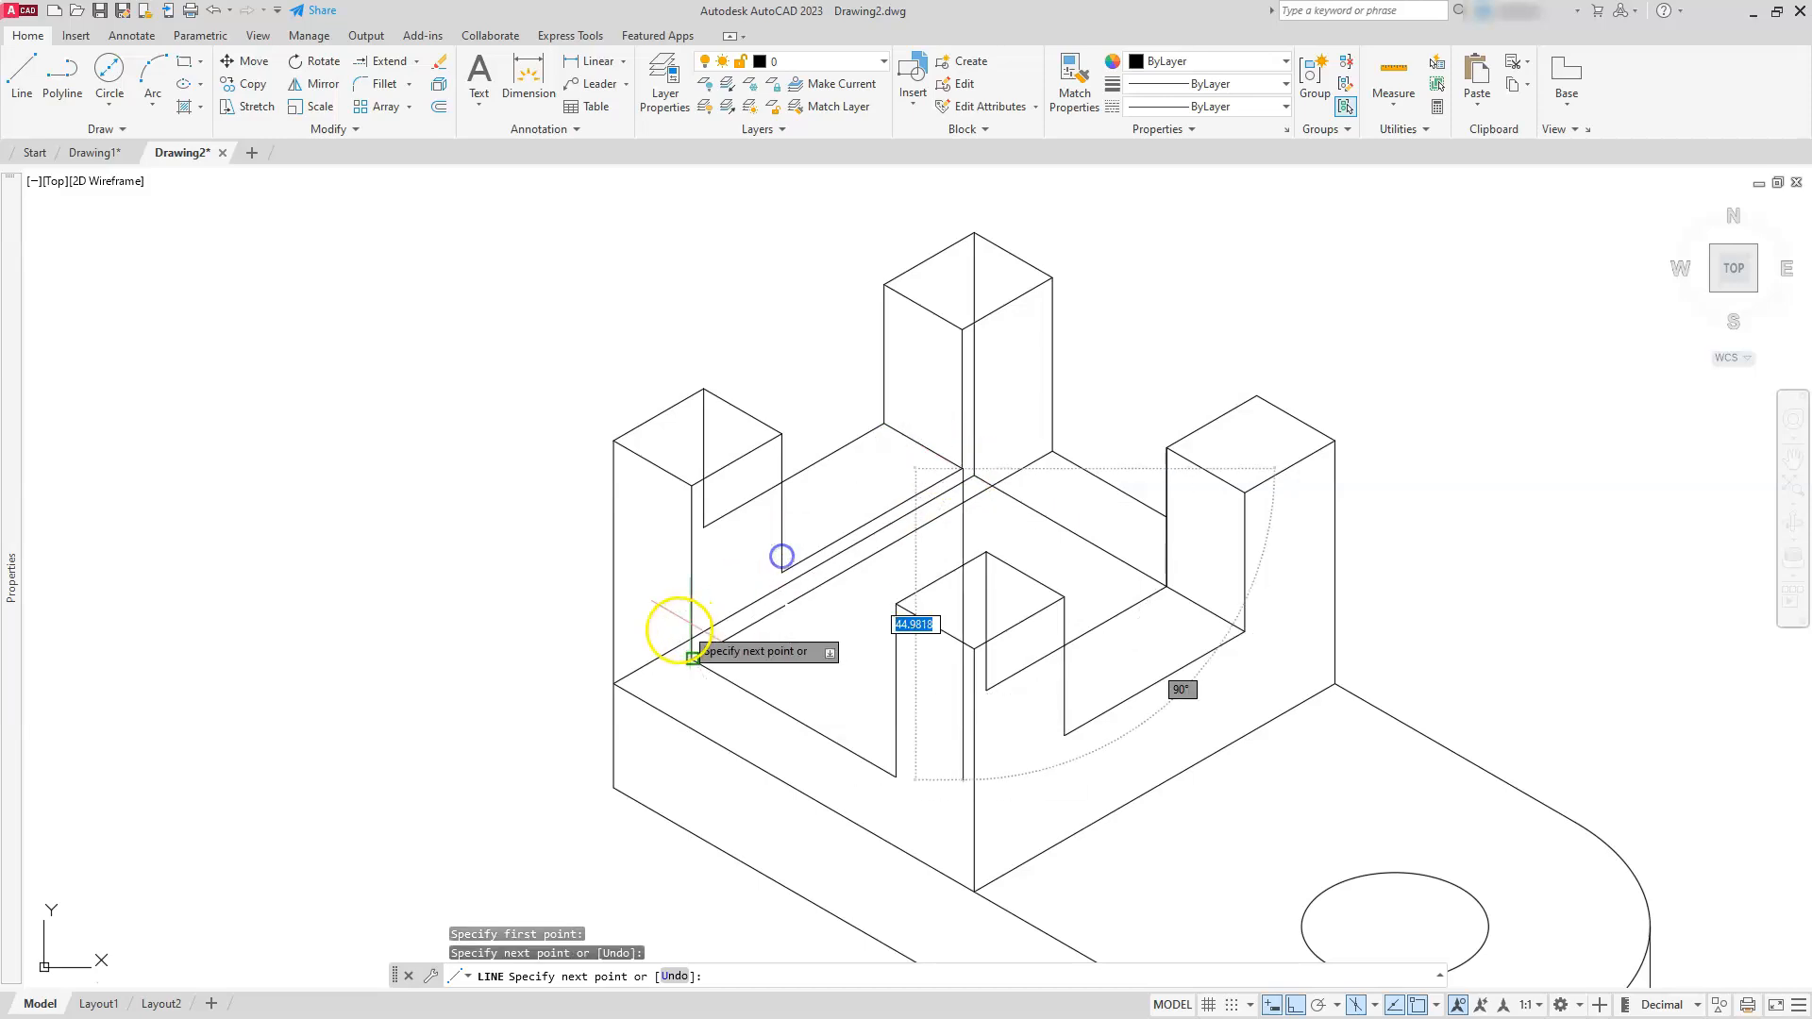
pyautogui.press('Escape')
pyautogui.press('Escape')
pyautogui.press('Escape')
pyautogui.press('Escape')
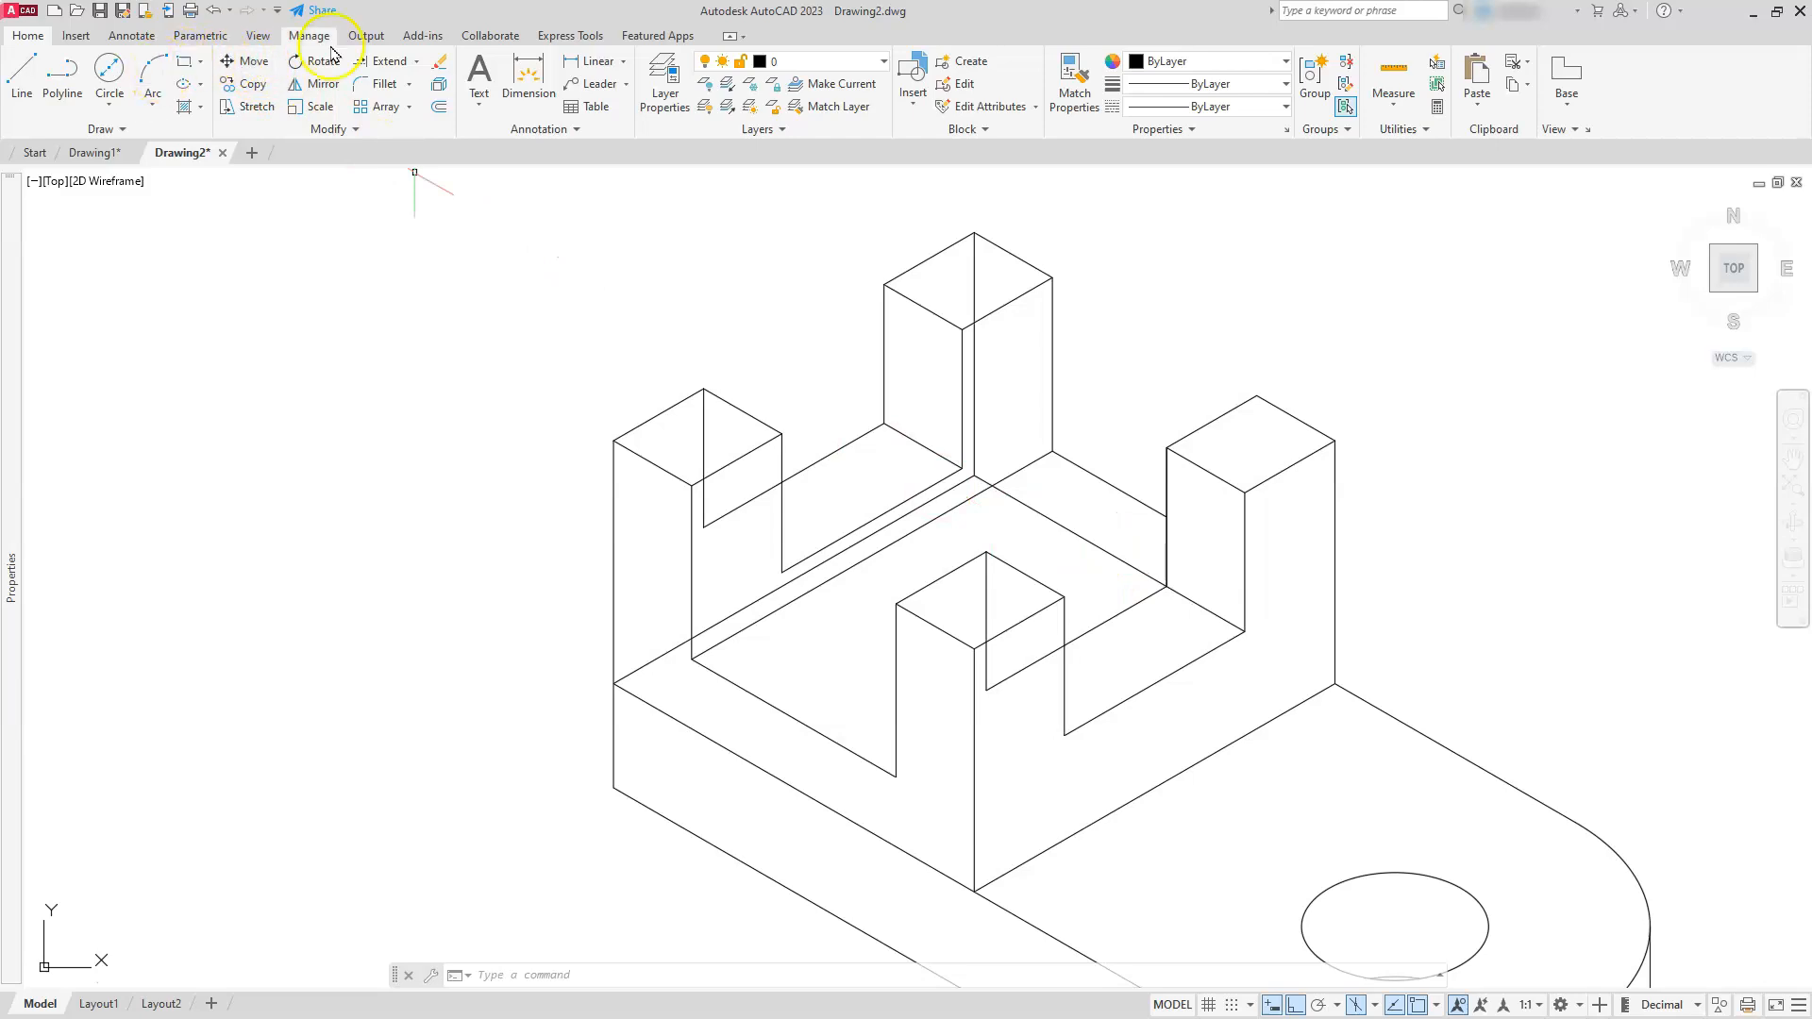
# - Trim the hidden base edges crossing the cavity and far front post, and the hidden vertical inside the far rear post
pyautogui.click(416, 61)
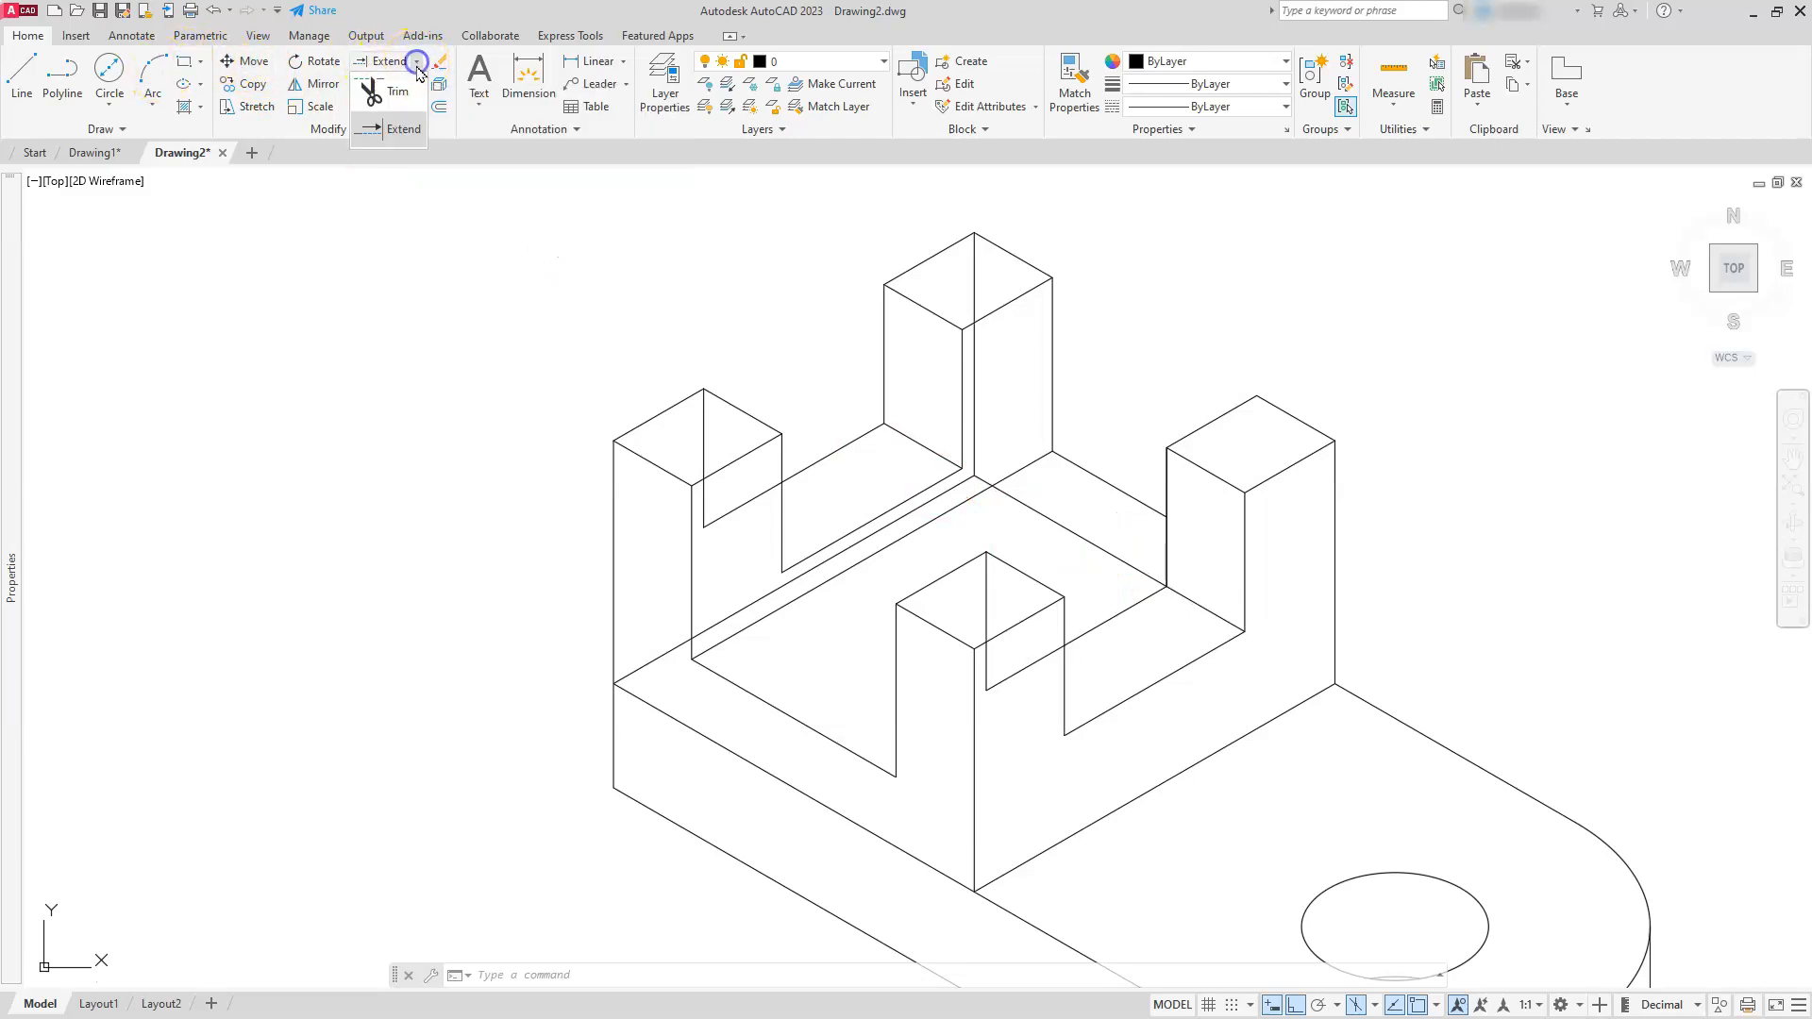
pyautogui.click(390, 100)
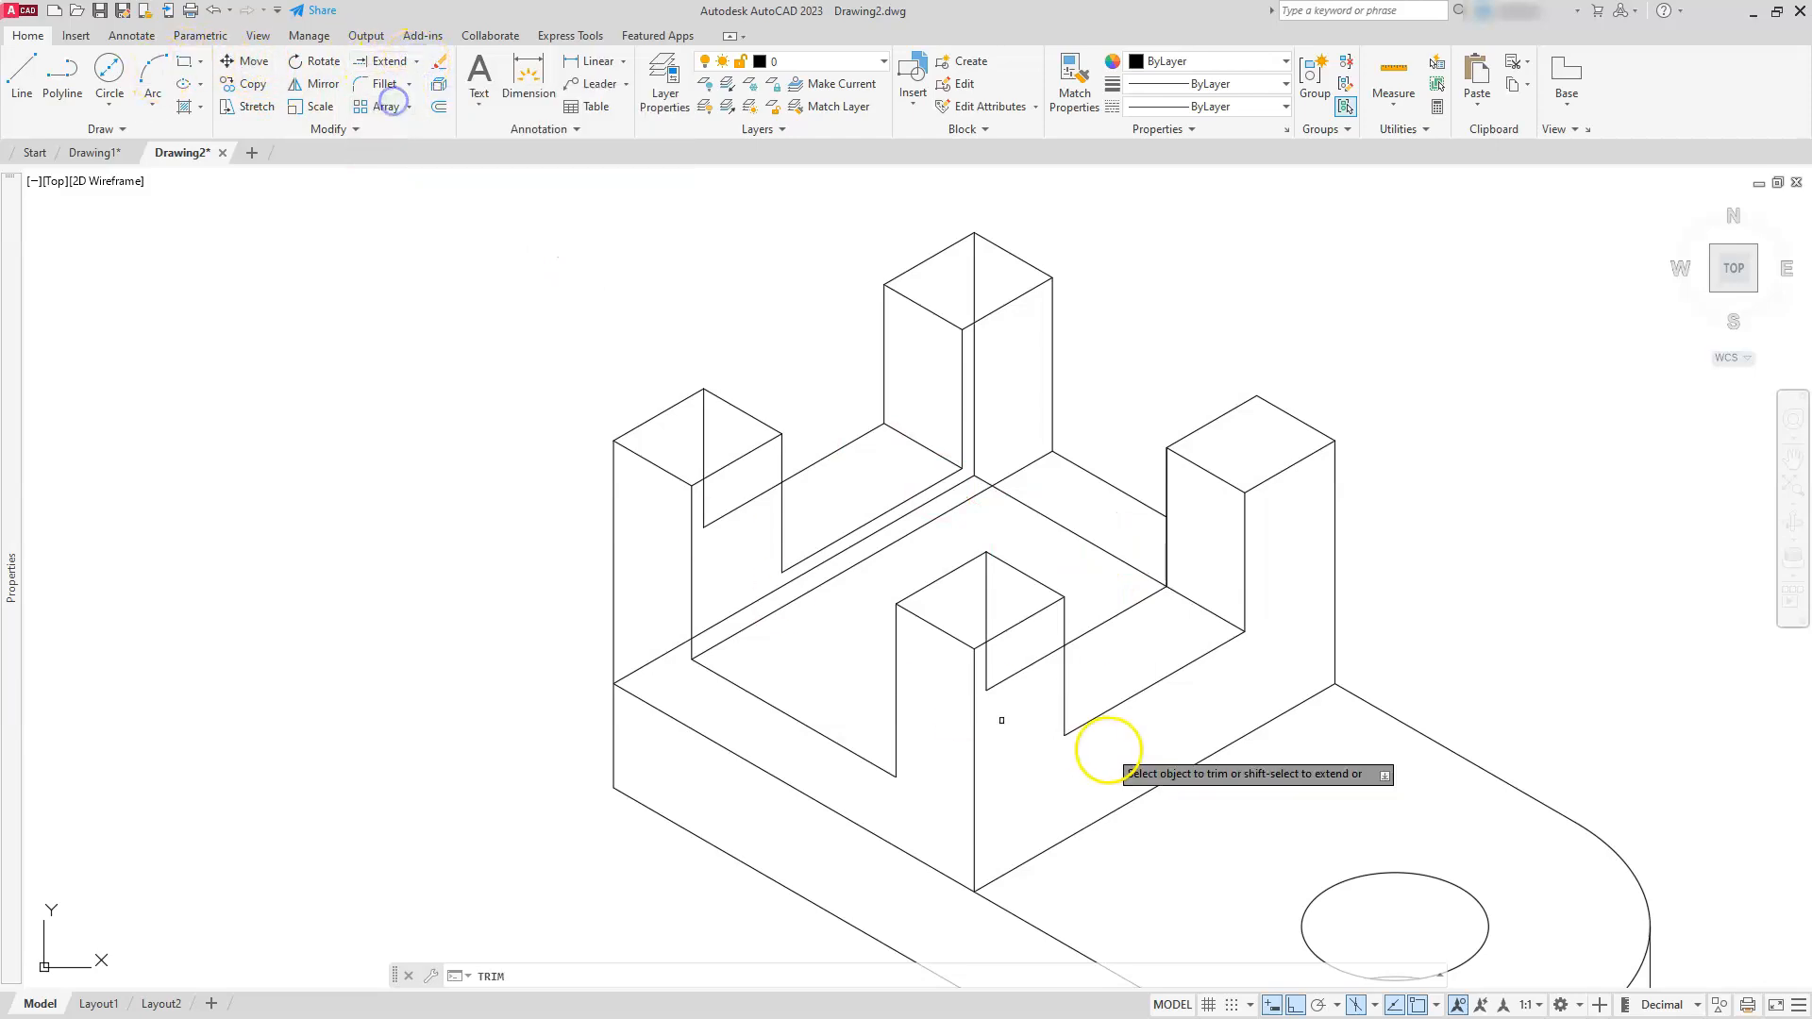
pyautogui.click(1125, 562)
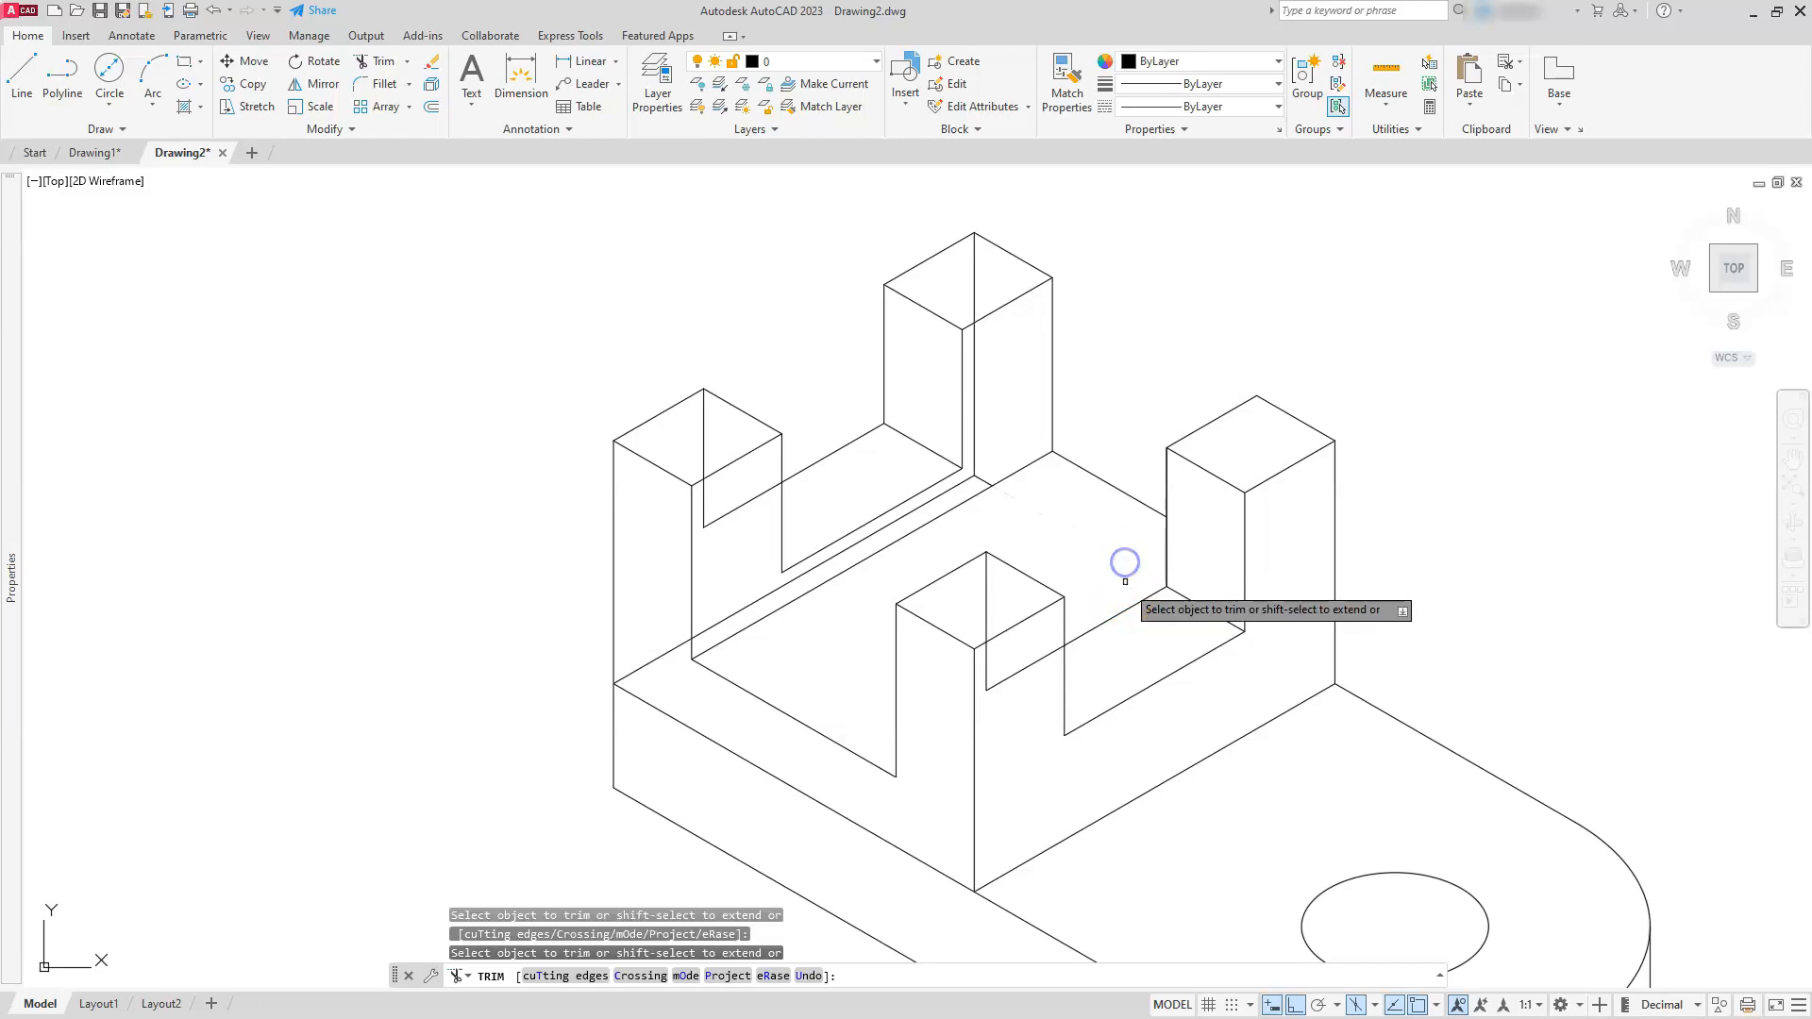
pyautogui.click(973, 451)
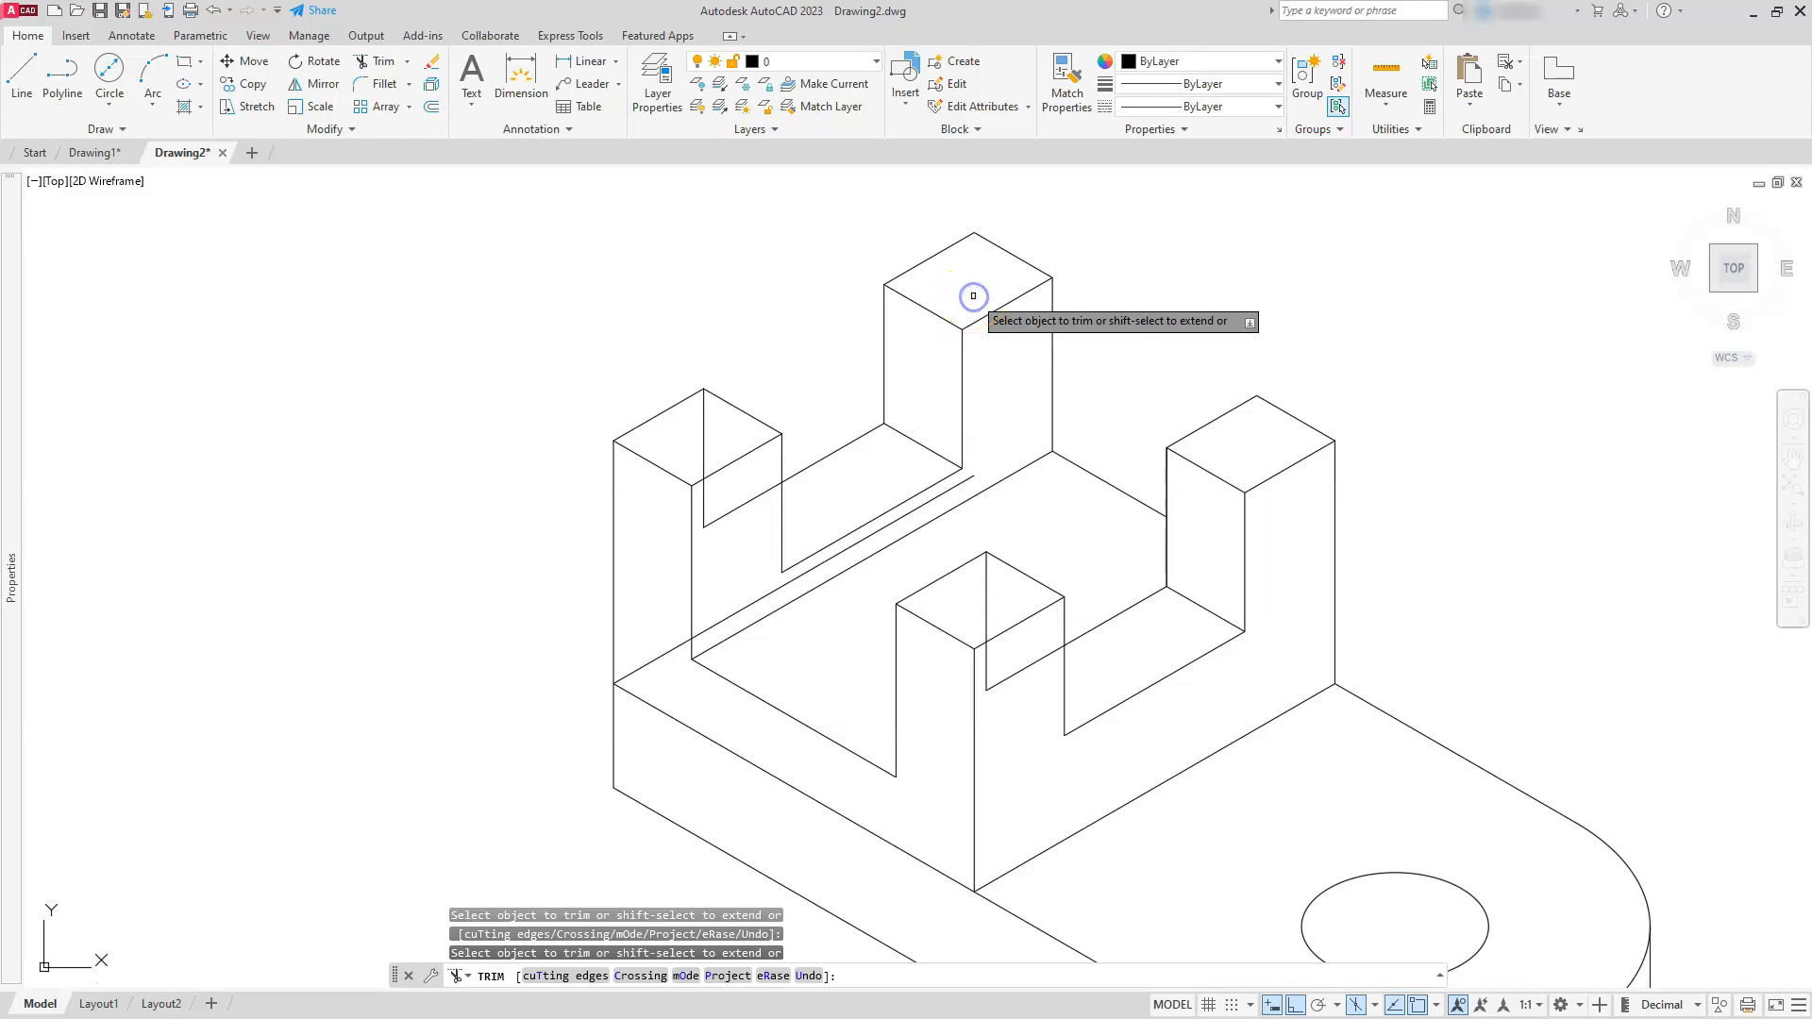
pyautogui.click(969, 477)
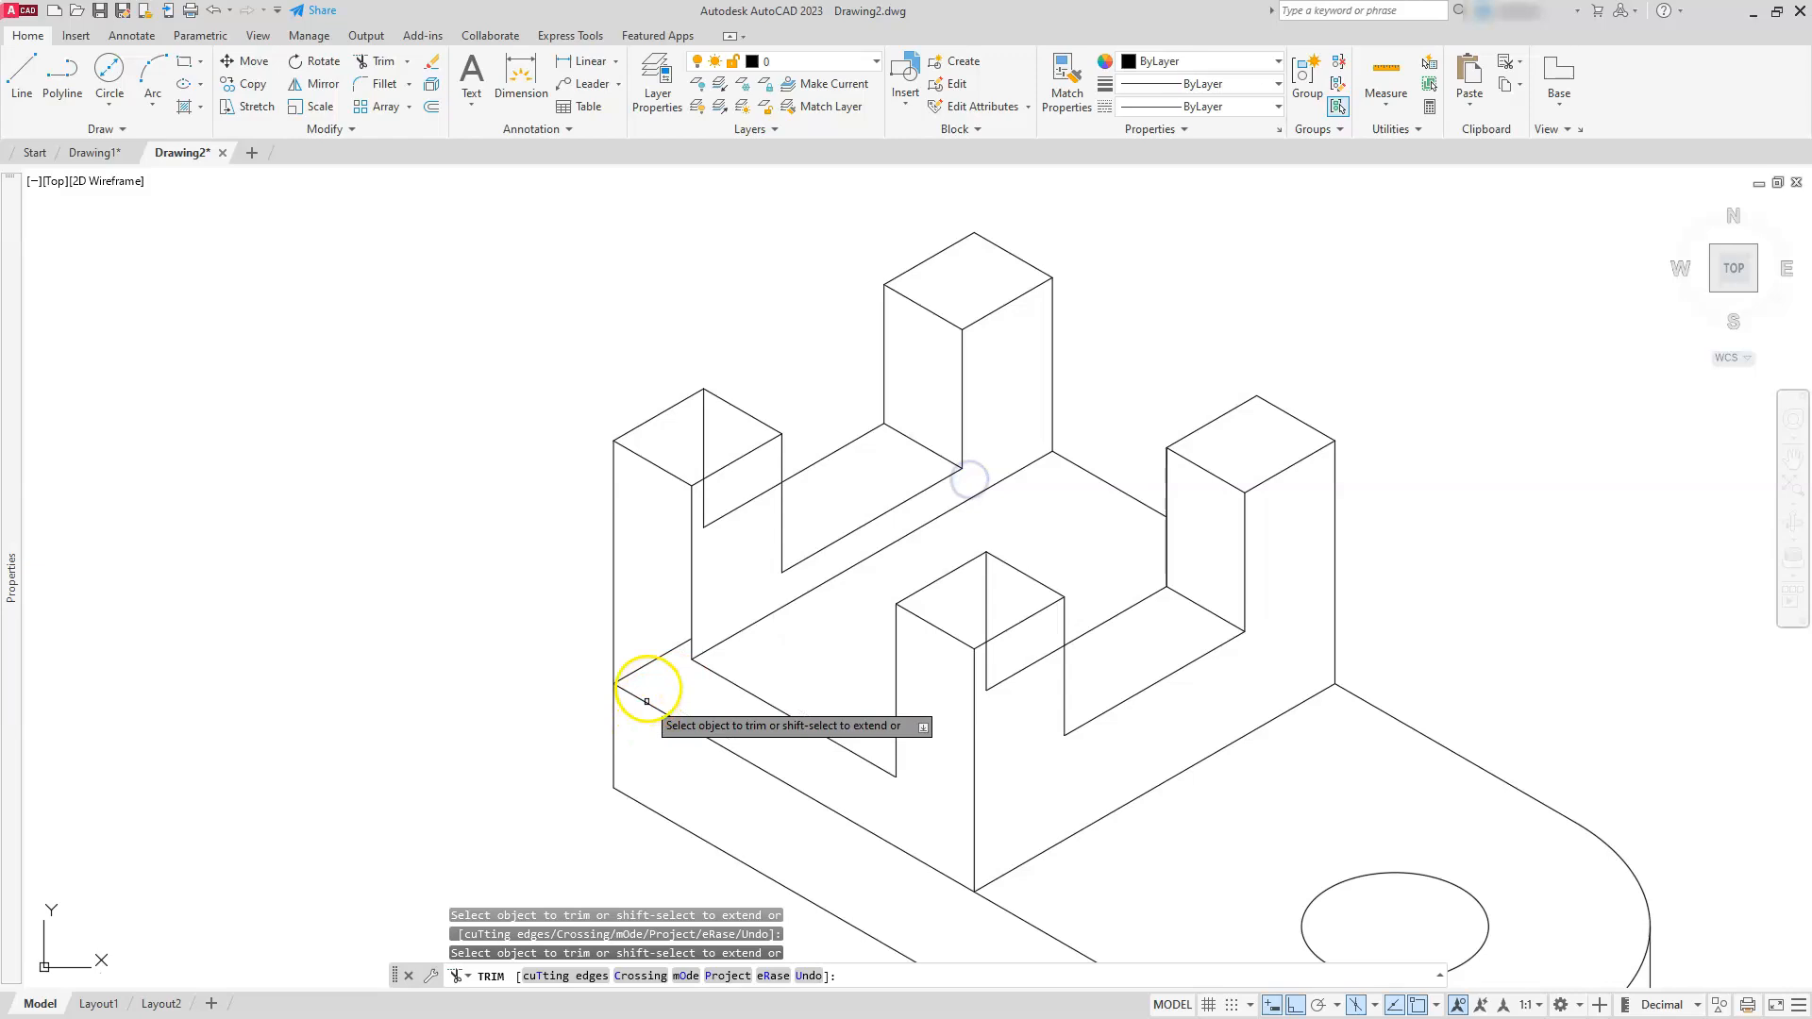
pyautogui.click(650, 655)
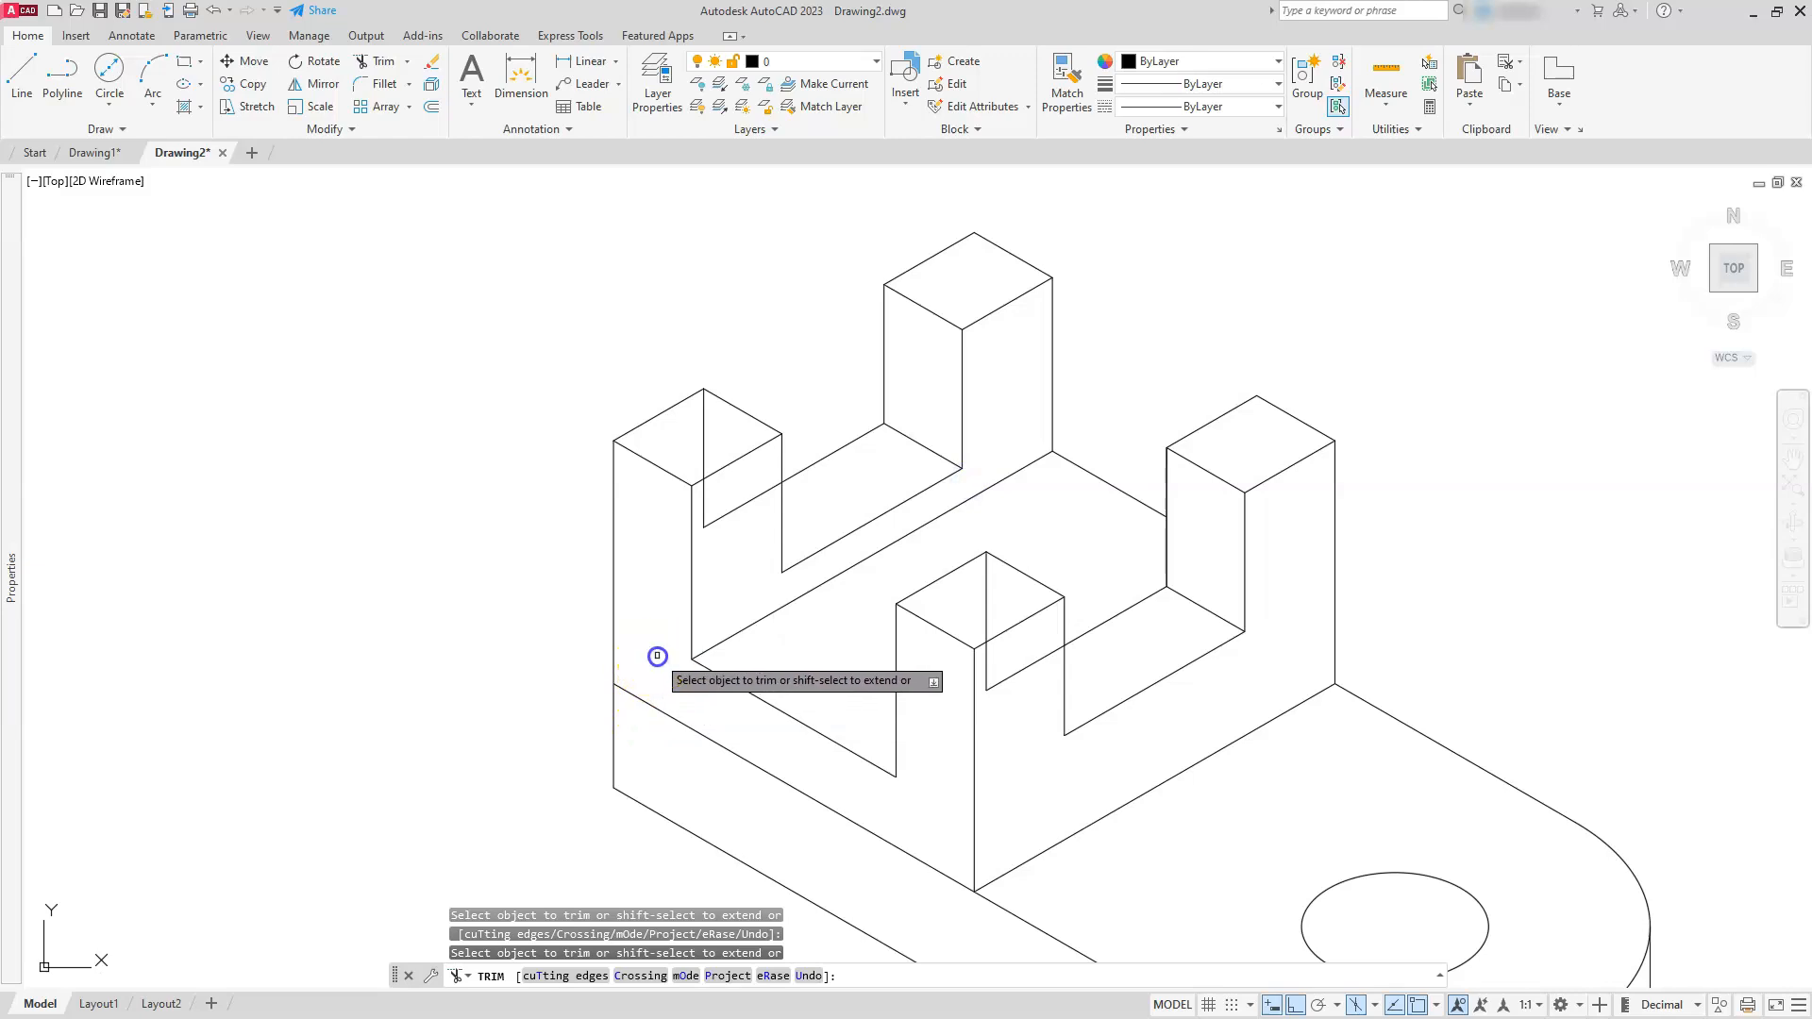
# - Trim the hidden slot verticals and slot floor segments inside the far front and hole-side front posts
pyautogui.click(702, 418)
pyautogui.click(707, 498)
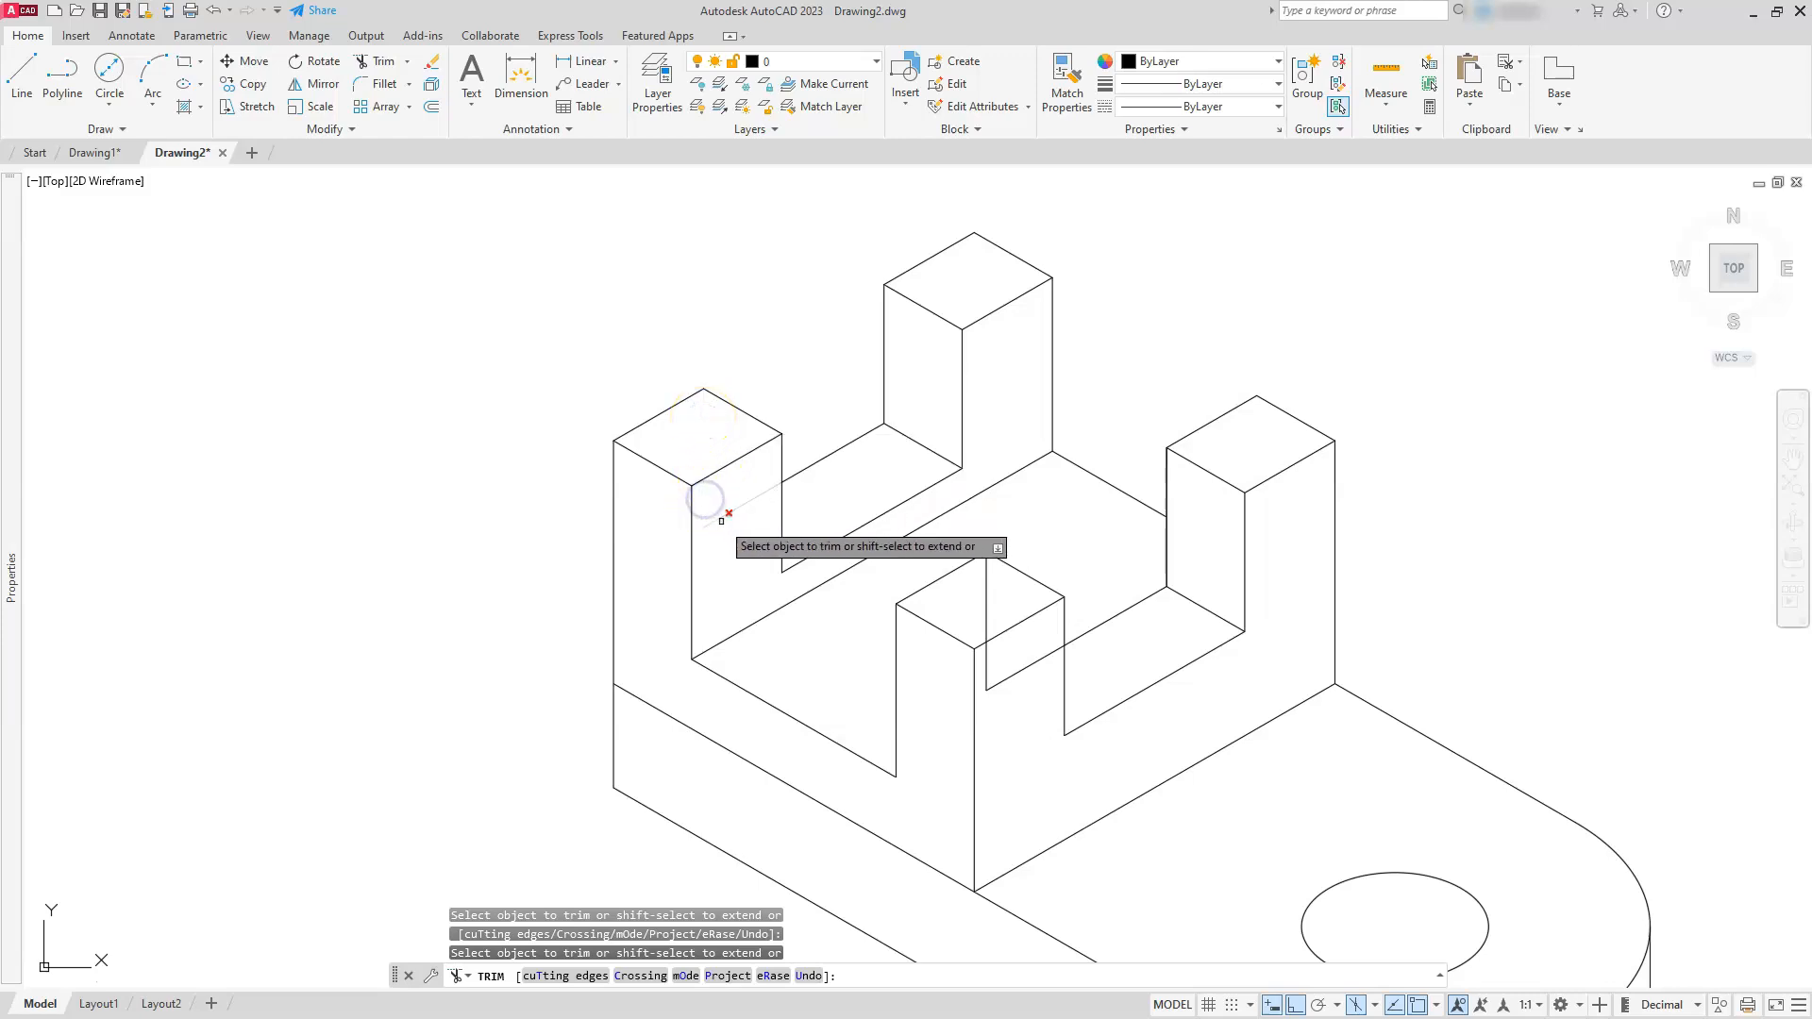
pyautogui.click(746, 748)
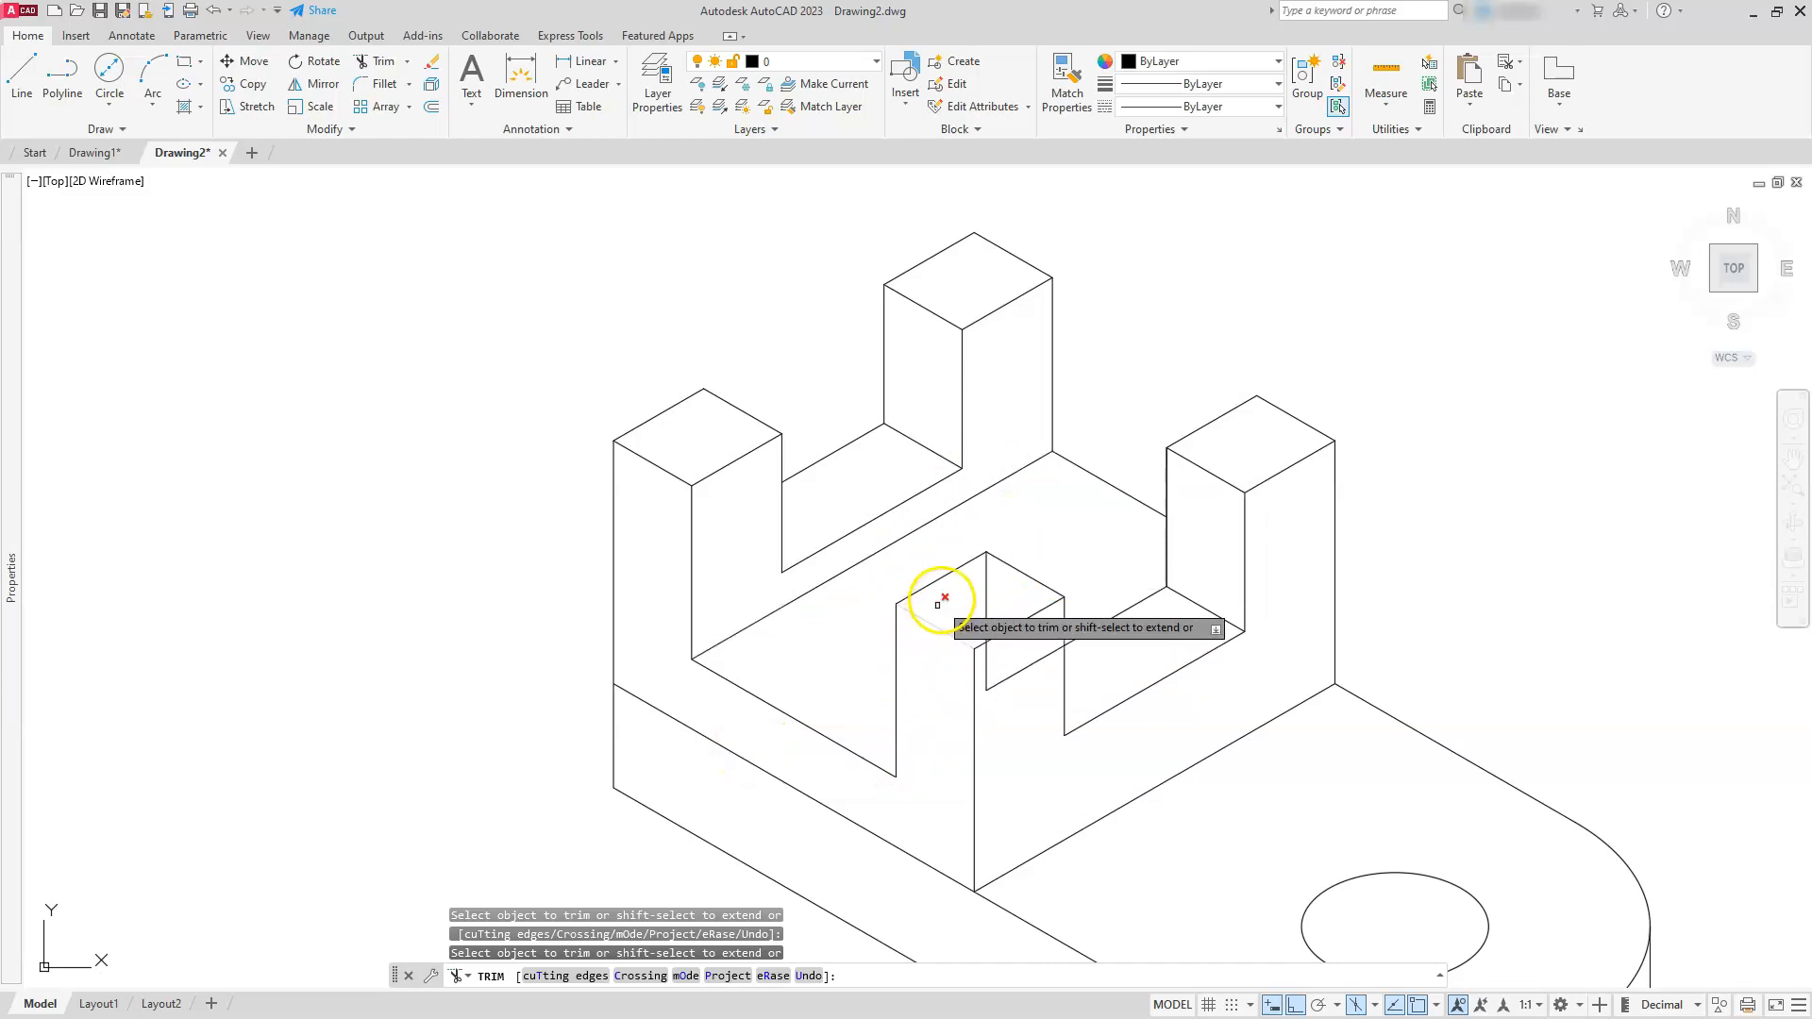
pyautogui.click(986, 581)
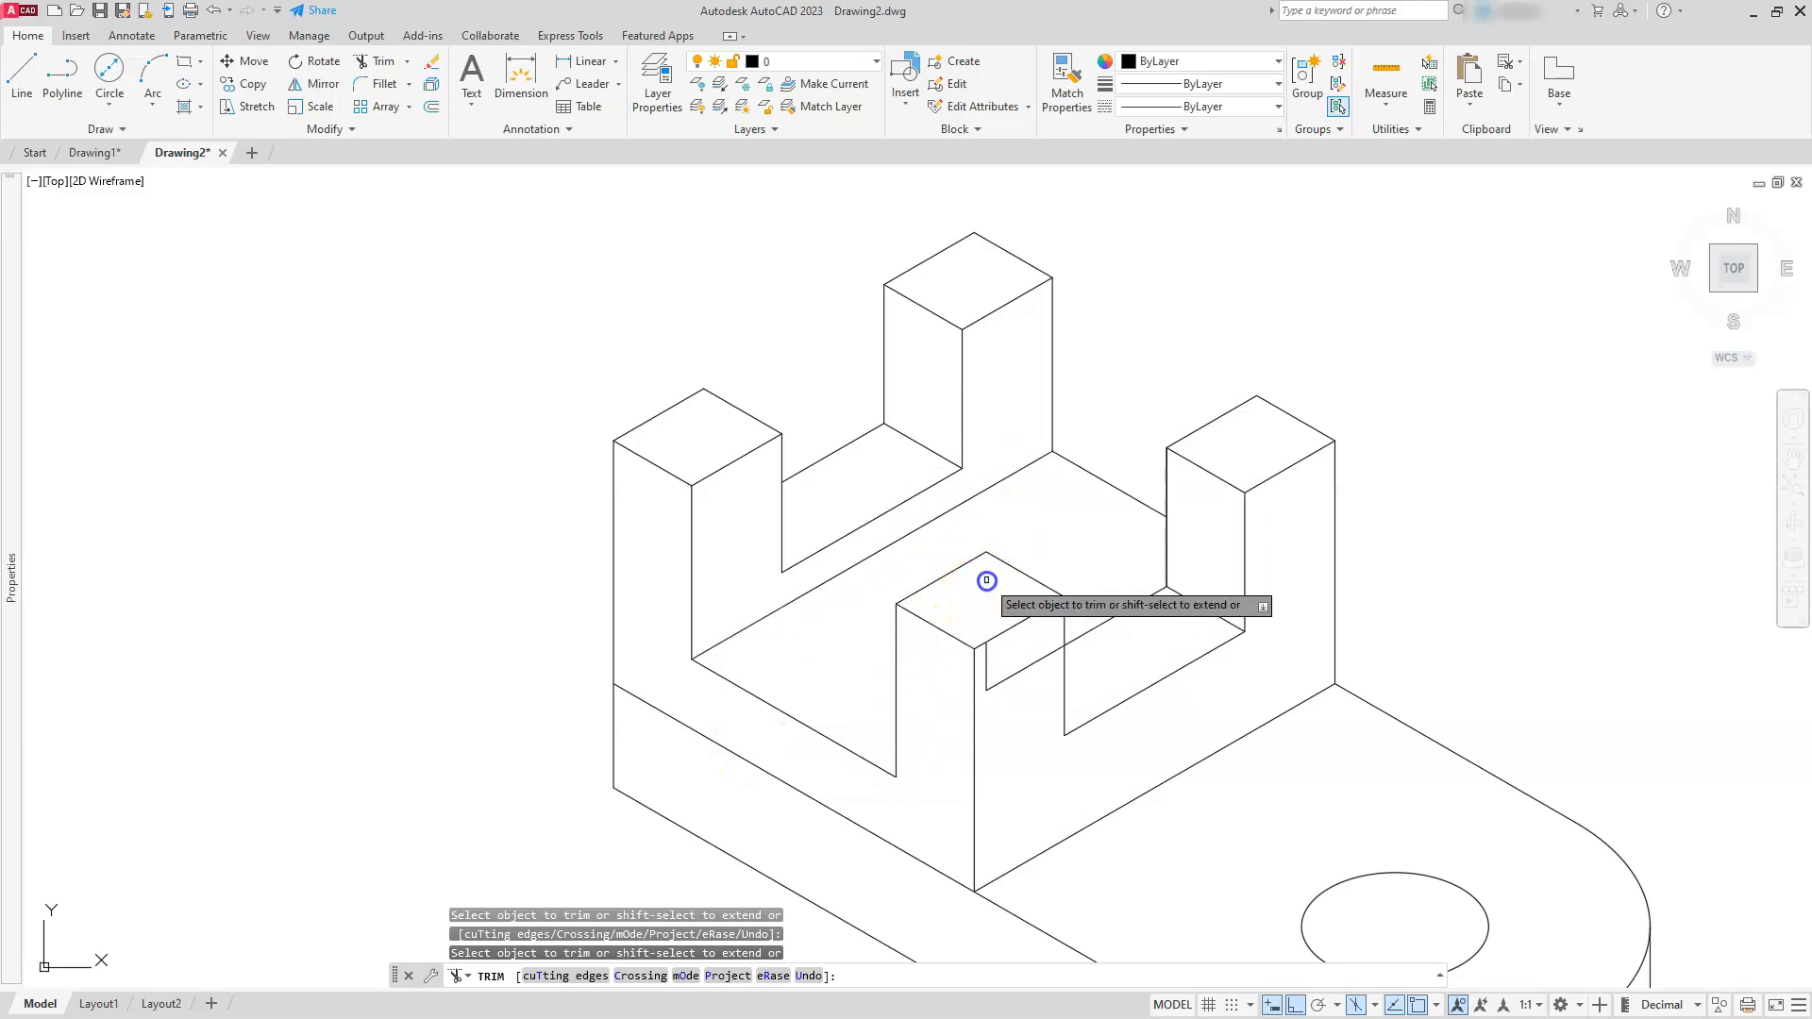
pyautogui.click(991, 659)
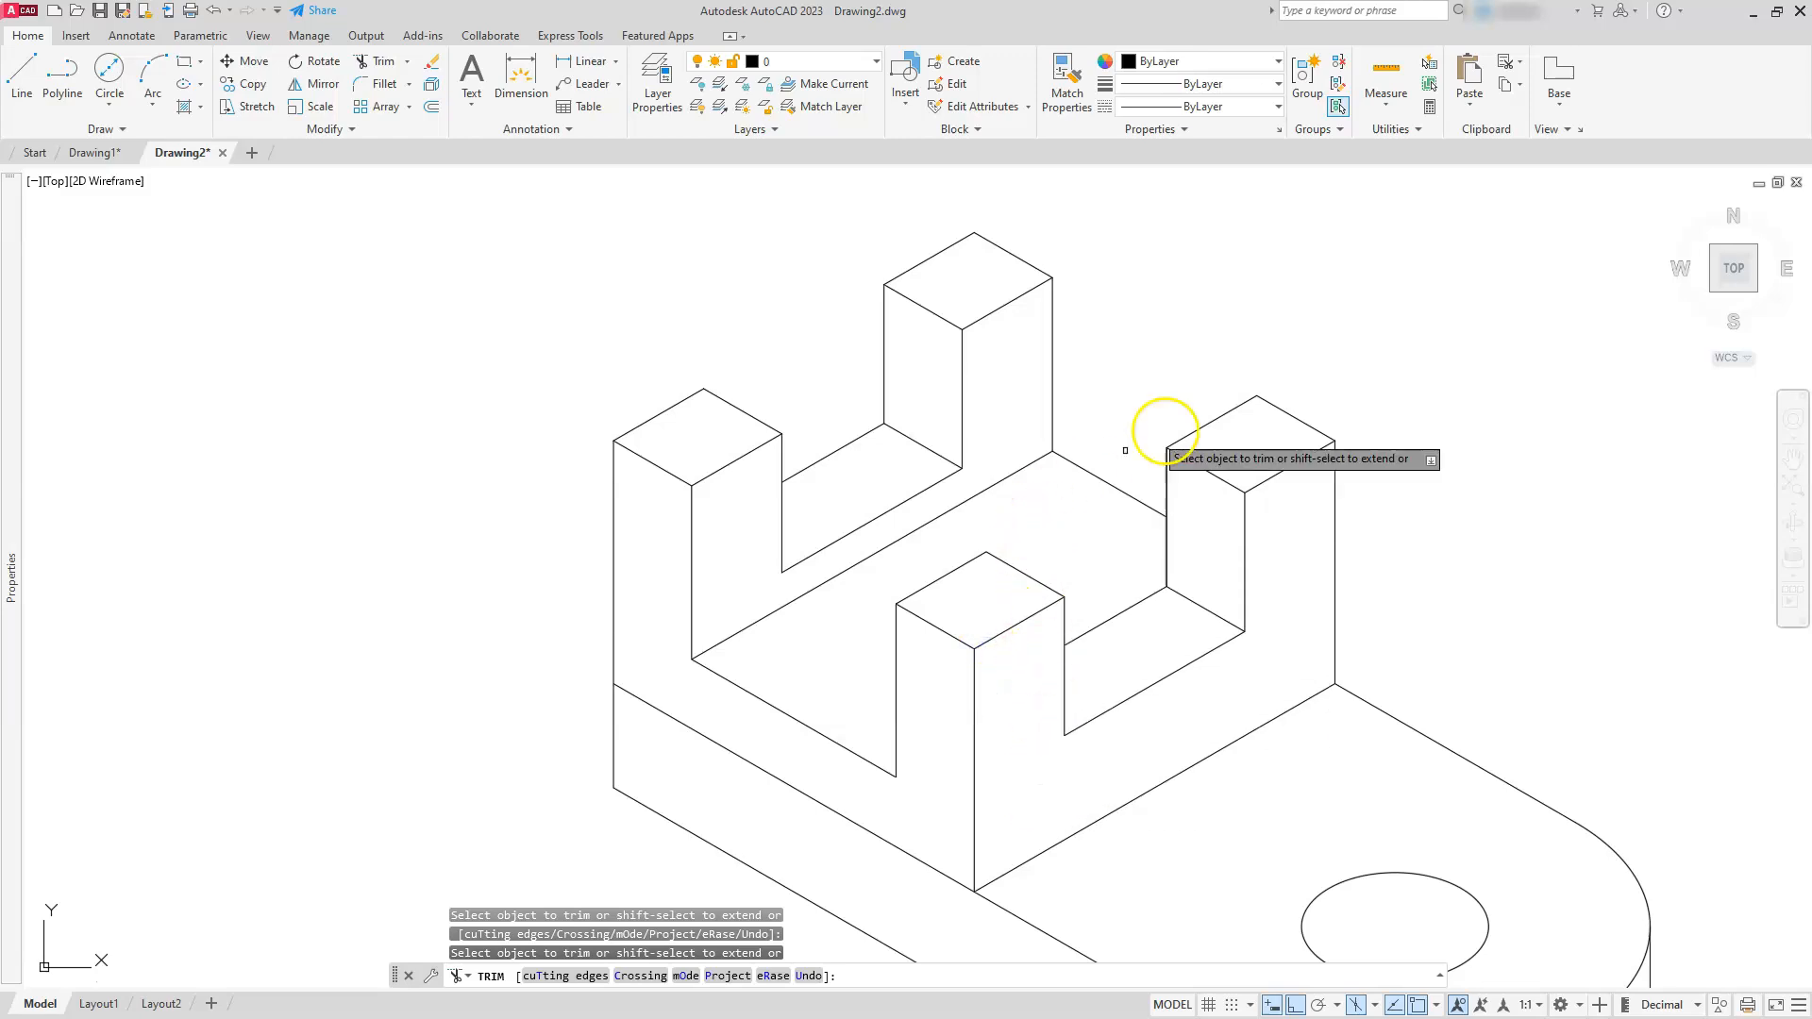
pyautogui.scroll(-2, 1421, 350)
pyautogui.moveTo(1424, 352); pyautogui.dragTo(1356, 336, button='middle')
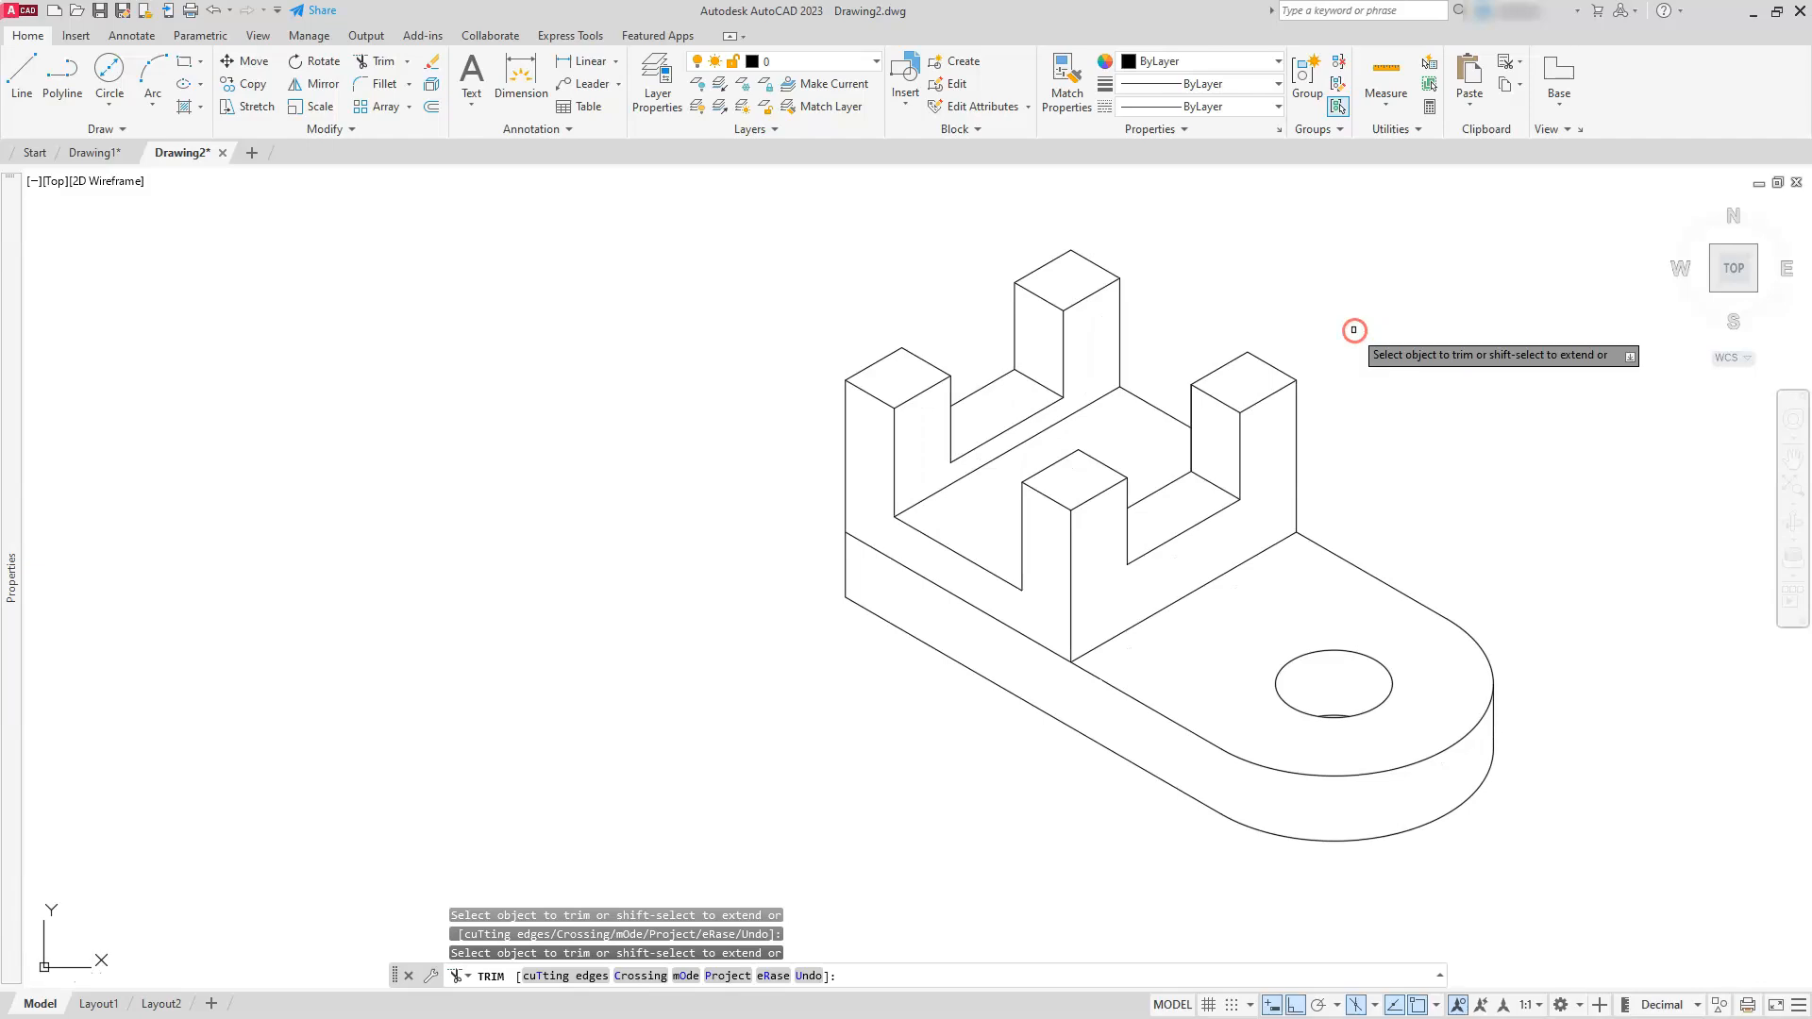
pyautogui.press('Escape')
pyautogui.press('Escape')
pyautogui.press('Escape')
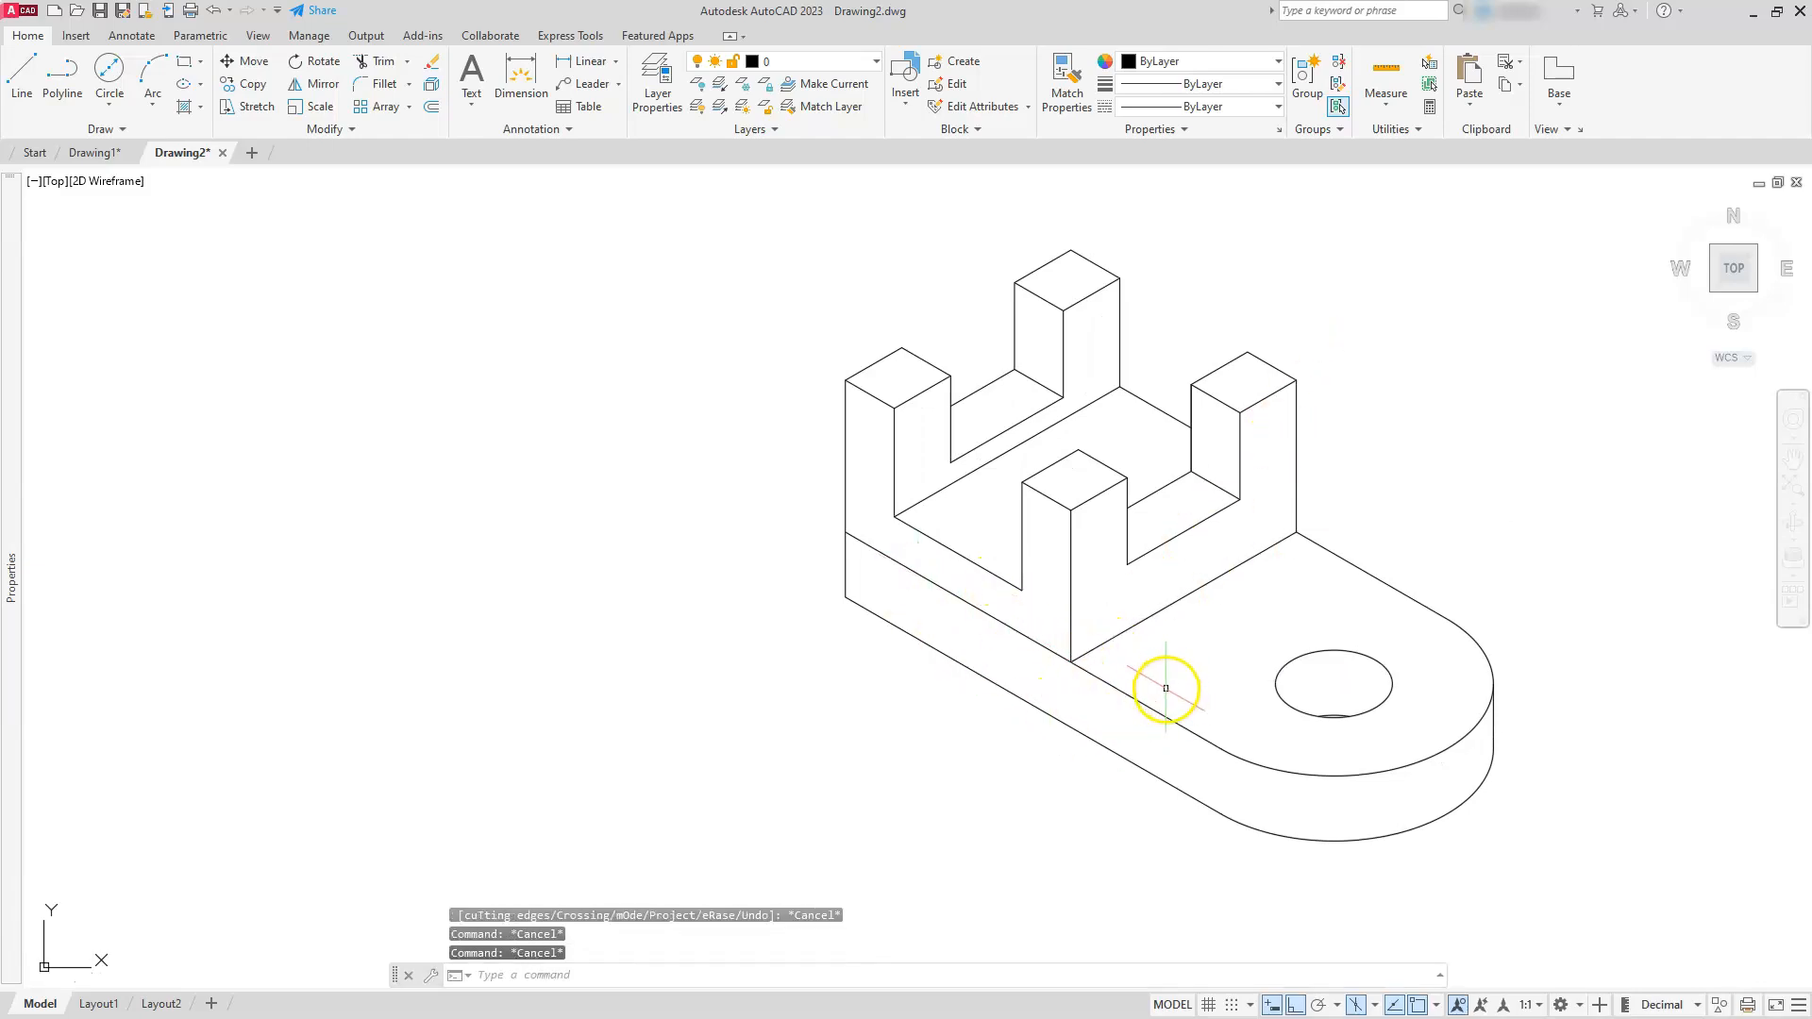
# - Examine the orthographic views for the rounded transition between the slotted block and the base
pyautogui.scroll(-2, 1166, 688)
pyautogui.scroll(3, 1091, 606)
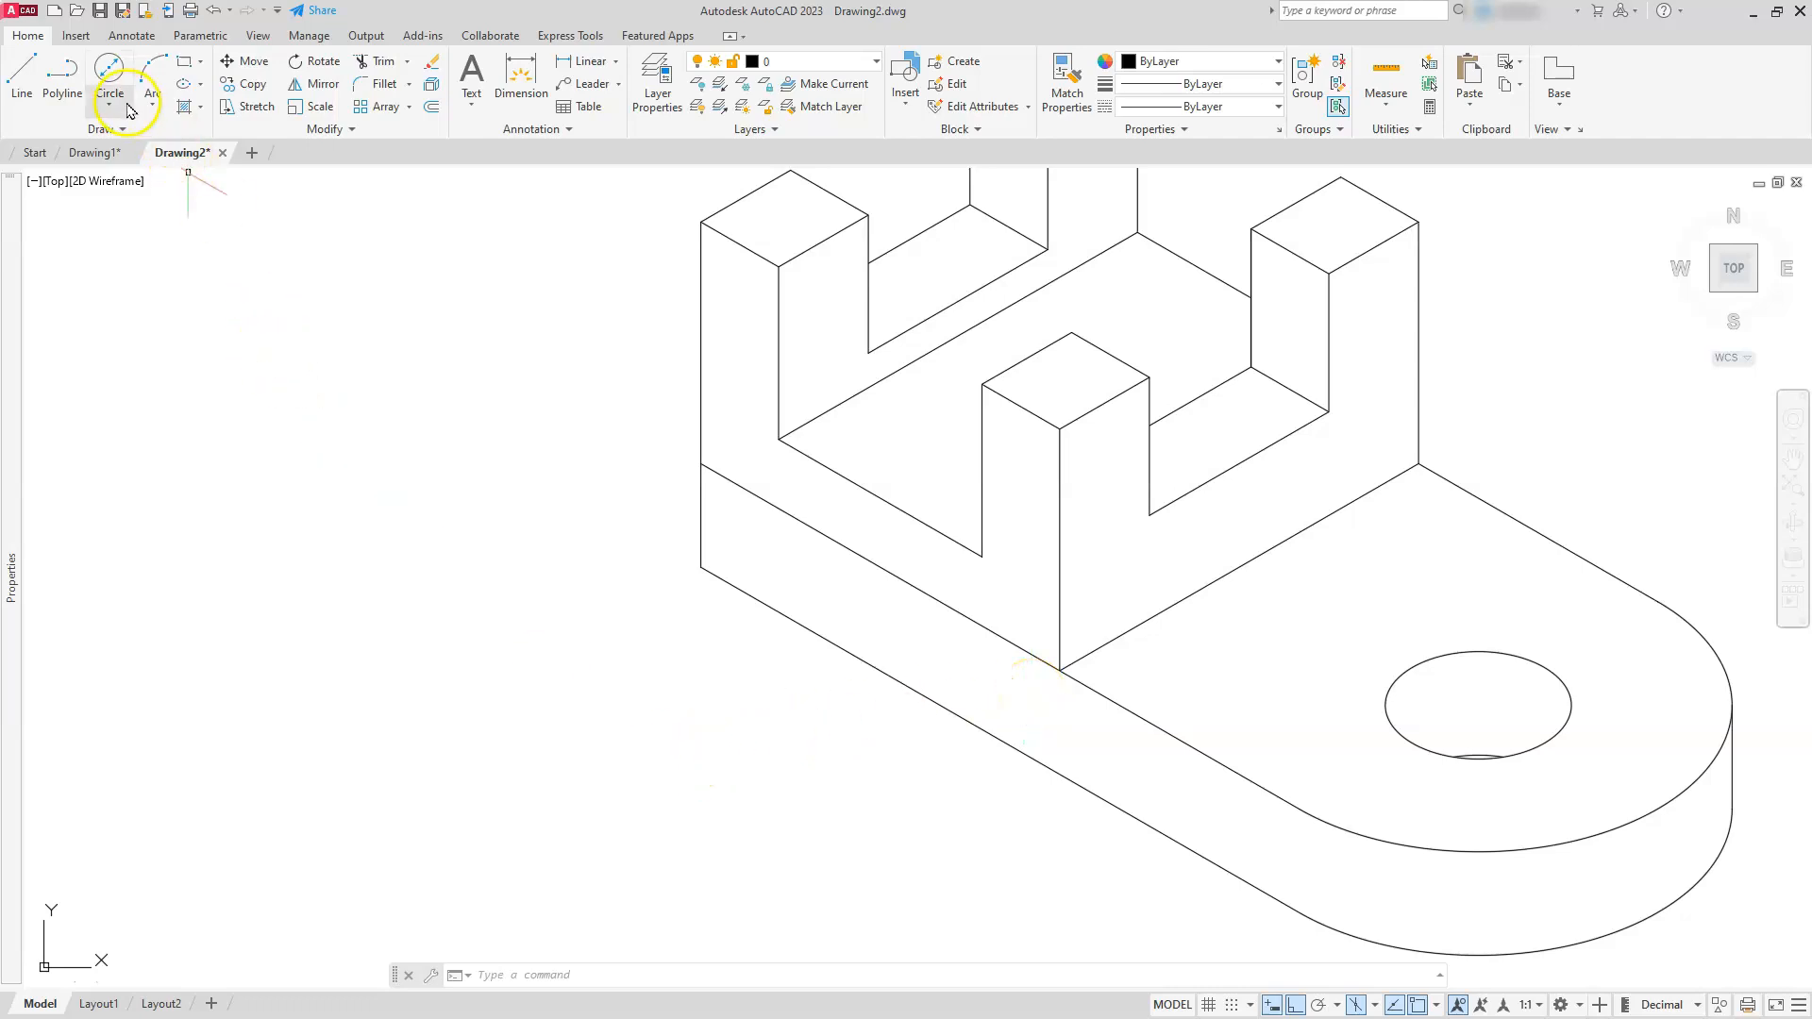
pyautogui.scroll(-2, 713, 696)
pyautogui.moveTo(731, 738); pyautogui.dragTo(736, 405, button='middle')
pyautogui.moveTo(464, 749)
pyautogui.mouseDown(button='middle')
pyautogui.moveTo(472, 705)
pyautogui.moveTo(751, 331)
pyautogui.mouseUp(button='middle')
pyautogui.moveTo(410, 713); pyautogui.dragTo(494, 477, button='middle')
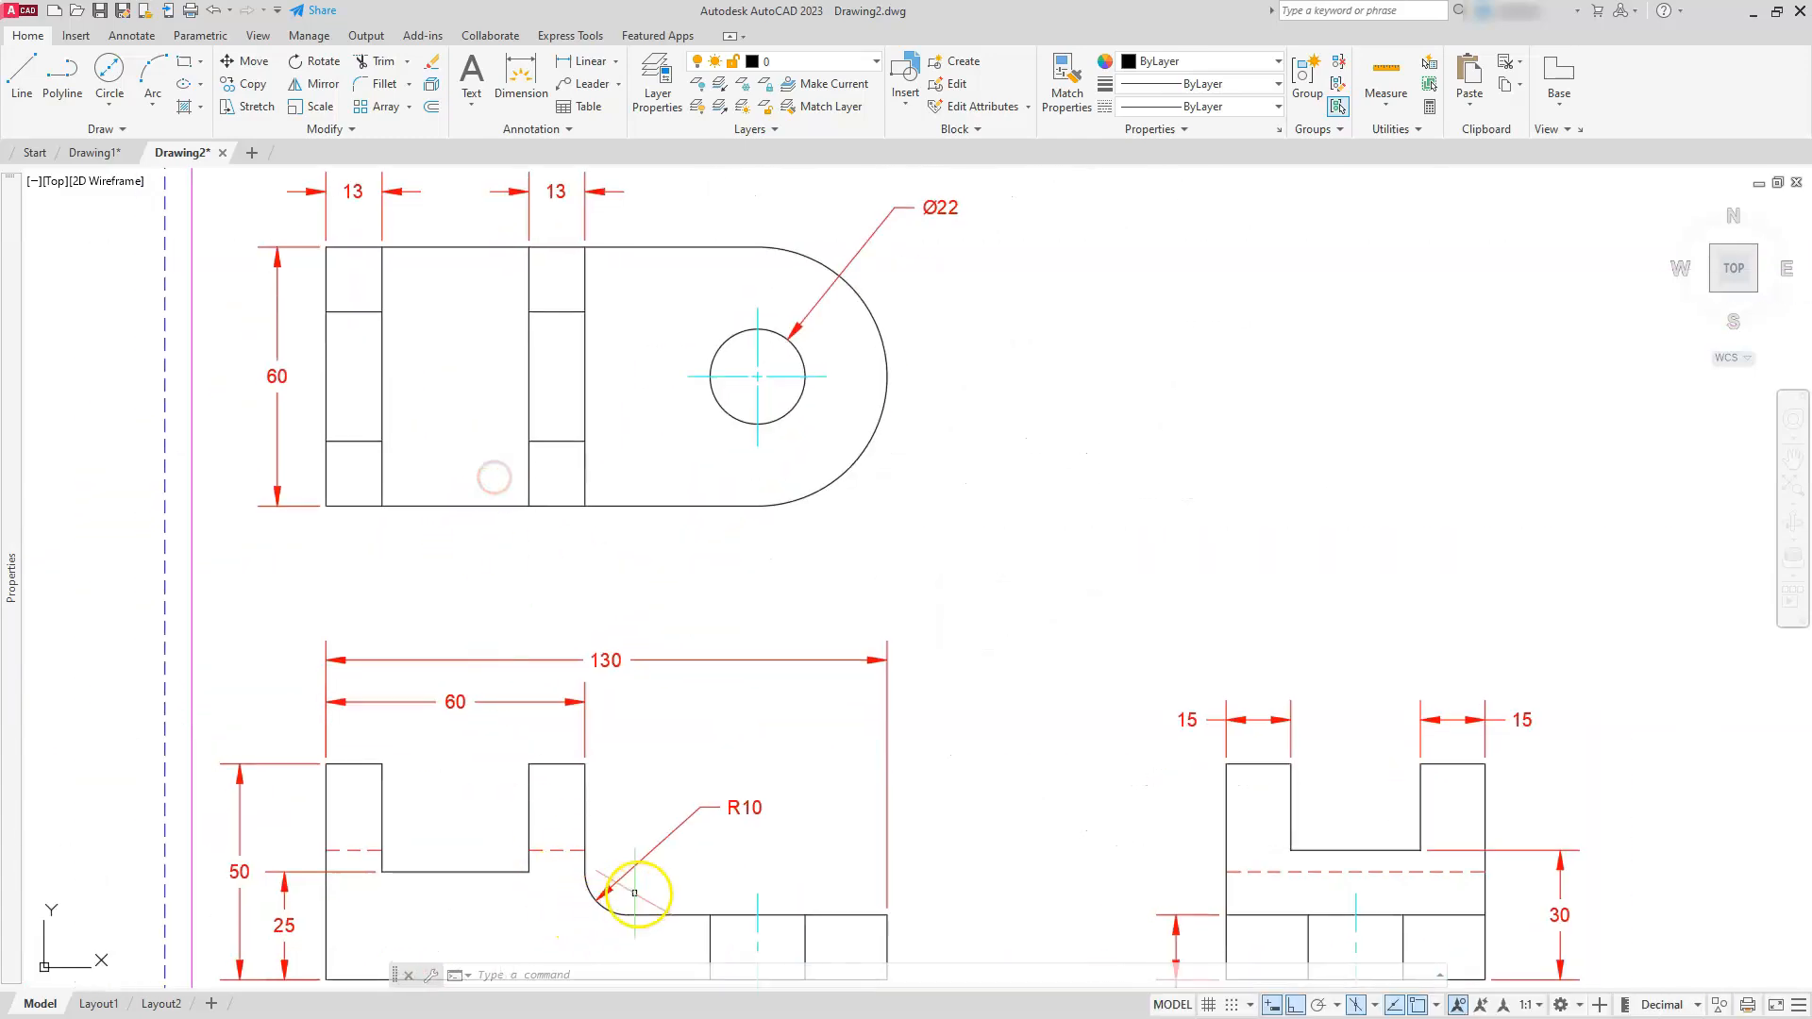
pyautogui.scroll(-2, 780, 774)
pyautogui.moveTo(814, 391)
pyautogui.mouseDown(button='middle')
pyautogui.moveTo(627, 959)
pyautogui.moveTo(590, 1011)
pyautogui.mouseUp(button='middle')
pyautogui.scroll(4, 825, 651)
pyautogui.moveTo(888, 778); pyautogui.dragTo(800, 651, button='middle')
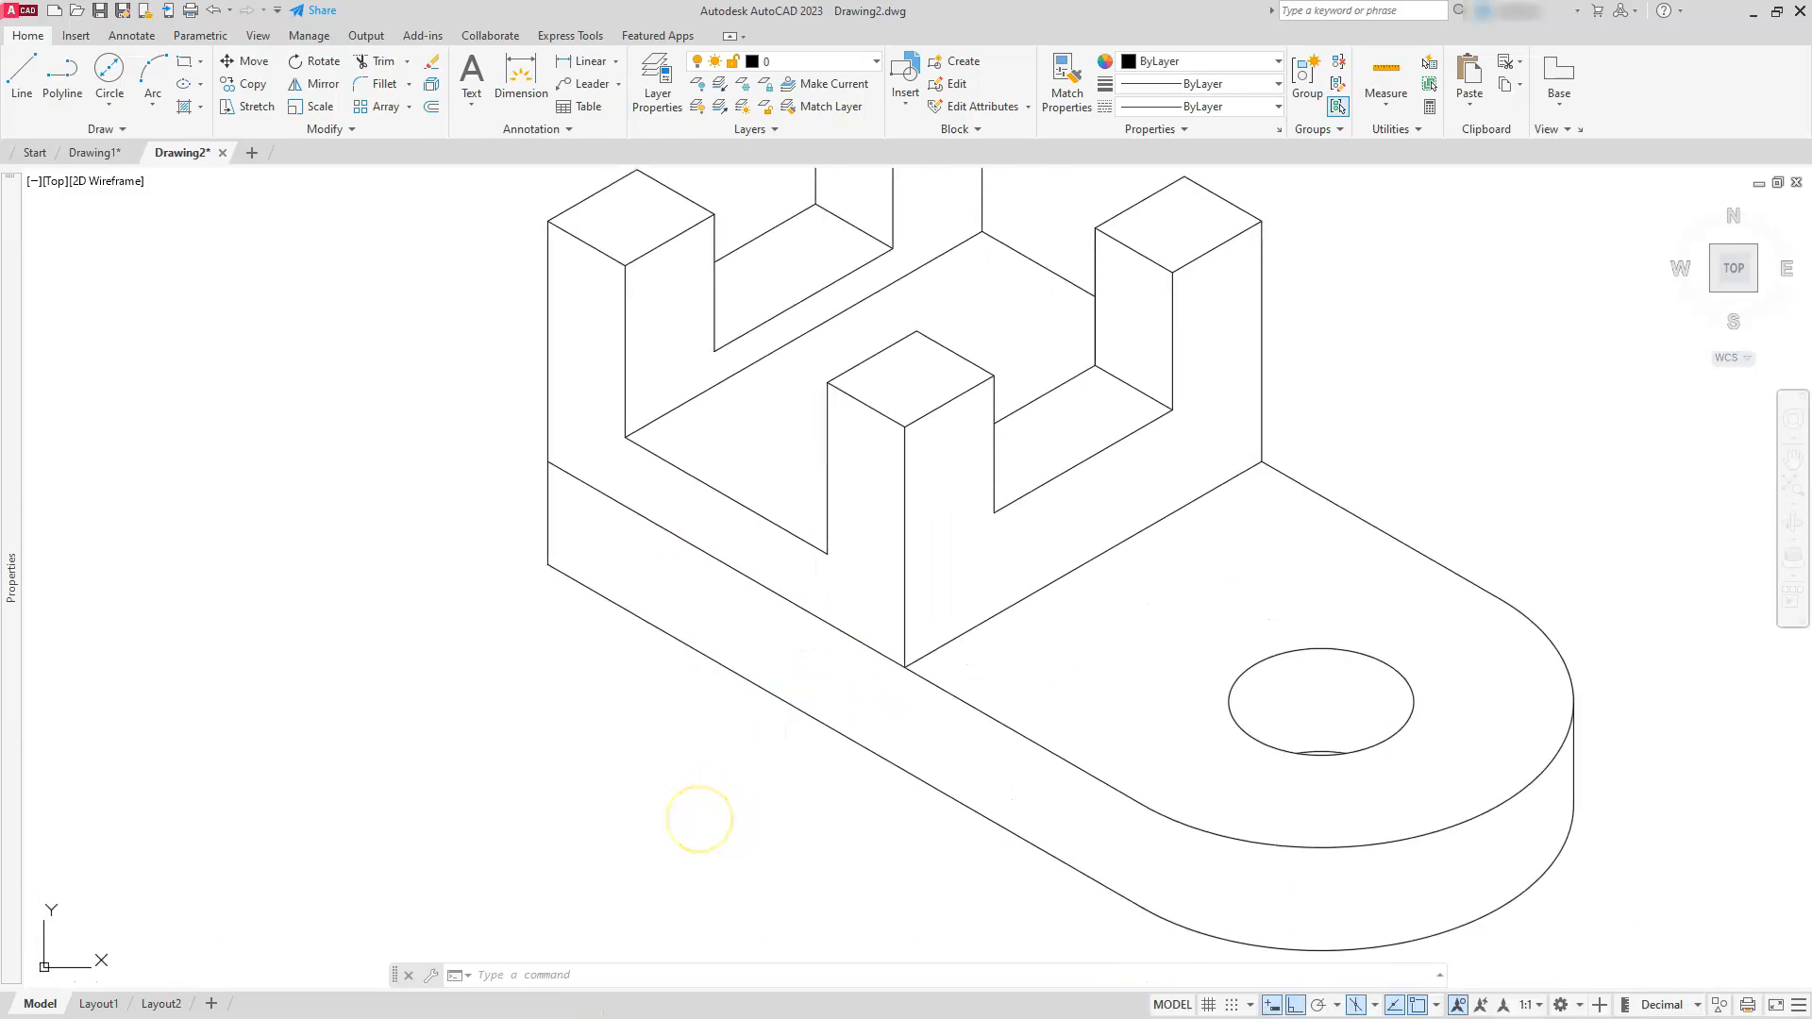
pyautogui.write('el')
pyautogui.press('Return')
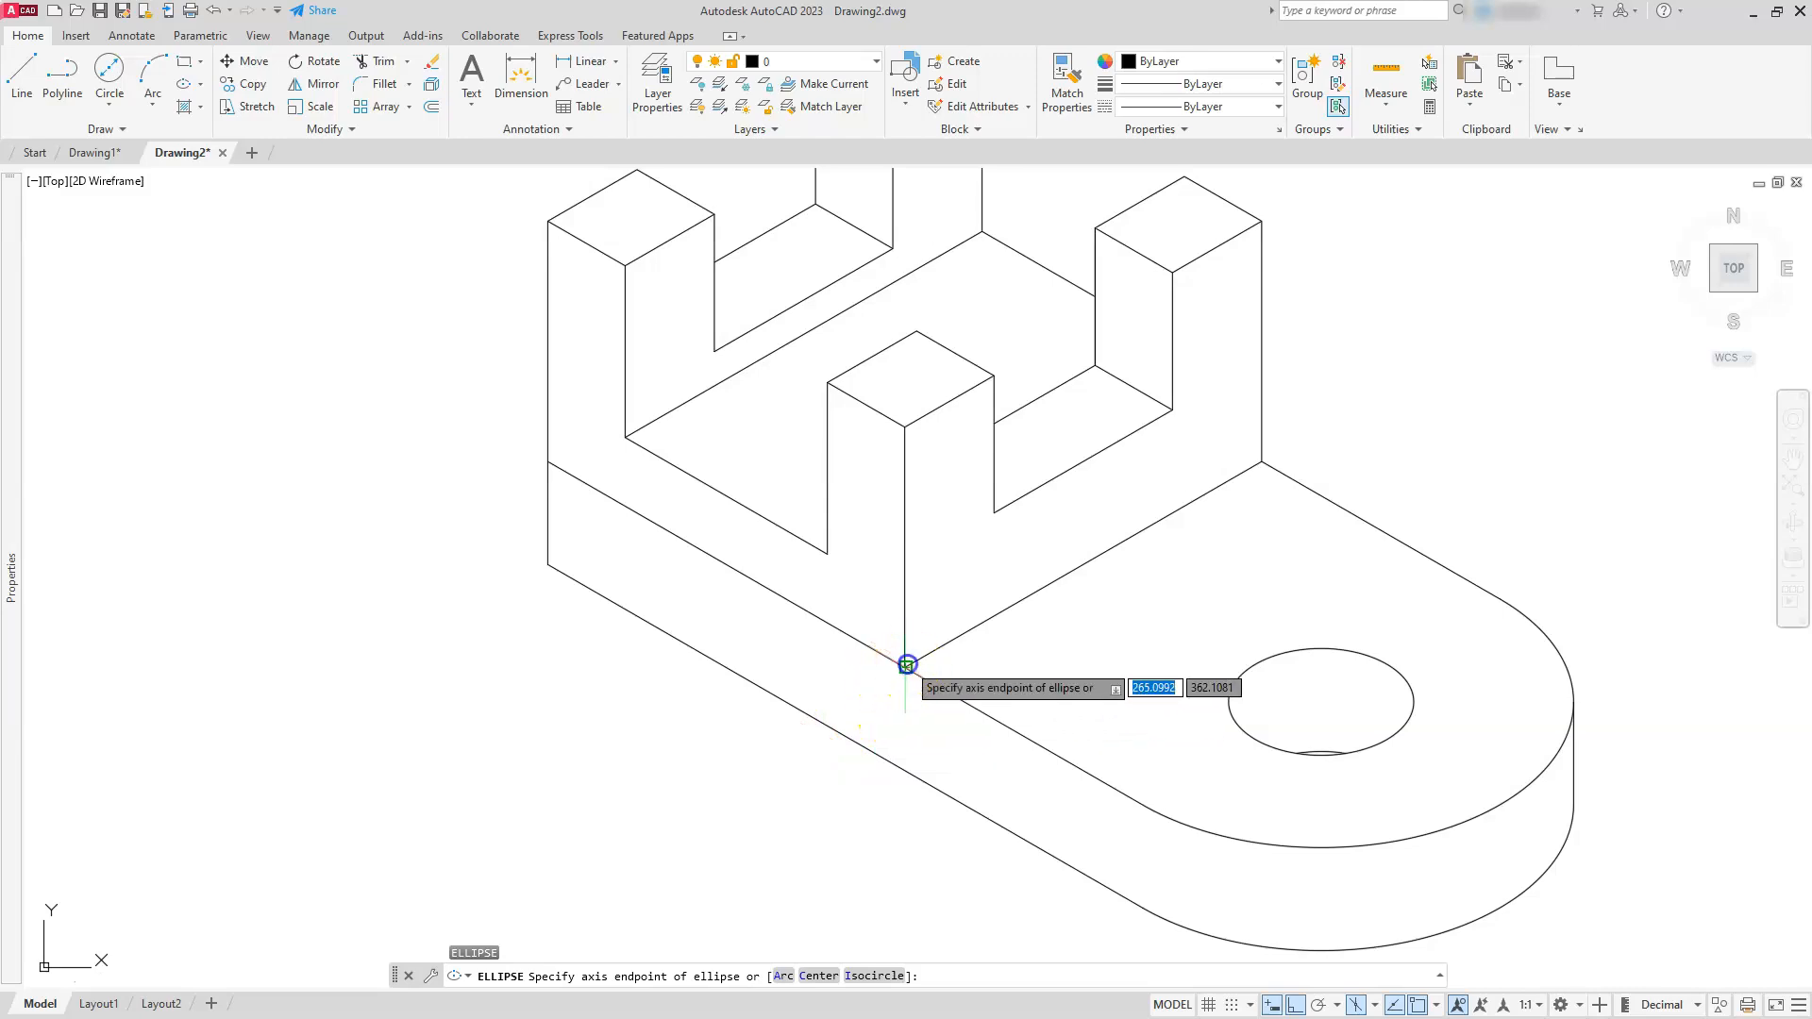
pyautogui.click(906, 665)
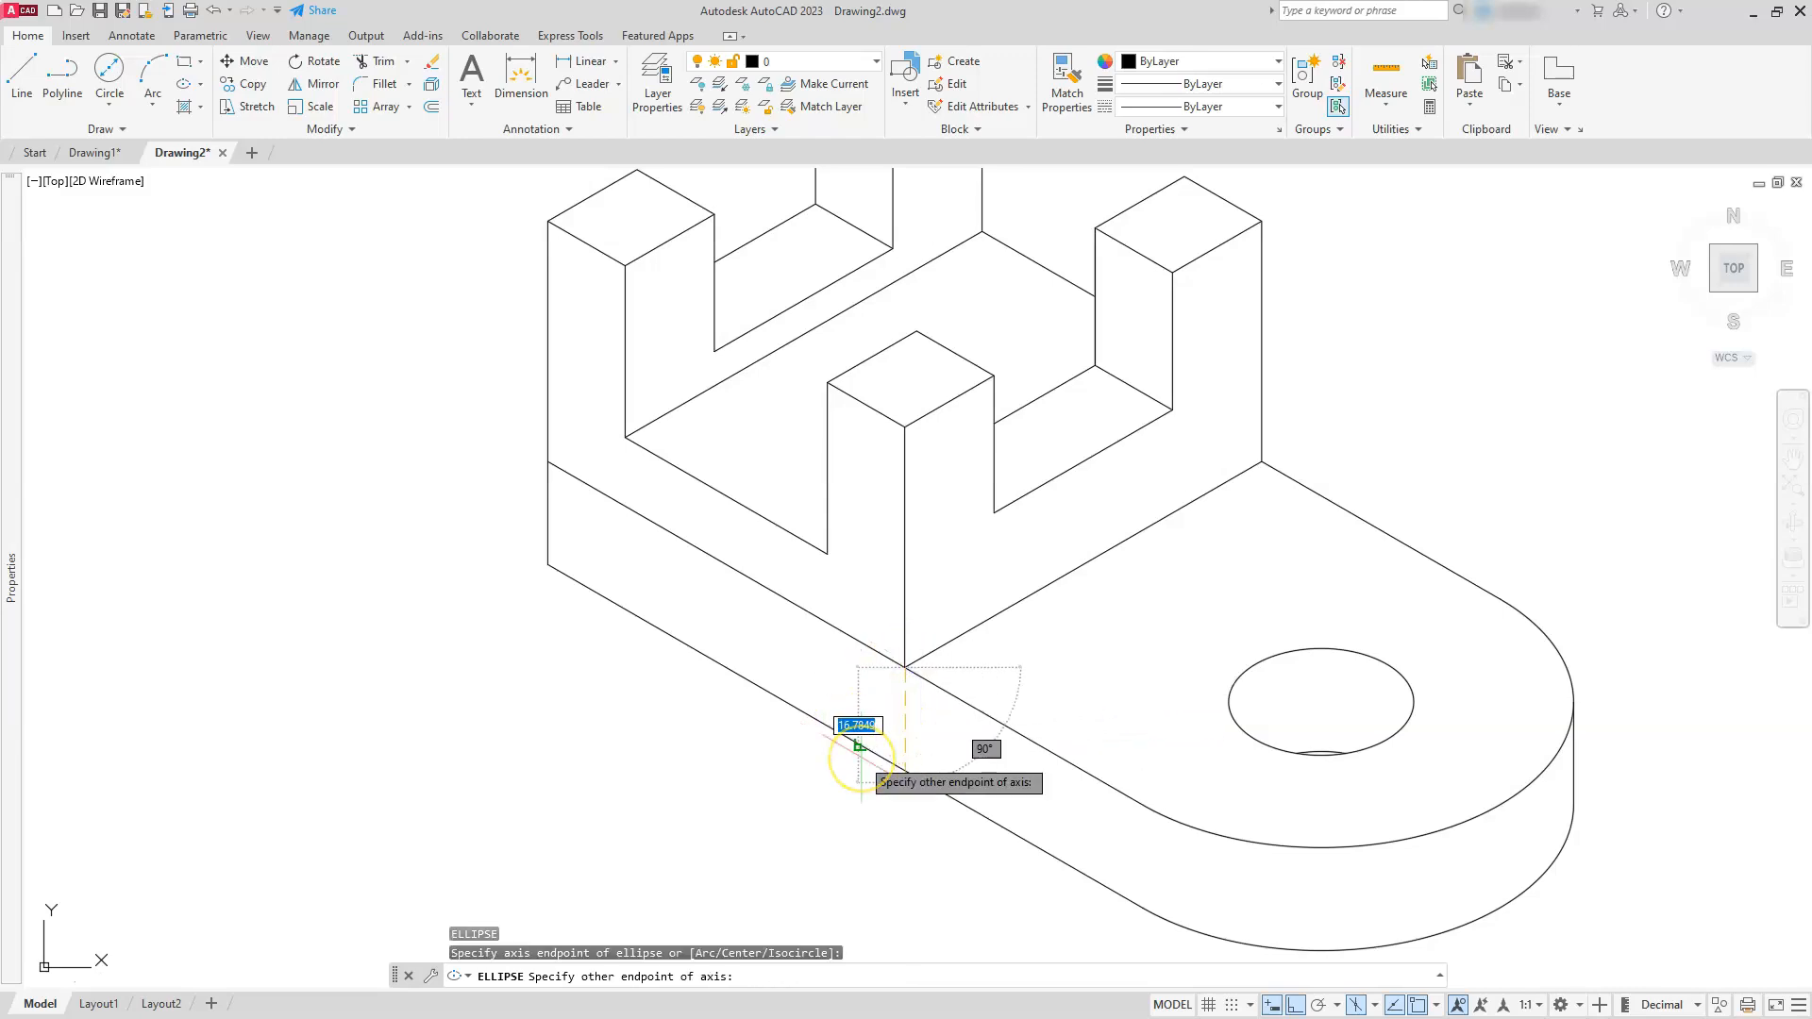
pyautogui.press('Escape')
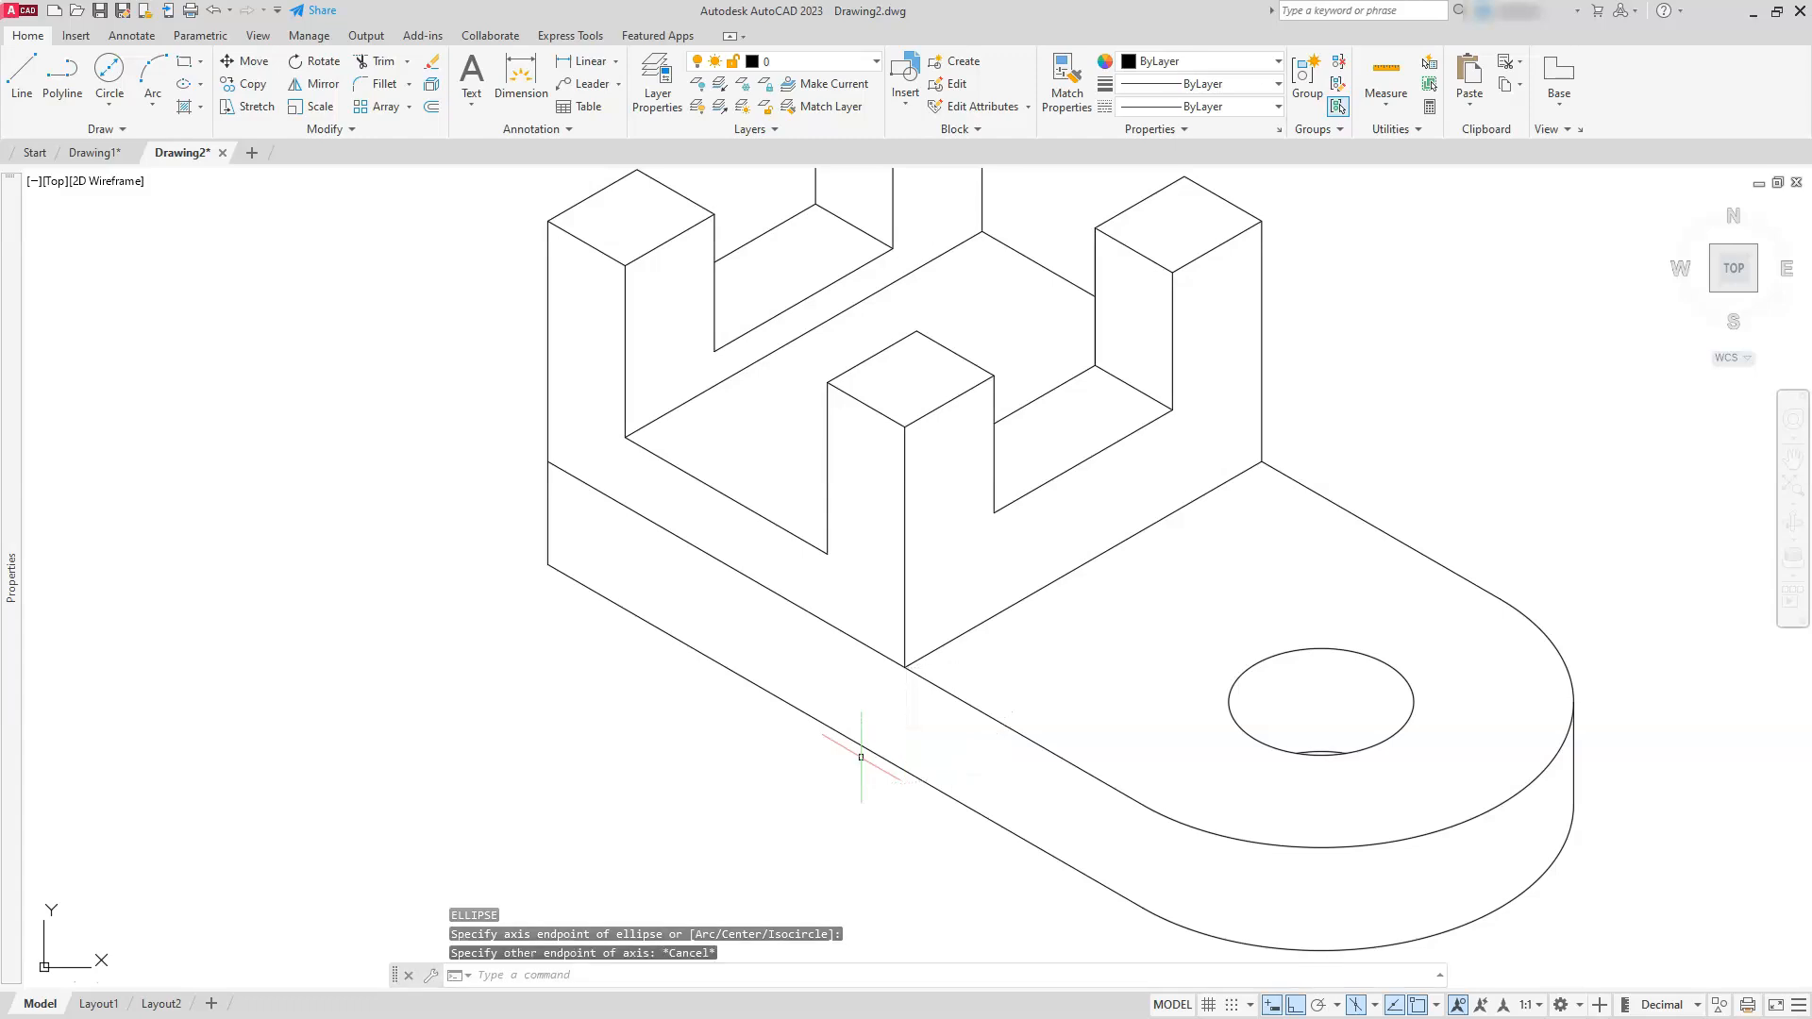
# - Draw an isocircle of radius 10 centred on the front corner where the slotted block meets the base's top edge
pyautogui.press('Return')
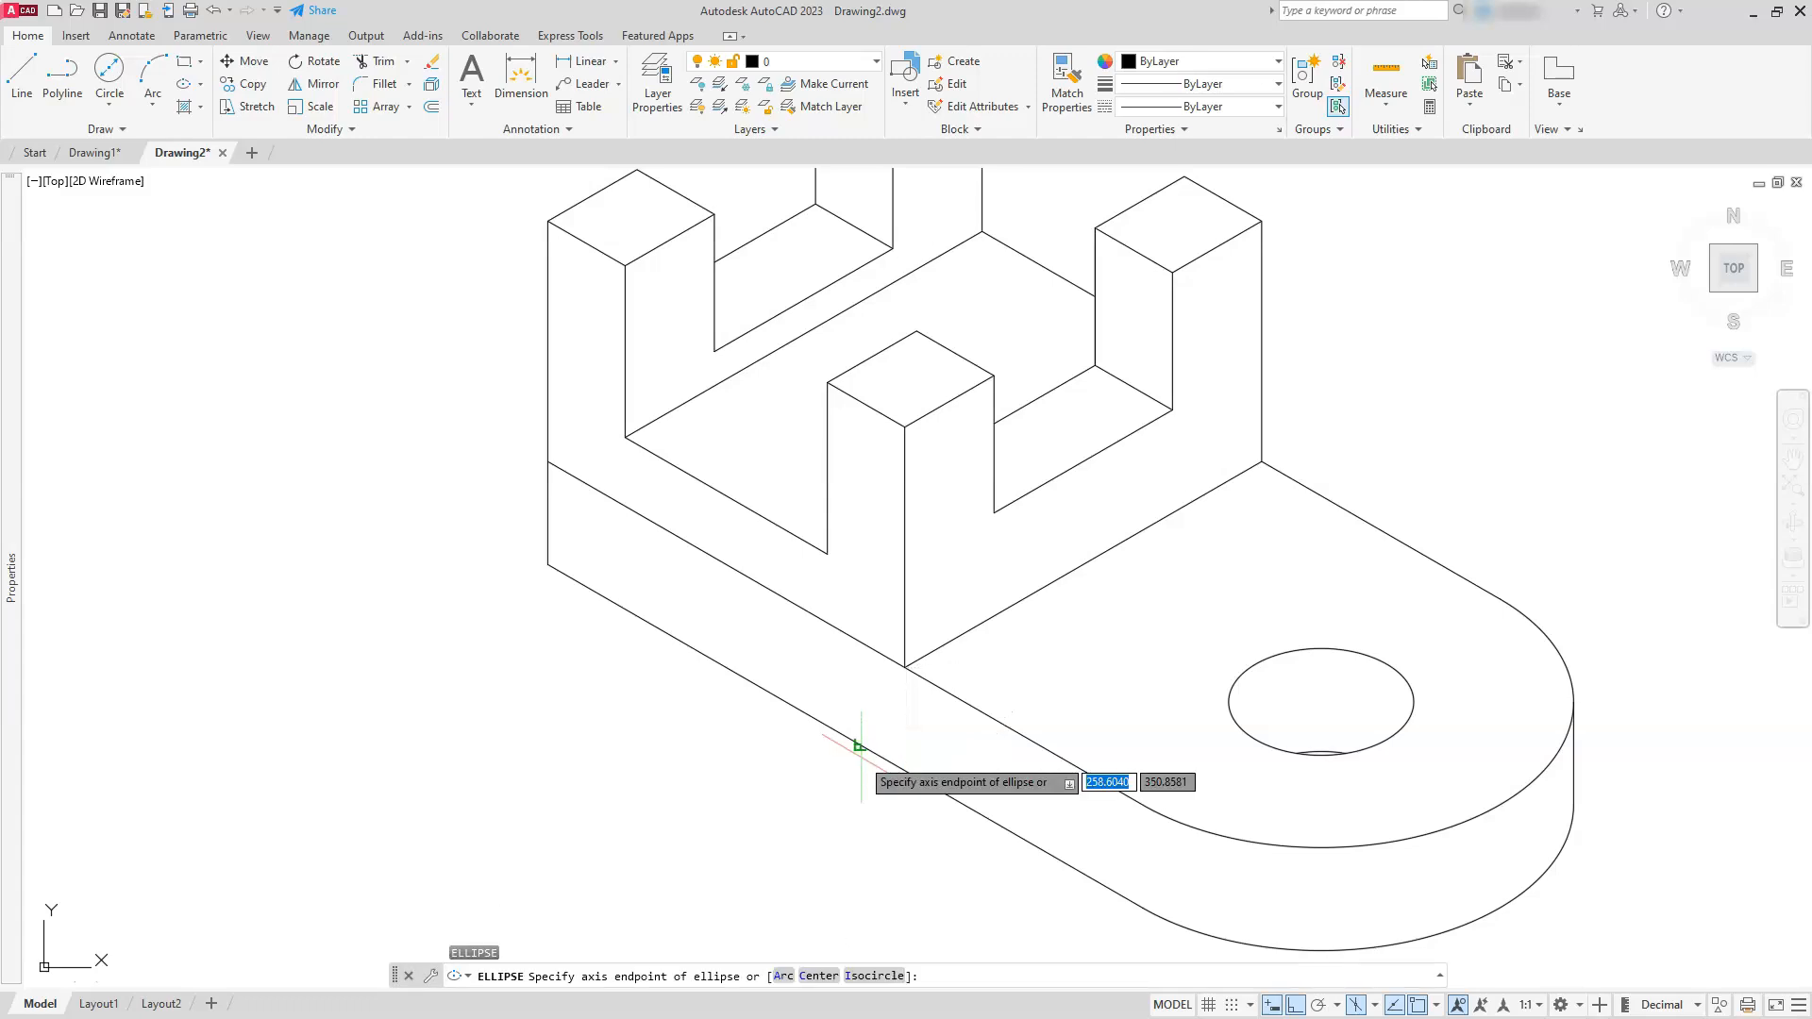
pyautogui.click(870, 982)
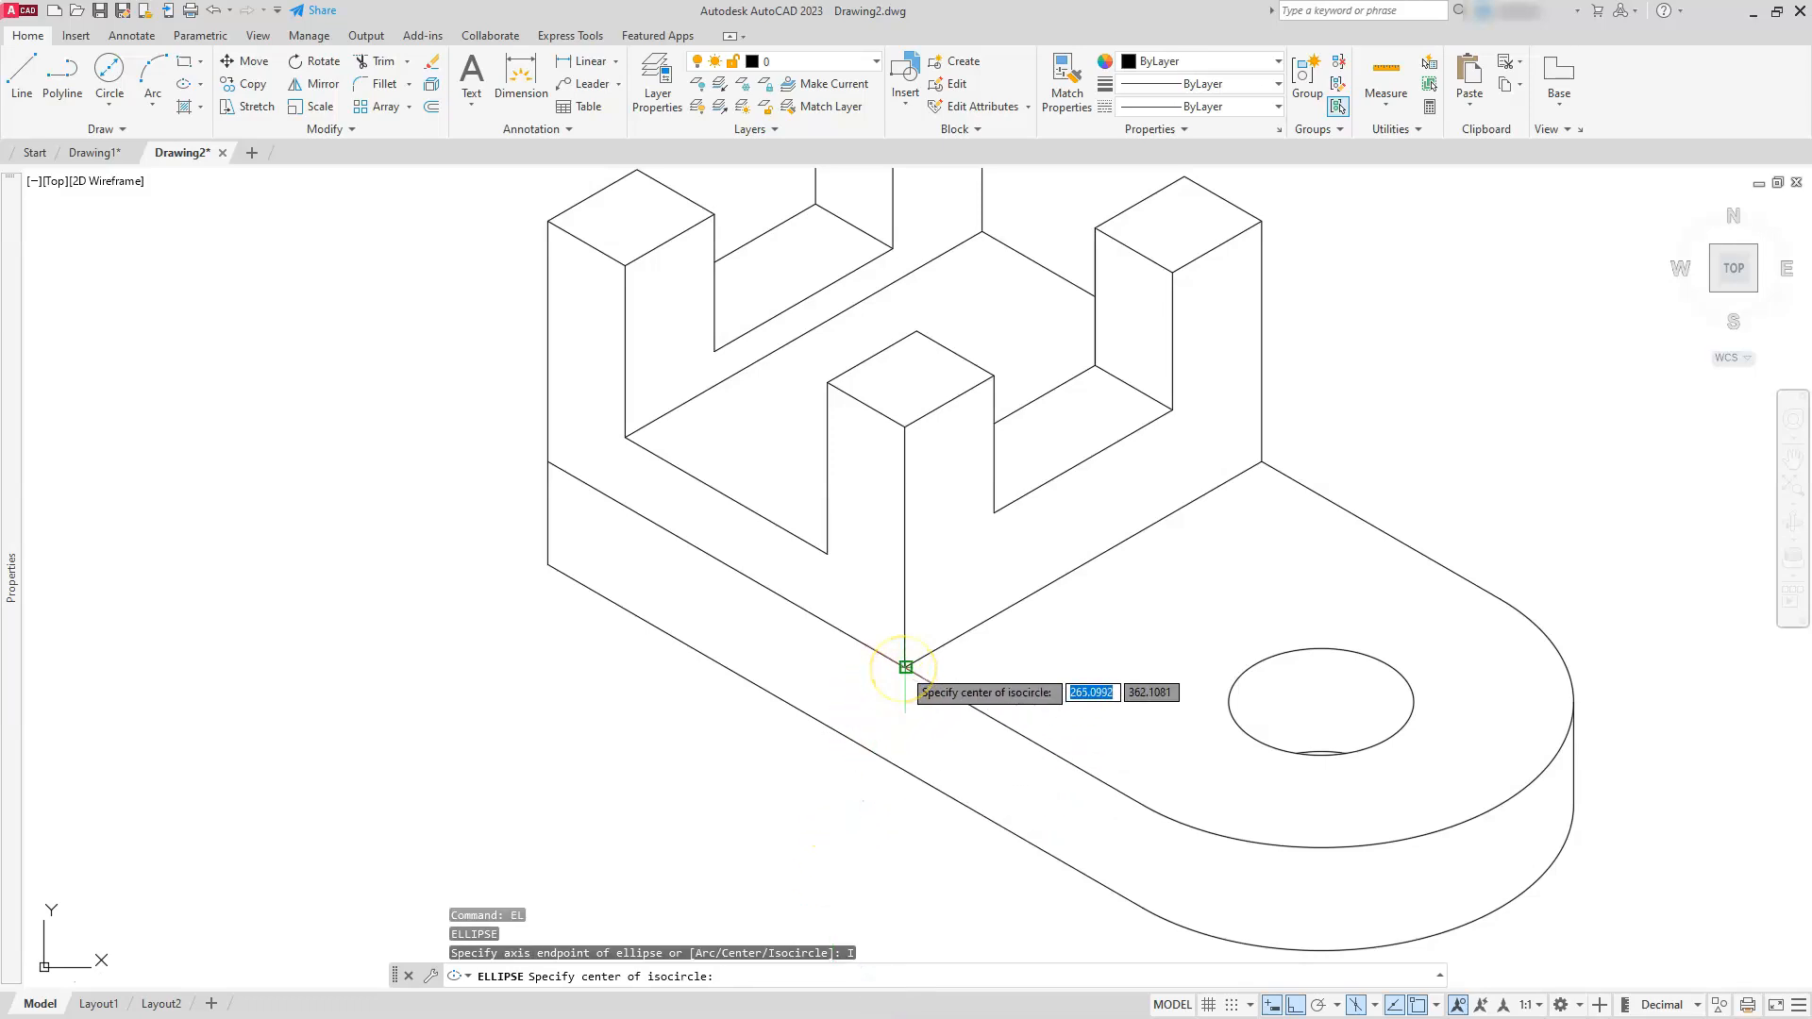
pyautogui.click(905, 668)
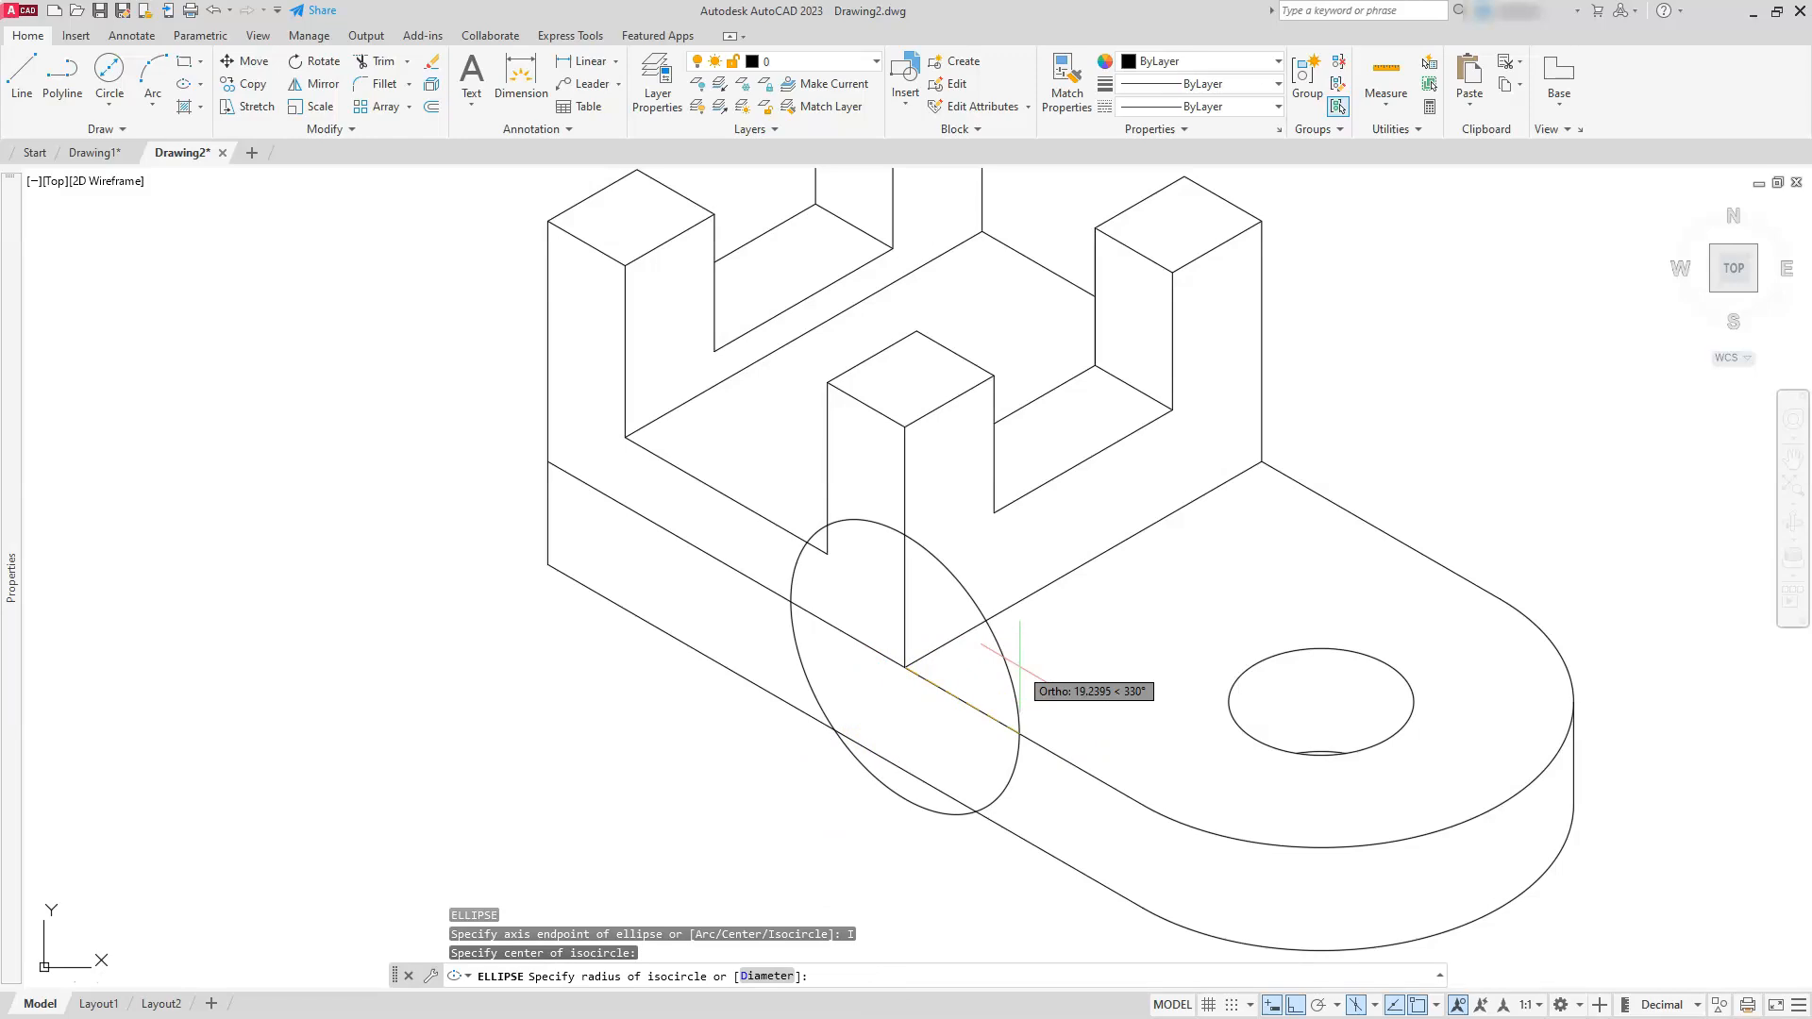
pyautogui.write('10')
pyautogui.press('Return')
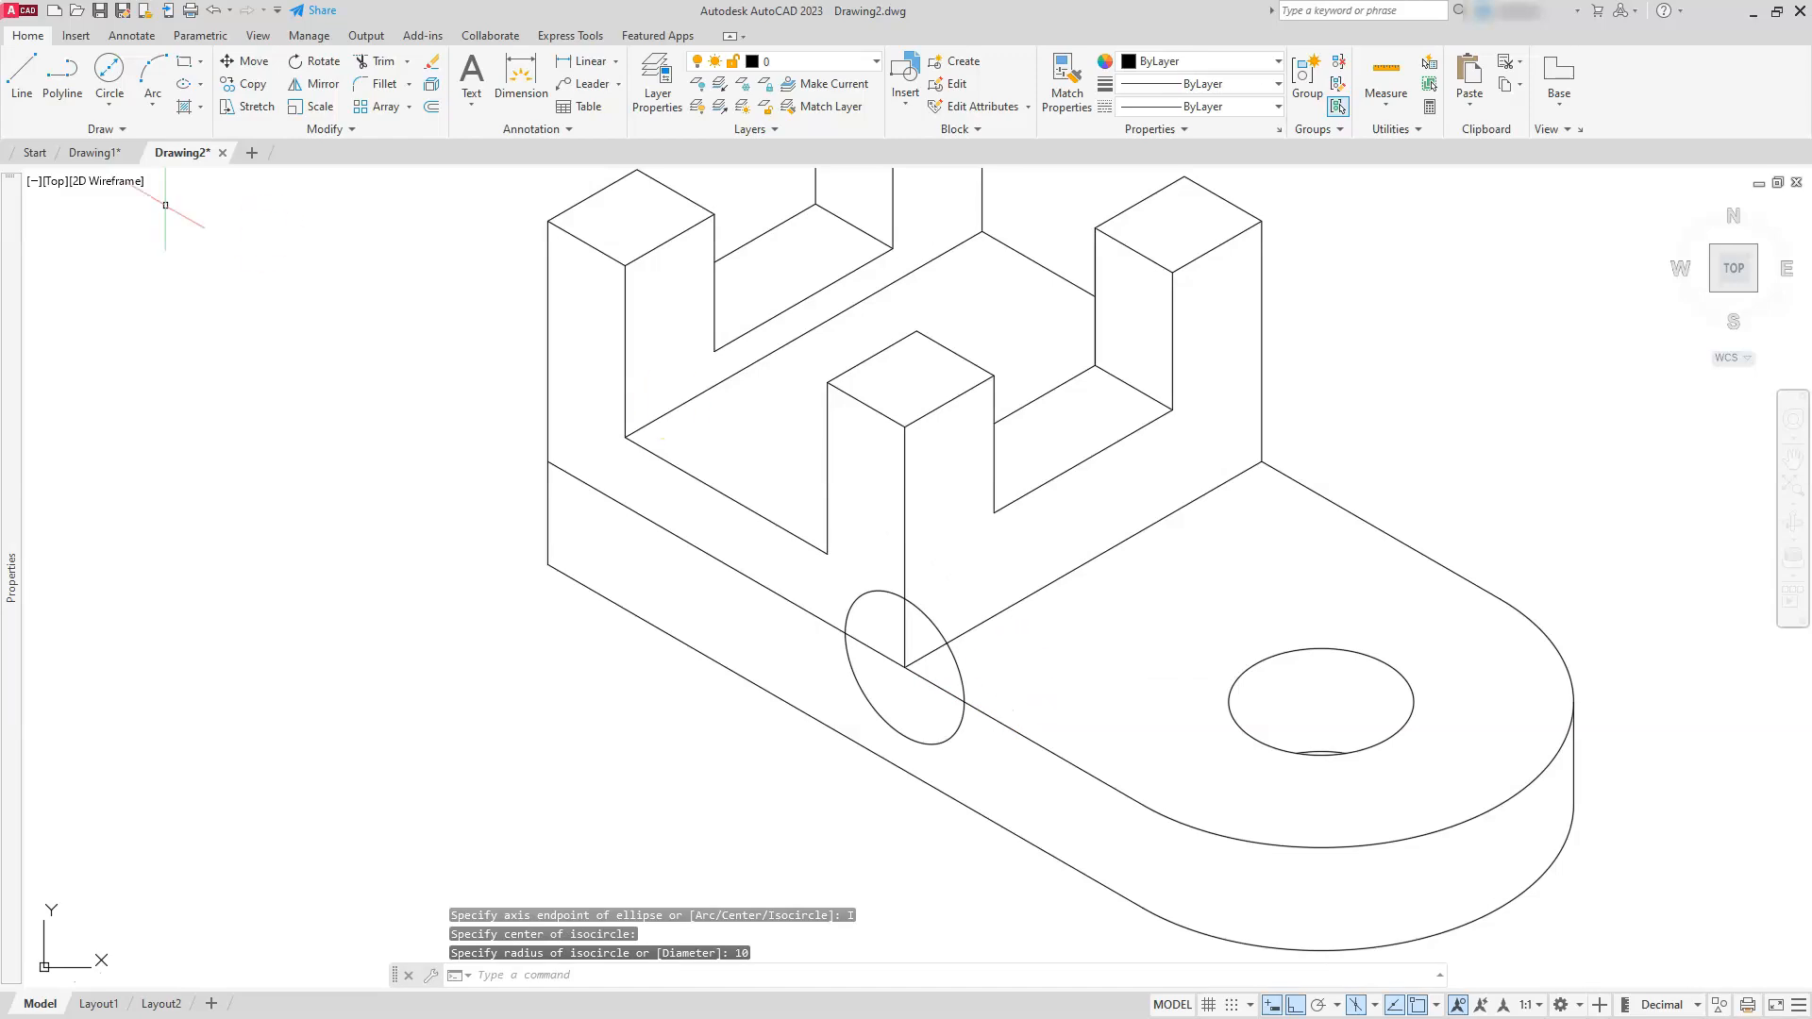
# - Move the isocircle 10 units along the base's long edge, towards the rounded end
pyautogui.click(255, 64)
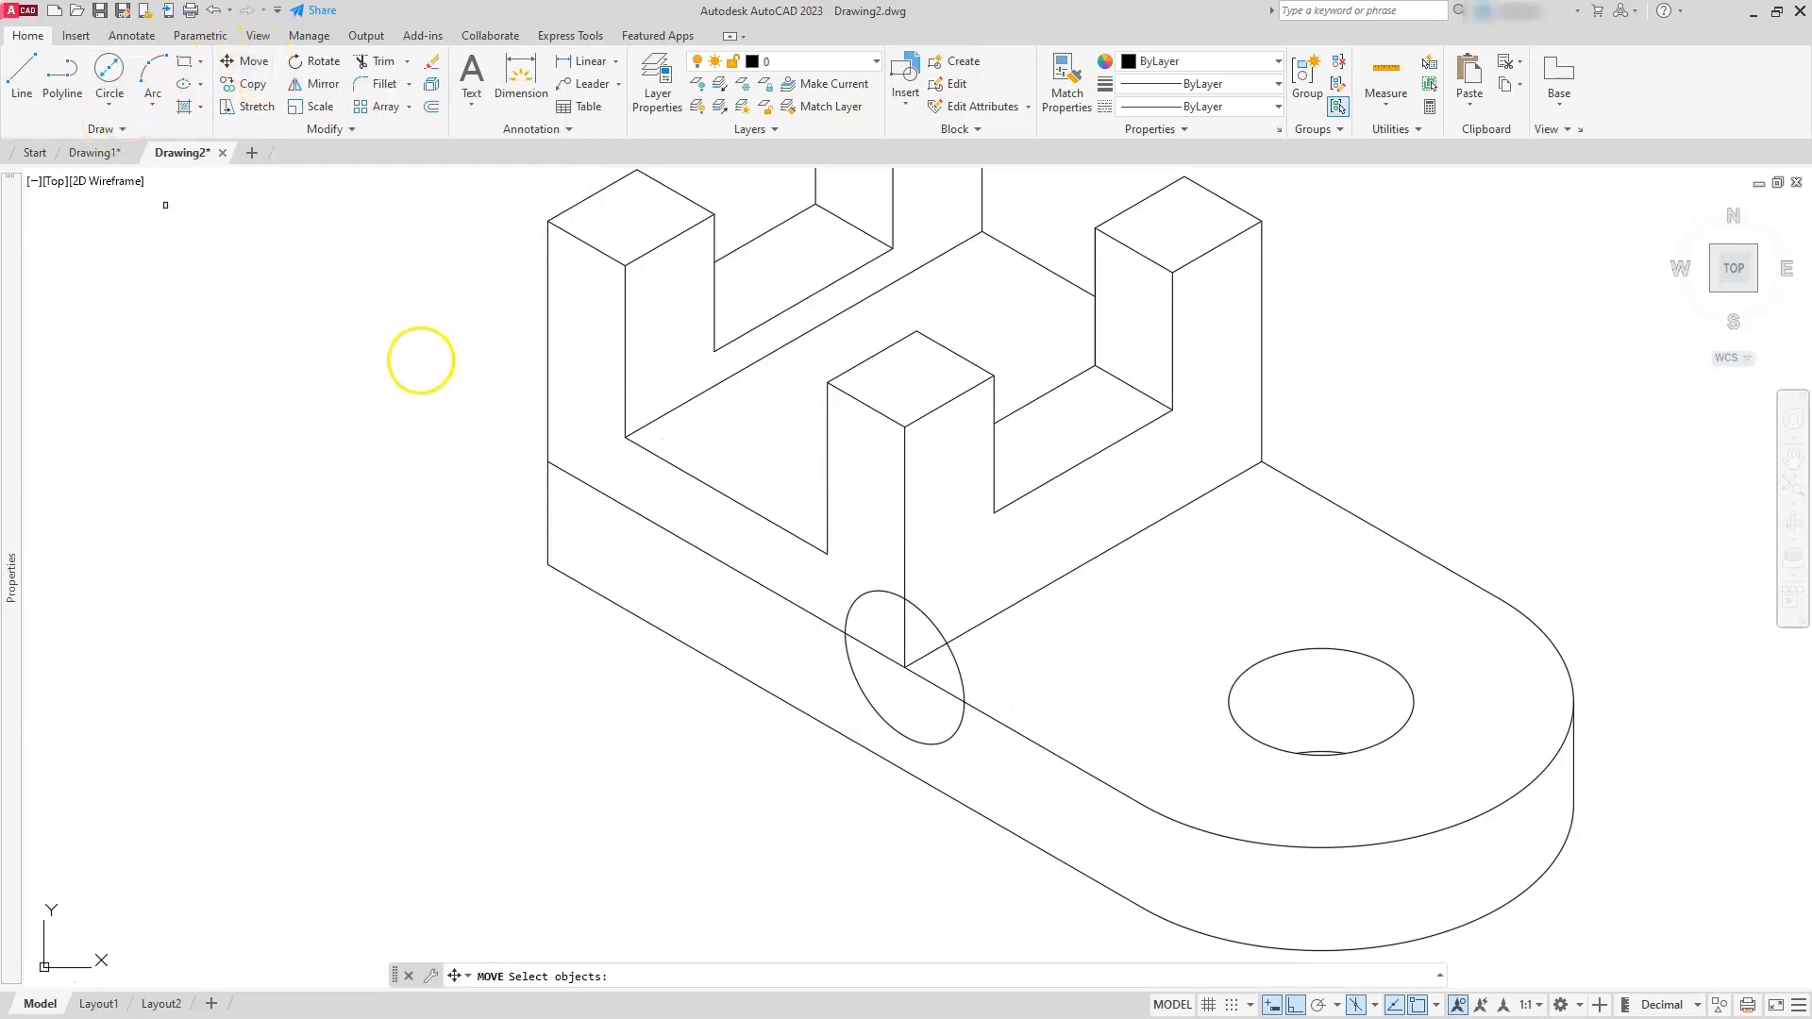
pyautogui.click(942, 741)
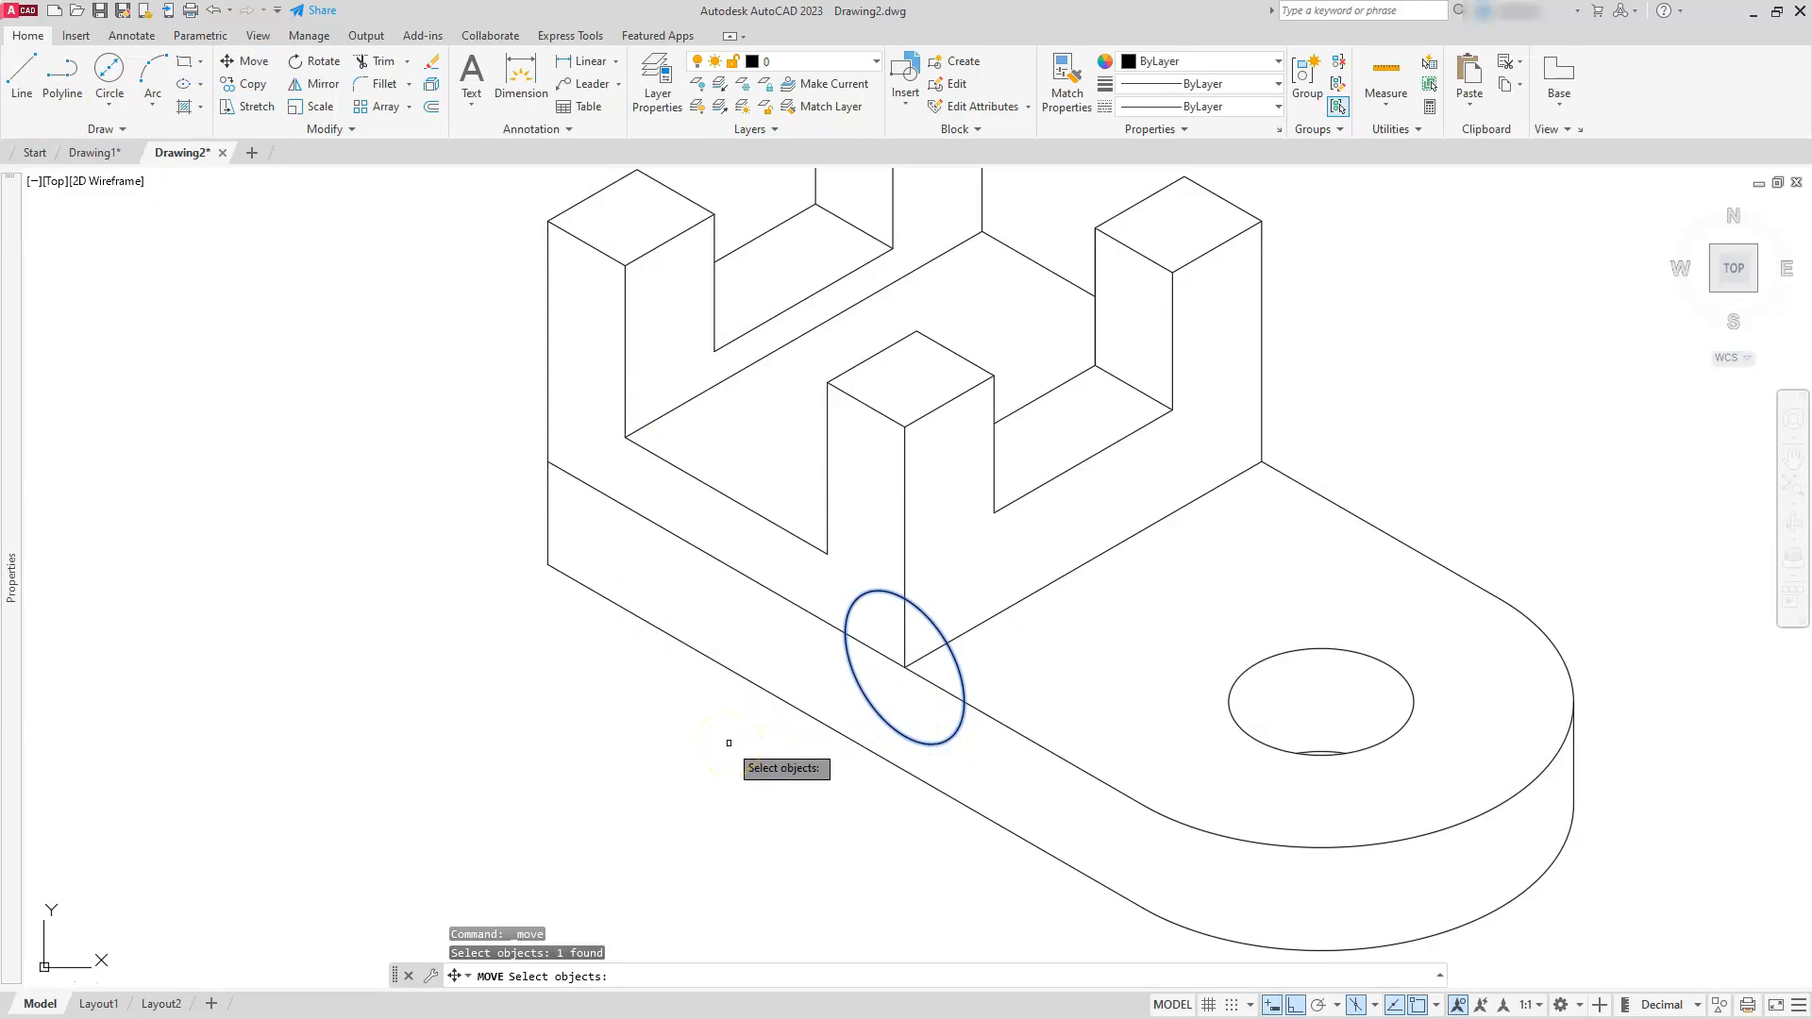
pyautogui.press('Return')
pyautogui.click(306, 602)
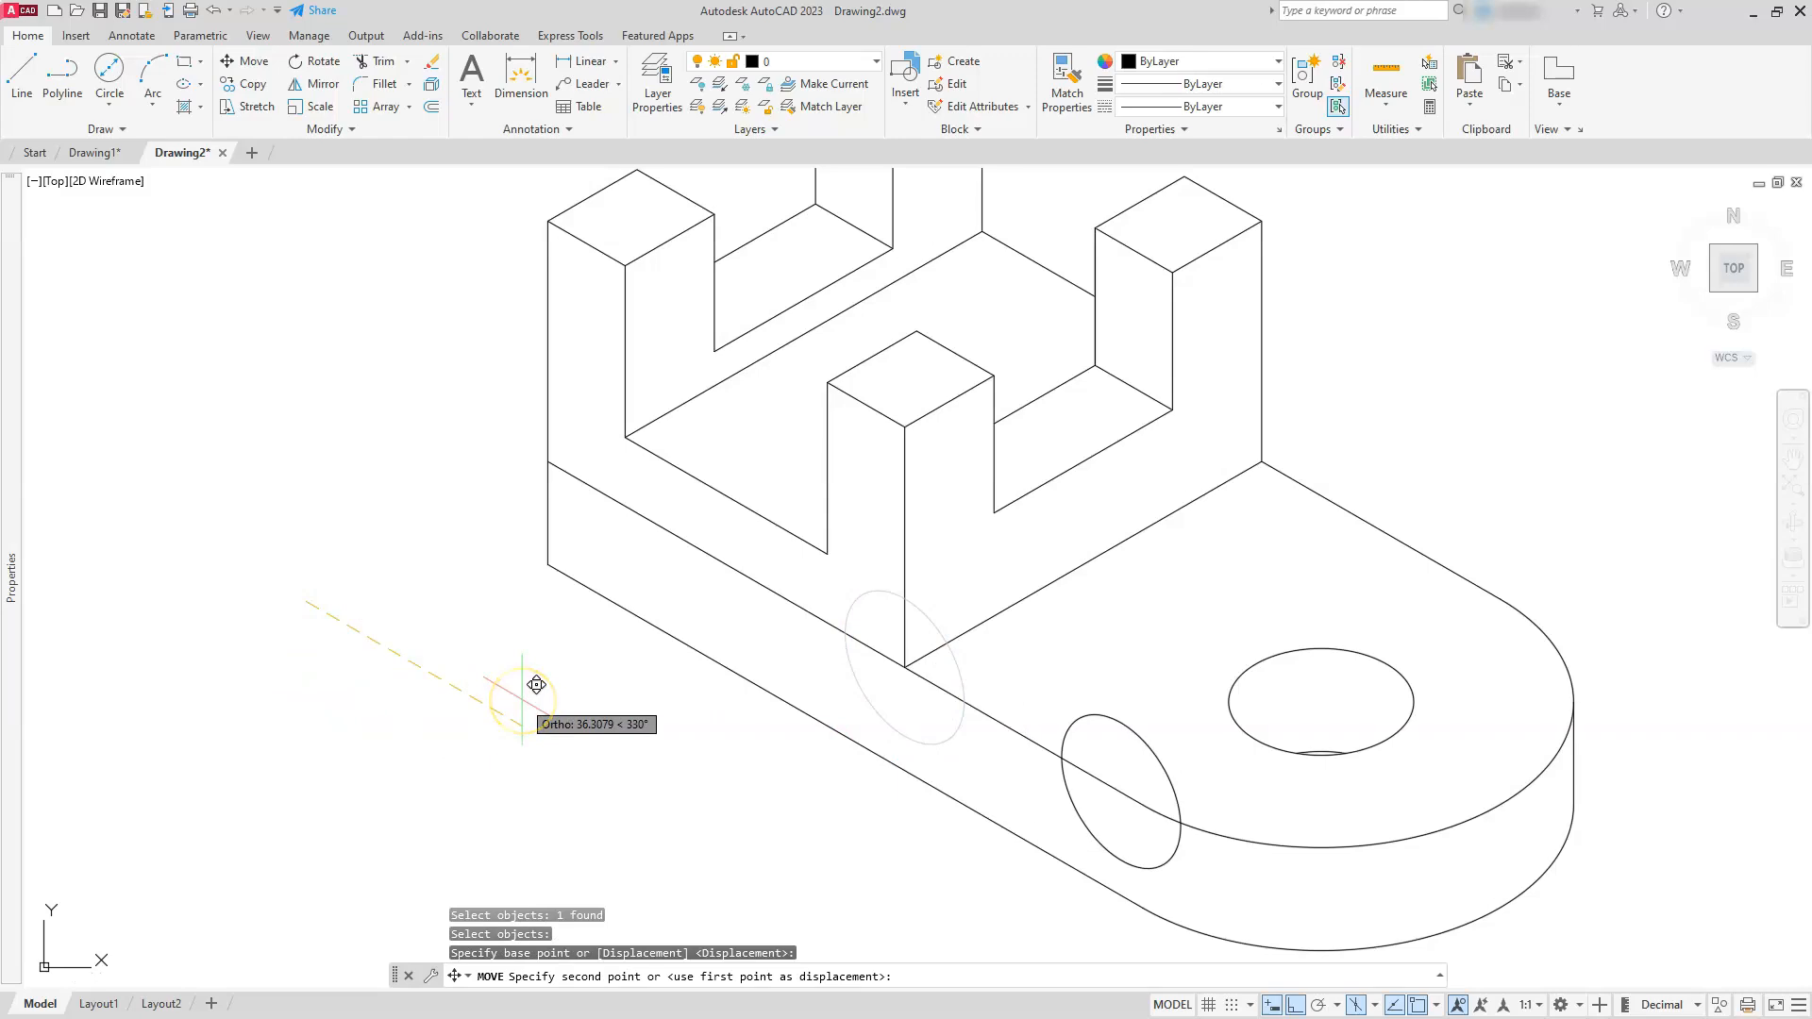
pyautogui.write('10')
pyautogui.press('Return')
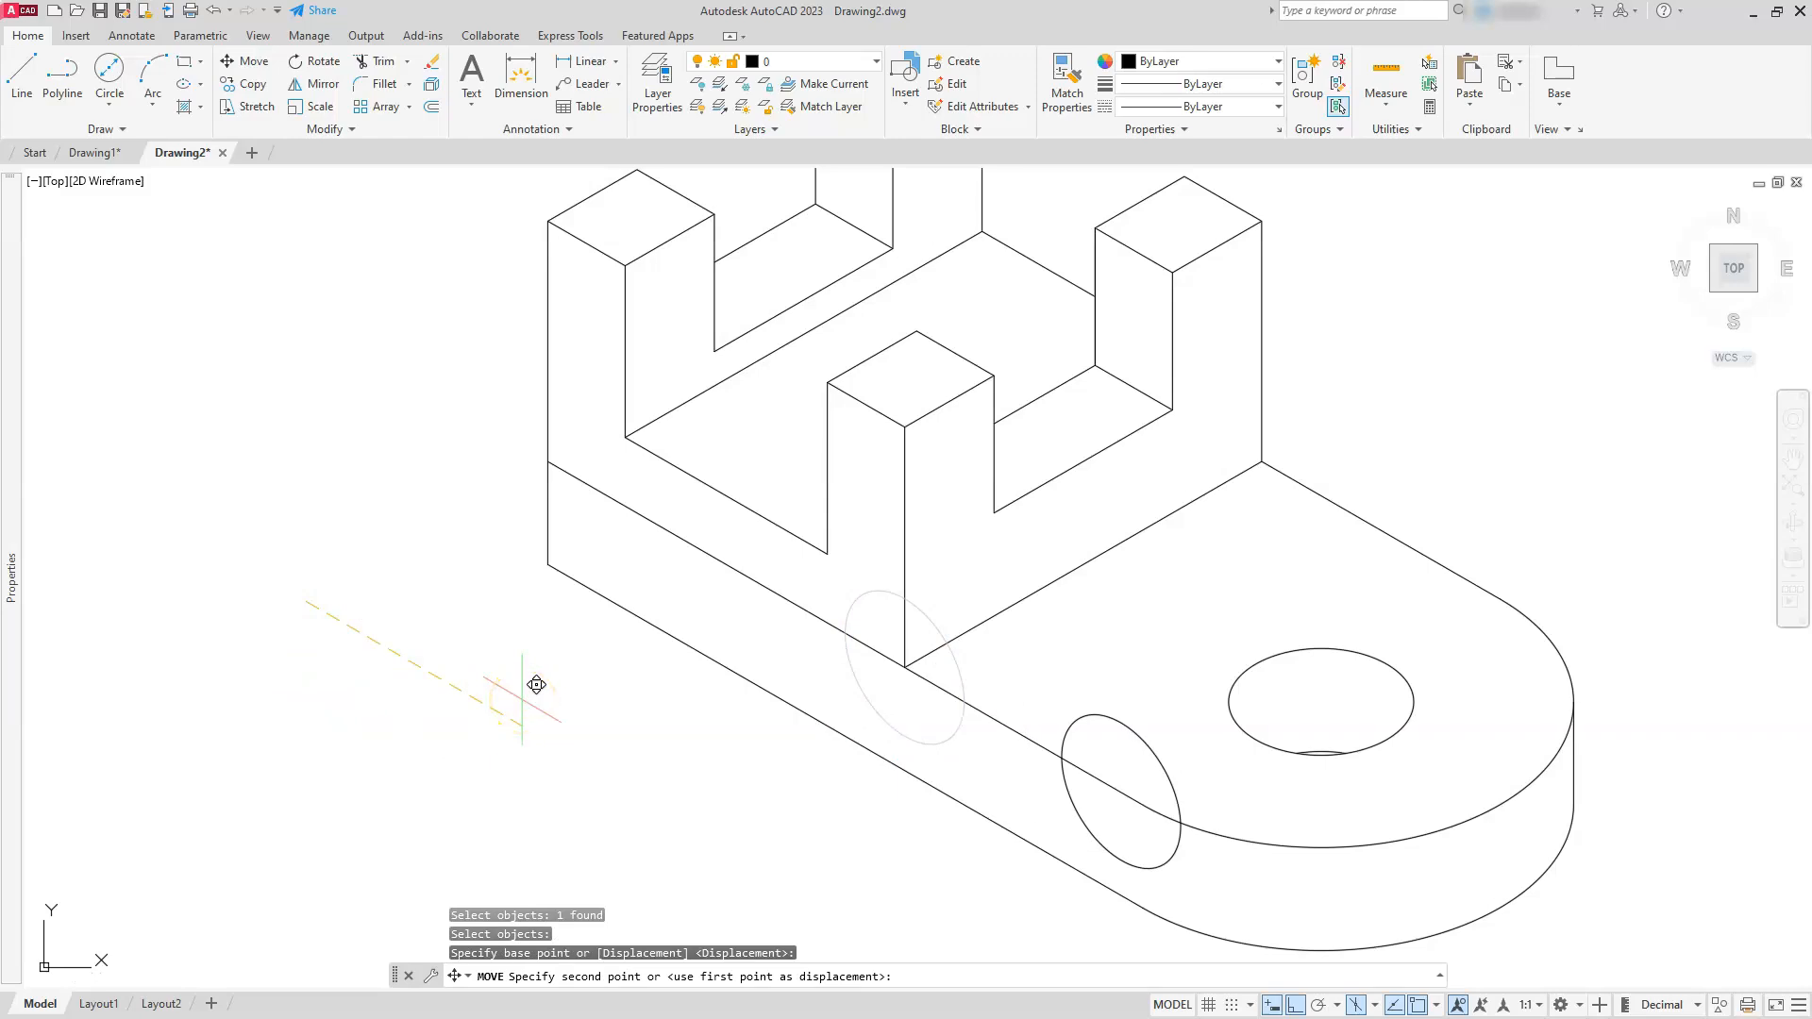
# - Move the isocircle 10 units straight up so it is tangent to the block's corner edge and the base's top edge
pyautogui.click(236, 62)
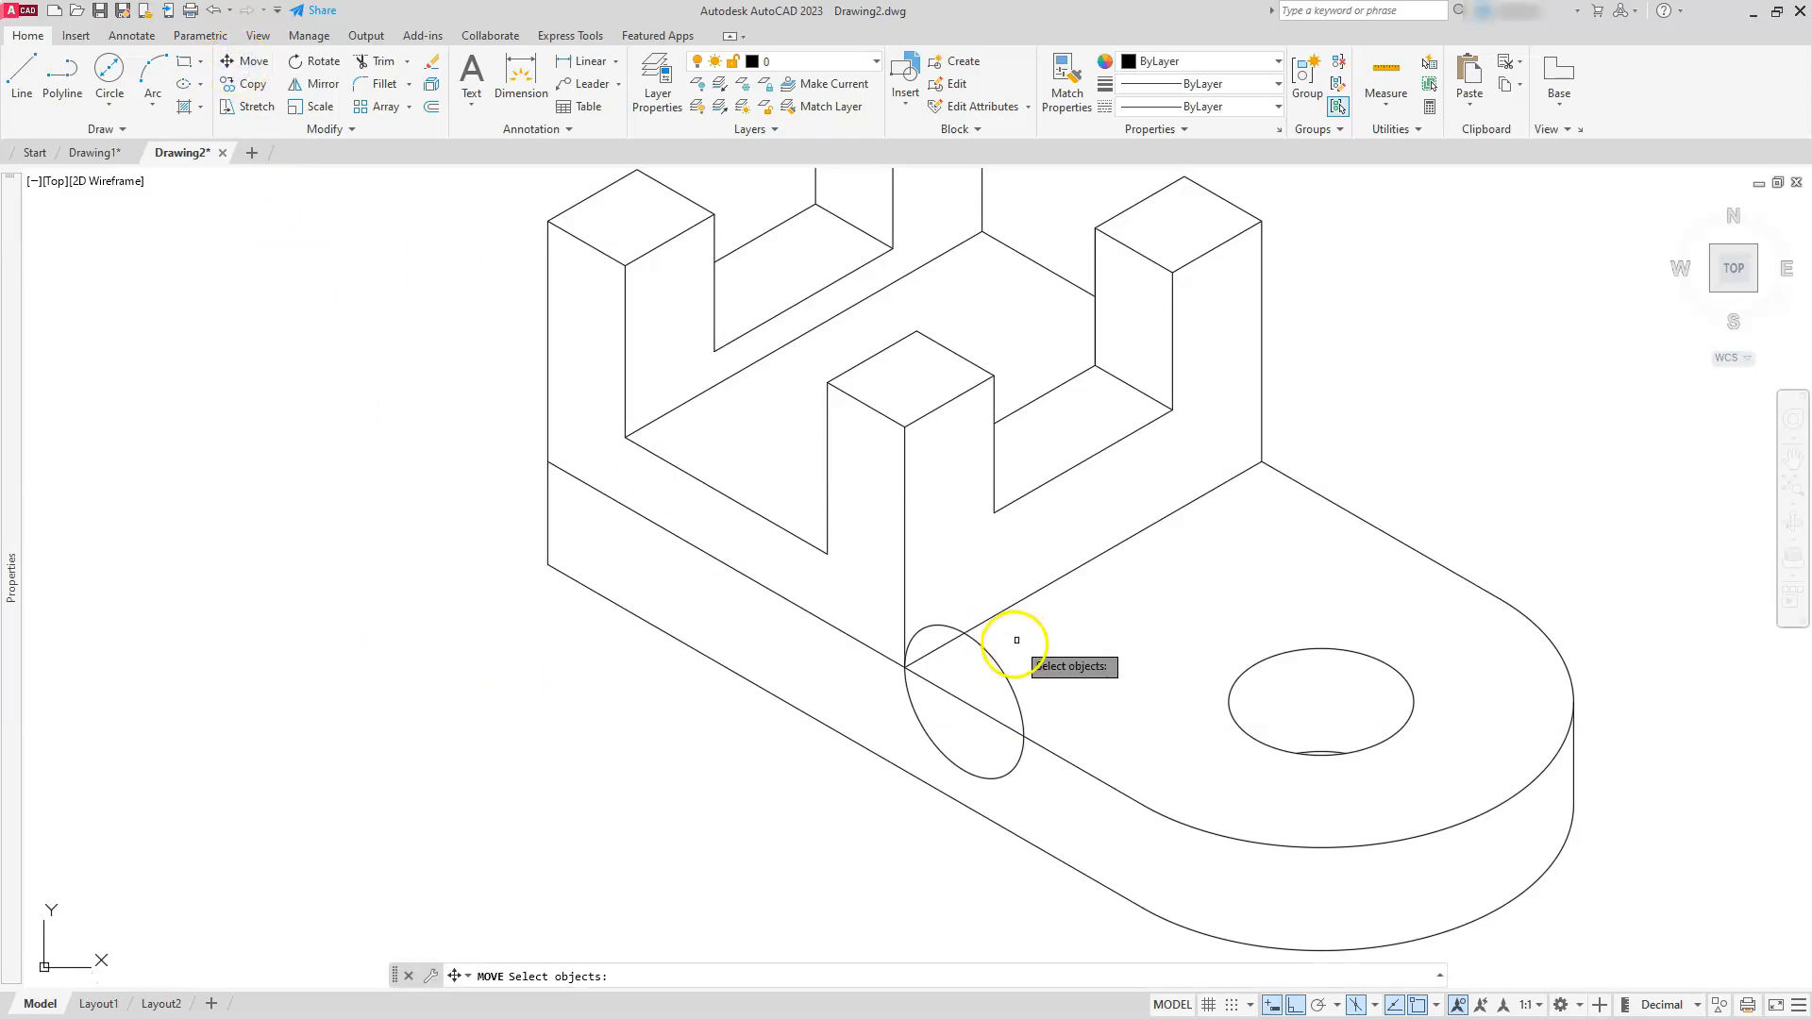
pyautogui.click(999, 664)
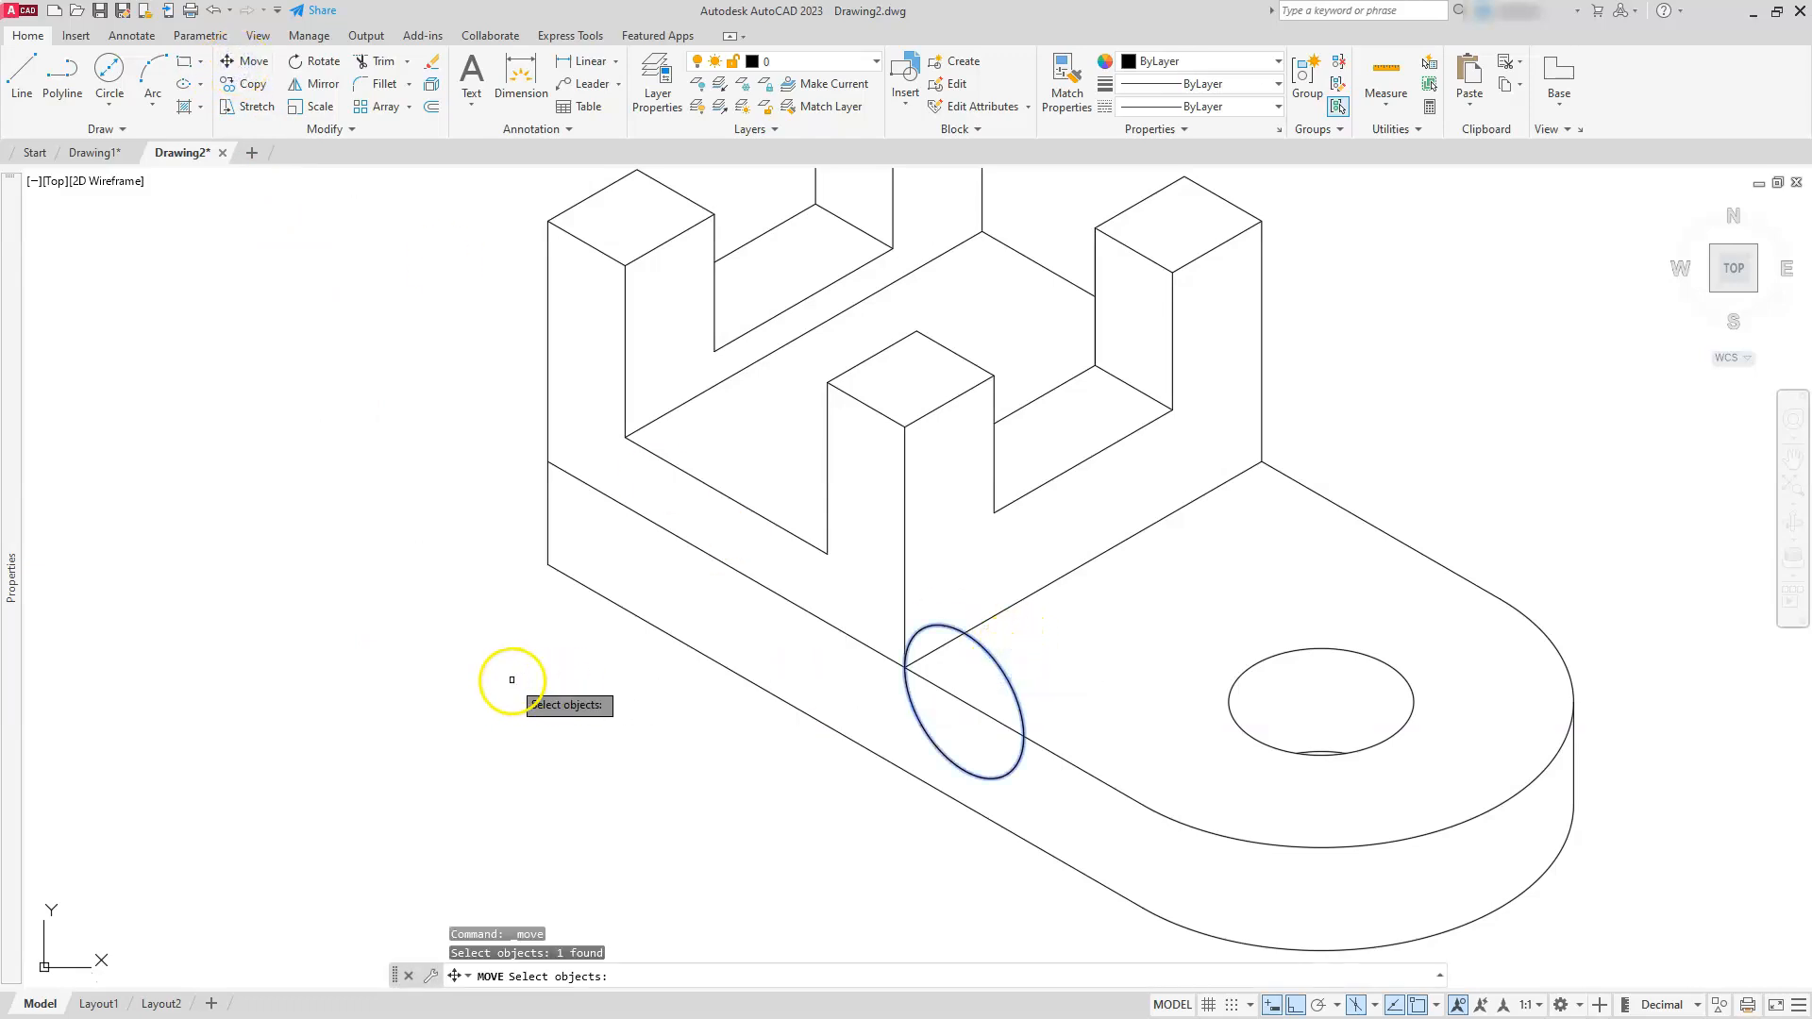
pyautogui.press('Return')
pyautogui.click(378, 666)
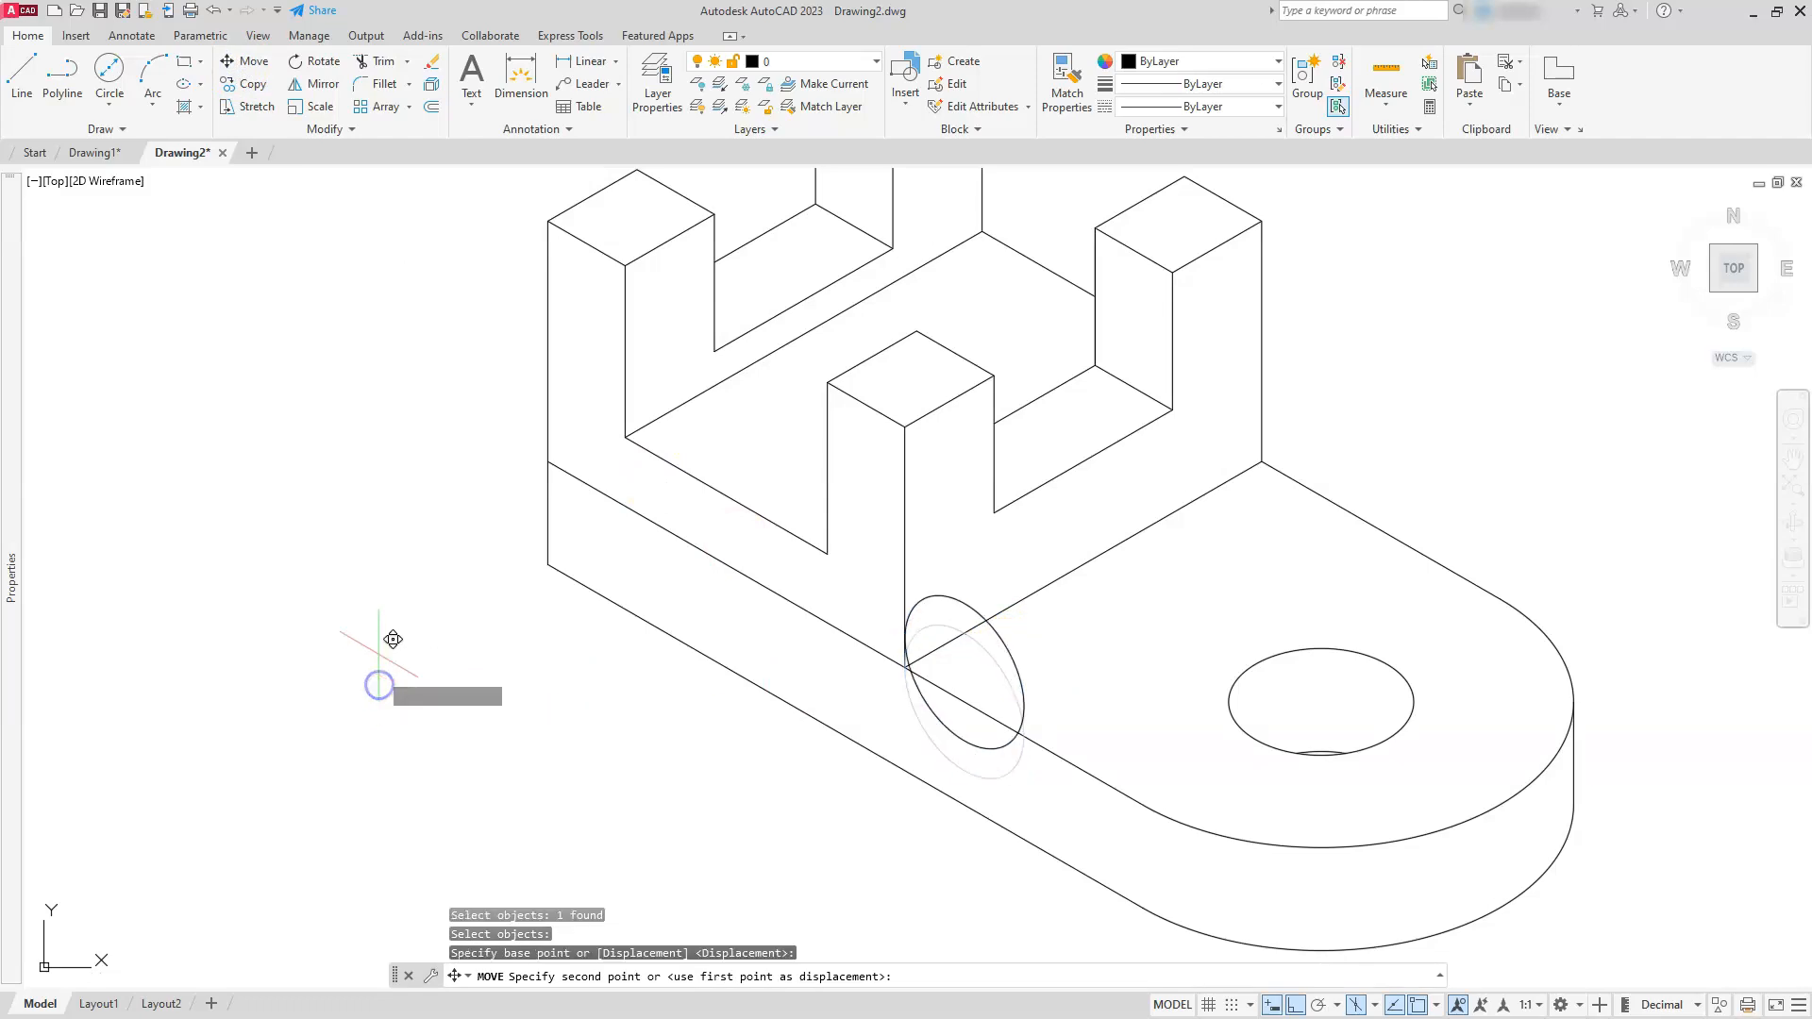
pyautogui.write('10')
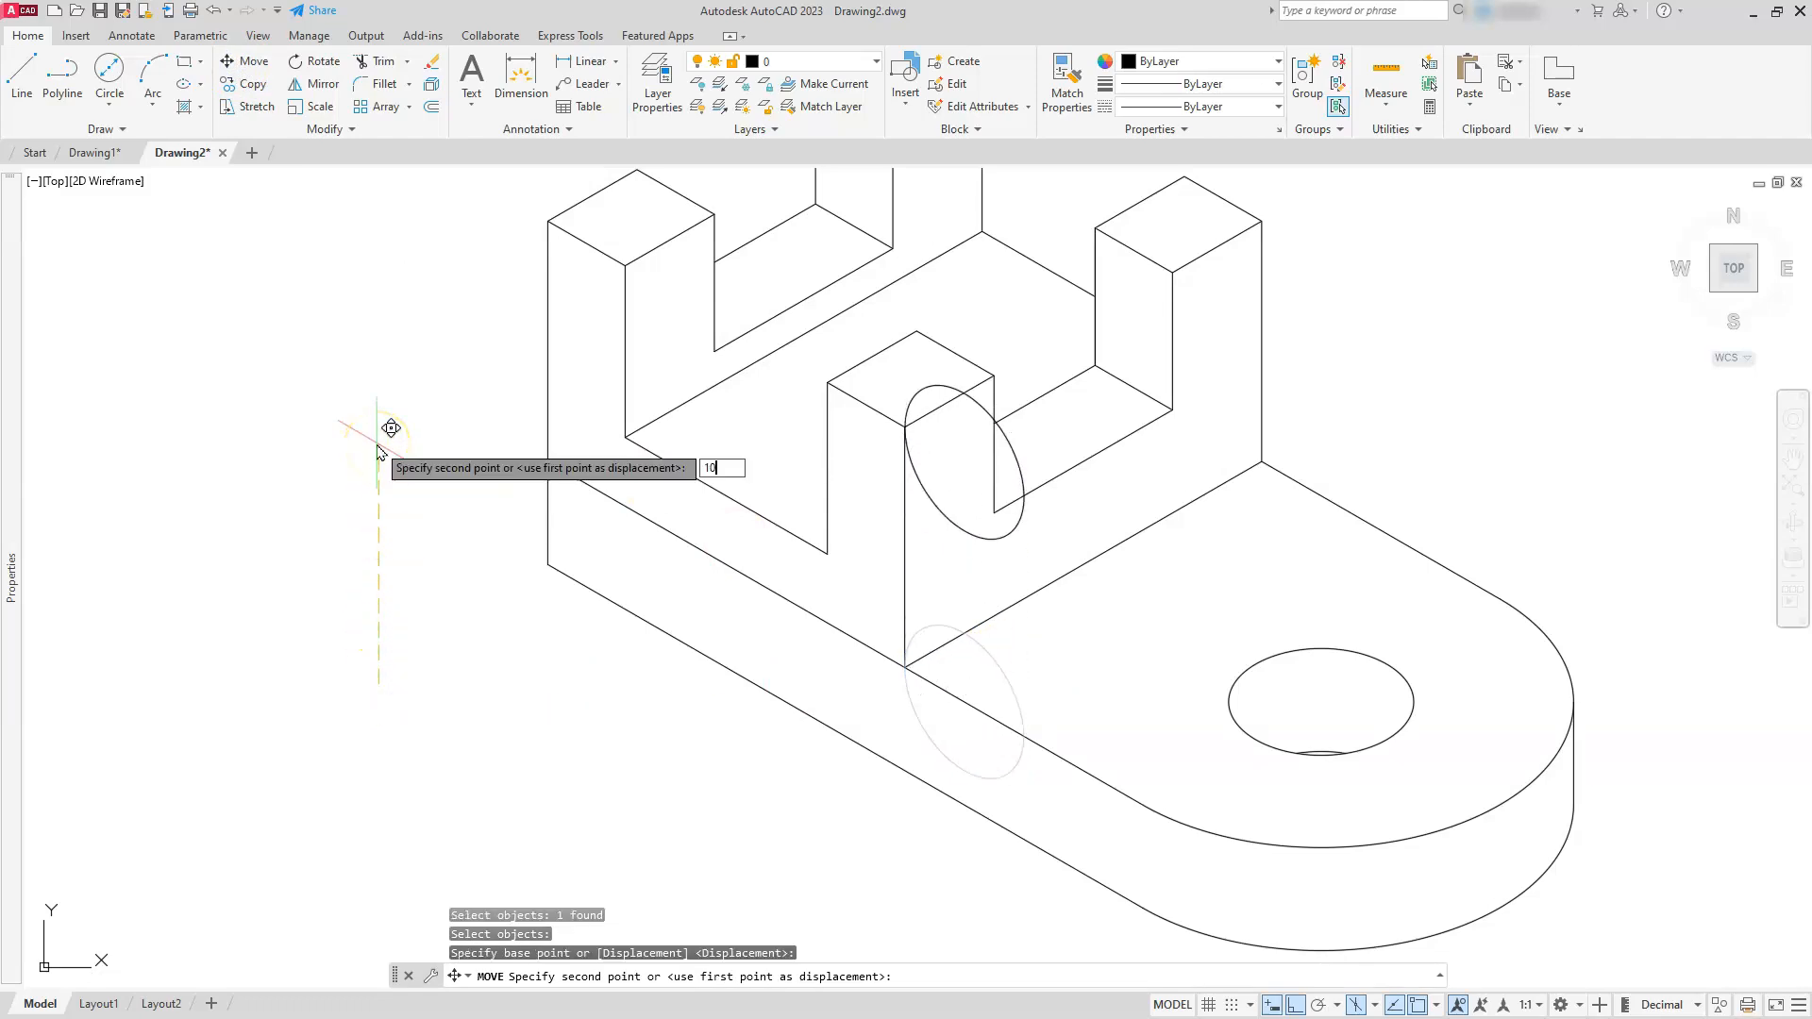
pyautogui.press('Return')
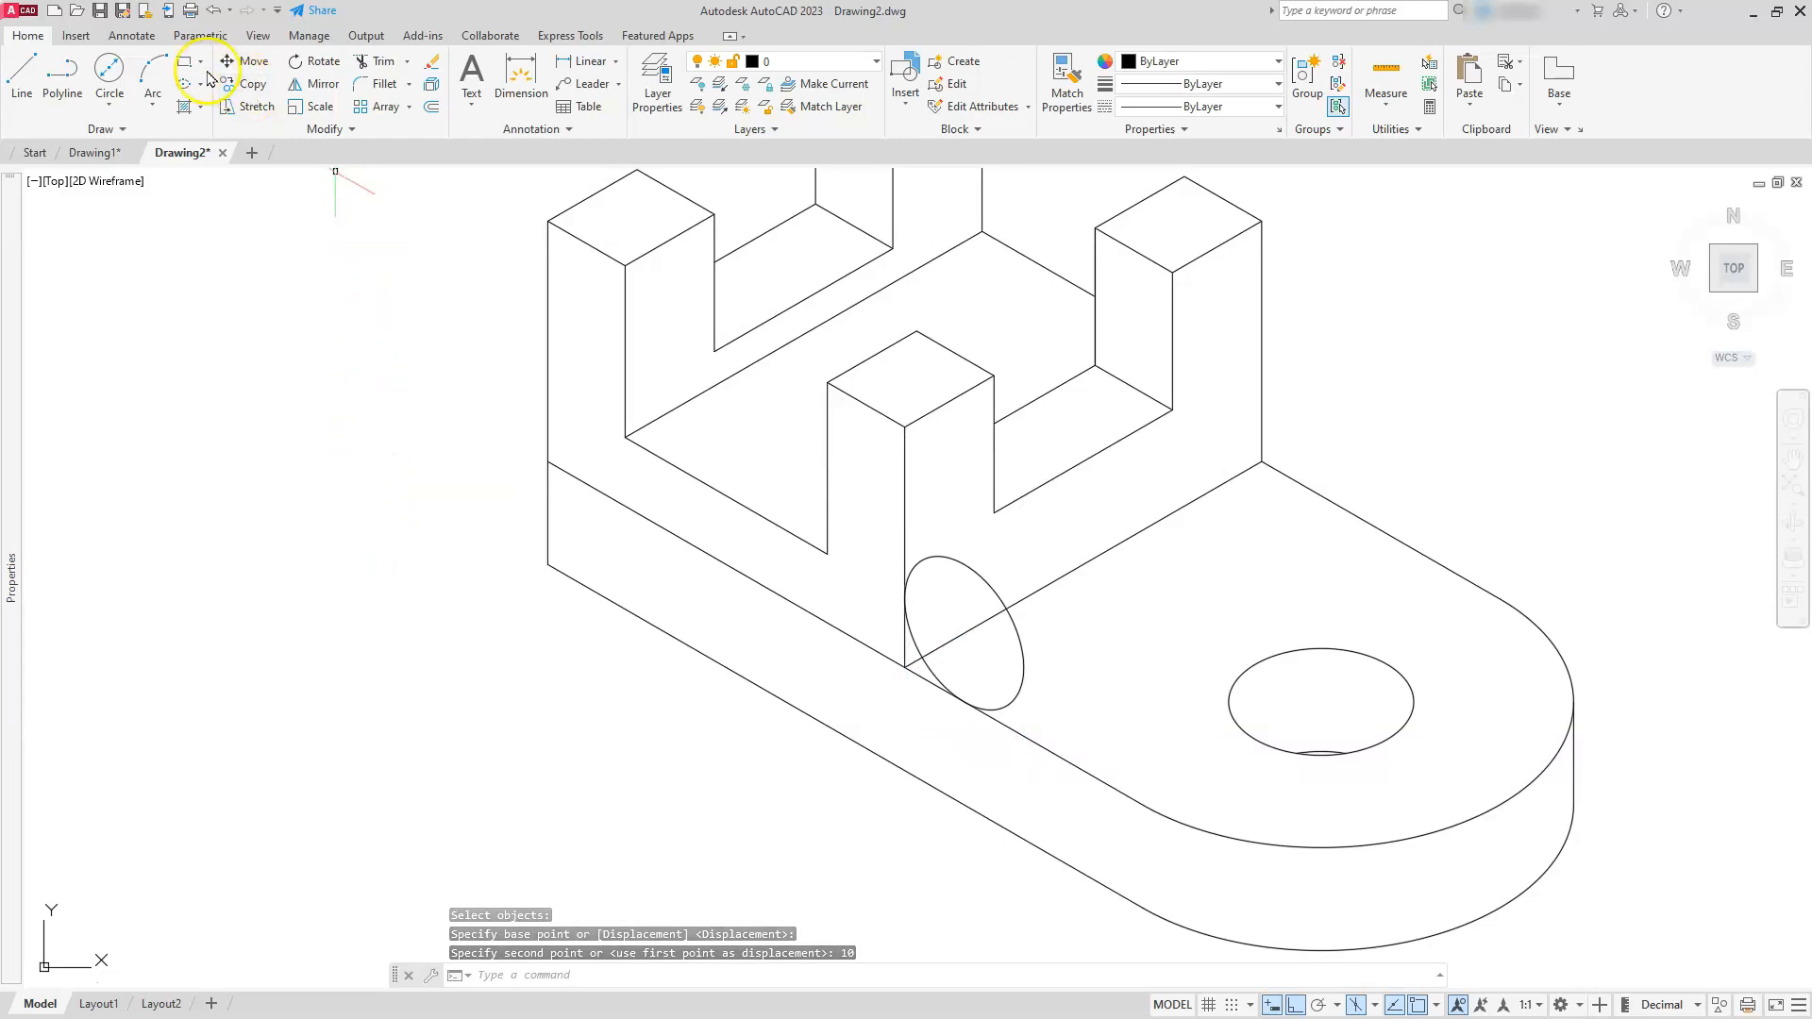
# - Copy the isocircle from the front block-base corner to the matching rear corner at the other end of the junction line
pyautogui.click(259, 83)
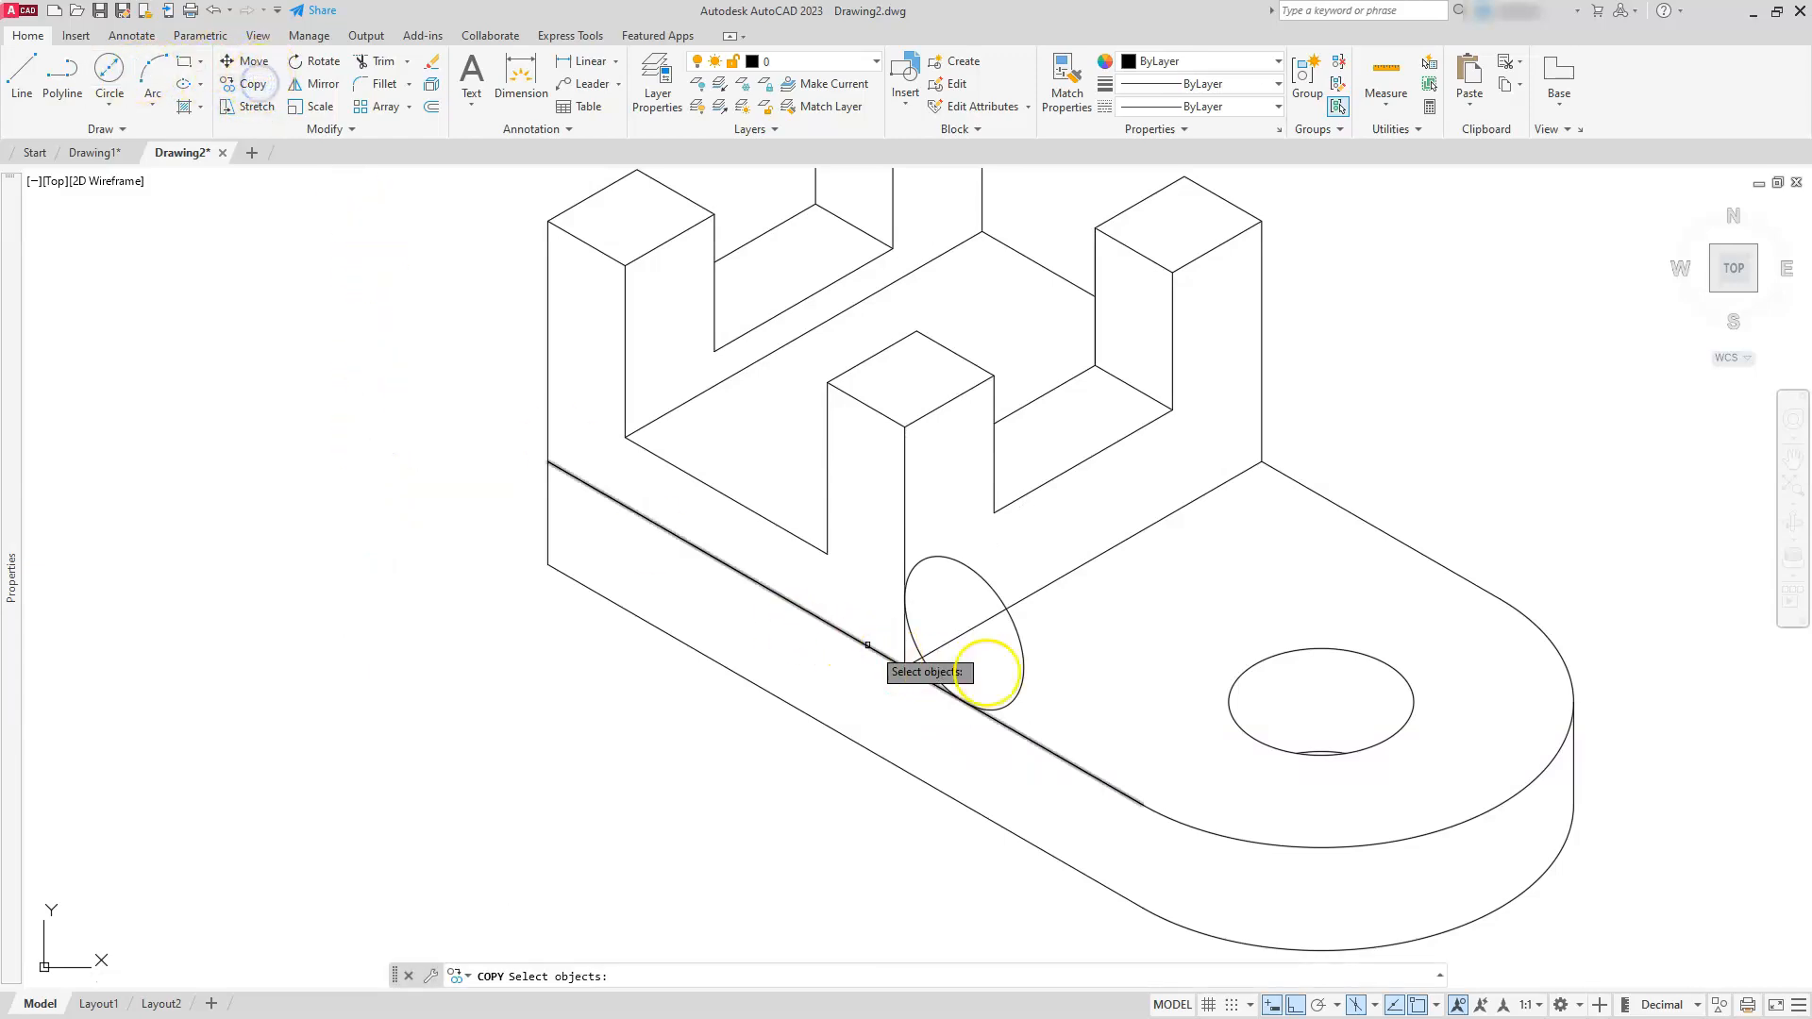
pyautogui.click(1021, 662)
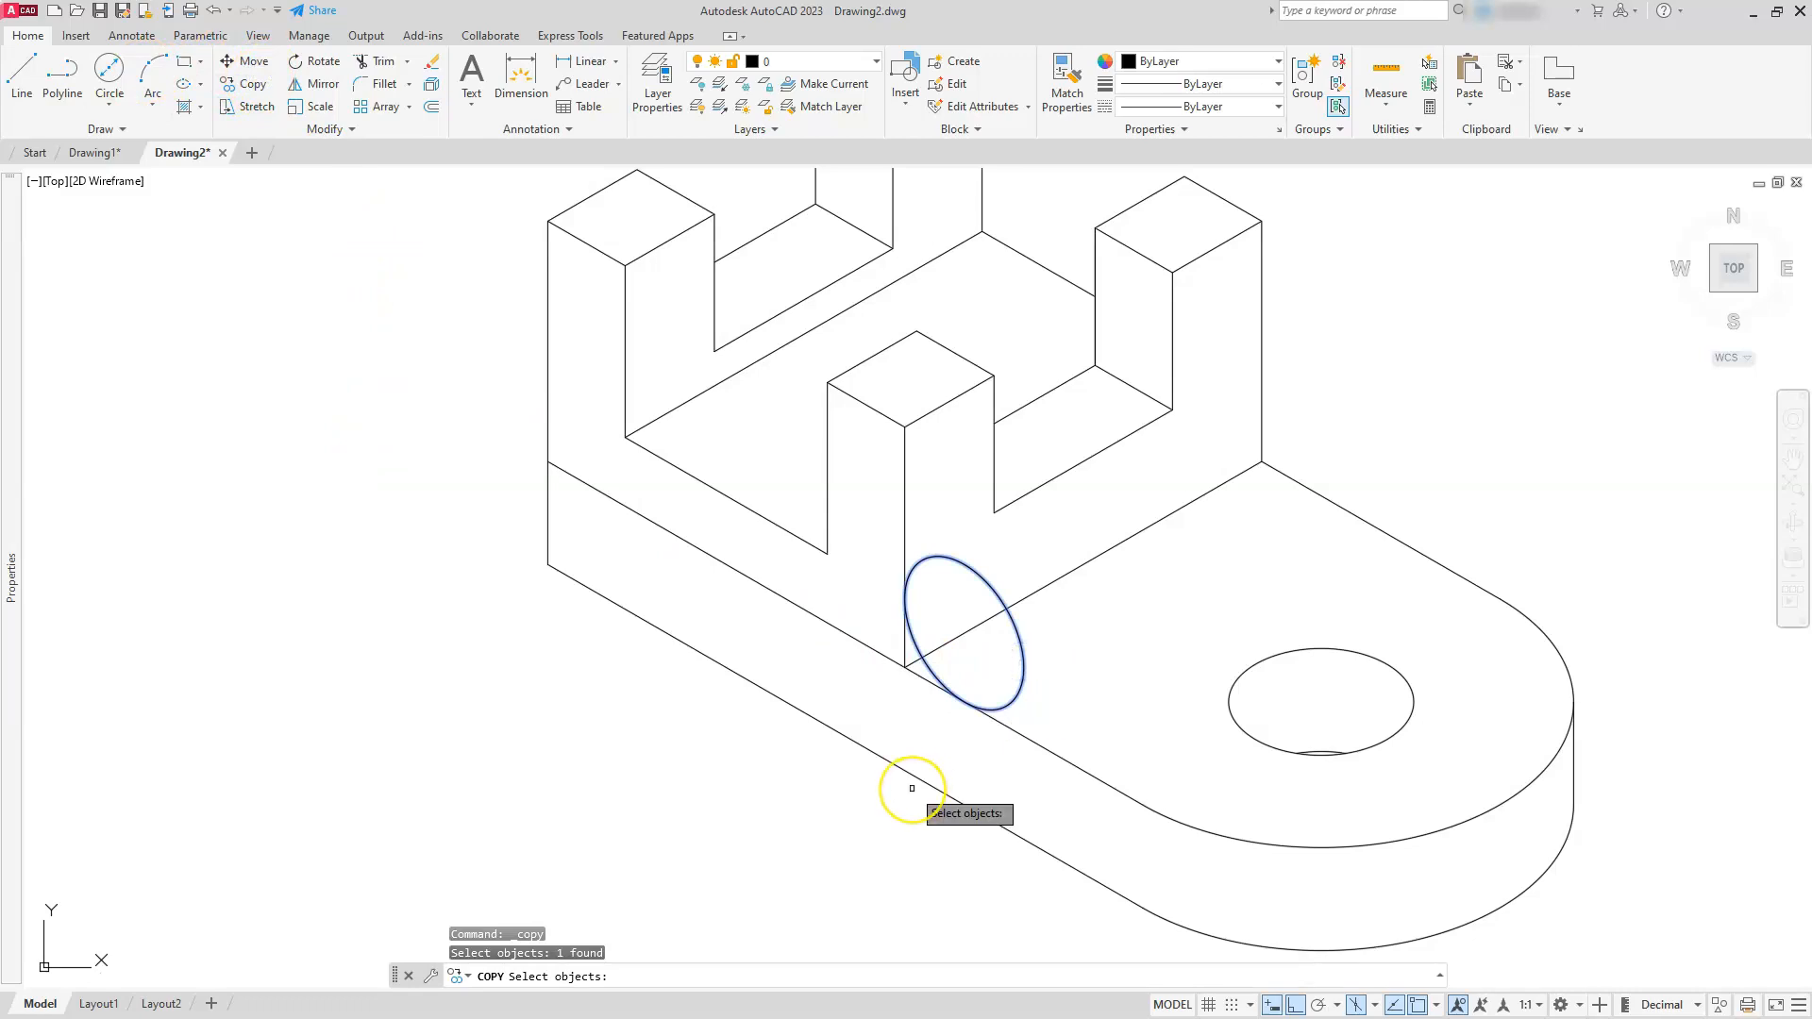
pyautogui.press('Return')
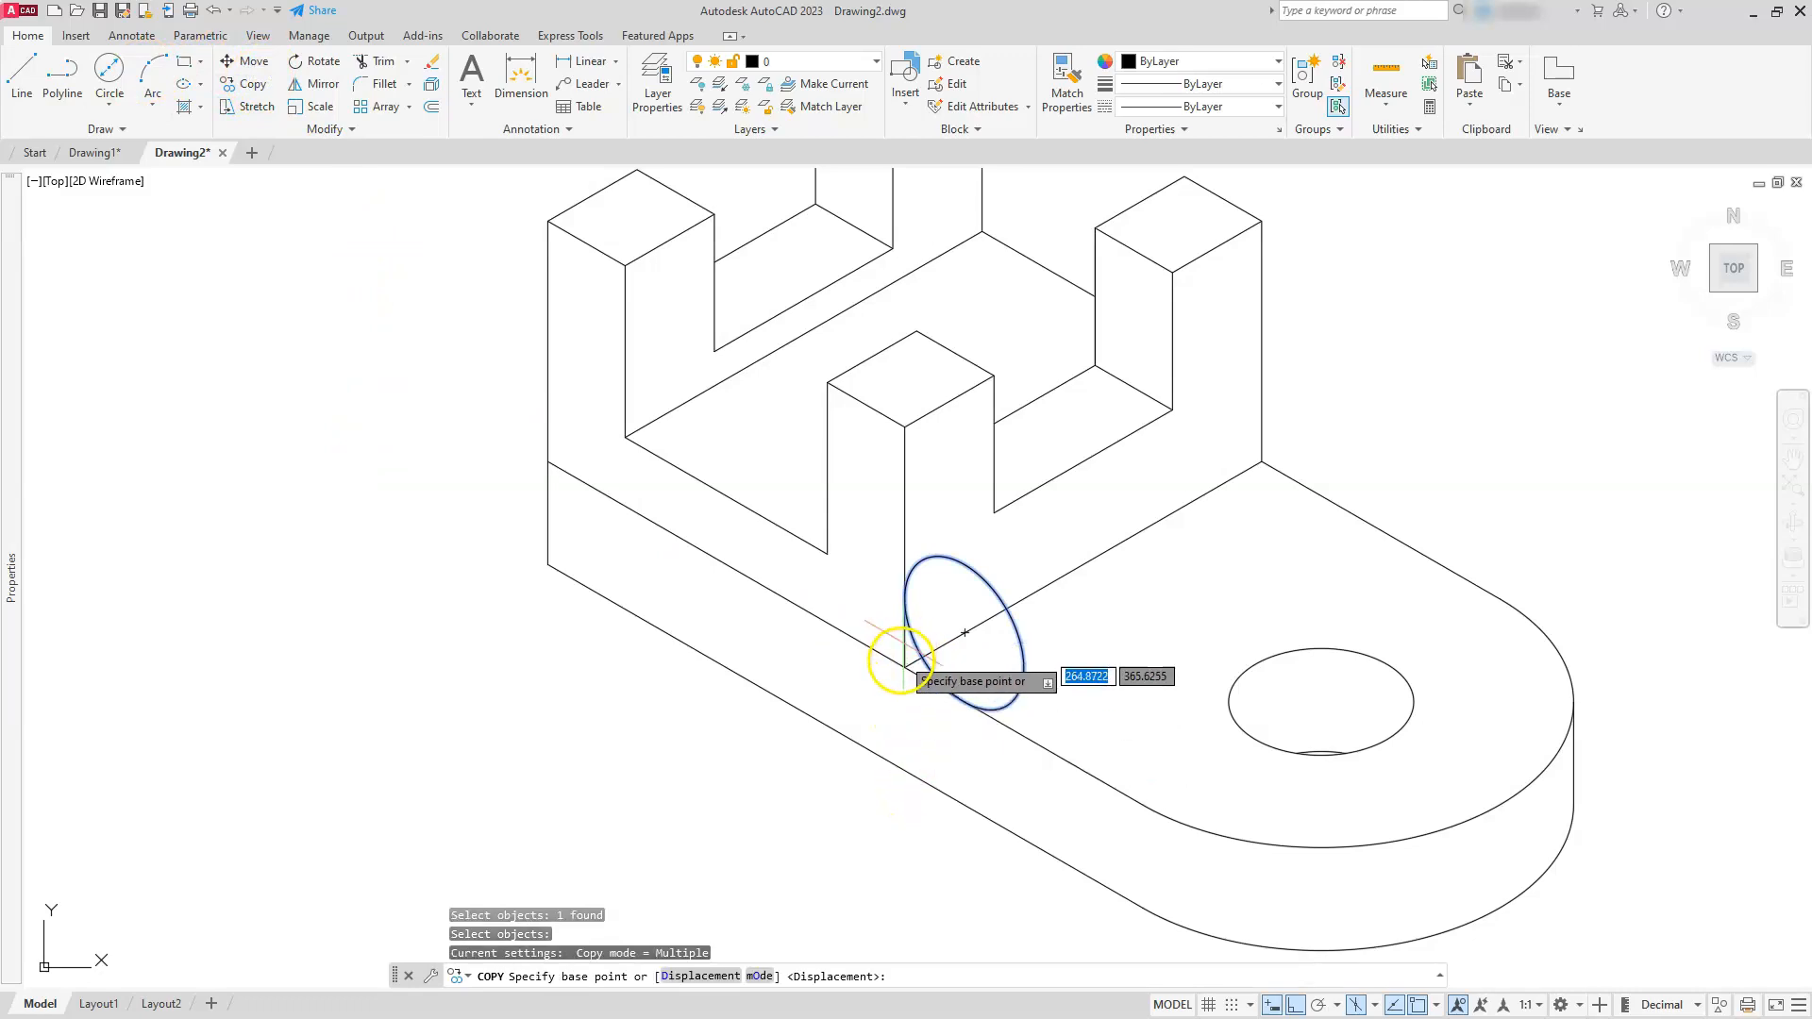
pyautogui.click(904, 662)
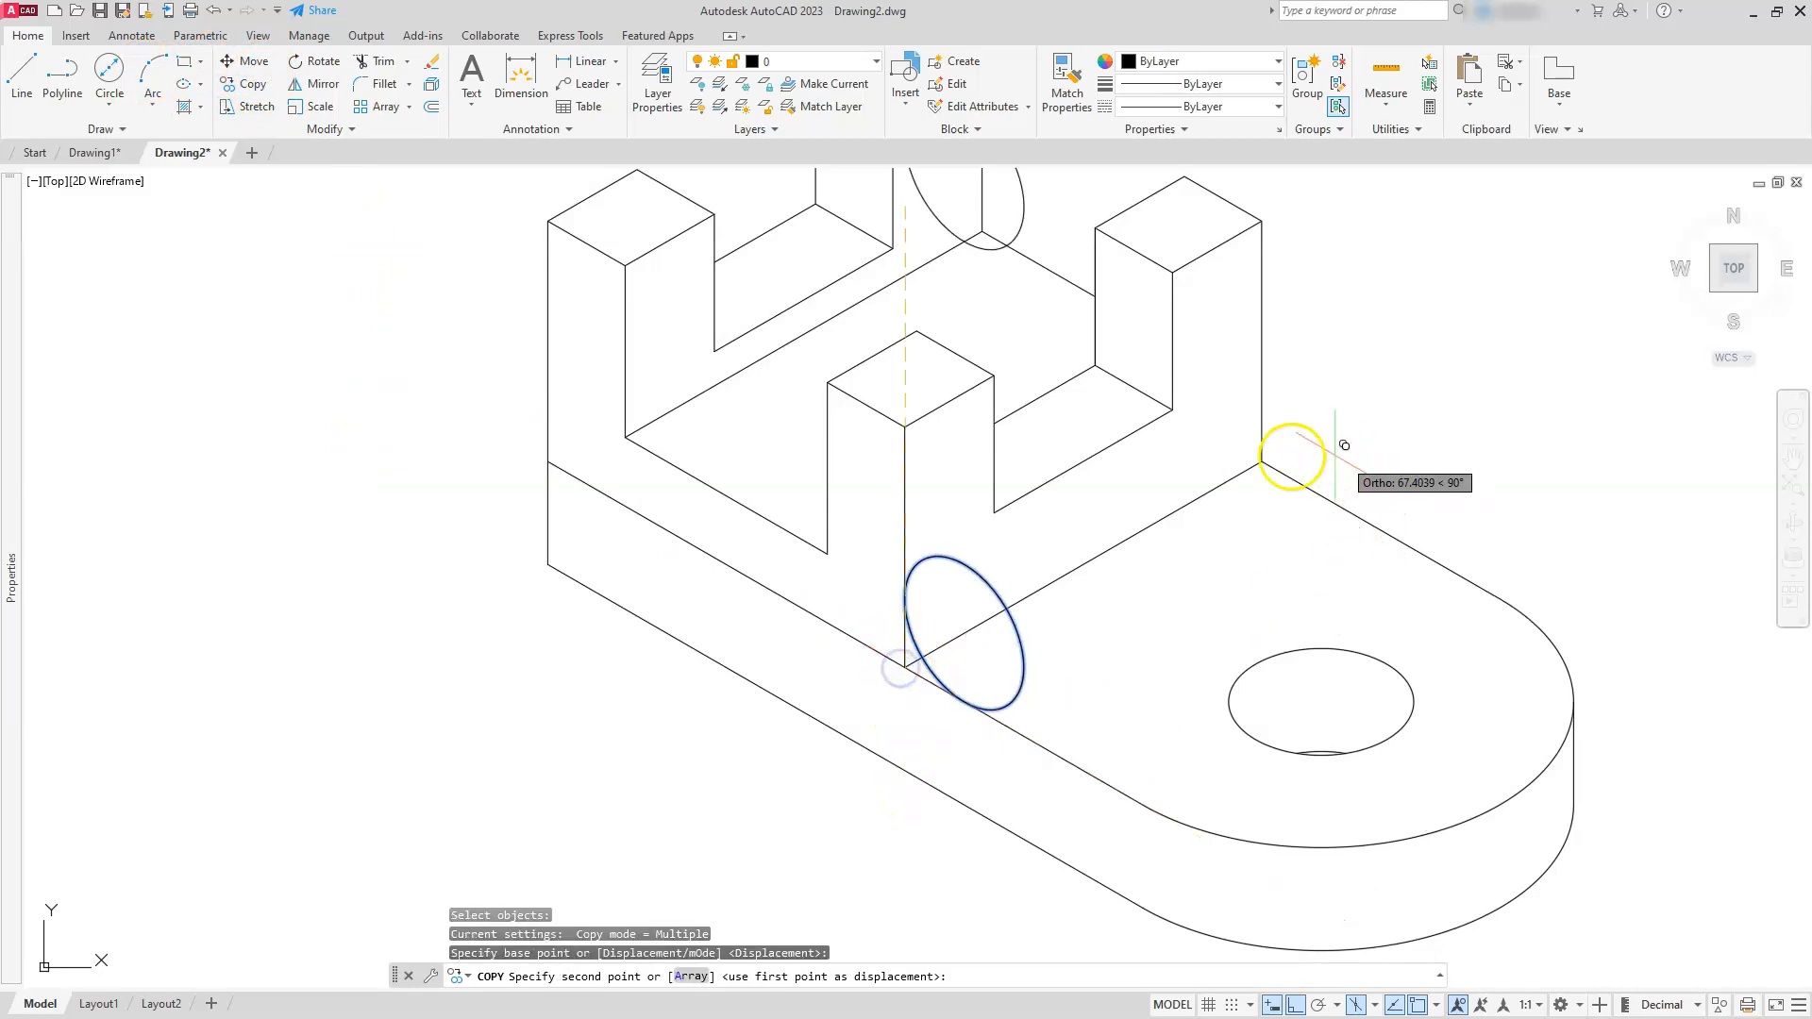
pyautogui.click(1262, 461)
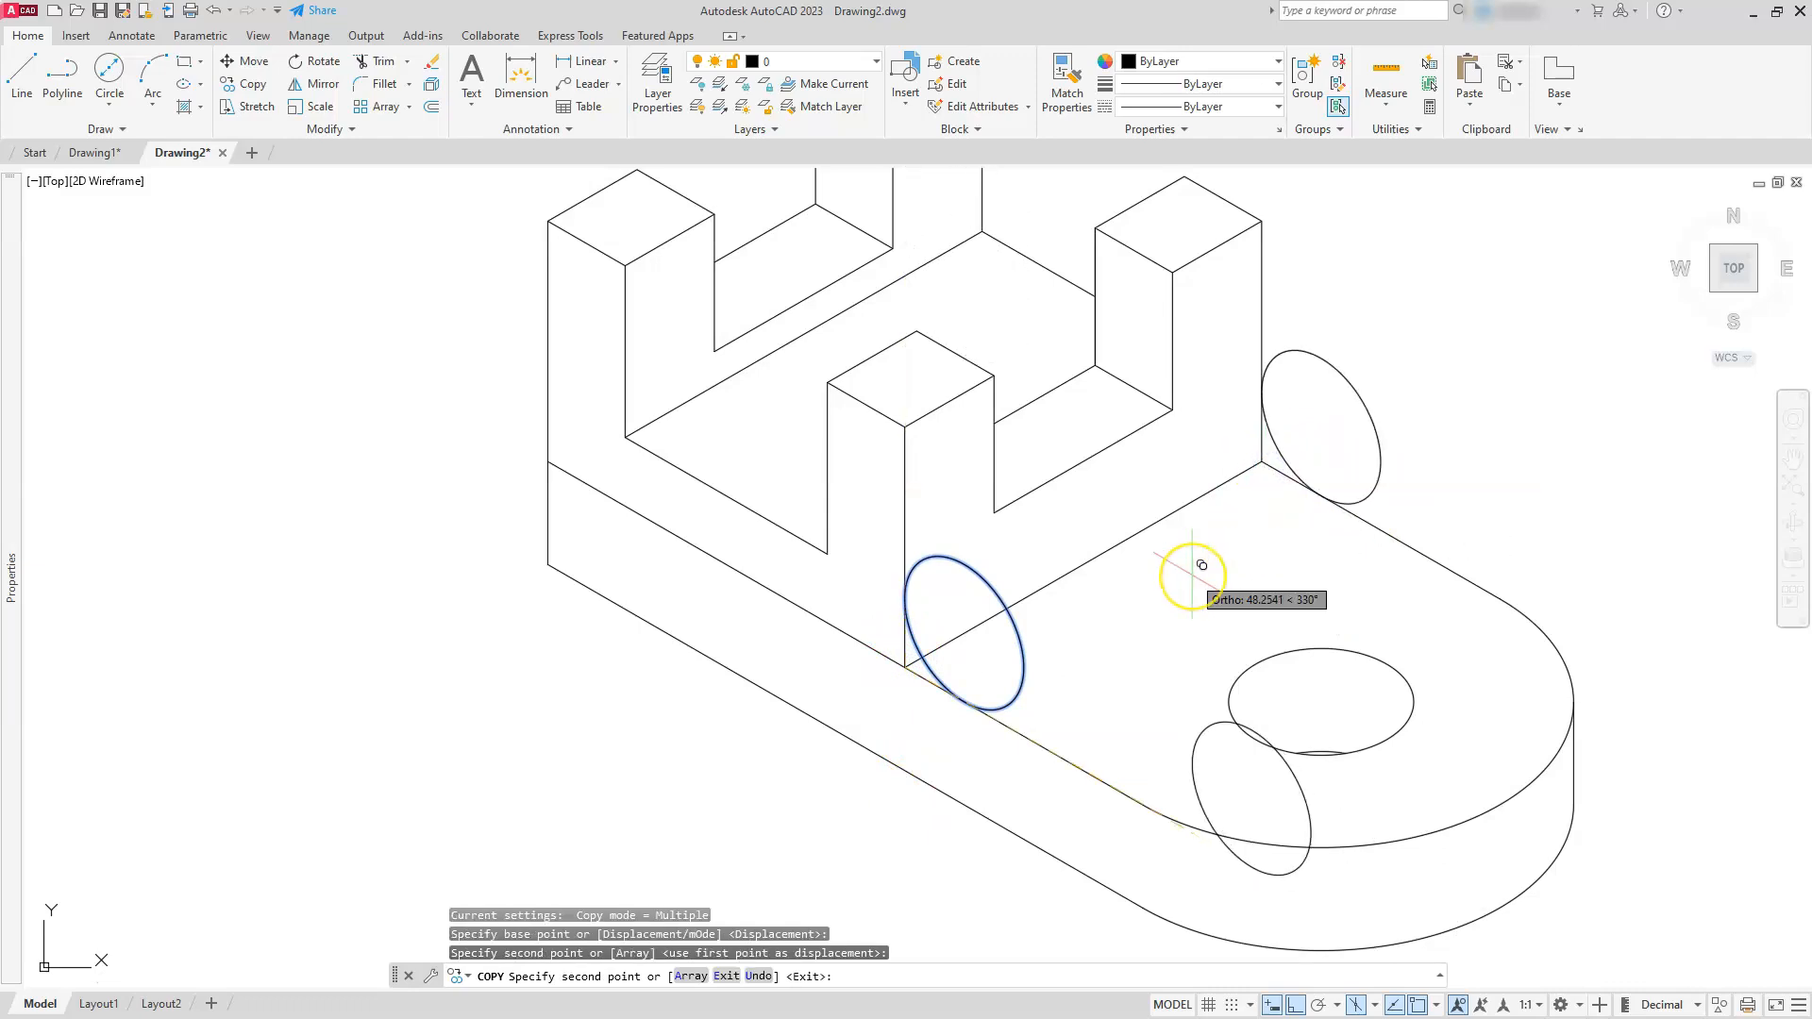
pyautogui.press('Escape')
pyautogui.press('Escape')
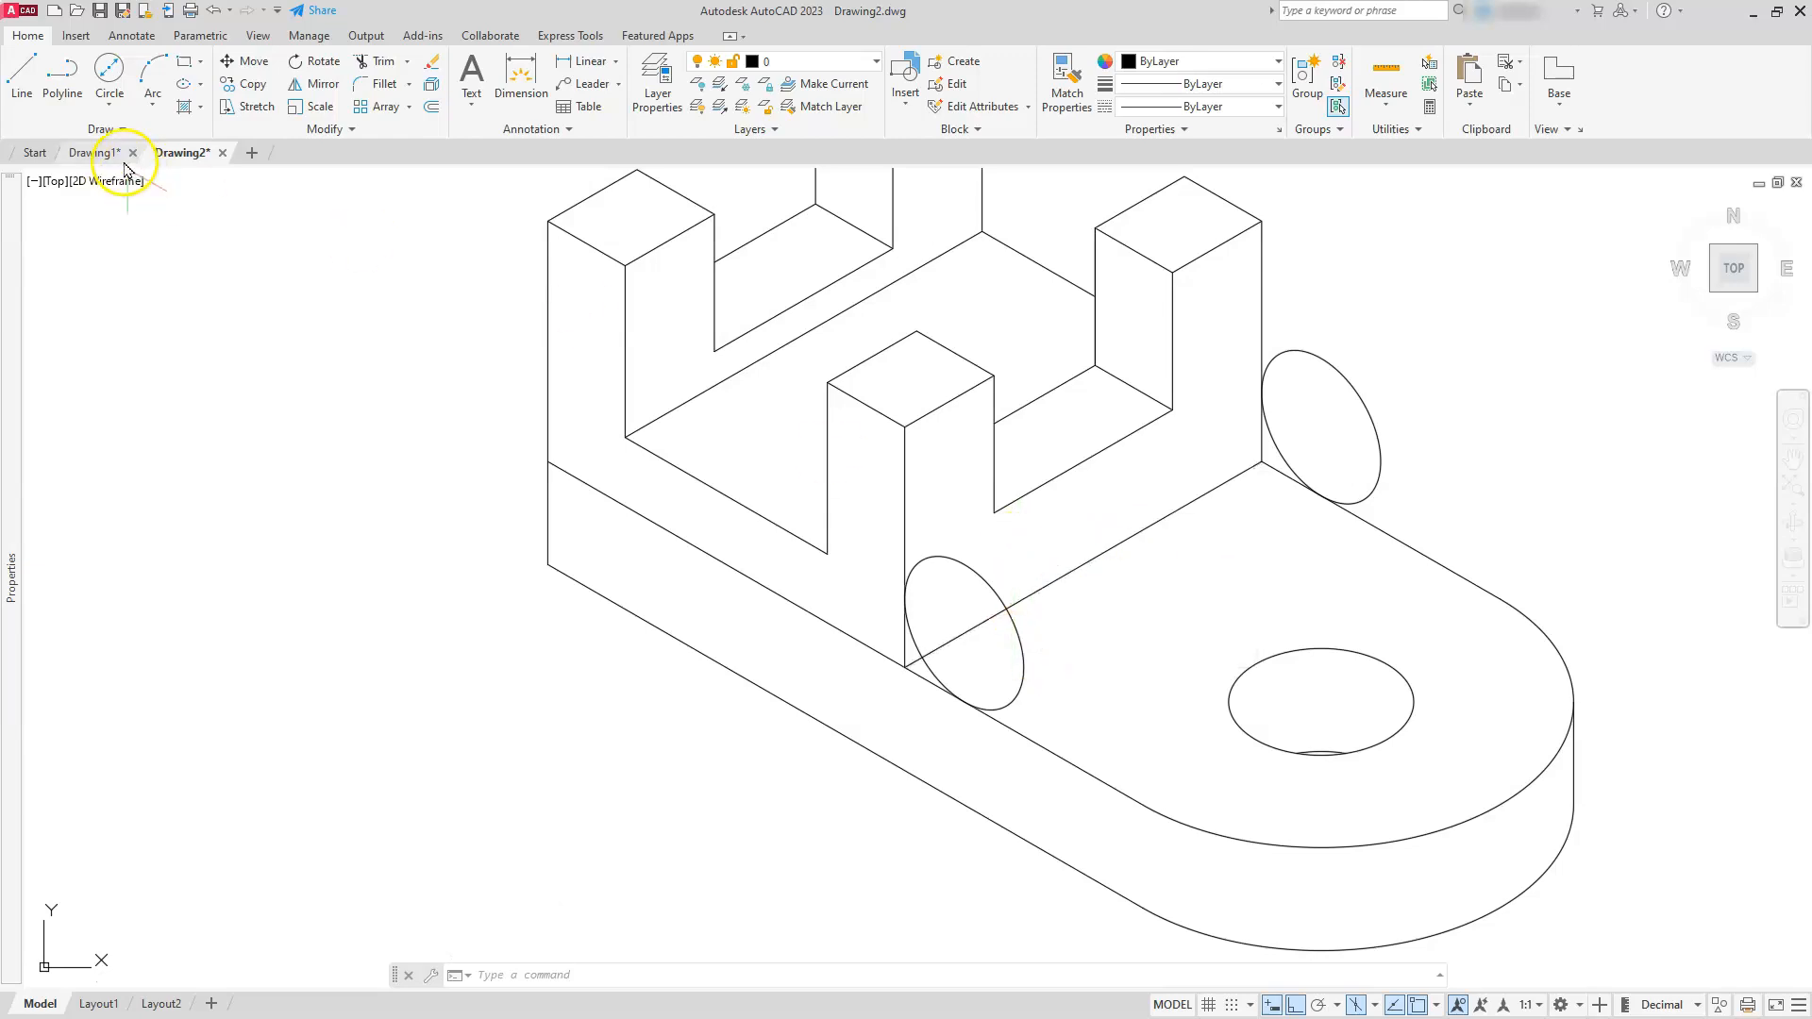
# - Trim both isocircles down to the concave fillet arcs between the block's vertical edges and the base's top edges
pyautogui.click(383, 62)
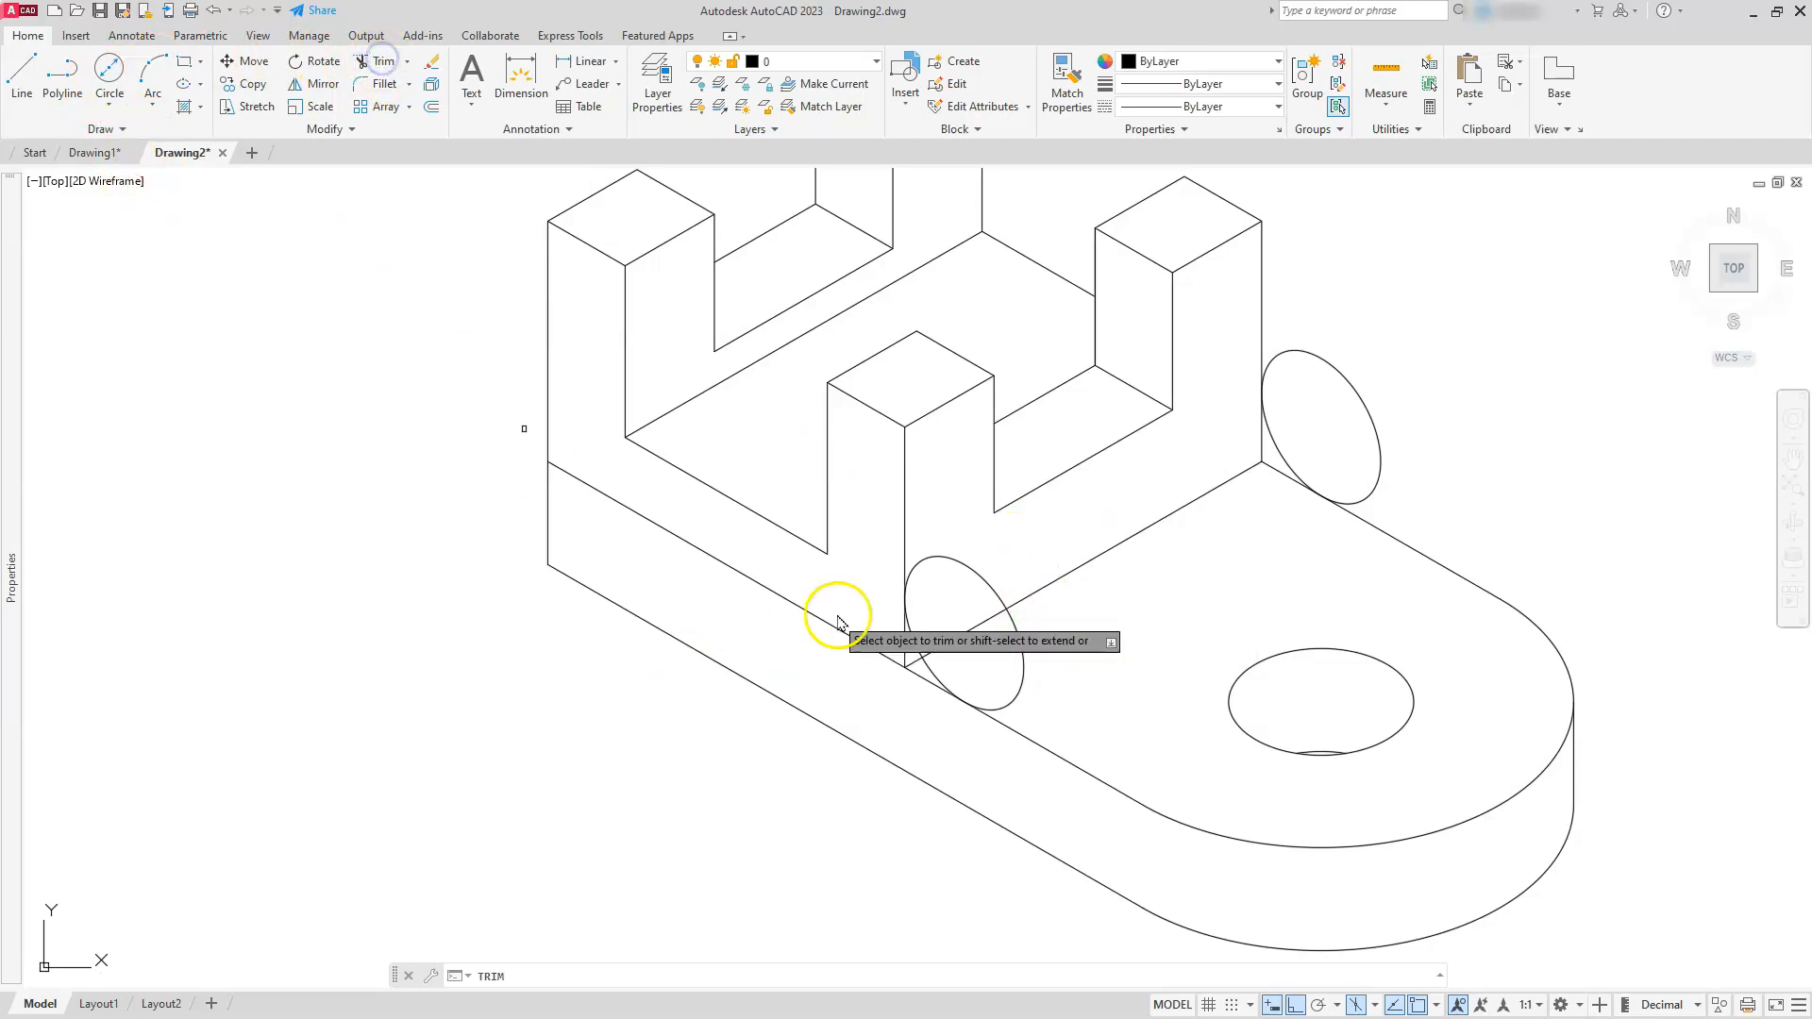
pyautogui.click(994, 585)
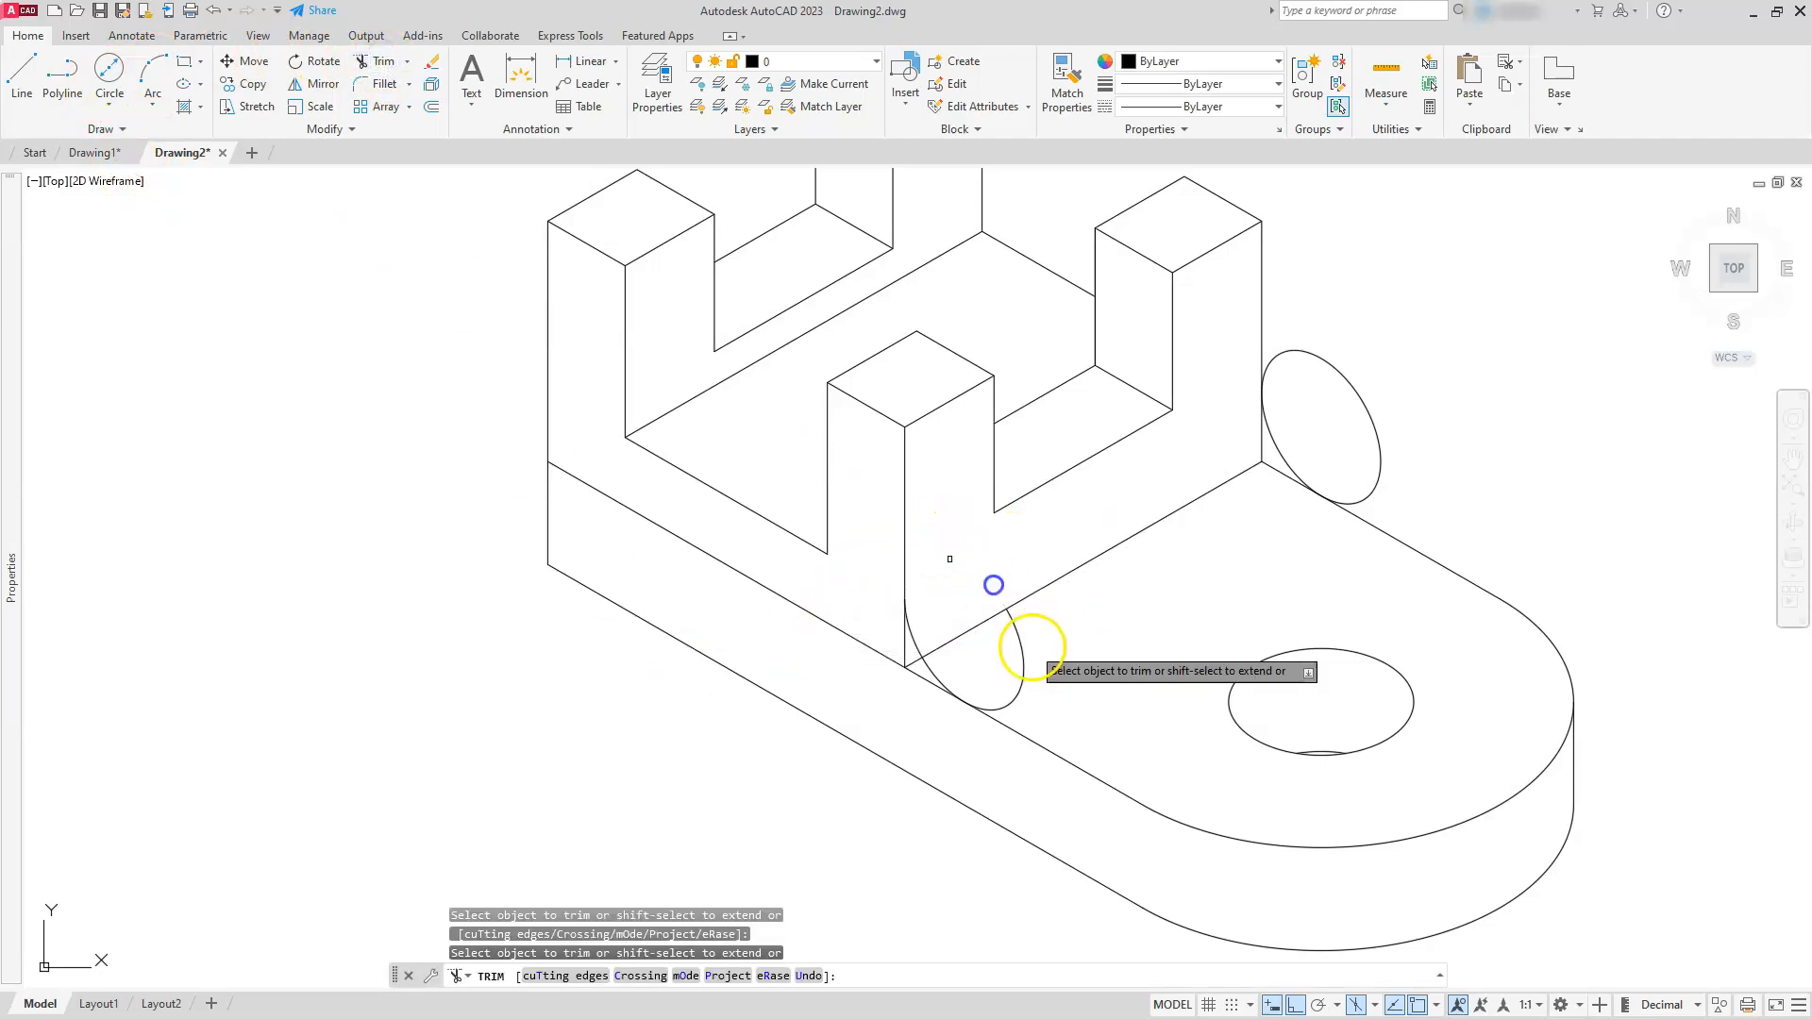
pyautogui.click(1014, 623)
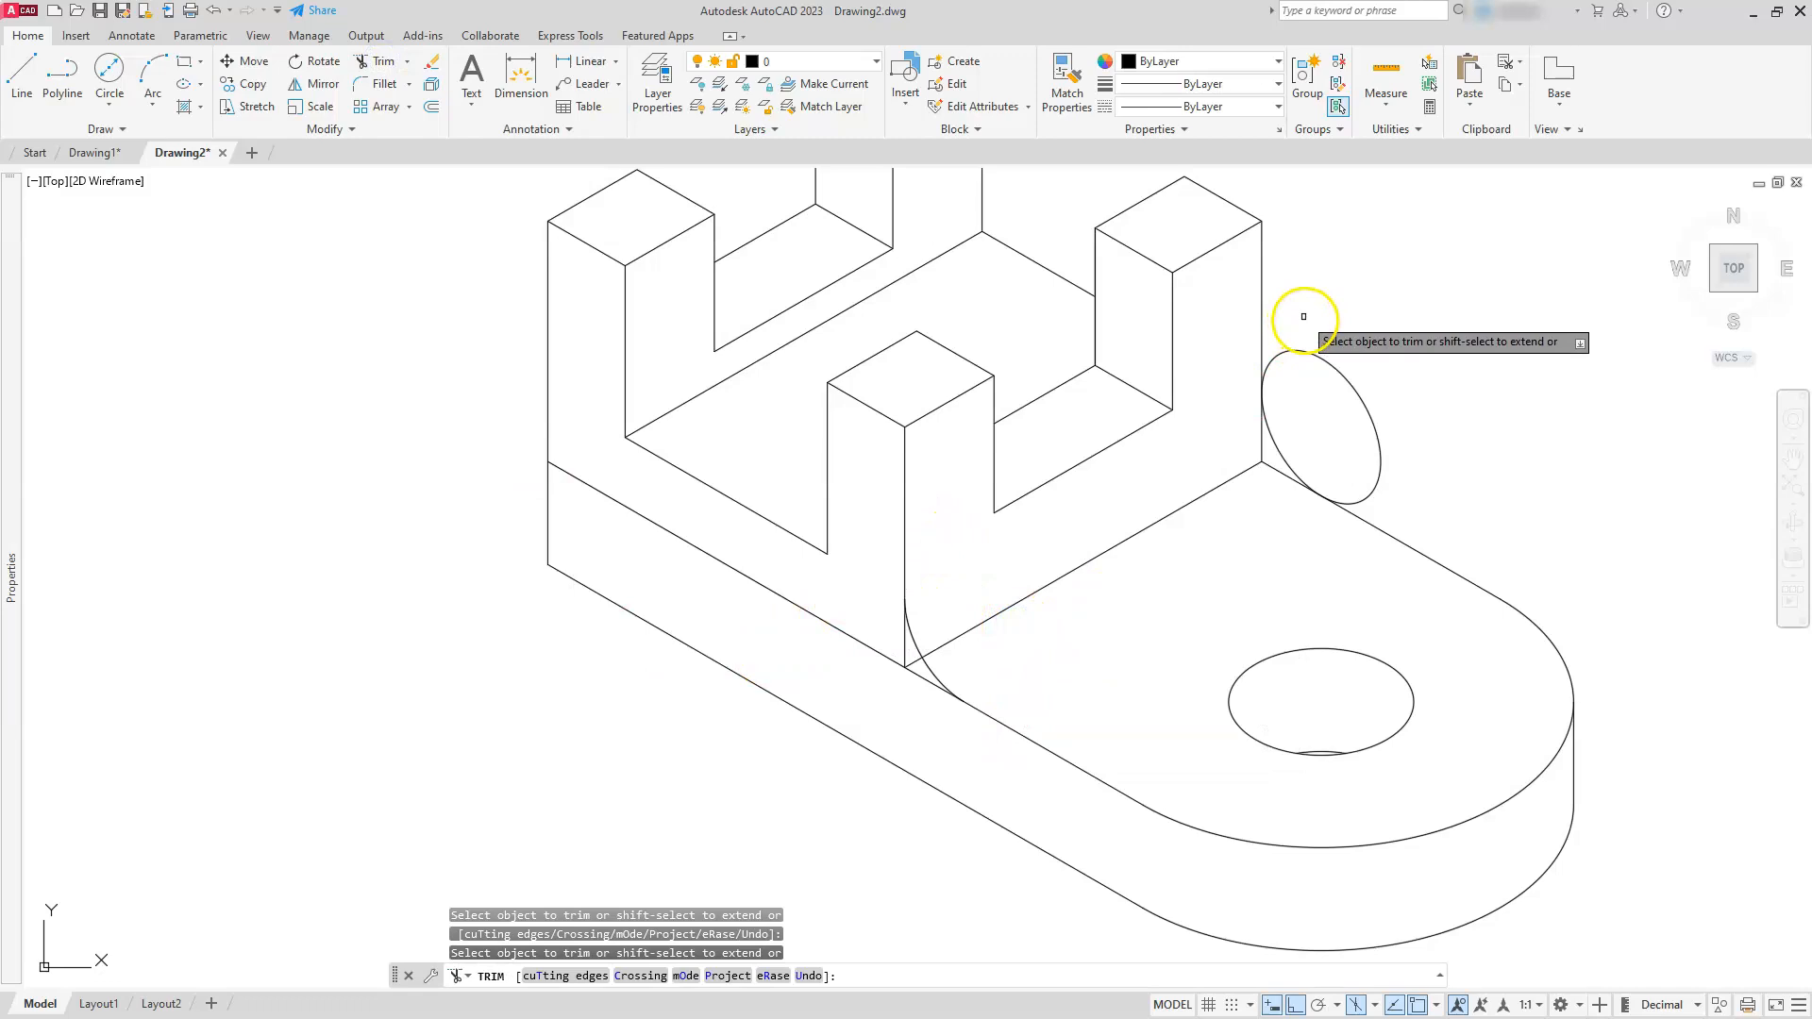
pyautogui.click(1315, 359)
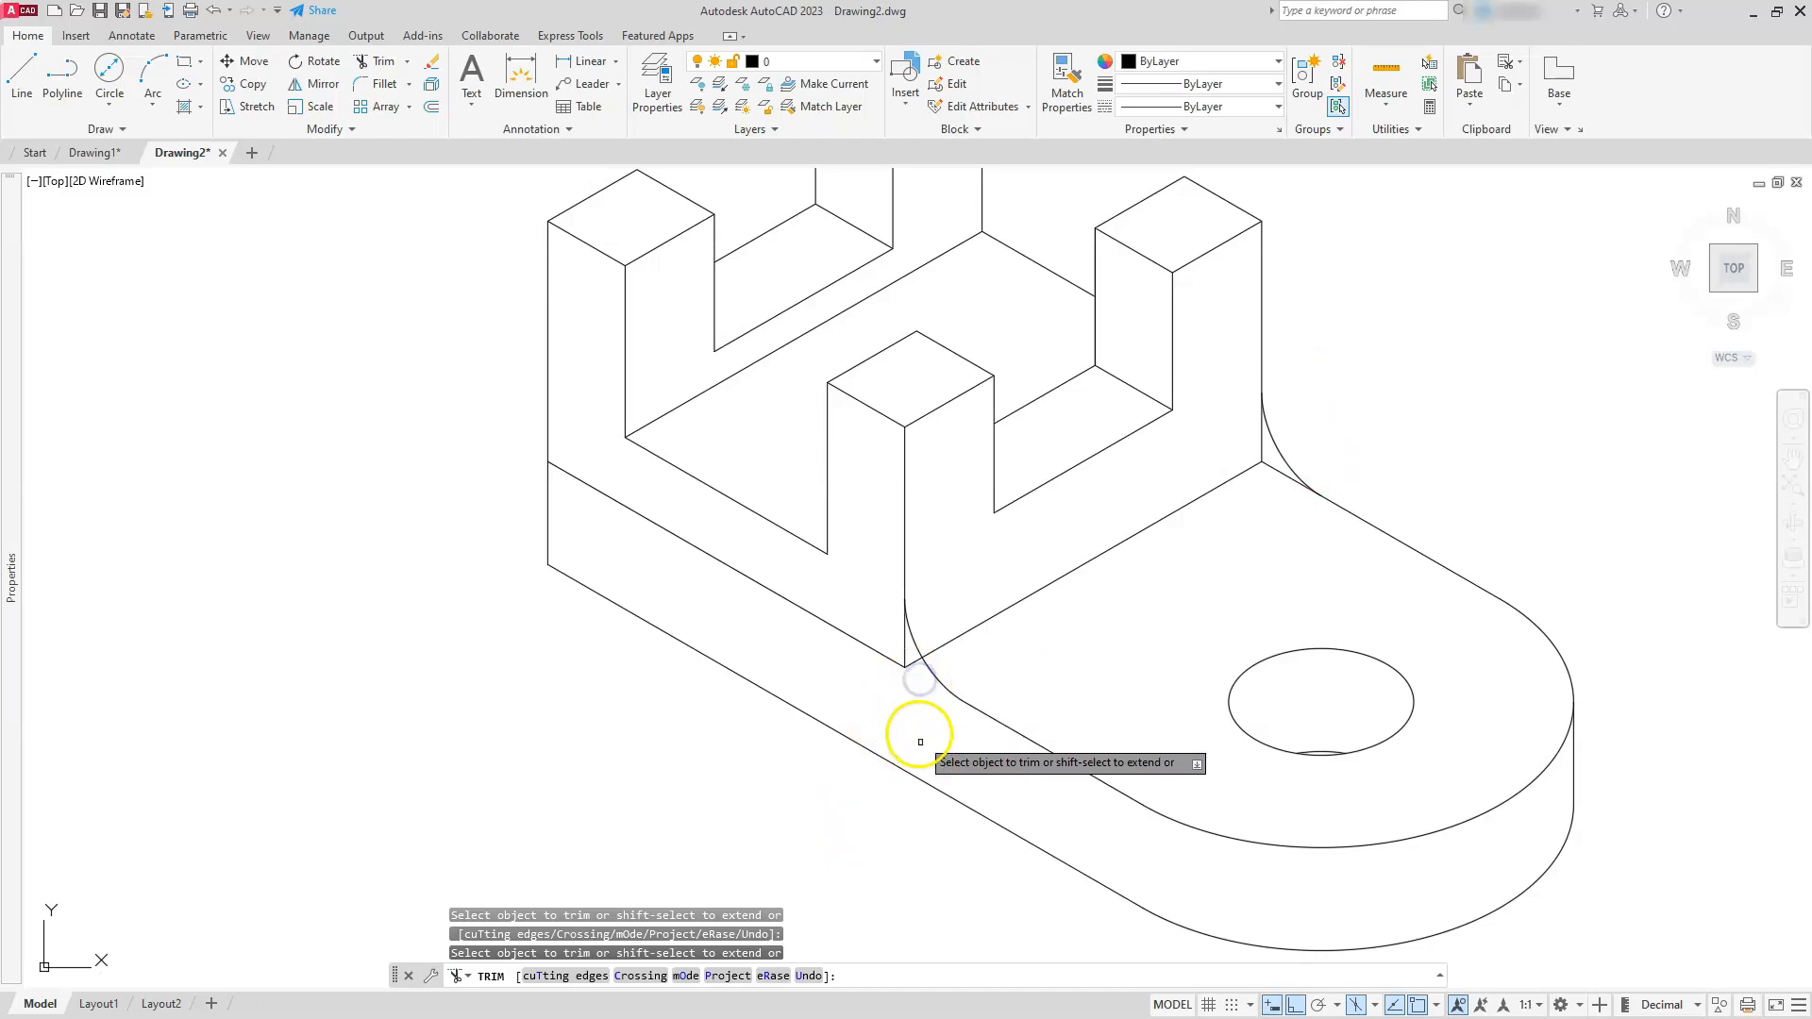
# - Trim the base's top edge across the block's side face and the leftover corner edges behind both fillet arcs
pyautogui.click(871, 648)
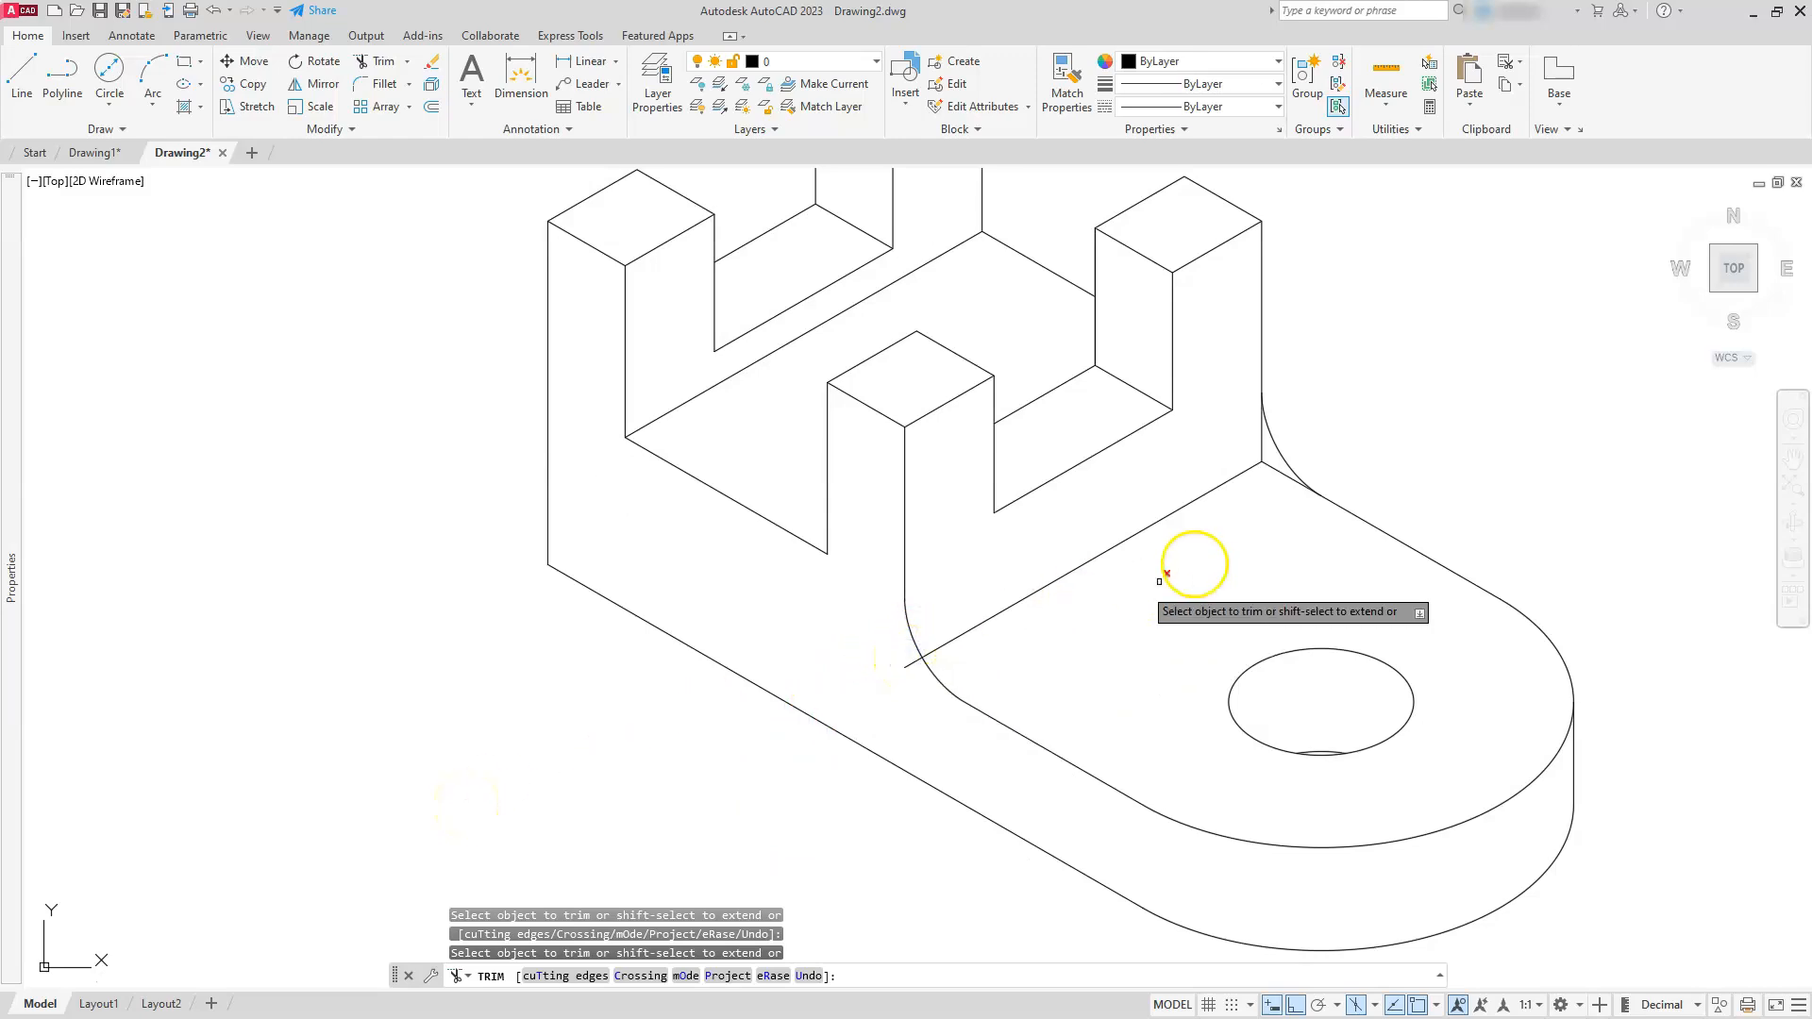
pyautogui.click(1273, 467)
pyautogui.click(1259, 438)
pyautogui.click(1263, 442)
pyautogui.click(1266, 450)
pyautogui.click(1252, 562)
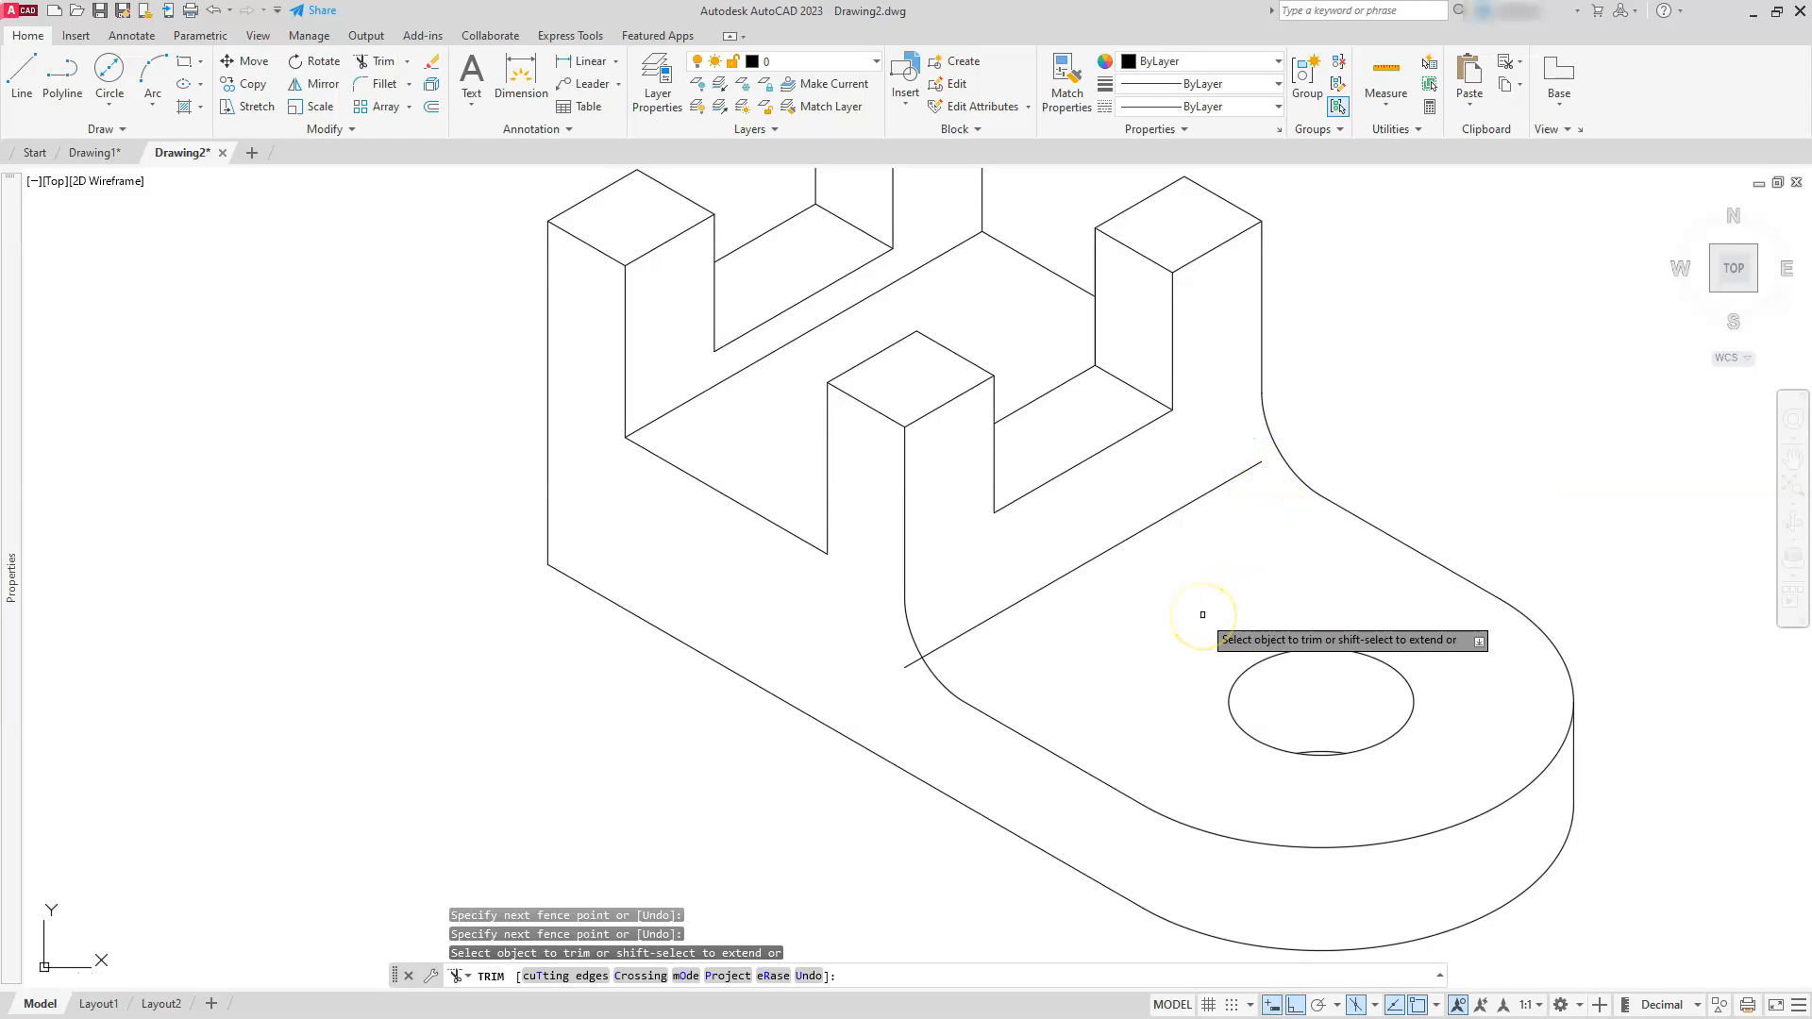
pyautogui.press('Escape')
pyautogui.press('Escape')
pyautogui.press('Escape')
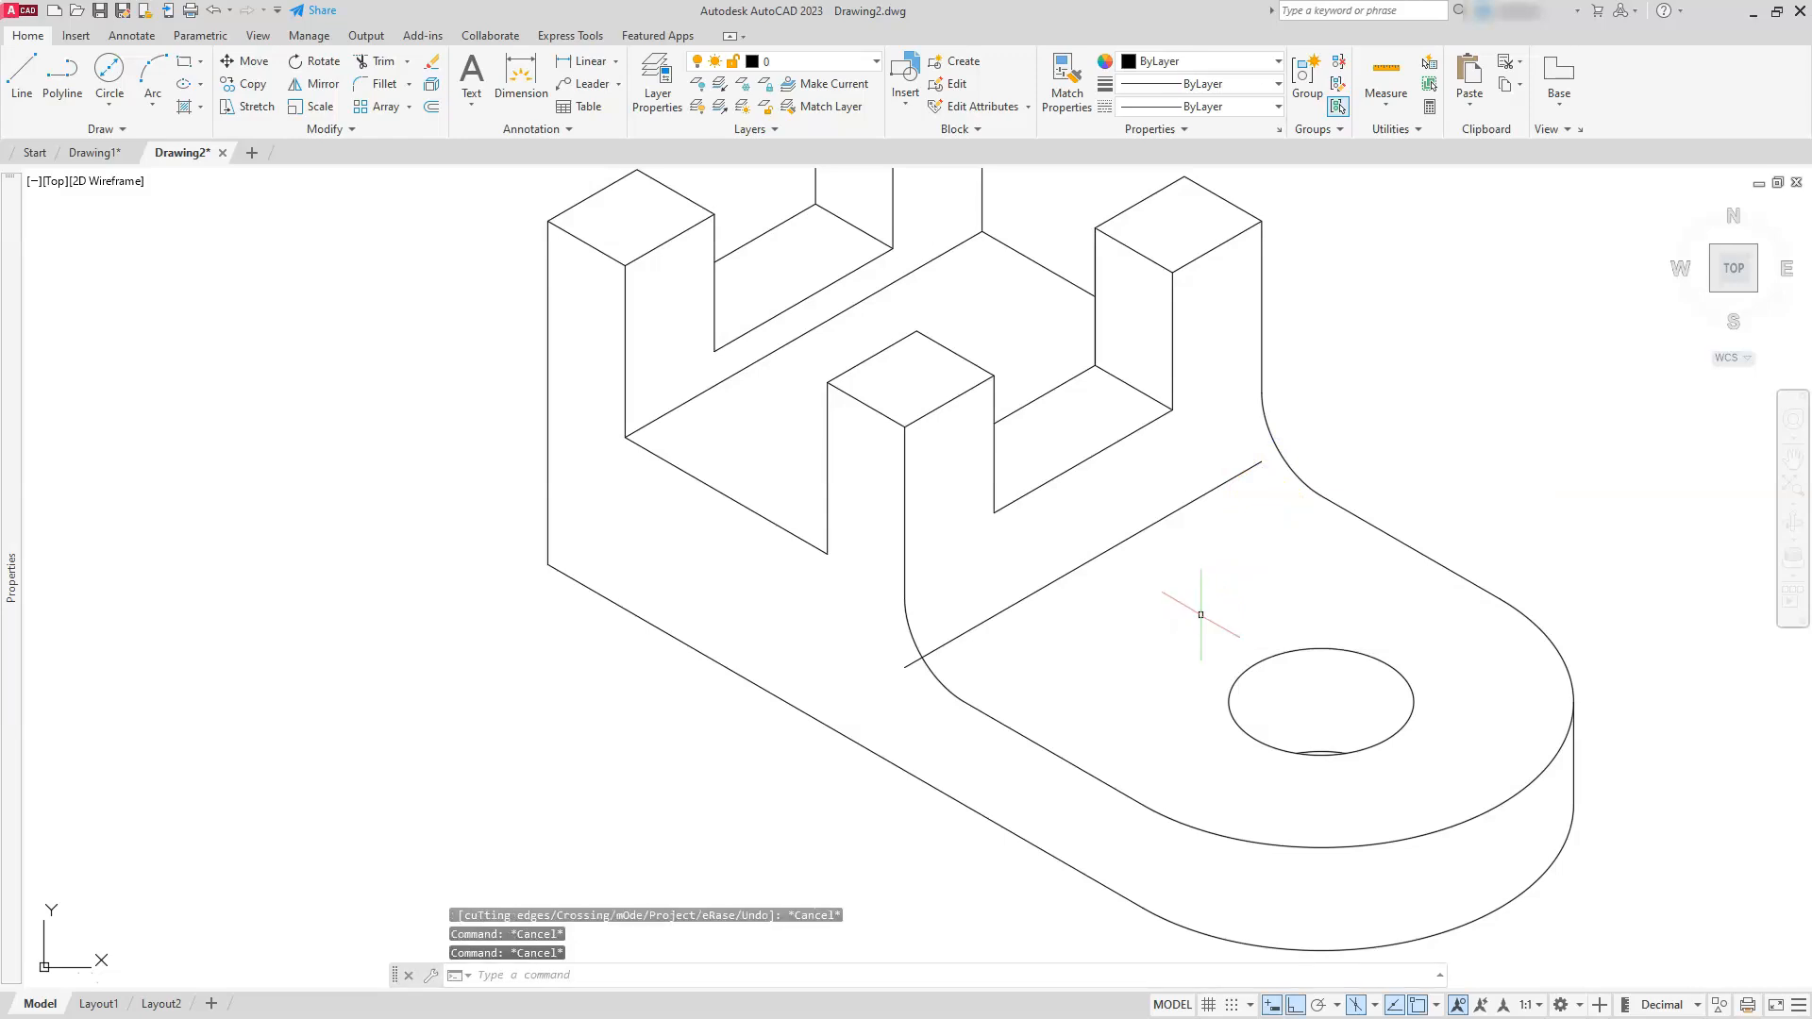
# - Copy the block-base junction line to the upper and lower ends of the fillet arcs, and delete the original line
pyautogui.click(257, 88)
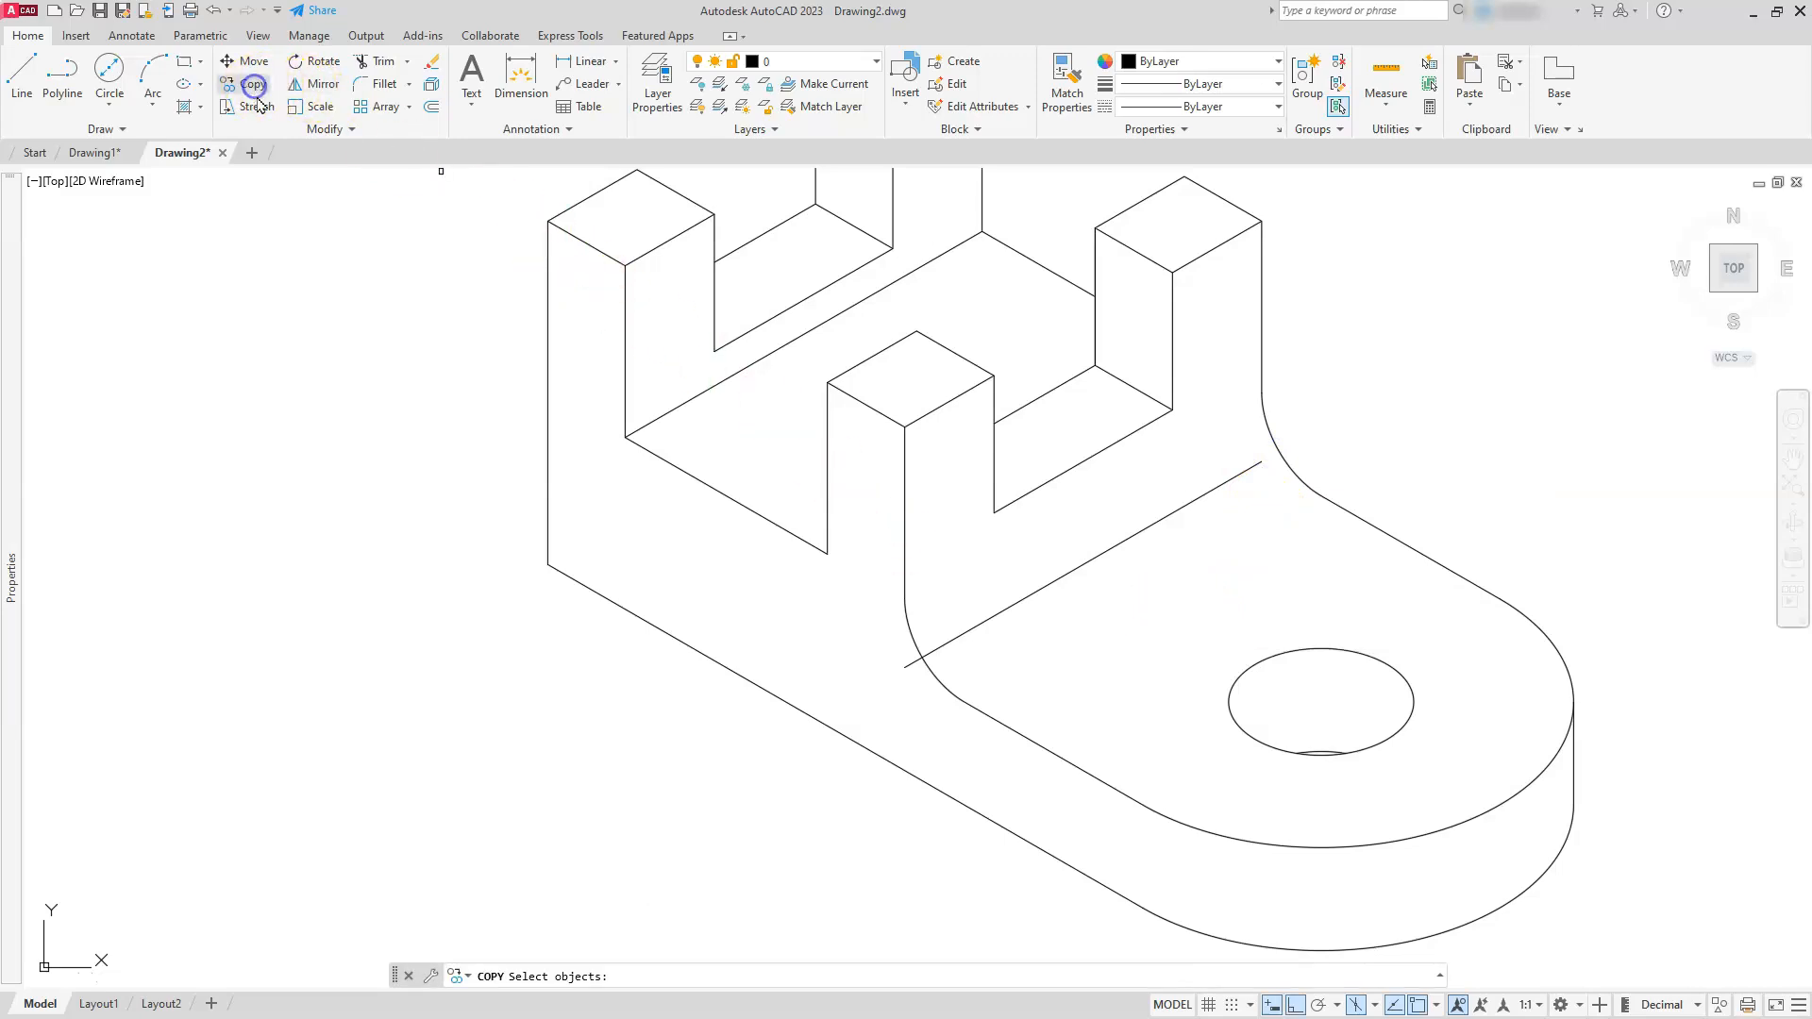
pyautogui.click(1064, 578)
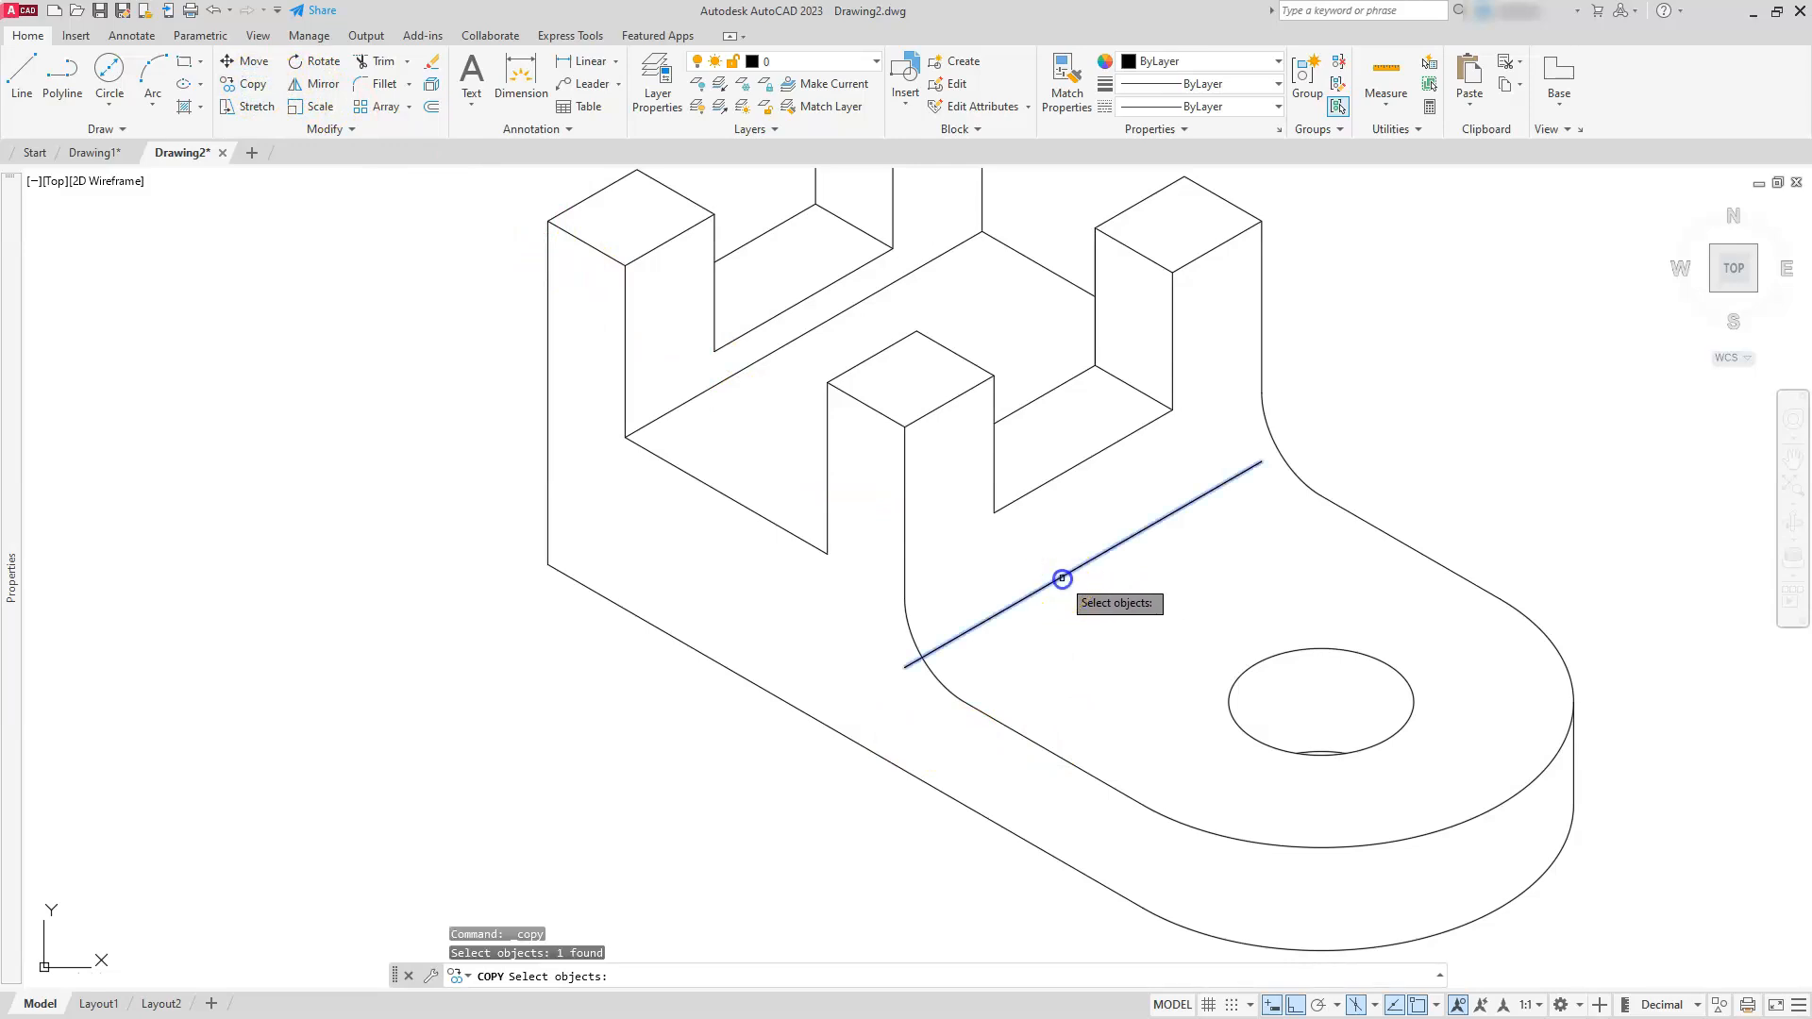
pyautogui.press('Return')
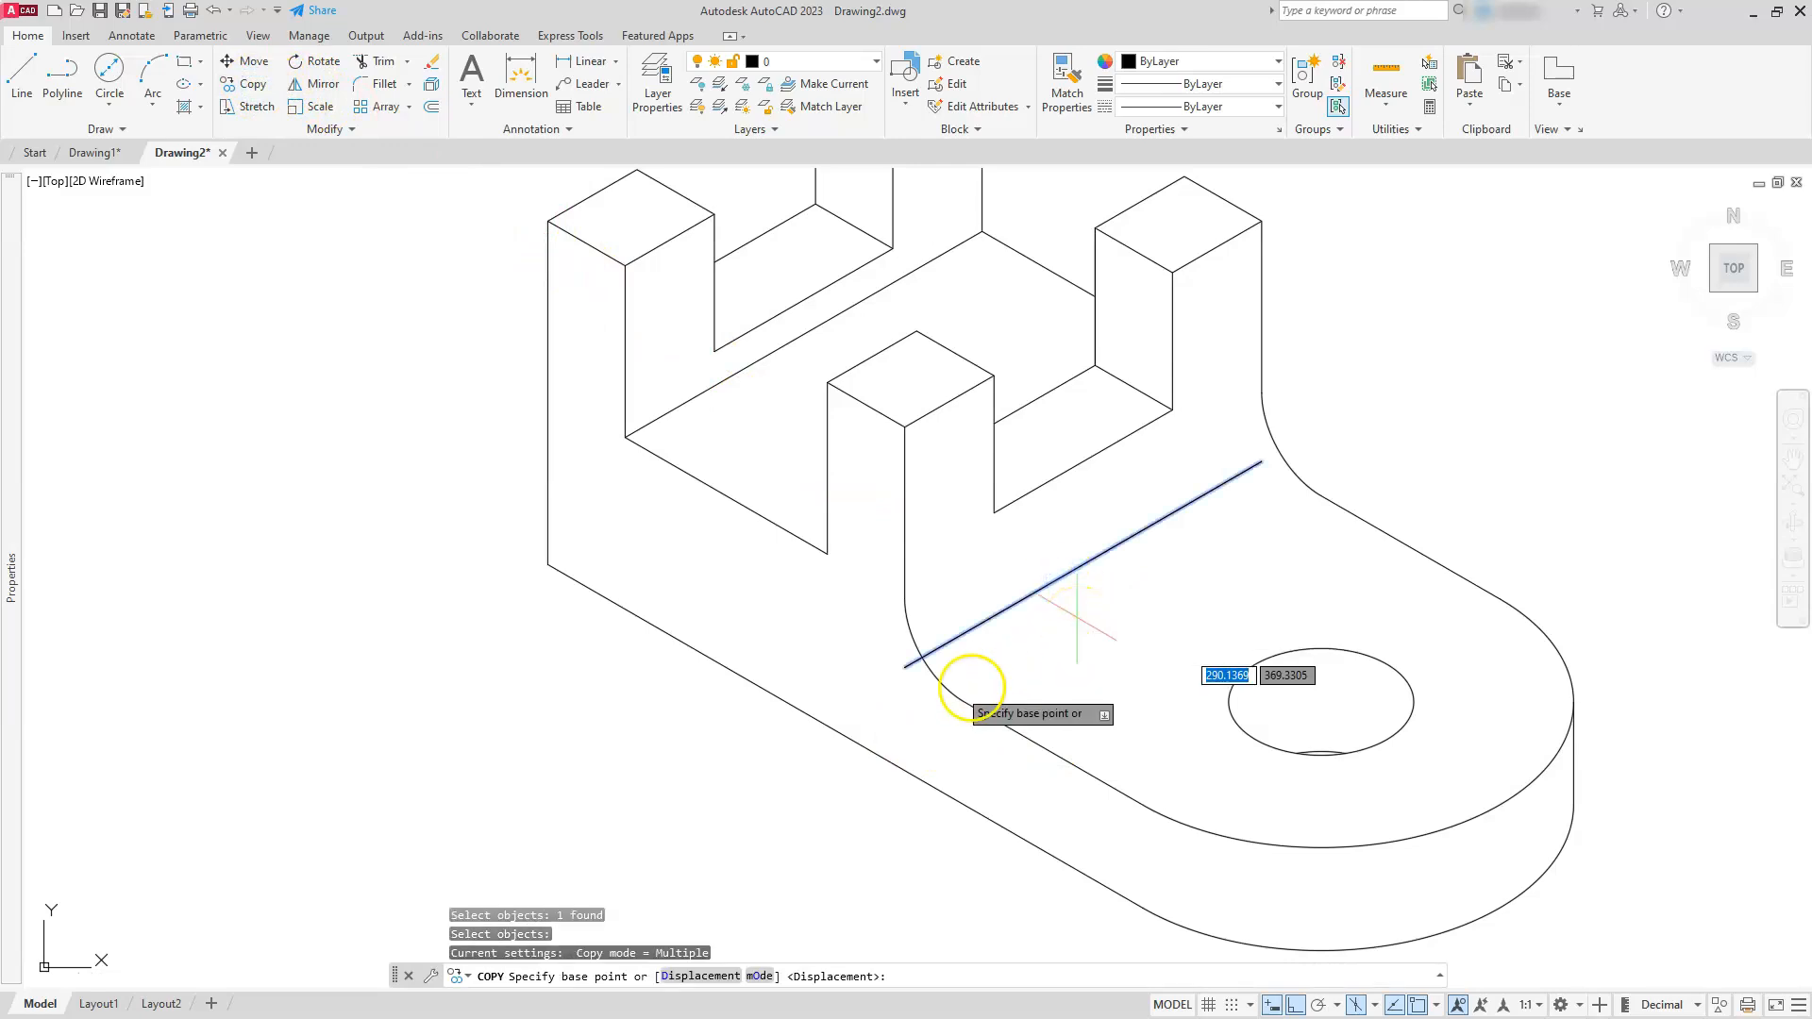
pyautogui.click(906, 666)
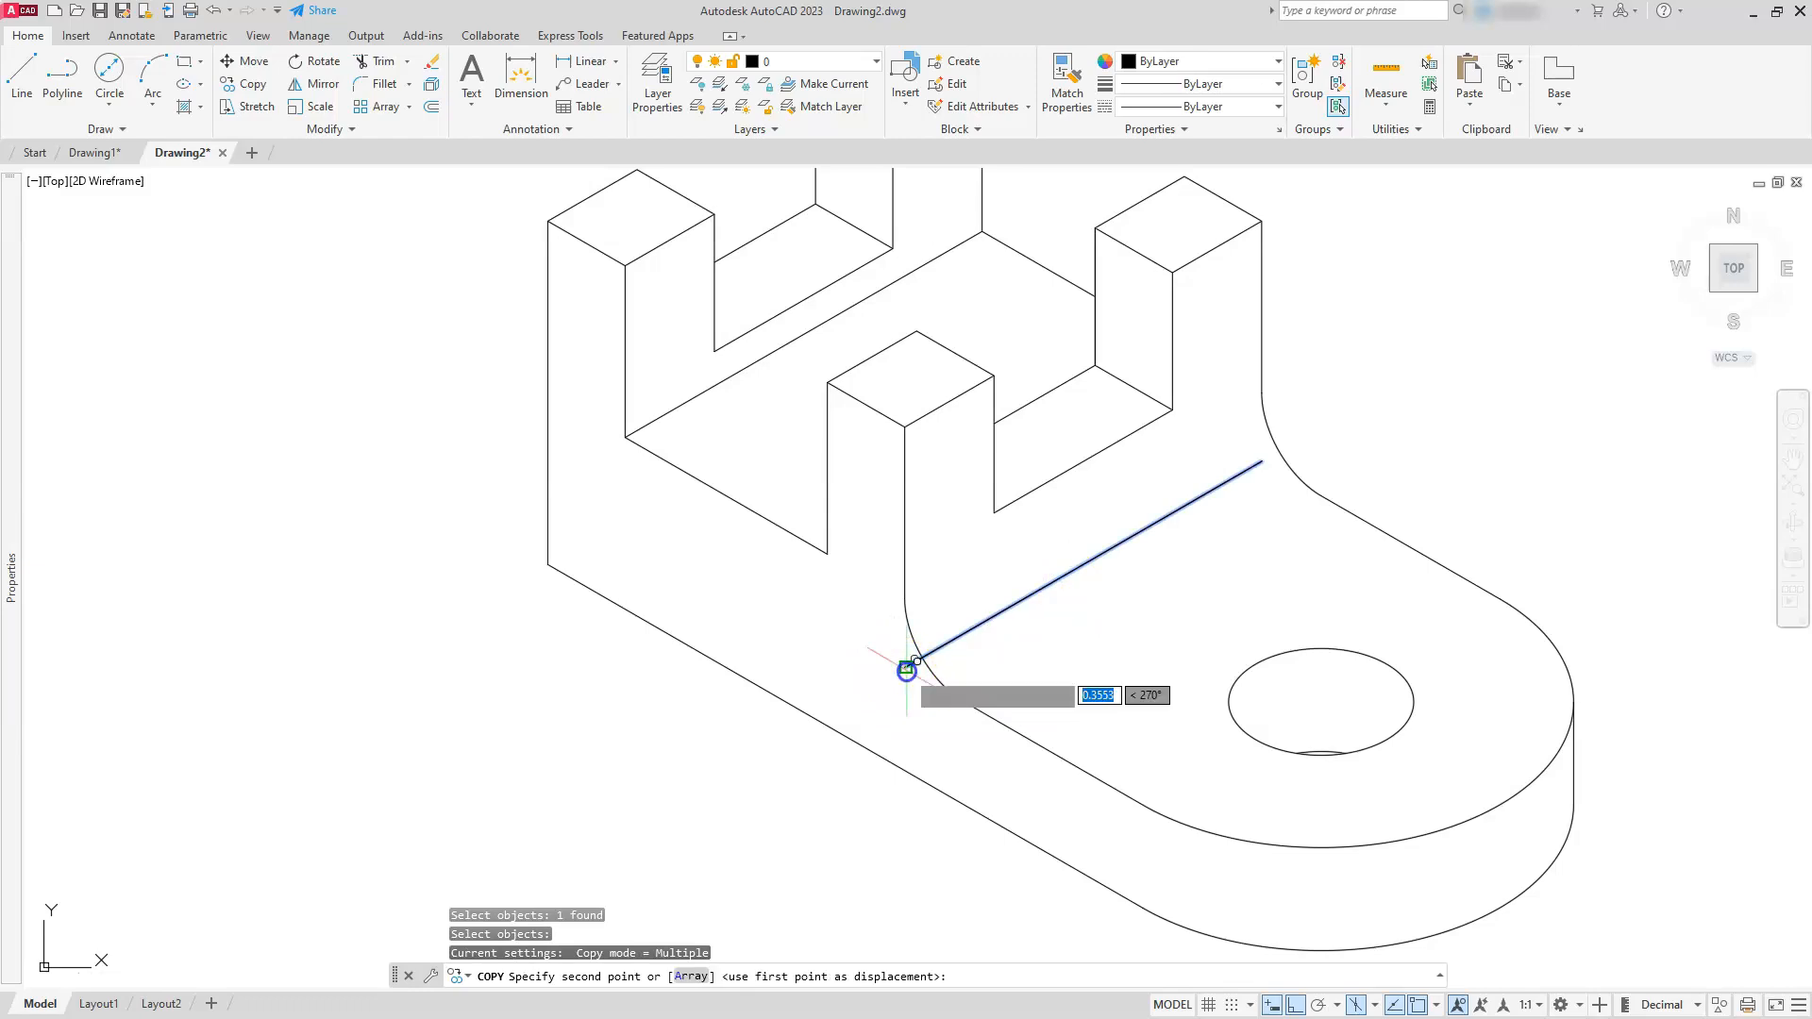
pyautogui.click(906, 599)
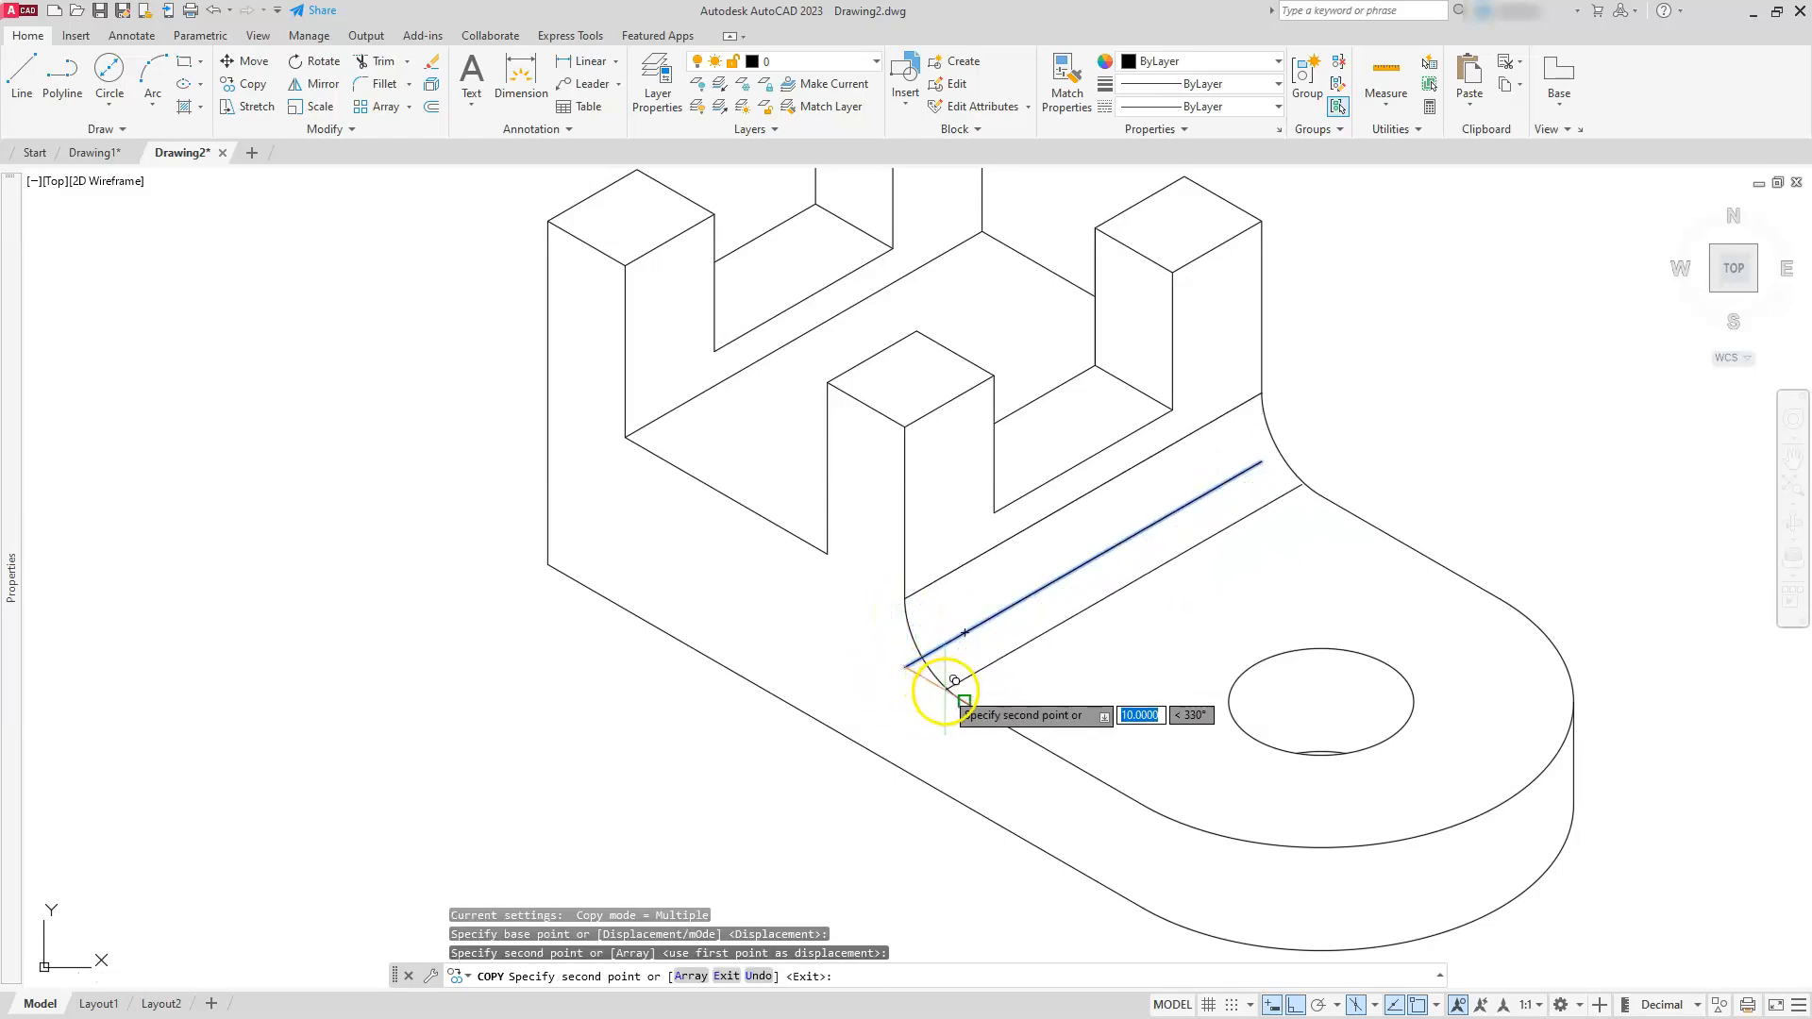
pyautogui.click(945, 692)
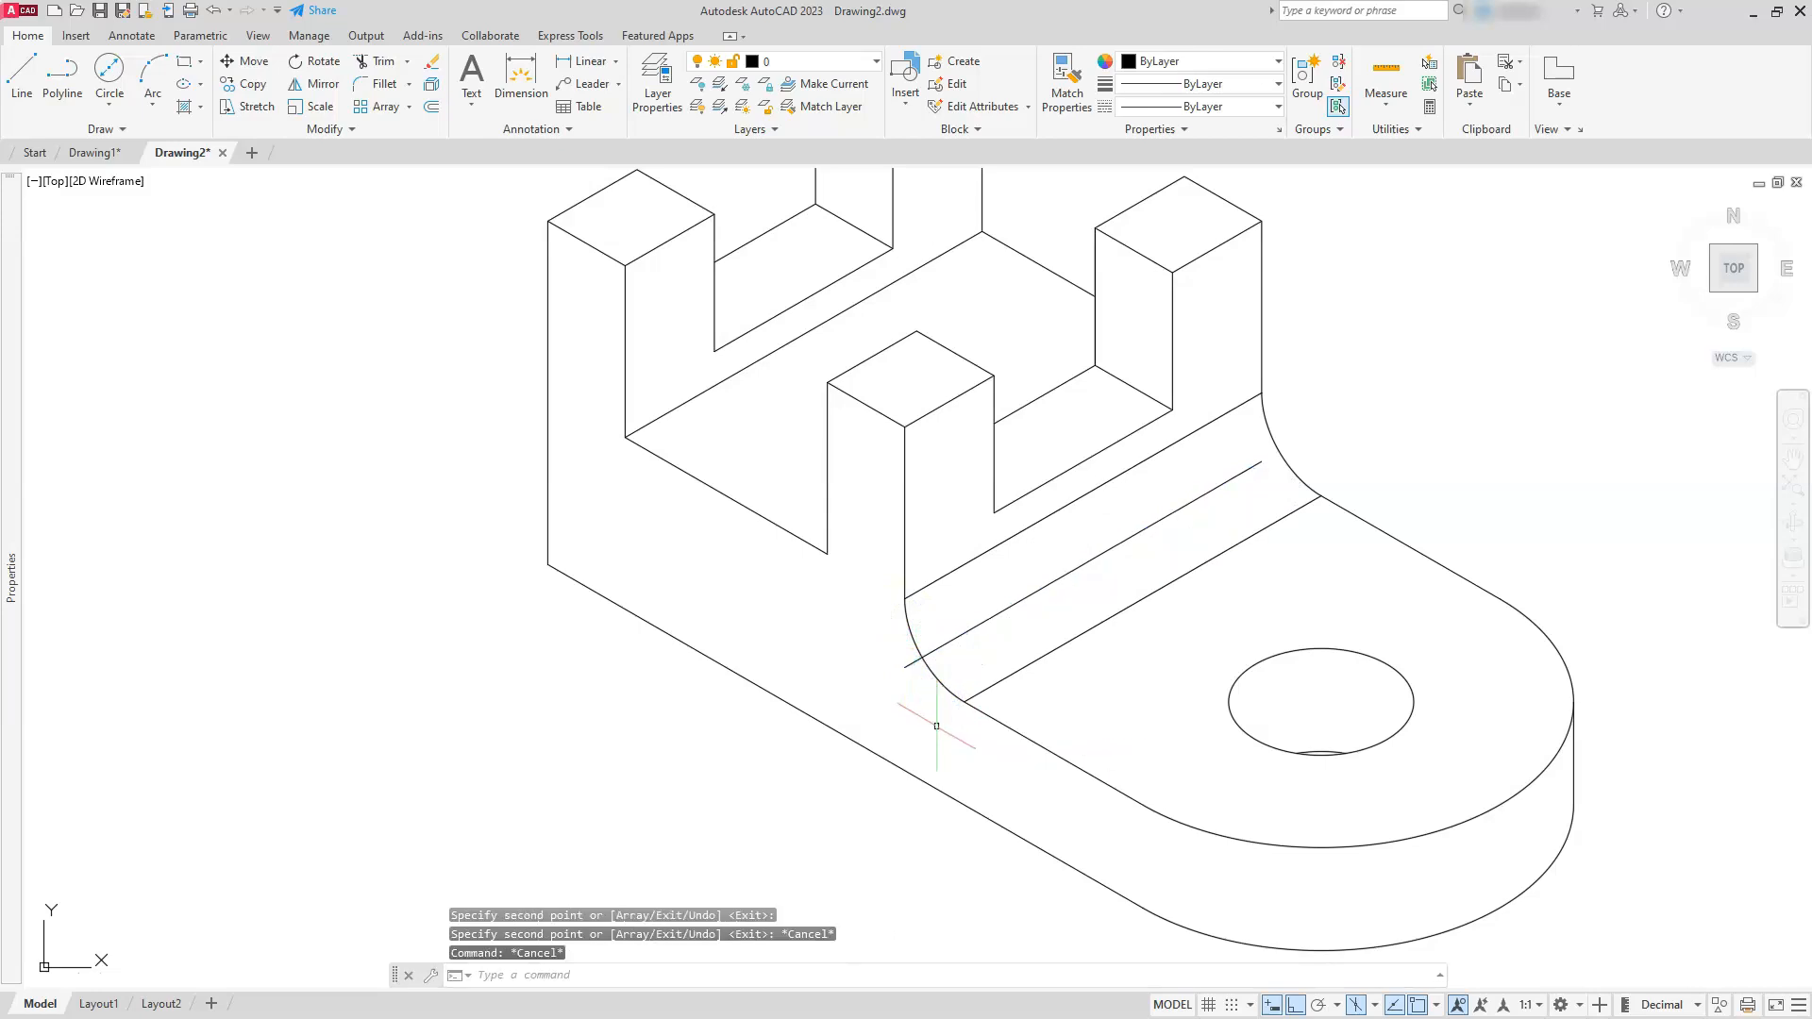
pyautogui.press('Escape')
pyautogui.press('Escape')
pyautogui.press('Escape')
pyautogui.click(986, 619)
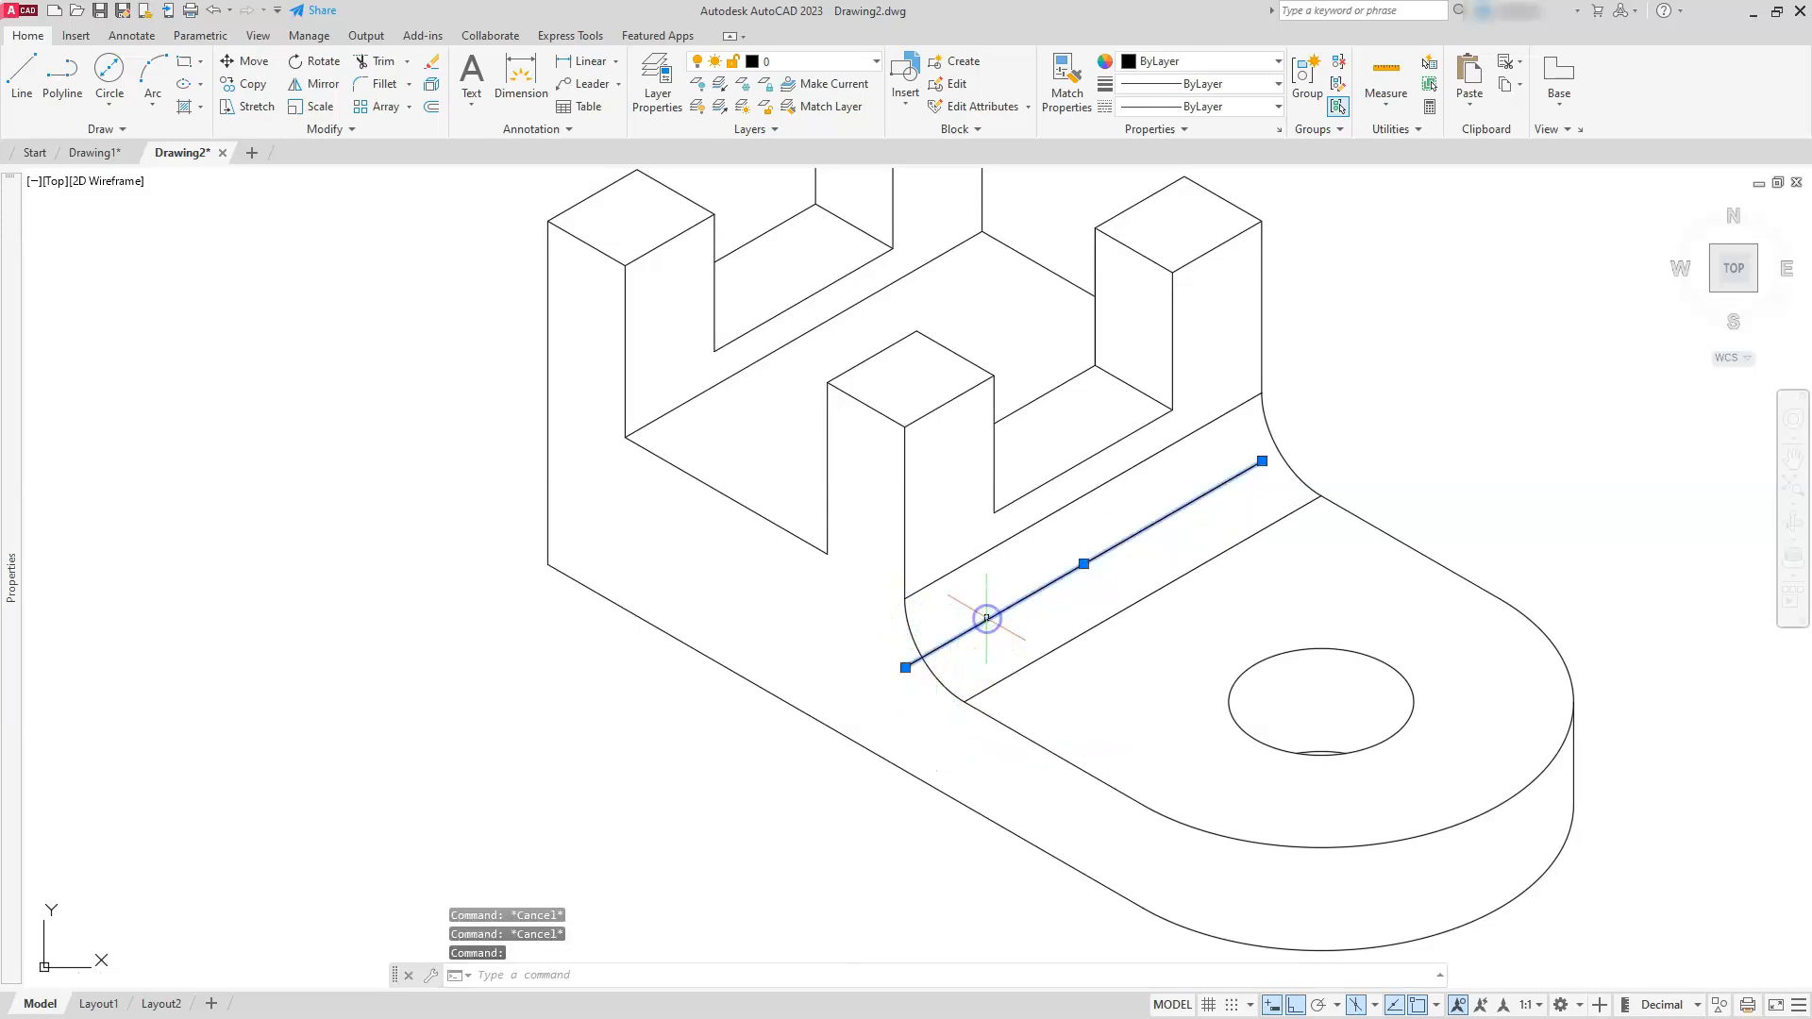
pyautogui.press('Delete')
pyautogui.scroll(-8, 970, 607)
pyautogui.moveTo(970, 708); pyautogui.dragTo(931, 576, button='middle')
pyautogui.scroll(2, 930, 576)
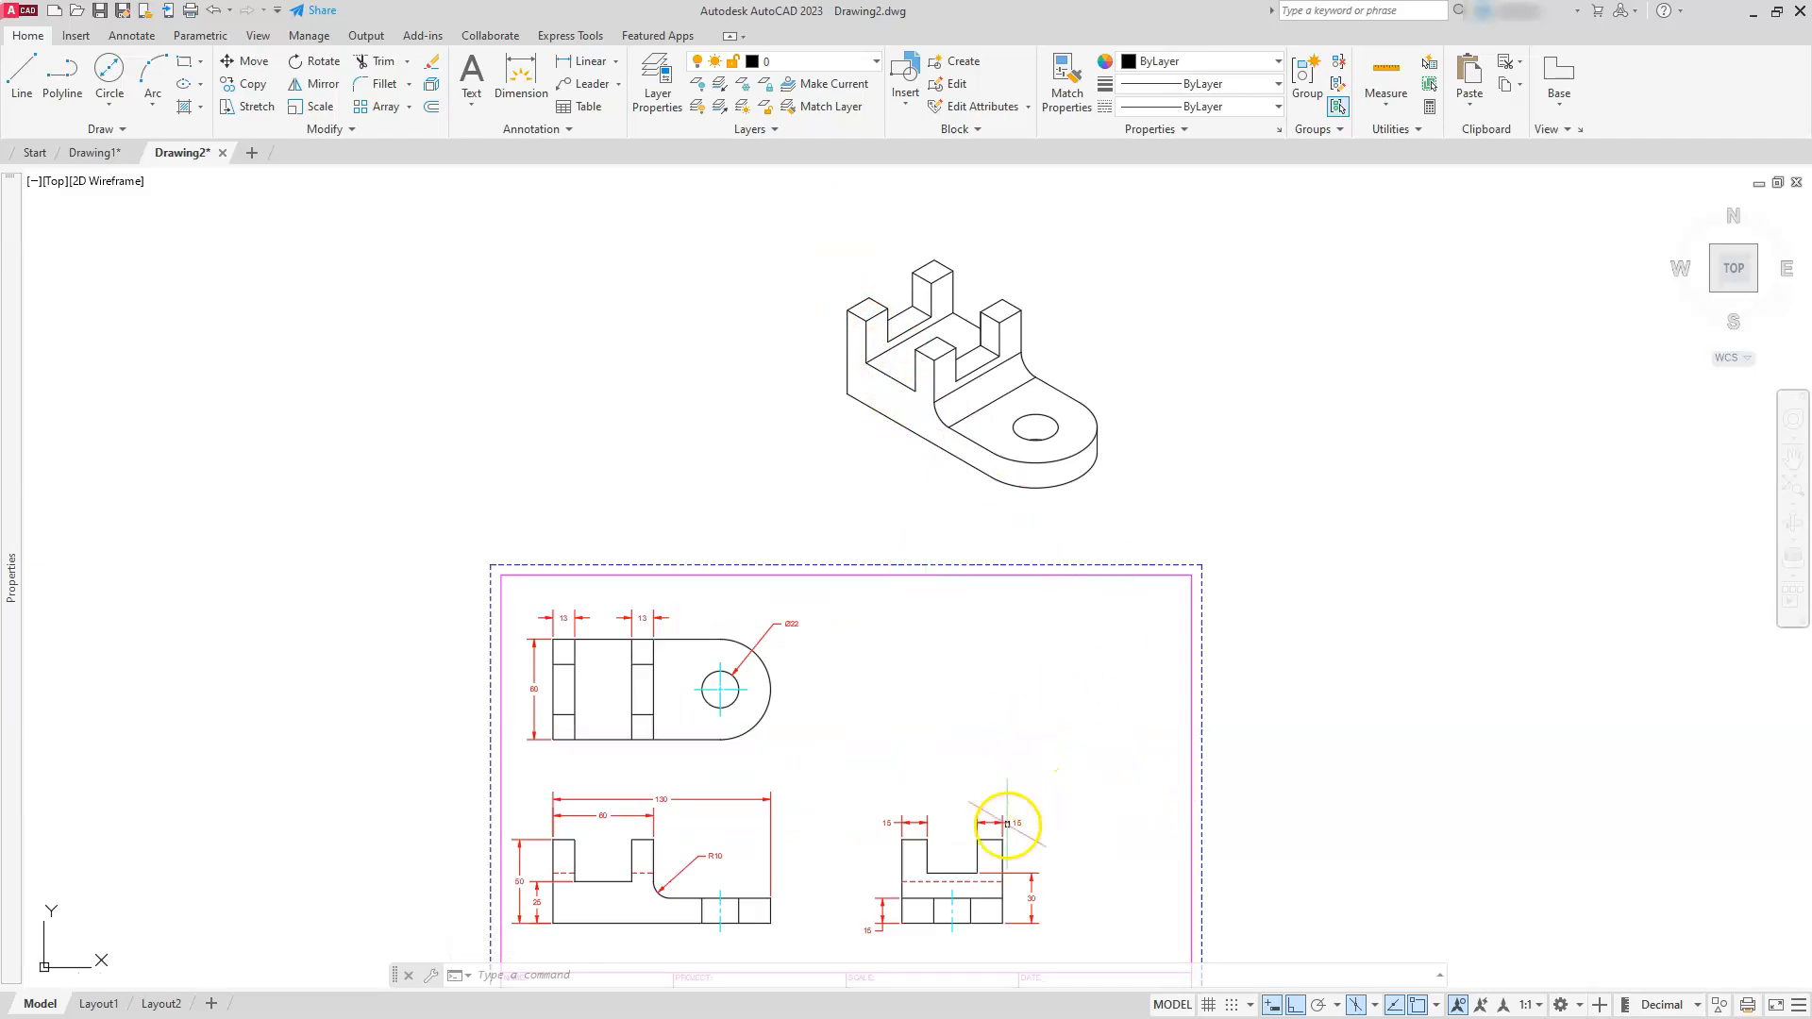
pyautogui.write('m')
pyautogui.press('Return')
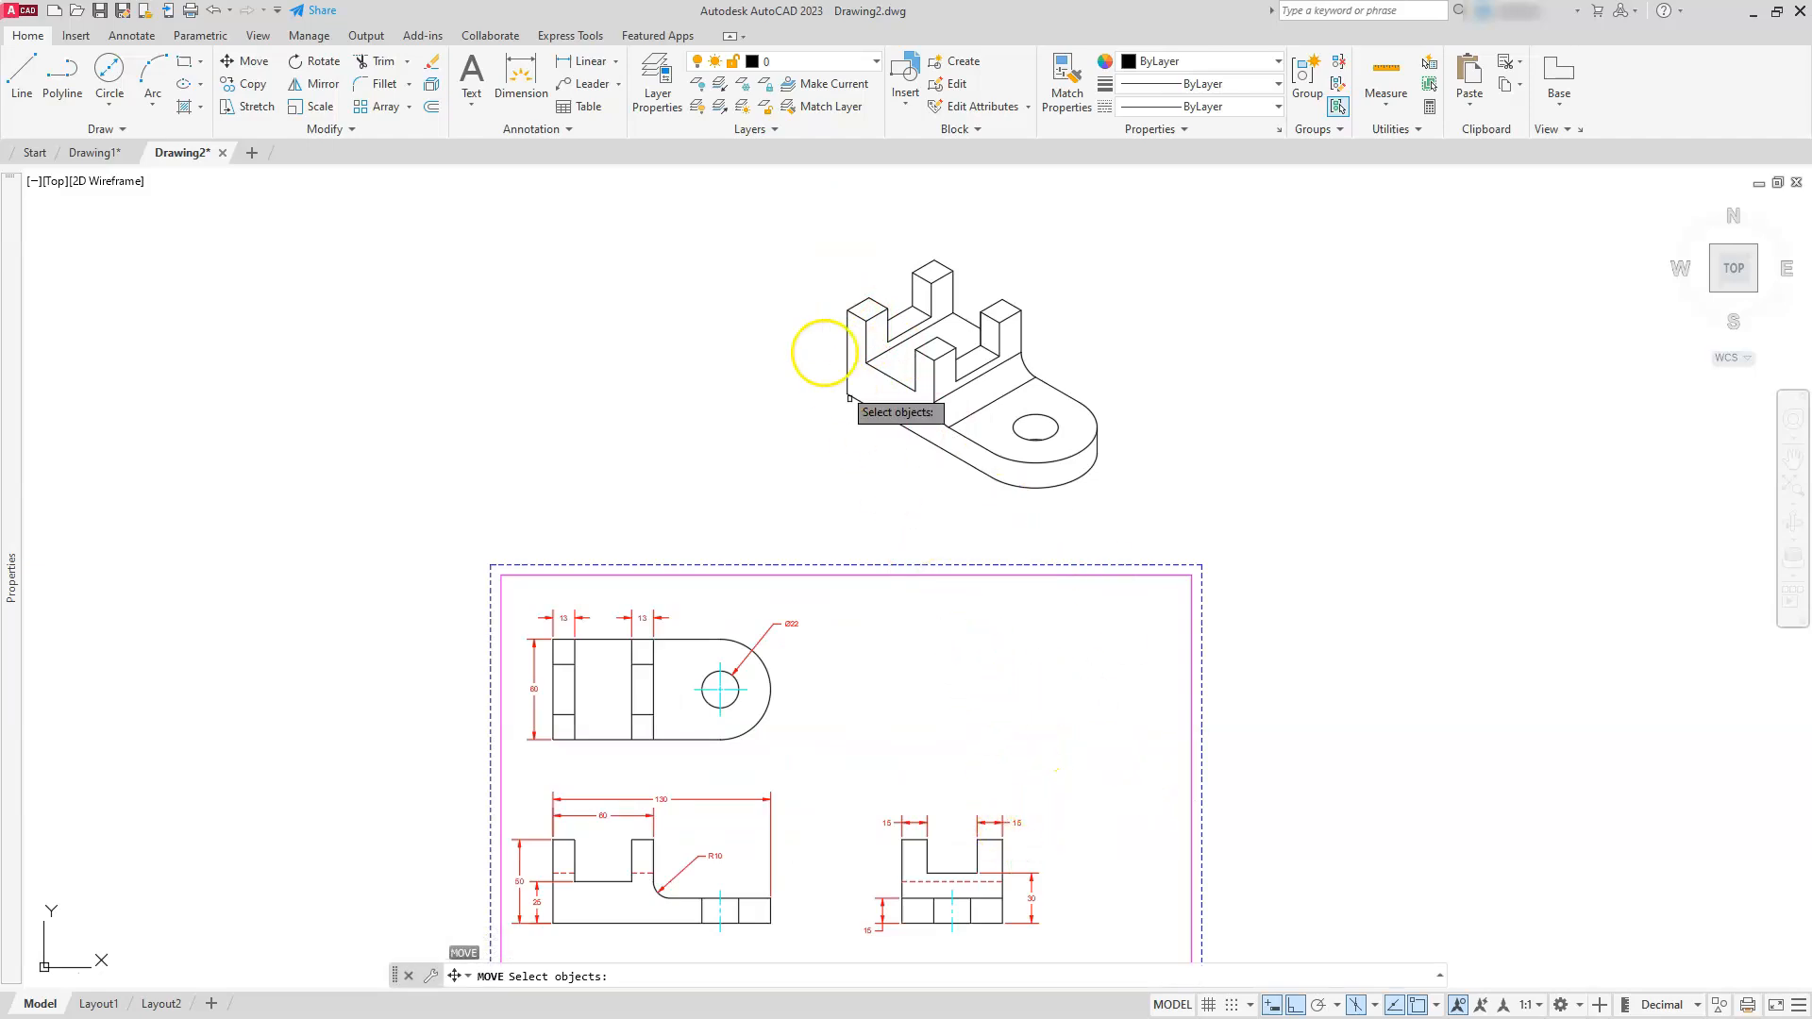
pyautogui.press('Escape')
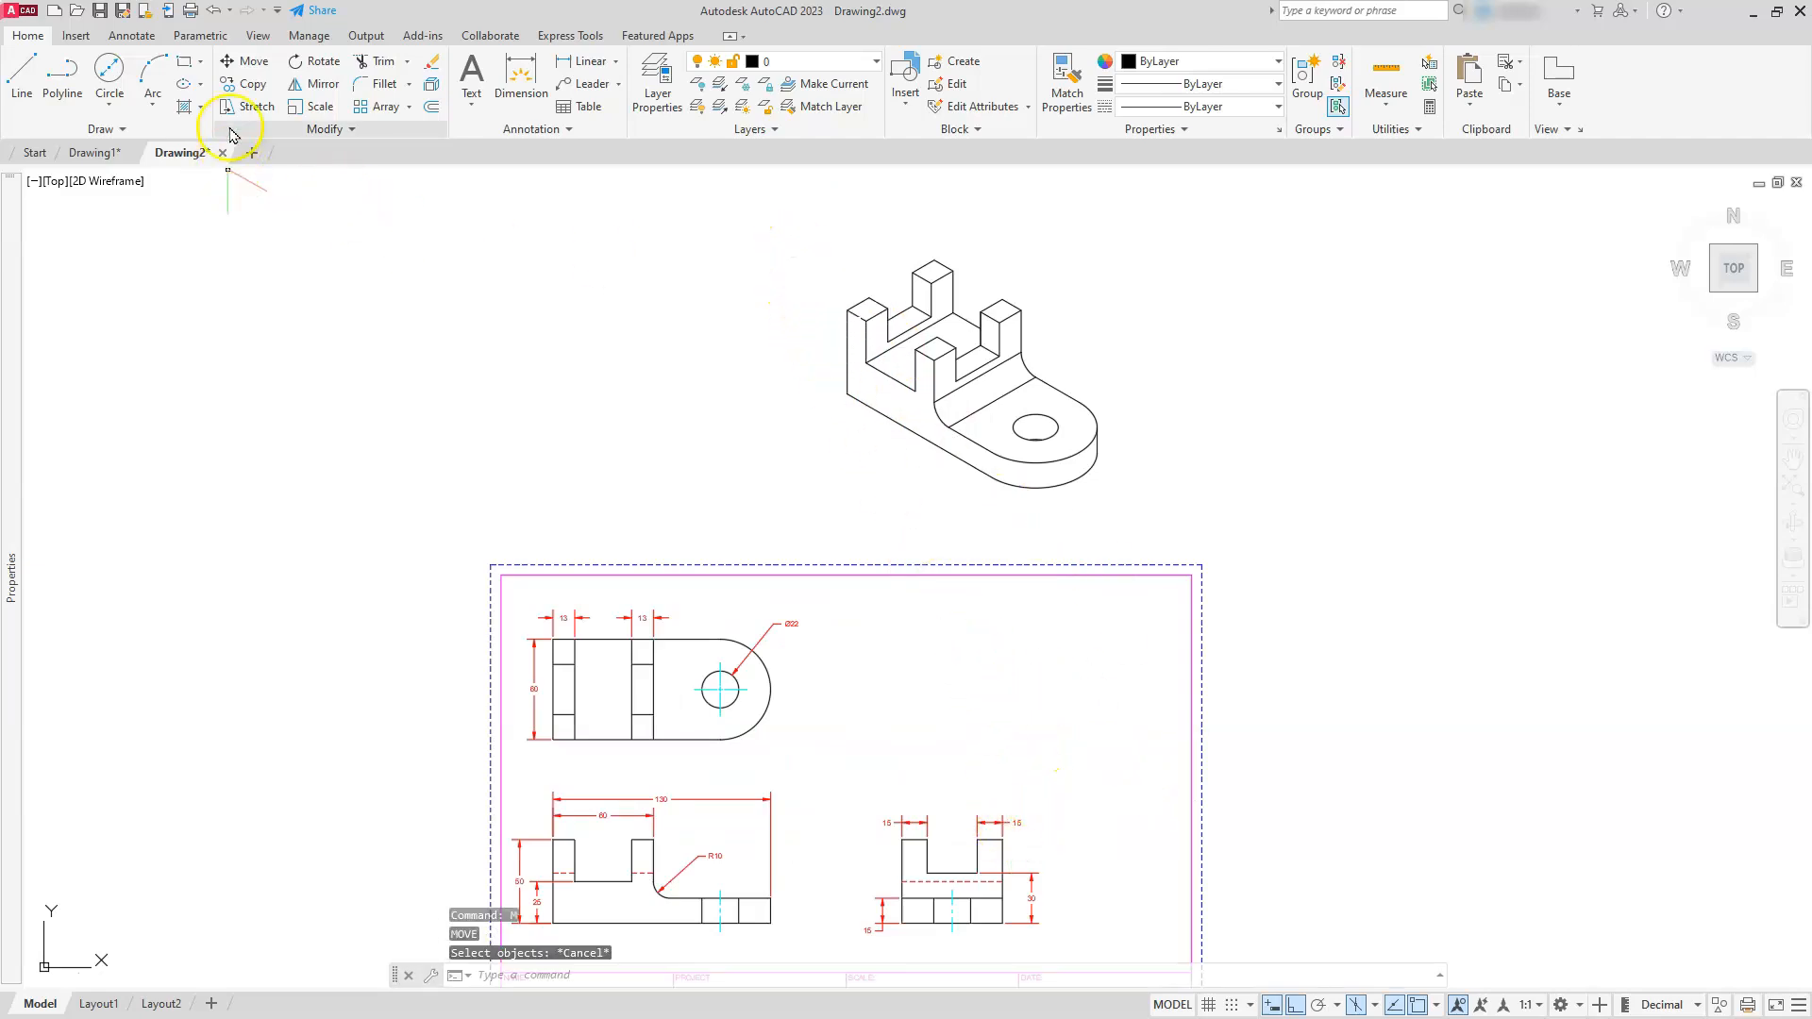
# - Move the whole isometric bracket into the sheet frame's empty upper-right area, above the side view, with ortho mode turned off
pyautogui.click(243, 62)
pyautogui.click(798, 213)
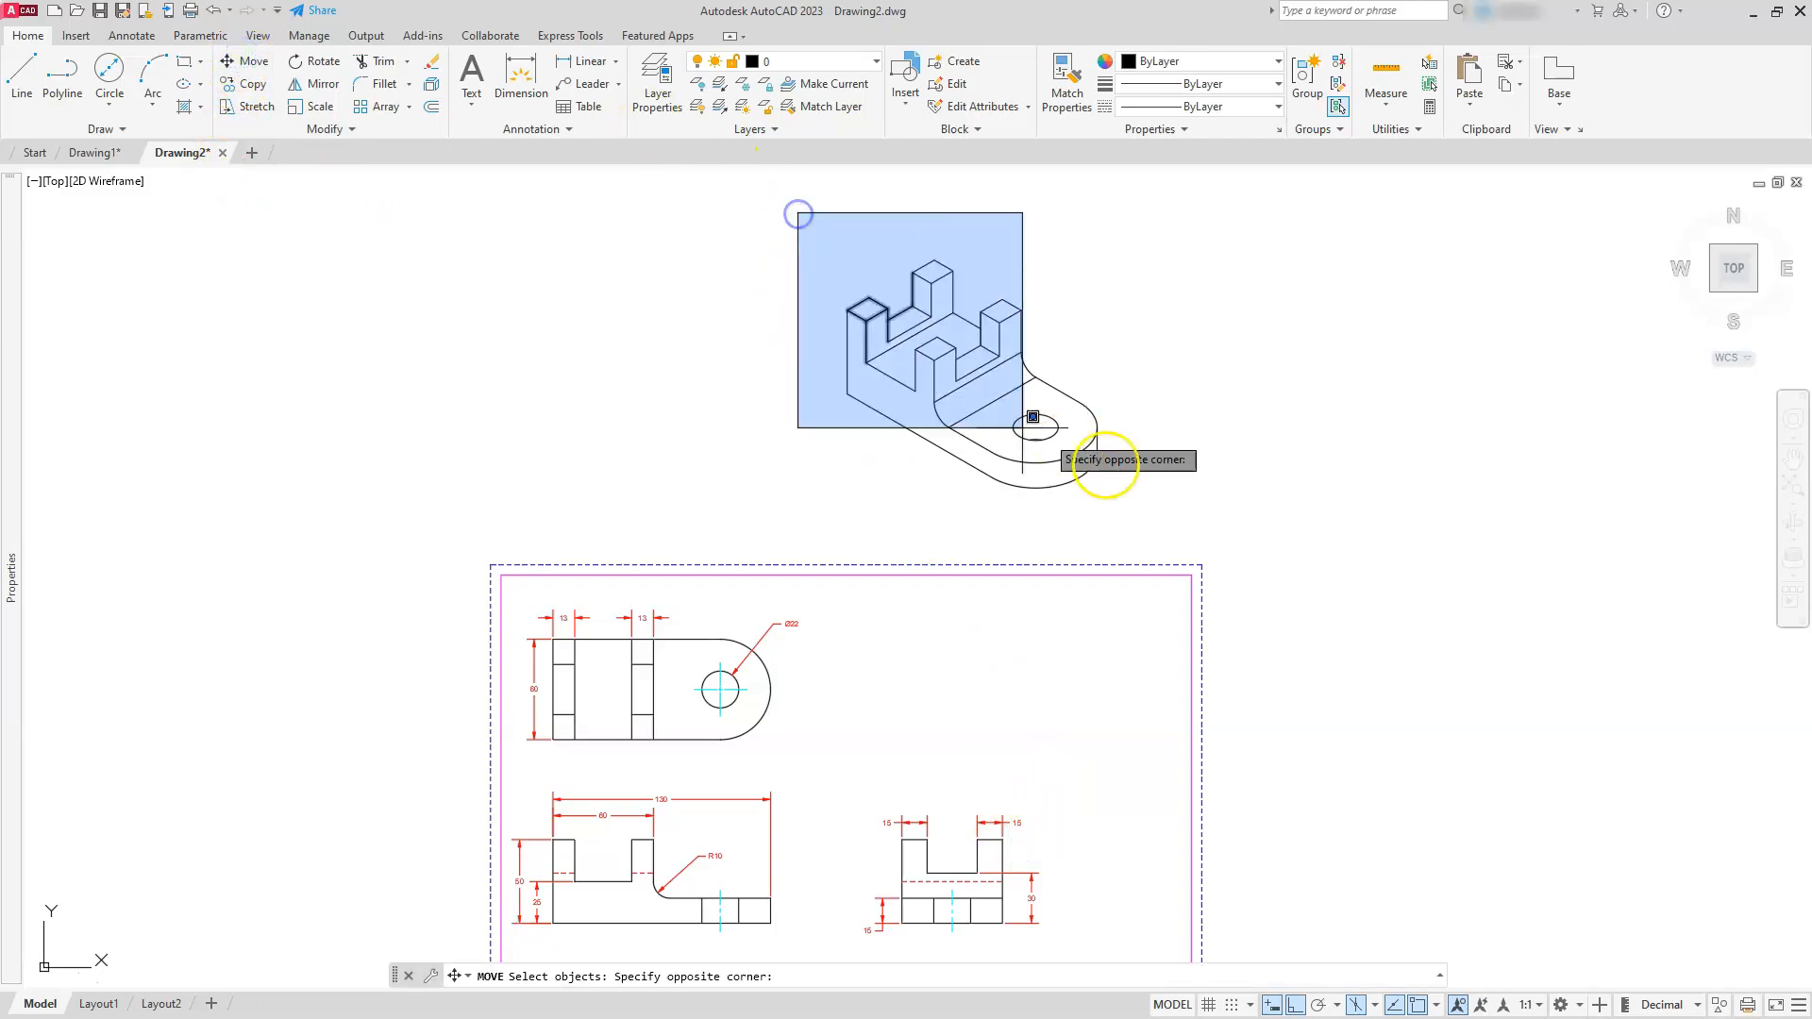
pyautogui.click(1195, 523)
pyautogui.press('Return')
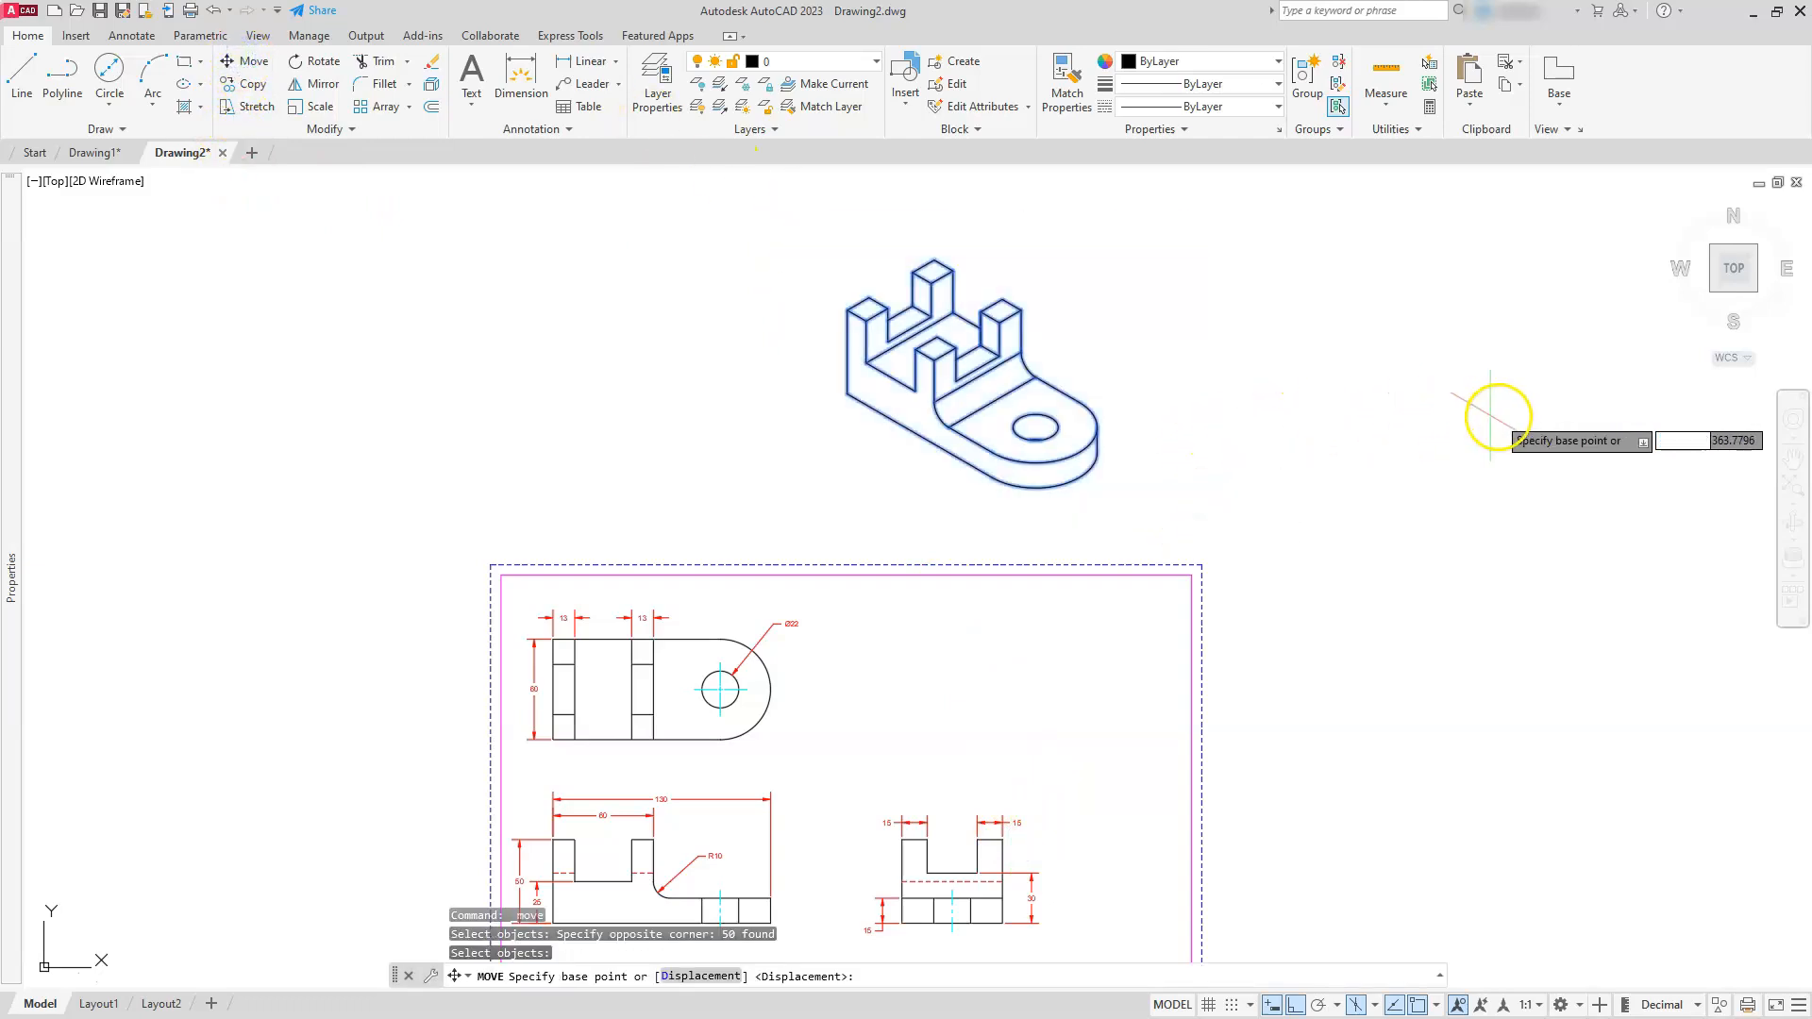
pyautogui.click(1426, 408)
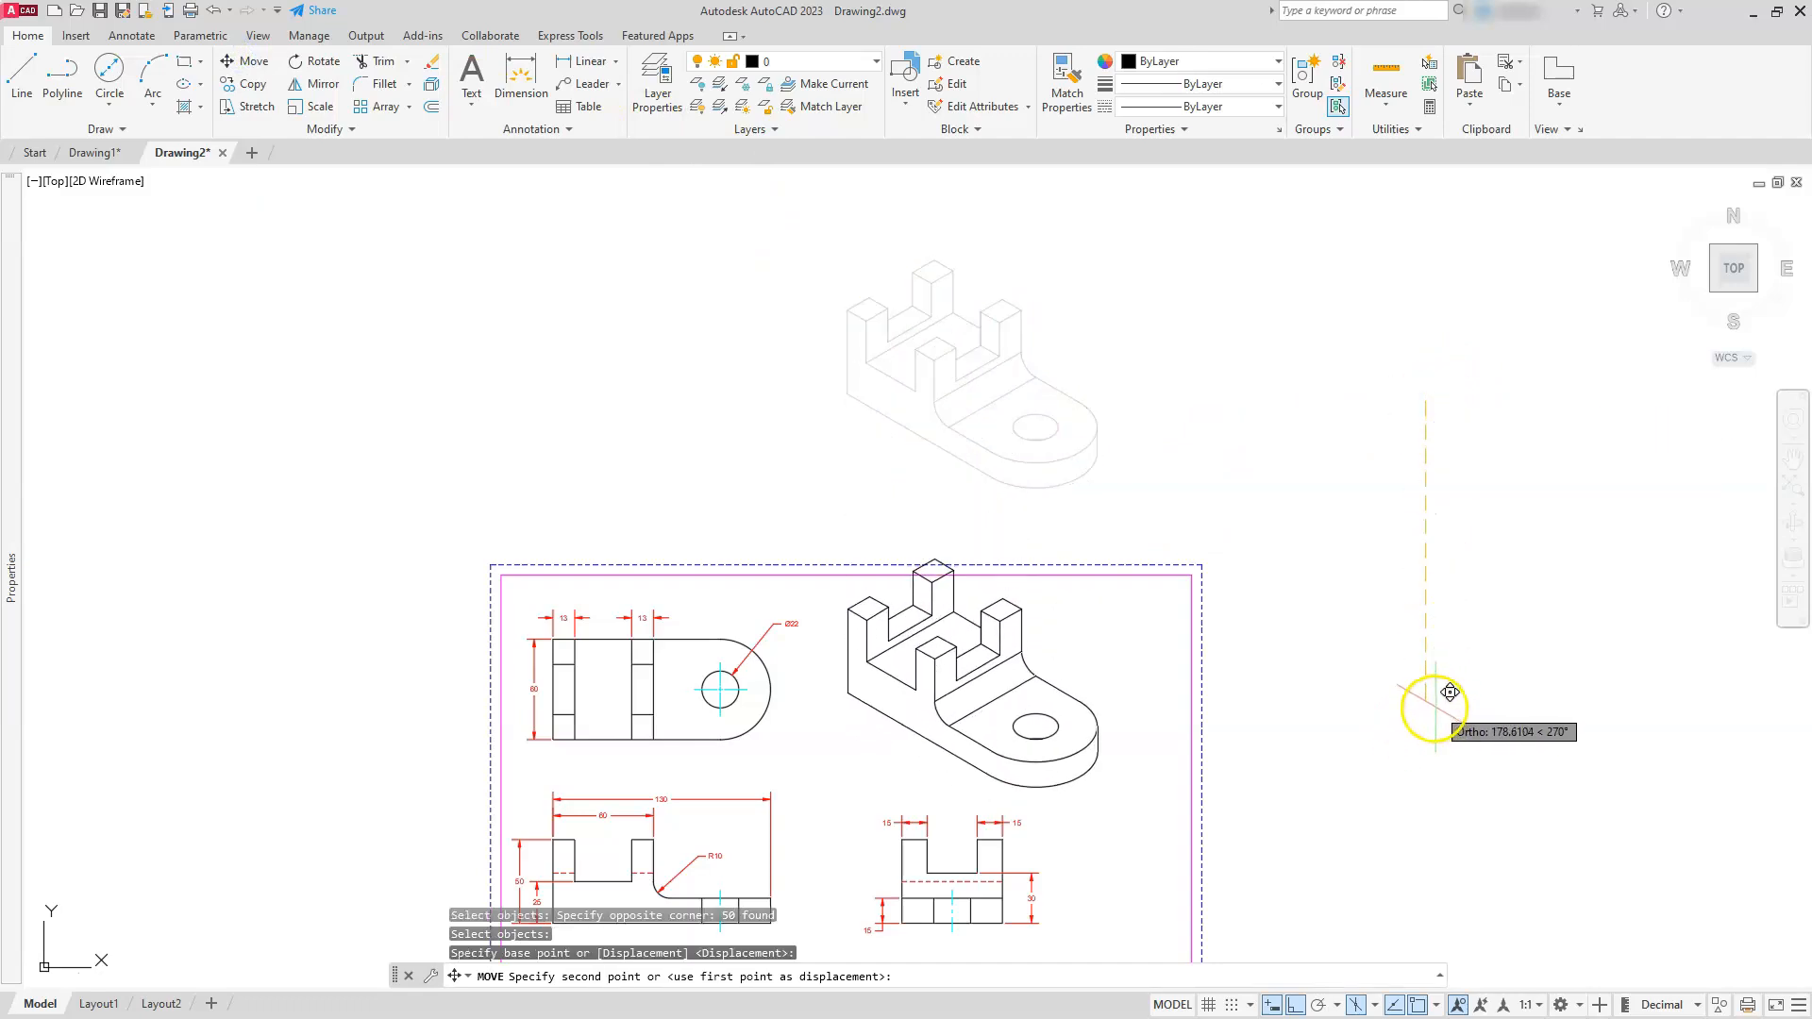
pyautogui.click(1295, 1006)
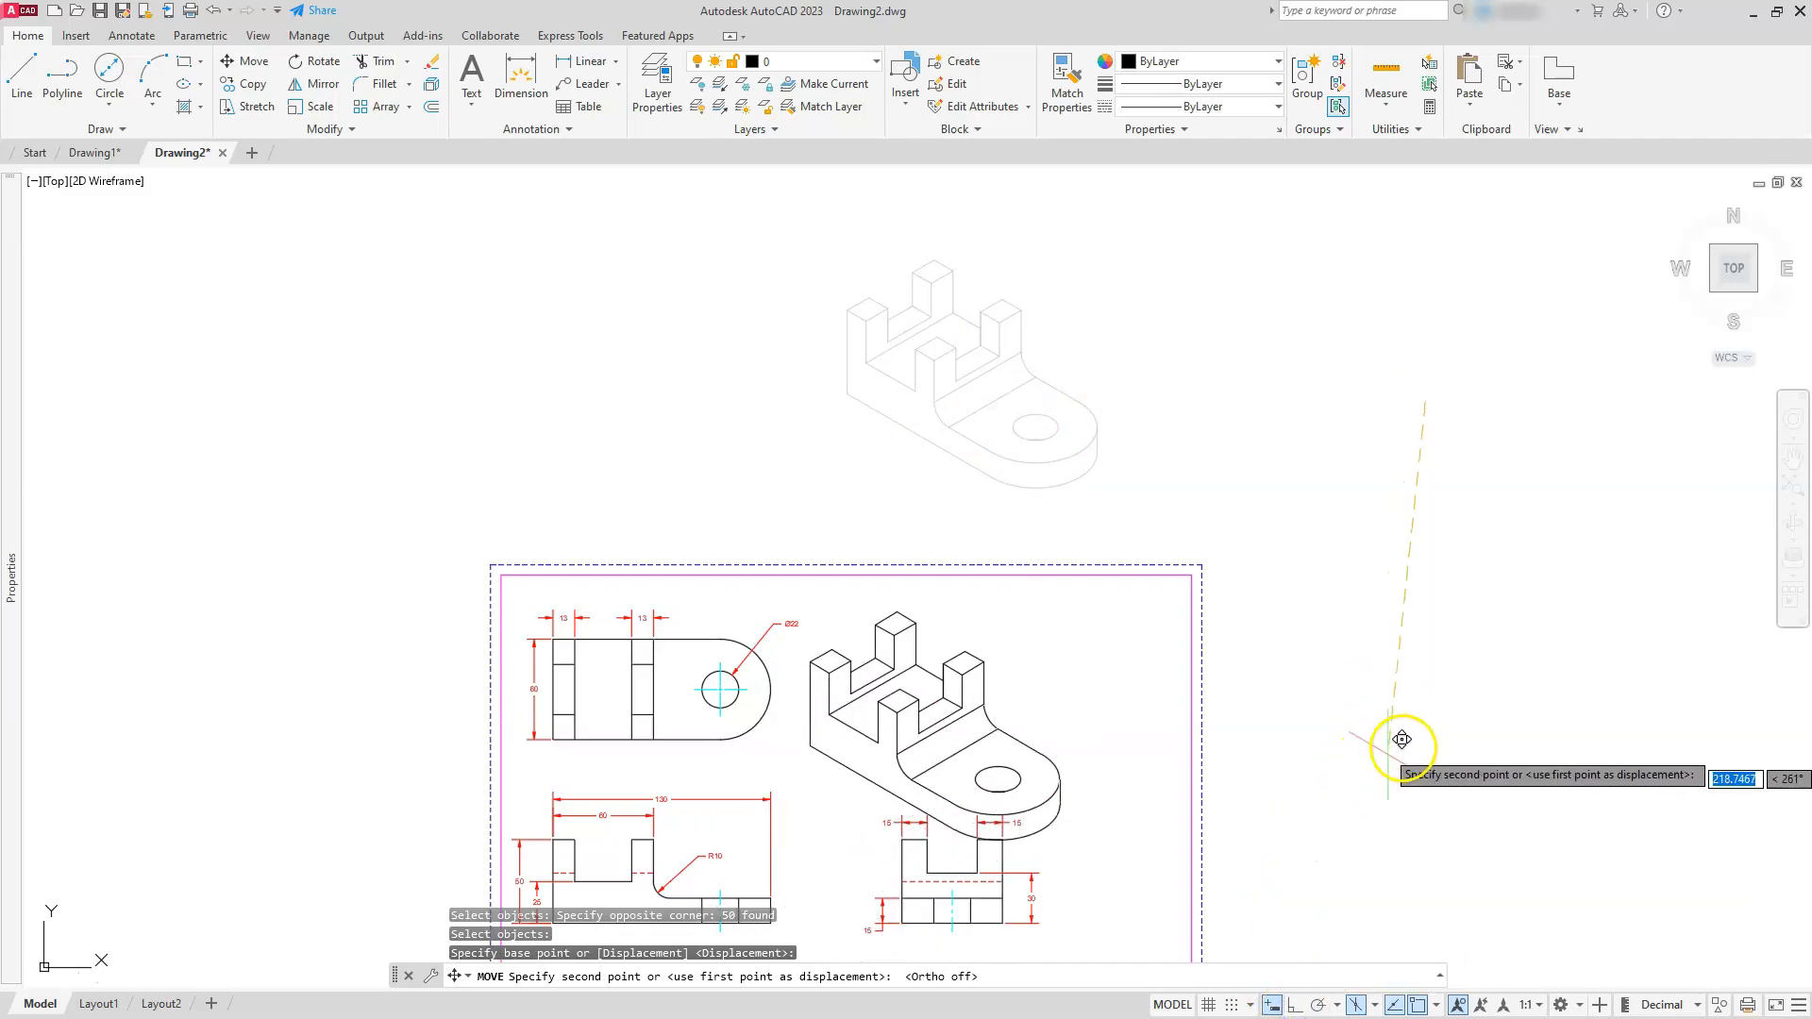
pyautogui.click(1490, 714)
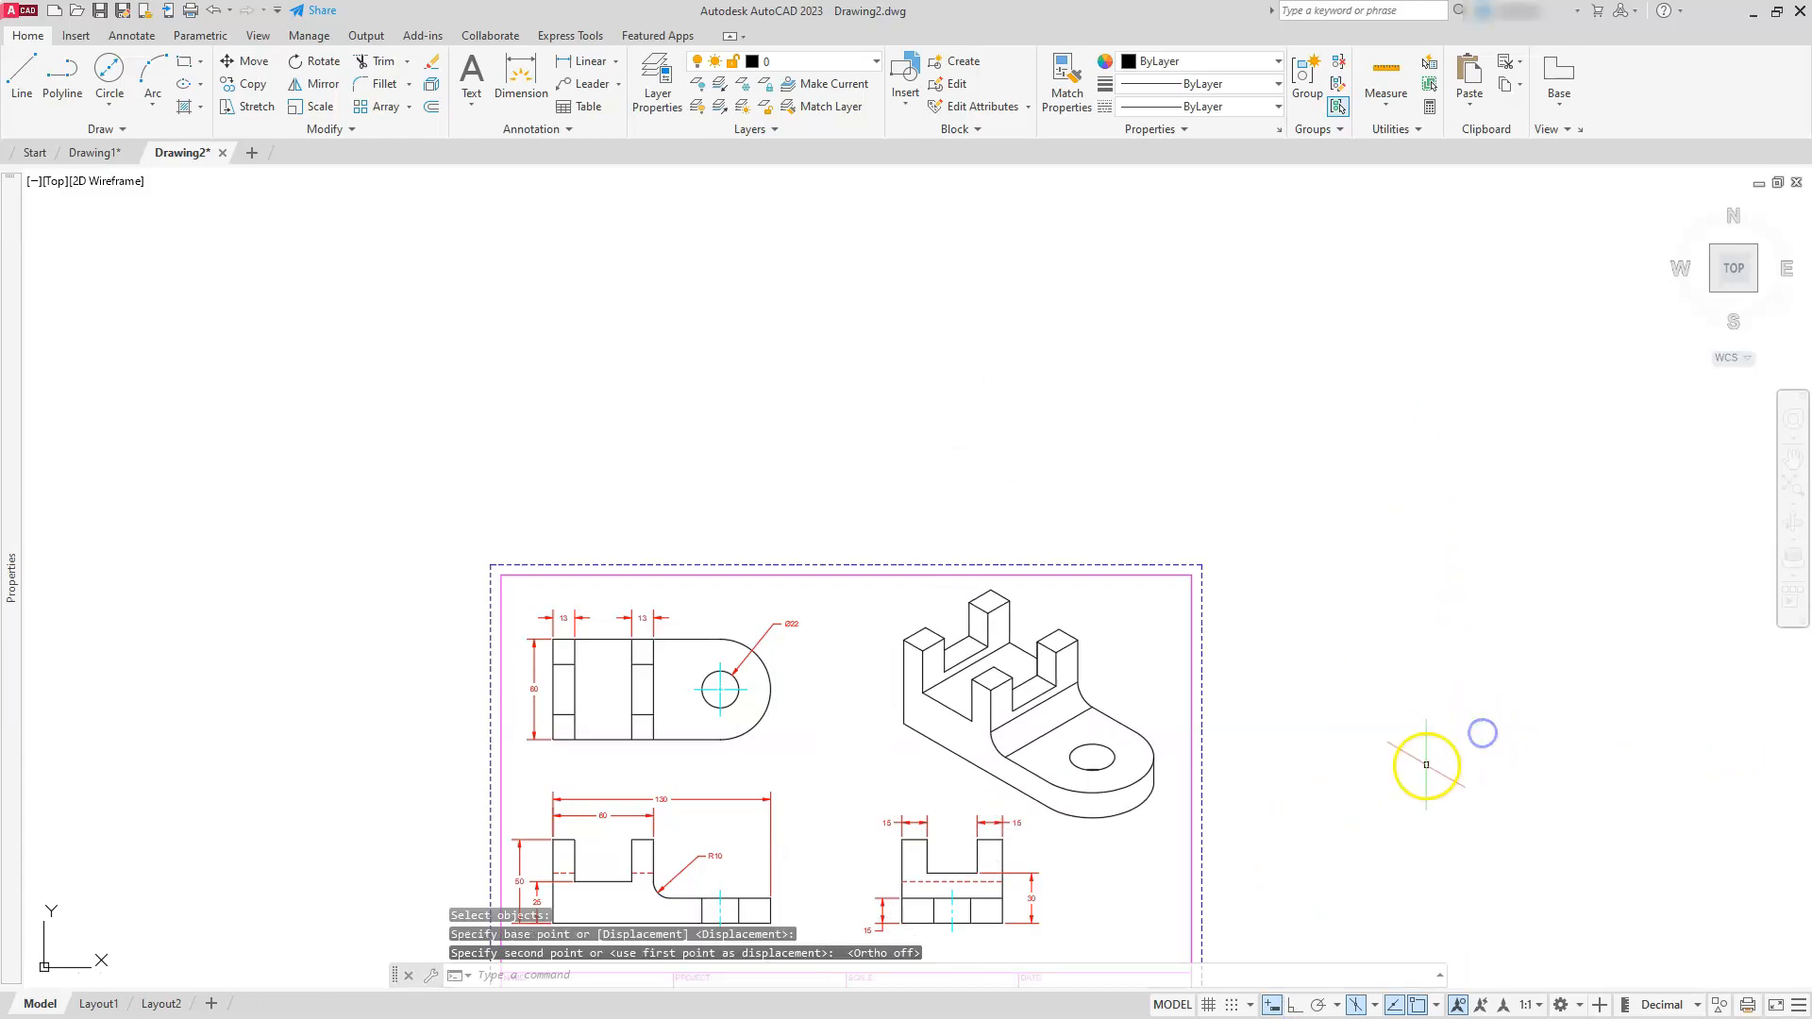
# - Scale the whole isometric bracket by a factor of .875 about its leftmost bottom corner
pyautogui.moveTo(1161, 811)
pyautogui.mouseDown(button='middle')
pyautogui.moveTo(1211, 662)
pyautogui.moveTo(1260, 615)
pyautogui.mouseUp(button='middle')
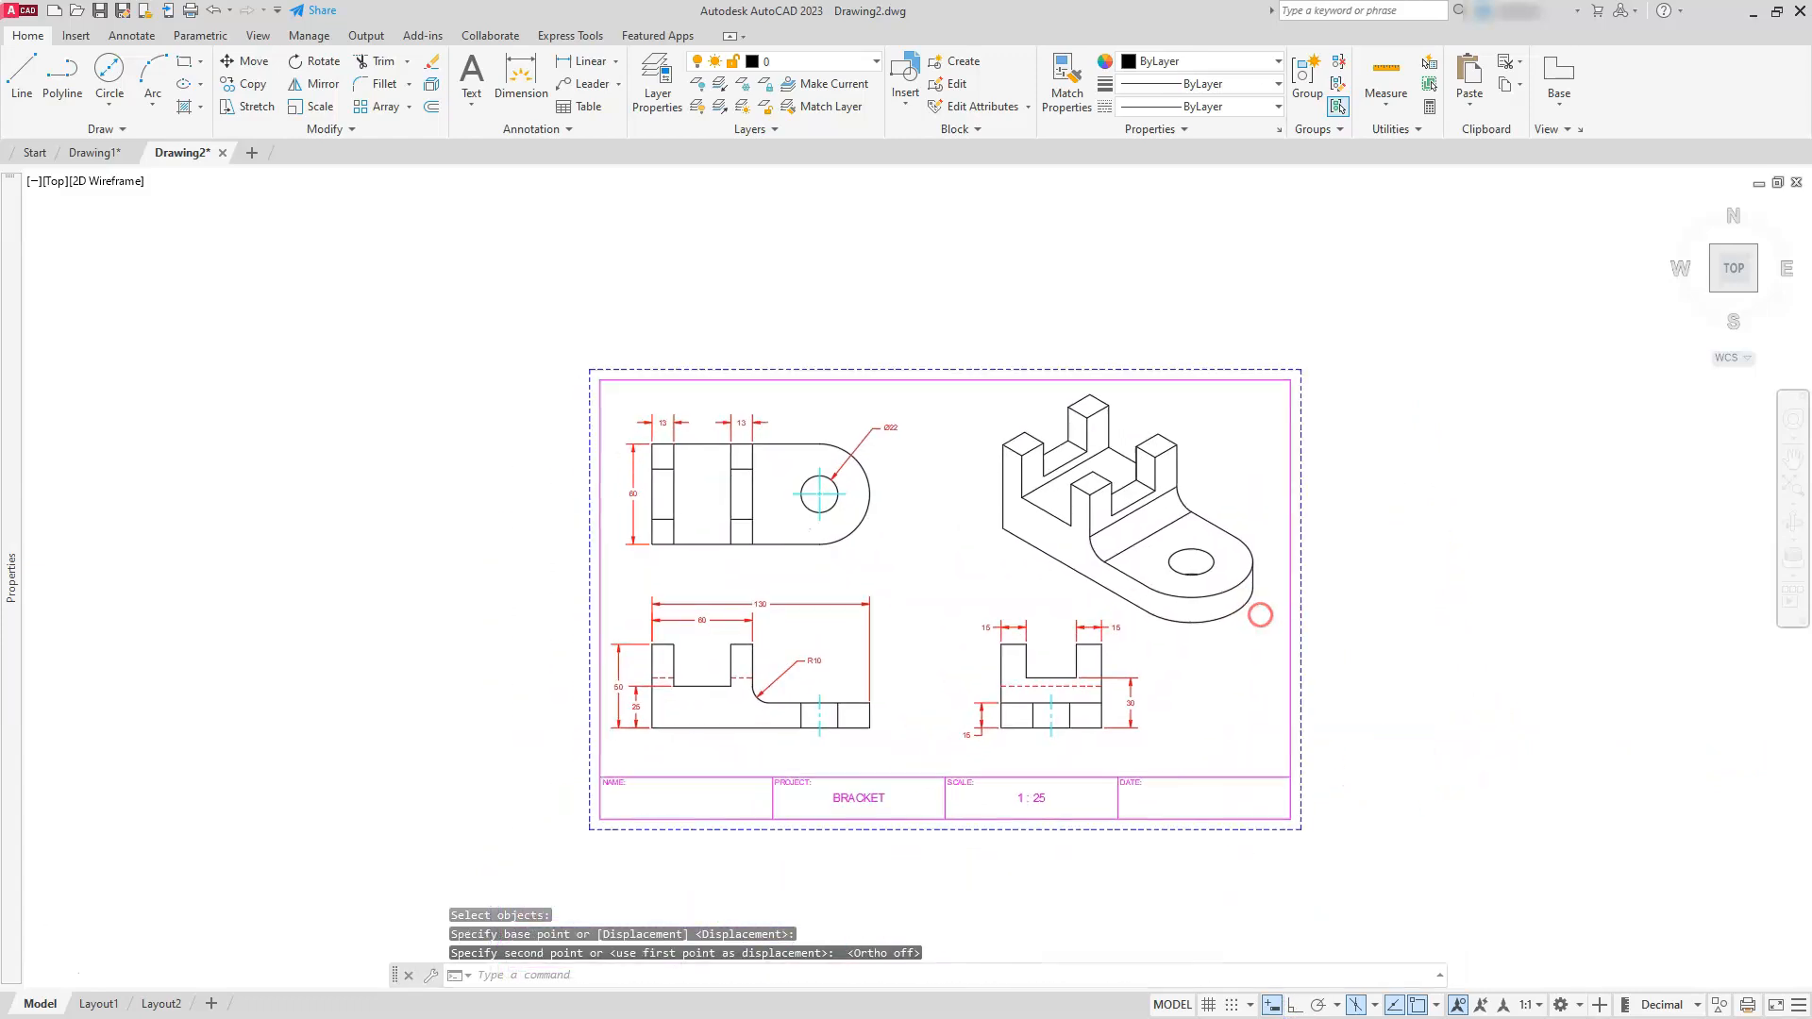
pyautogui.middleClick(1260, 614)
pyautogui.middleClick(1260, 615)
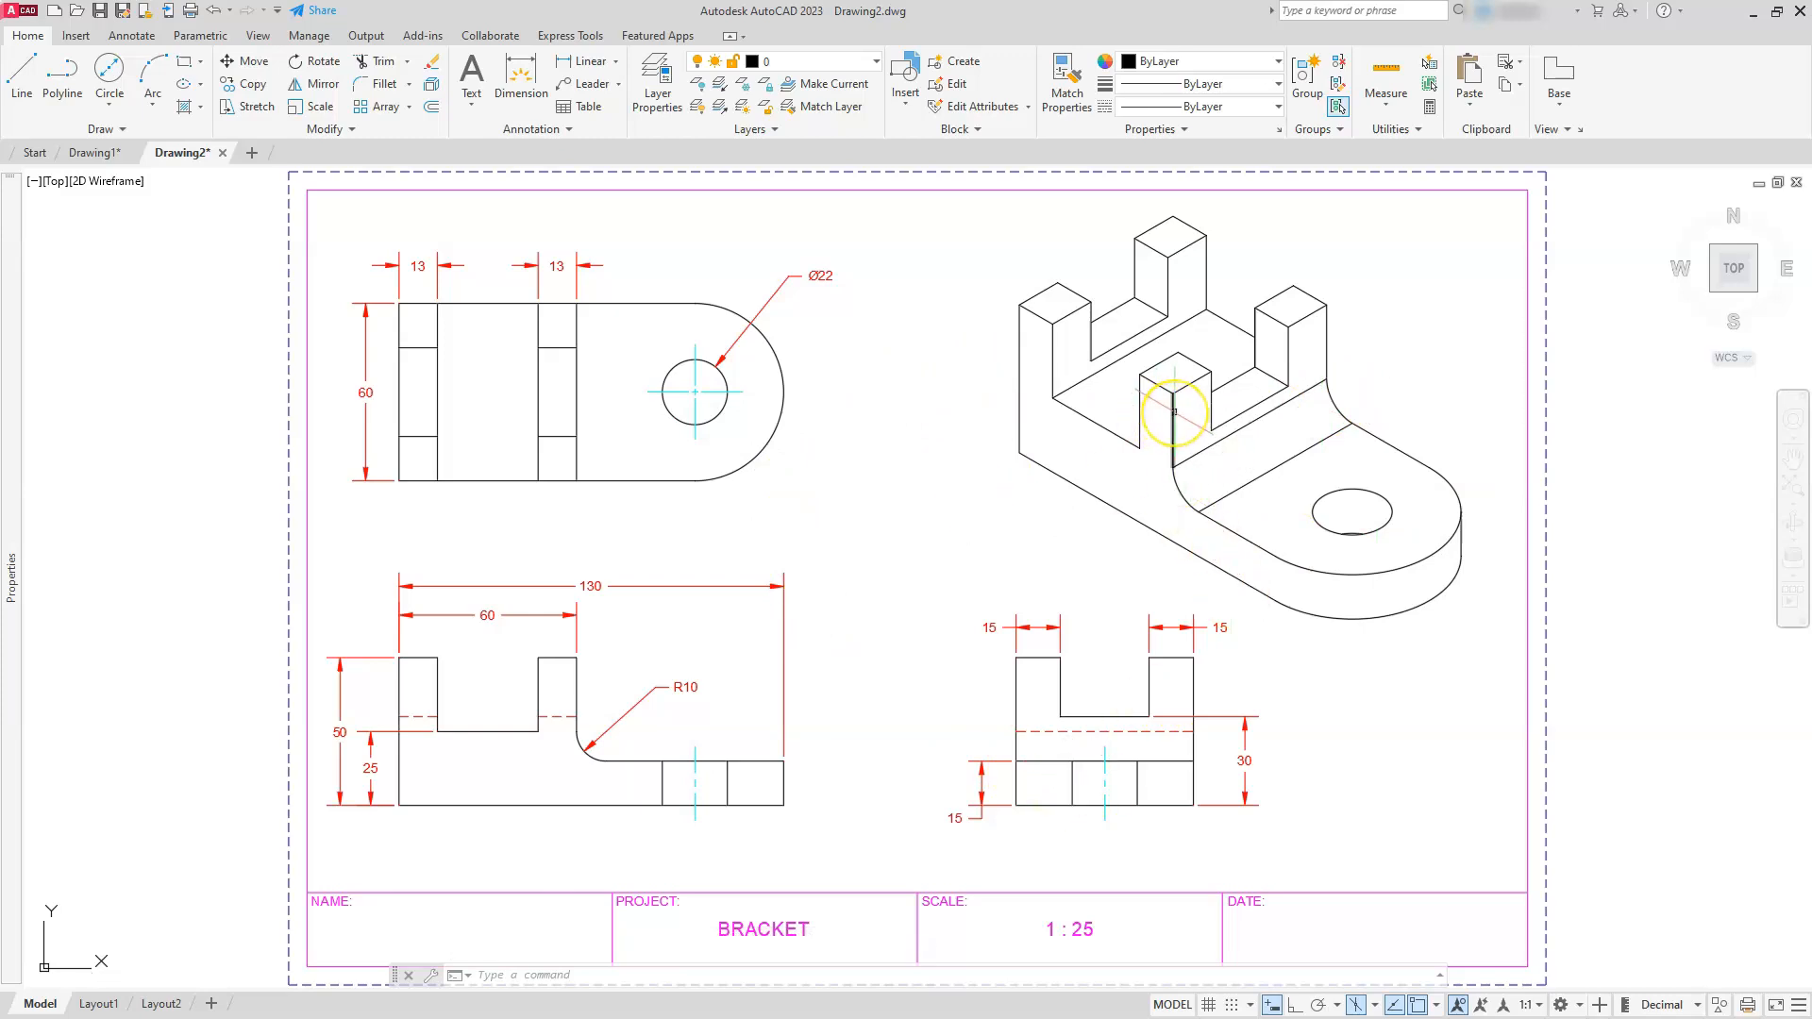
pyautogui.moveTo(1174, 411)
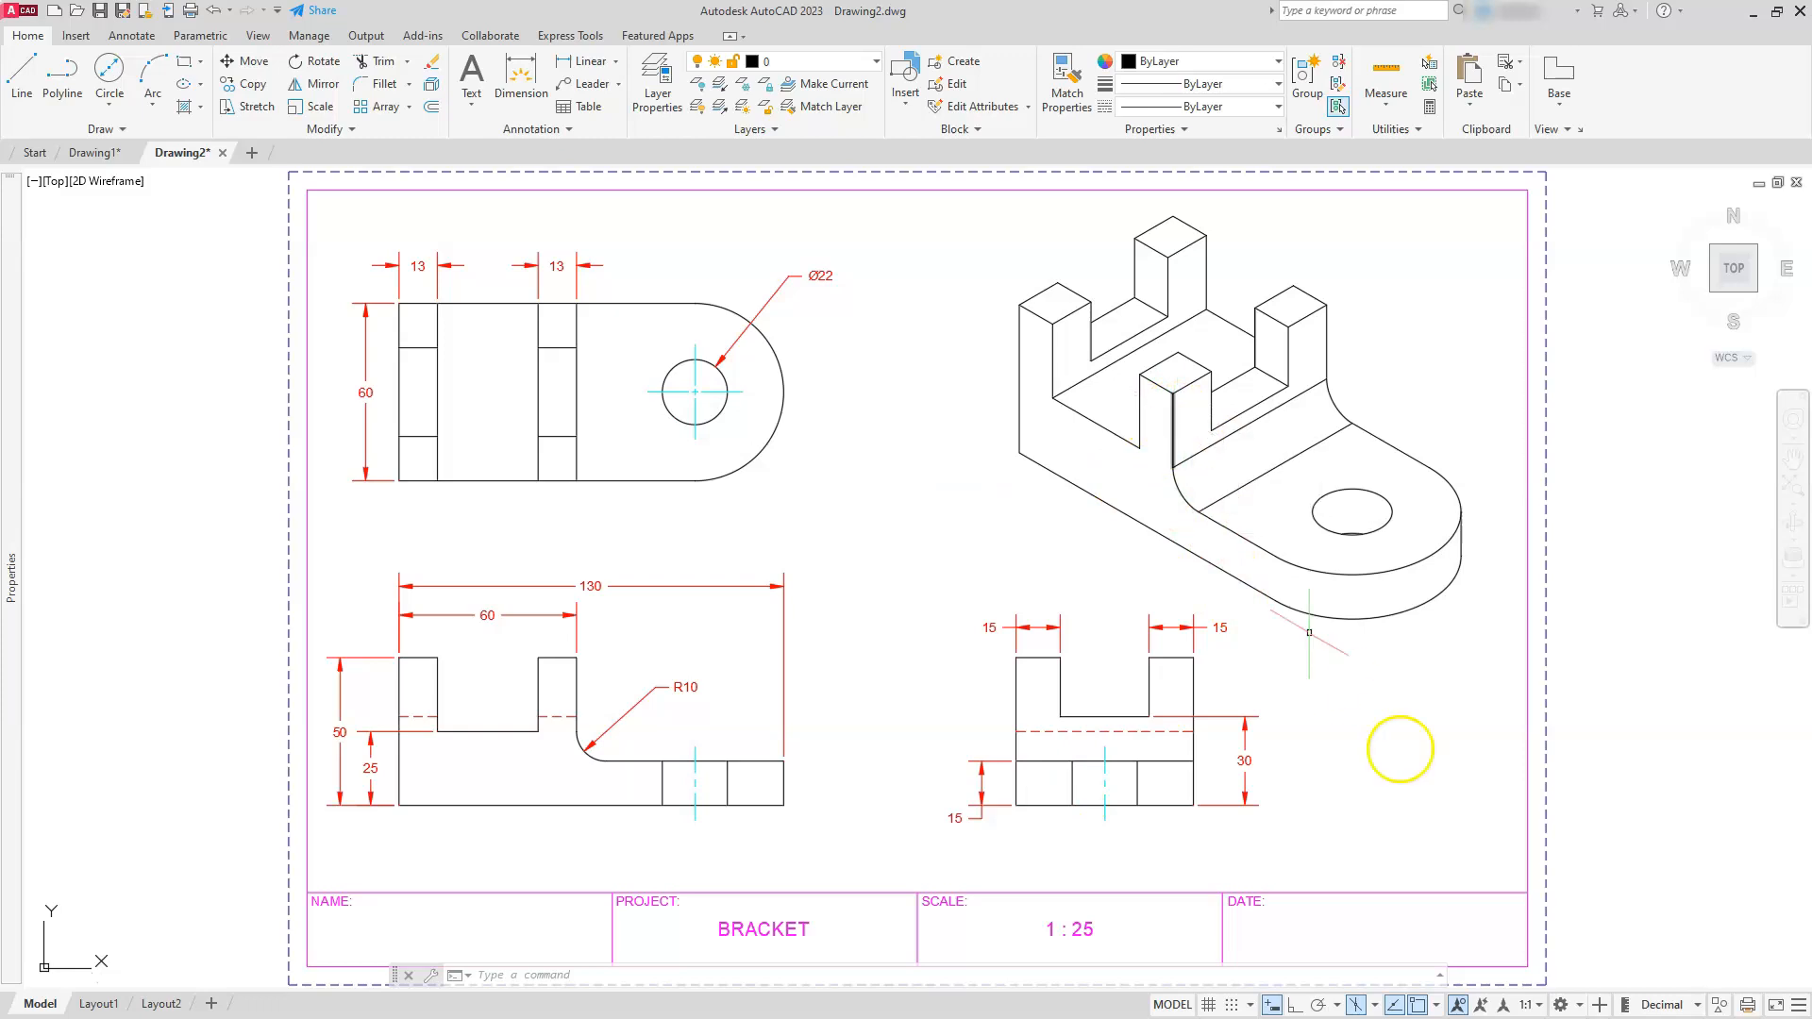
pyautogui.write('scale')
pyautogui.press('Return')
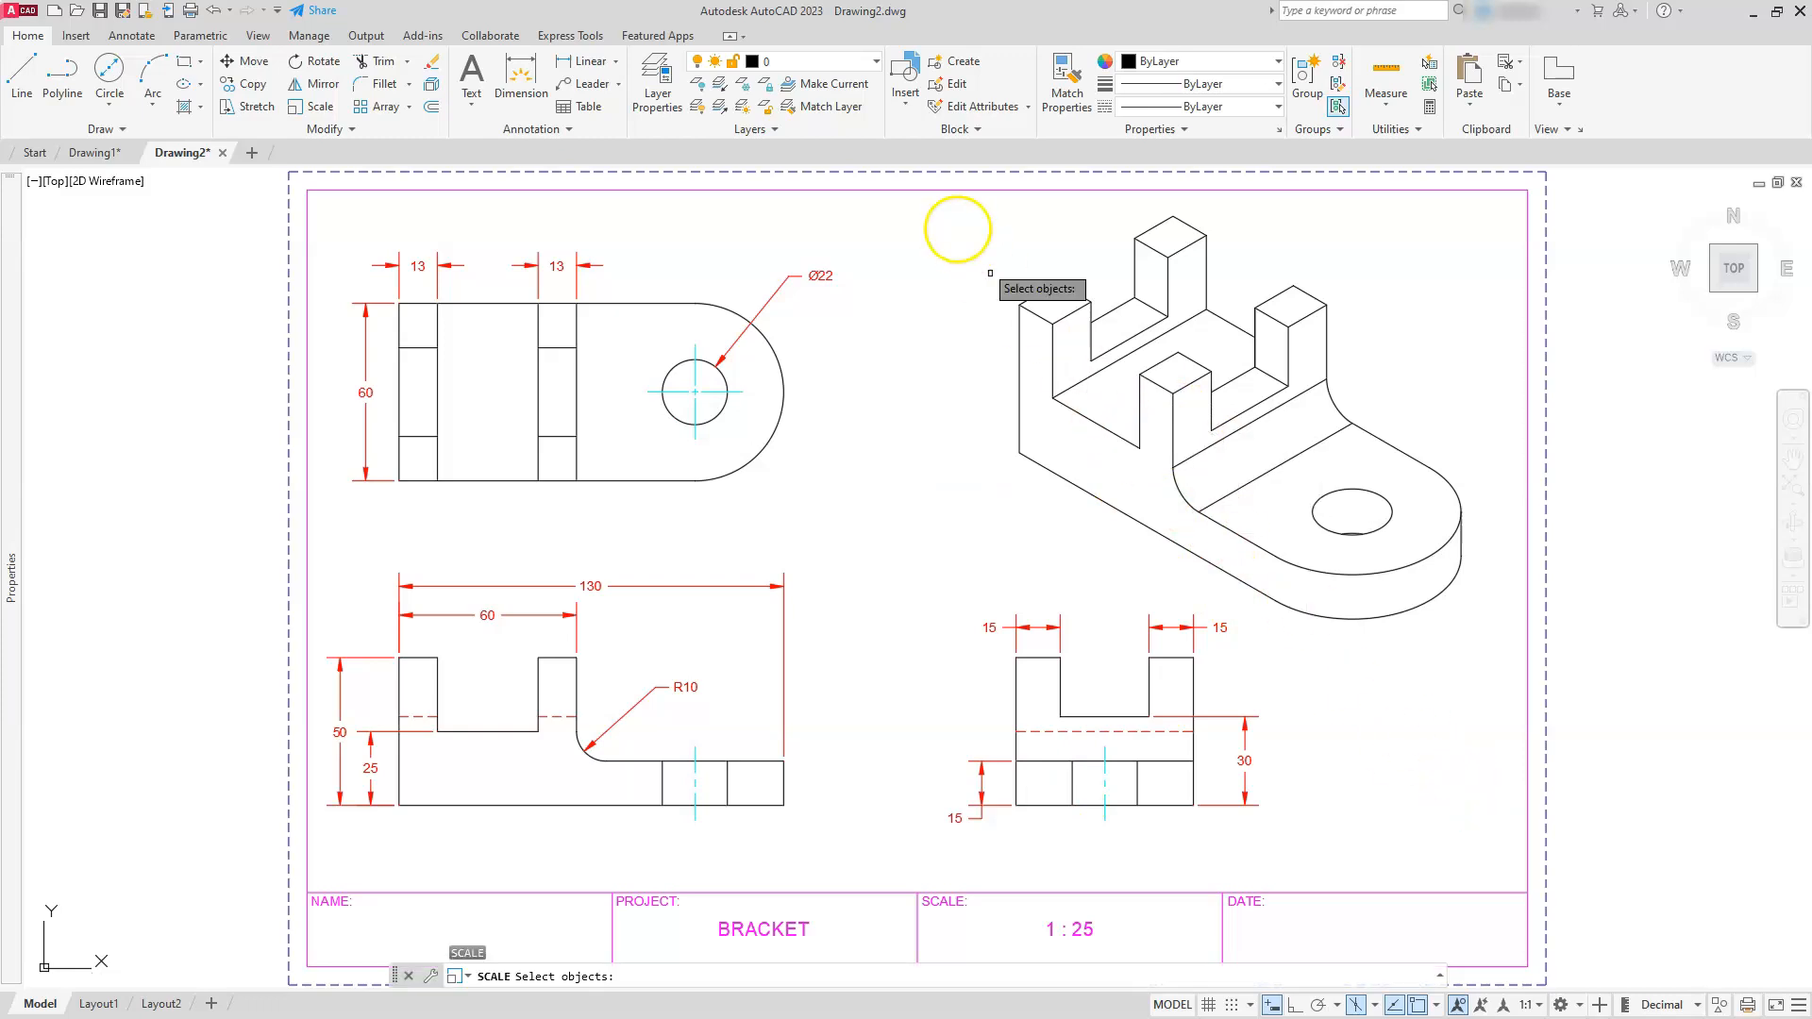
pyautogui.click(948, 205)
pyautogui.click(1568, 583)
pyautogui.click(1449, 431)
pyautogui.click(1314, 738)
pyautogui.click(1453, 416)
pyautogui.click(954, 559)
pyautogui.press('Return')
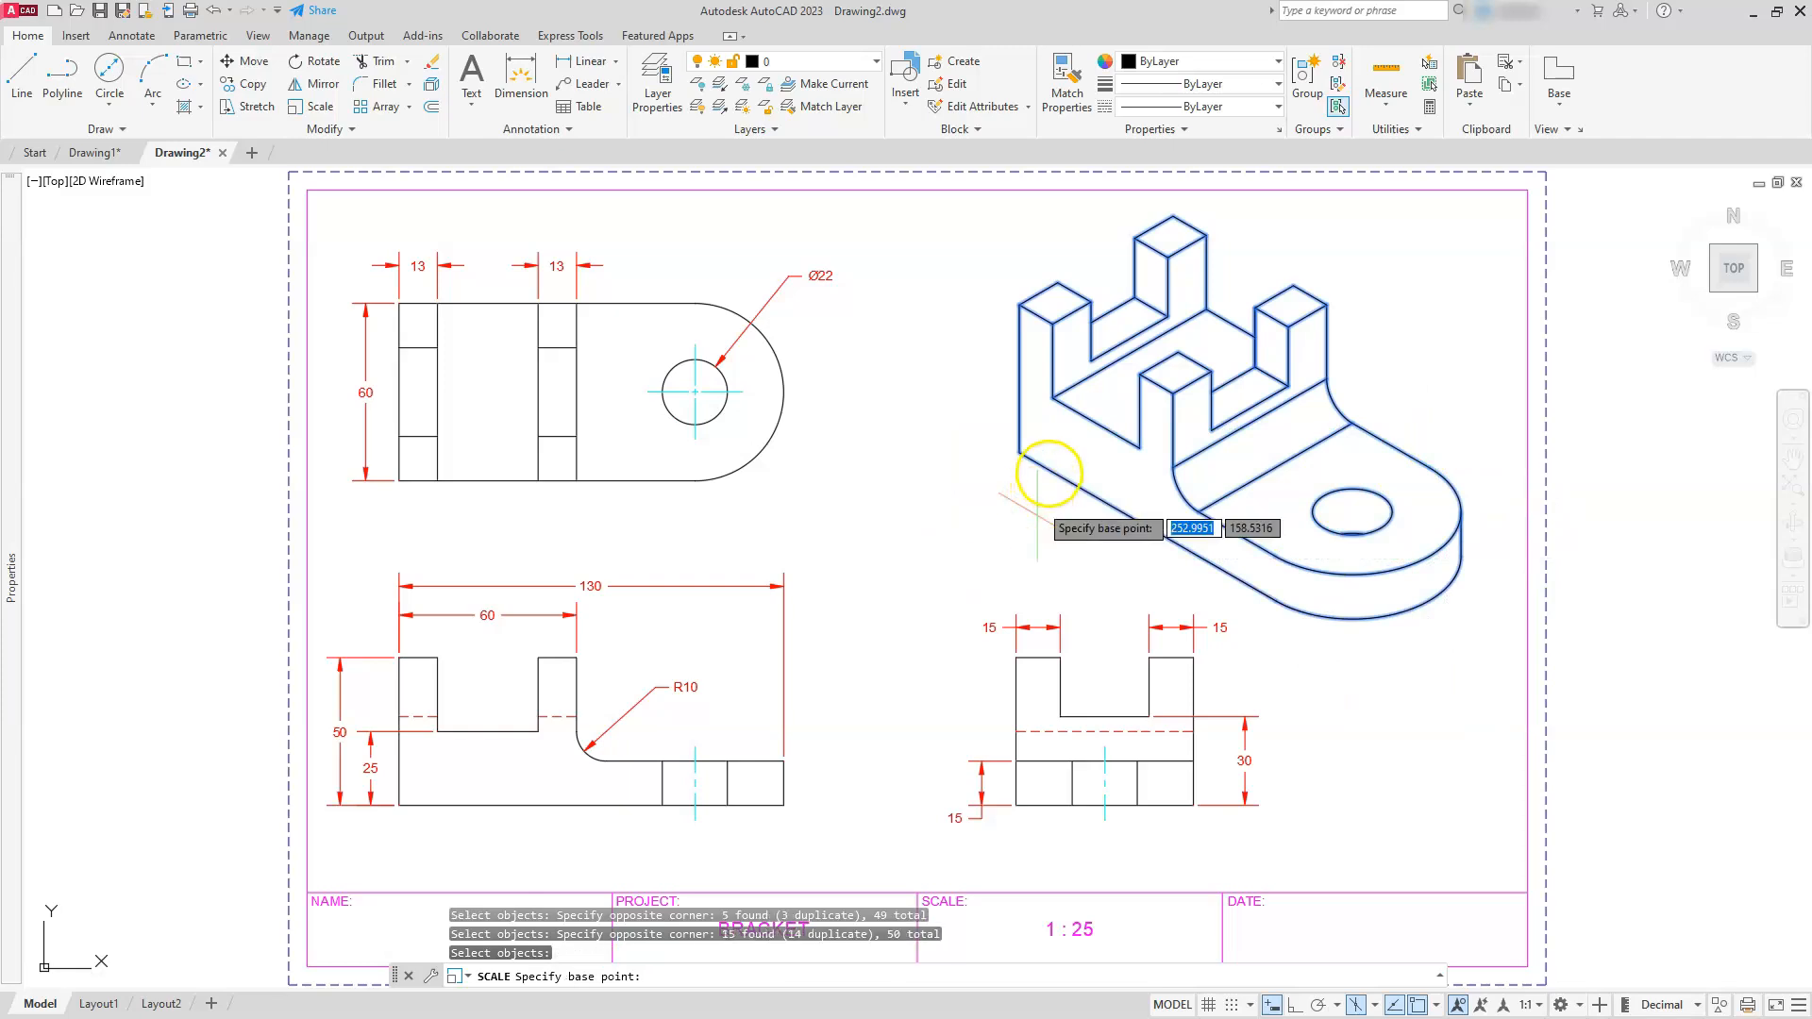
pyautogui.click(1017, 454)
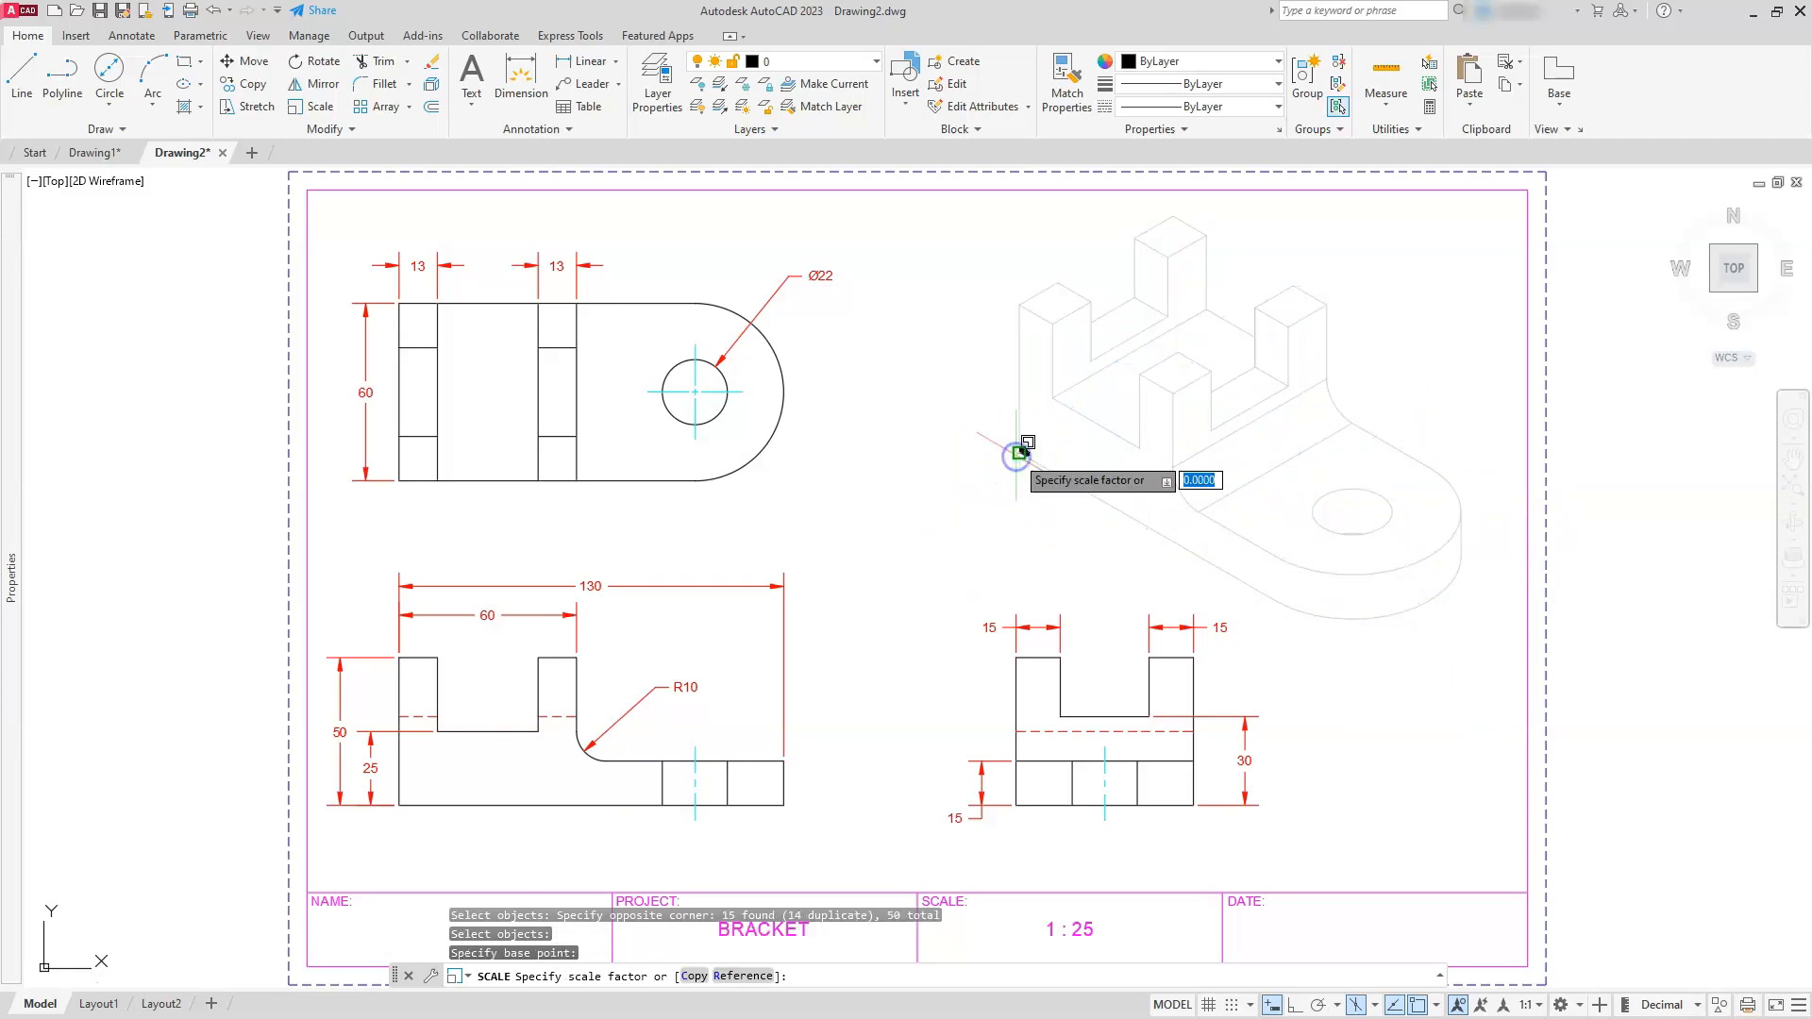
pyautogui.write('.')
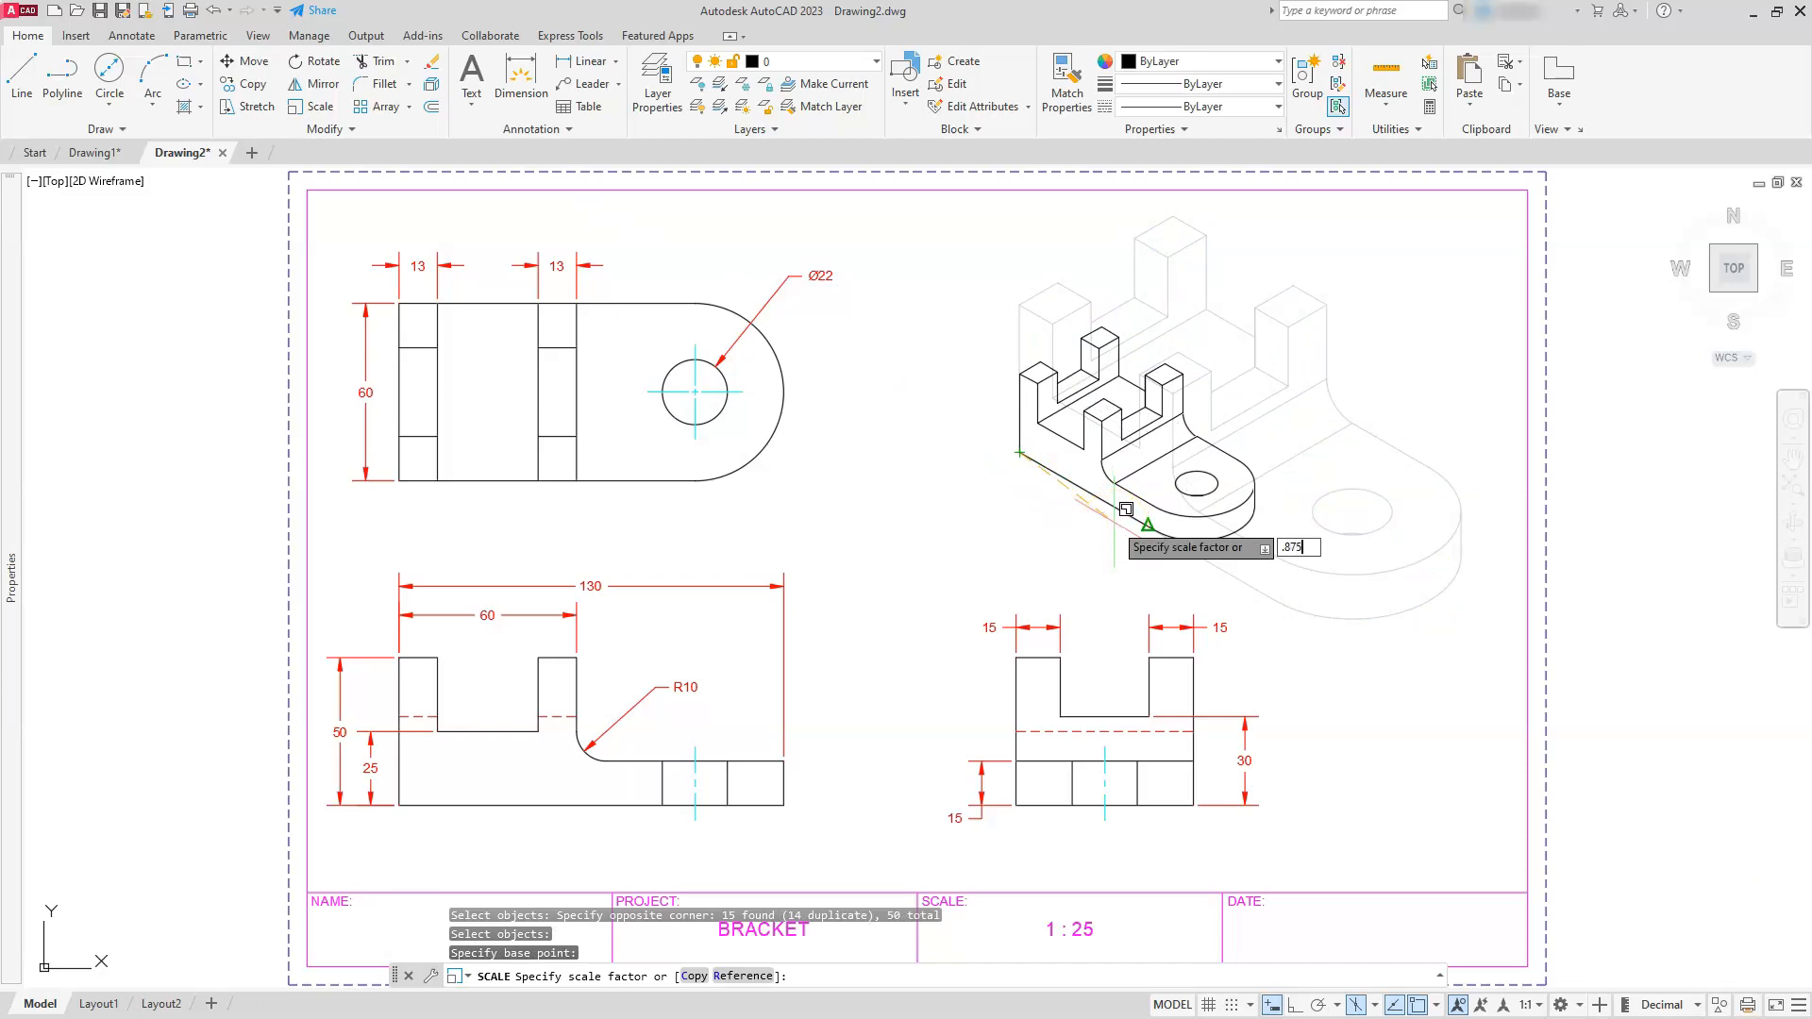
pyautogui.write('875')
pyautogui.press('Return')
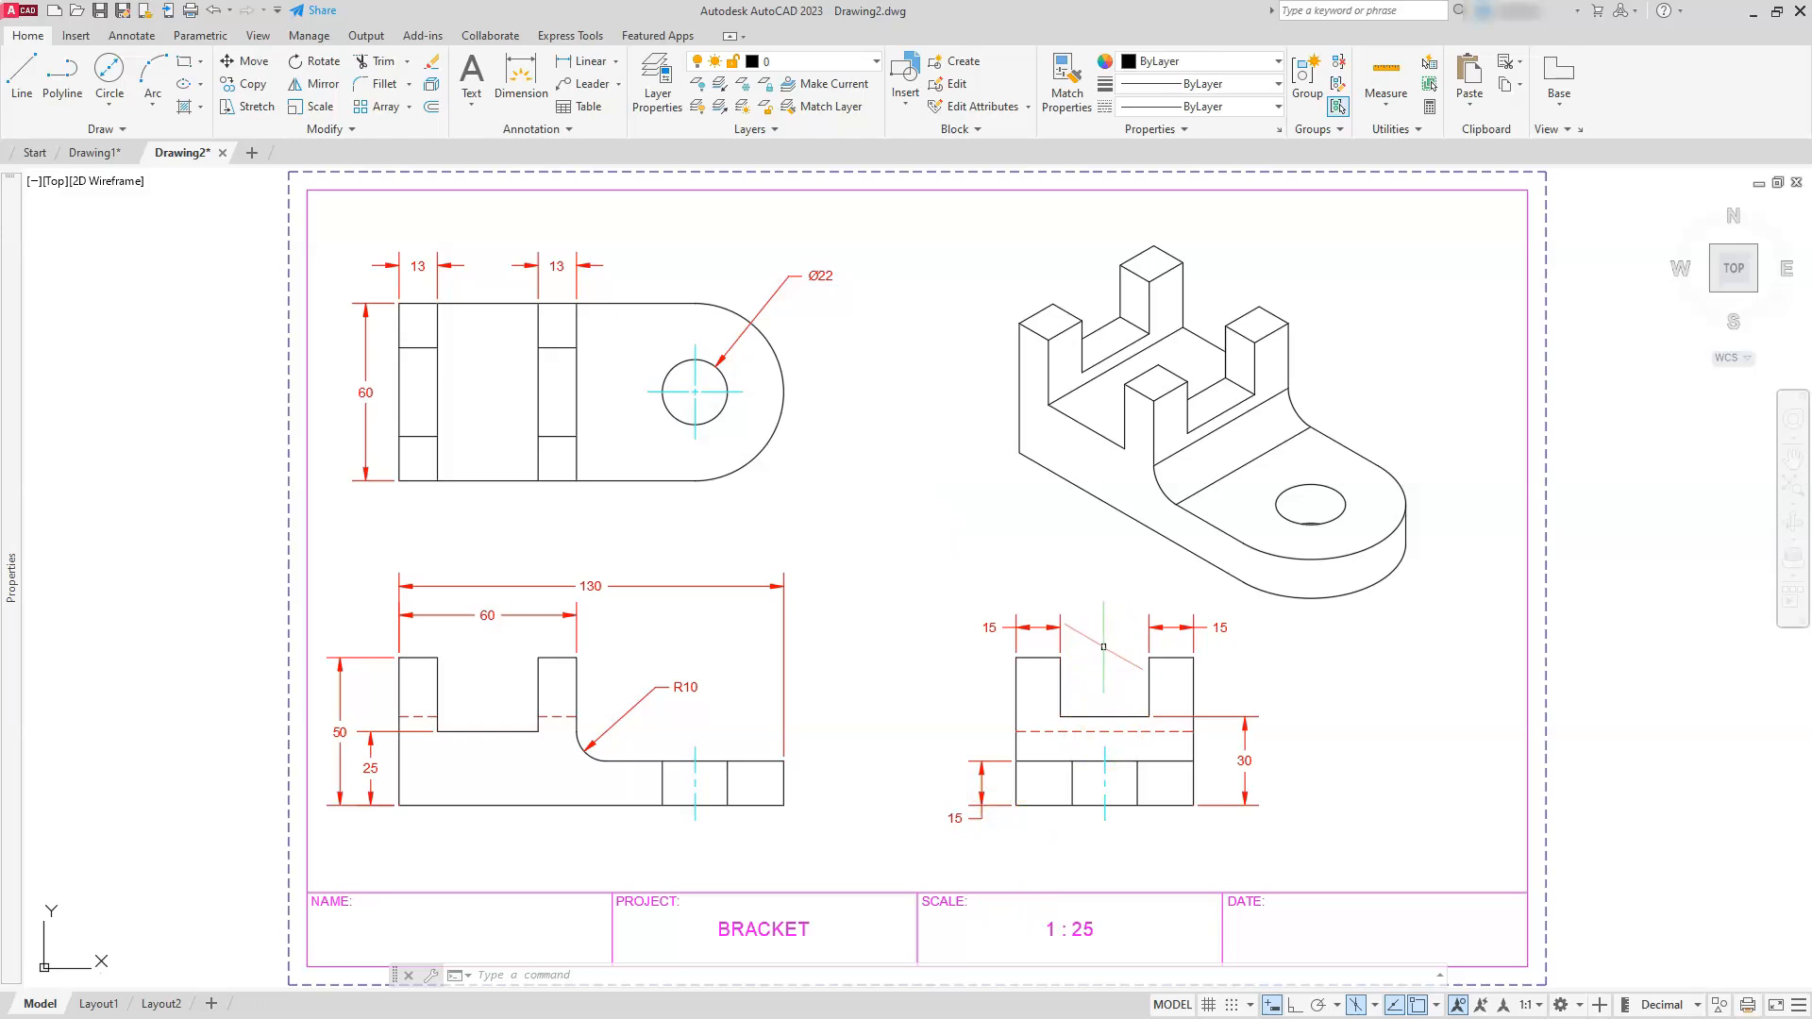
# - Turn off isometric drafting to return to the orthographic drafting mode
pyautogui.click(1356, 1006)
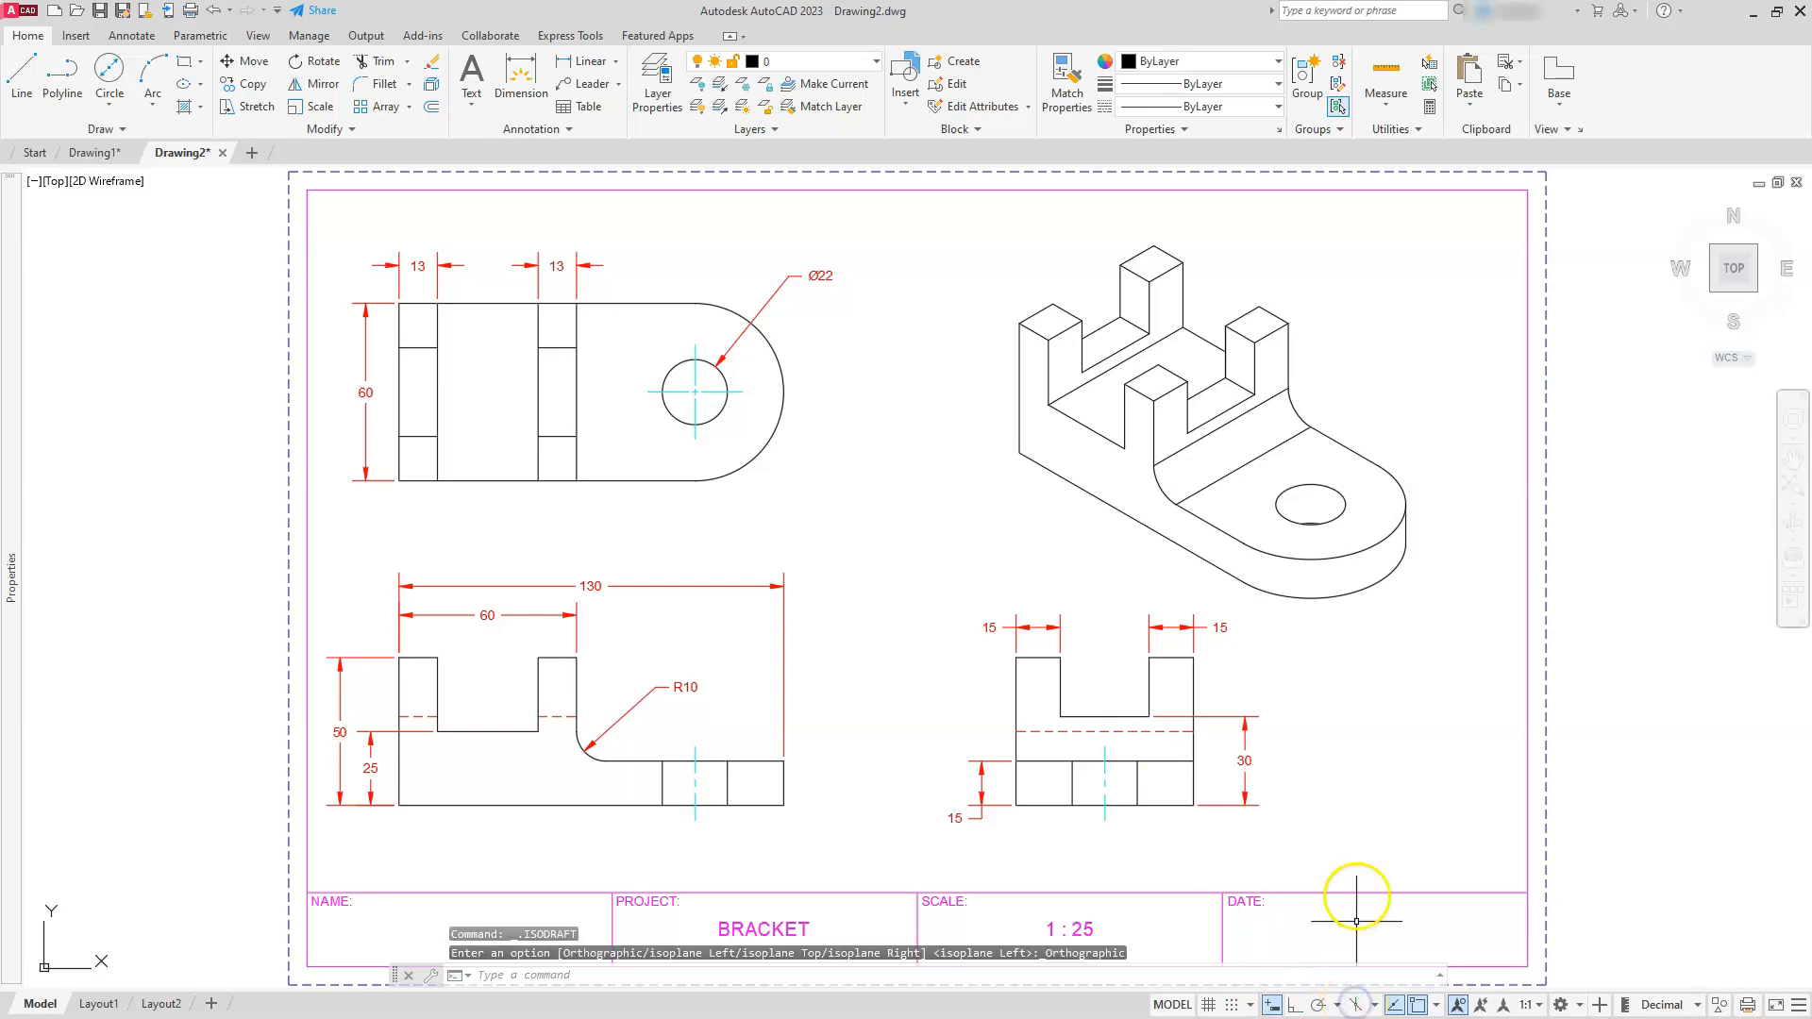